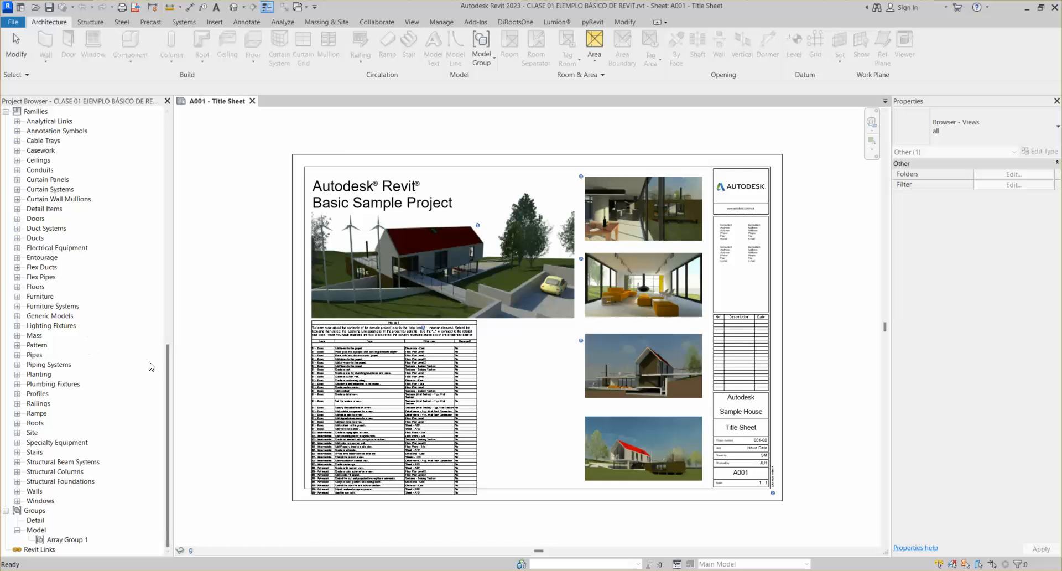
Find the Legends category in the Project Browser and look through its right-click options
left_click_drag(168, 371, 168, 267)
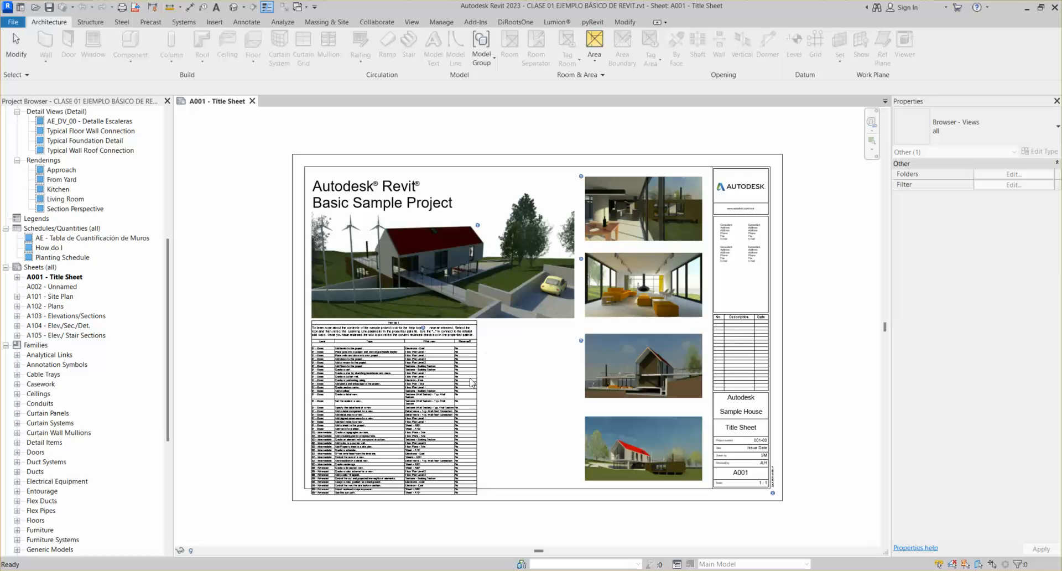
left_click(532, 374)
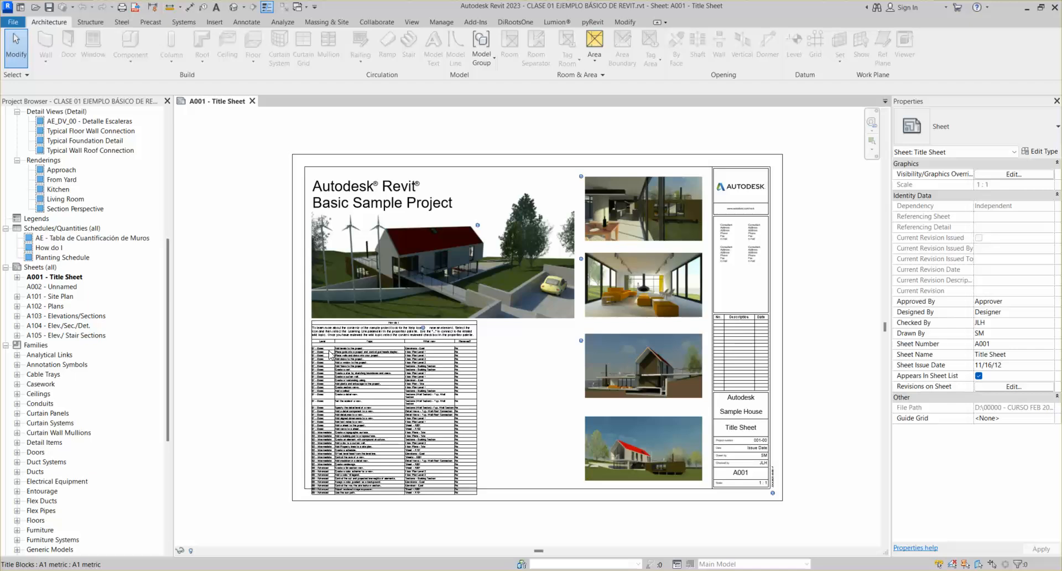
left_click(37, 219)
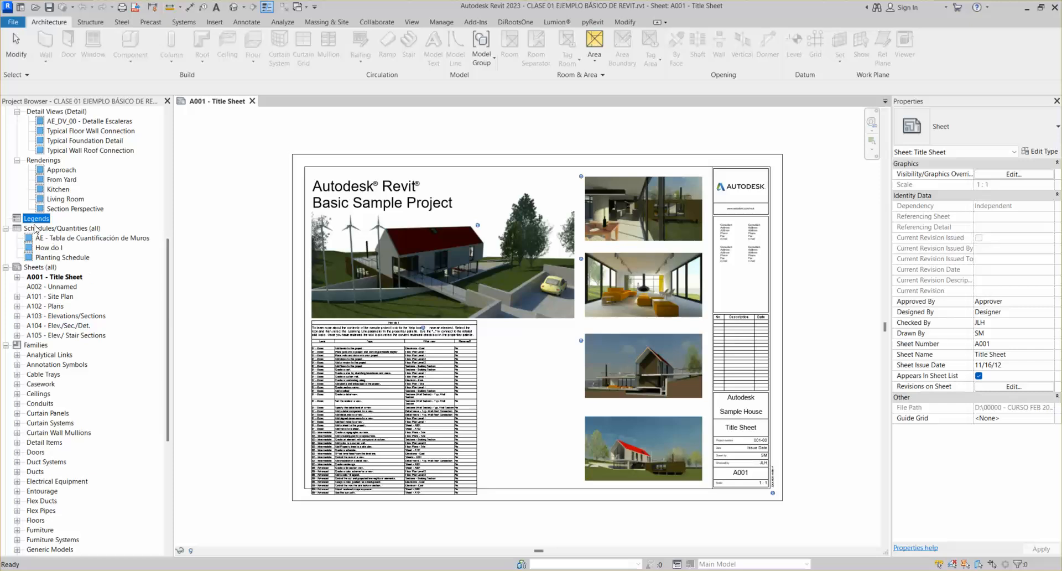
right_click(35, 222)
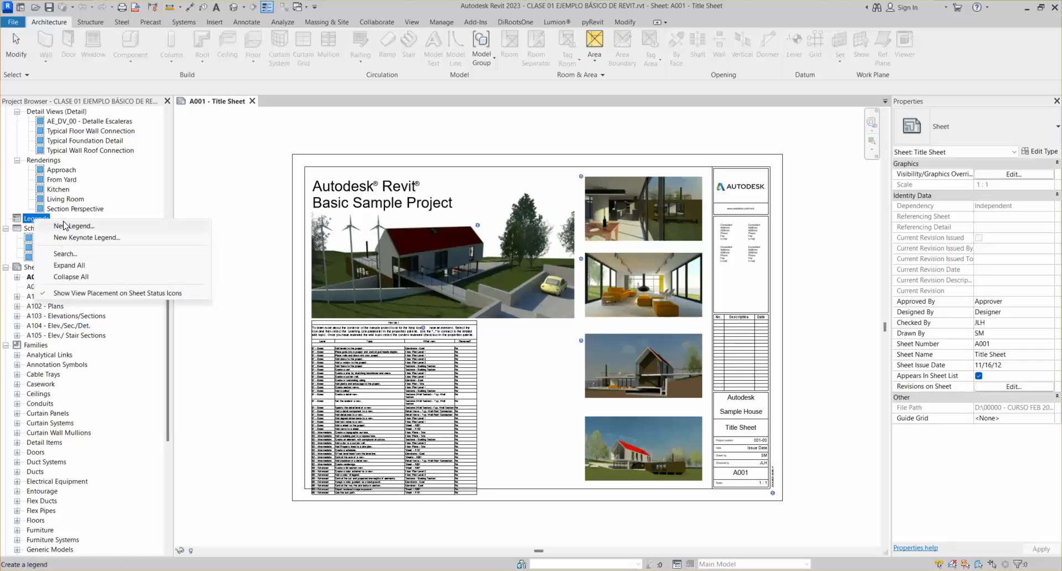
left_click(86, 347)
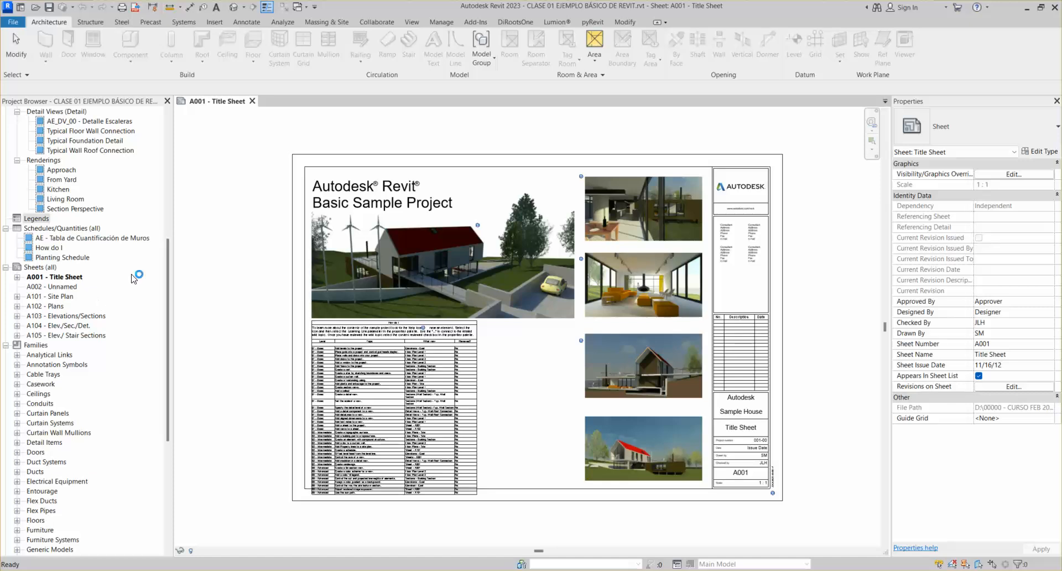
left_click(44, 220)
right_click(34, 223)
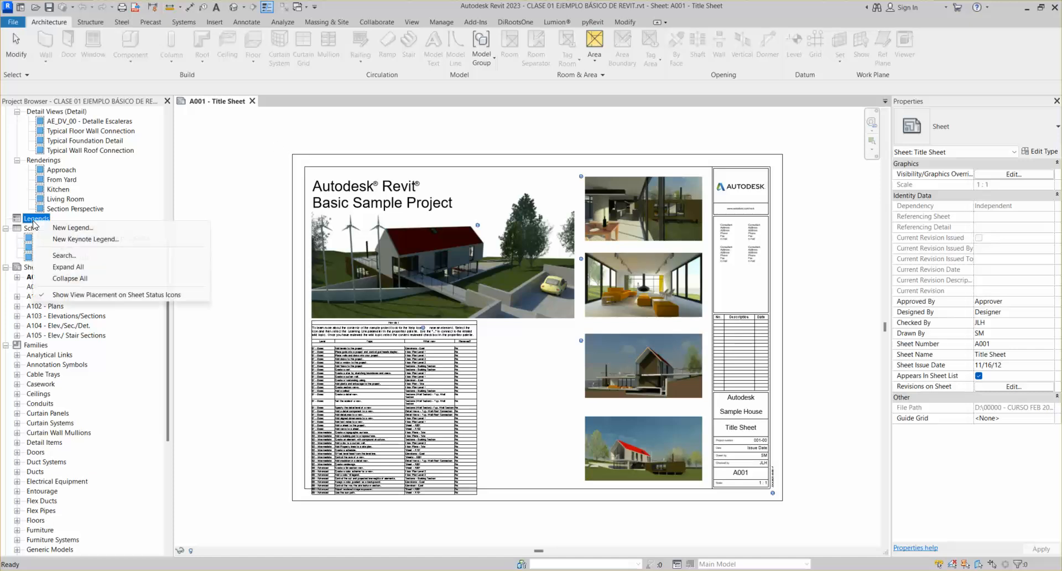
left_click(93, 239)
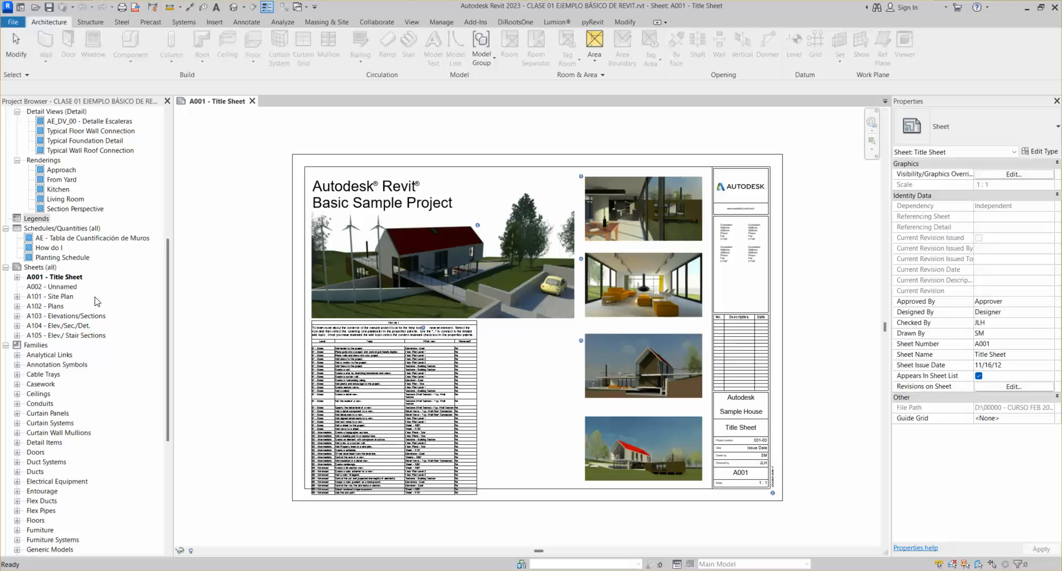
Create a new legend named 'Simbología Arquitectónica' at 1 : 50 scale
left_click(36, 219)
scroll(40, 200, "up", 1)
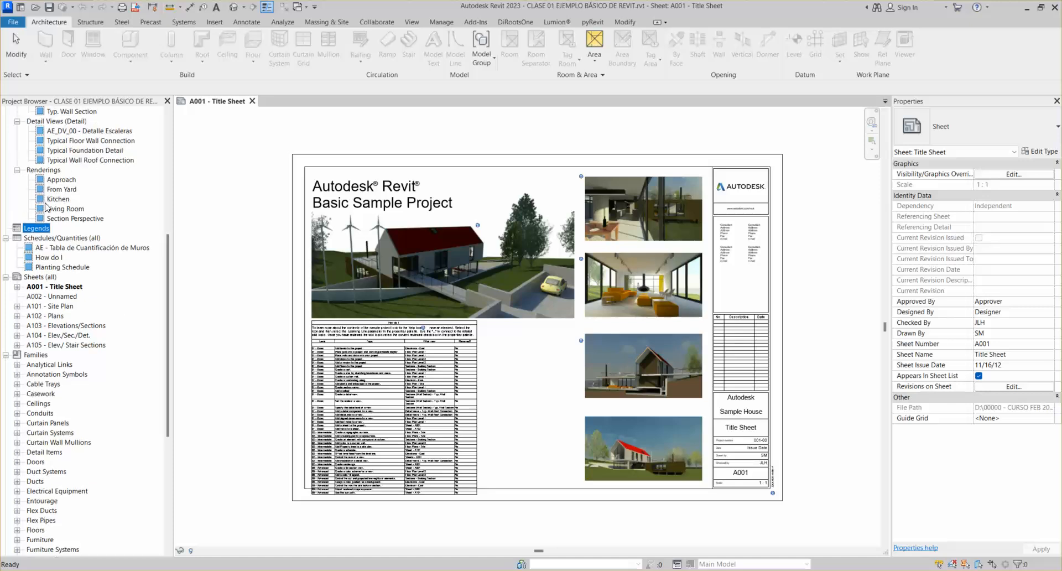
right_click(37, 230)
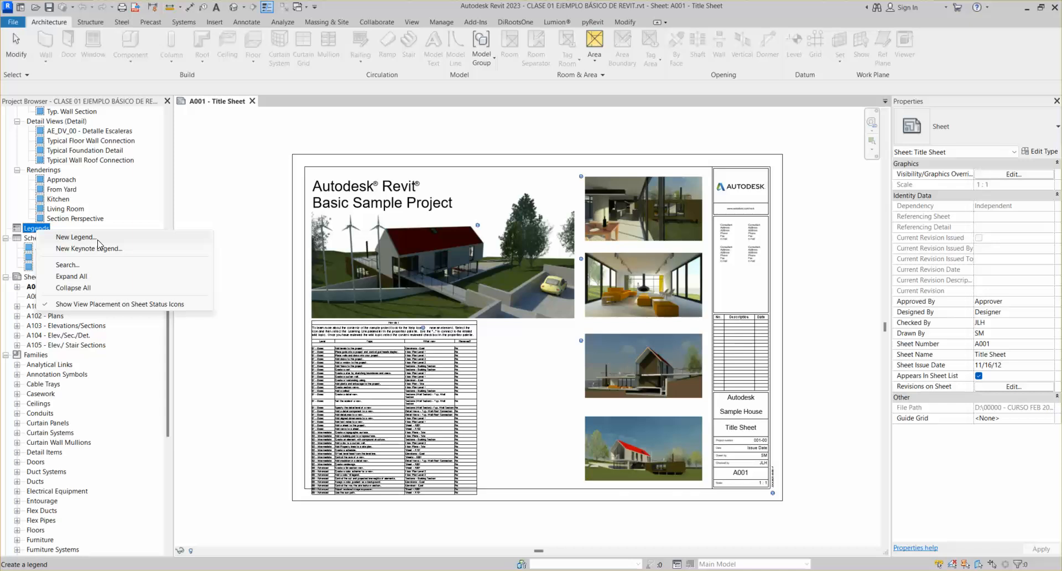
left_click(75, 237)
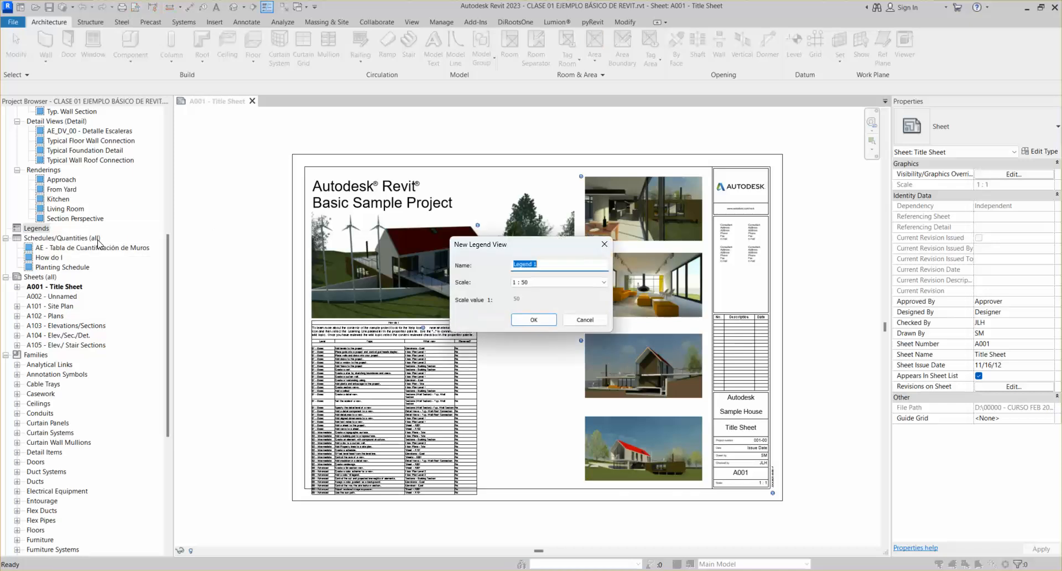
left_click(549, 265)
left_click_drag(545, 265, 494, 269)
type("Simbología Arquitectónica")
key("Return")
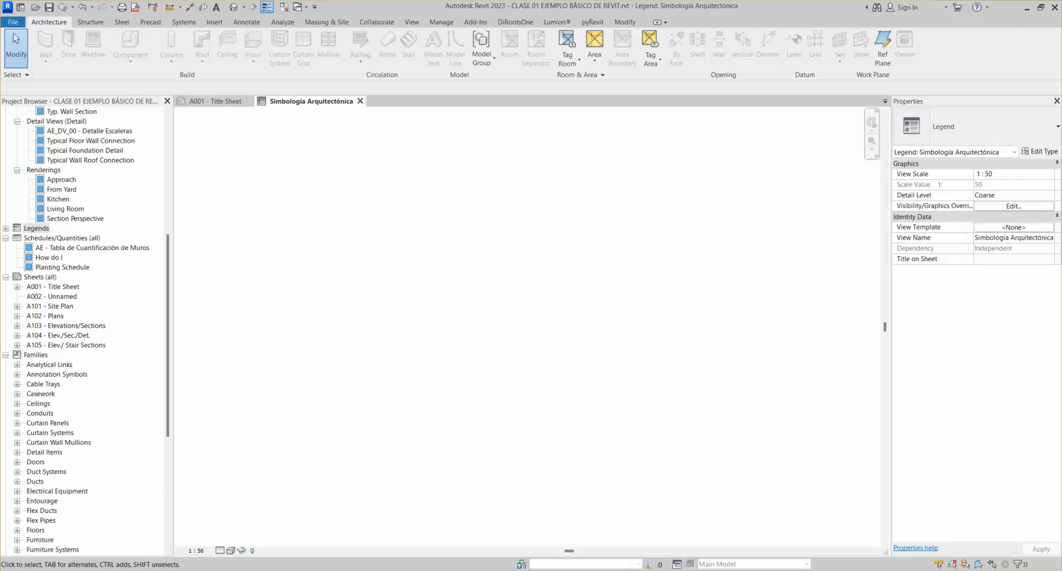
Open the AE_FP_00 - Planta Baja plan and check its view scale list without changing it
left_click_drag(167, 242, 166, 119)
double_click(82, 131)
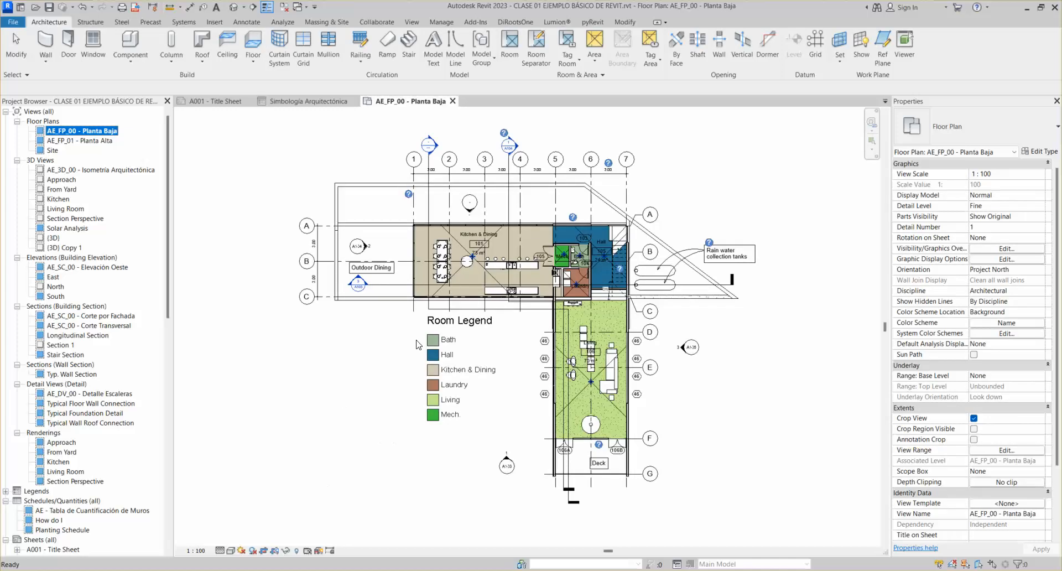
left_click(196, 550)
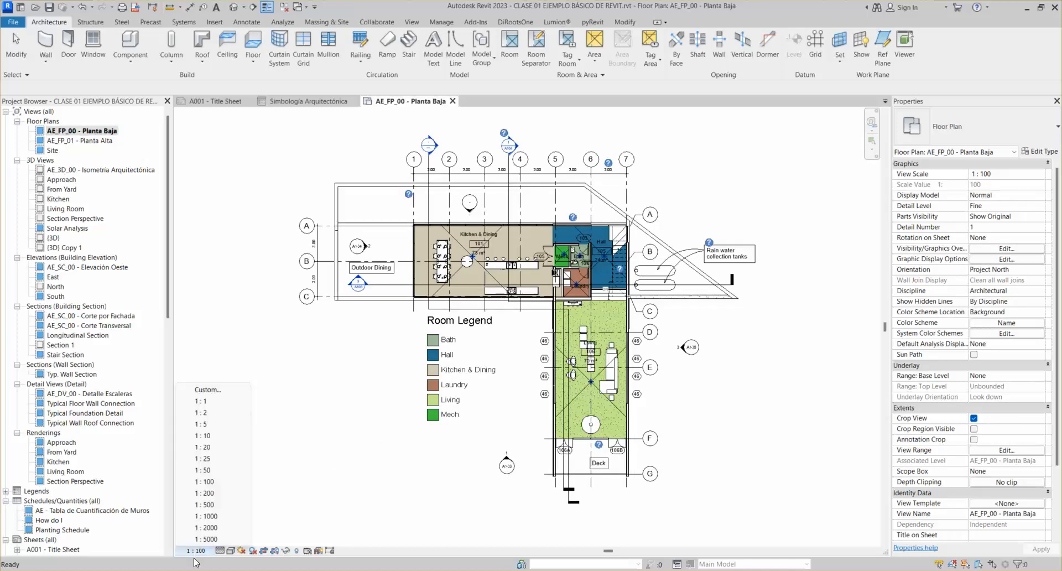
left_click(197, 308)
Open sheet A102 - Plans from the Project Browser
left_click_drag(167, 309, 171, 513)
scroll(107, 360, "up", 8)
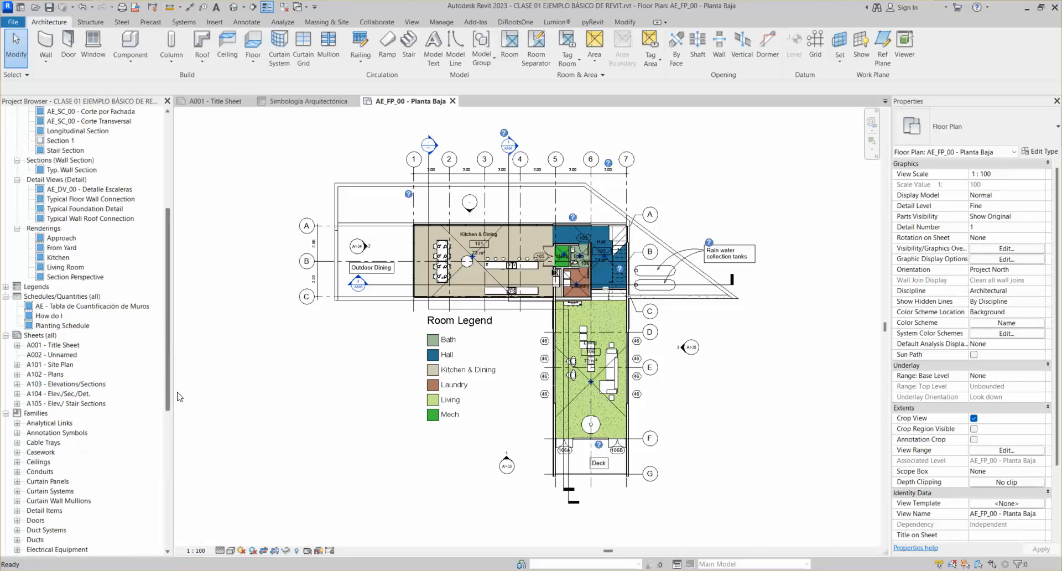
left_click(49, 364)
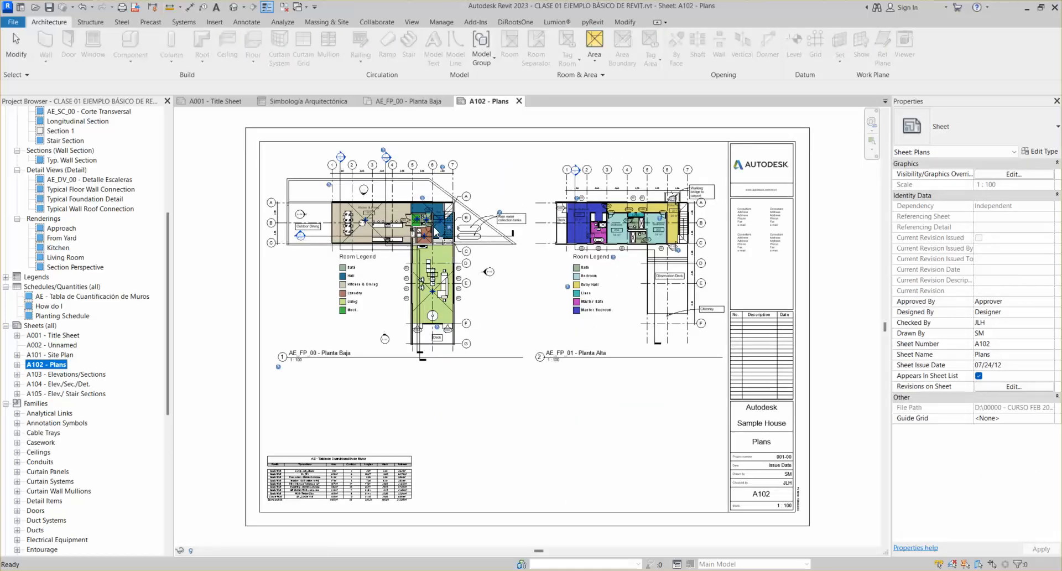
Activate the Planta Baja viewport on sheet A102 and try a 1:50 view scale
scroll(451, 217, "up", 3)
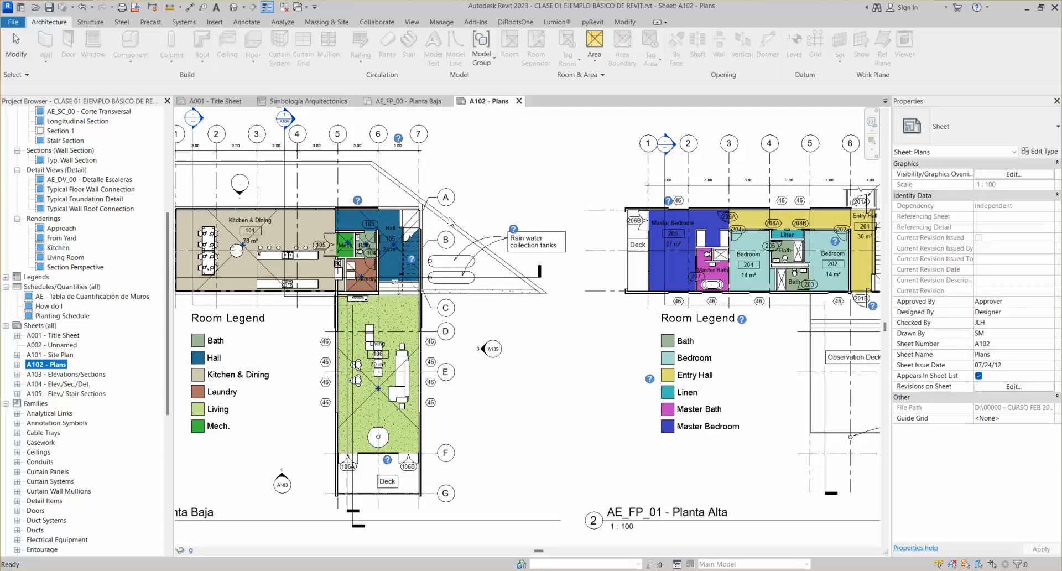
scroll(647, 219, "down", 2)
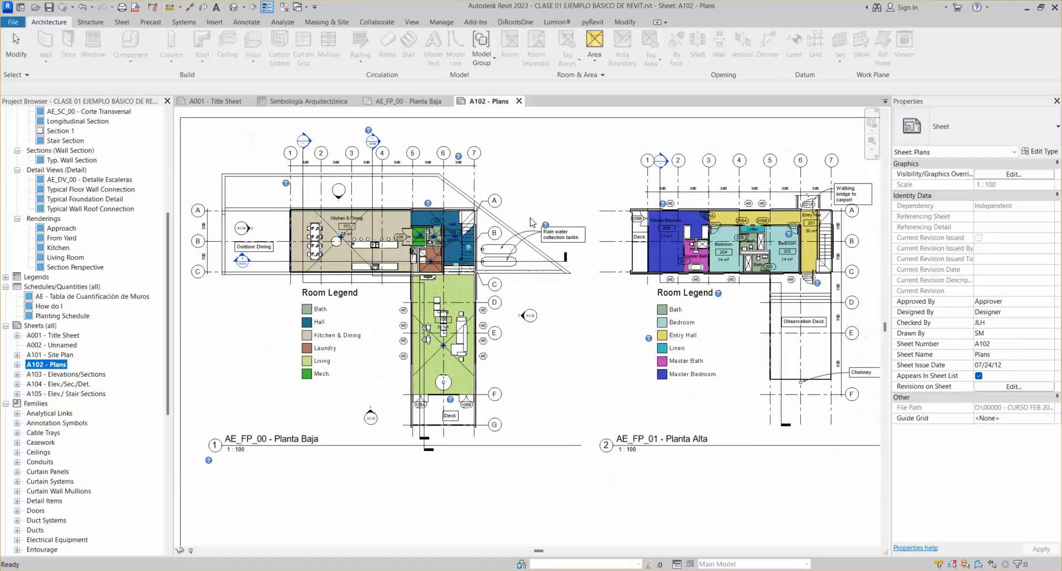
scroll(387, 199, "down", 1)
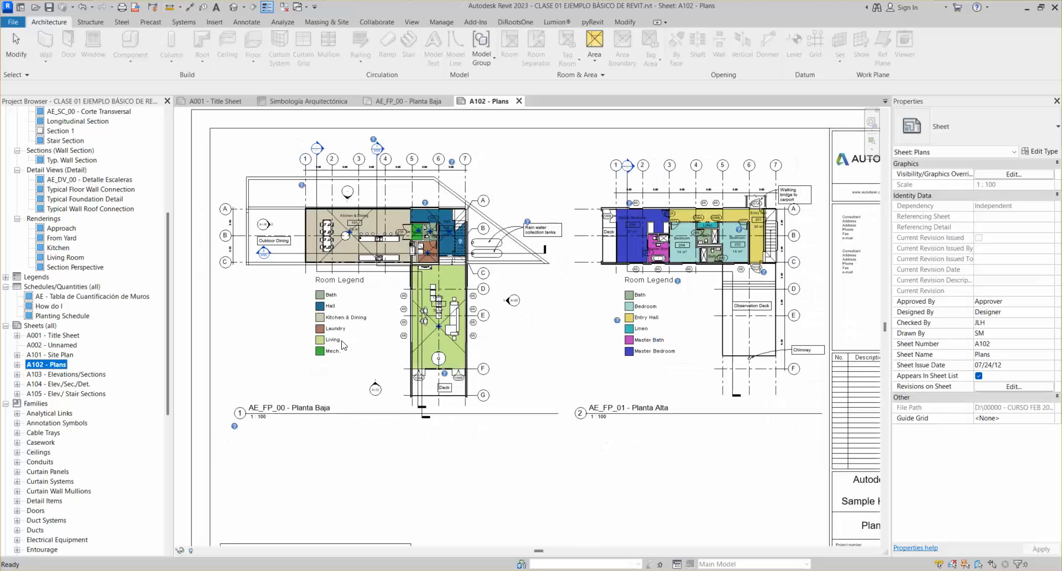
left_click(390, 230)
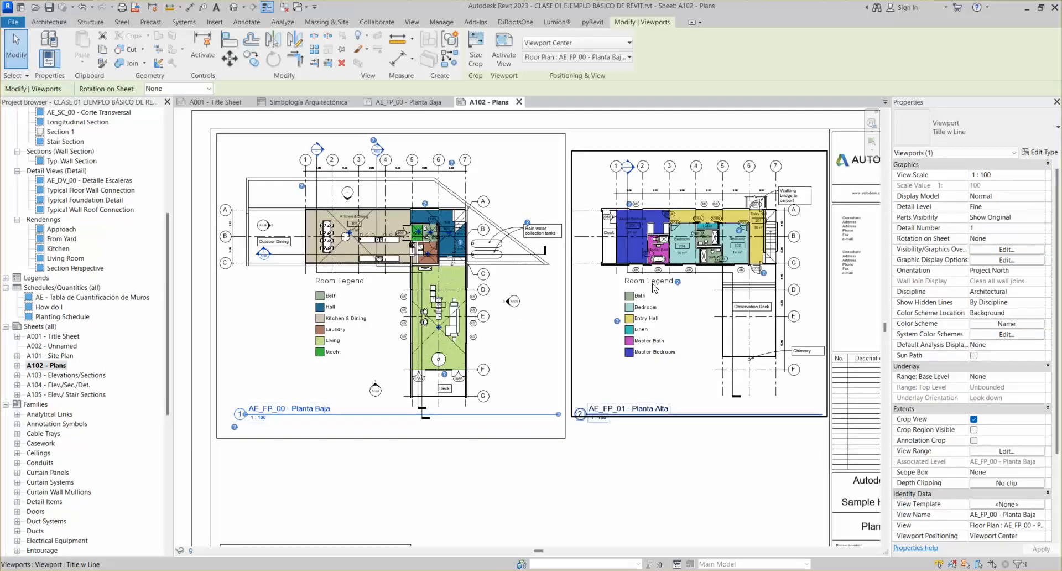
double_click(402, 270)
key("z")
key("f")
left_click(196, 550)
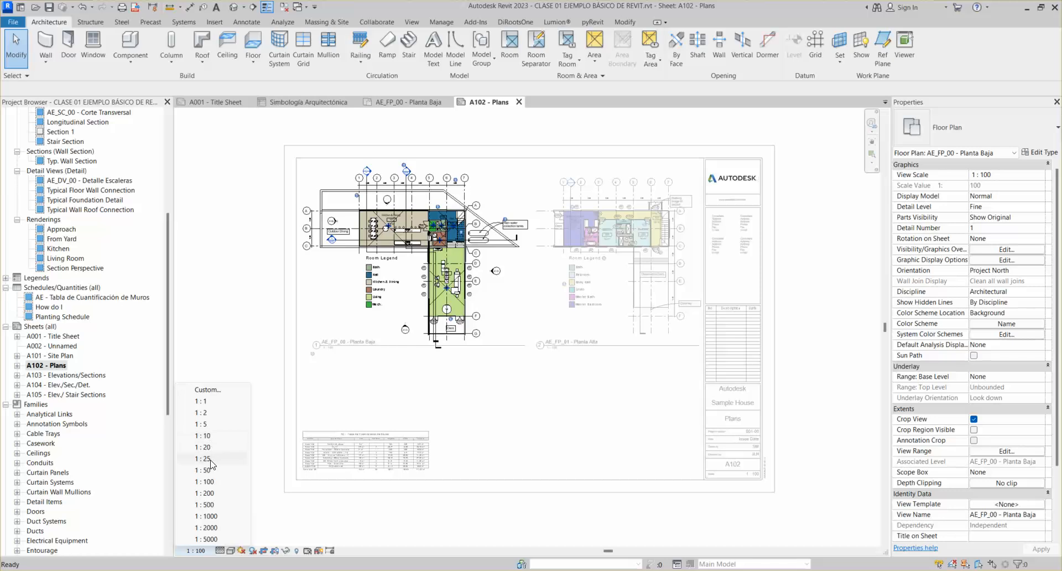
left_click(219, 471)
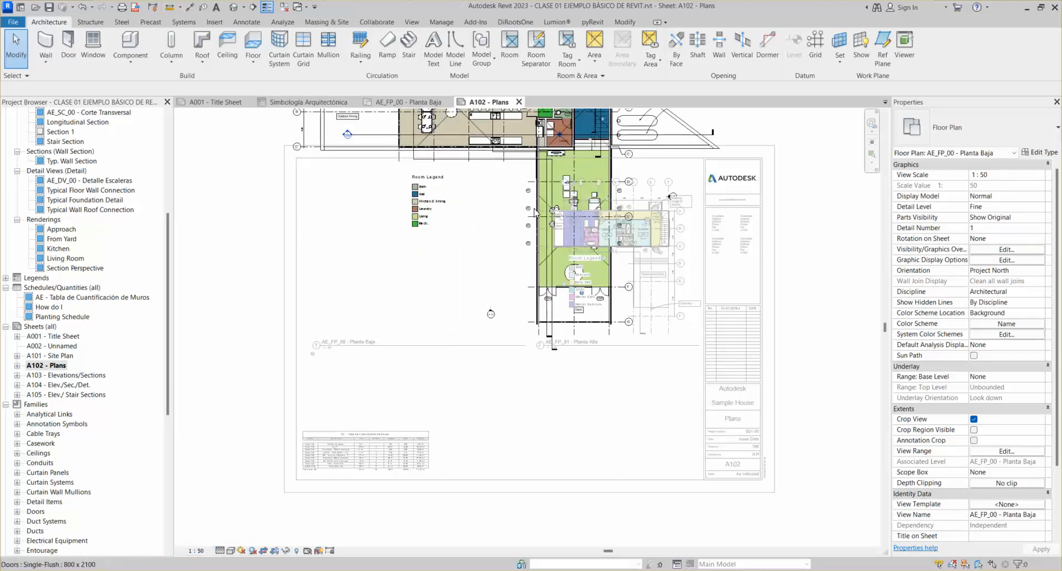
Review the kitchen, hall and whole ground-floor plan, then deactivate the viewport
scroll(620, 205, "up", 2)
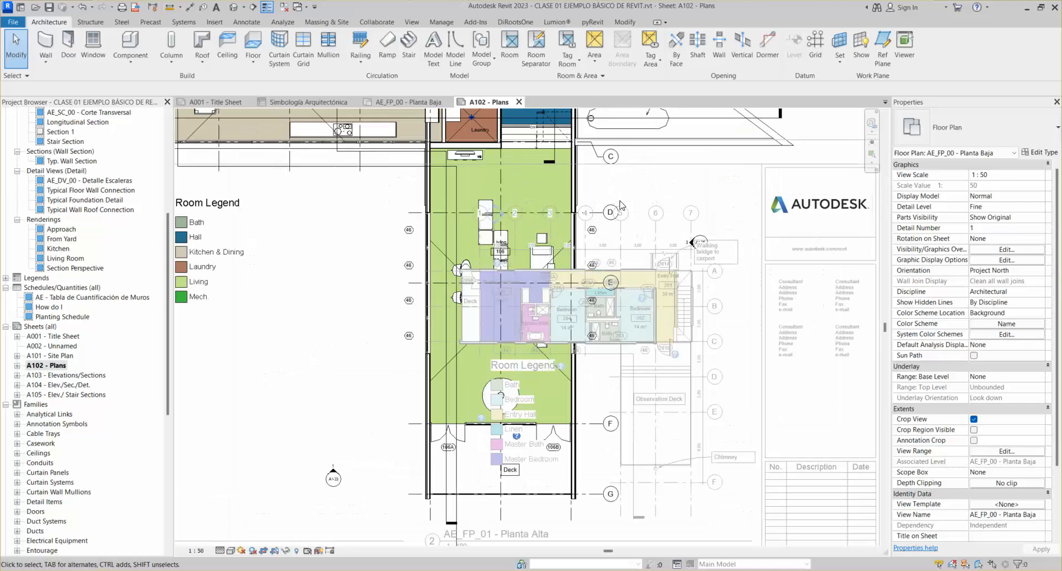
scroll(621, 205, "up", 3)
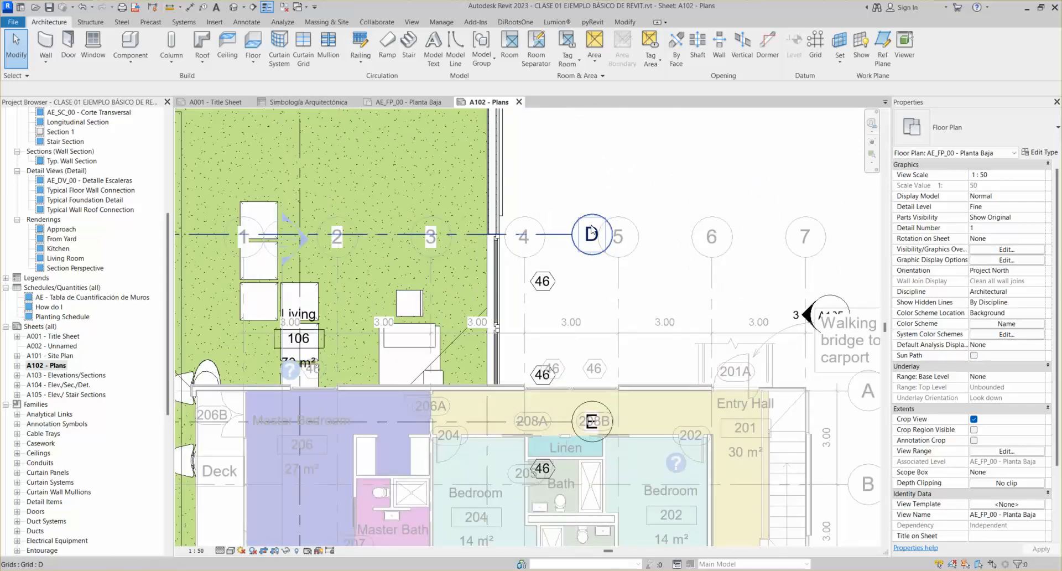
scroll(599, 226, "down", 3)
middle_click_drag(582, 197, 646, 430)
scroll(602, 321, "down", 1)
scroll(602, 321, "down", 1)
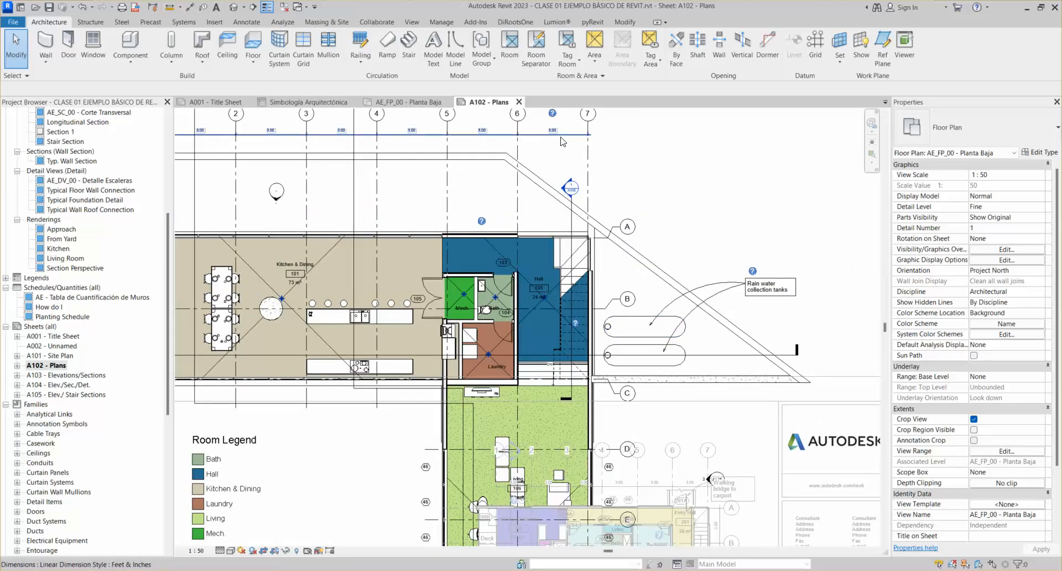
scroll(562, 141, "down", 2)
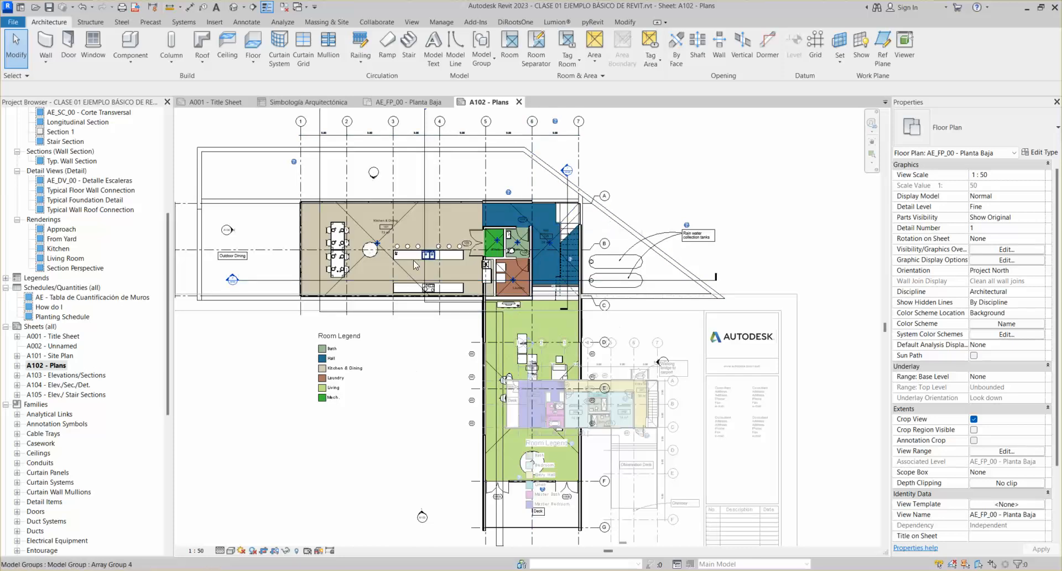
middle_click_drag(474, 417, 456, 303)
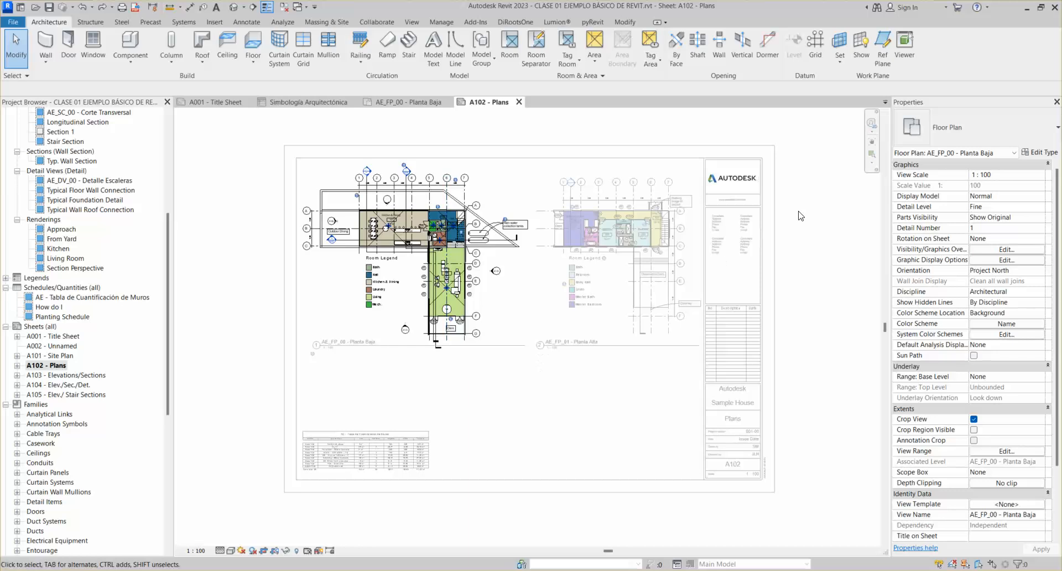
double_click(800, 216)
Select the Simbología Arquitectónica legend under Legends, then bring the lighting-plan PDF over Revit
left_click(298, 103)
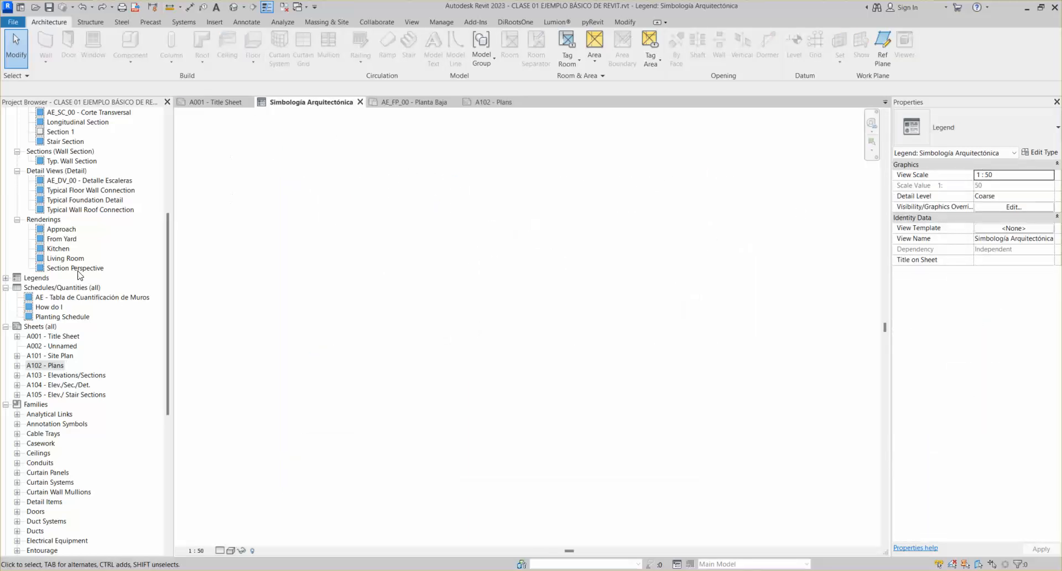
double_click(28, 278)
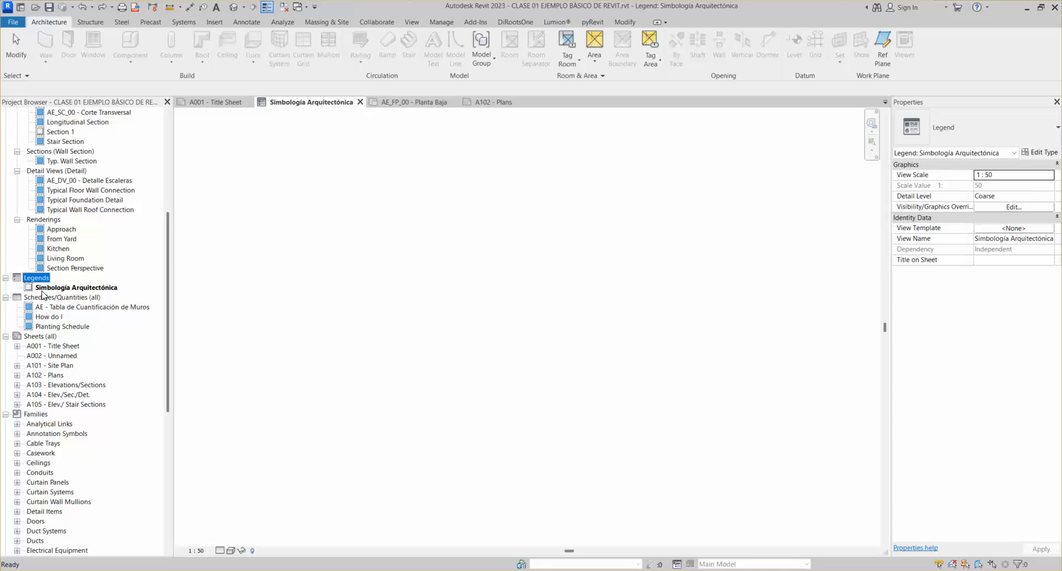
left_click(72, 288)
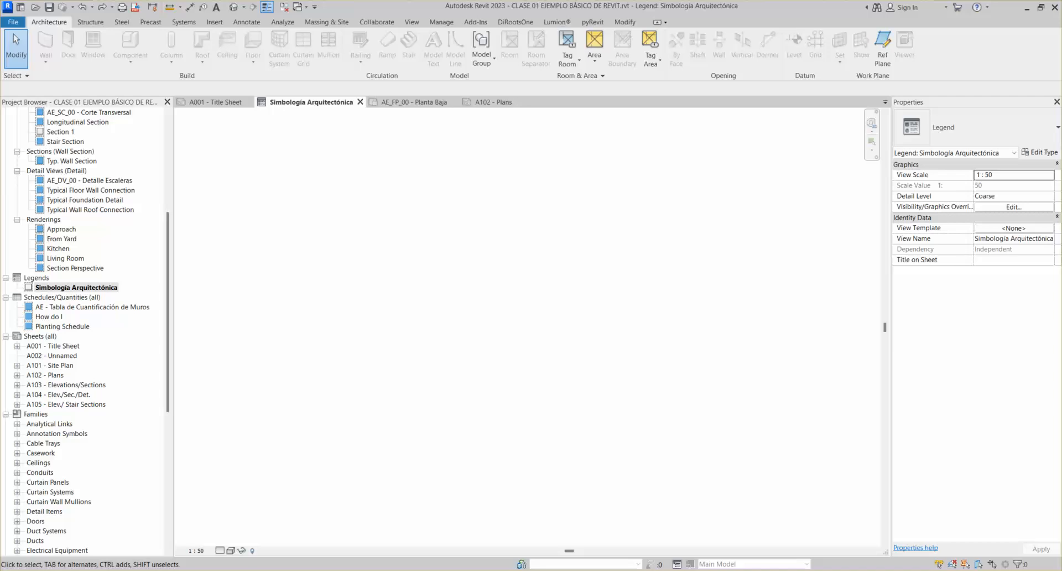
left_click_drag(1061, 89, 298, 1)
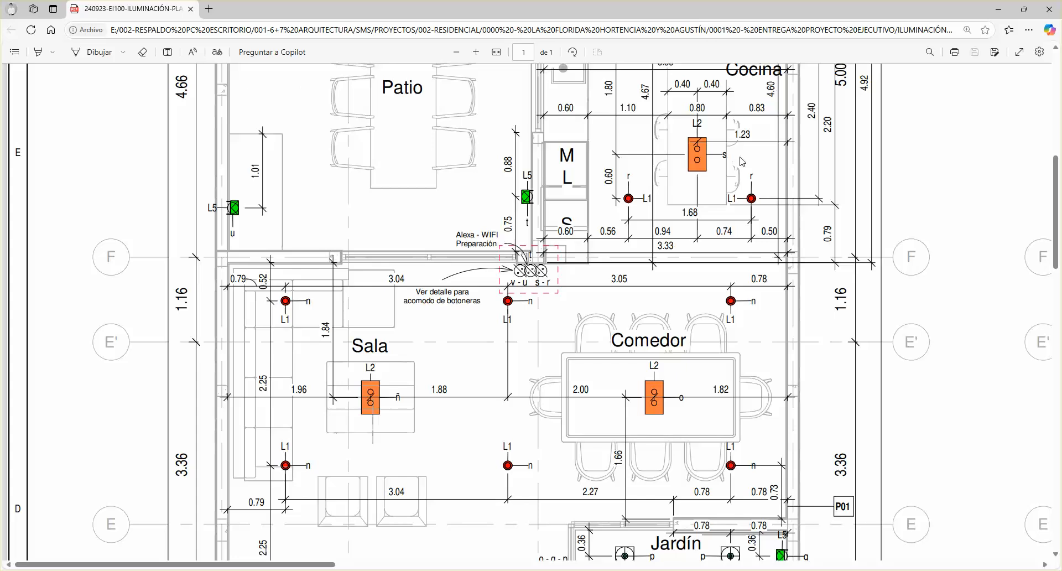
Zoom into the EI100 lighting-plan PDF and scroll through its switch and outlet tables
left_click(497, 53)
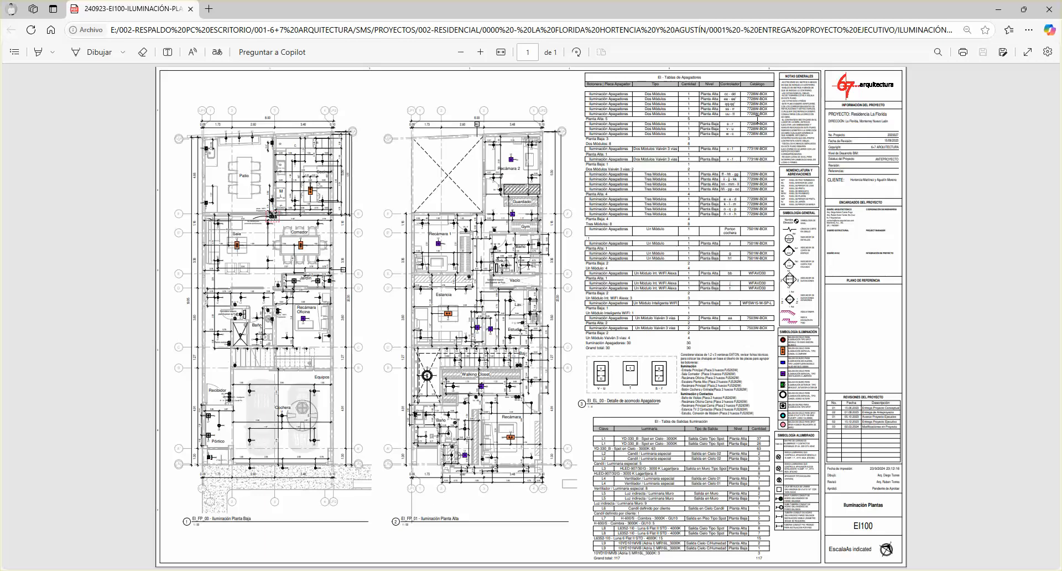
left_click(480, 52)
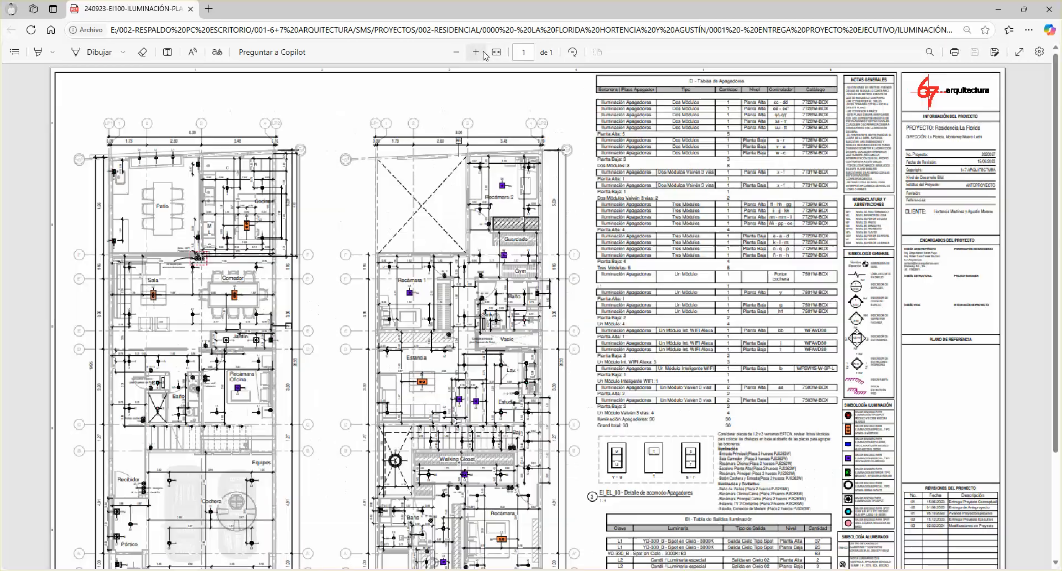
left_click(483, 54)
left_click_drag(476, 563, 885, 563)
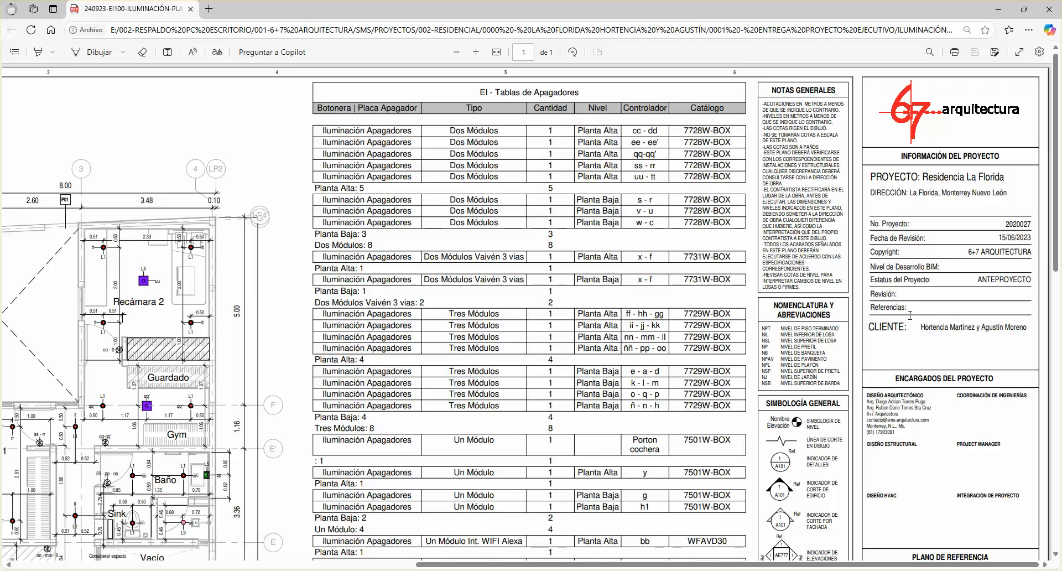
scroll(885, 315, "down", 10)
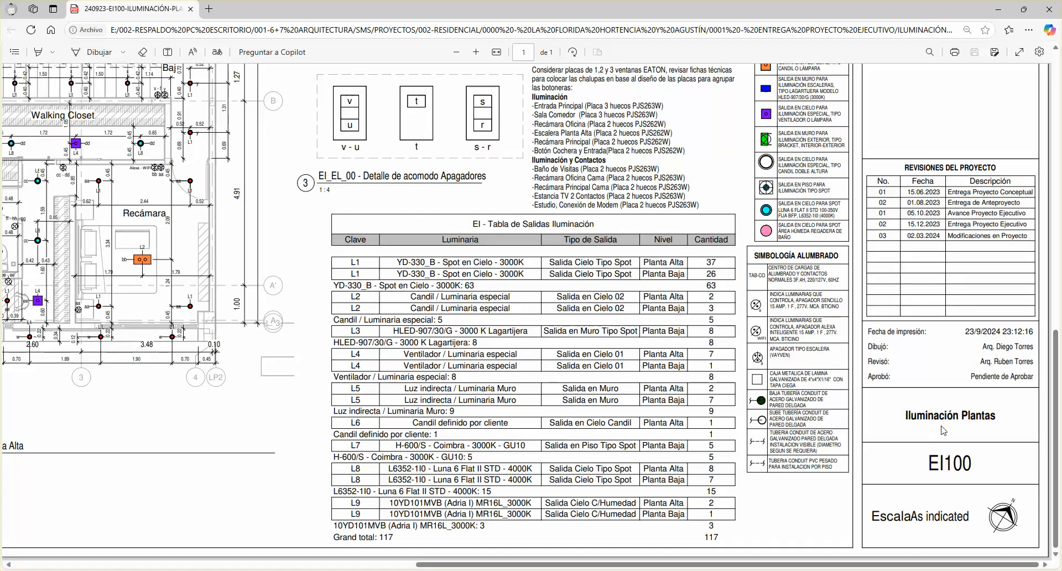
scroll(926, 365, "up", 10)
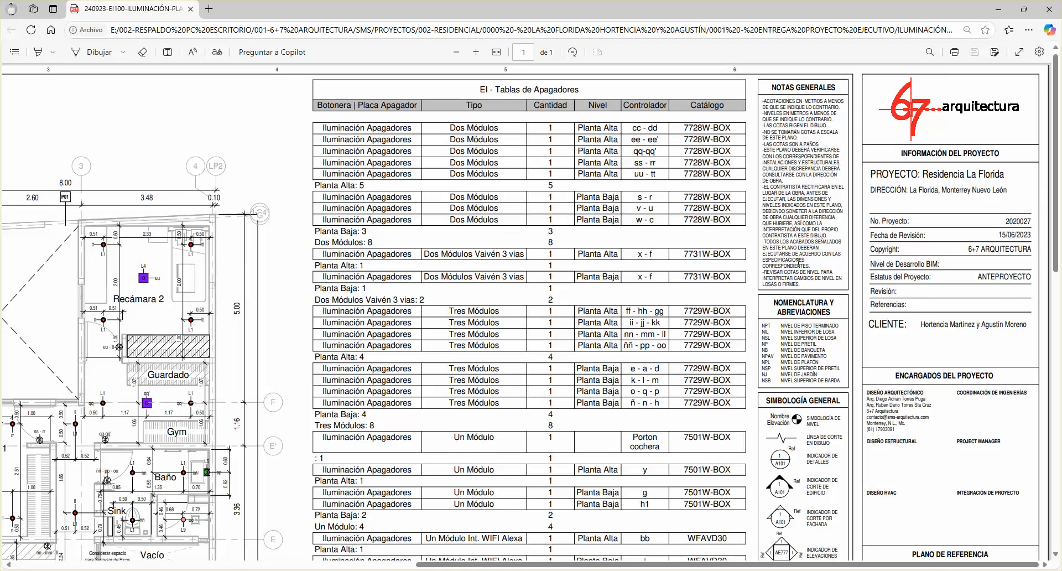
scroll(803, 200, "down", 6)
scroll(791, 149, "up", 5)
scroll(787, 138, "up", 3)
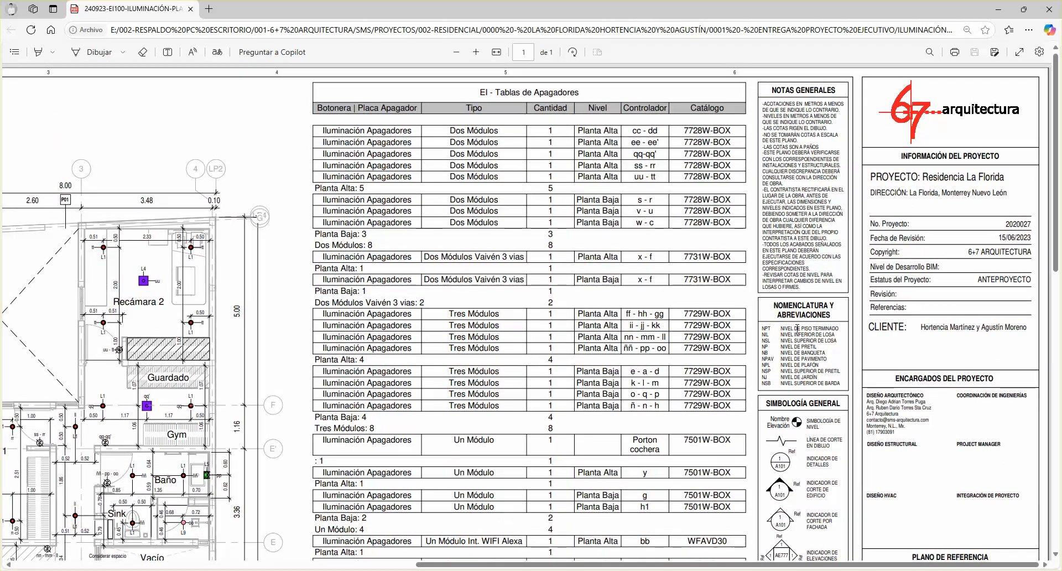
scroll(810, 315, "down", 4)
scroll(805, 336, "down", 5)
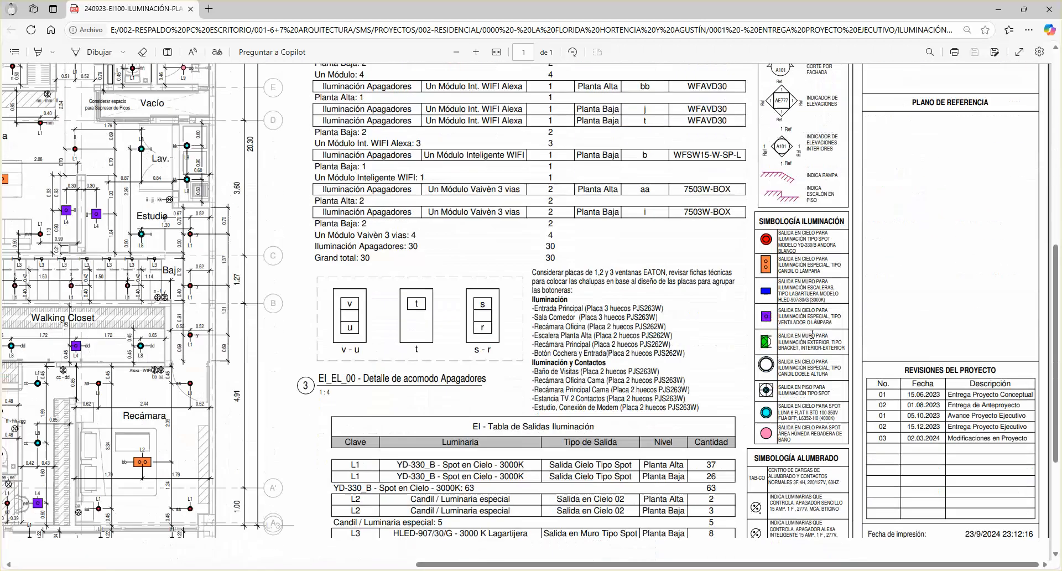
scroll(802, 243, "down", 3)
scroll(789, 254, "down", 1)
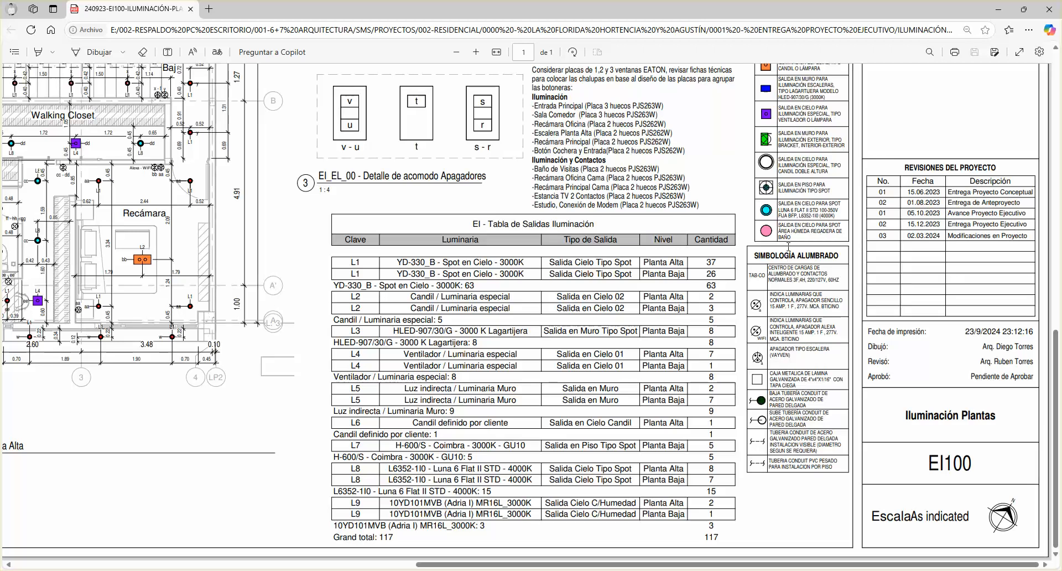
scroll(791, 157, "up", 3)
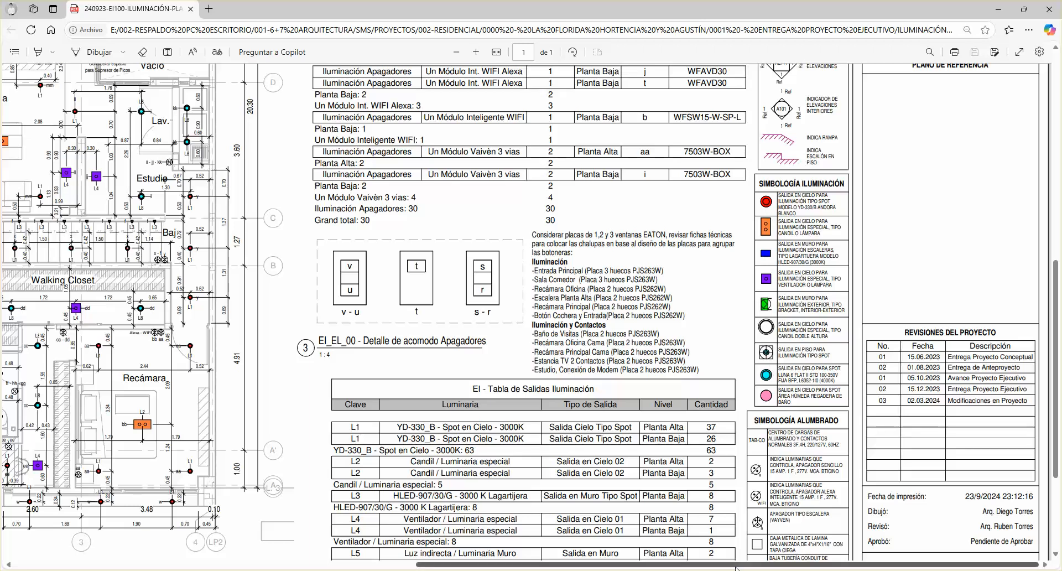
Examine the remaining lighting tables, then minimize the Edge PDF window
left_click_drag(741, 567, 548, 567)
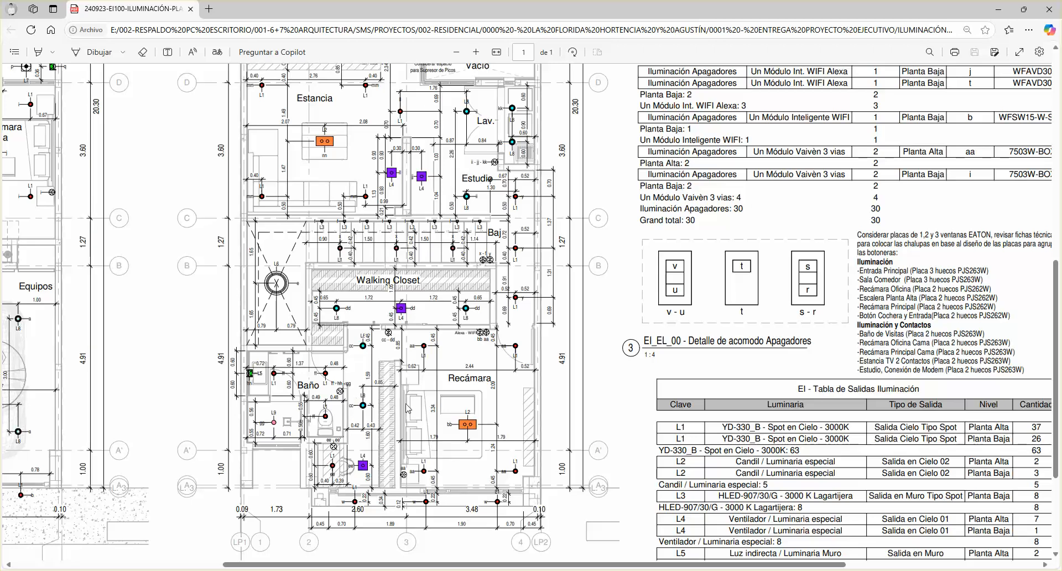
scroll(672, 450, "down", 1)
scroll(673, 451, "down", 5)
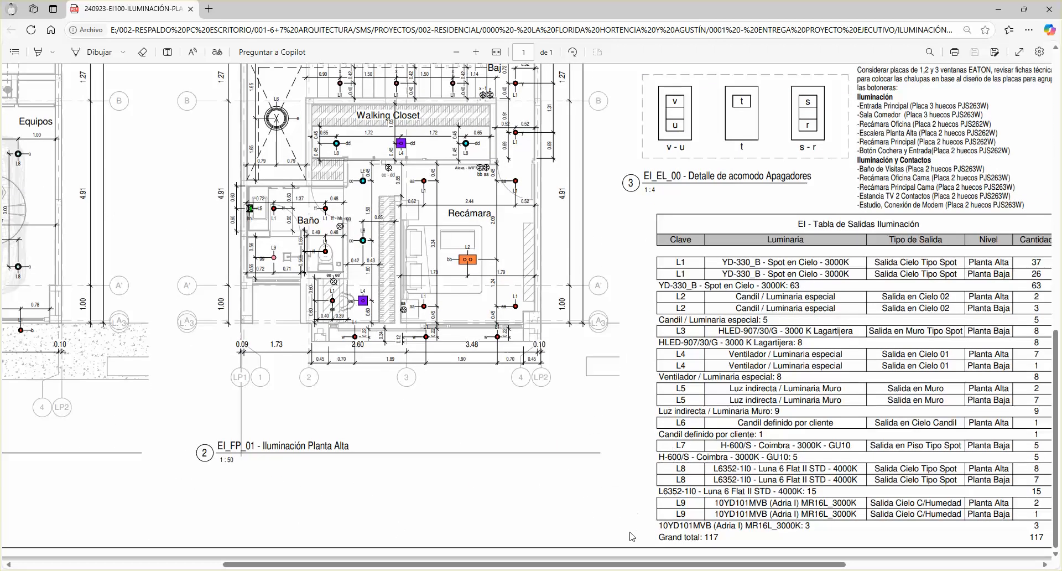
scroll(750, 543, "right", 10)
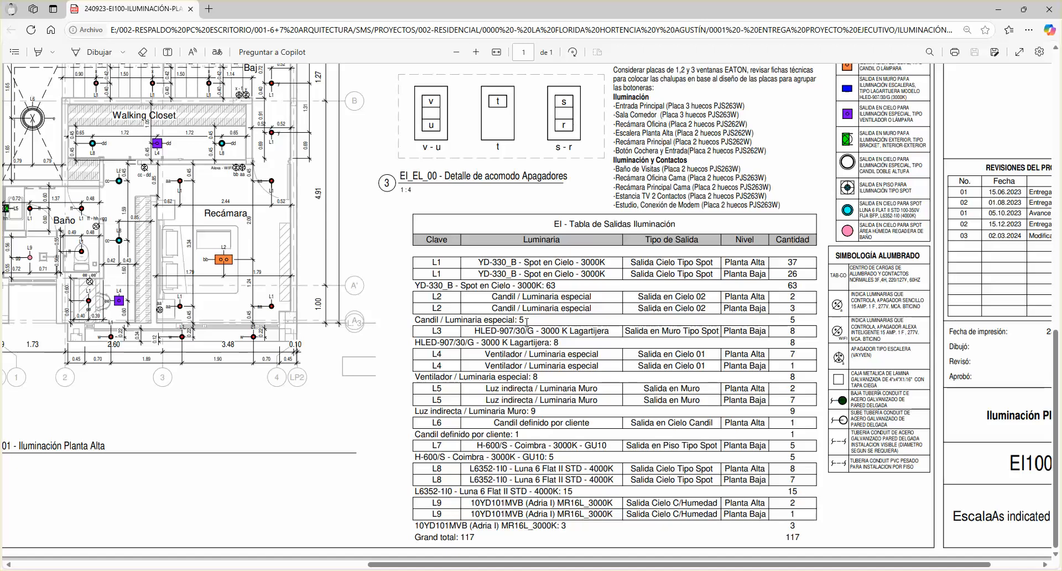
scroll(530, 318, "up", 5)
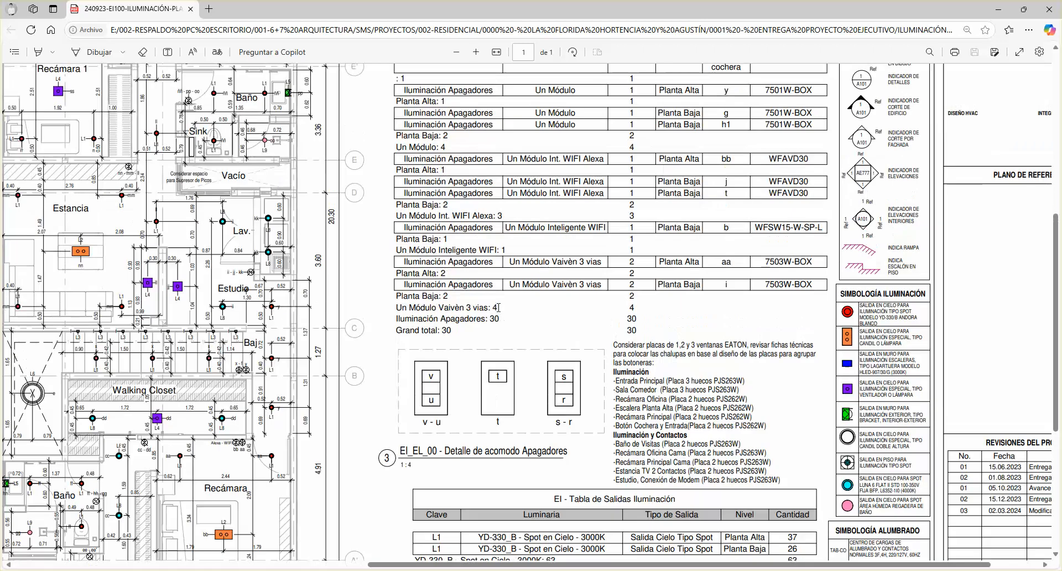
scroll(547, 308, "up", 7)
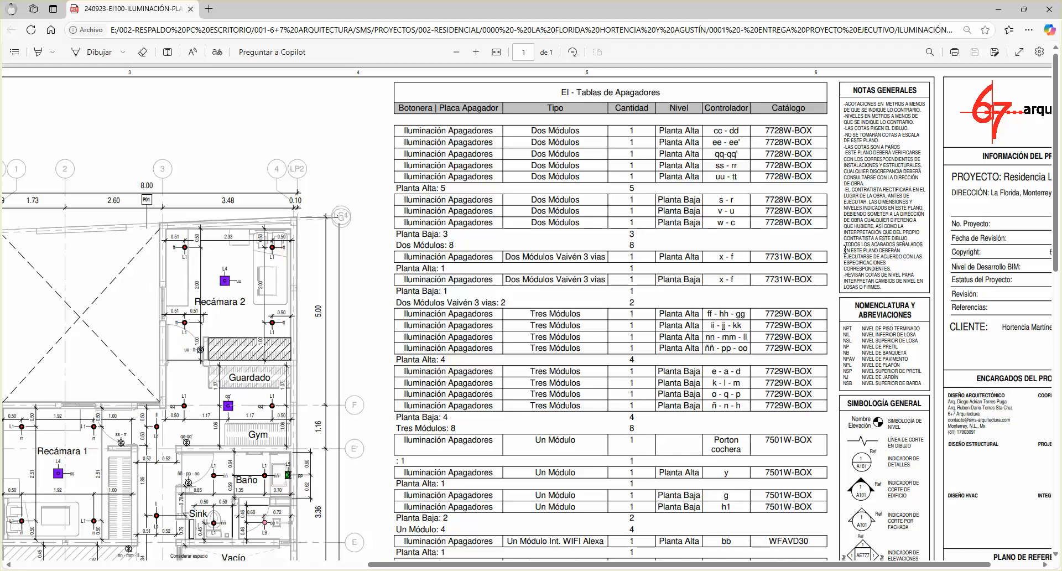
scroll(879, 387, "down", 5)
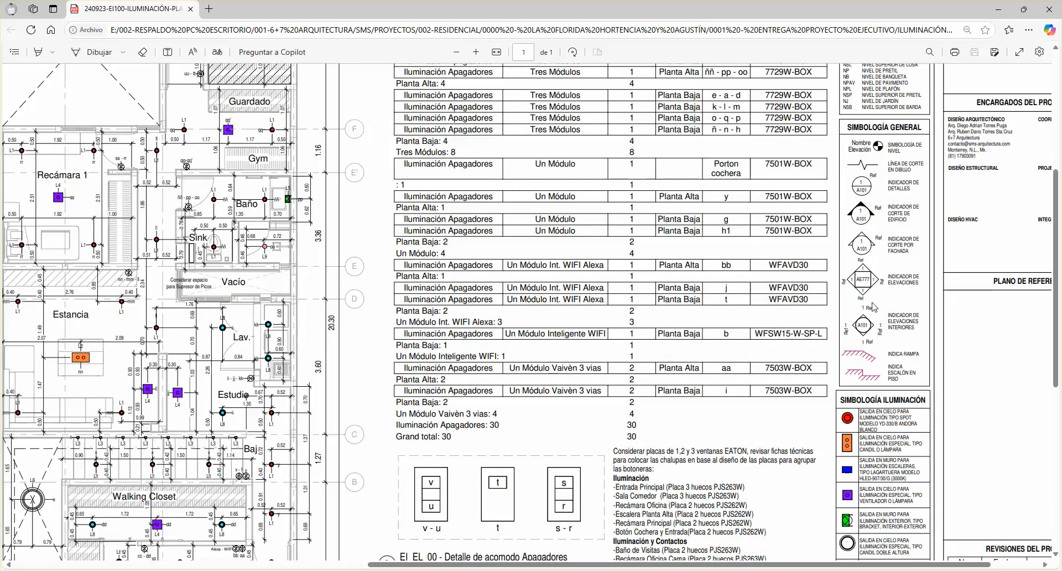
scroll(890, 300, "down", 5)
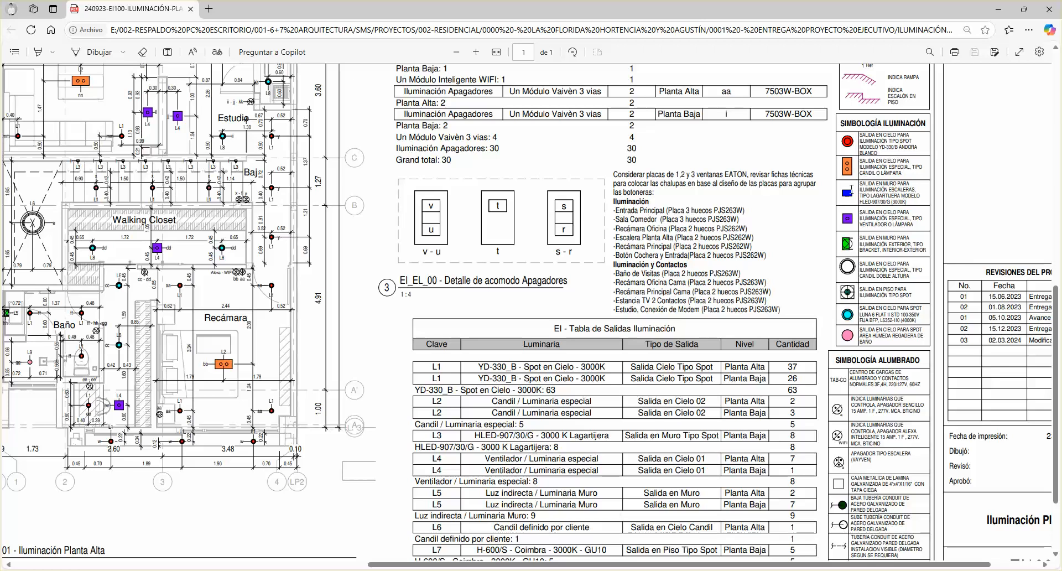
scroll(875, 288, "up", 2)
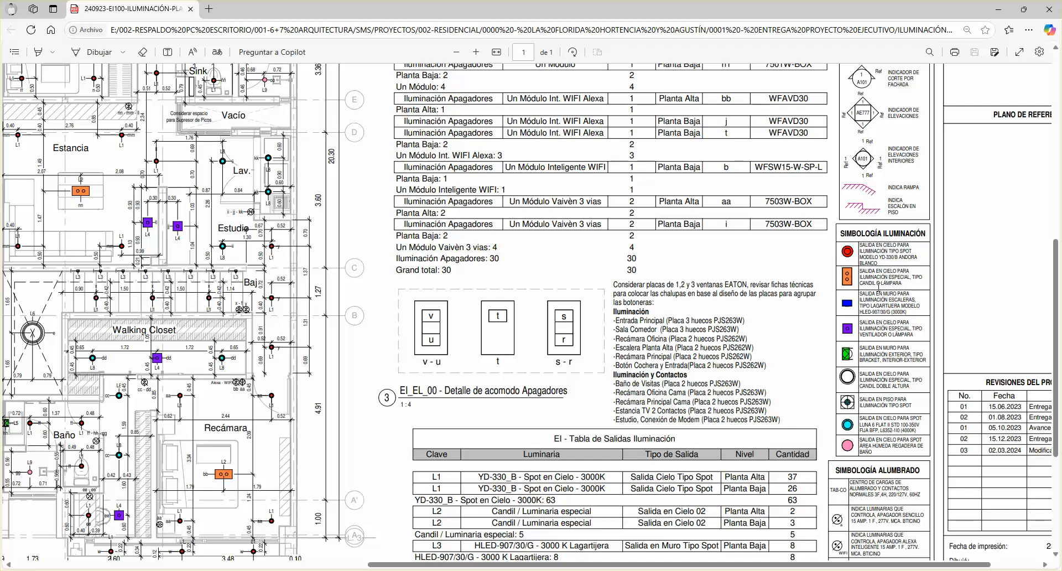
scroll(873, 328, "down", 2)
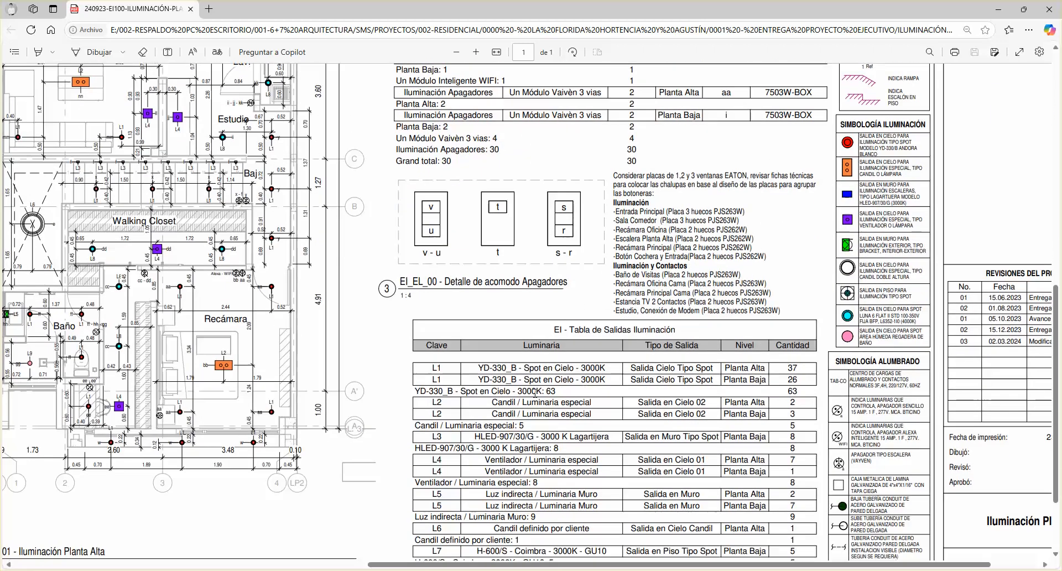
left_click(1000, 11)
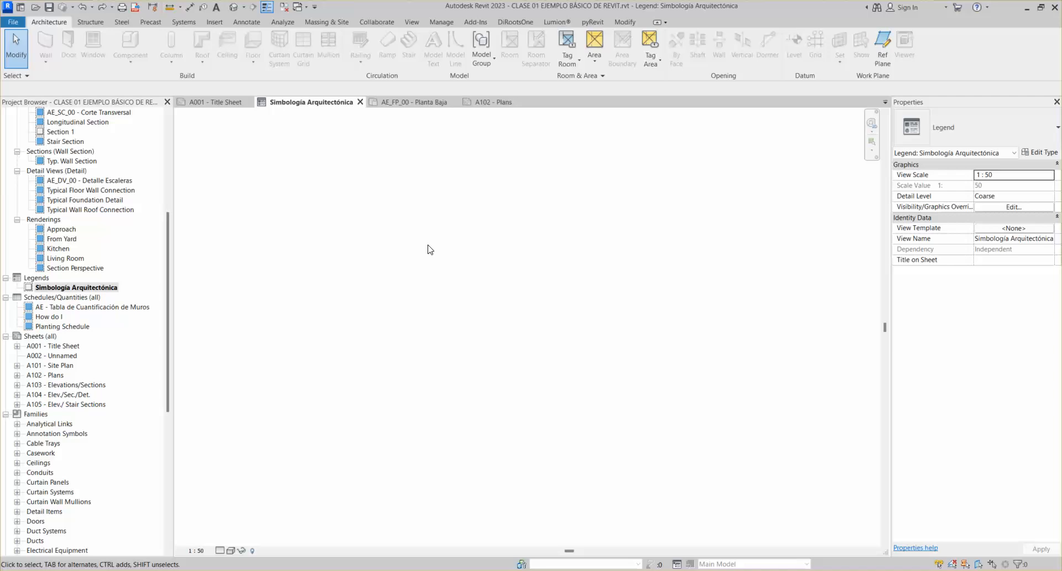
Start the Text tool from Annotate in the Simbología Arquitectónica legend
left_click(248, 23)
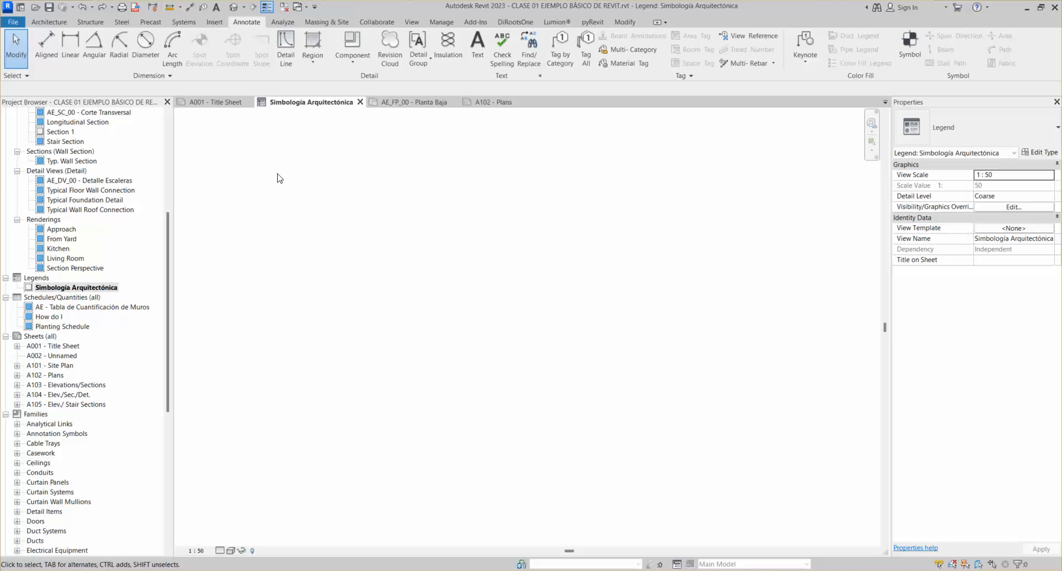
left_click(478, 51)
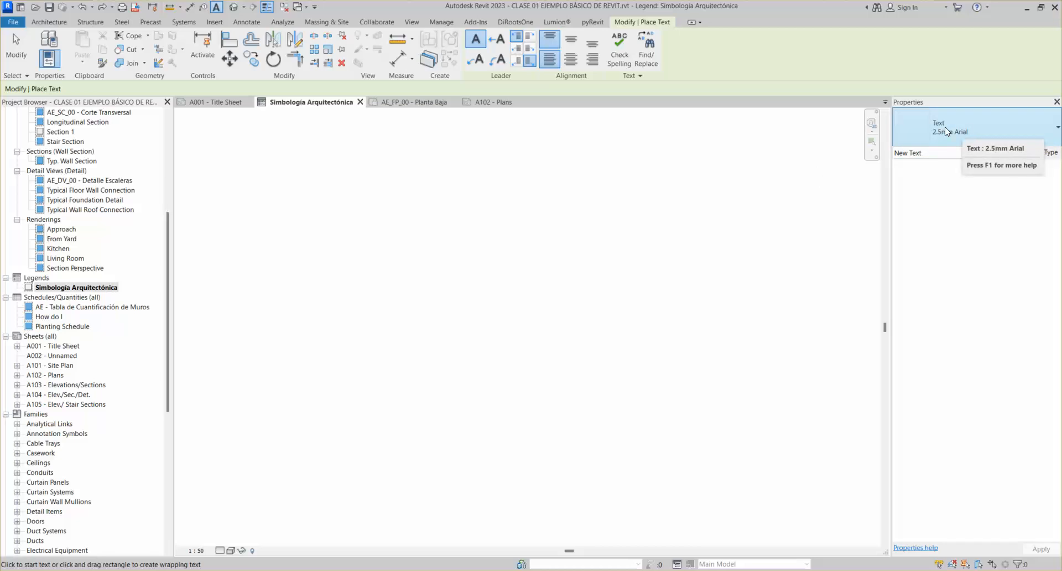
Confirm the 2.5mm Arial text type and start a text note near the legend's top
left_click(947, 135)
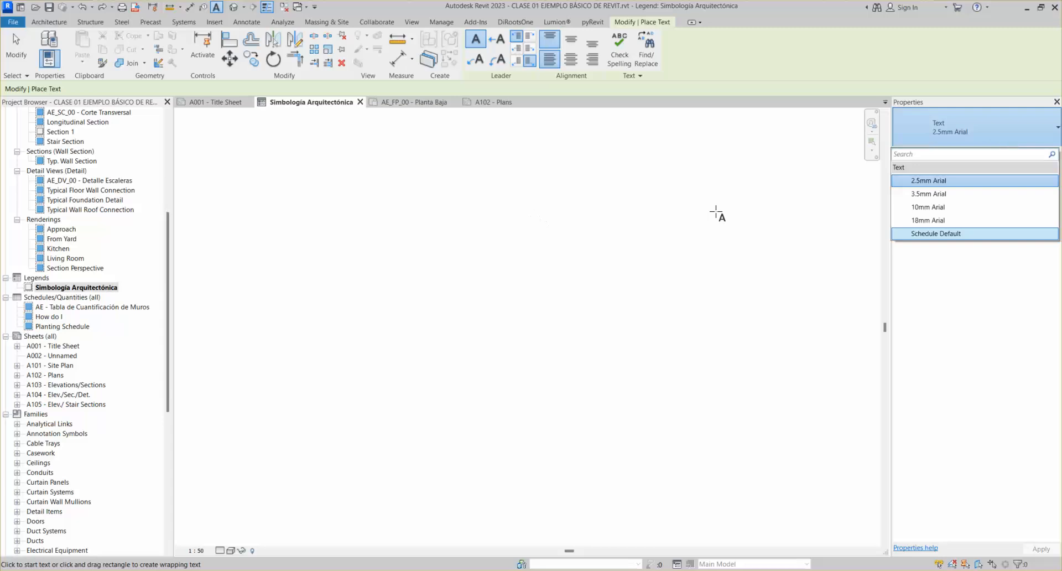
left_click(459, 230)
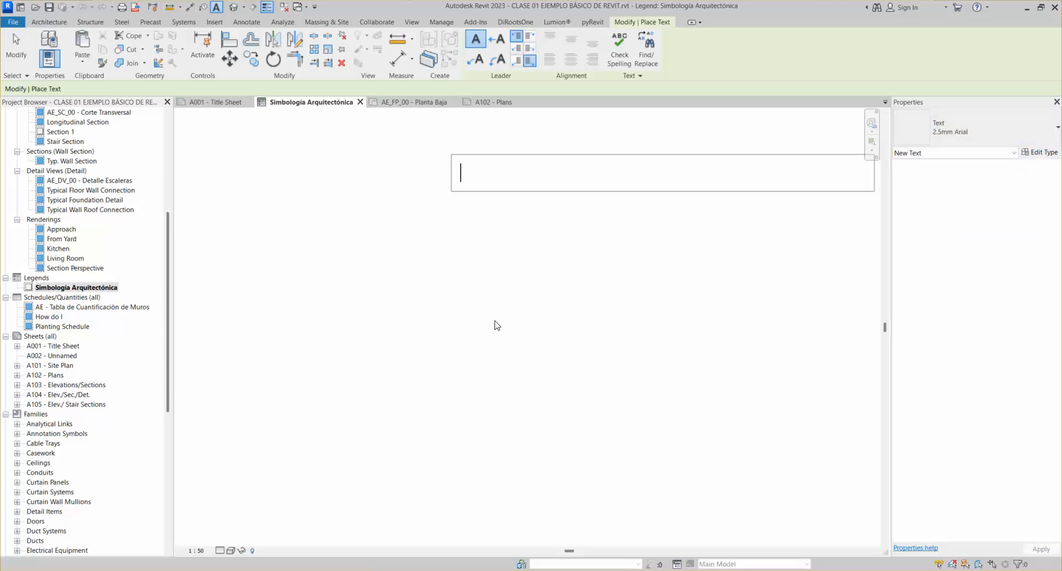
Enter the title 'SIMBOLOGÍA ARQUITECTÓNICA', fixing a typo, and commit the text note
scroll(521, 275, "down", 1)
middle_click_drag(602, 254, 473, 308)
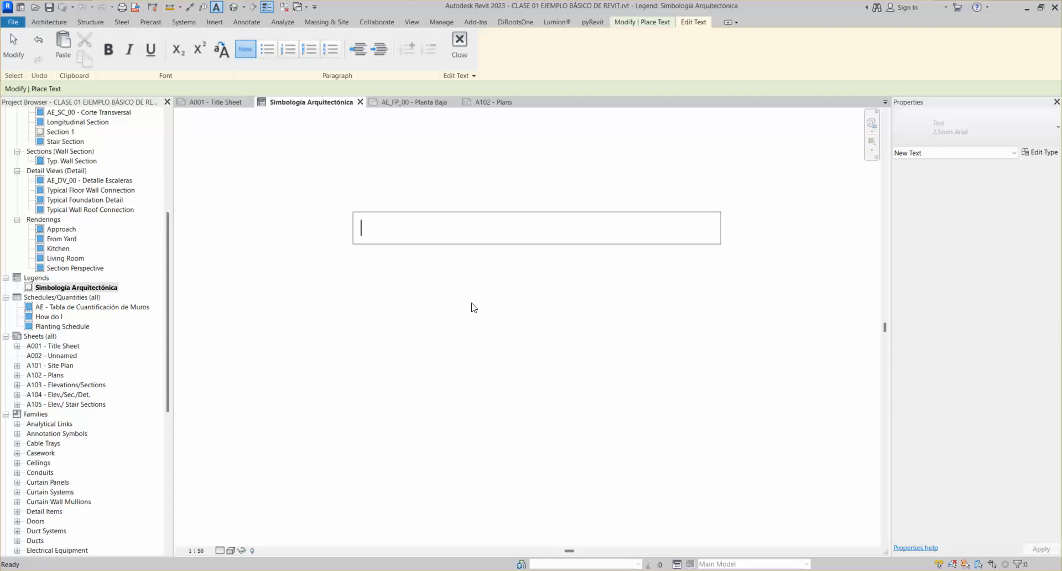
type("SIMBOLOG")
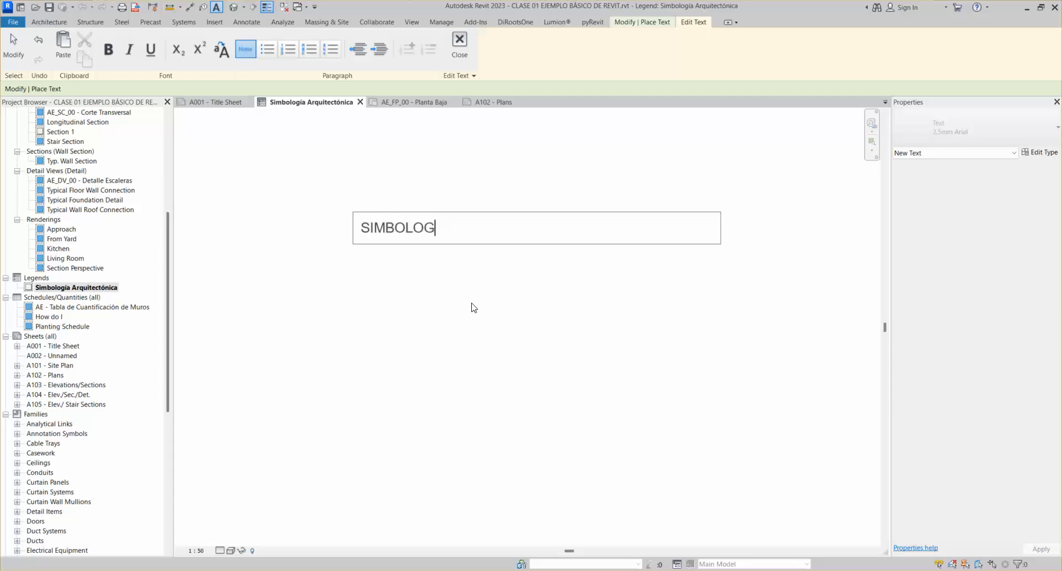
type("{Á")
key("BackSpace")
key("BackSpace")
type("GÍA ARQUITECTÓNICA")
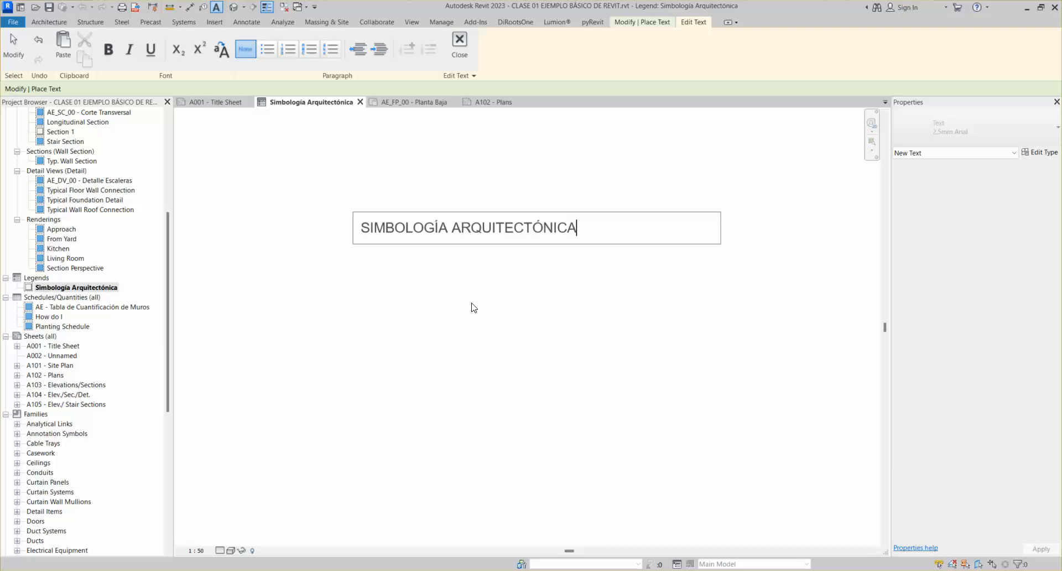
left_click(512, 317)
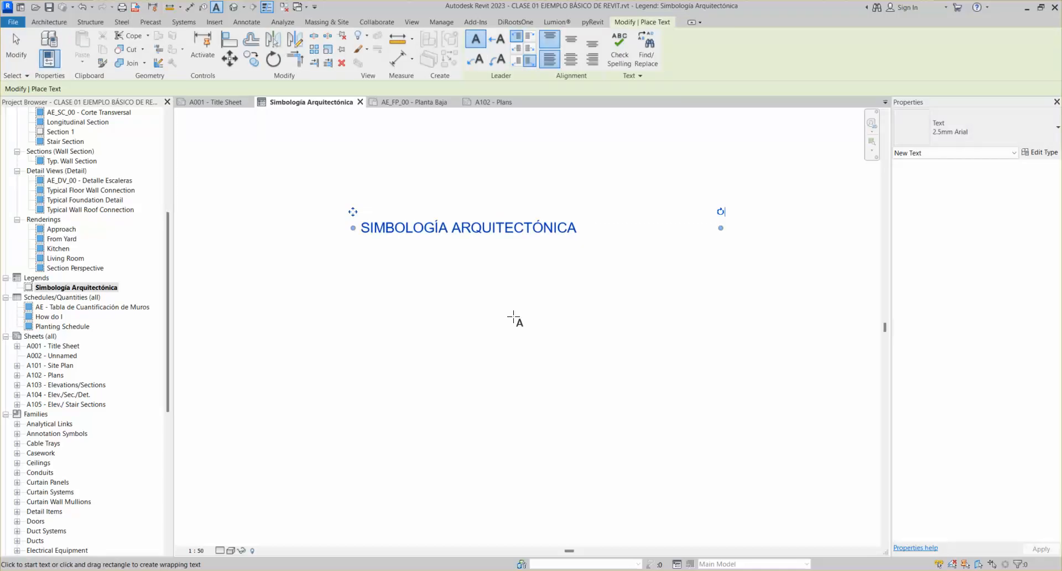
key("Escape")
key("Escape")
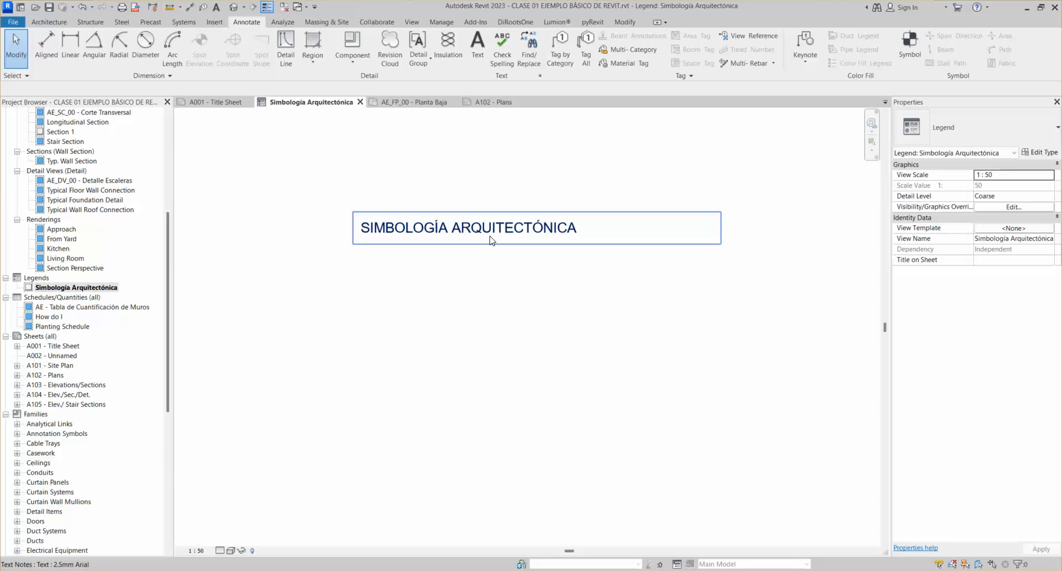
Center the title text horizontally and narrow its text box
left_click(489, 240)
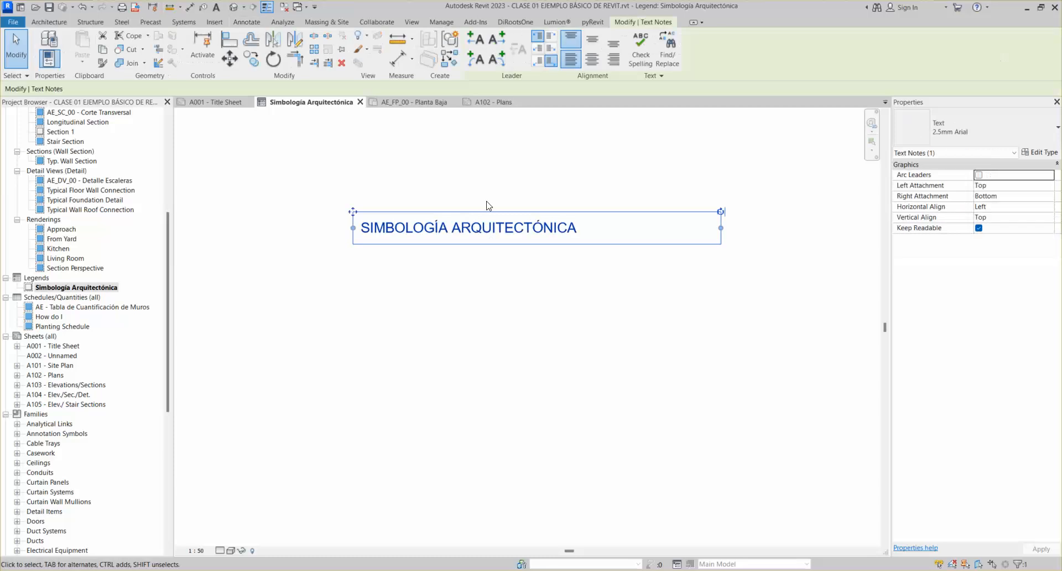
left_click(589, 66)
left_click_drag(355, 233, 414, 234)
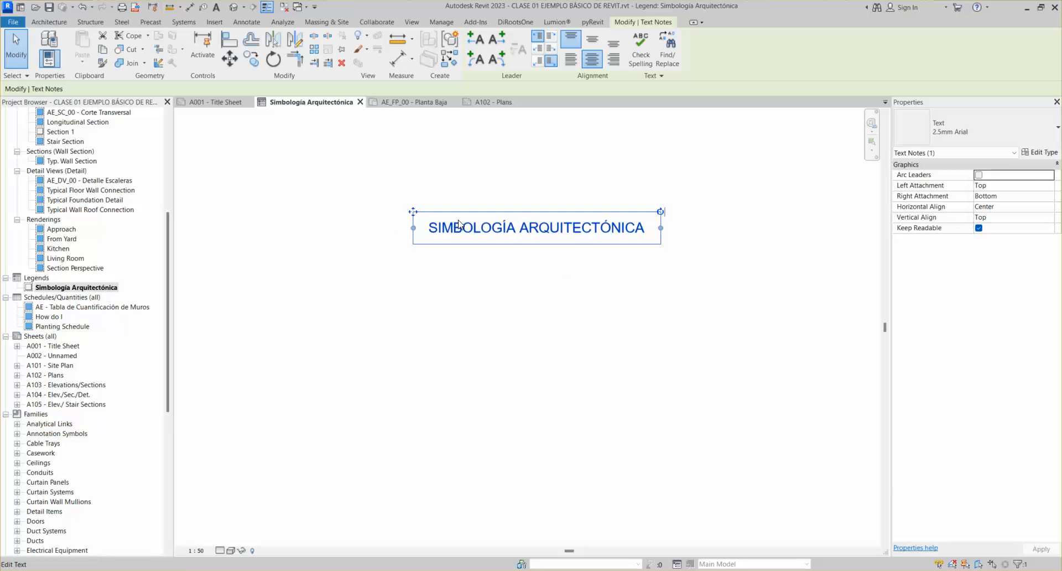
left_click(562, 331)
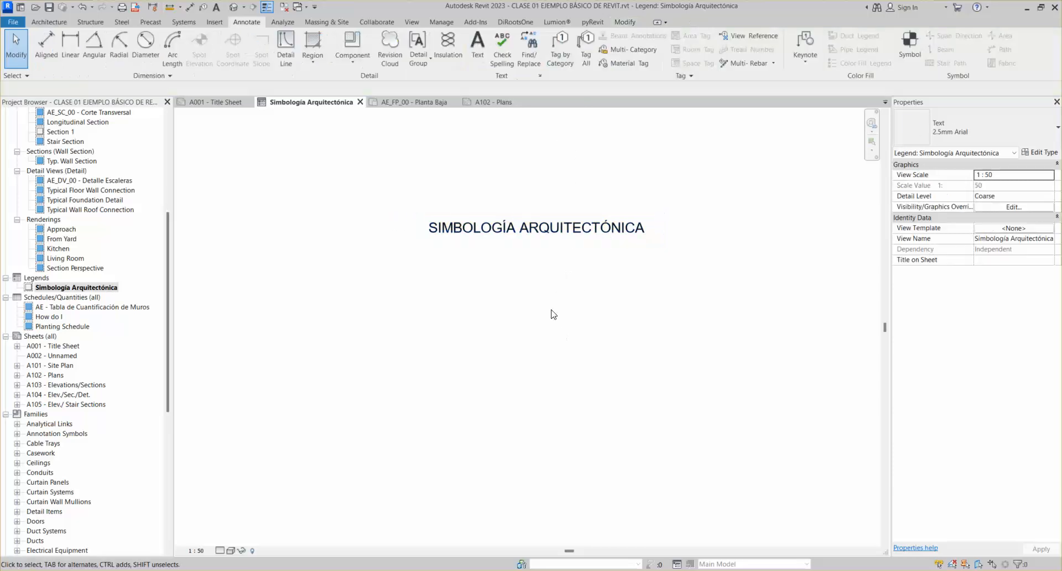
left_click(529, 226)
left_click(545, 181)
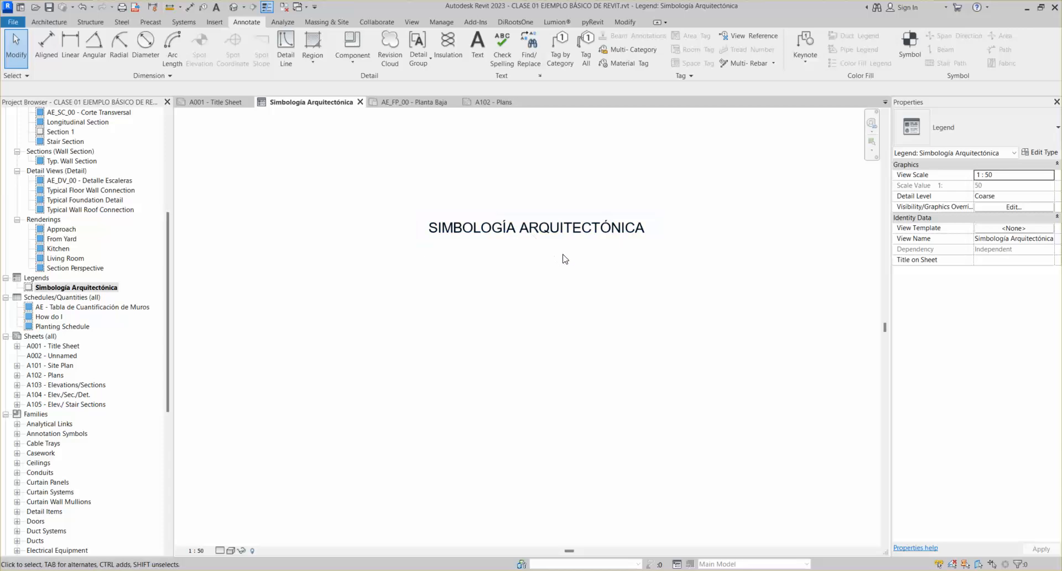
Set the title note's vertical alignment to Middle
left_click(586, 253)
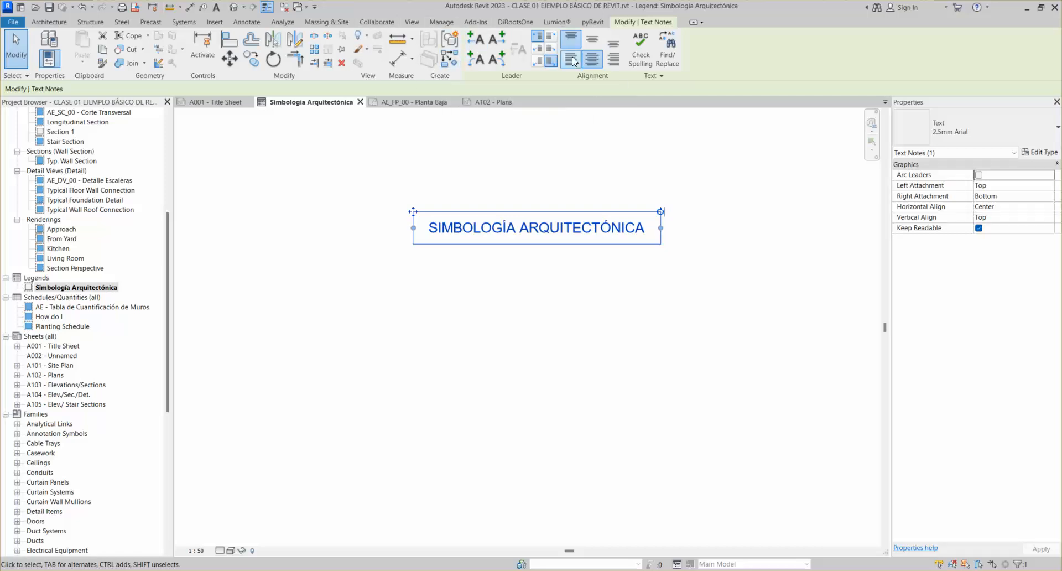
left_click(591, 43)
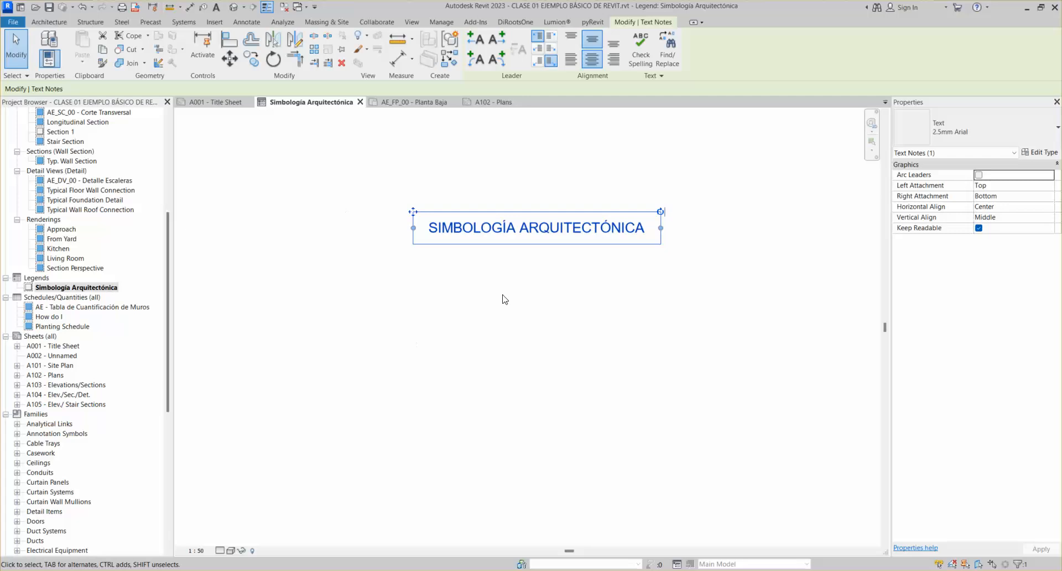
scroll(613, 239, "down", 1)
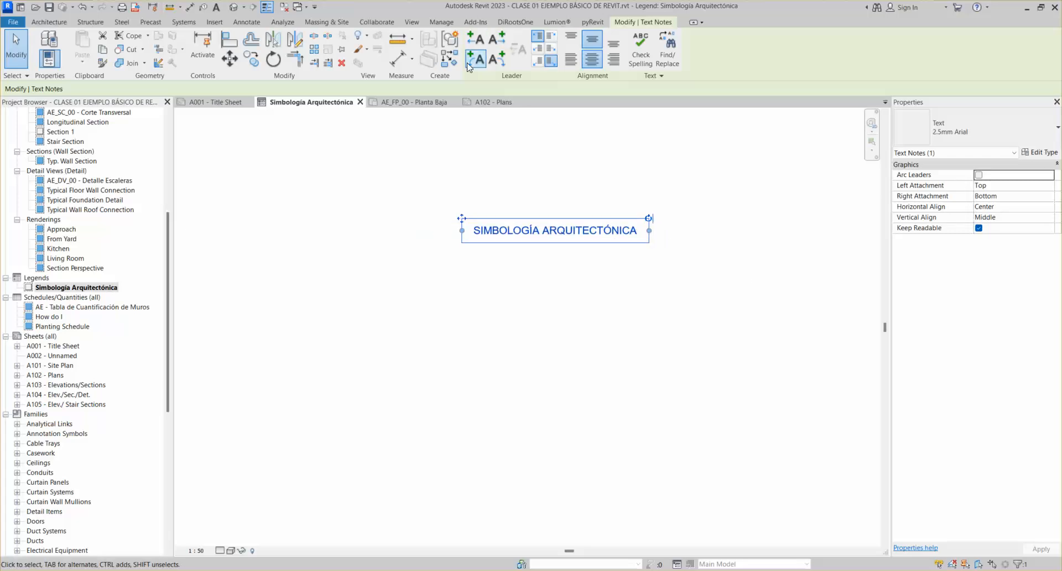
left_click(495, 38)
left_click(733, 254)
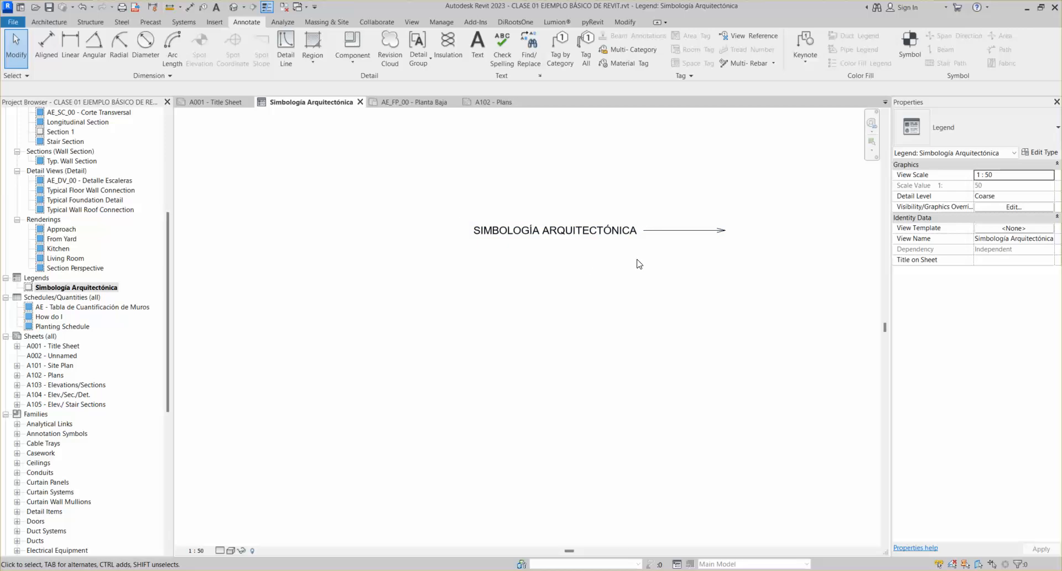
left_click(585, 238)
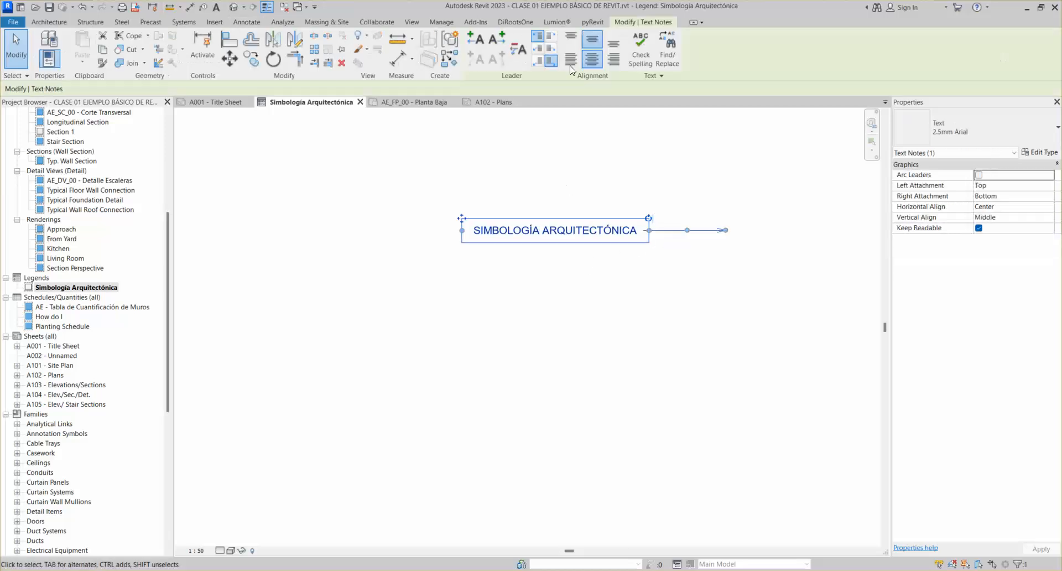
left_click(514, 54)
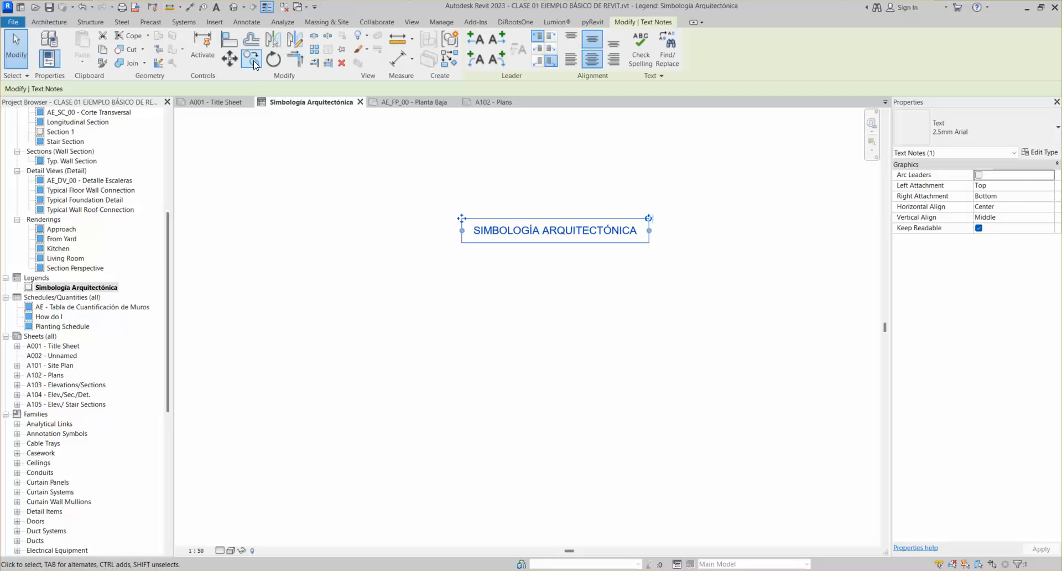
Copy the title note and place the duplicate just below the original
left_click(277, 135)
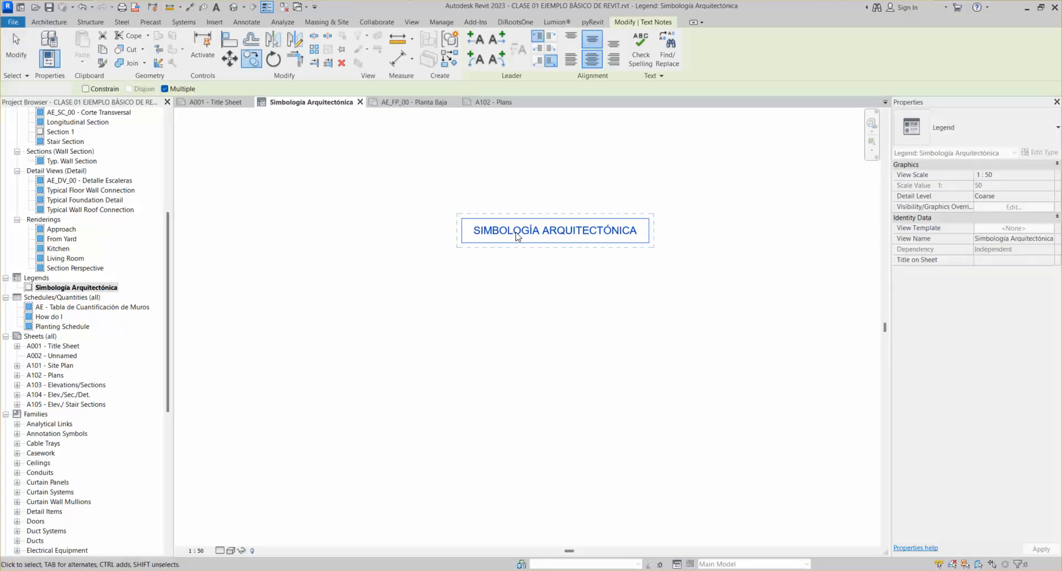
left_click(525, 232)
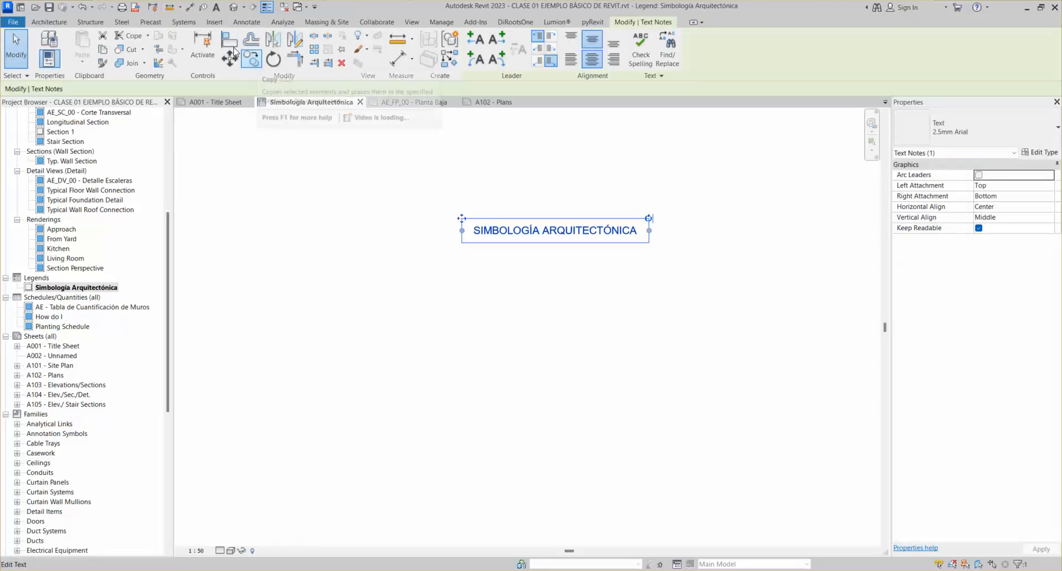
left_click(421, 163)
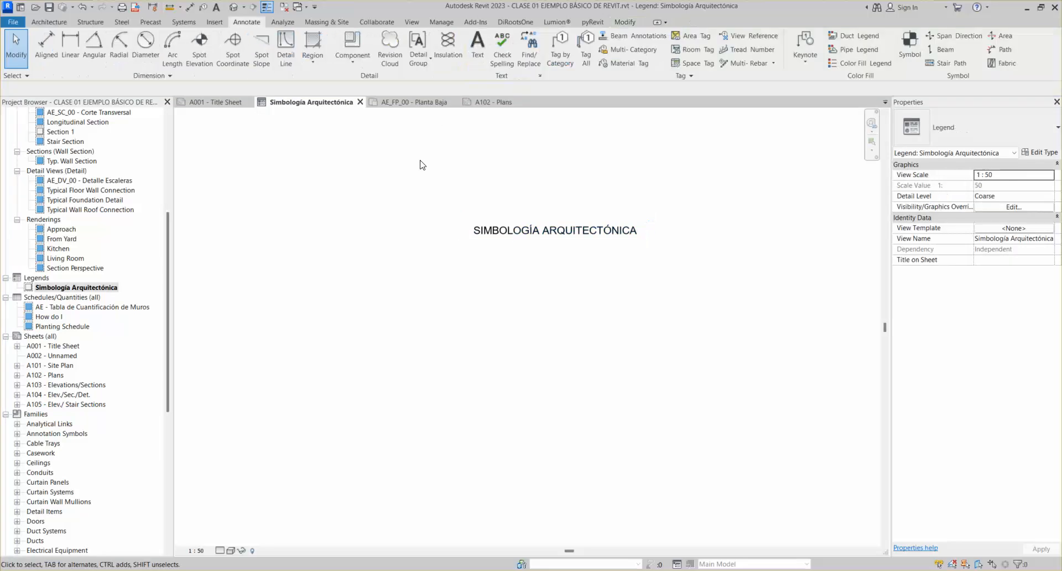
left_click(542, 238)
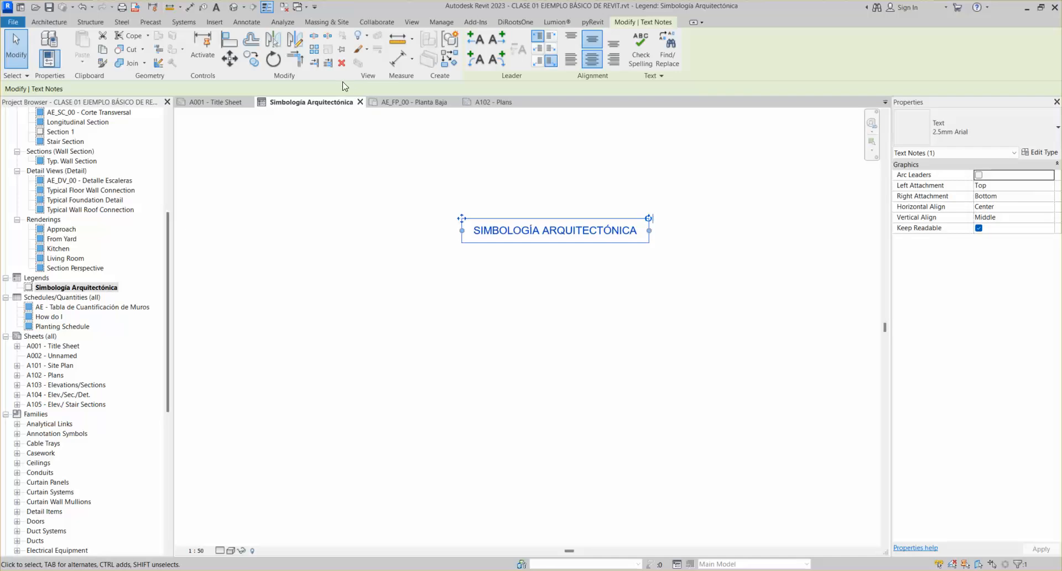
left_click(252, 59)
left_click(486, 232)
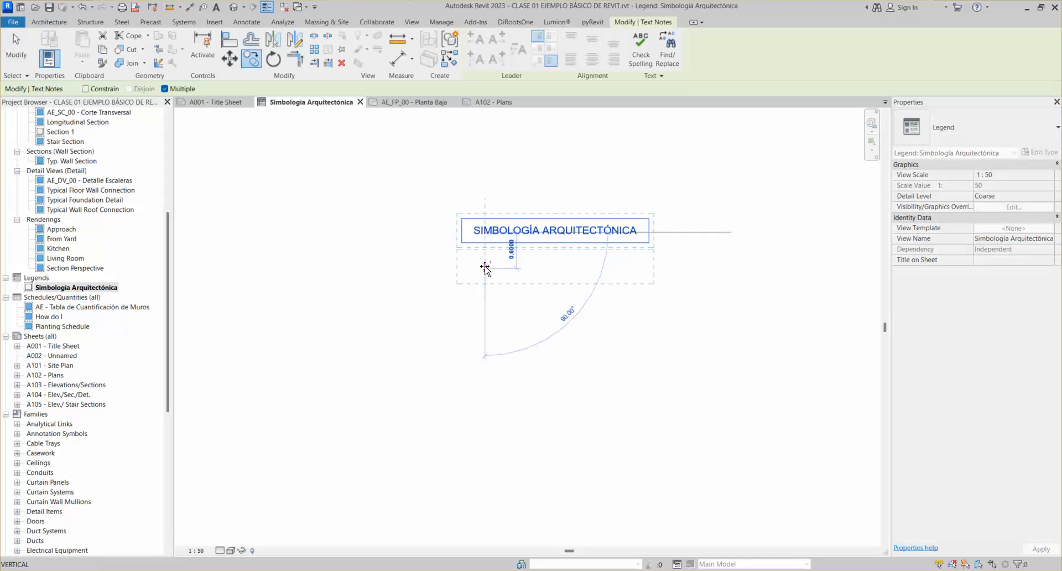
left_click(492, 264)
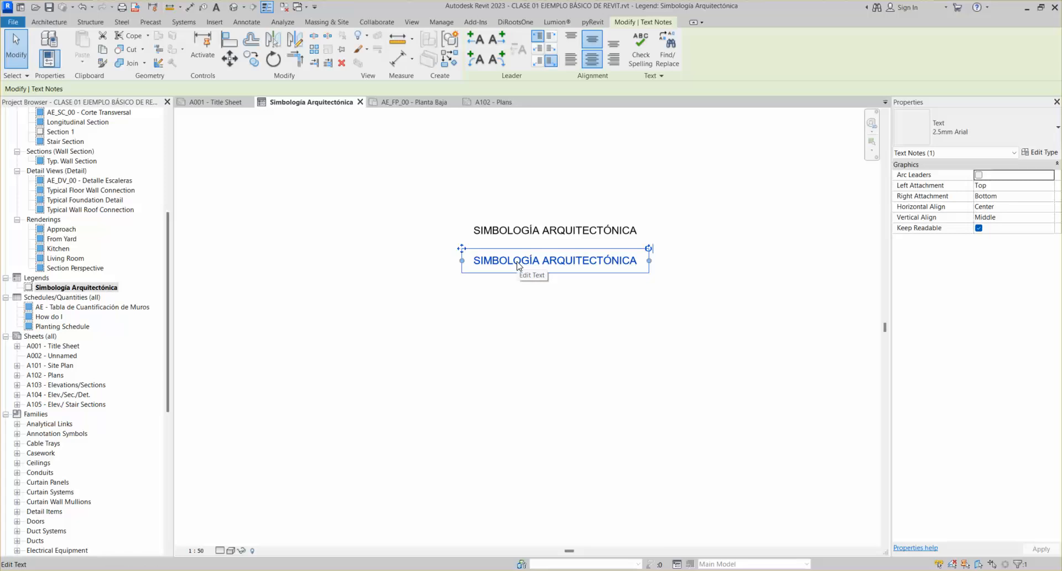
Open the duplicated note's text for editing, then leave it unchanged
left_click(526, 299)
left_click(534, 267)
double_click(531, 262)
left_click(562, 315)
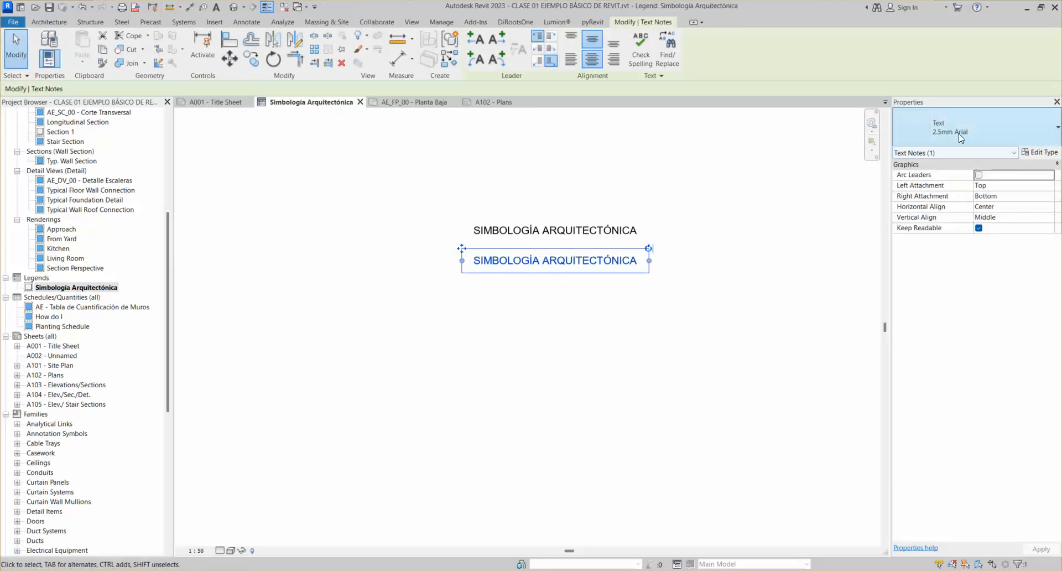
Duplicate the current text type as a new type named 2mm Arial
left_click(1038, 153)
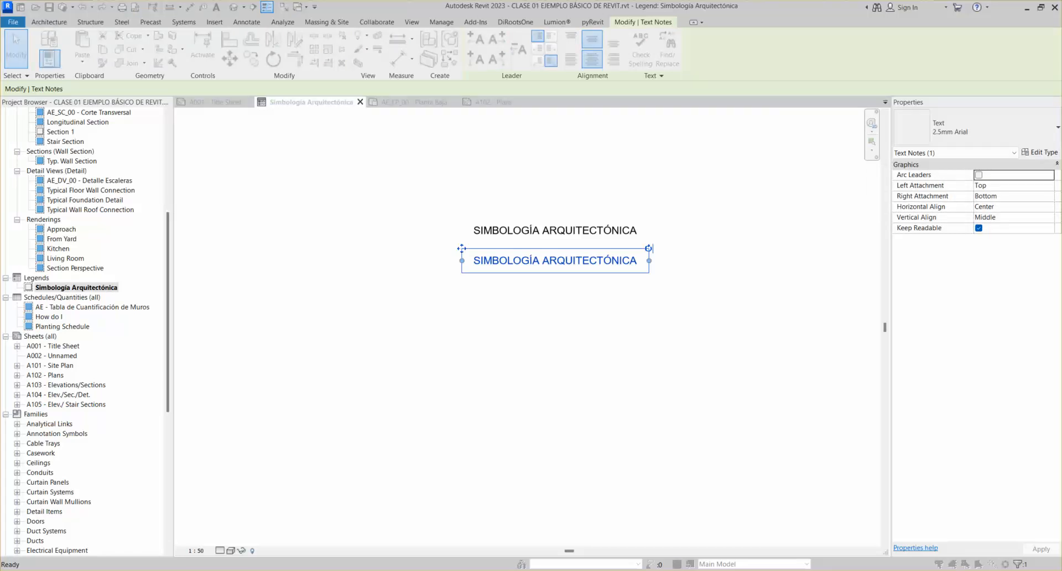
left_click_drag(594, 74, 266, 110)
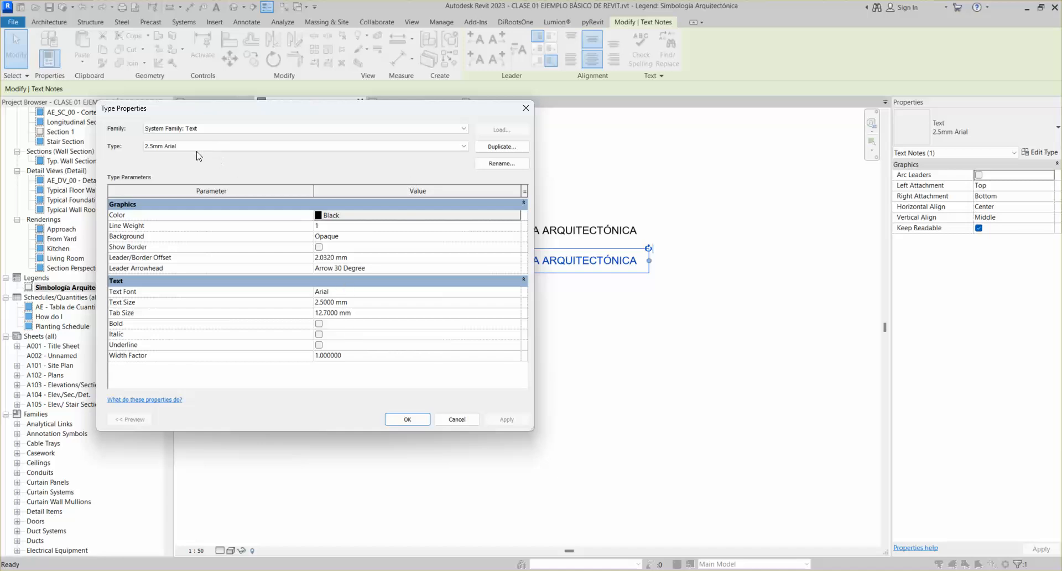
left_click(501, 147)
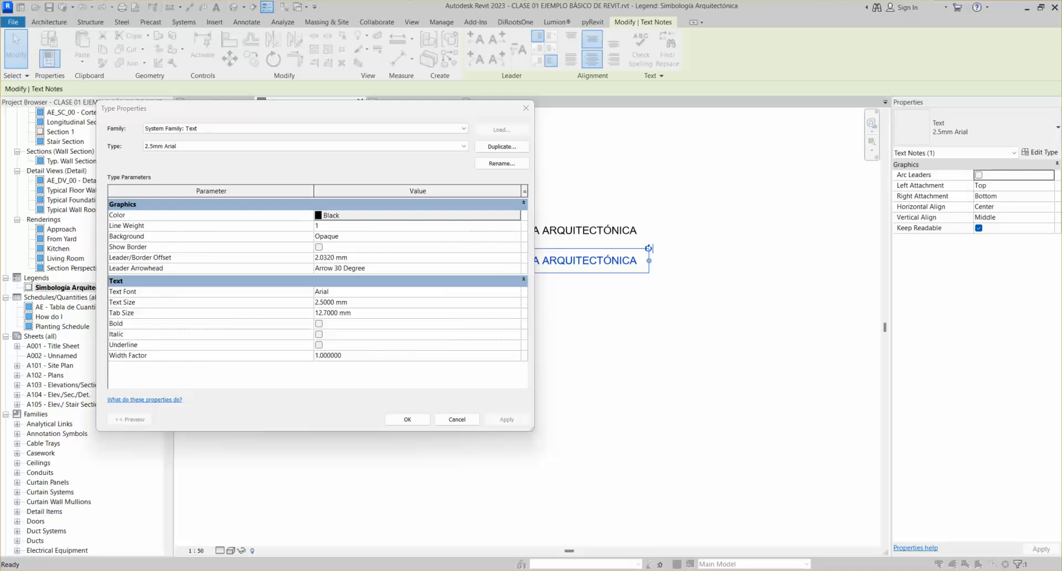
left_click(511, 248)
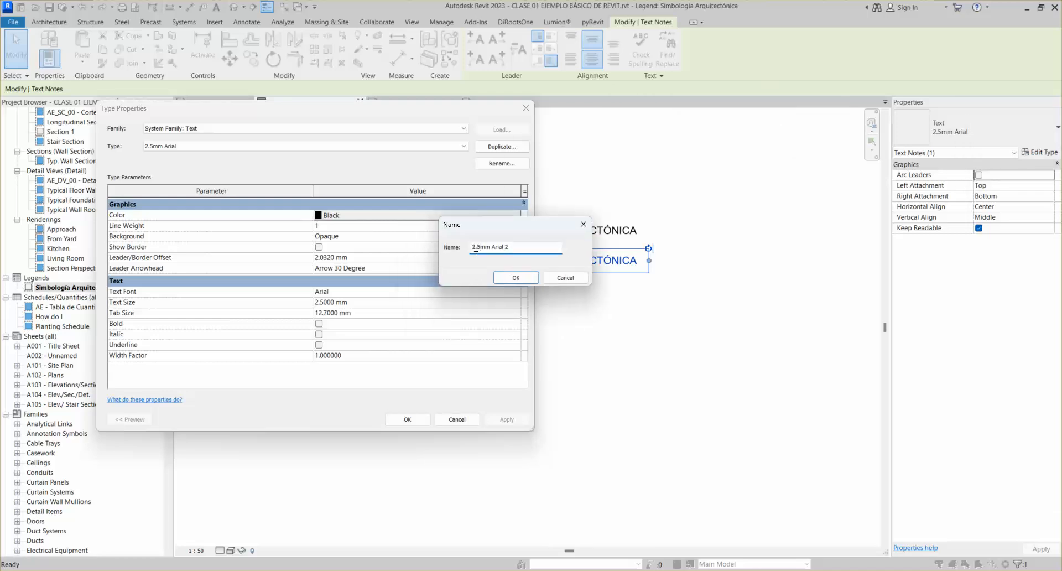
type("2")
left_click(509, 280)
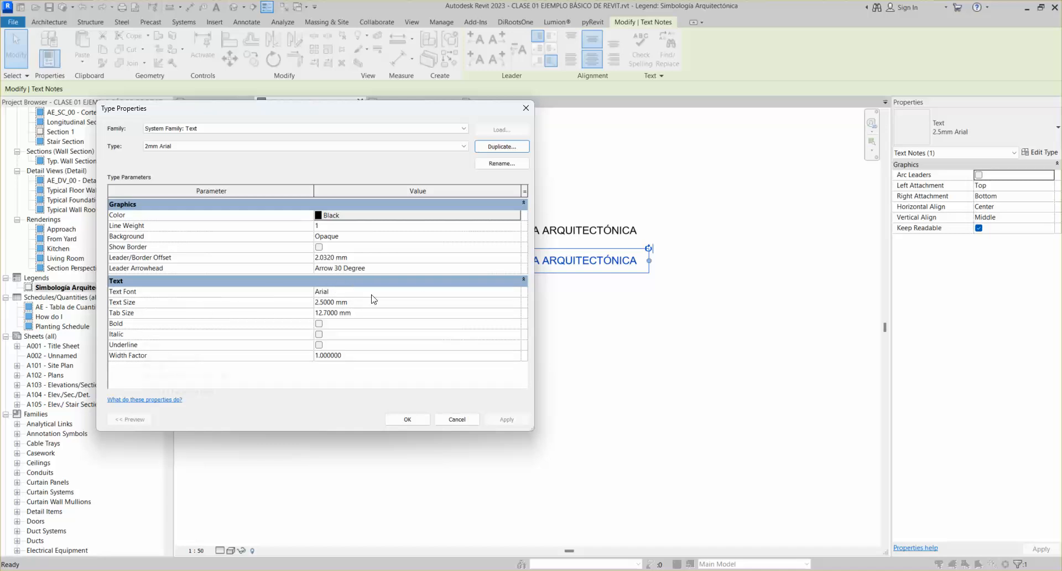
Set the 2mm Arial type's Text Size to 2.0000 mm
left_click(342, 292)
left_click(337, 302)
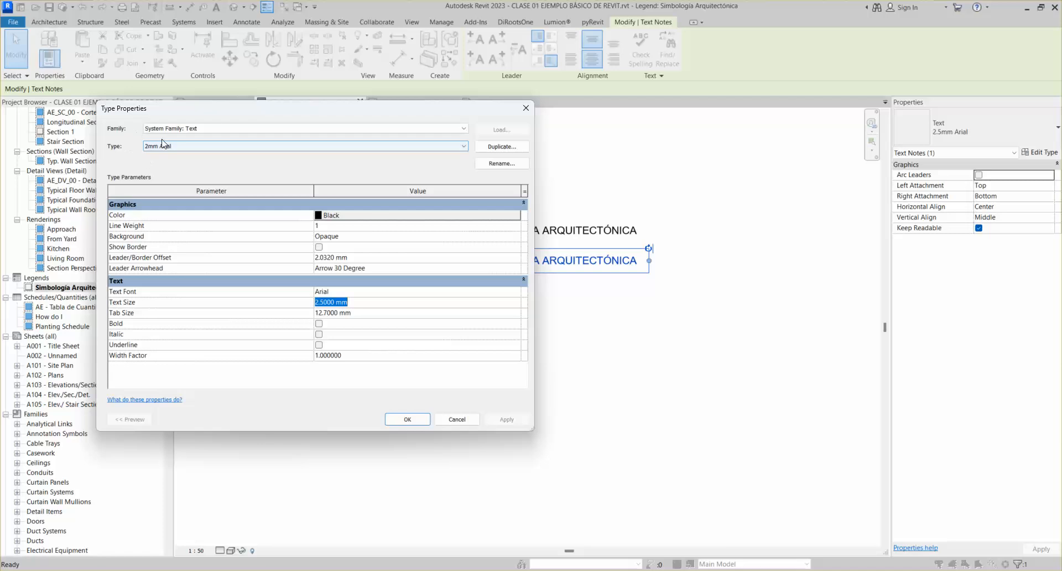
left_click(323, 302)
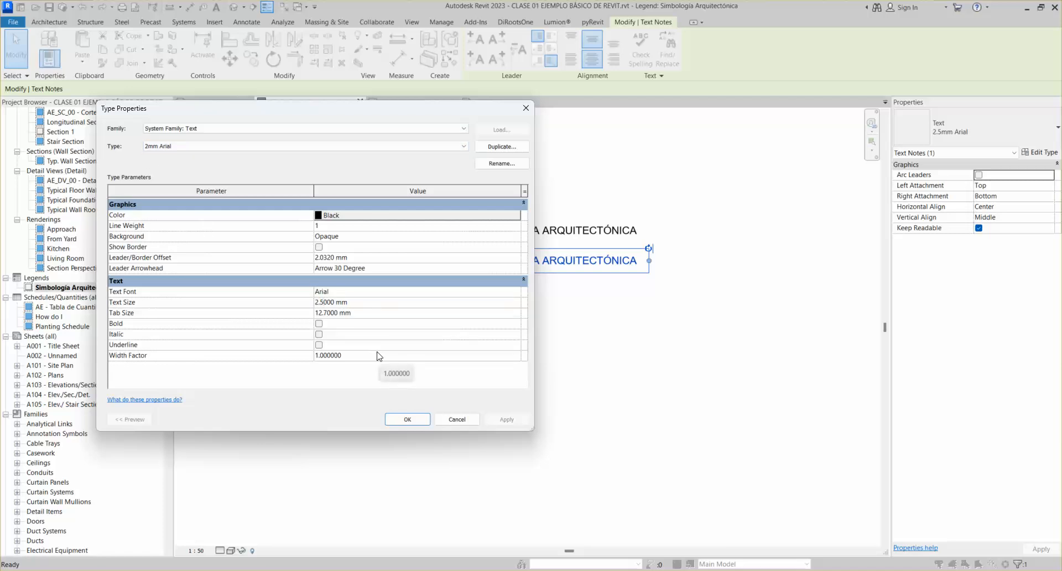
key("BackSpace")
type("0")
left_click(363, 313)
left_click(367, 314)
left_click_drag(261, 111, 230, 130)
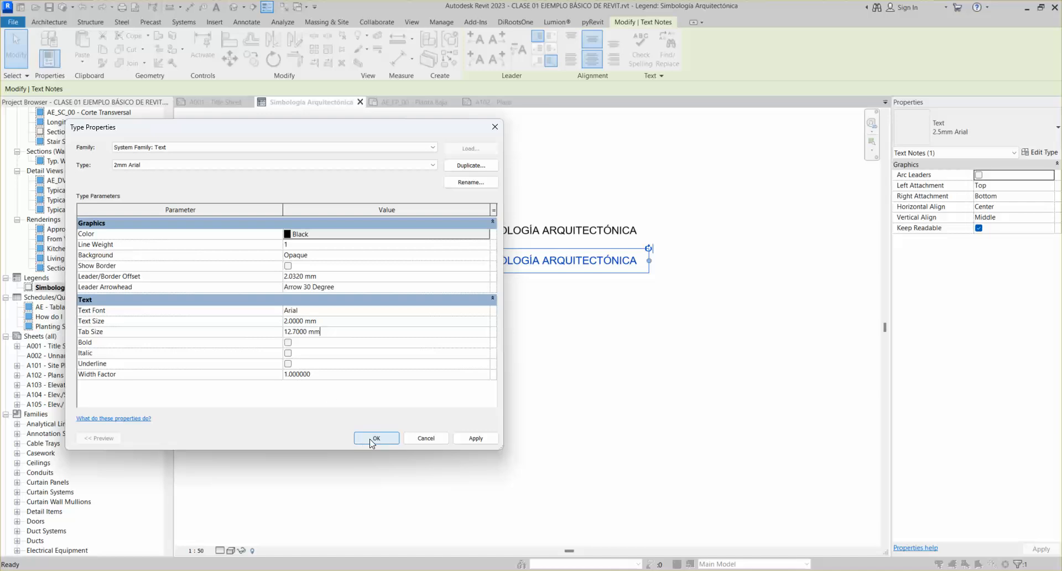
left_click(313, 310)
Apply the 2mm Arial type to the duplicate note and shift it slightly right
left_click(324, 323)
left_click(374, 438)
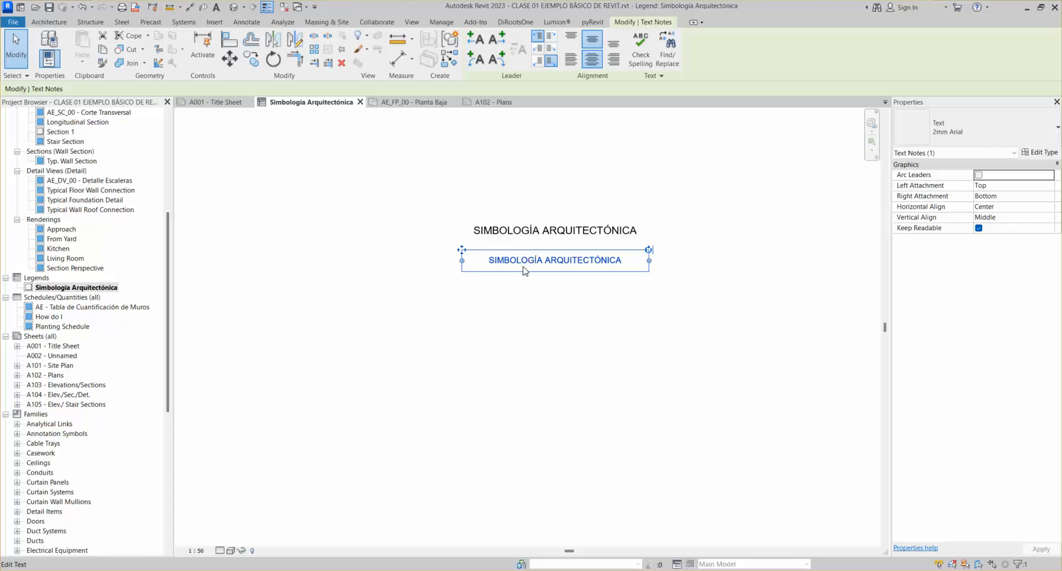
double_click(474, 256)
type("SI")
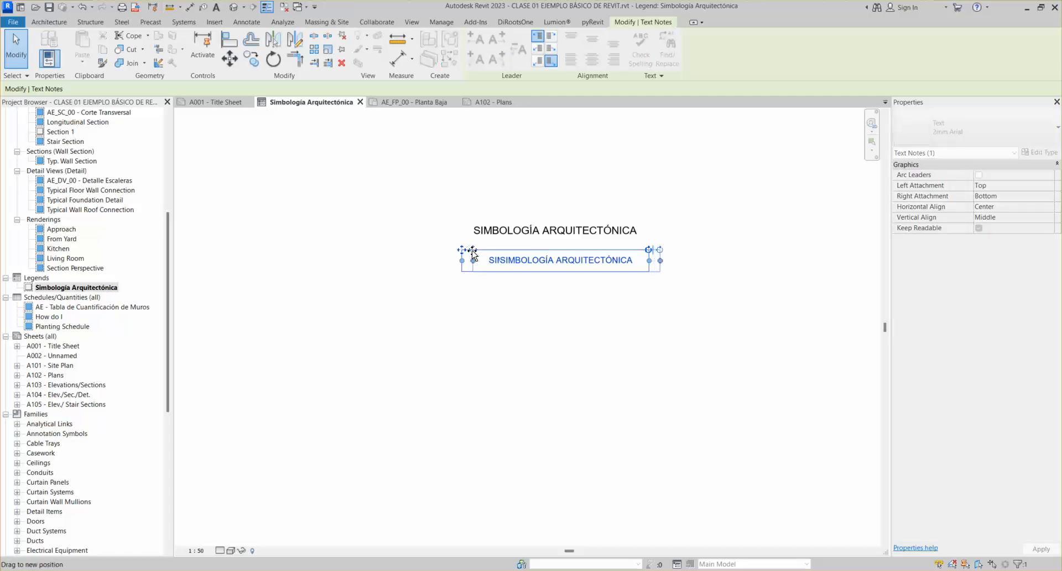
type("M")
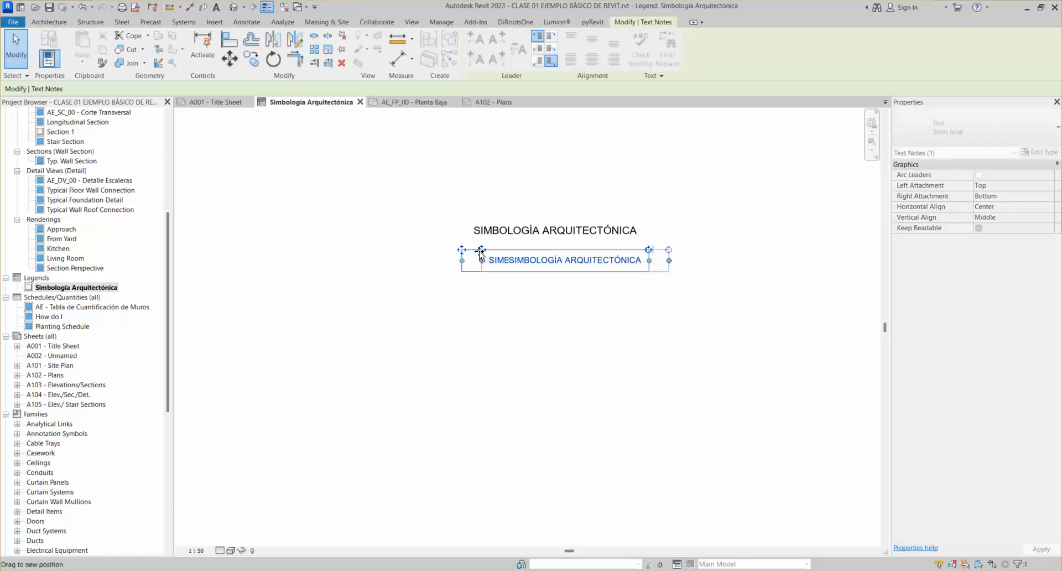
left_click_drag(477, 252, 477, 251)
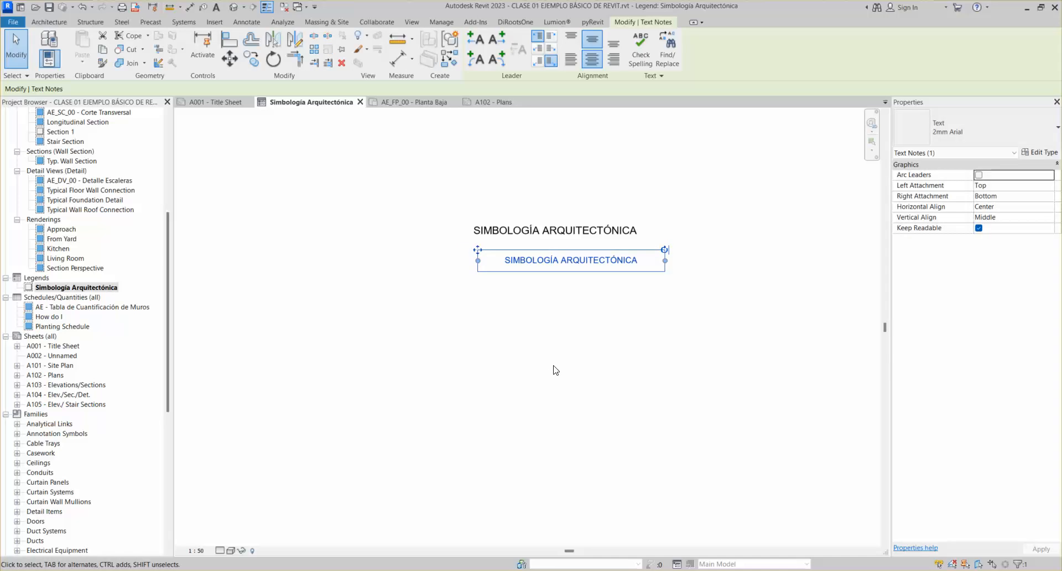
left_click(551, 261)
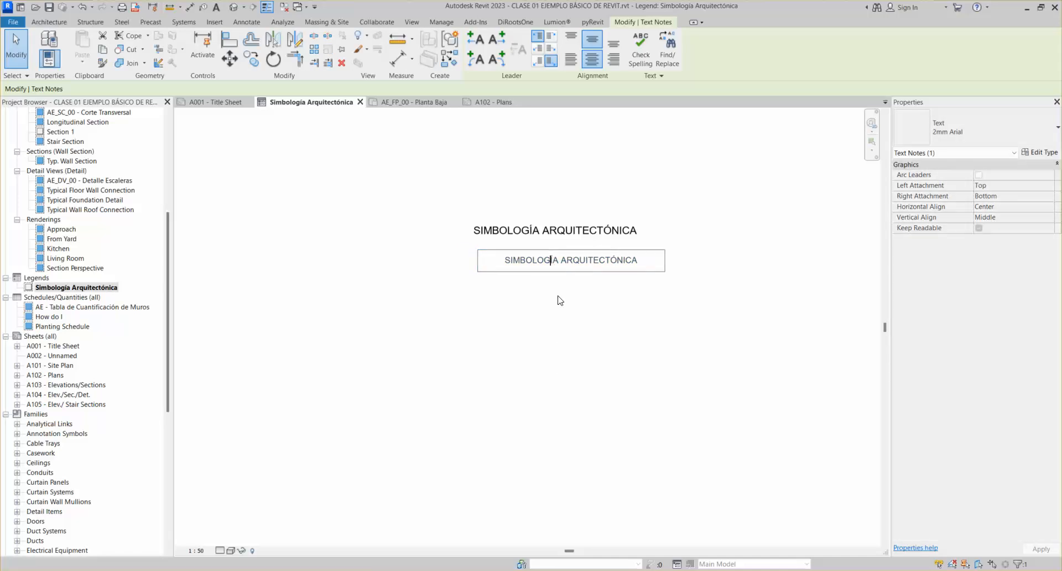
left_click(559, 301)
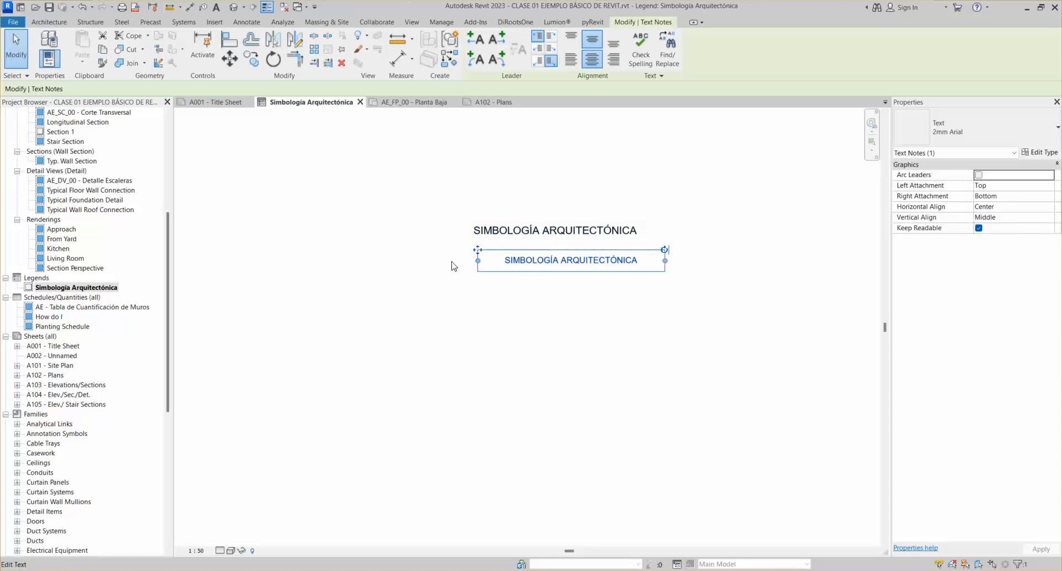
Retype the duplicate note as NIVEL DE PISO TERMINADO, removing the stray O
left_click(527, 262)
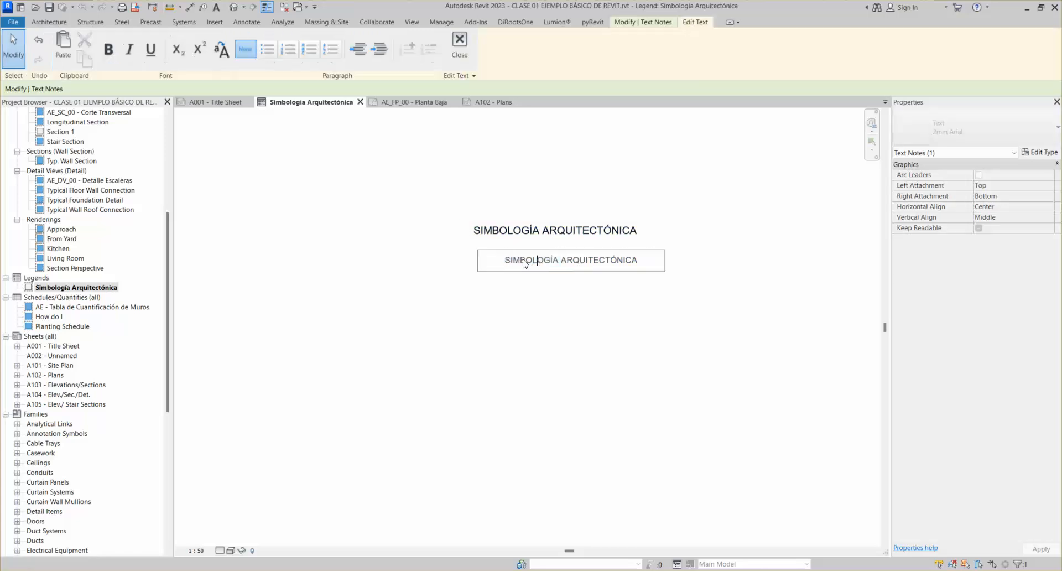
left_click_drag(504, 263, 626, 264)
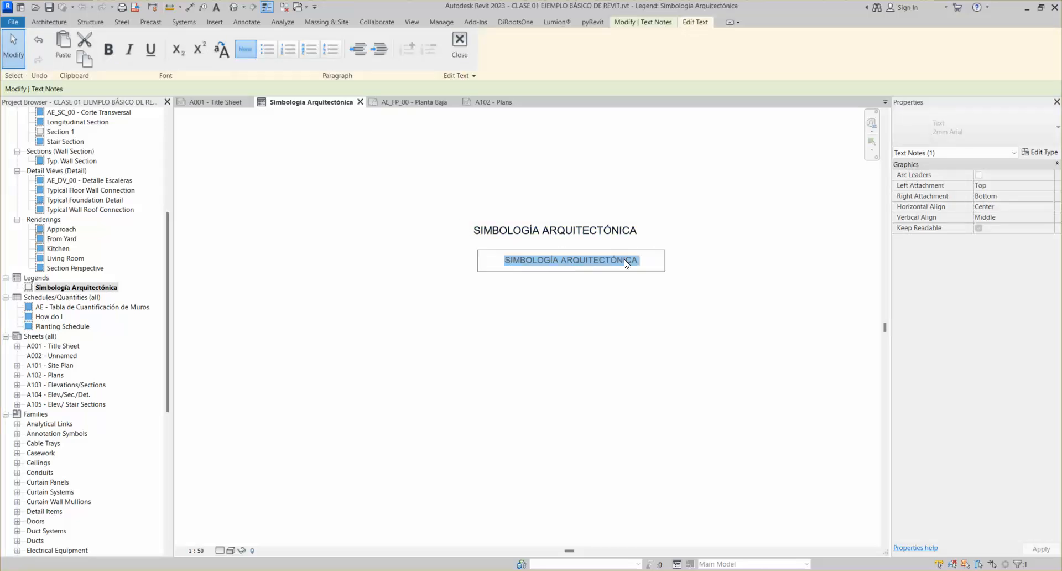
type("NIVEL D")
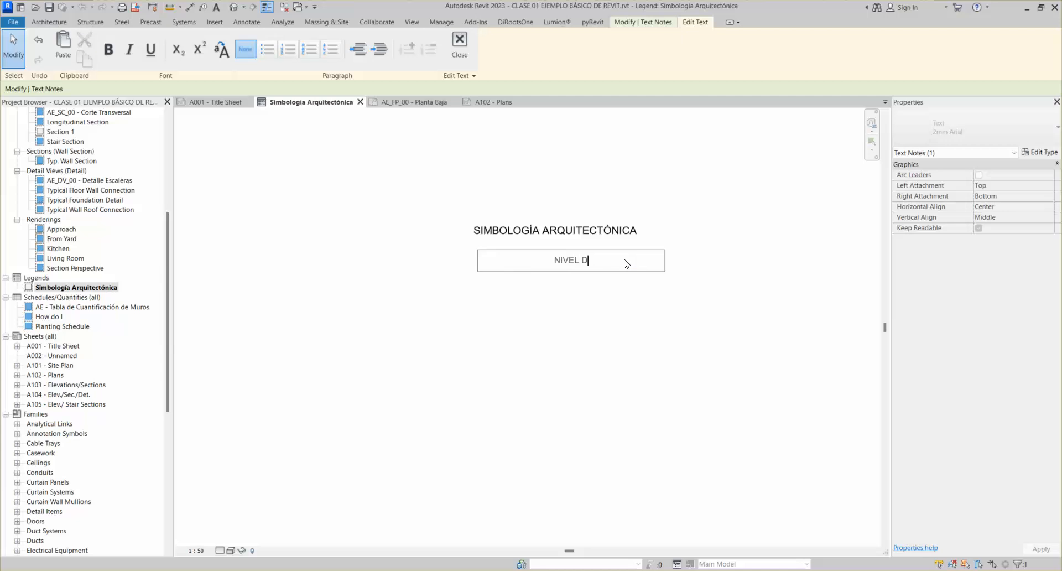
type("E PISO OTERMINADO")
key("BackSpace")
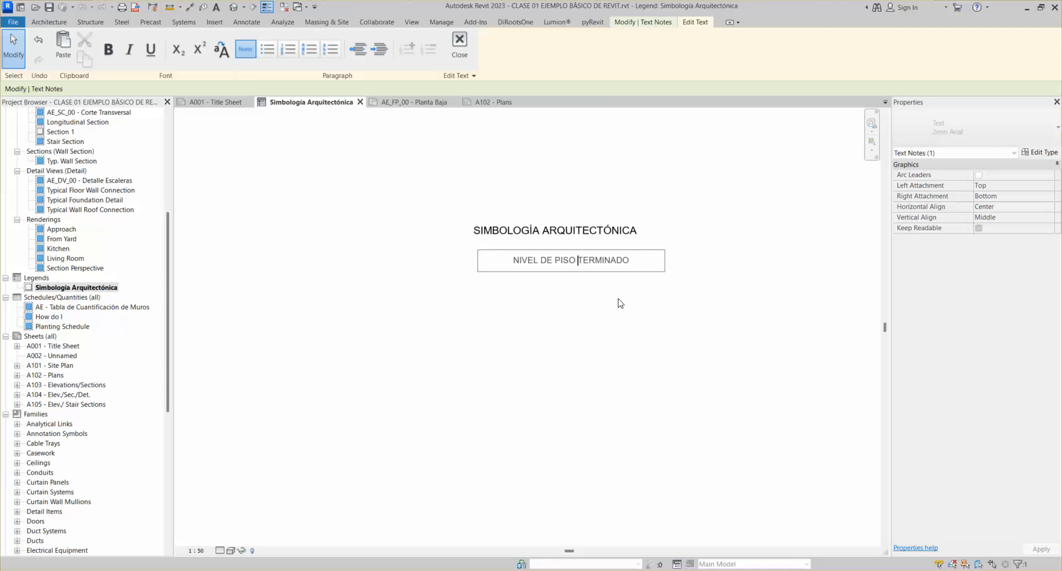
left_click(580, 291)
left_click(536, 293)
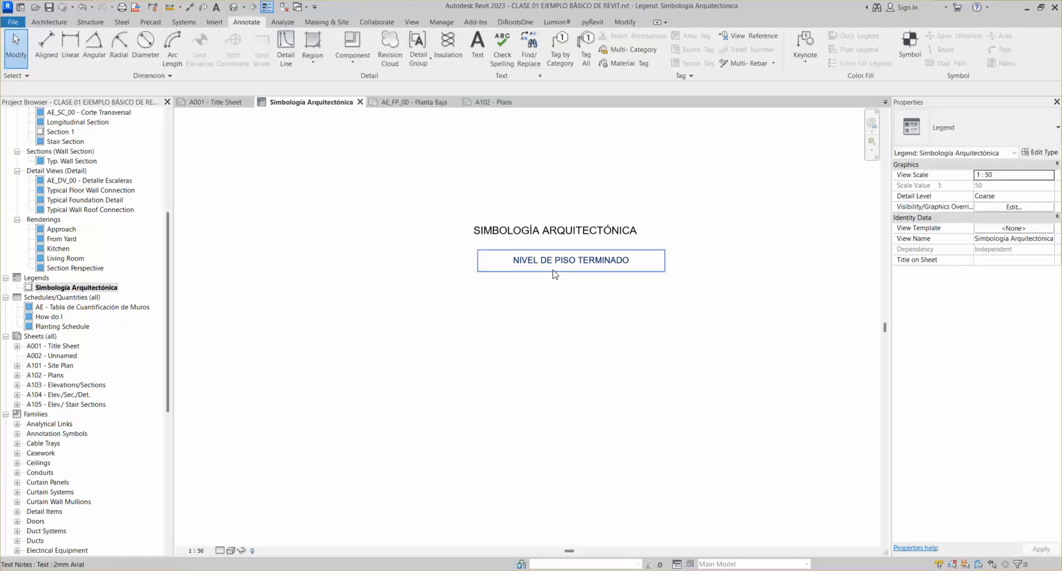
left_click(555, 275)
Nudge the NIVEL DE PISO TERMINADO note up and right beneath the legend title, then deselect
key("Up")
key("Up")
key("Up")
key("Up")
key("Right")
key("Right")
key("Right")
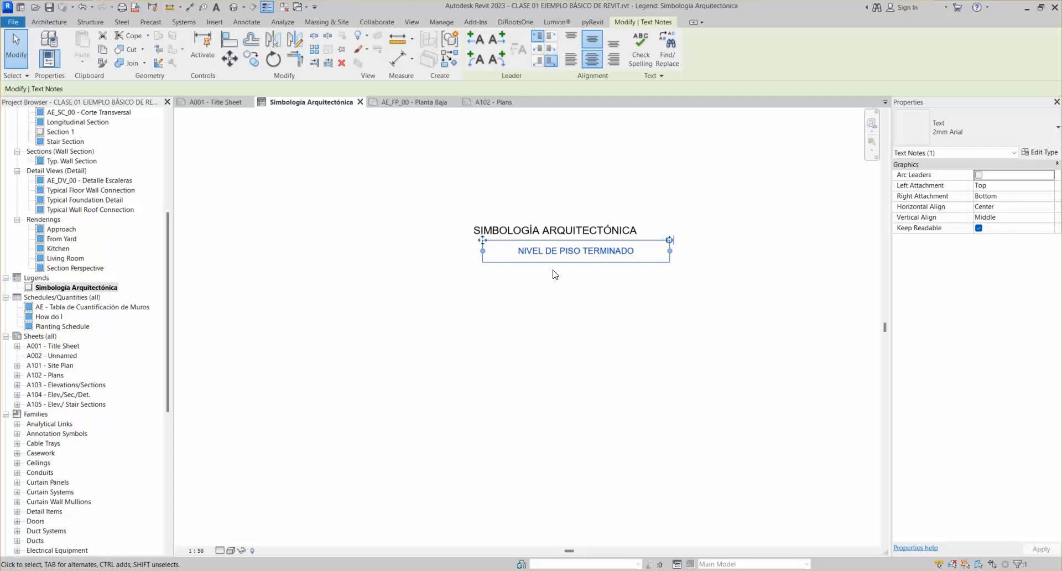
key("Down")
key("Escape")
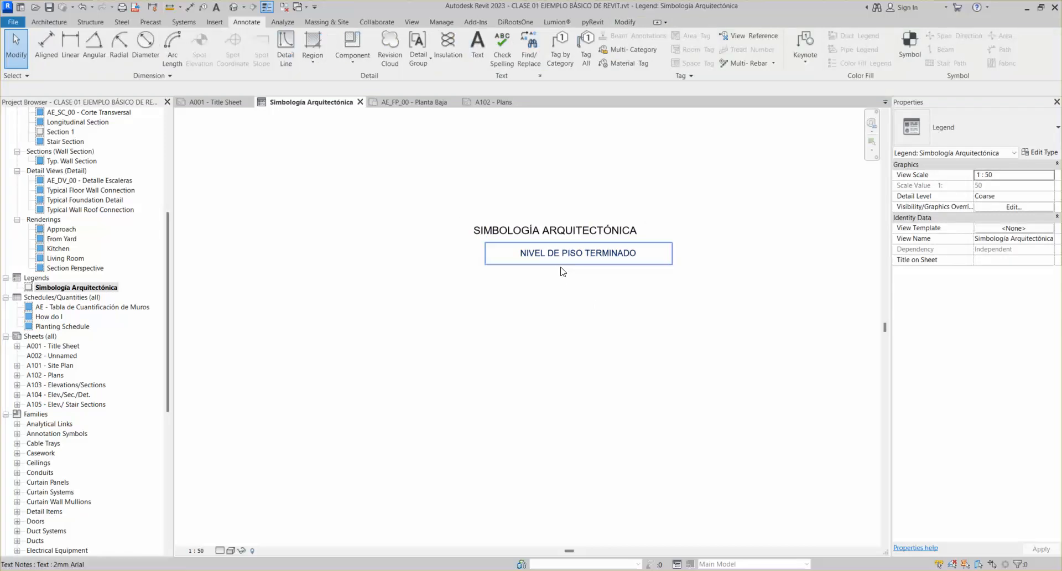
left_click(524, 222)
left_click(536, 261)
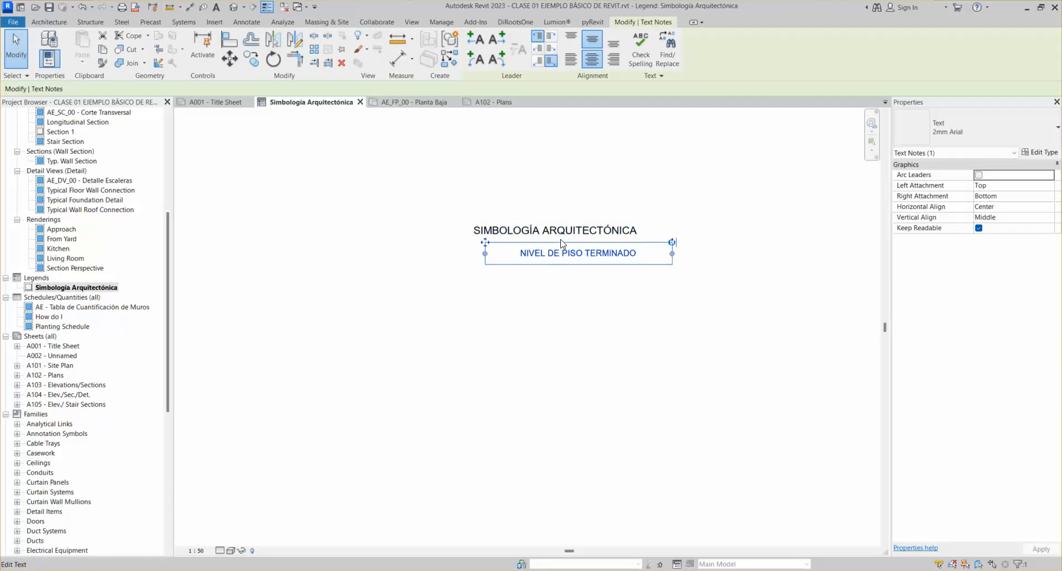
left_click(573, 206)
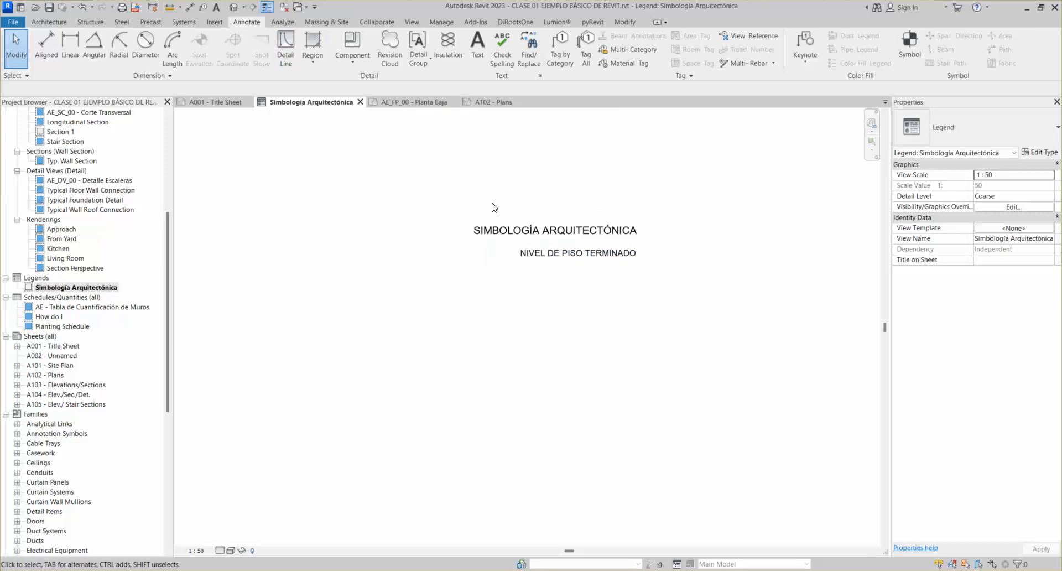
Draw dashed detail lines forming the left, top and right edges of the legend frame
left_click(314, 61)
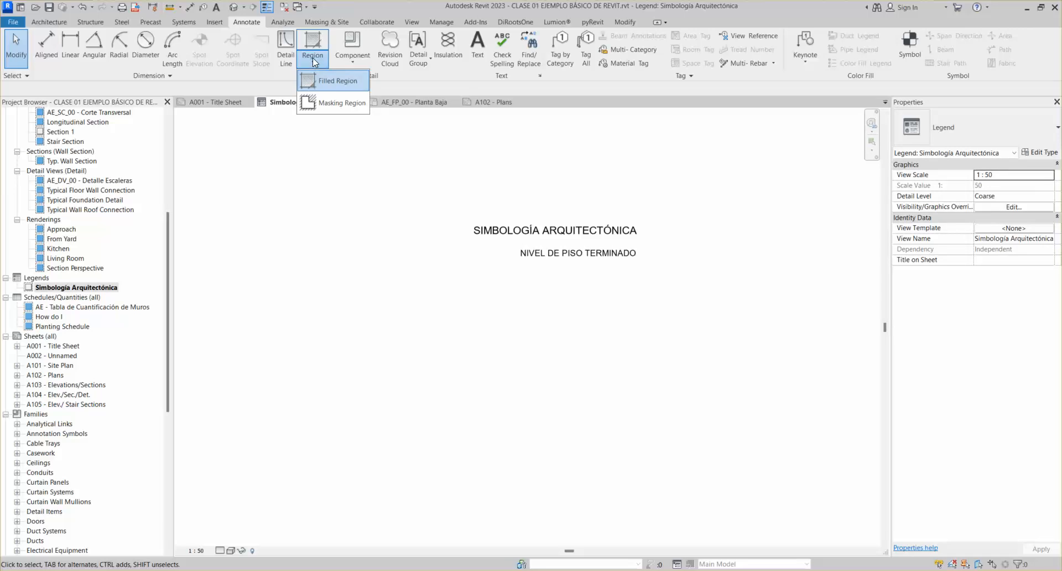
left_click(287, 62)
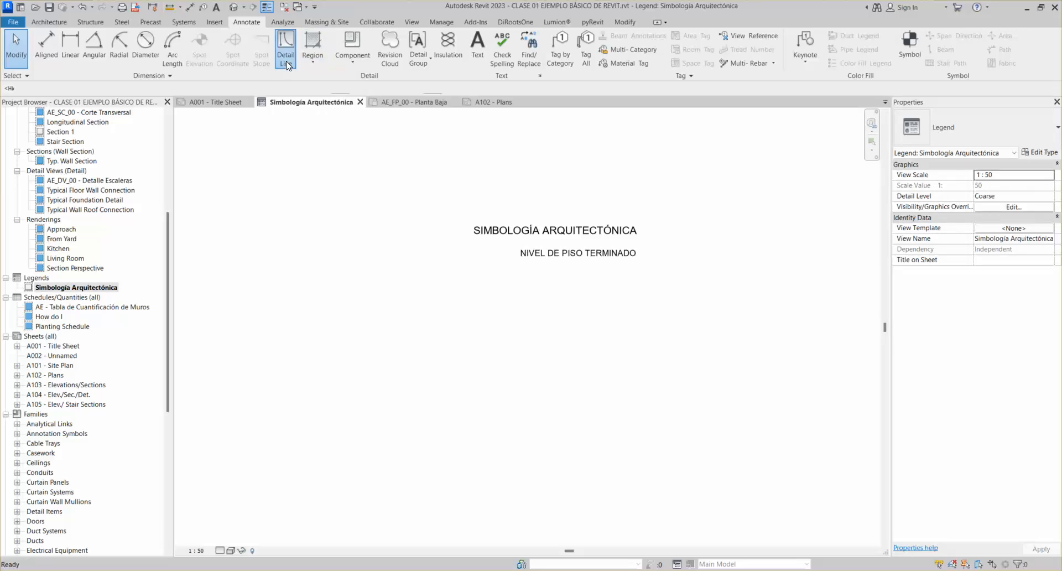
left_click(464, 220)
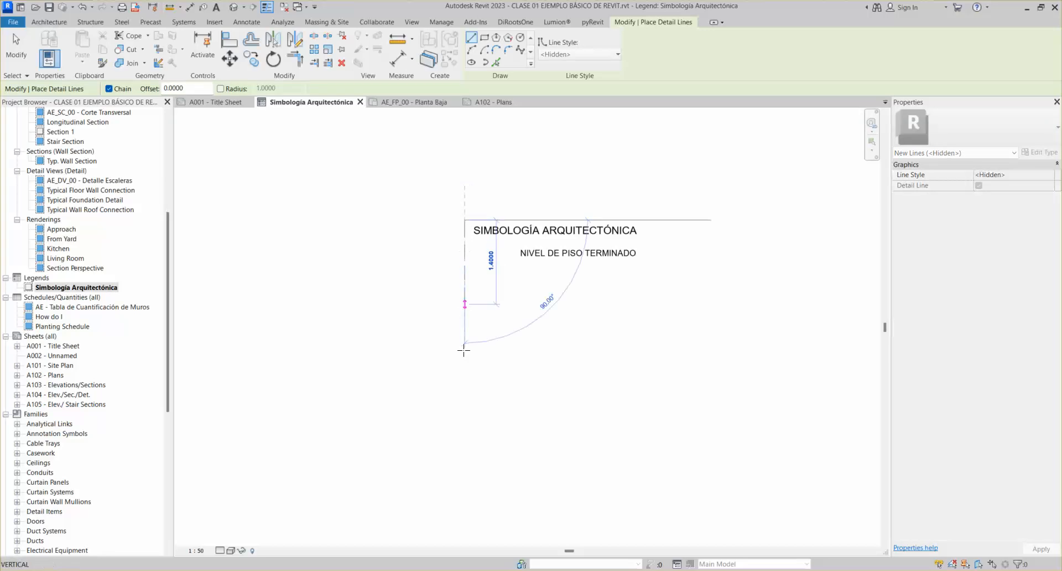
left_click(464, 473)
key("Escape")
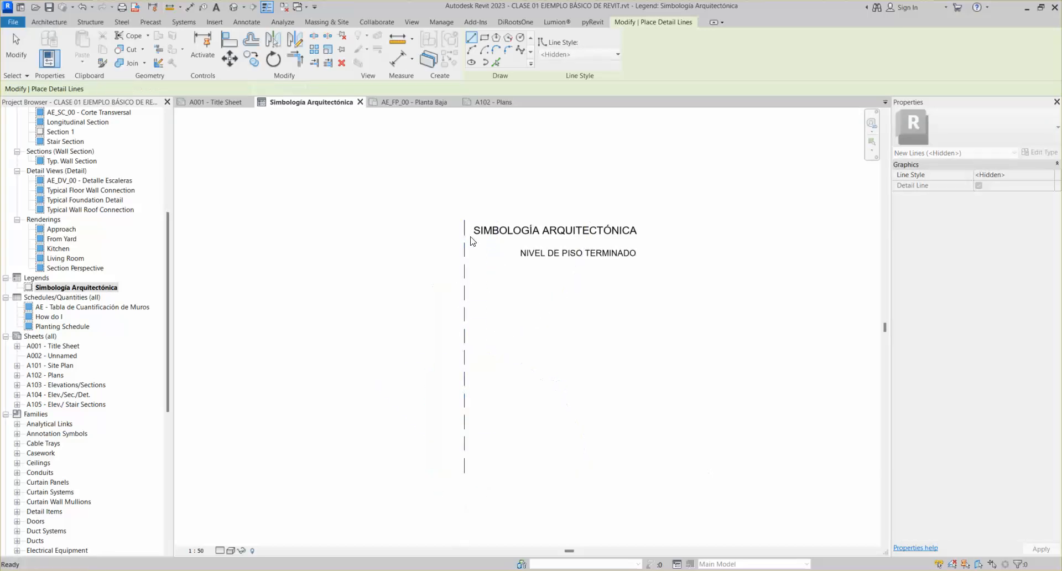
left_click(464, 220)
left_click(644, 220)
left_click(645, 473)
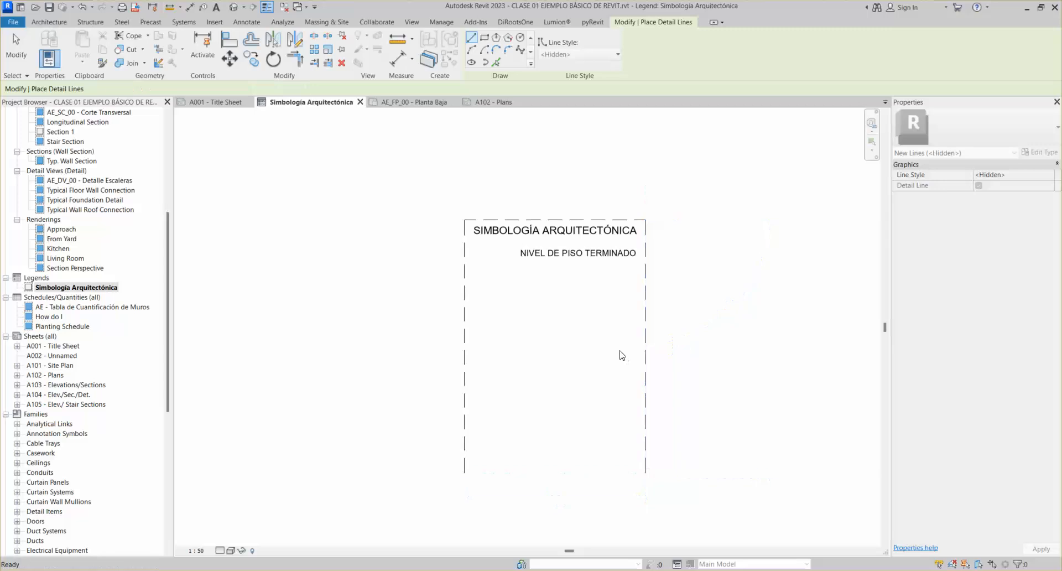
key("Escape")
key("Escape")
Change the frame's width dimension to 4 as a test, then undo it
left_click(469, 296)
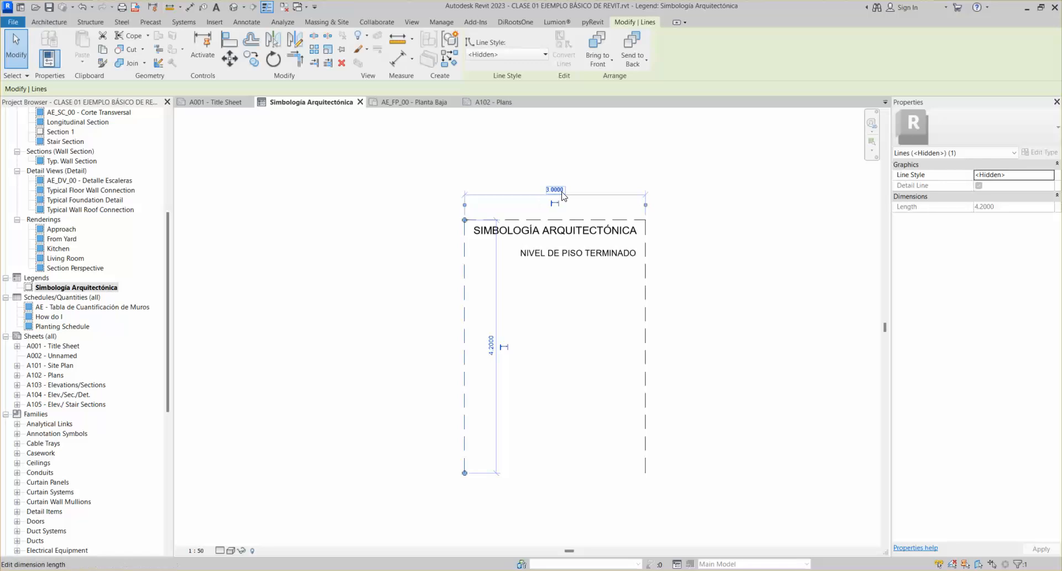
left_click(529, 319)
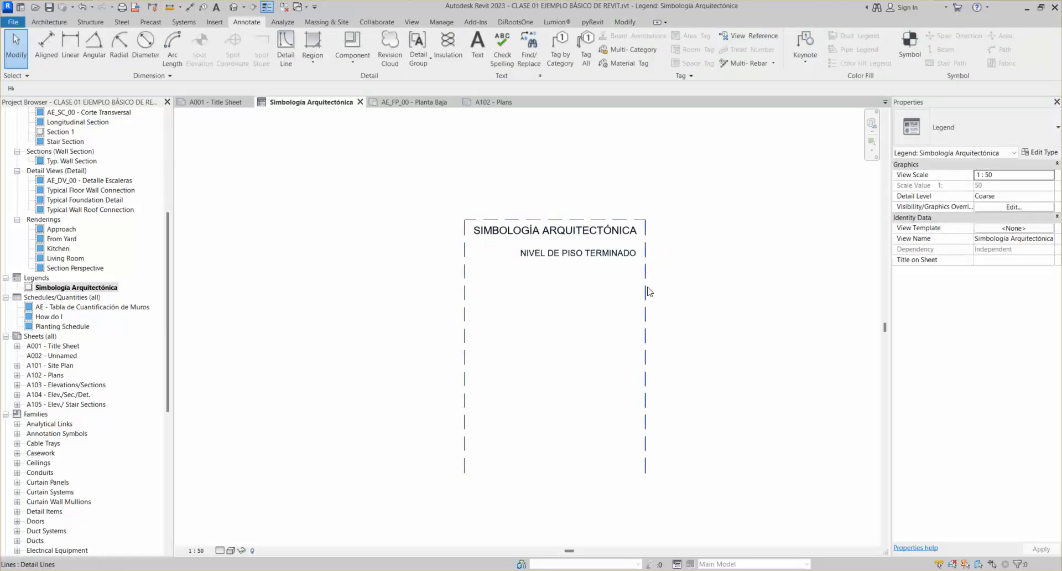
left_click(647, 287)
key("Escape")
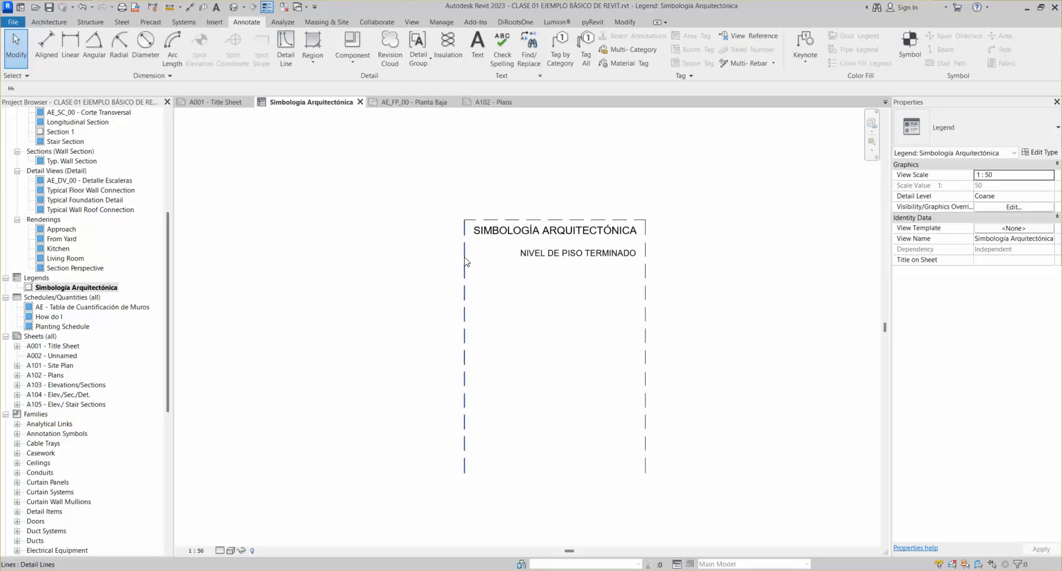
left_click(465, 261)
left_click(545, 191)
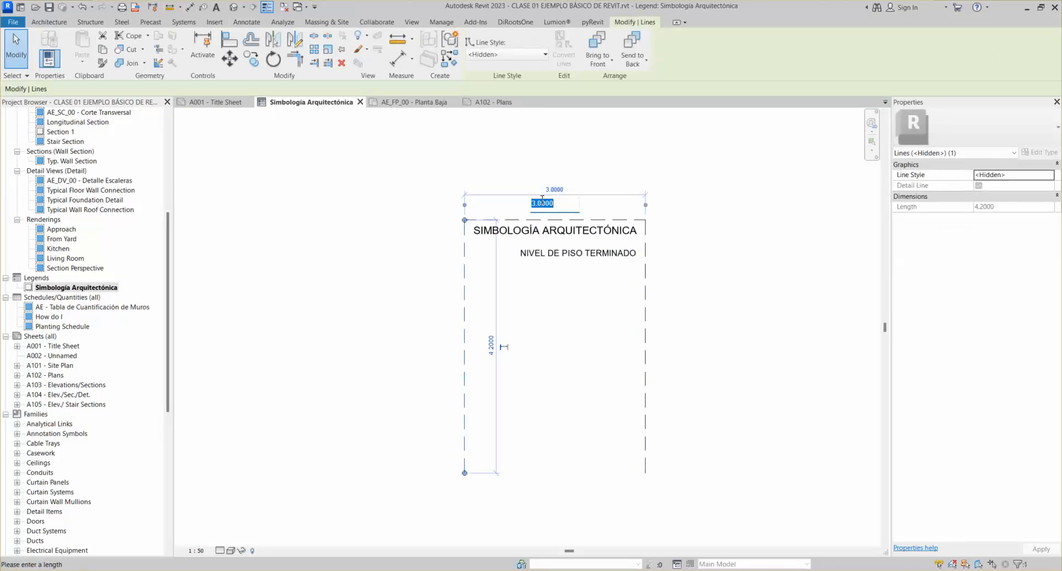
type("4")
key("Return")
scroll(468, 191, "up", 1)
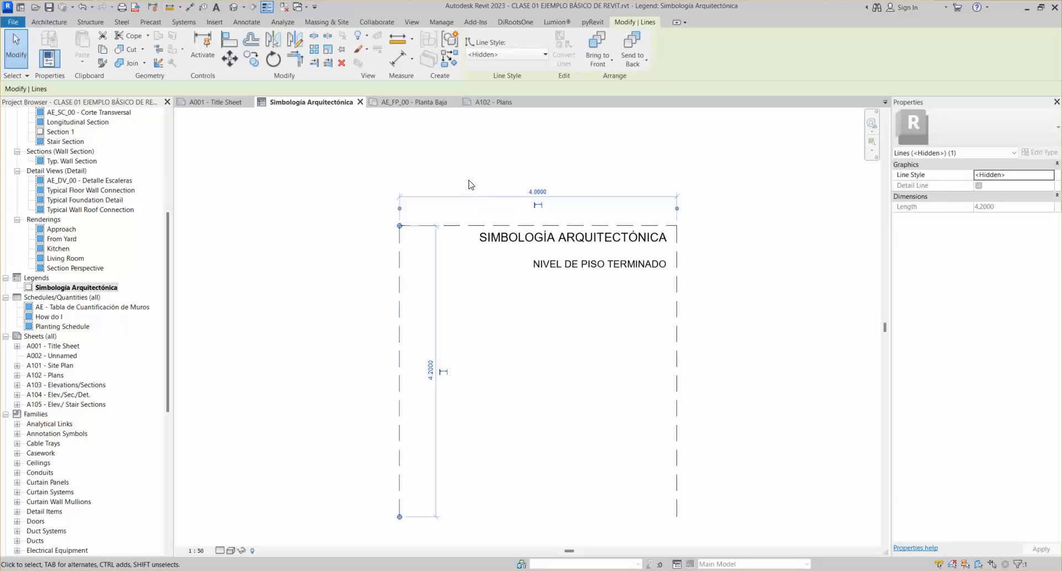
key("ctrl+z")
scroll(469, 184, "down", 1)
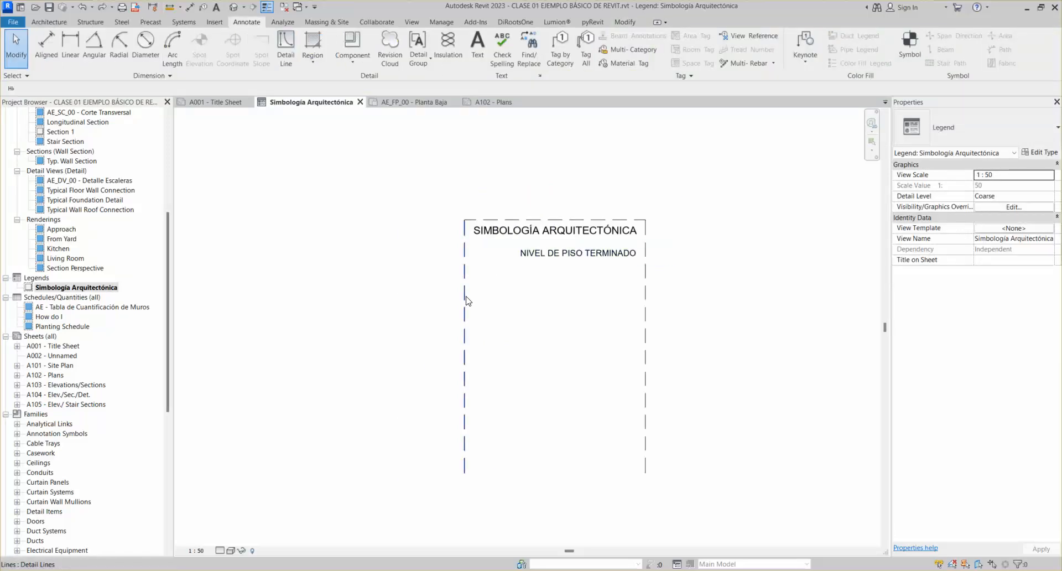
Retry a 4.0000 frame width and undo back to 3.0000, then select the top line
left_click(465, 301)
left_click(554, 189)
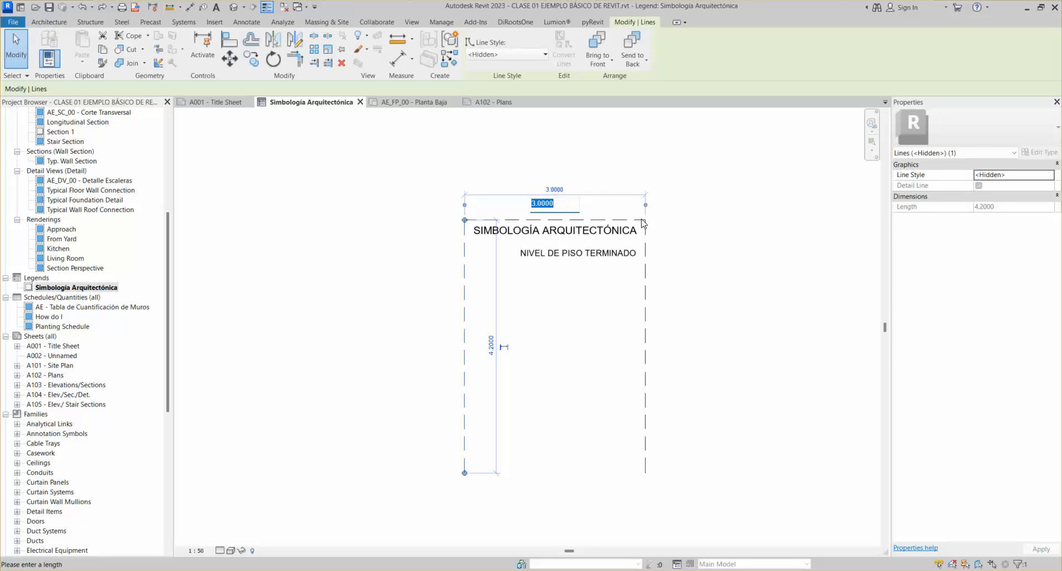
type("4")
key("Return")
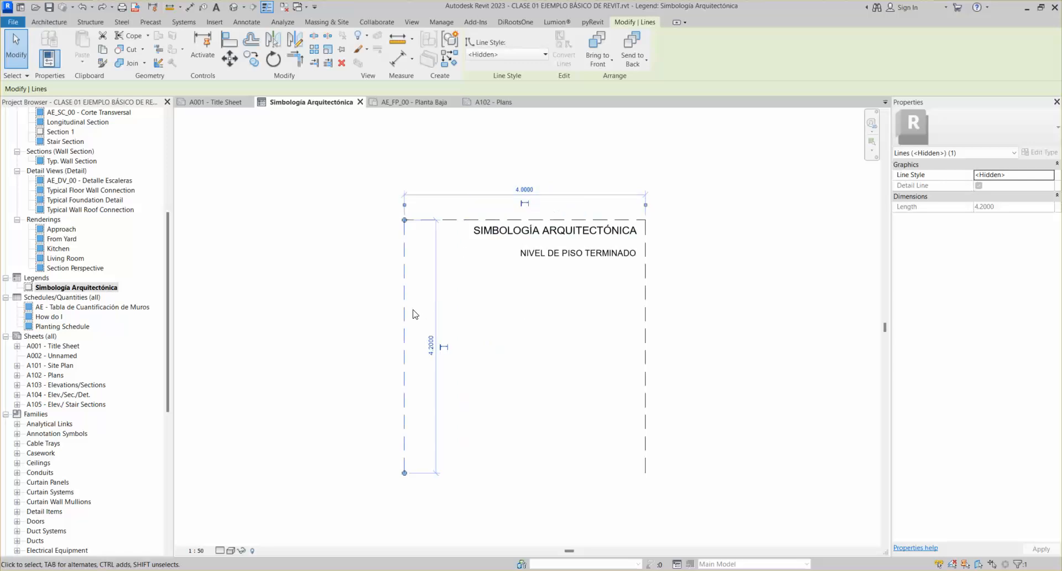
key("ctrl+z")
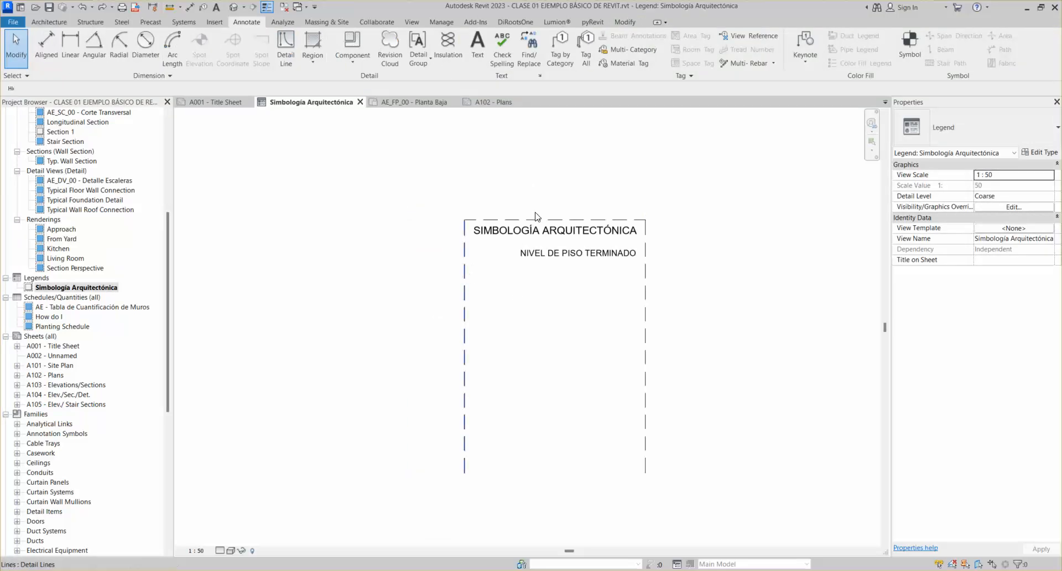
left_click(536, 213)
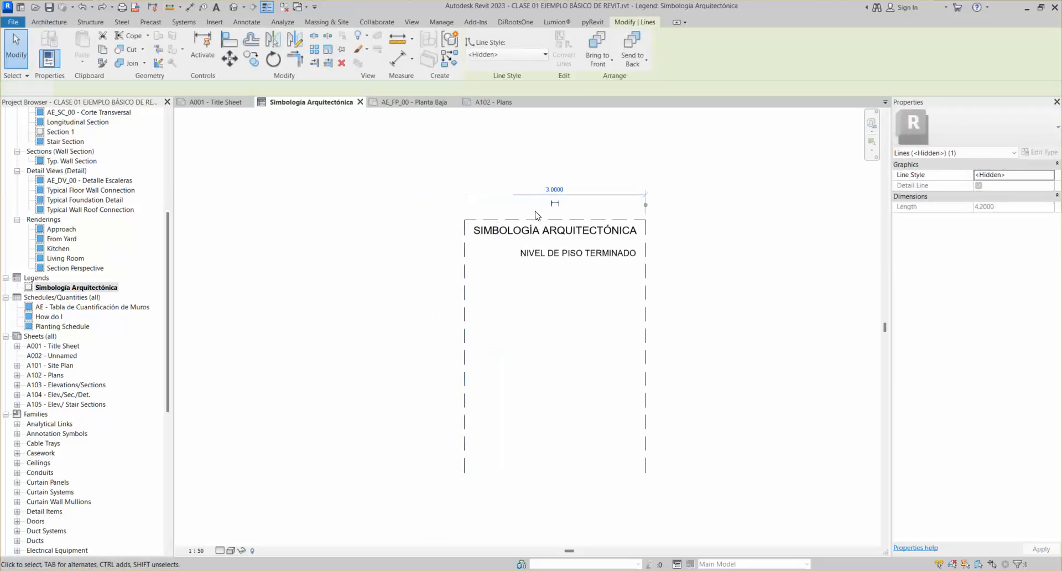
left_click(579, 219)
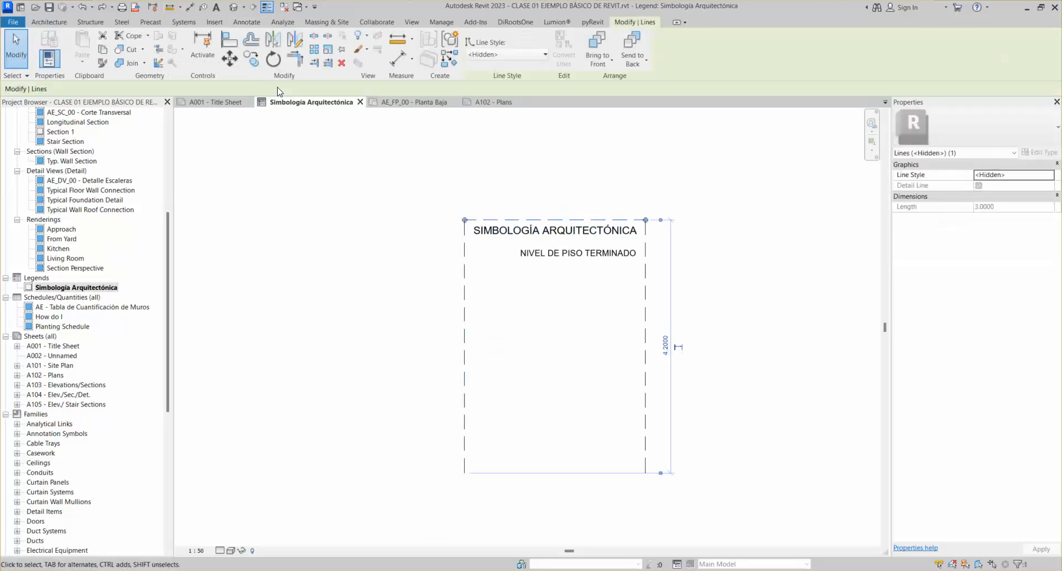
Copy the top frame line down to form a divider beneath the title
scroll(622, 219, "up", 3)
left_click(623, 220)
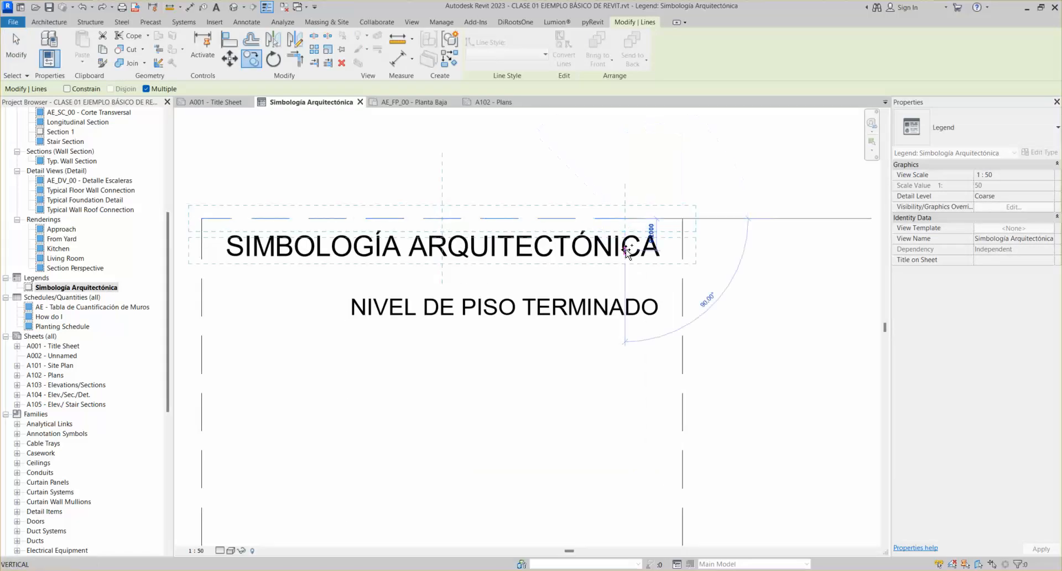
left_click(244, 57)
middle_click_drag(239, 179, 362, 140)
left_click(325, 179)
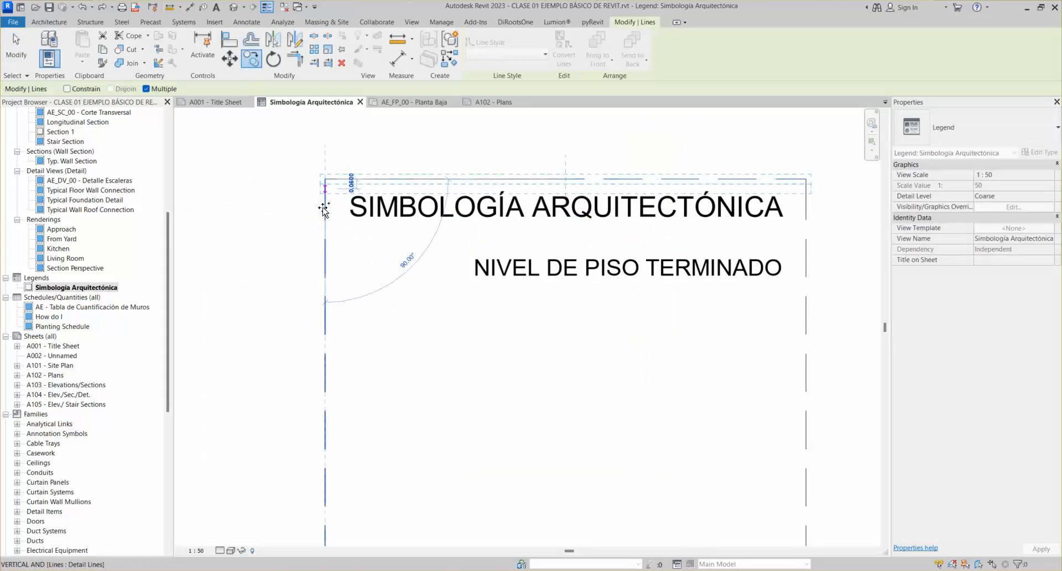
left_click(323, 243)
key("Escape")
key("Escape")
scroll(617, 285, "down", 1)
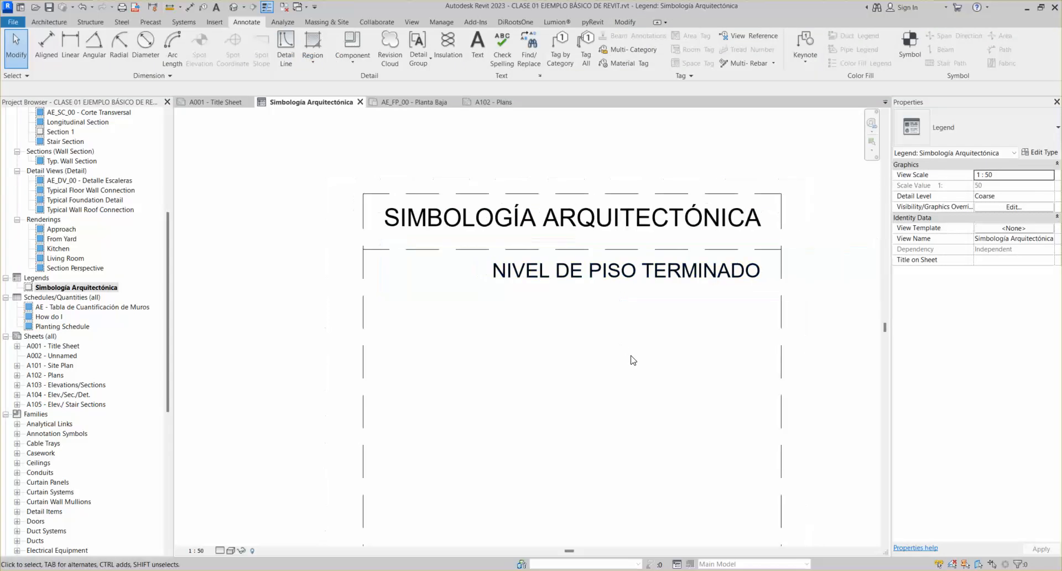
left_click(391, 250)
key("Escape")
Nudge the title down and copy the divider below NIVEL DE PISO TERMINADO
left_click(463, 241)
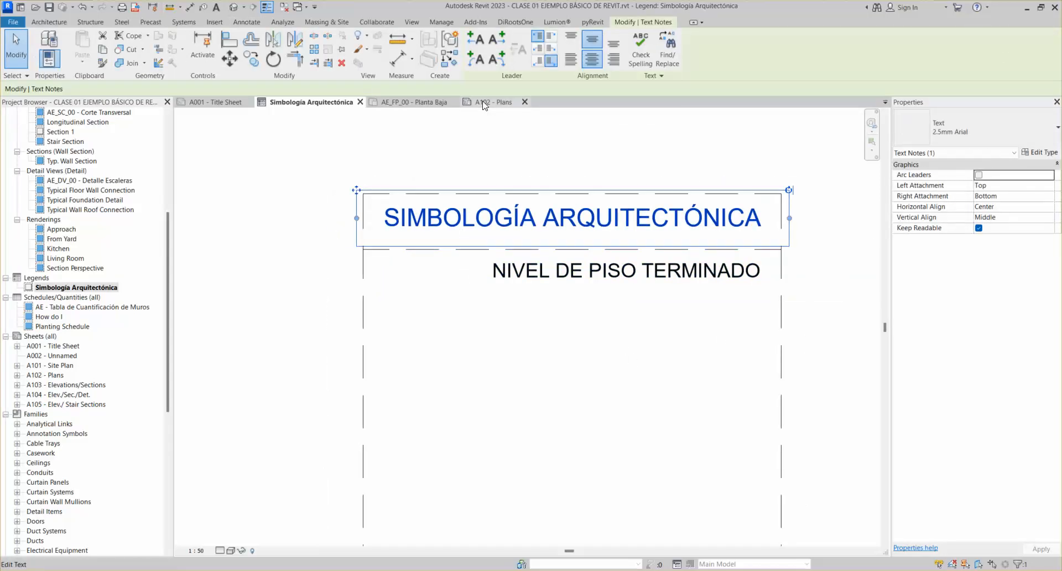
key("Down")
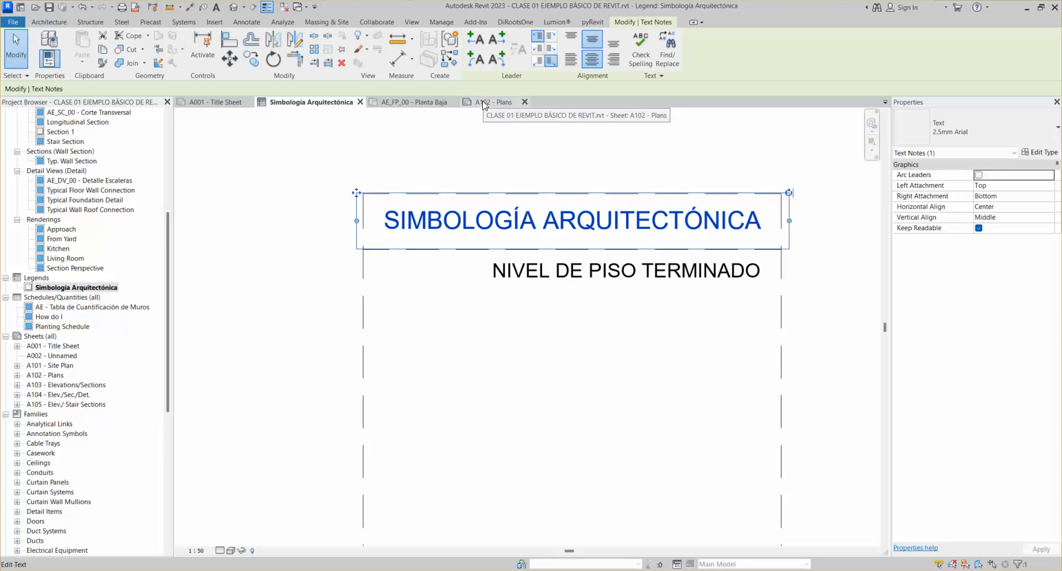
left_click(571, 138)
scroll(569, 200, "down", 2)
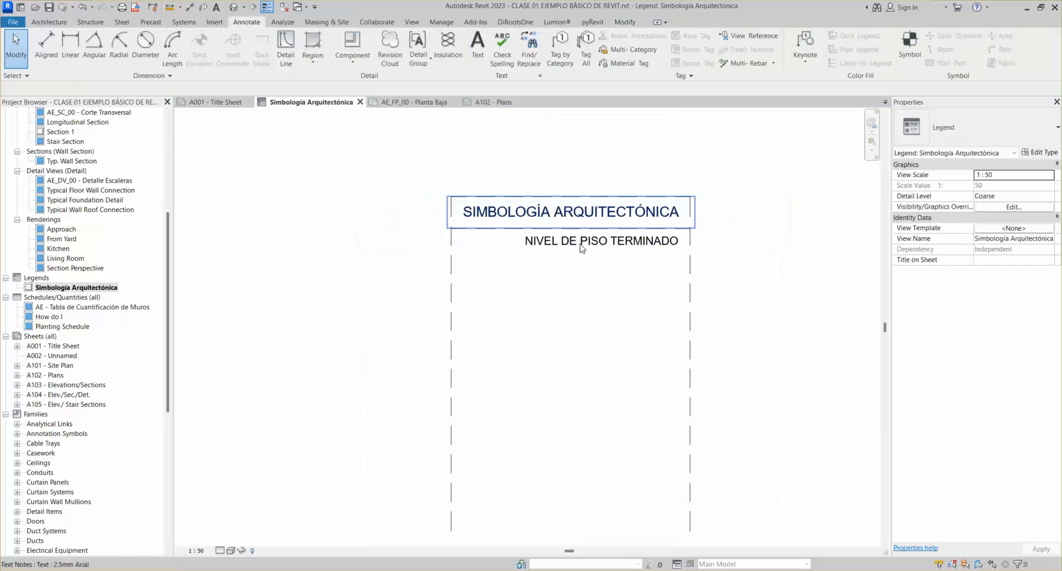
left_click(478, 231)
left_click_drag(465, 232, 451, 252)
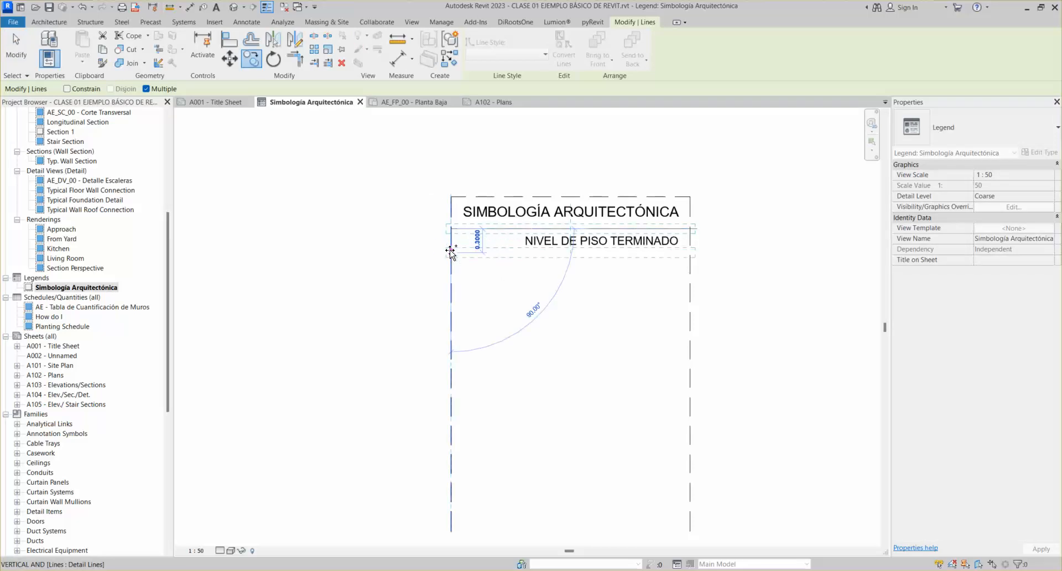
left_click(451, 252)
key("Escape")
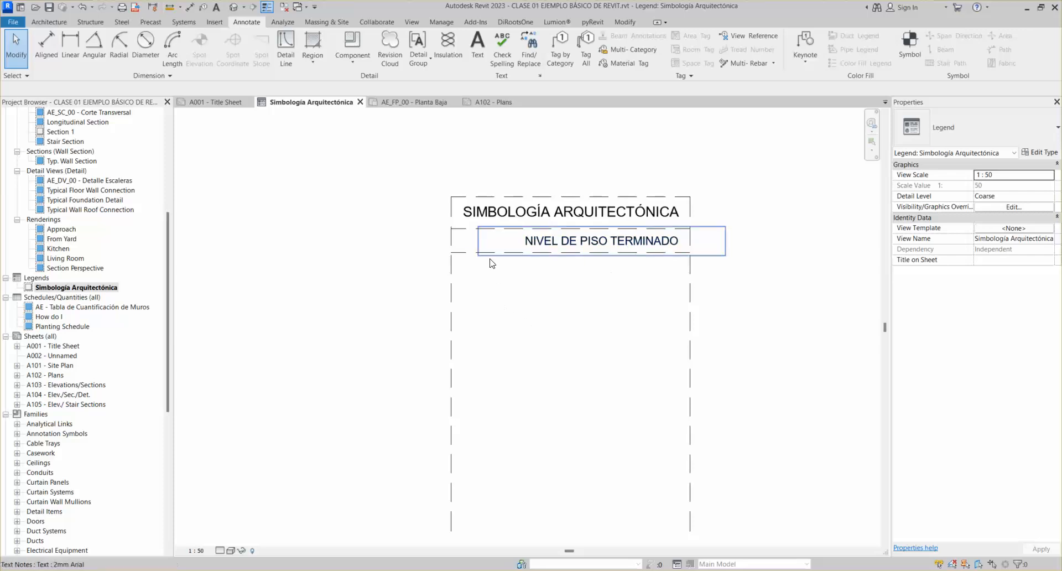
Start a copy of the heading divider with CO, cancel it, and zoom to review
left_click(490, 256)
key("c")
key("o")
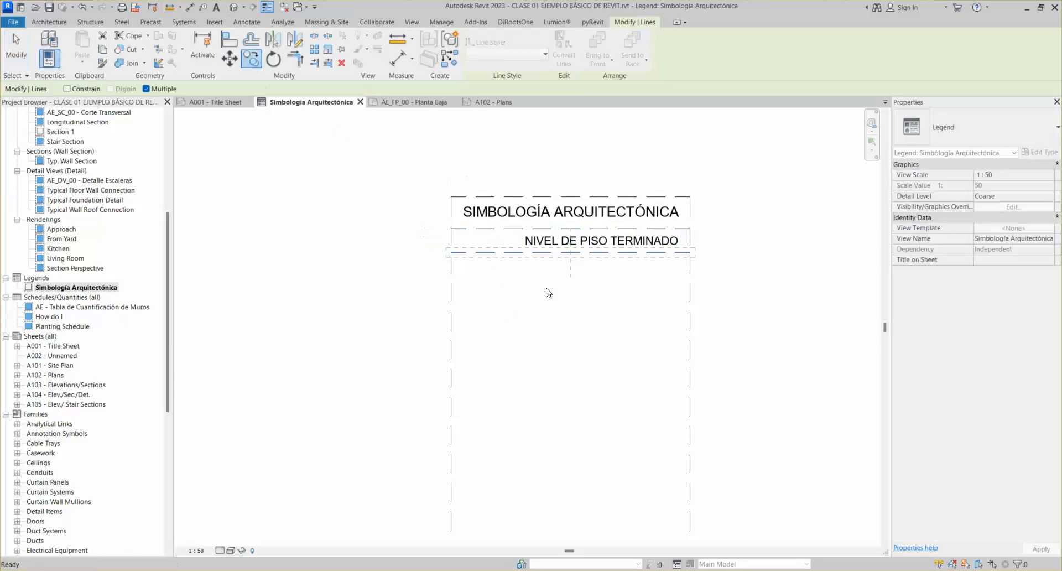
key("Escape")
scroll(487, 244, "up", 3)
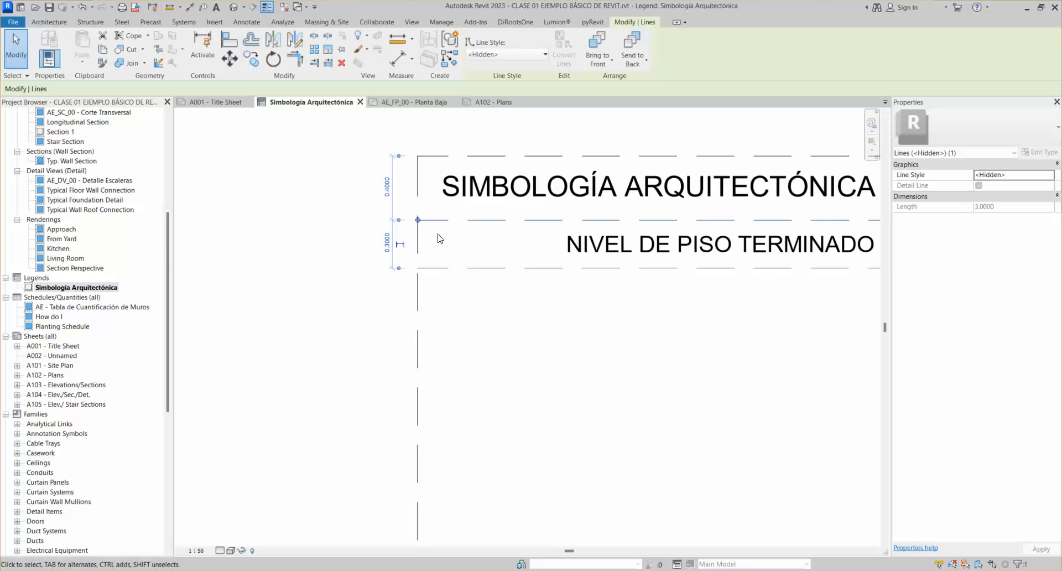
scroll(425, 271, "down", 3)
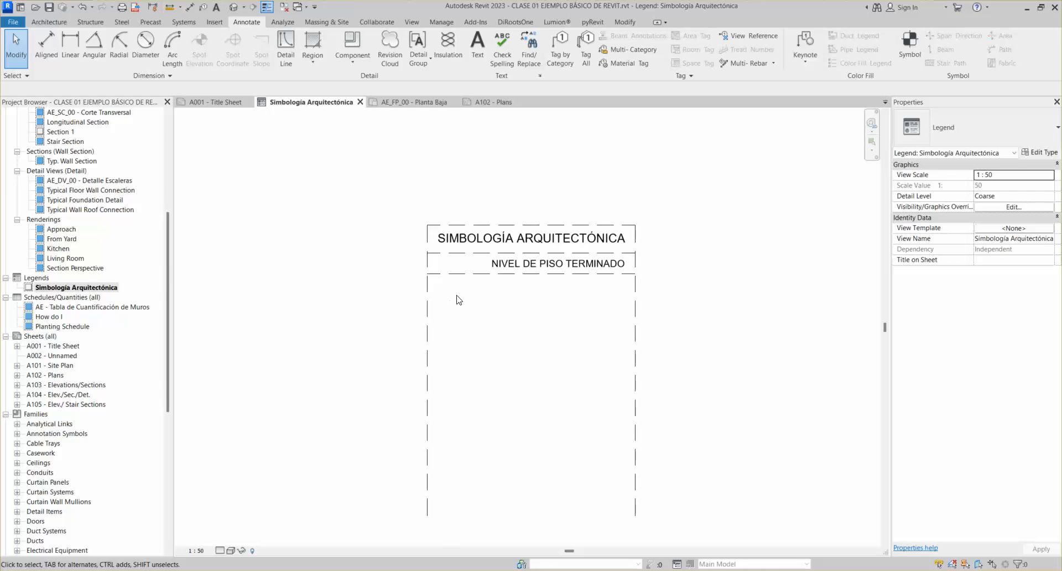
scroll(457, 299, "up", 4)
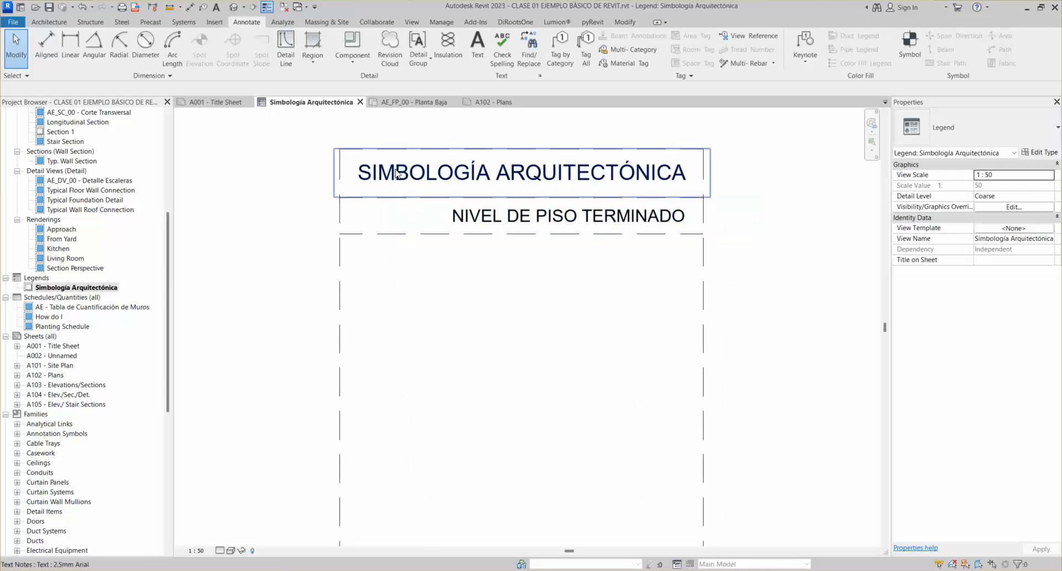
Copy the dashed row line multiple times to create evenly spaced rows down the table
left_click(376, 235)
left_click(251, 58)
left_click(340, 233)
left_click(341, 270)
left_click(341, 307)
left_click(340, 342)
left_click(340, 378)
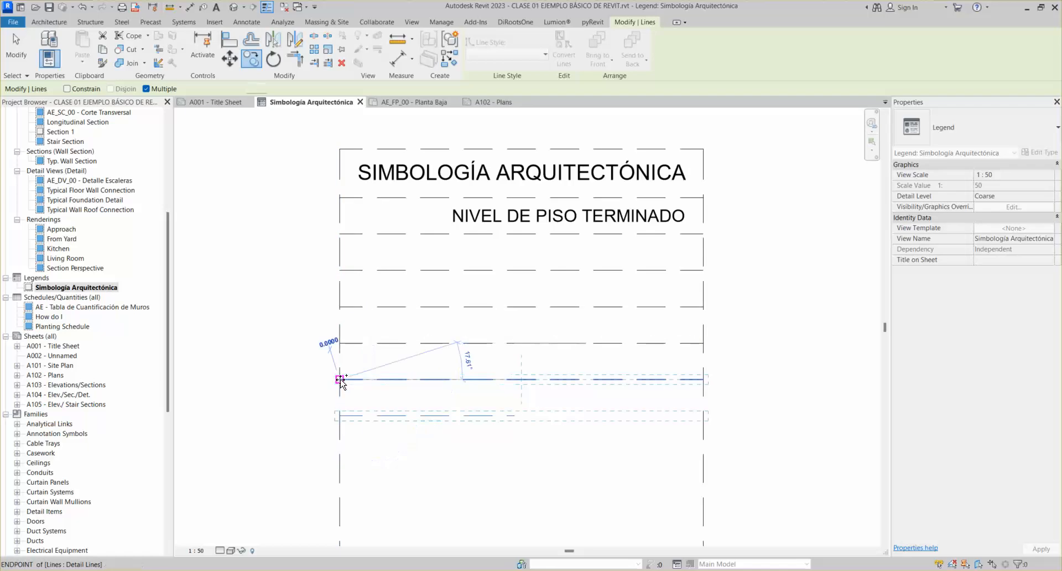
left_click(340, 415)
left_click(339, 452)
left_click(339, 488)
key("Escape")
scroll(517, 256, "down", 2)
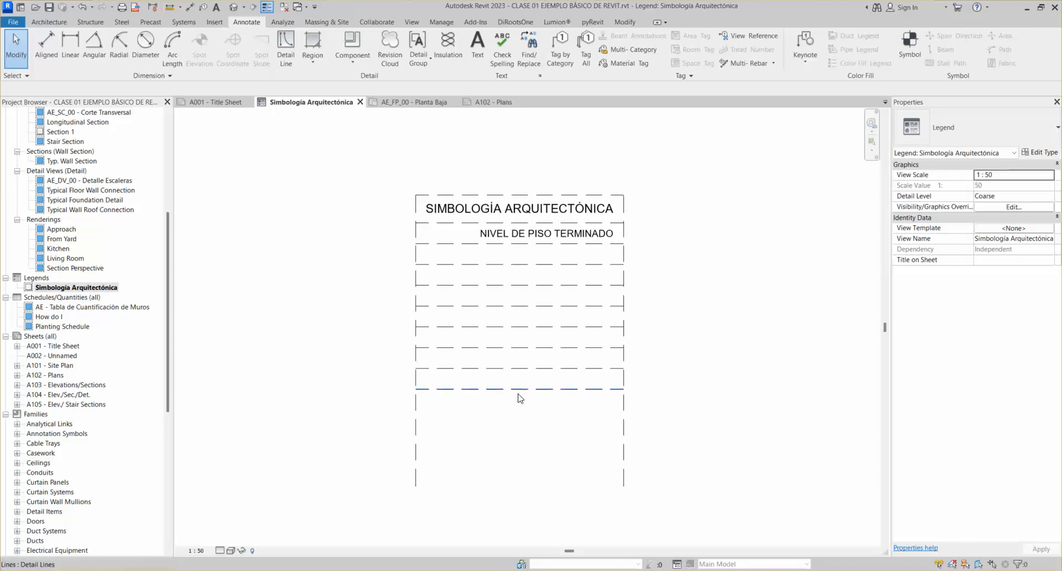
Add two more row lines 0.3 apart at the bottom of the table
mouse_move(420, 389)
left_mouse_down()
mouse_move(418, 353)
mouse_move(418, 374)
left_mouse_up()
left_click(419, 370)
left_click(418, 390)
left_click(418, 412)
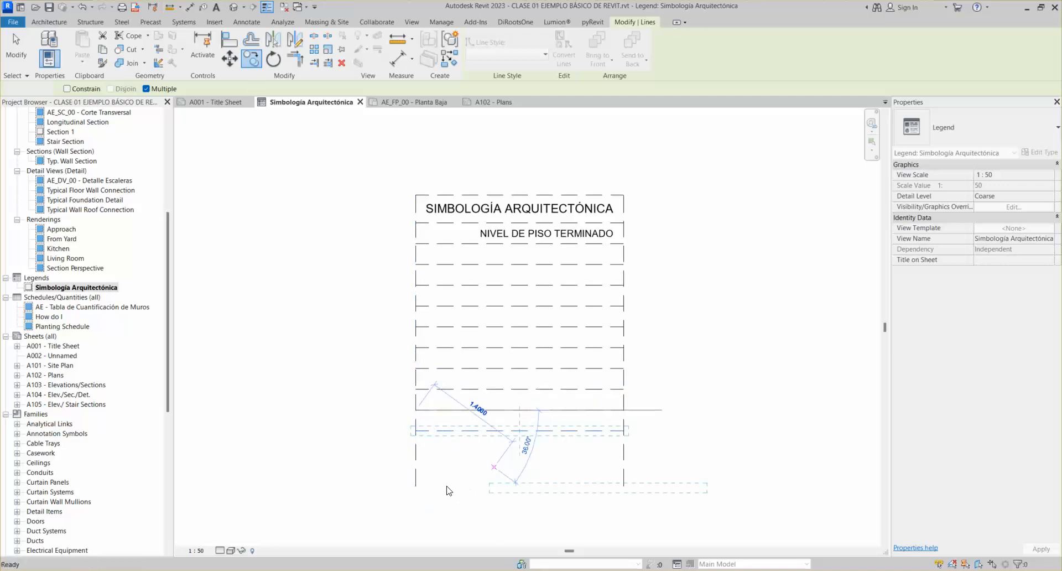
key("Escape")
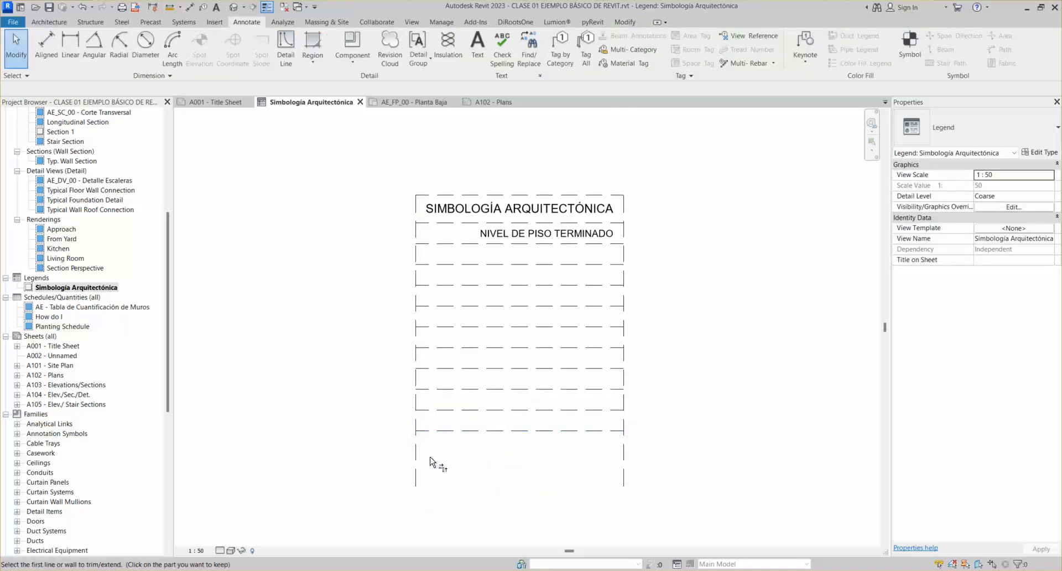
Move the short line onto the bottom row and pull the right border up to it
left_click_drag(419, 472, 417, 430)
left_click(588, 459)
left_click(624, 470)
left_click_drag(624, 487, 623, 430)
left_click(683, 422)
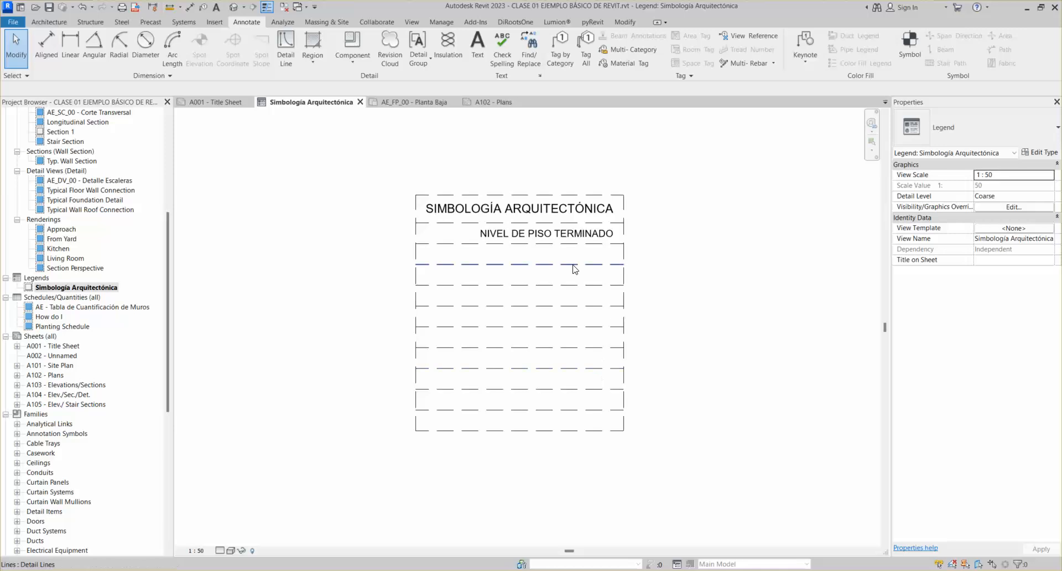
scroll(540, 239, "up", 2)
left_click(539, 239)
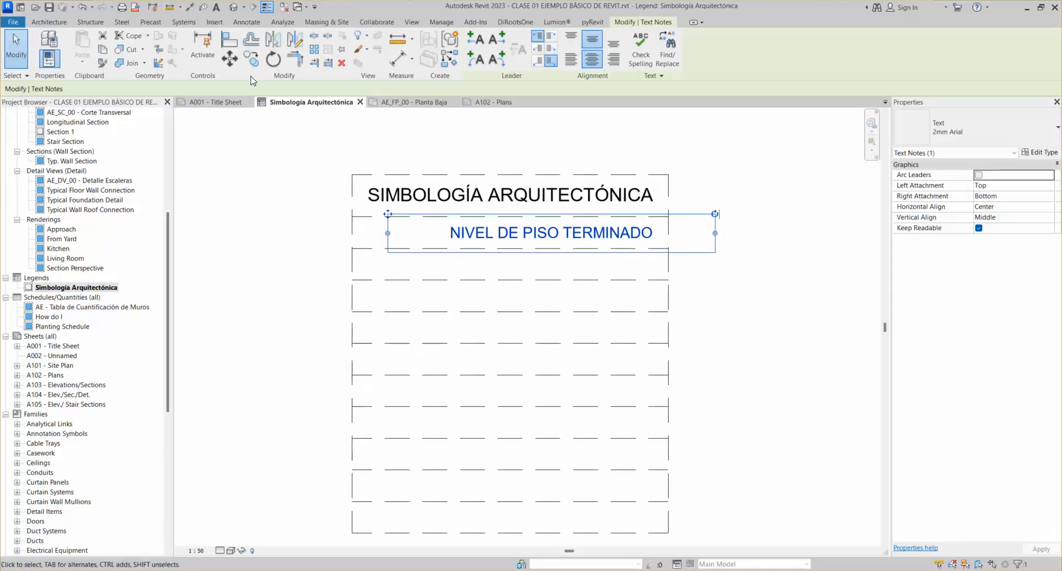
Copy the NIVEL DE PISO TERMINADO note into each of the ten rows below it
left_click(251, 59)
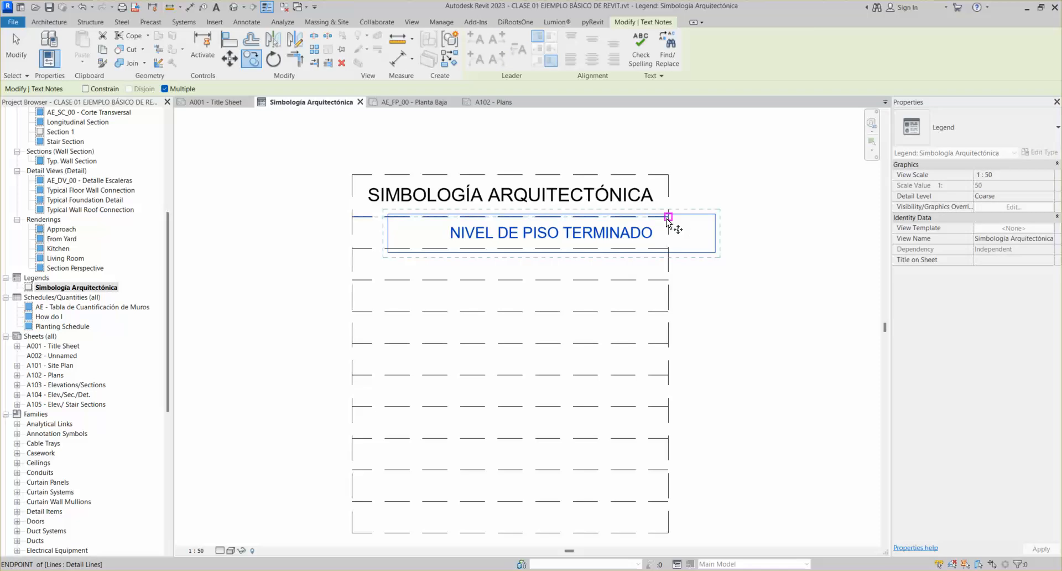
left_click(667, 217)
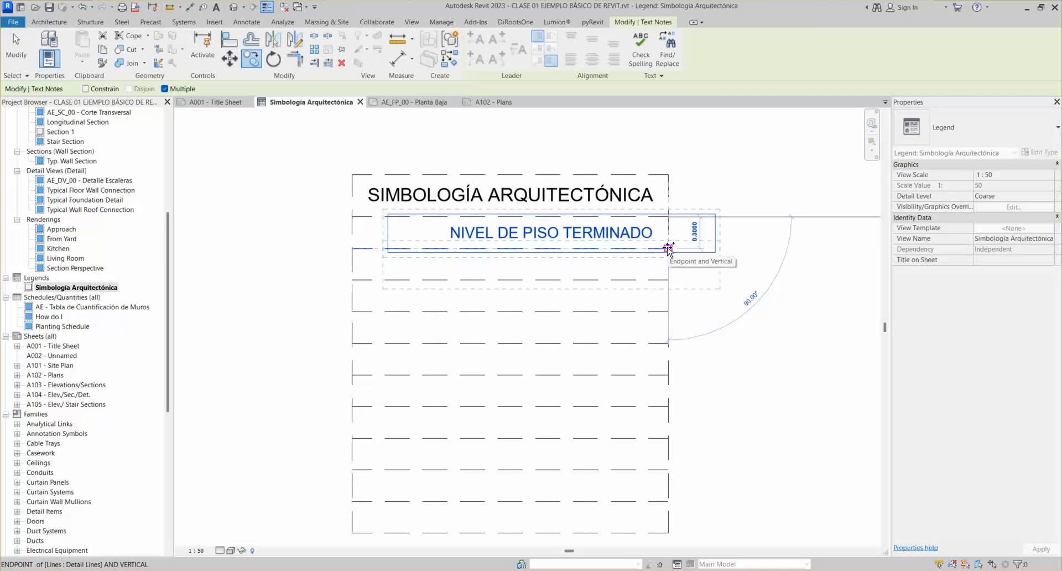
left_click(668, 248)
left_click(668, 279)
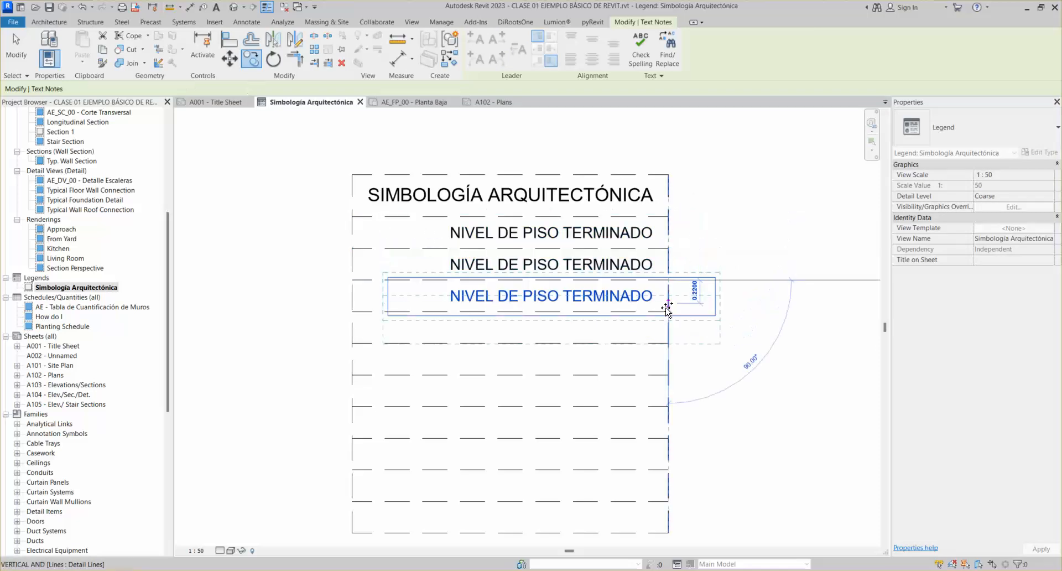
left_click(668, 311)
left_click(668, 343)
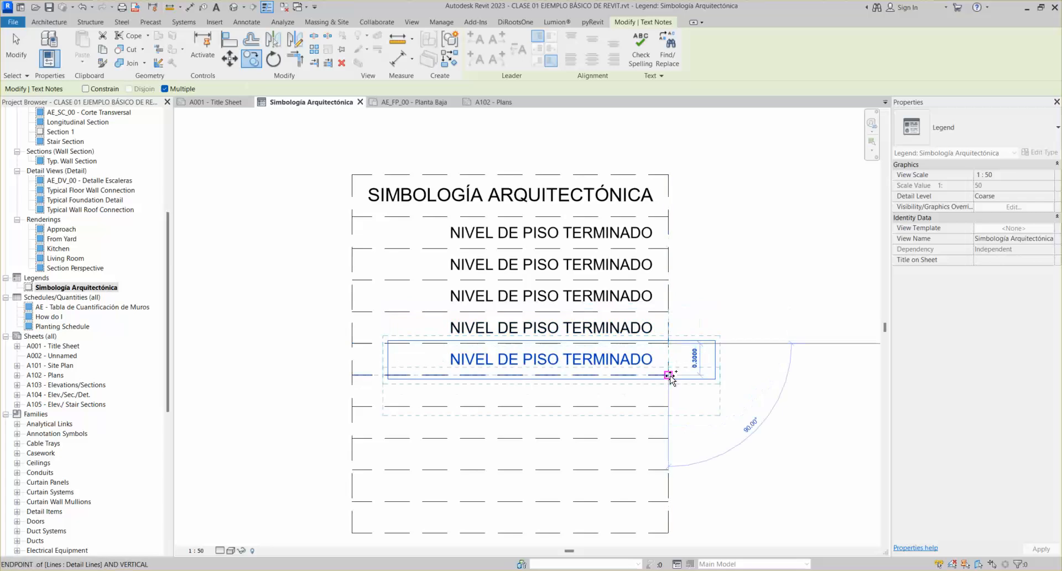
left_click(668, 374)
left_click(668, 406)
left_click(668, 437)
left_click(668, 469)
left_click(667, 500)
middle_click_drag(670, 455, 679, 355)
key("Escape")
scroll(643, 297, "down", 3)
middle_click_drag(643, 297, 649, 365)
scroll(575, 285, "up", 2)
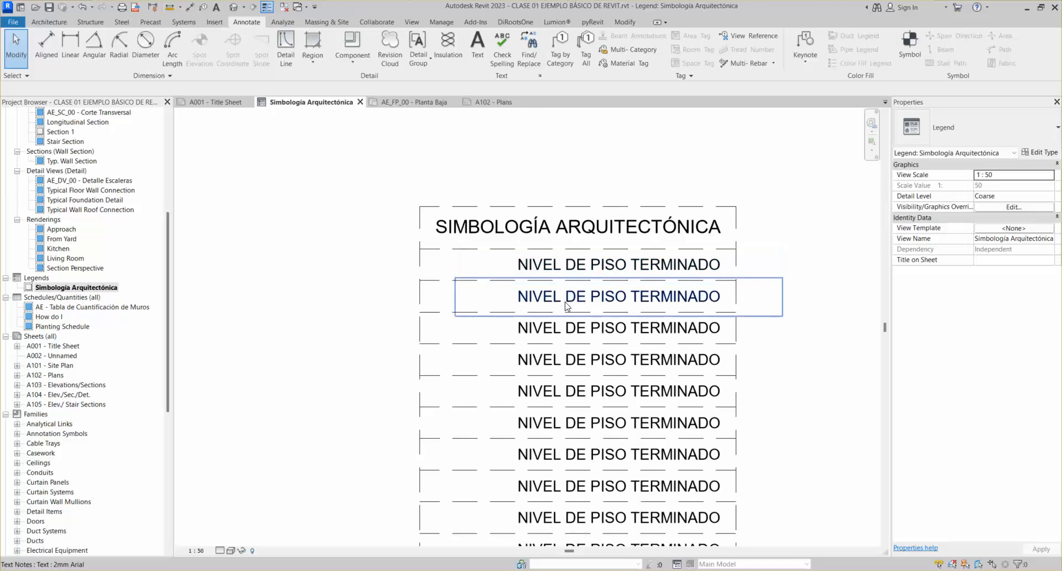
left_click(567, 306)
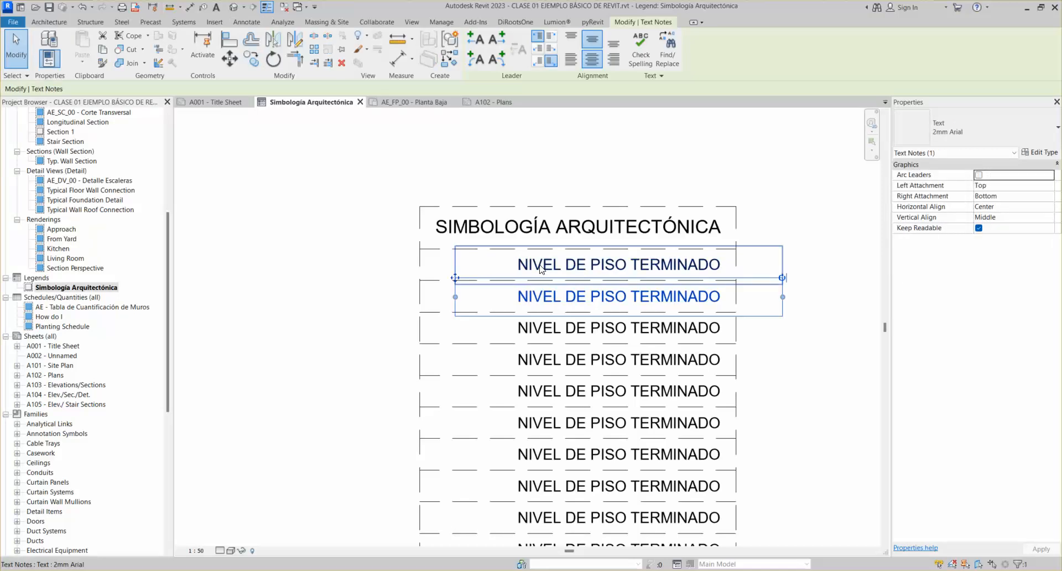
Test-edit the second note's text, then undo to restore the original wording
triple_click(536, 296)
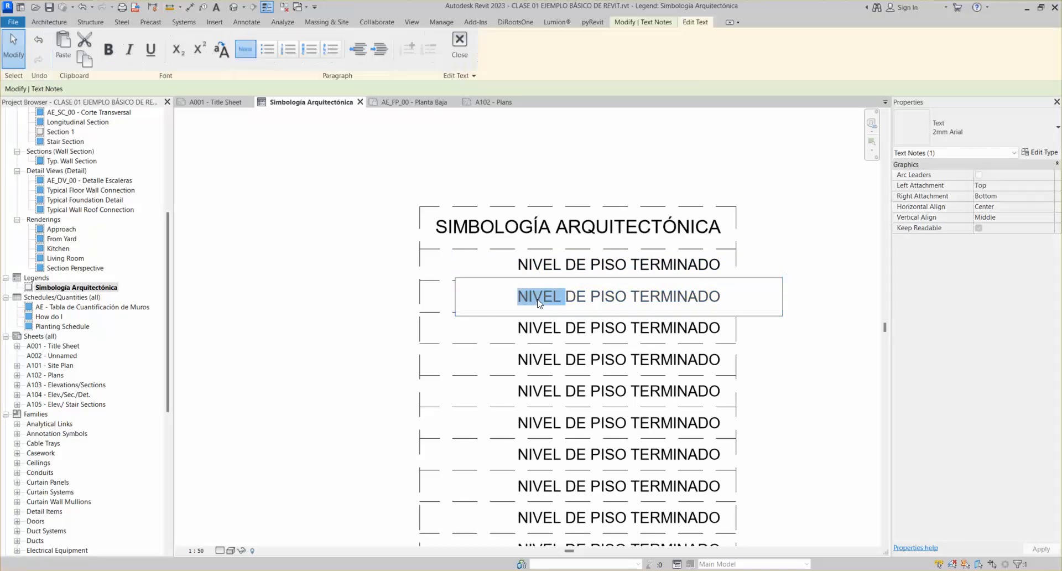
type("asdas")
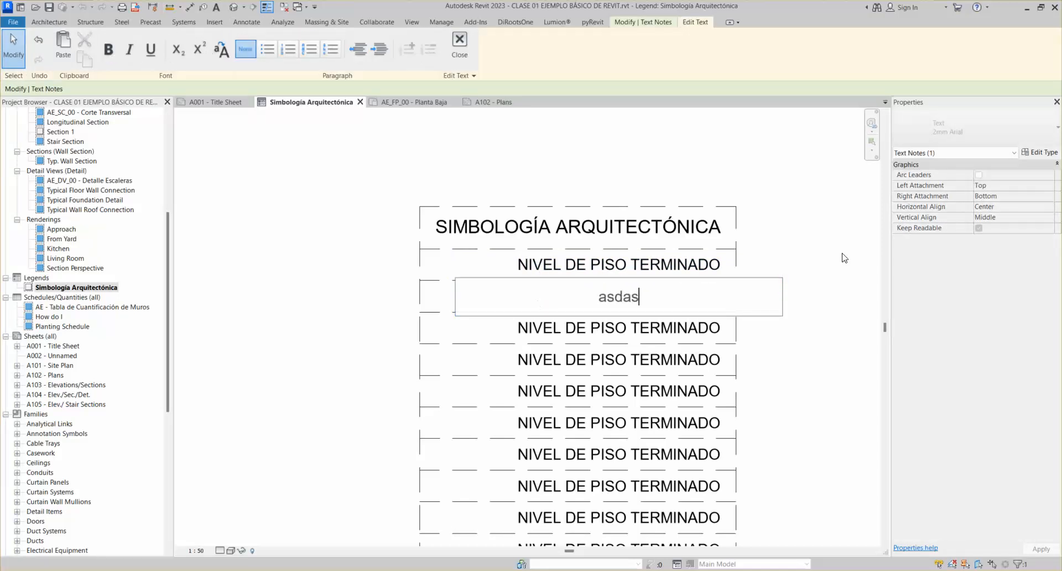
left_click(809, 243)
key("ctrl+z")
Select all ten NIVEL DE PISO TERMINADO text notes together
left_click(564, 289)
left_click(565, 273, "ctrl")
left_click(550, 333, "ctrl")
left_click(547, 361, "ctrl")
left_click(548, 392, "ctrl")
left_click(547, 424, "ctrl")
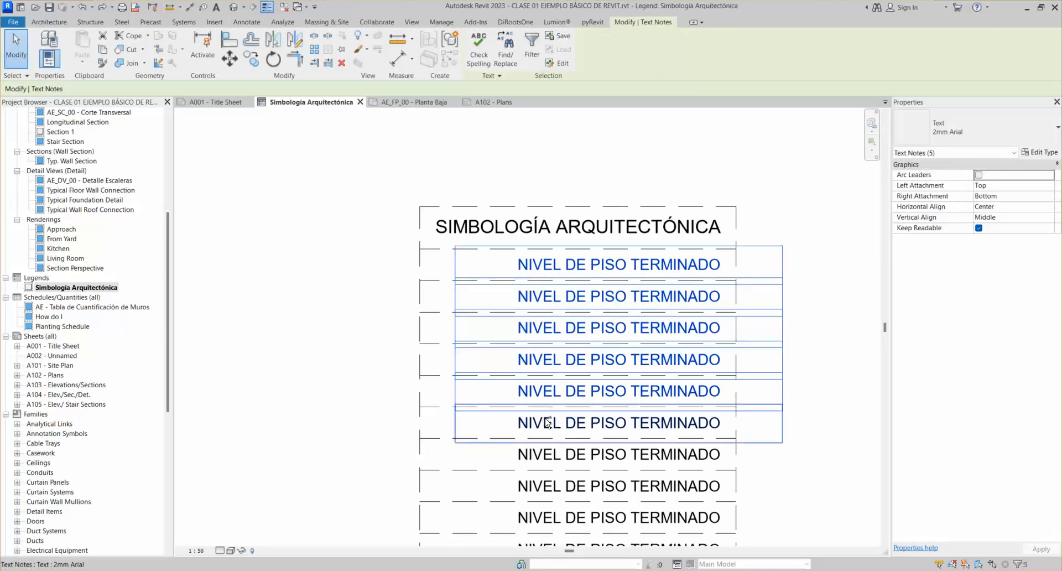
left_click(547, 453, "ctrl")
left_click(547, 485, "ctrl")
left_click(548, 517, "ctrl")
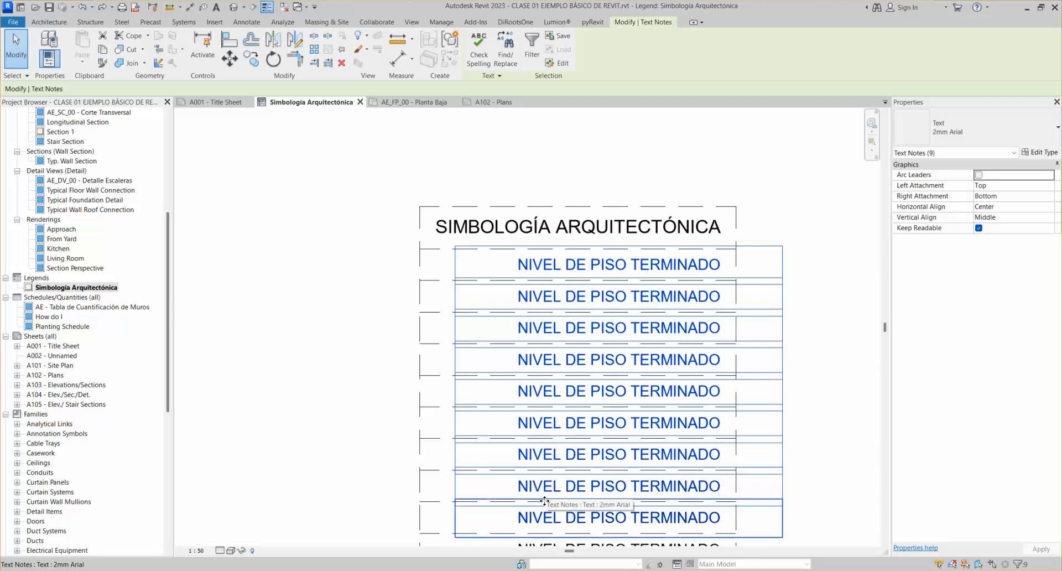
middle_click_drag(544, 500, 554, 391)
left_click(555, 446, "ctrl")
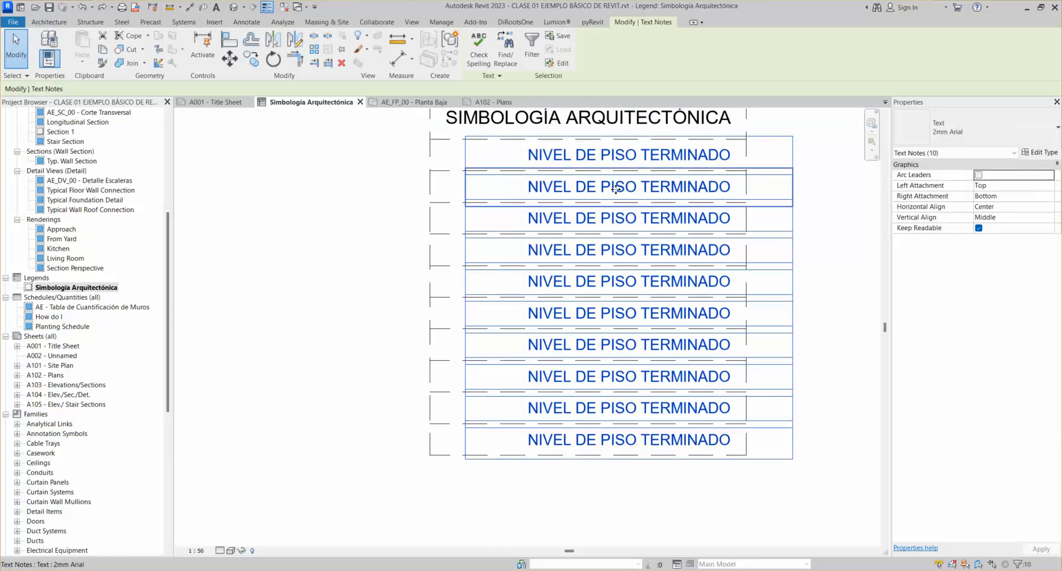
scroll(584, 196, "up", 3)
scroll(584, 195, "down", 3)
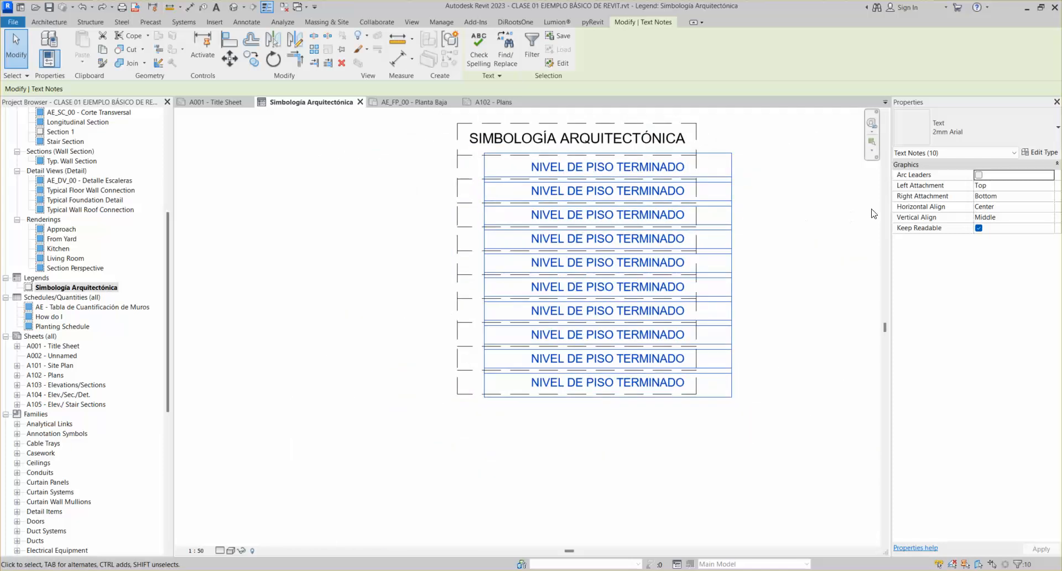
Set the ten notes' Horizontal Align to Left and nudge them slightly right
left_click(988, 207)
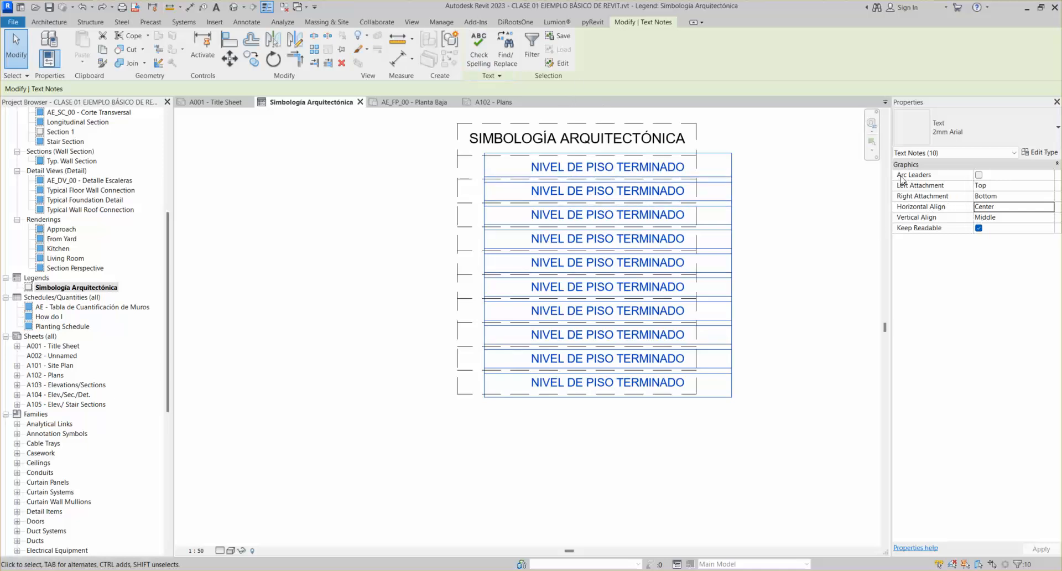
left_click(994, 208)
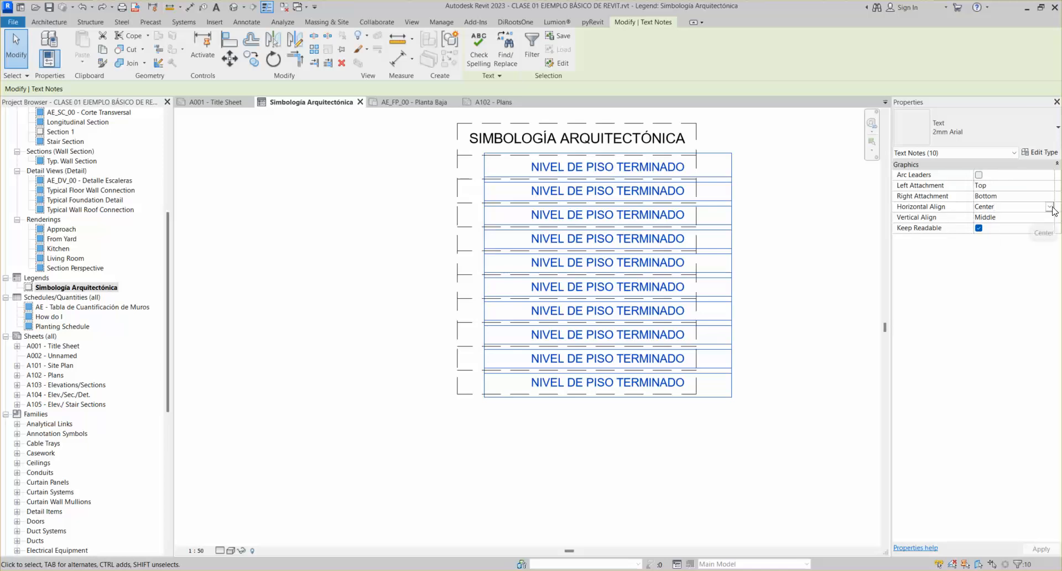
left_click(1049, 207)
left_click(982, 216)
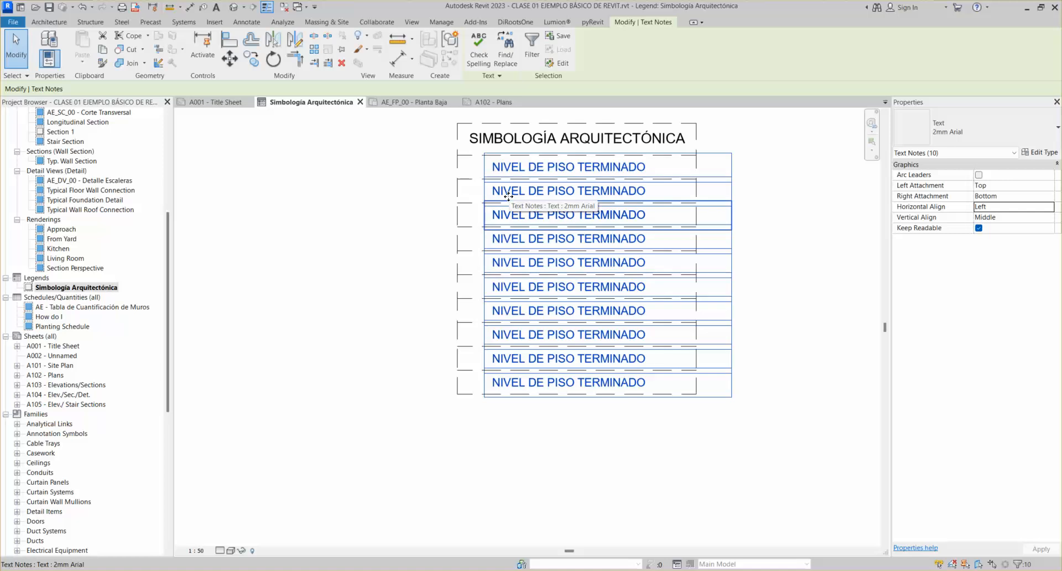
key("Right")
key("Right")
key("Left")
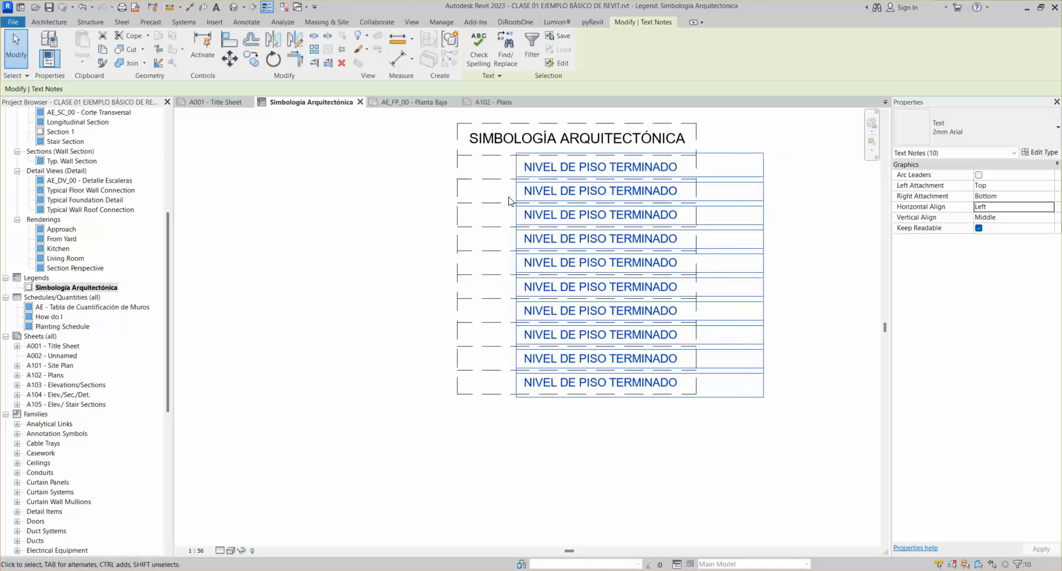
left_click(509, 200)
left_click(457, 210)
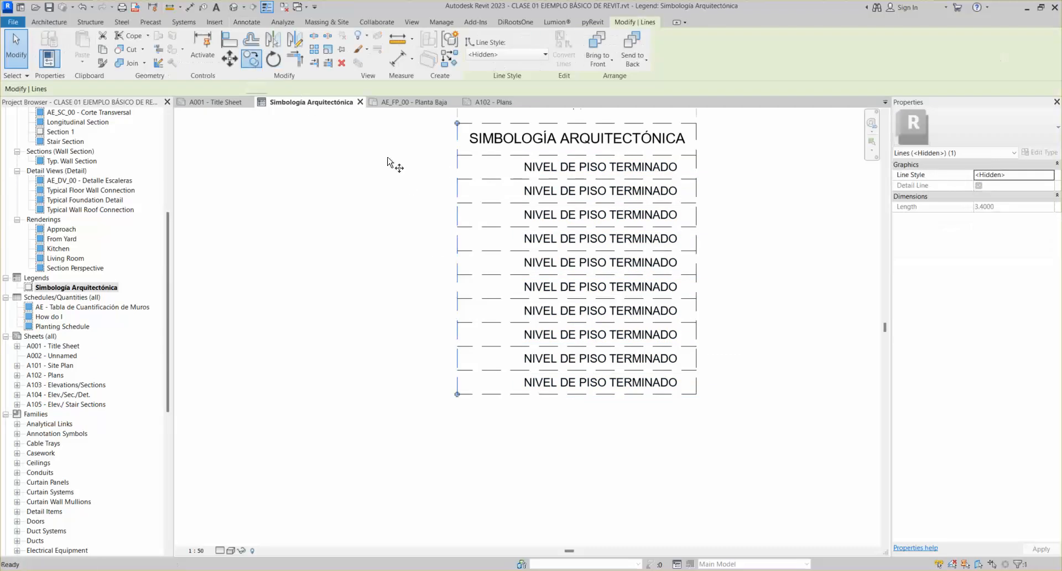
Copy the vertical dashed column line to the right as a new column divider
left_click(251, 59)
left_click(455, 195)
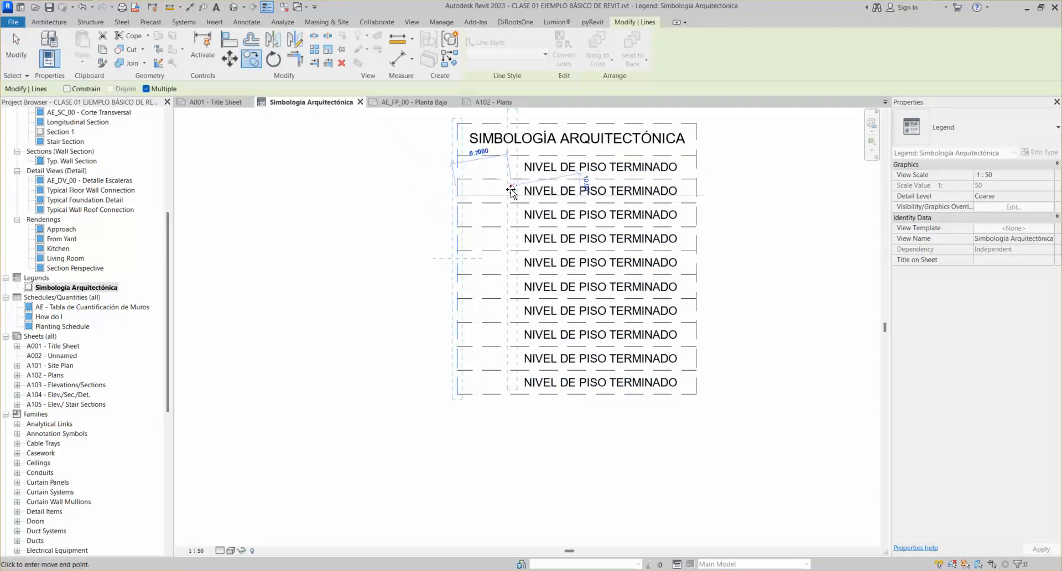
left_click(513, 195)
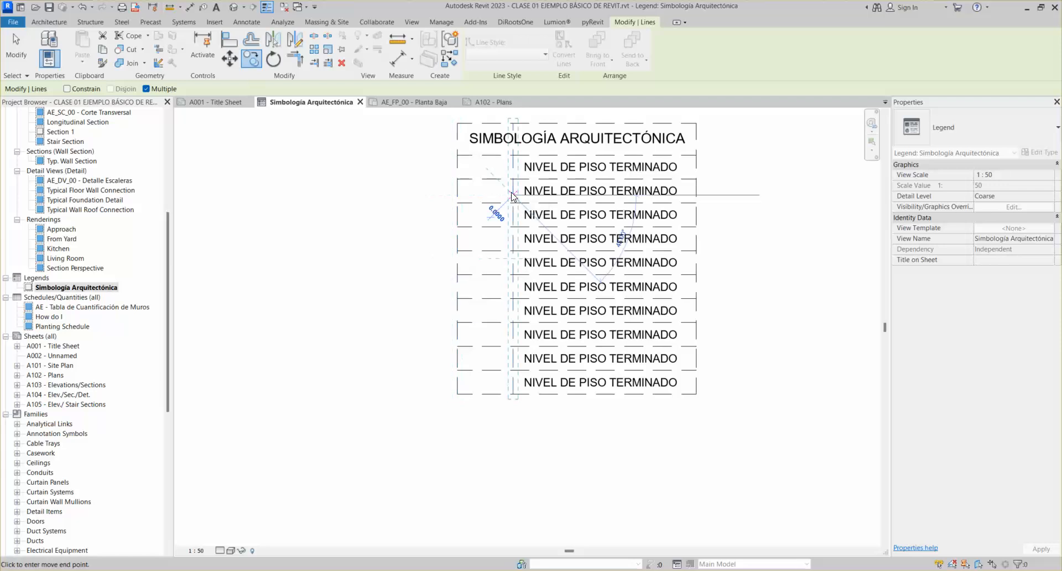
key("Escape")
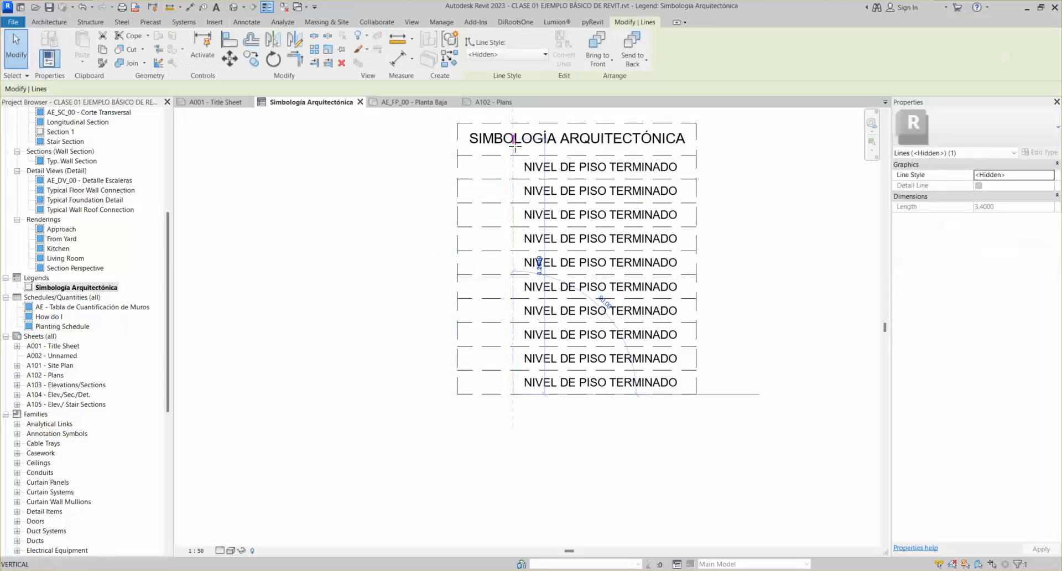
key("Escape")
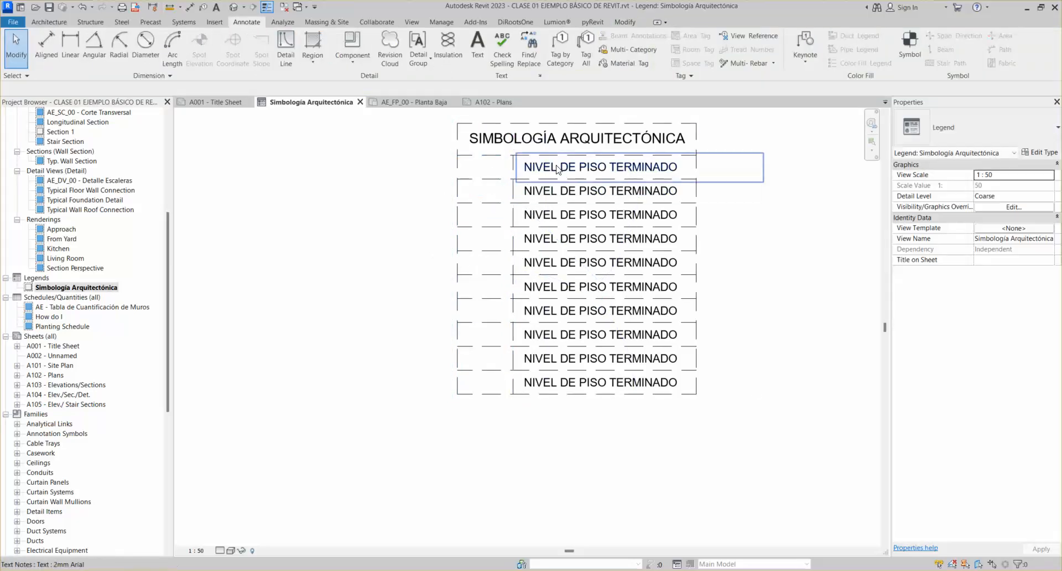
Copy the first row's text note into the left column with CO
left_click(557, 169)
key("c")
key("o")
left_click(515, 163)
left_click(435, 163)
key("Escape")
Change the copied note to N.P.T., narrow it to fit the column, and centre it
double_click(488, 168)
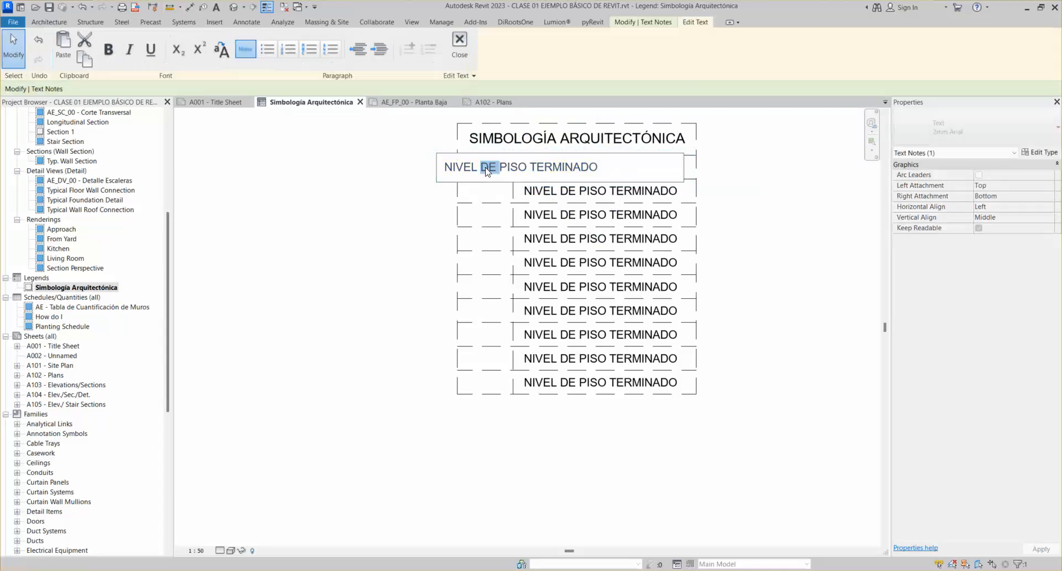
left_click(437, 169)
left_click_drag(469, 166, 628, 166)
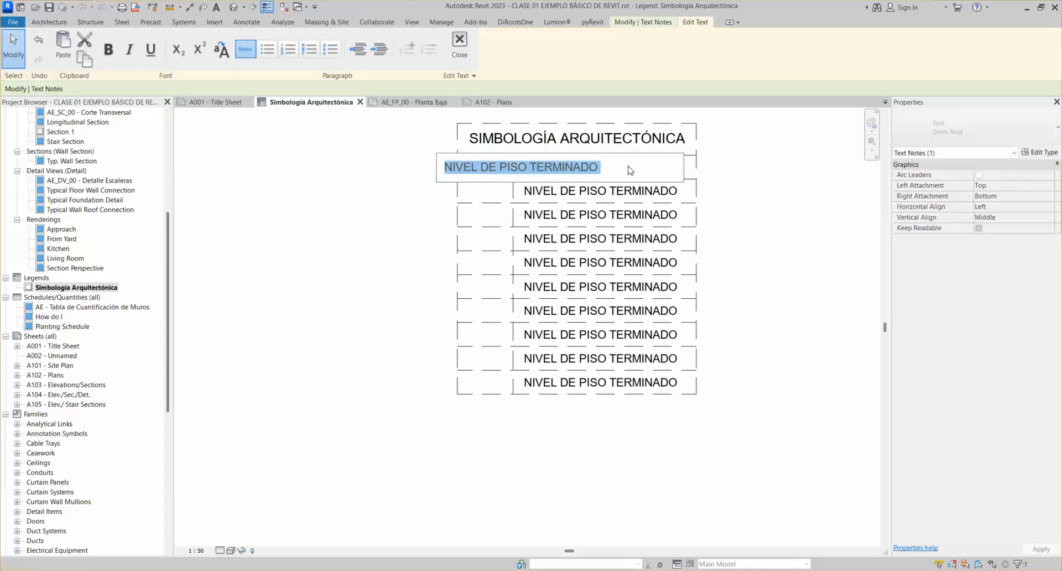
type("N.P.T.")
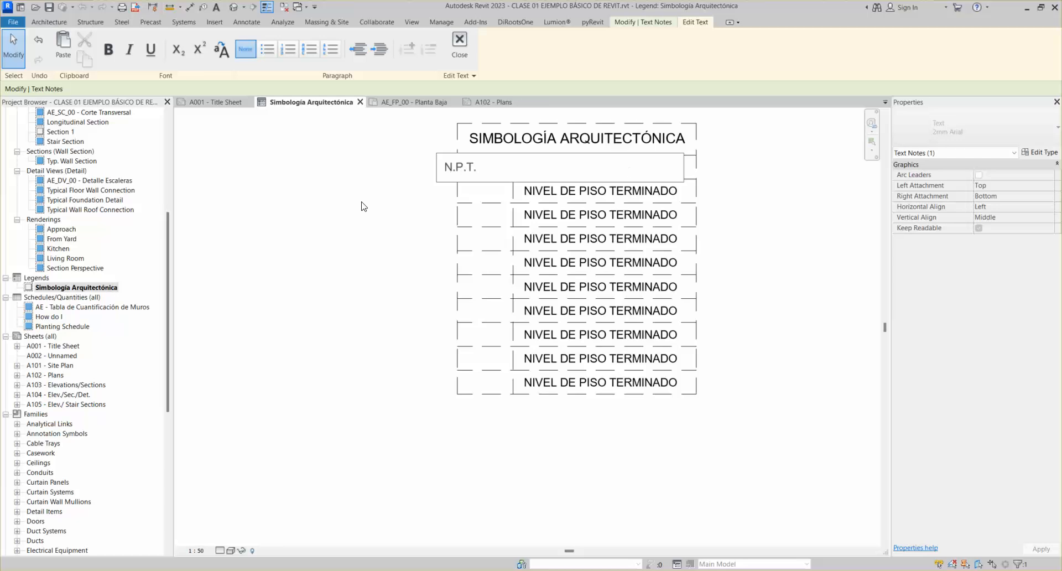
left_click(444, 199)
key("Right")
key("Right")
key("Right")
key("Right")
key("Right")
key("Right")
key("Right")
key("Right")
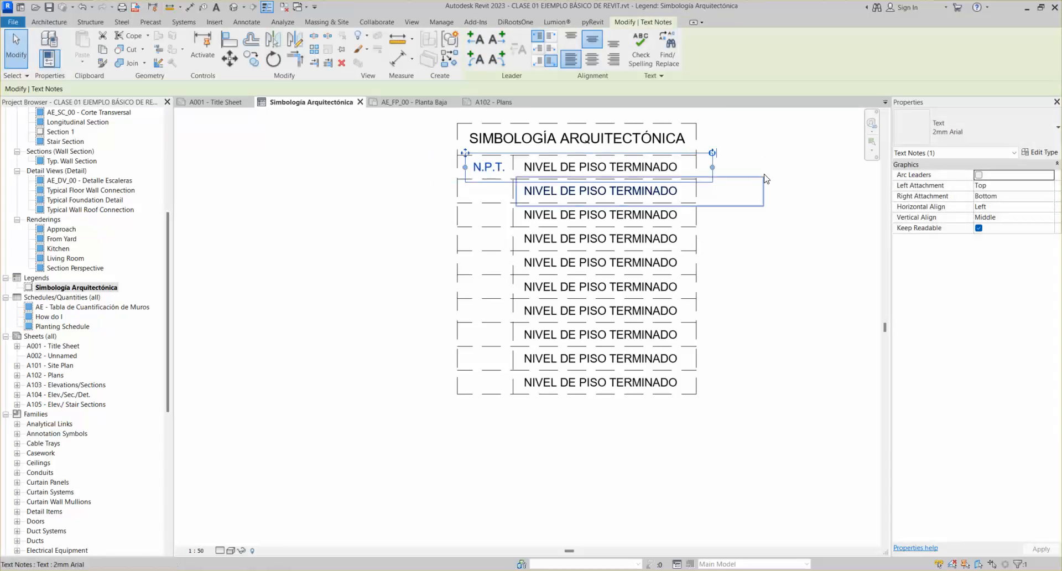
left_click_drag(712, 167, 520, 172)
key("Left")
left_click(585, 62)
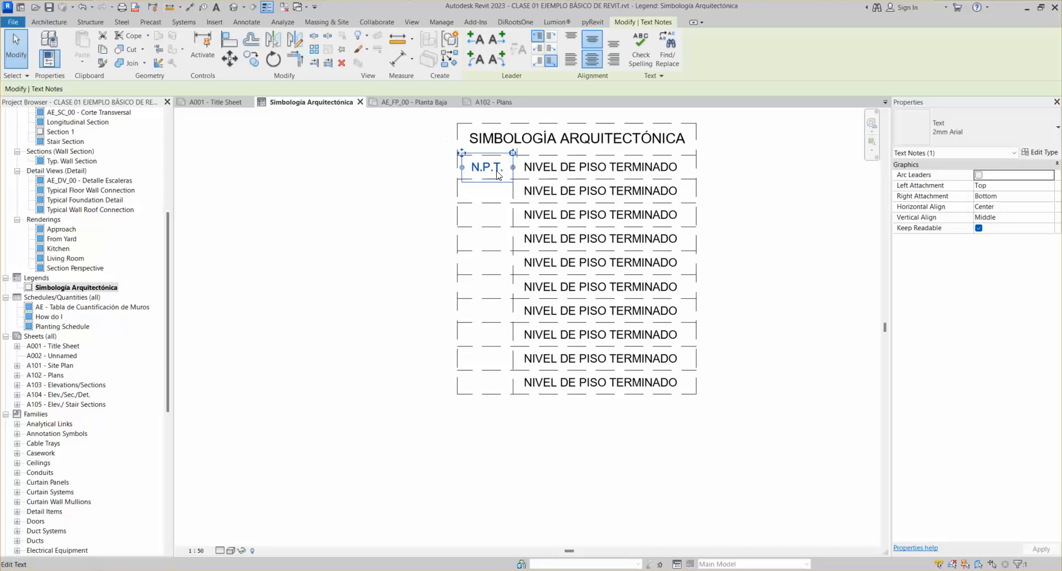
scroll(472, 157, "up", 2)
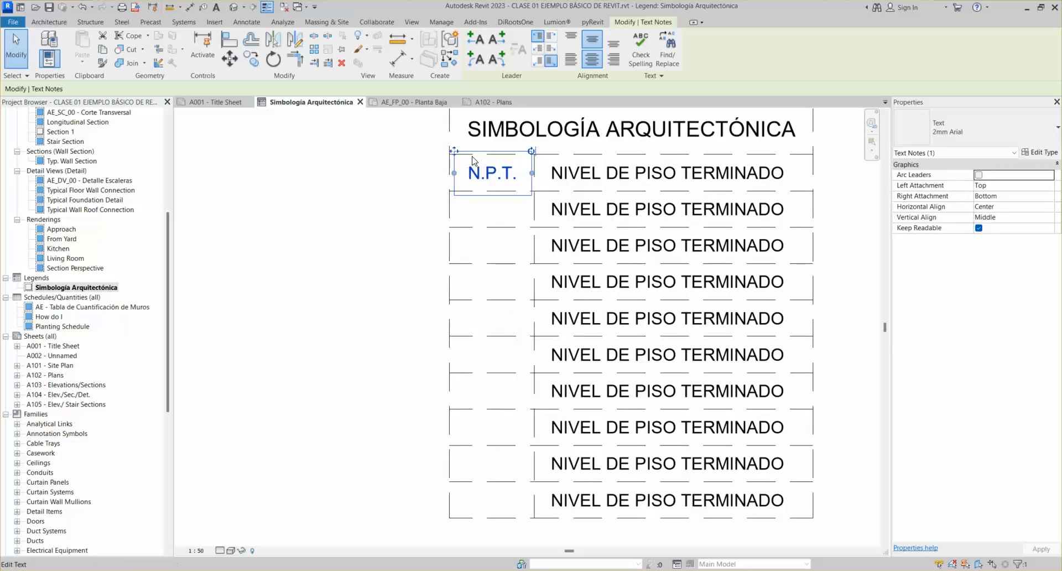
Copy the N.P.T. note down into rows 2 through 10
key("c")
key("o")
left_click(450, 151)
left_click(449, 188)
left_click(449, 224)
left_click(449, 261)
left_click(450, 298)
left_click(449, 334)
left_click(448, 407)
left_click(448, 444)
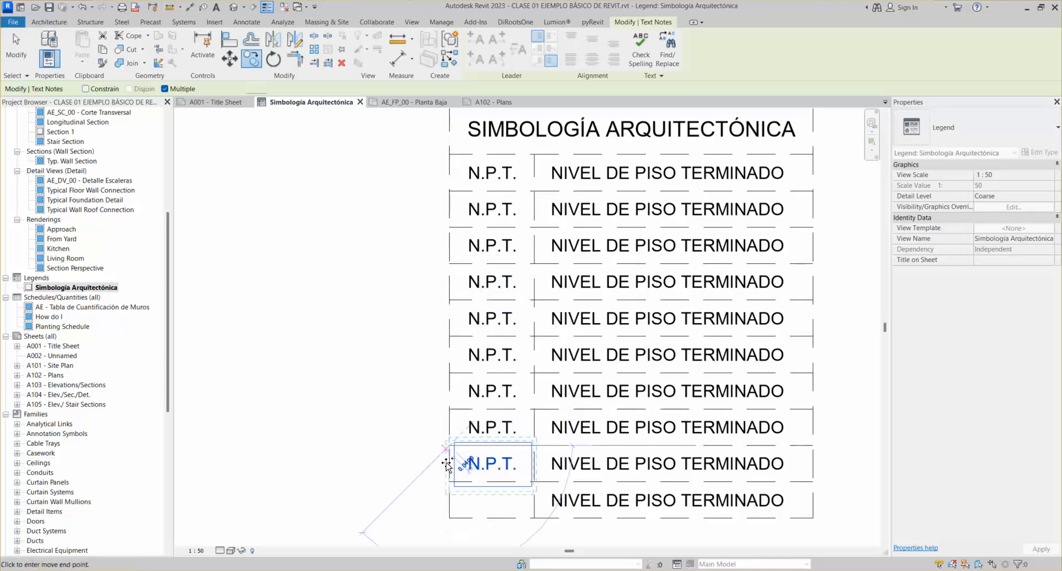
left_click(446, 484)
left_click(448, 516)
scroll(466, 337, "down", 2)
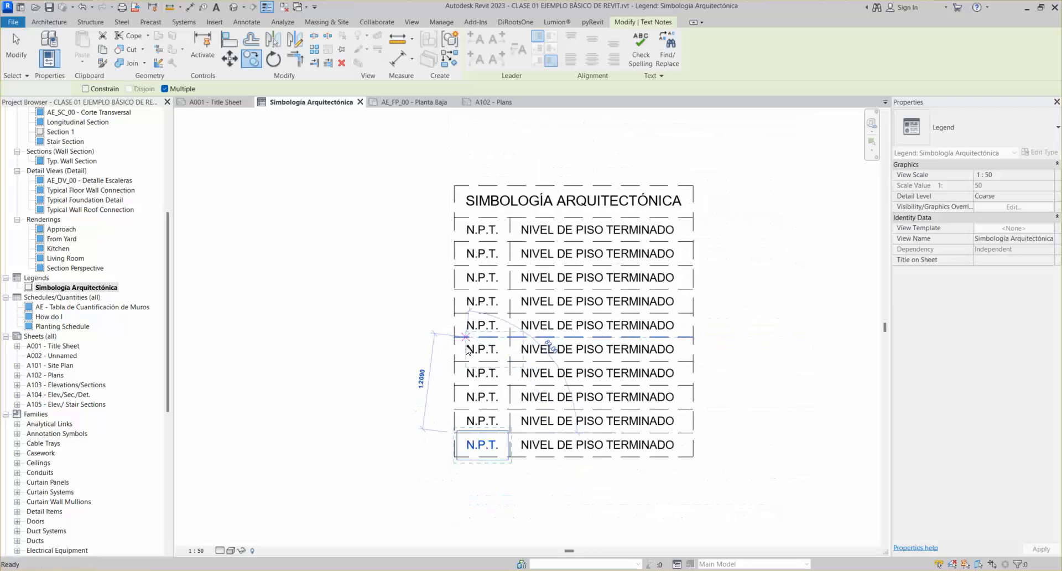
key("Escape")
key("Escape")
scroll(565, 301, "down", 1)
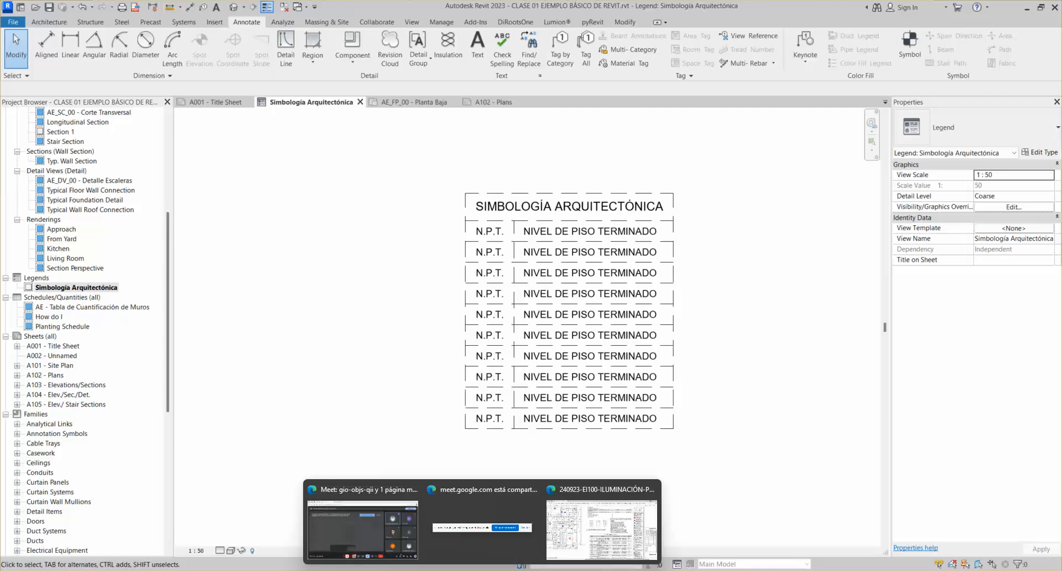
Bring up the EI100 lighting plan PDF in Edge and scroll through its outlet and symbol tables
left_click(597, 525)
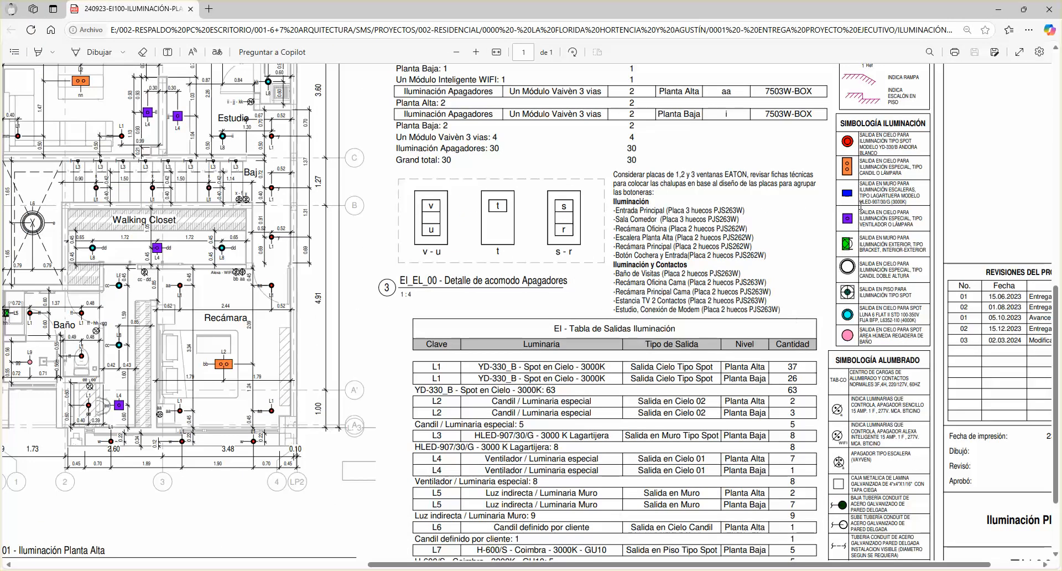
scroll(913, 191, "down", 4)
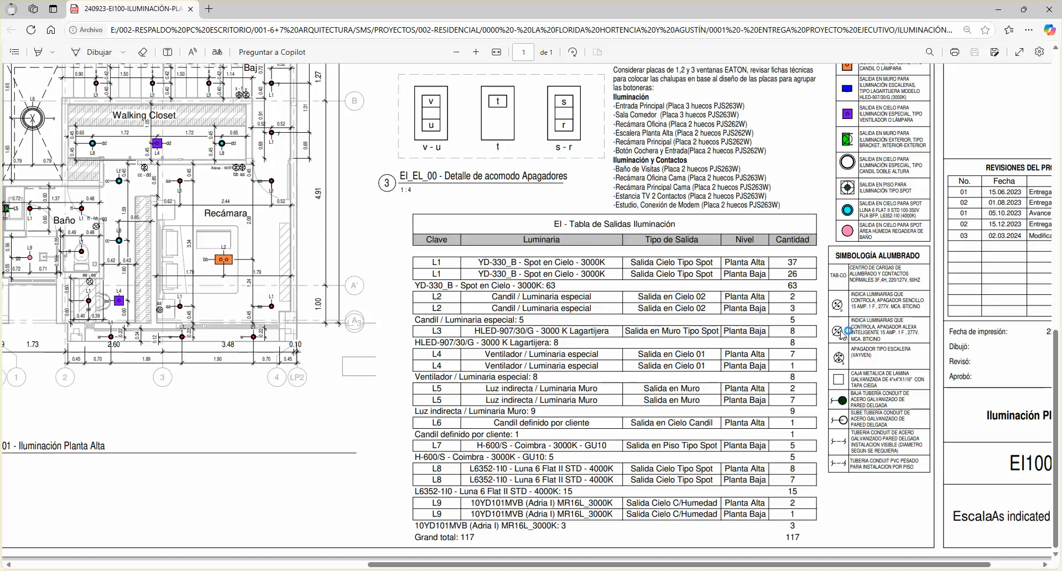
scroll(841, 335, "up", 6)
scroll(841, 334, "down", 6)
Return to Revit and change the second row's abbreviation from N.P.T. to N.S.L
left_click(998, 9)
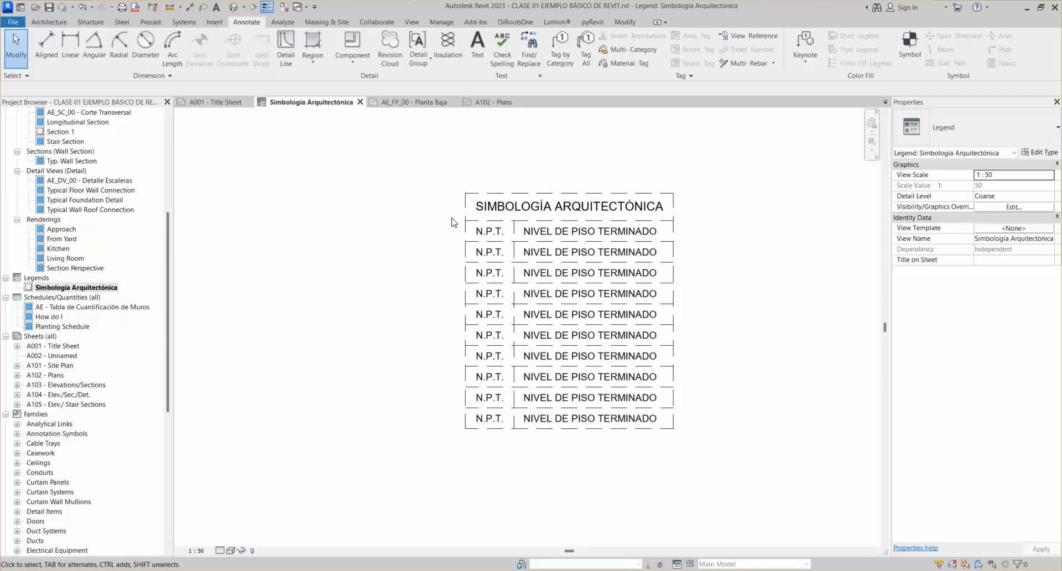
left_click(491, 256)
left_click(490, 256)
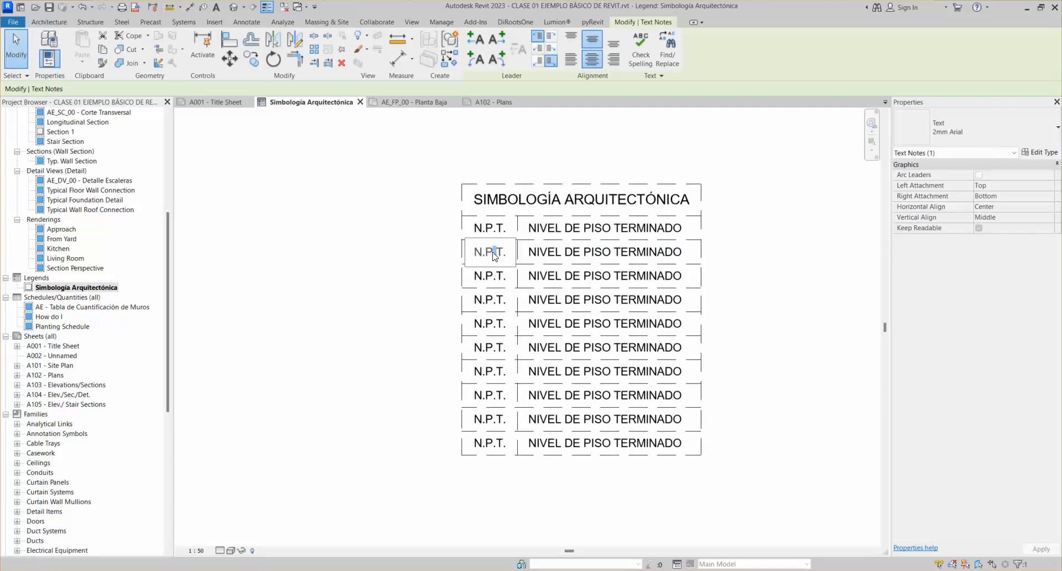
key("BackSpace")
type("S")
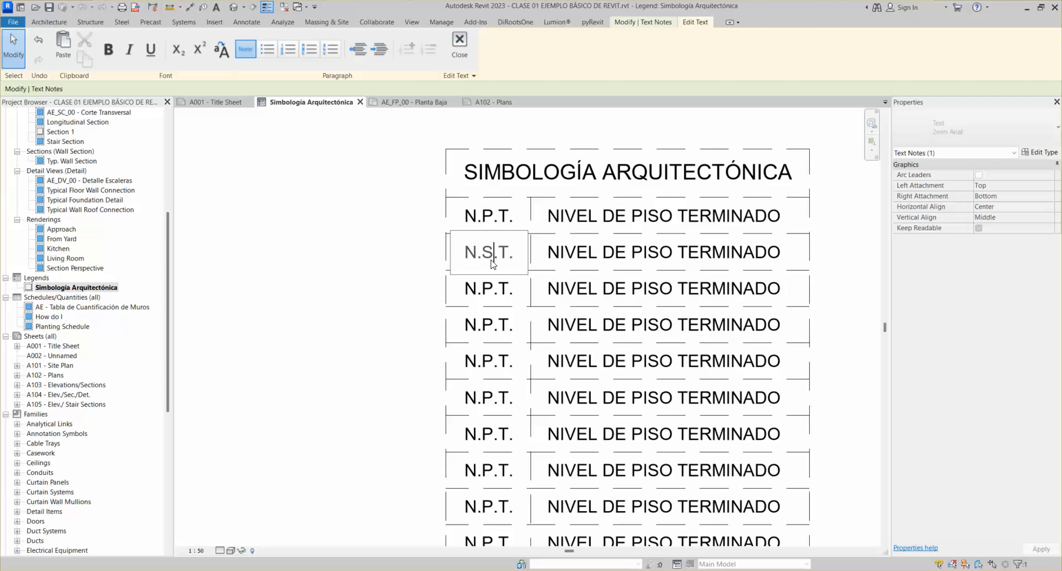
left_click(549, 256)
Rewrite the second row's description as NIVEL SUPERIOR DE LOSA
left_click(602, 252)
left_click(787, 264, "shift")
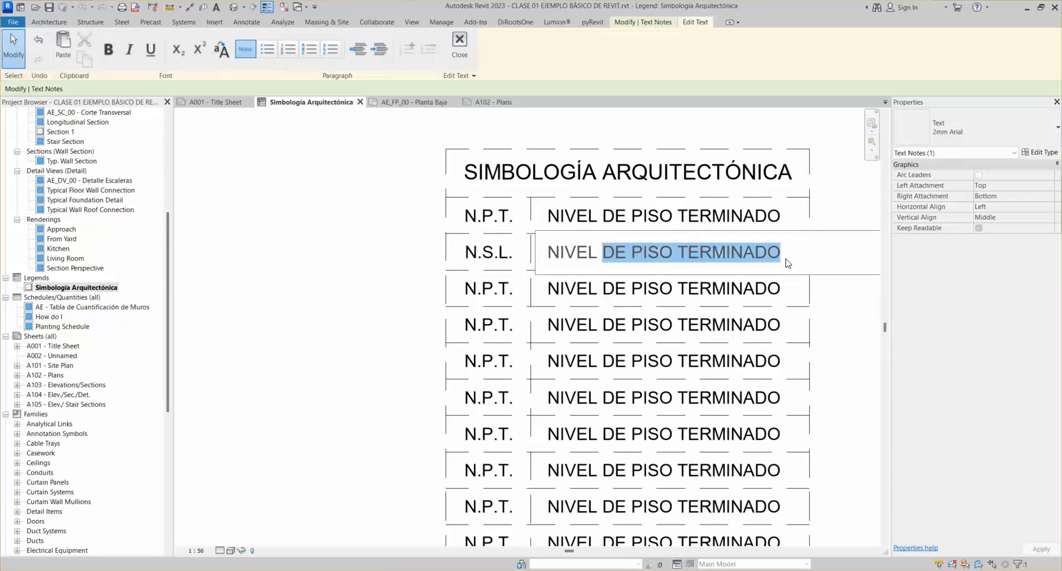
type("PERIOR DE LOSA")
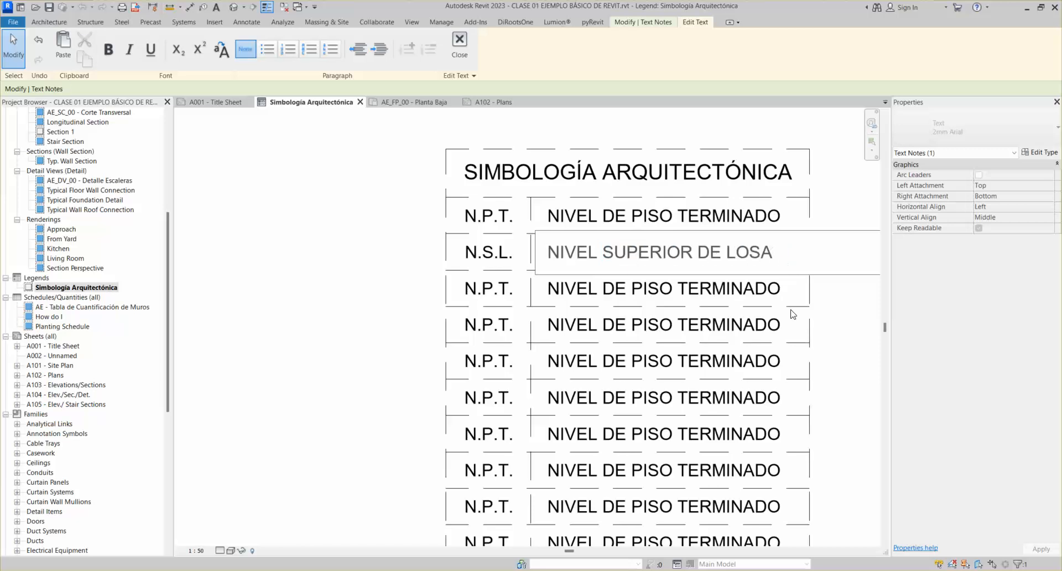
left_click(830, 333)
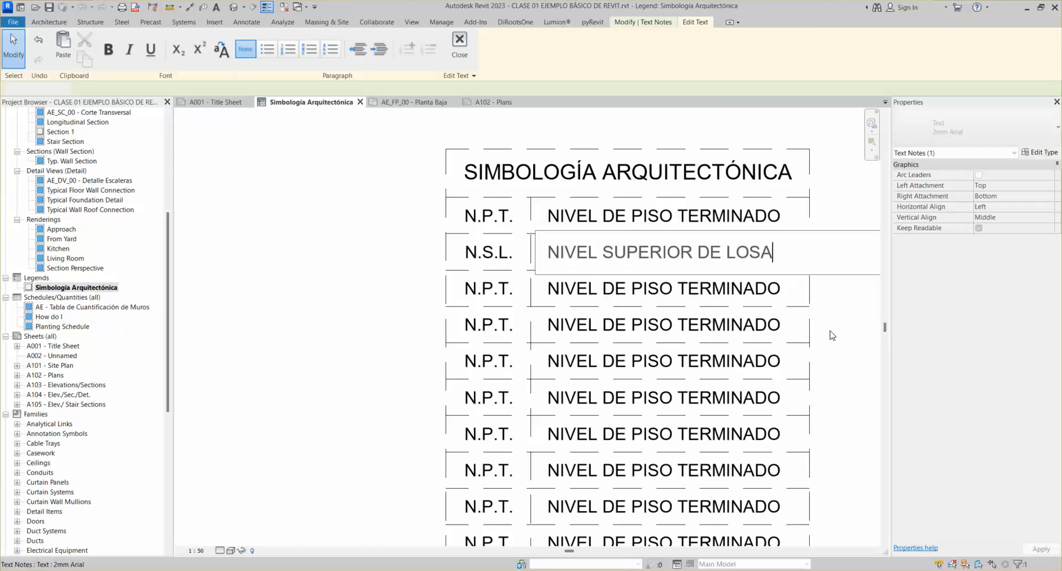
key("Escape")
scroll(701, 273, "down", 3)
scroll(662, 265, "up", 2)
scroll(663, 270, "up", 2)
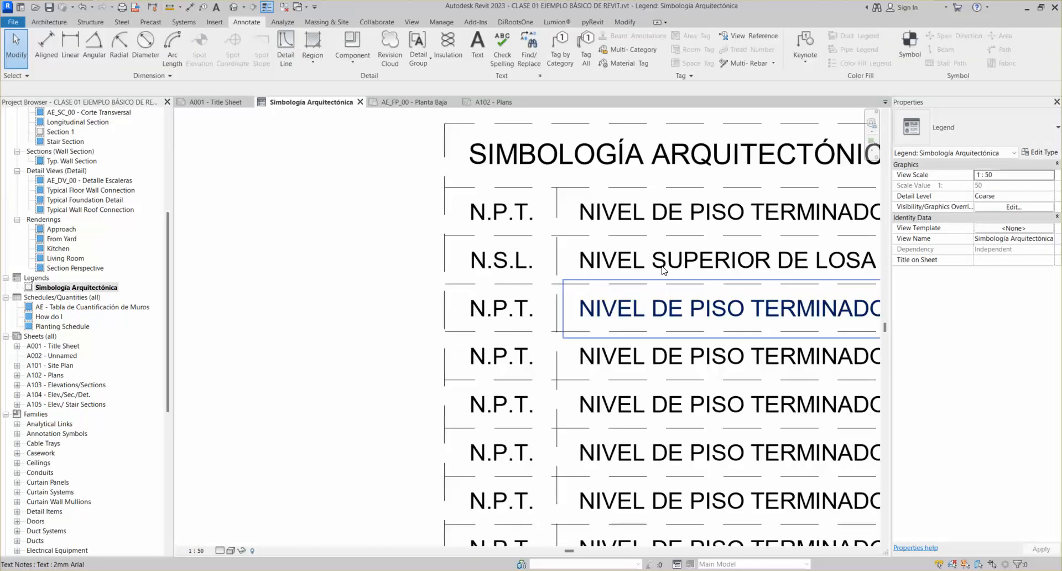
scroll(625, 266, "down", 2)
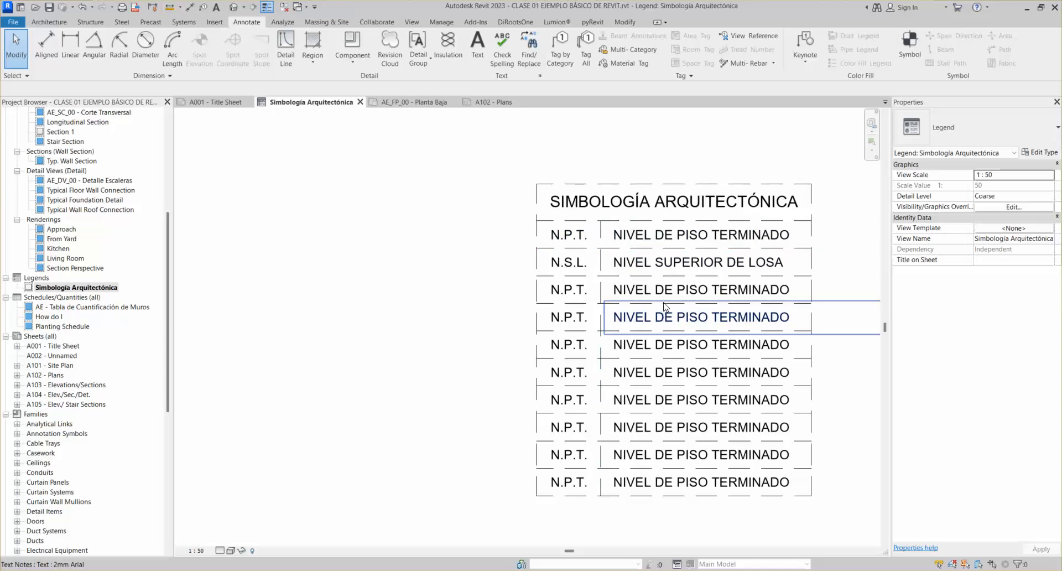
scroll(575, 380, "down", 2)
middle_click_drag(526, 372, 469, 329)
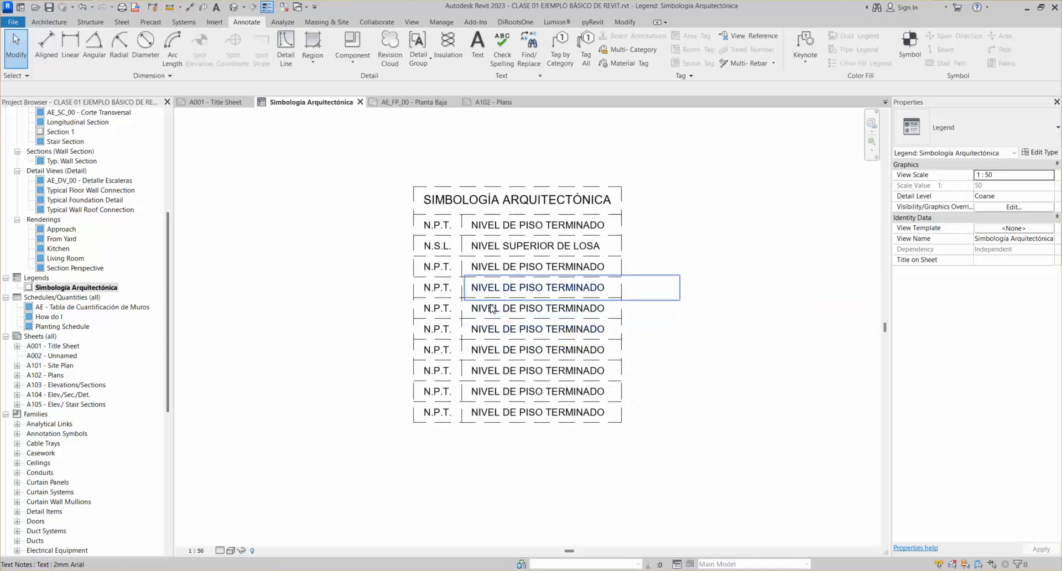
scroll(491, 309, "up", 2)
scroll(491, 307, "down", 1)
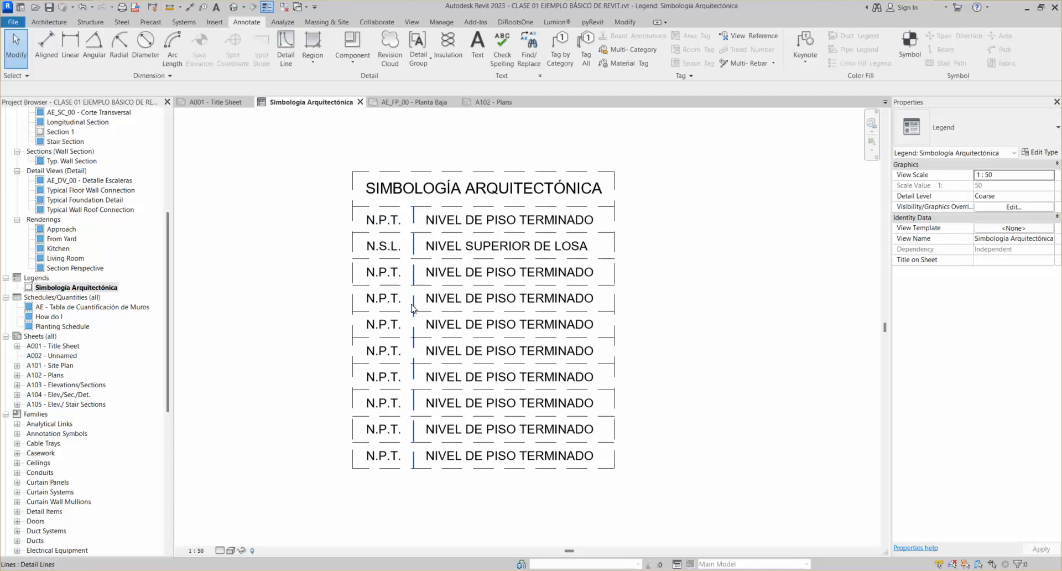
left_click(471, 172)
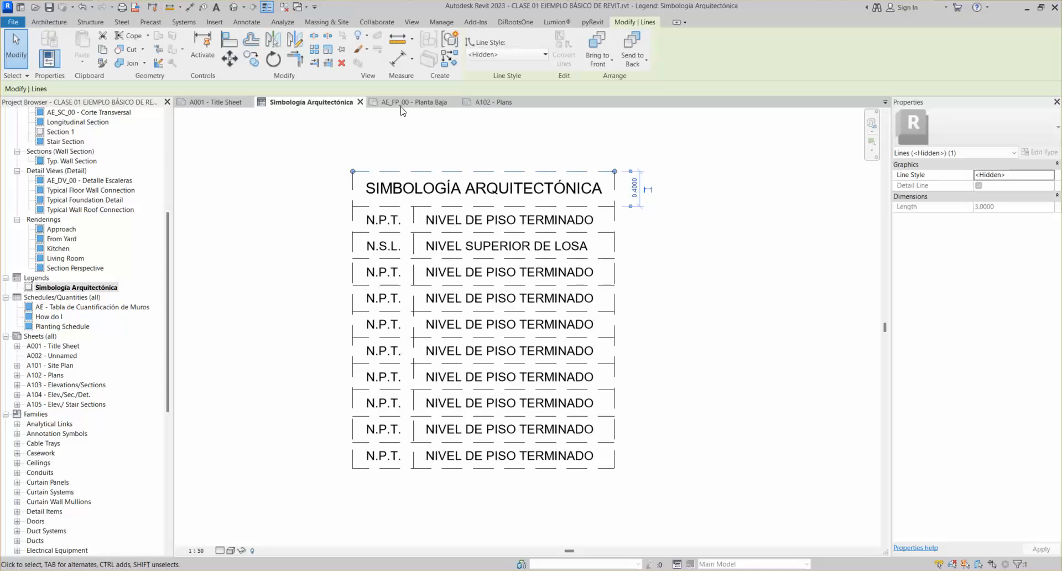
left_click(707, 266)
scroll(664, 244, "down", 3)
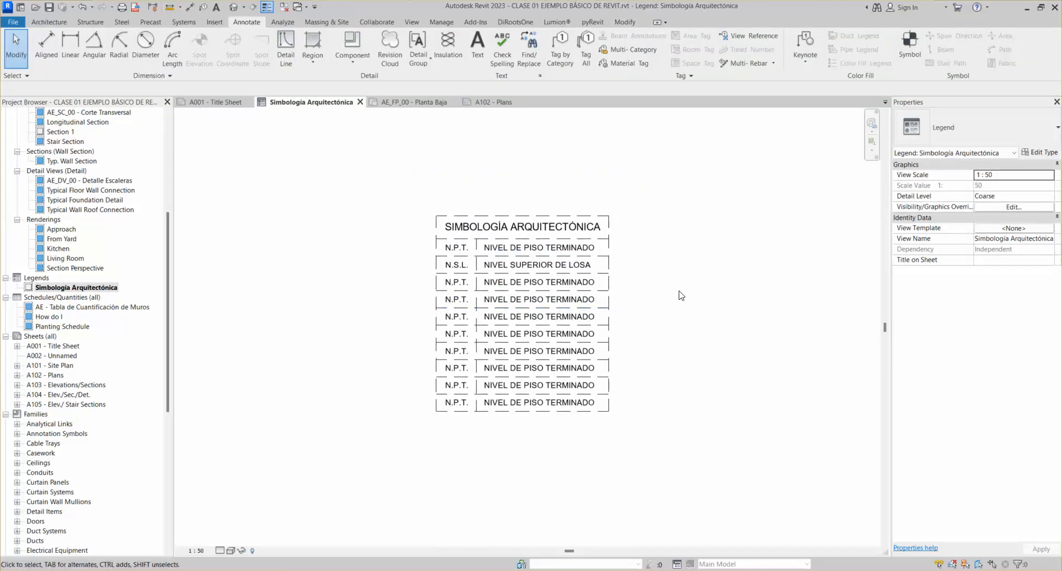
mouse_move(379, 164)
left_mouse_down()
mouse_move(591, 430)
mouse_move(685, 474)
mouse_move(669, 467)
left_mouse_up()
left_click(722, 331)
scroll(520, 426, "up", 2)
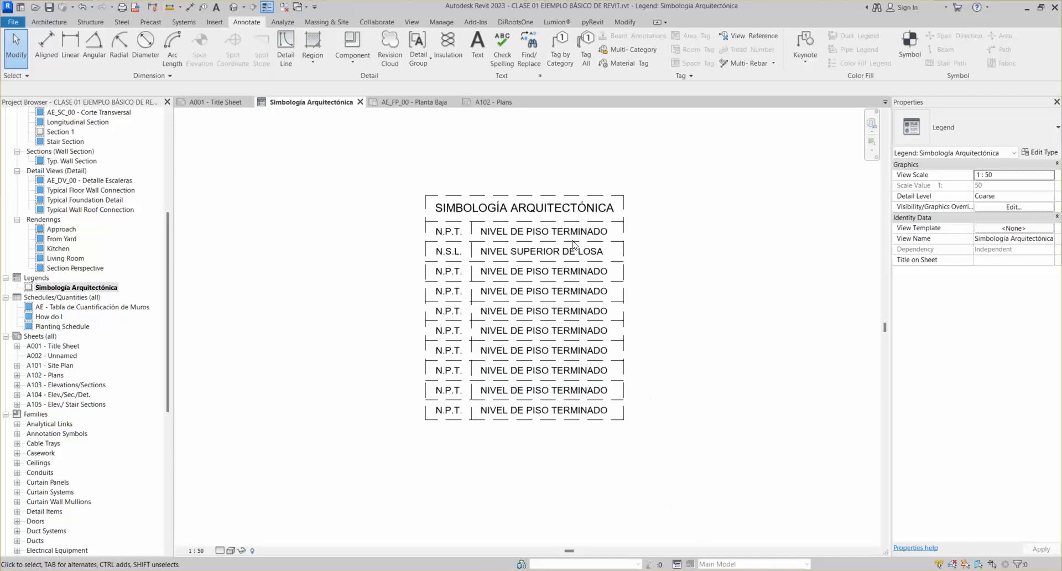
scroll(554, 226, "down", 3)
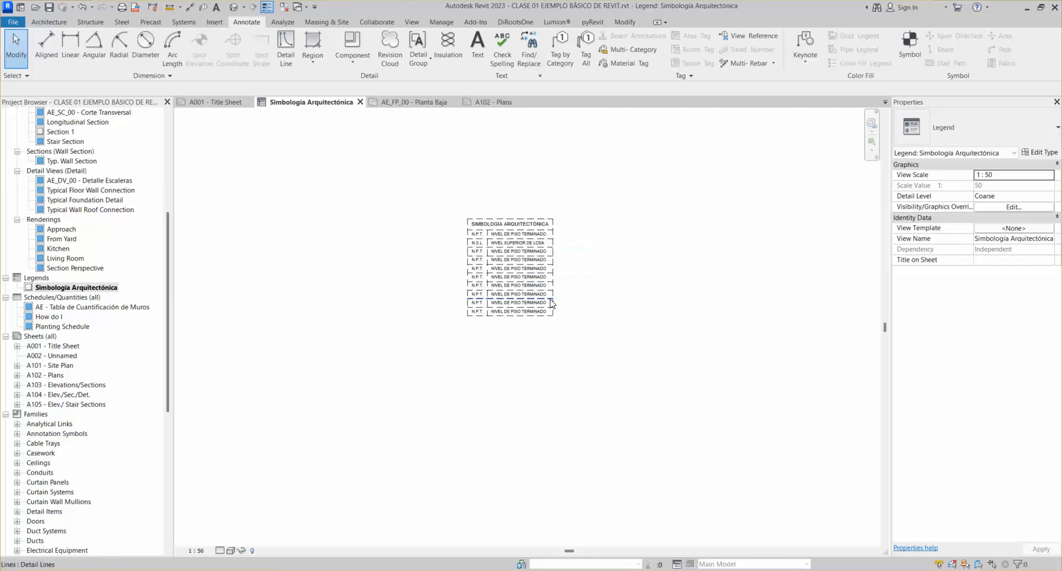
scroll(521, 217, "up", 2)
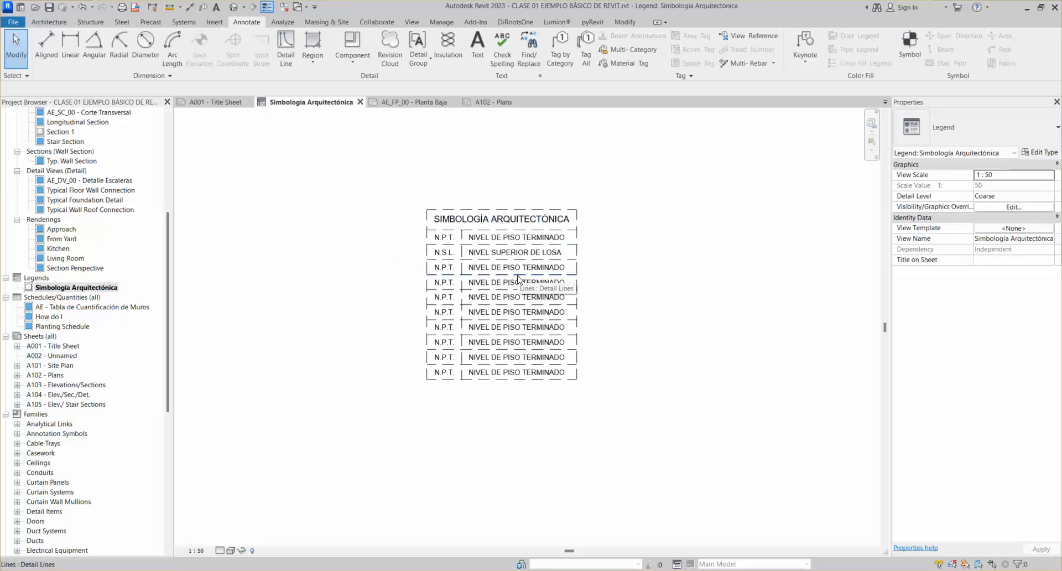
scroll(500, 258, "up", 1)
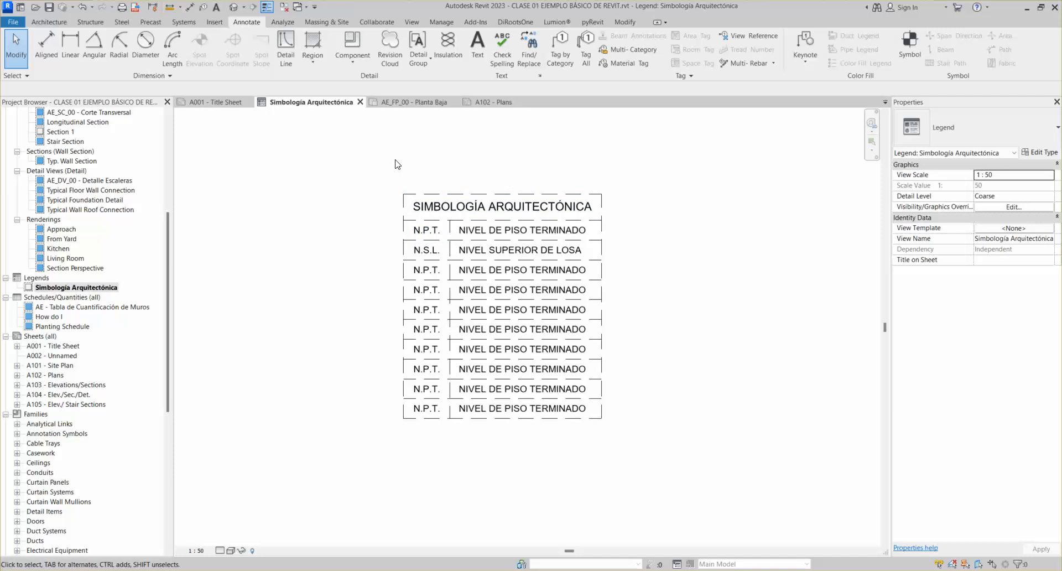
Window-select the whole legend and check in Filter that it holds 15 lines and 11 text notes
left_click_drag(350, 161, 654, 487)
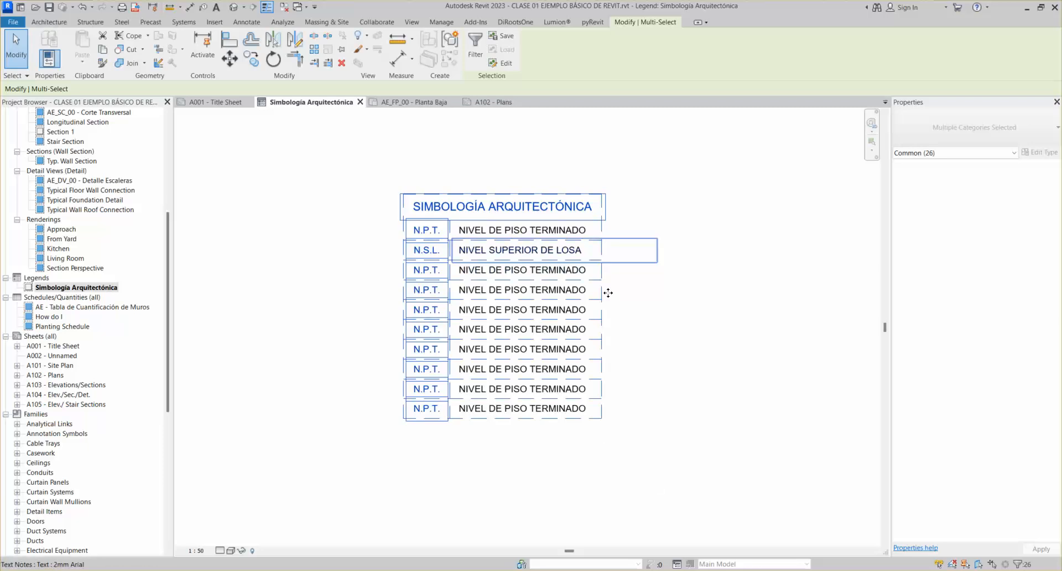
middle_click_drag(538, 317, 539, 318)
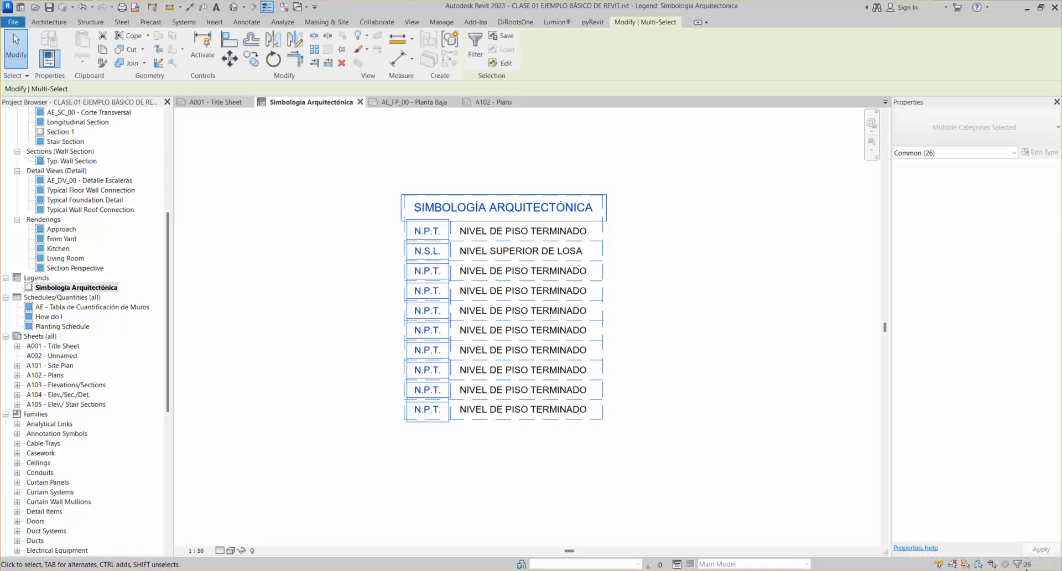
left_click(1020, 564)
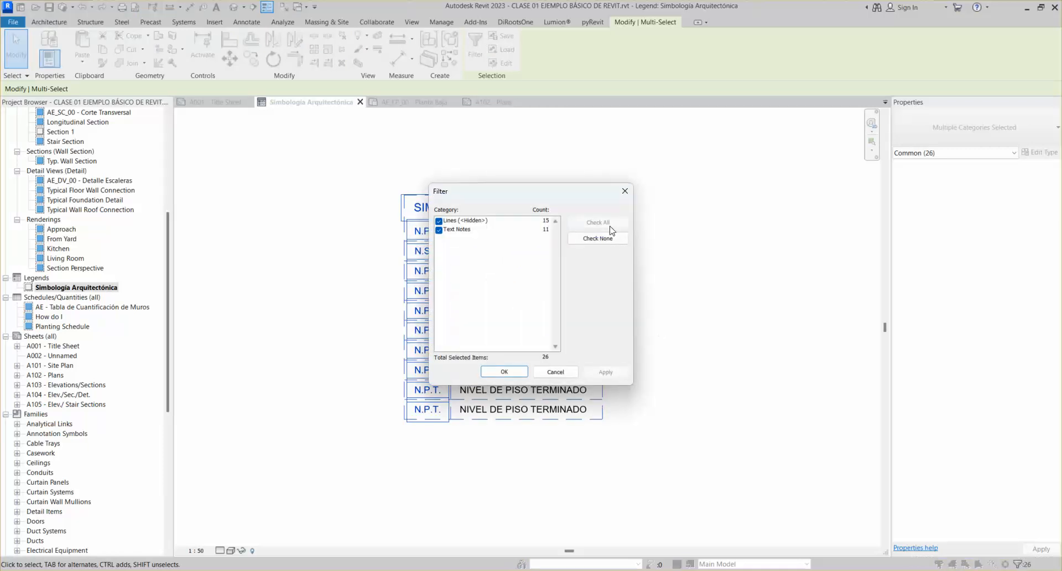
left_click(626, 192)
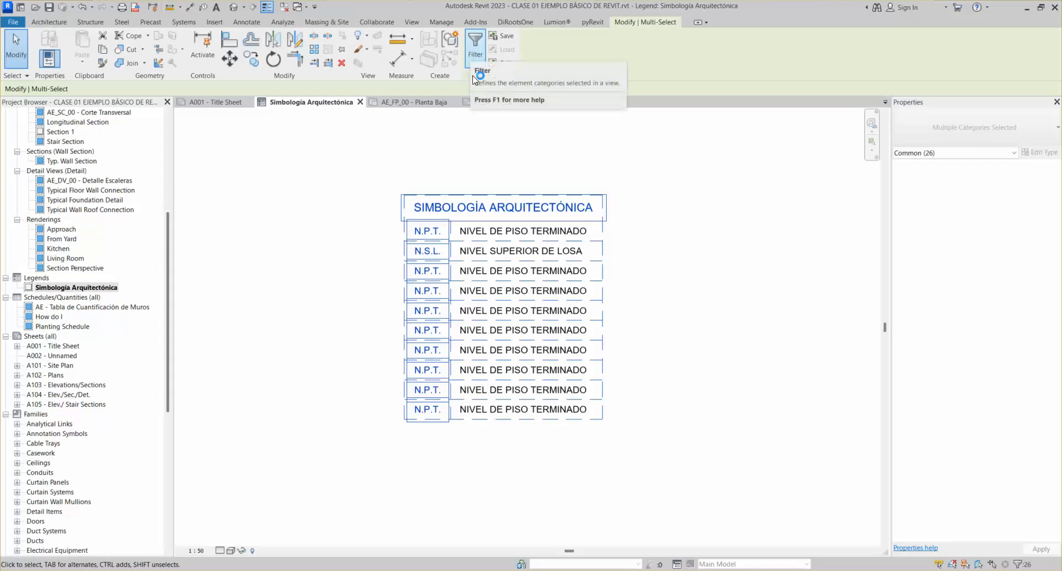
left_click(475, 49)
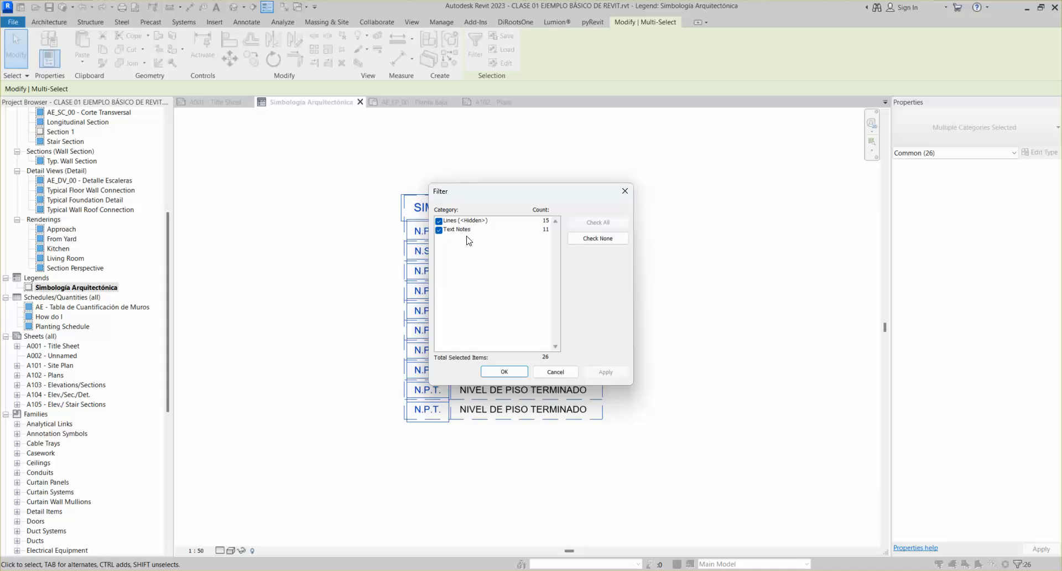
left_click(625, 190)
In the {3D} view, select the whole model and filter the selection to the 56 walls
left_click(237, 8)
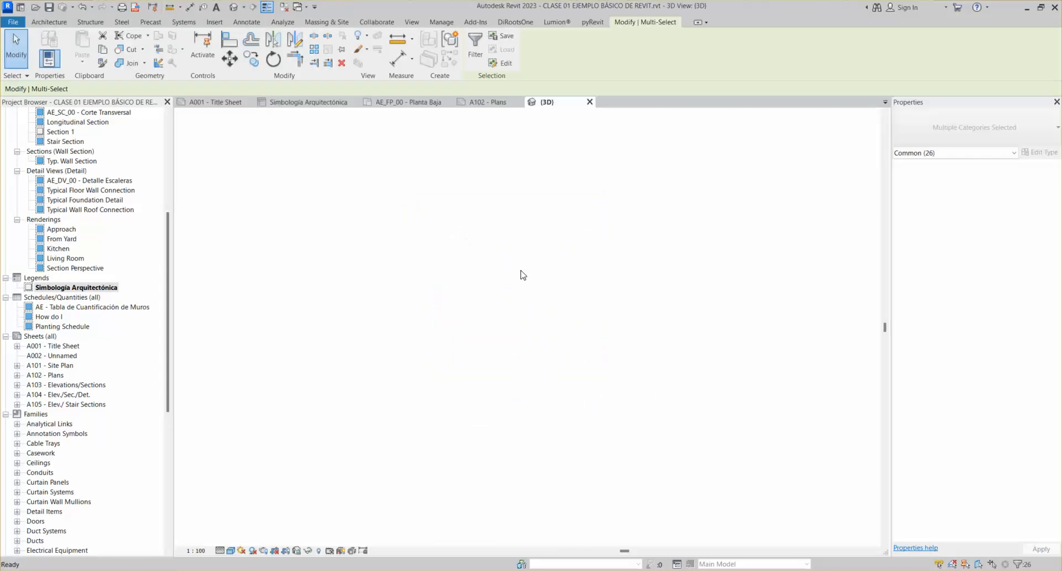
left_click_drag(342, 187, 750, 474)
left_click(521, 50)
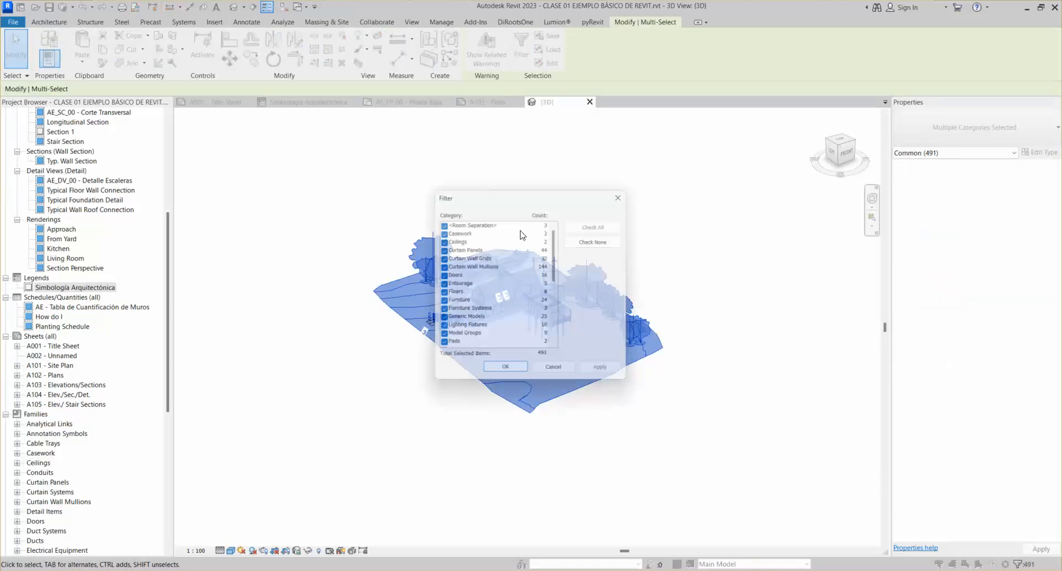
left_click(597, 238)
left_click(462, 302)
key("w")
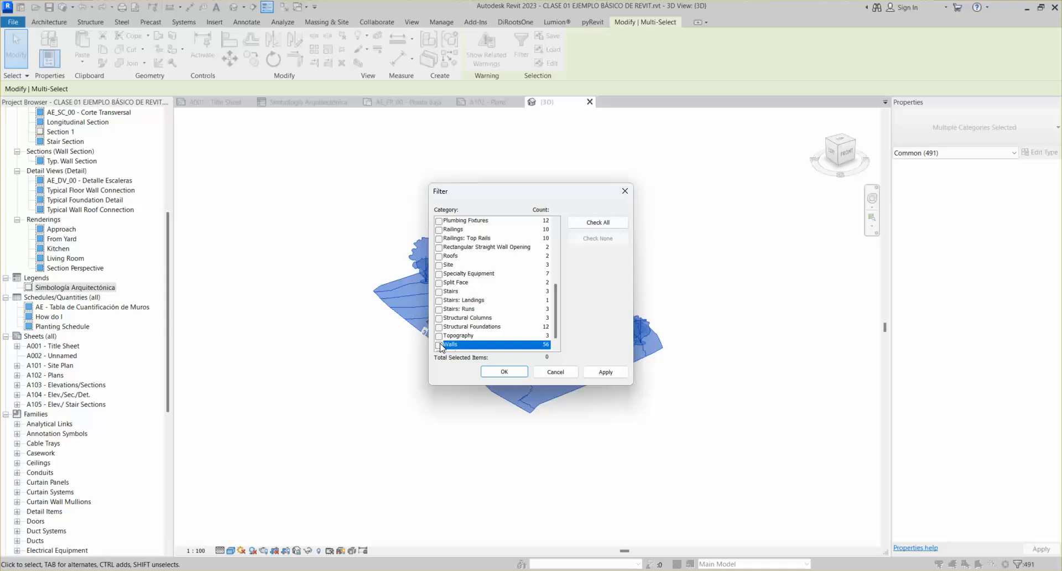
scroll(475, 286, "up", 1)
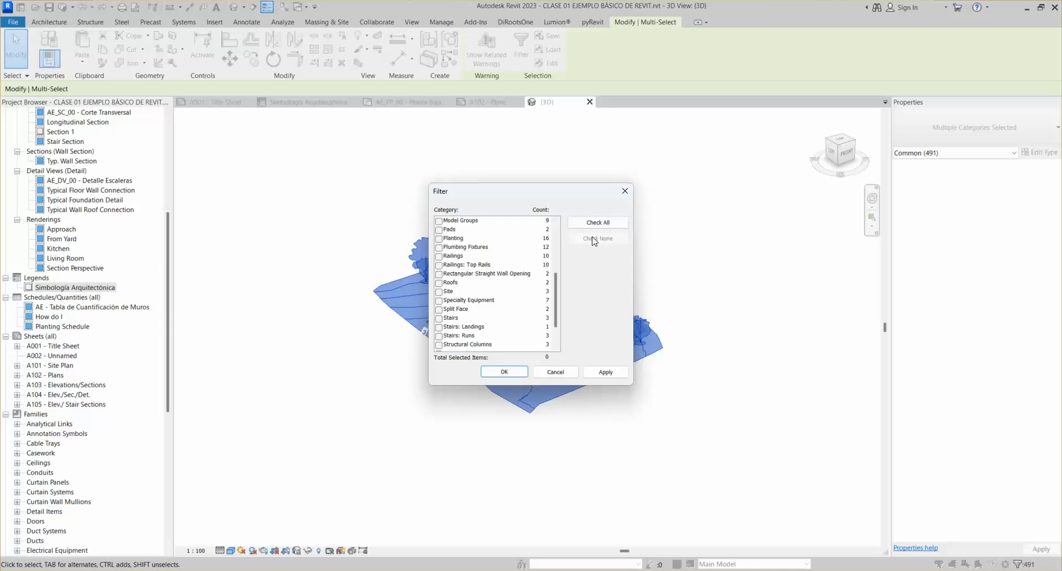
scroll(459, 309, "down", 2)
left_click(439, 337)
left_click(504, 371)
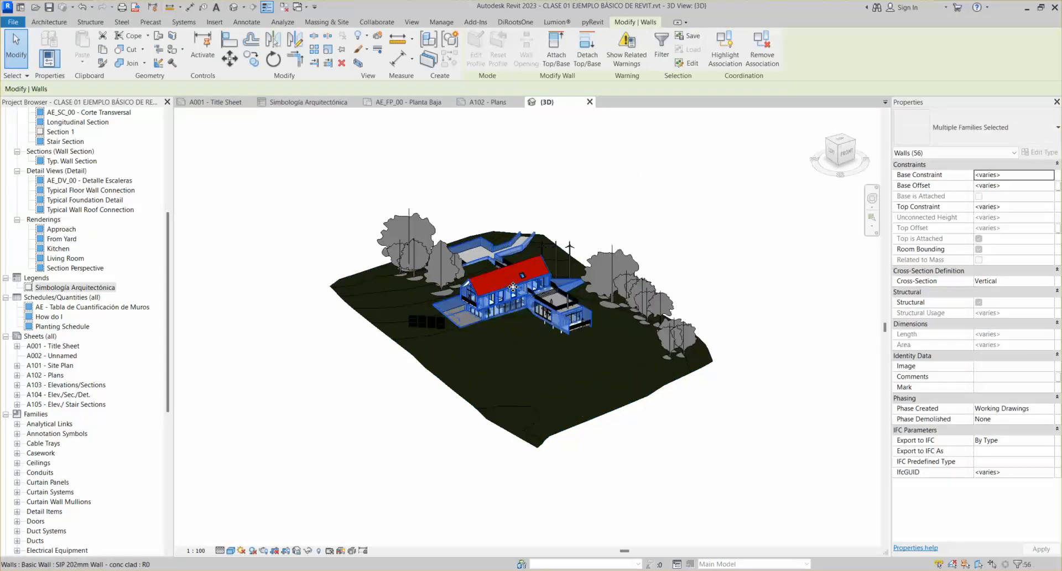
Isolate the walls with HI, reset the temporary isolation, then return to the legend view
key("h")
key("i")
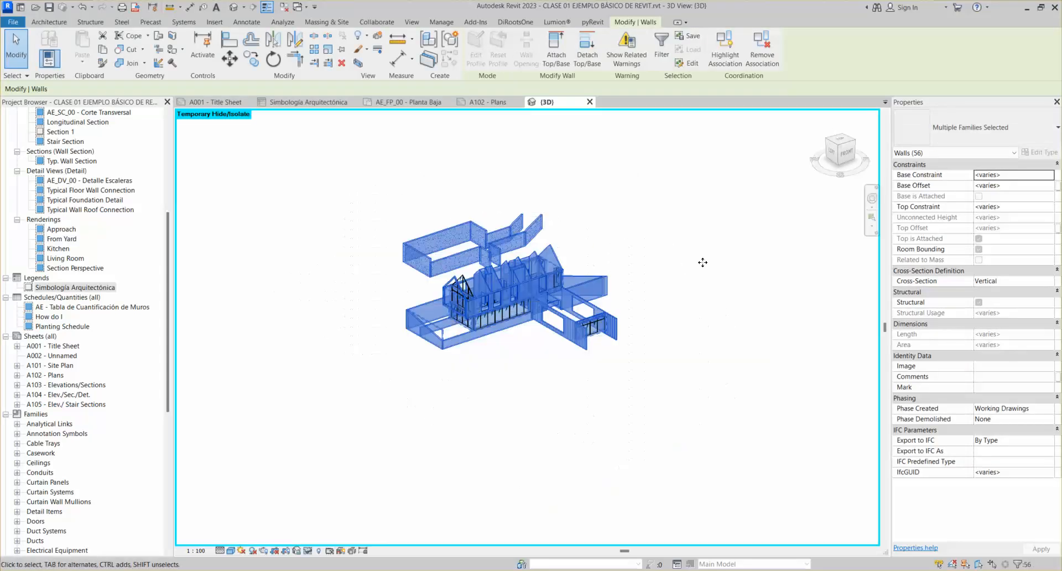
left_click(702, 262)
scroll(438, 249, "up", 3)
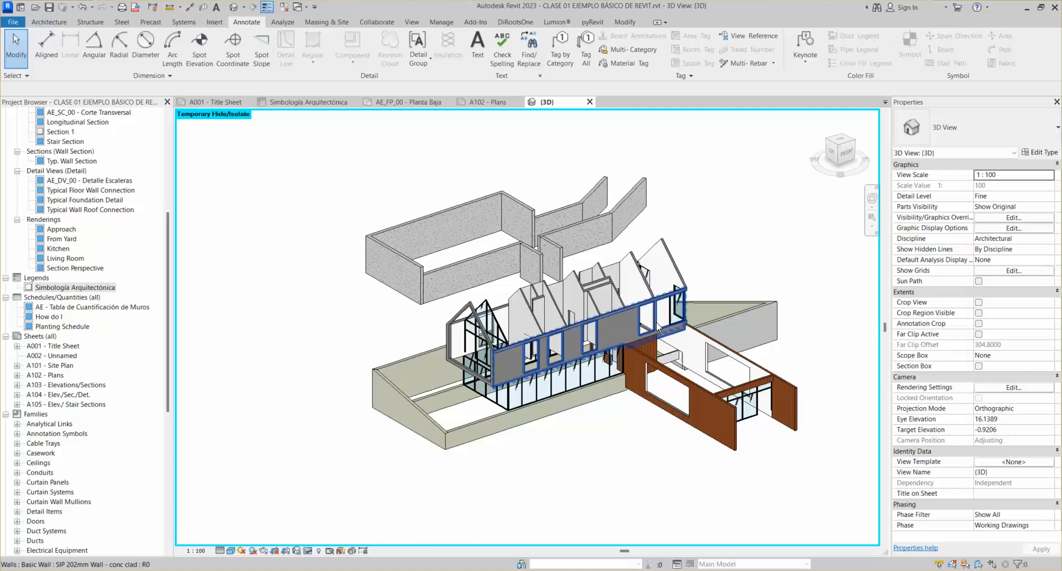
scroll(348, 287, "down", 3)
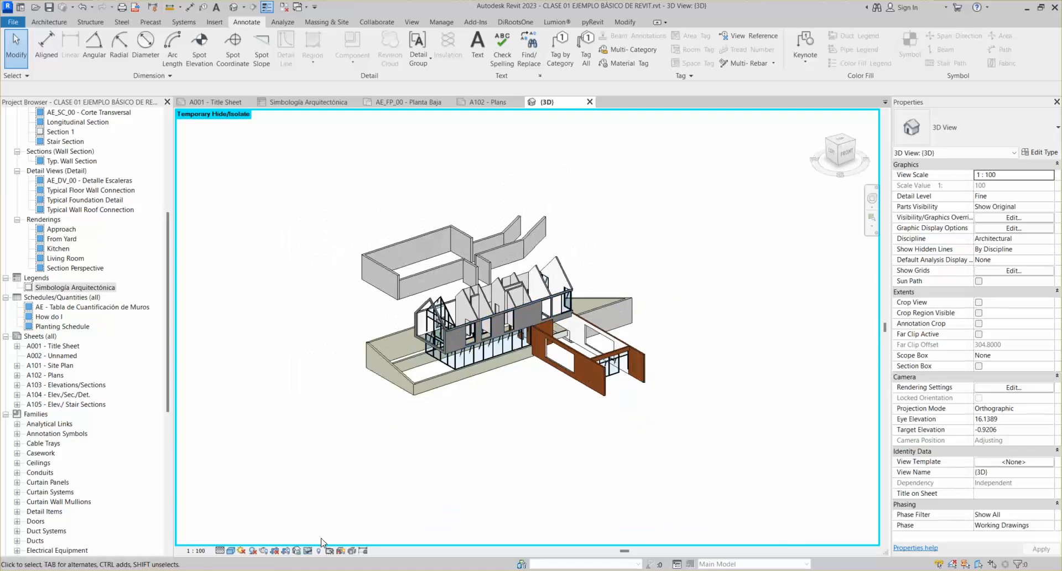
left_click(303, 553)
left_click(348, 540)
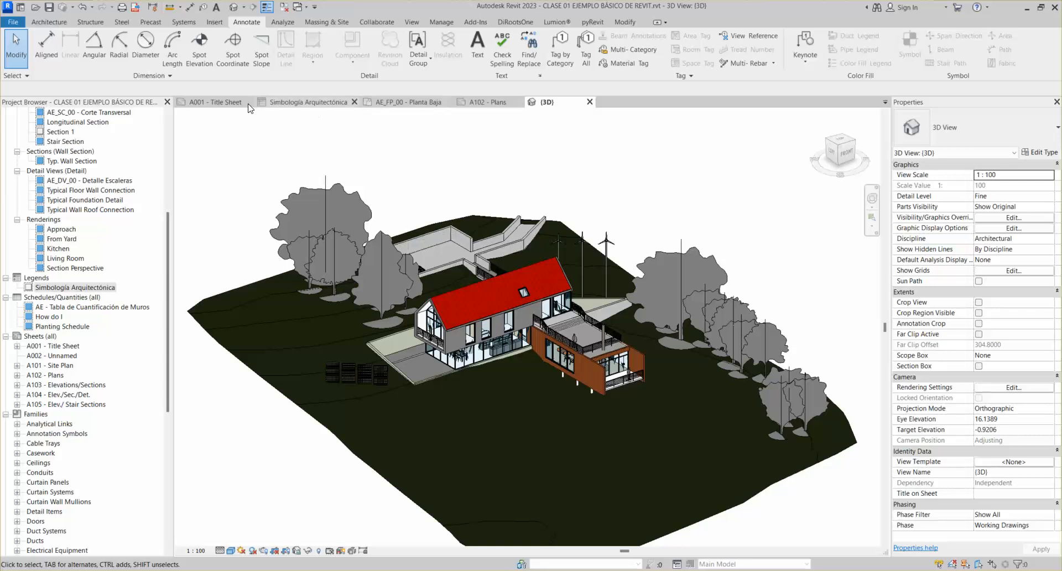
left_click(320, 106)
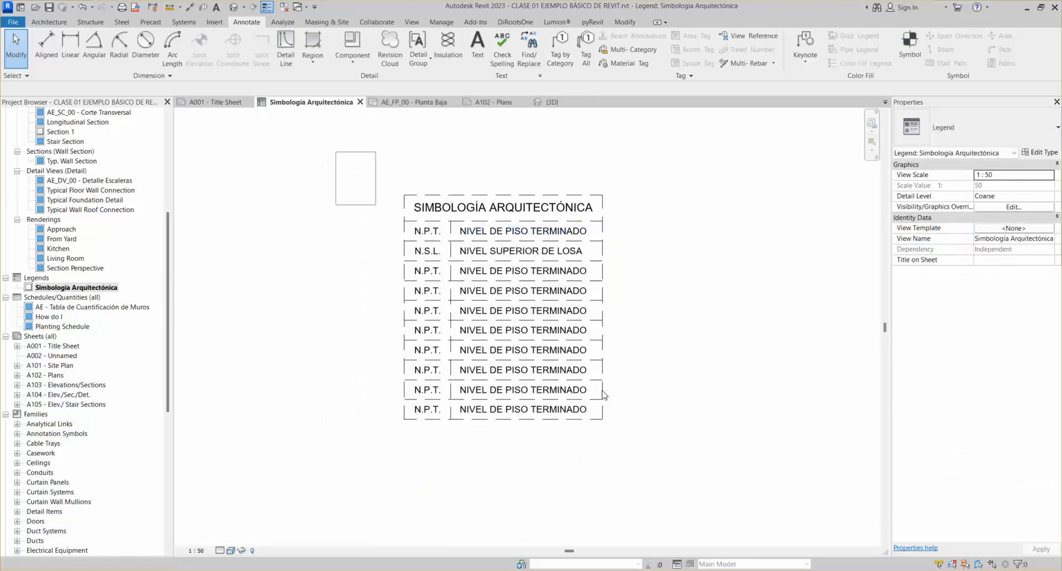
Filter the legend selection to its 15 lines and change their Line Style to <Thin Lines>
left_click_drag(643, 480, 387, 177)
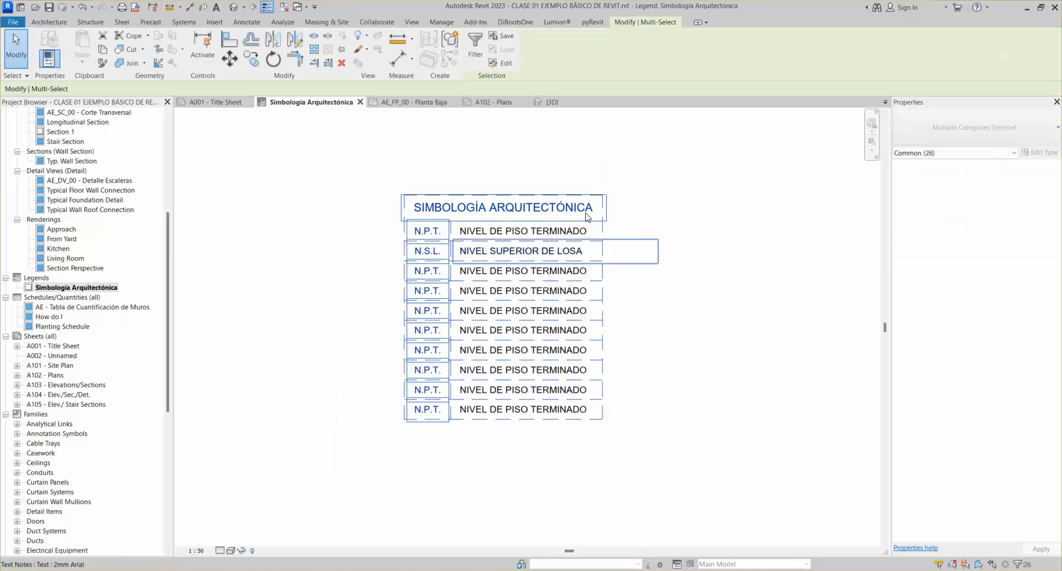
left_click(475, 47)
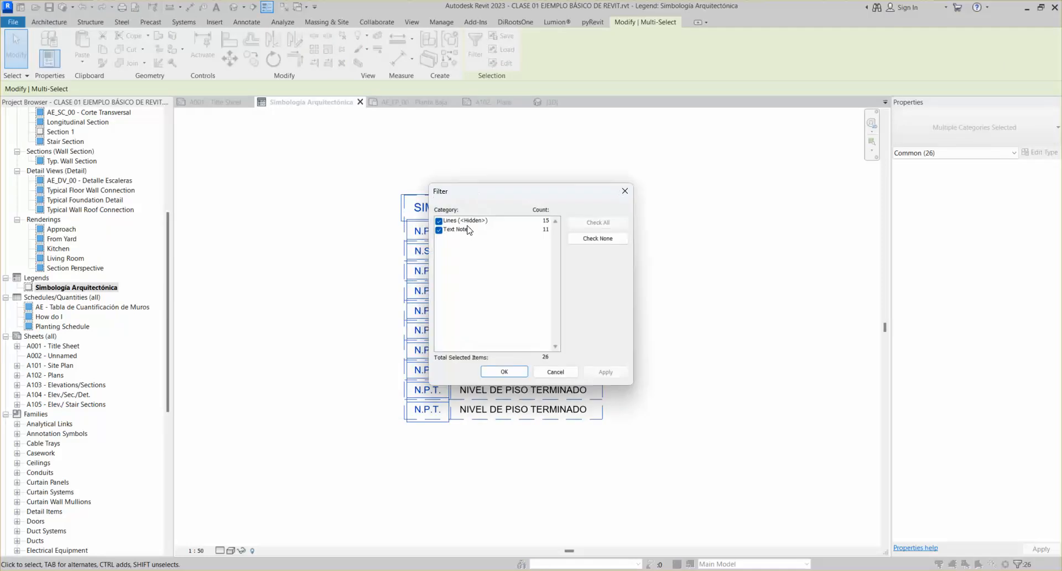
left_click(439, 230)
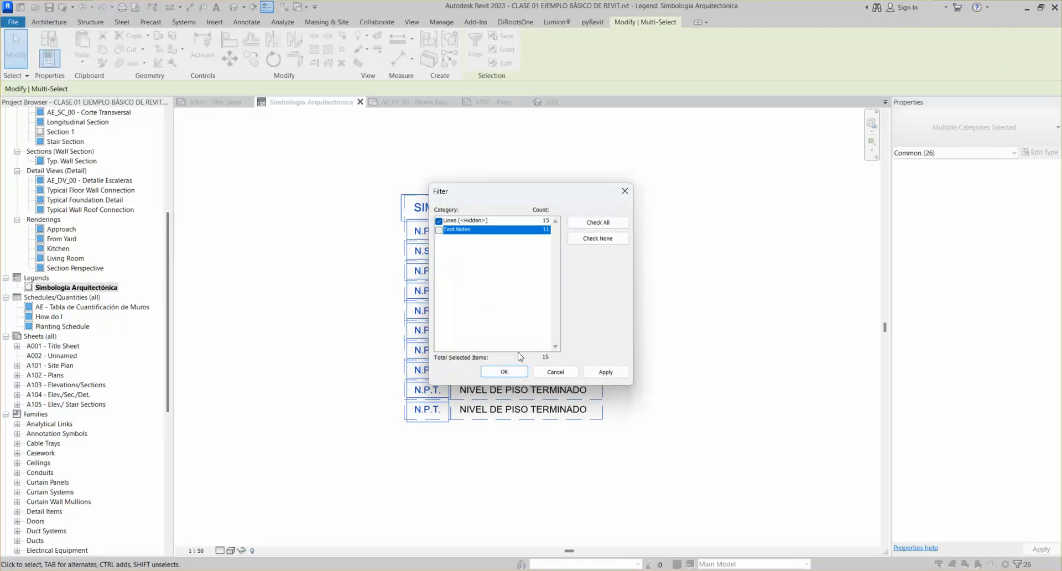
left_click(494, 372)
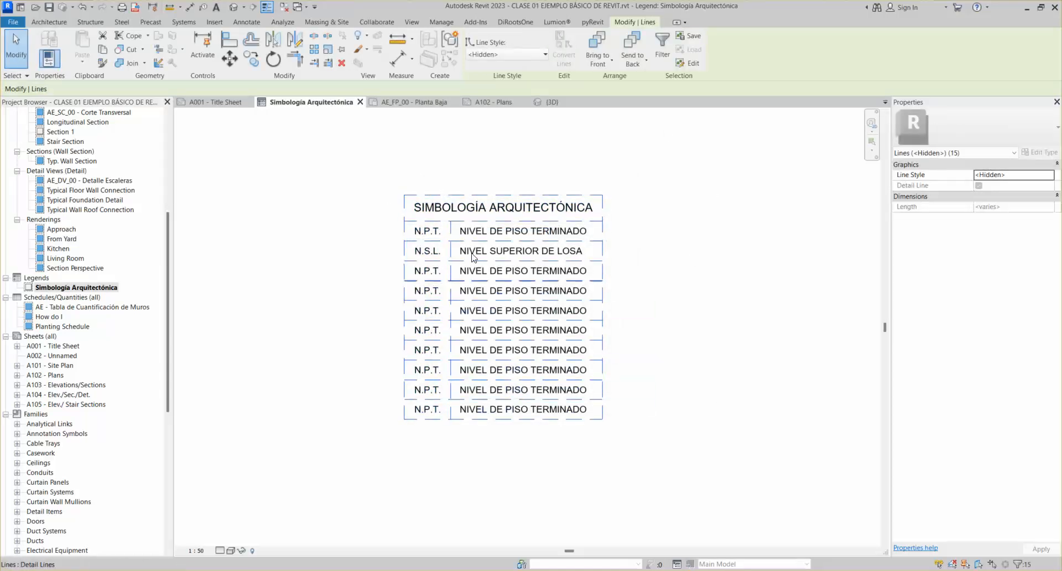
left_click(494, 52)
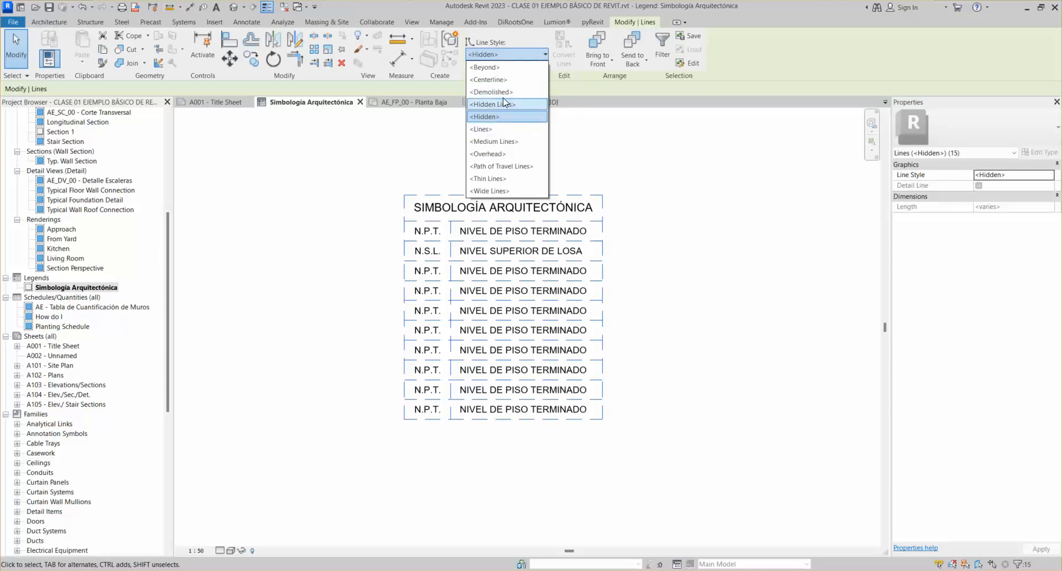
left_click(510, 179)
left_click(712, 221)
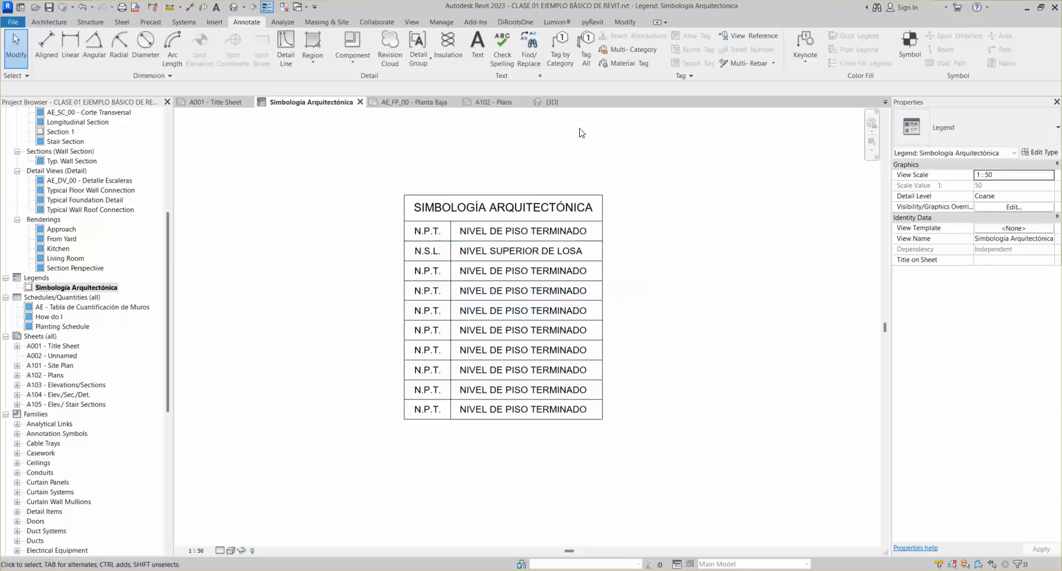
left_click_drag(301, 144, 675, 503)
Filter the legend selection to lines to confirm they now use <Thin Lines>
left_click(474, 47)
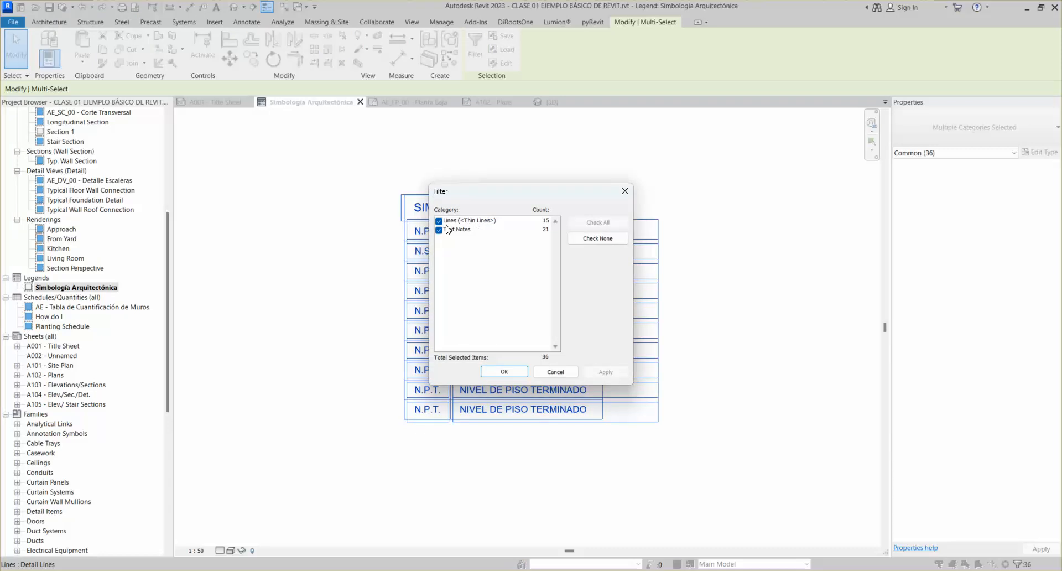
left_click(439, 230)
left_click(513, 370)
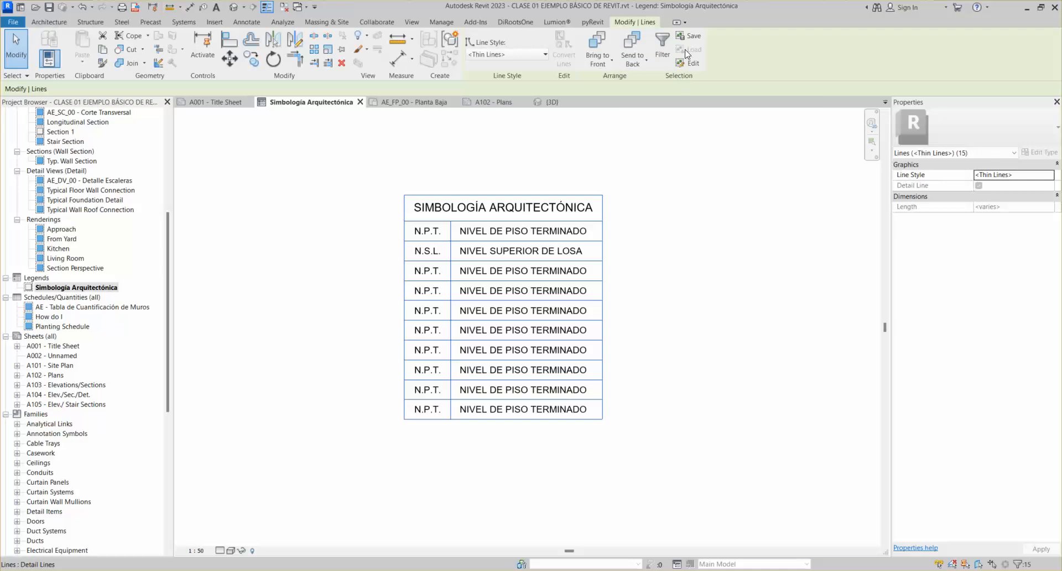
key("Escape")
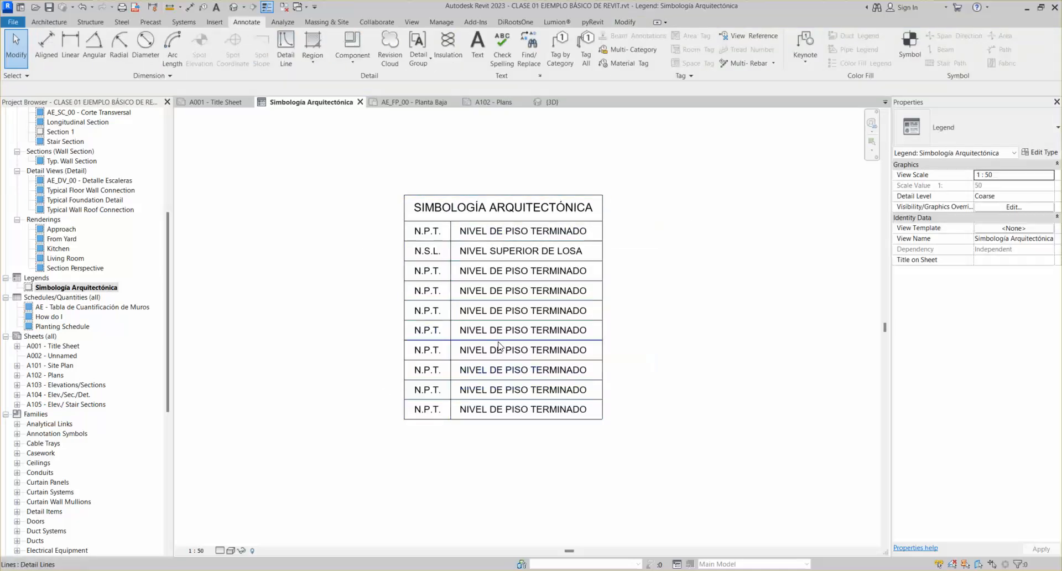
Recentre the legend, then switch to the {3D} view and window-select the whole model
scroll(517, 299, "down", 2)
scroll(551, 293, "up", 3)
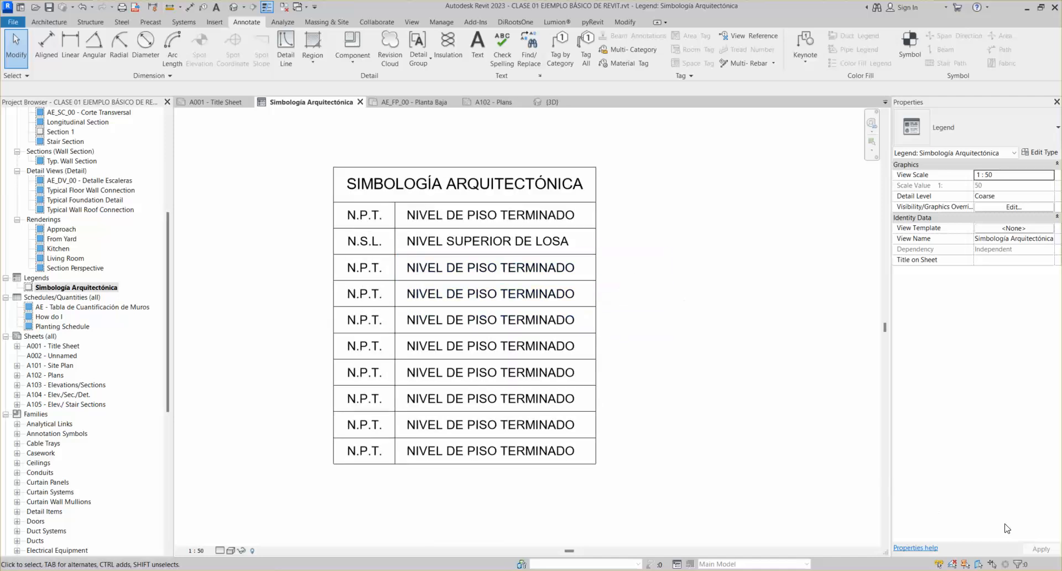
middle_click_drag(534, 321, 558, 330)
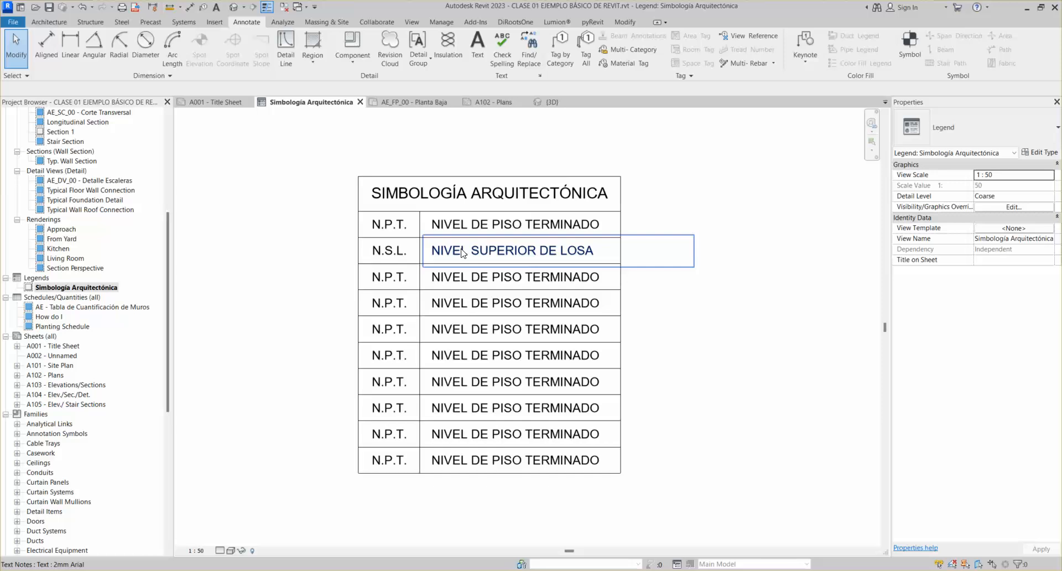
left_click(545, 102)
left_click_drag(276, 167, 758, 477)
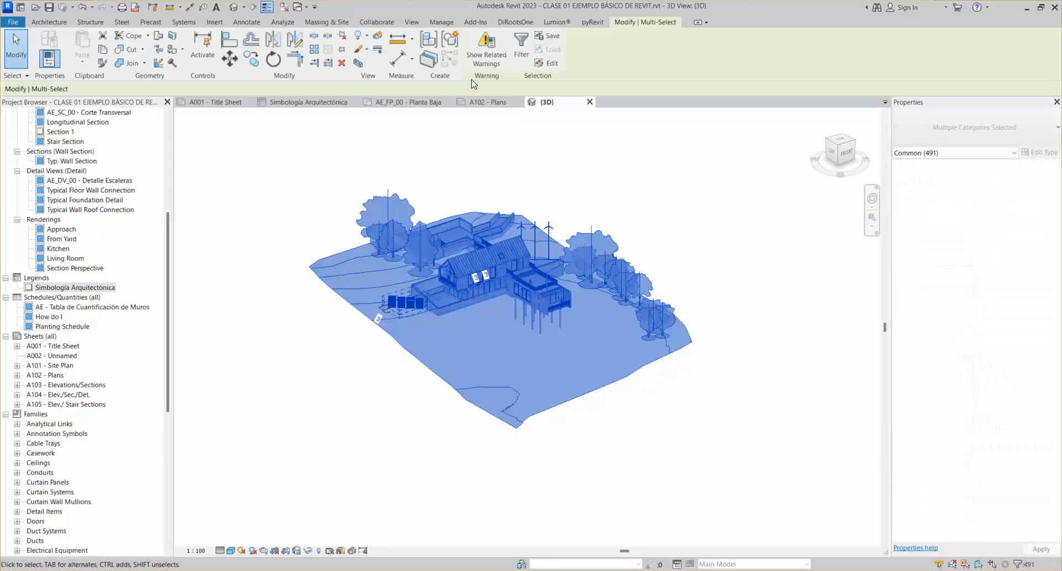
Filter the 3D selection down to only the 56 walls
left_click(515, 46)
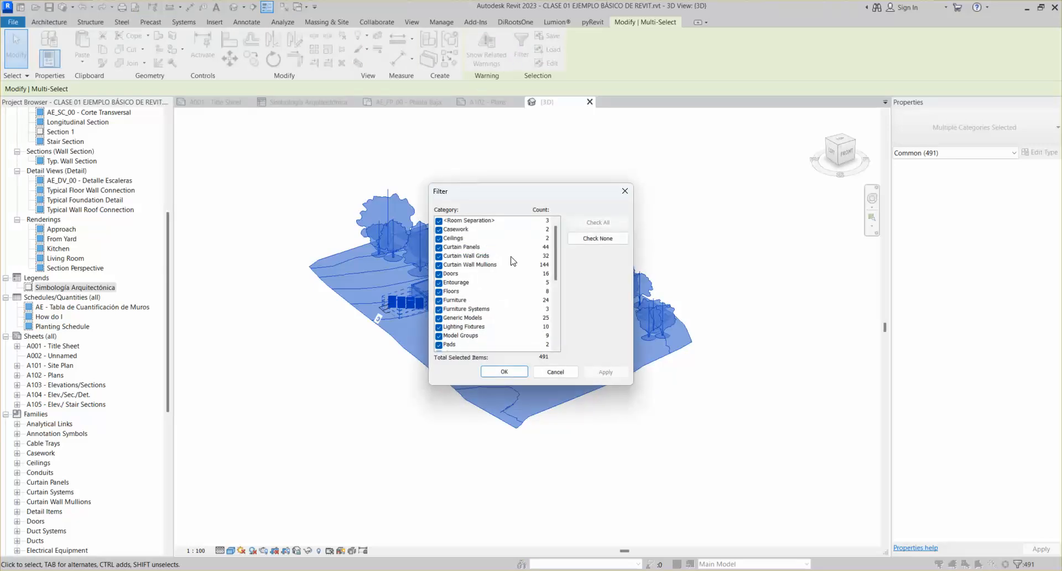
left_click(597, 238)
scroll(464, 309, "down", 5)
scroll(453, 347, "down", 1)
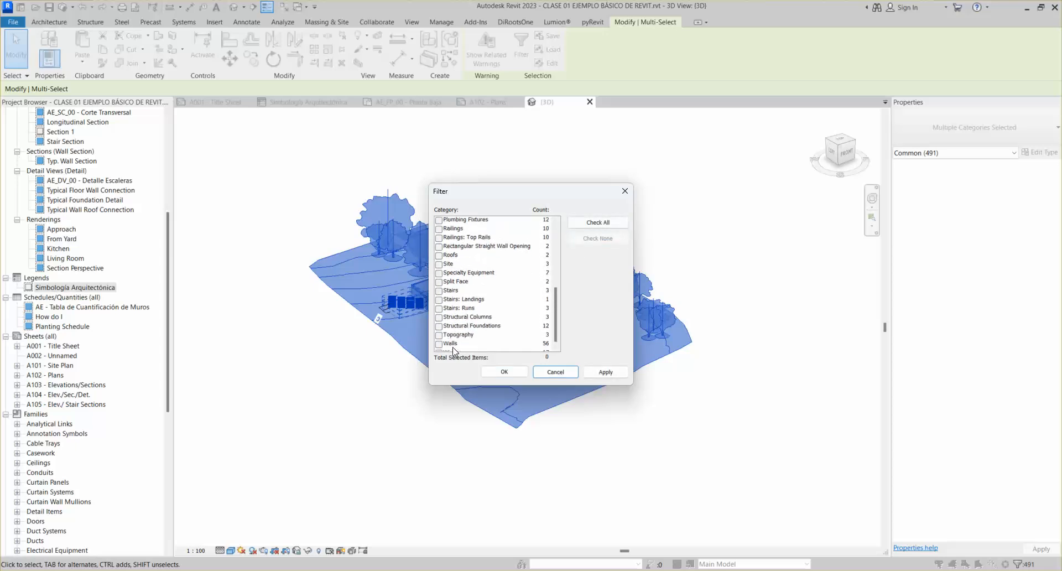
left_click(439, 335)
left_click(503, 371)
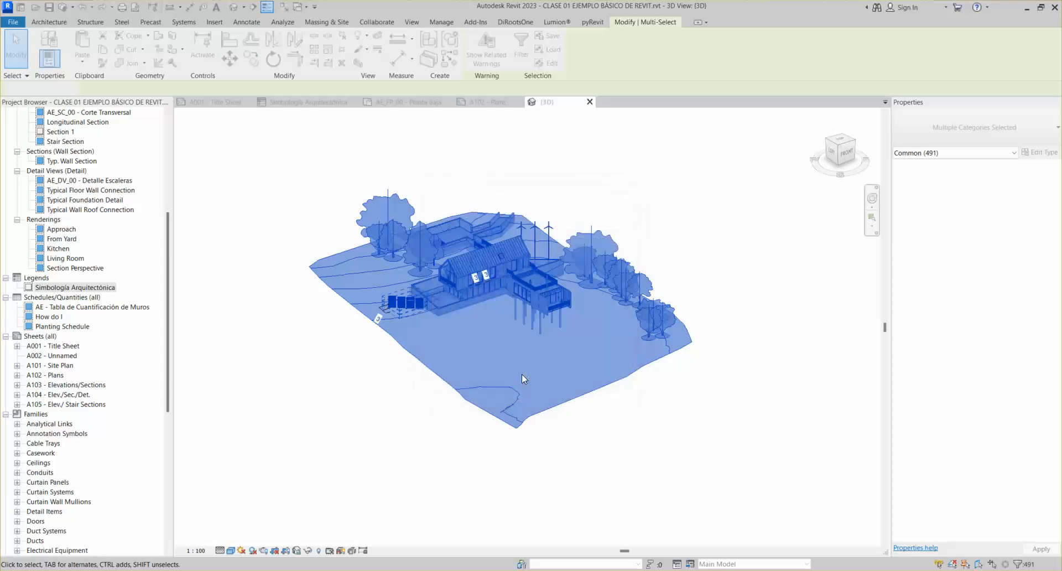
Isolate the walls with HI, then reset with HR to show the full model
key("h")
key("i")
key("Escape")
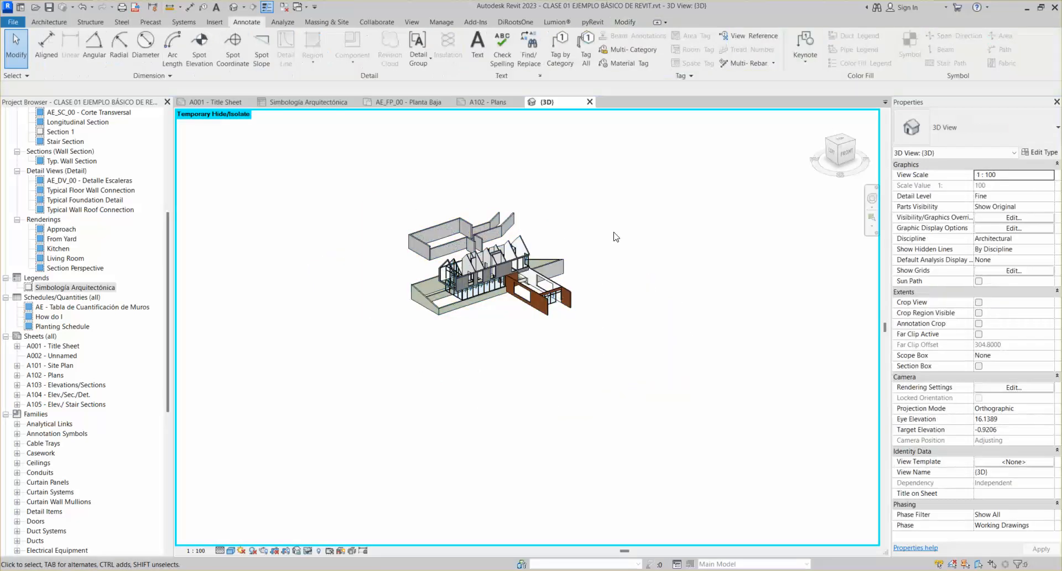
key("h")
key("r")
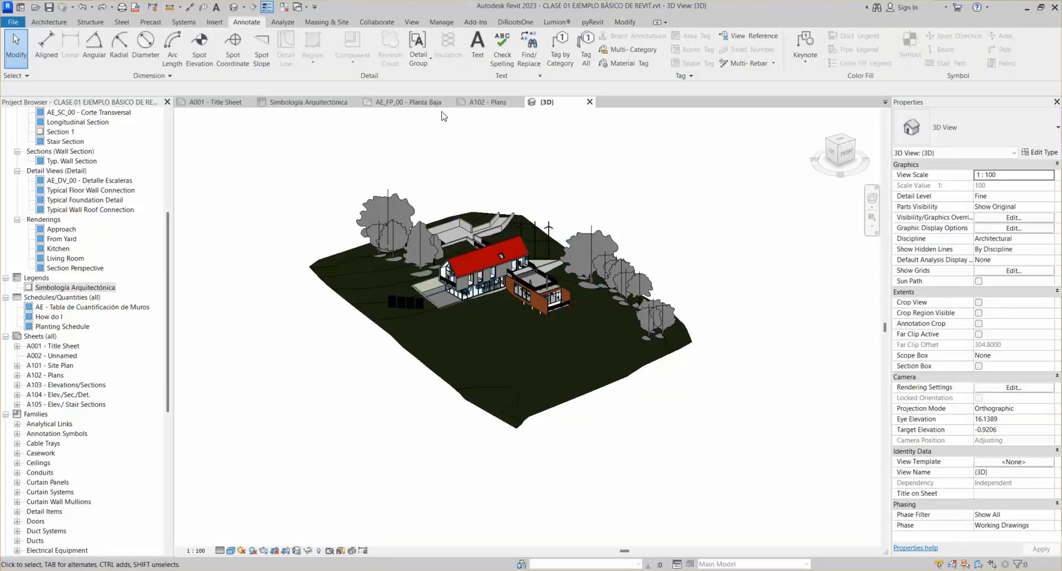
Switch to the Simbología Arquitectónica legend view and recentre its table
left_click(295, 104)
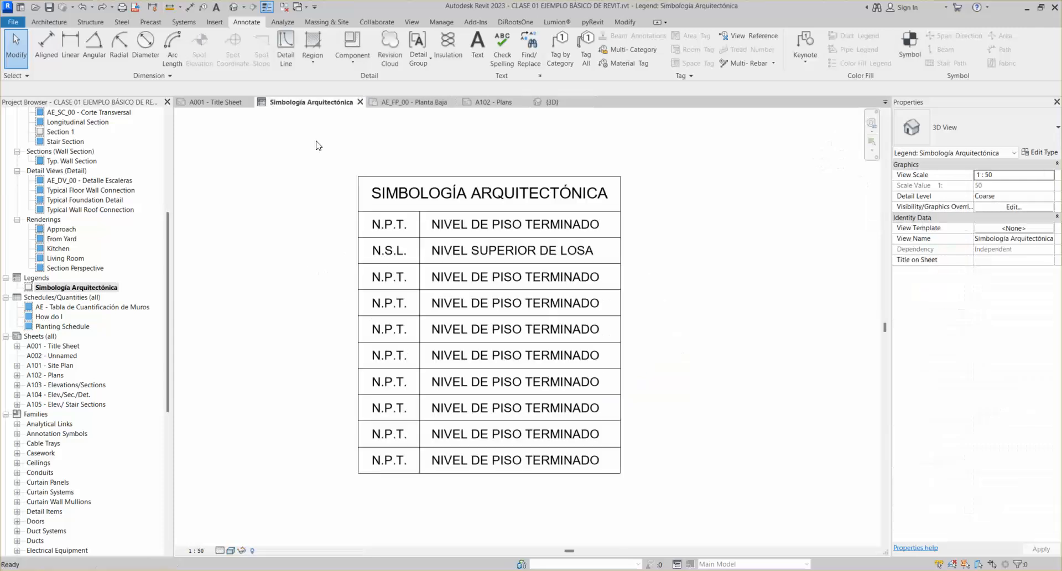
scroll(505, 255, "down", 1)
middle_click_drag(481, 252, 523, 243)
scroll(534, 245, "up", 1)
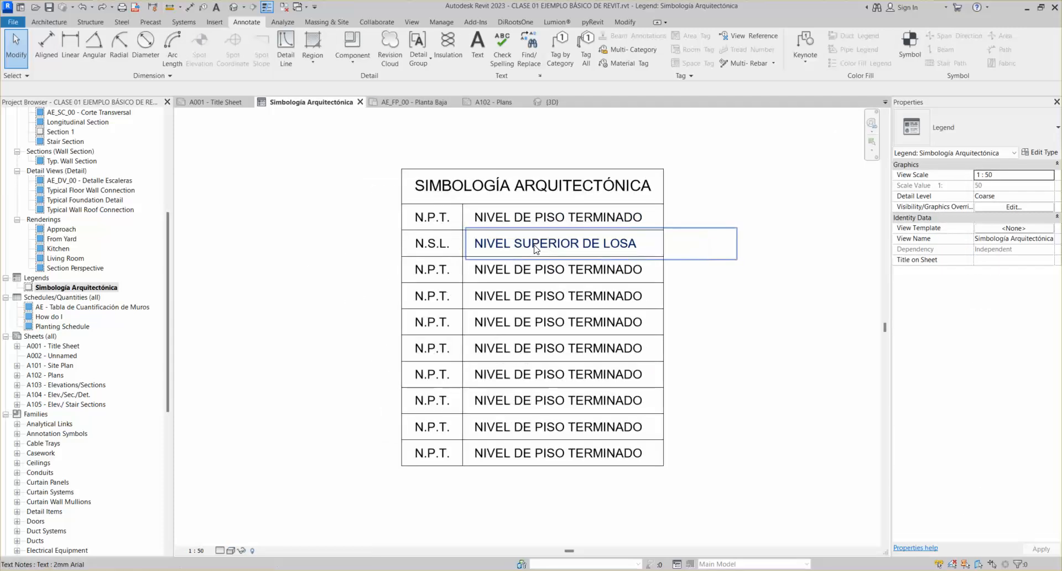
scroll(508, 197, "down", 1)
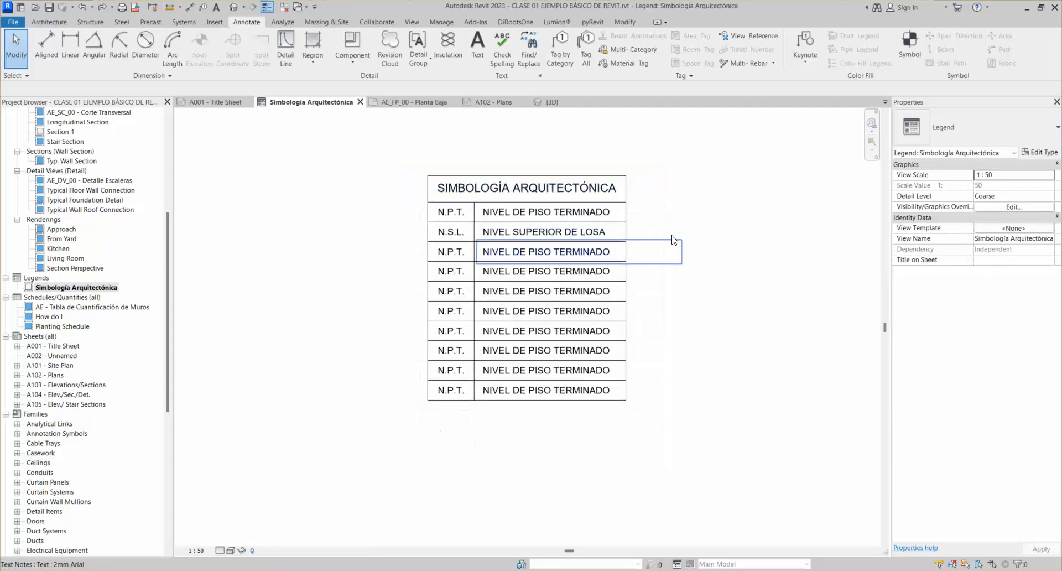
left_click(678, 209)
left_click(327, 235)
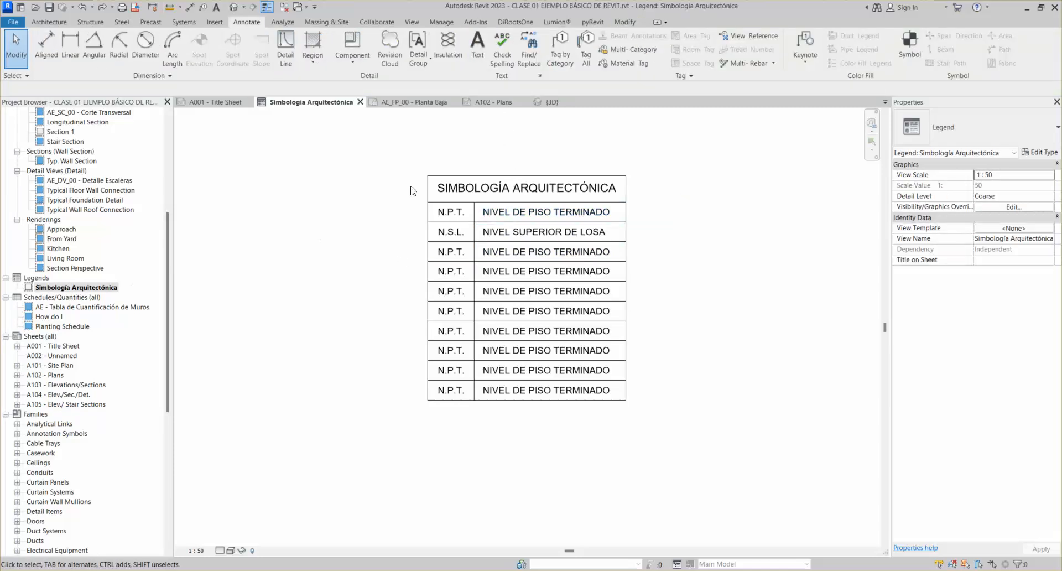
Go to sheet A102 - Plans and pick the Simbología Arquitectónica legend in the Project Browser
left_click(492, 101)
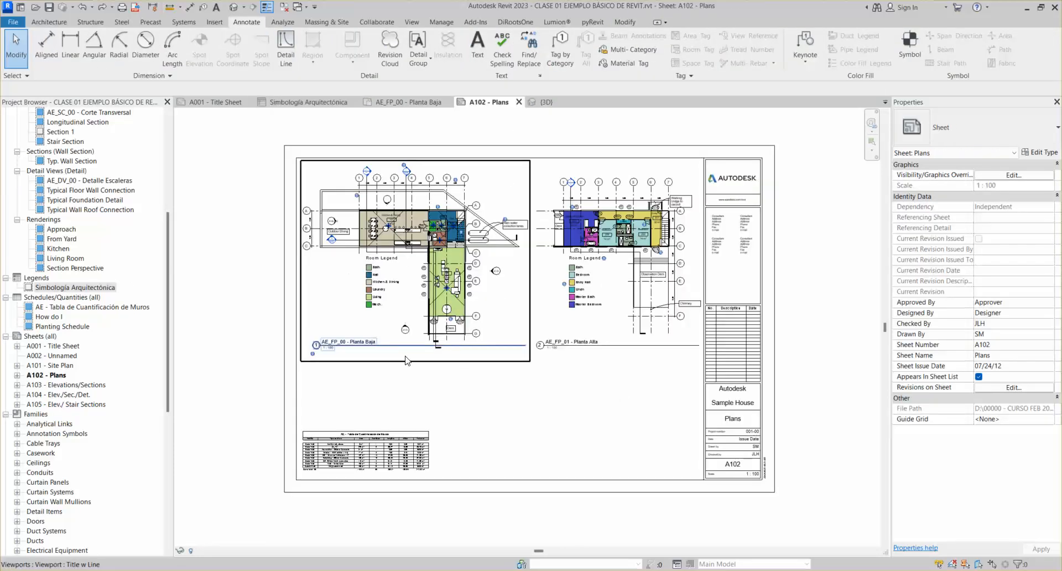
scroll(323, 478, "up", 5)
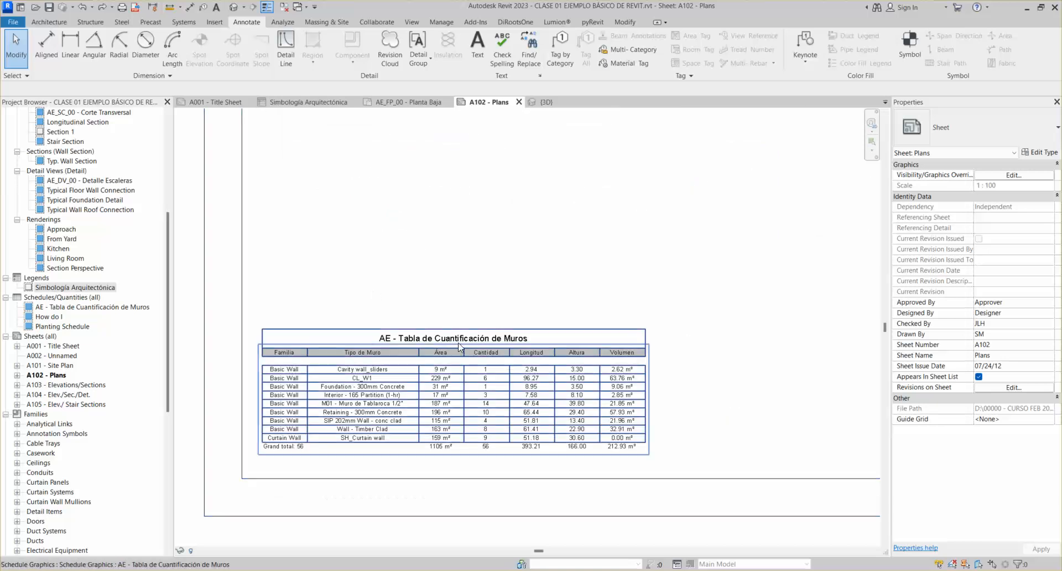
scroll(438, 306, "down", 5)
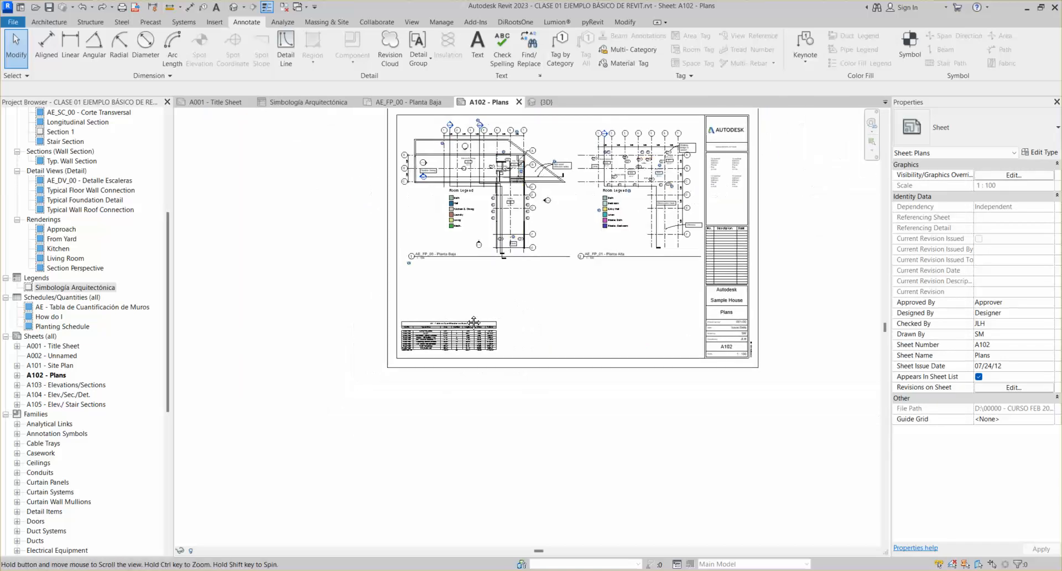
scroll(438, 306, "up", 3)
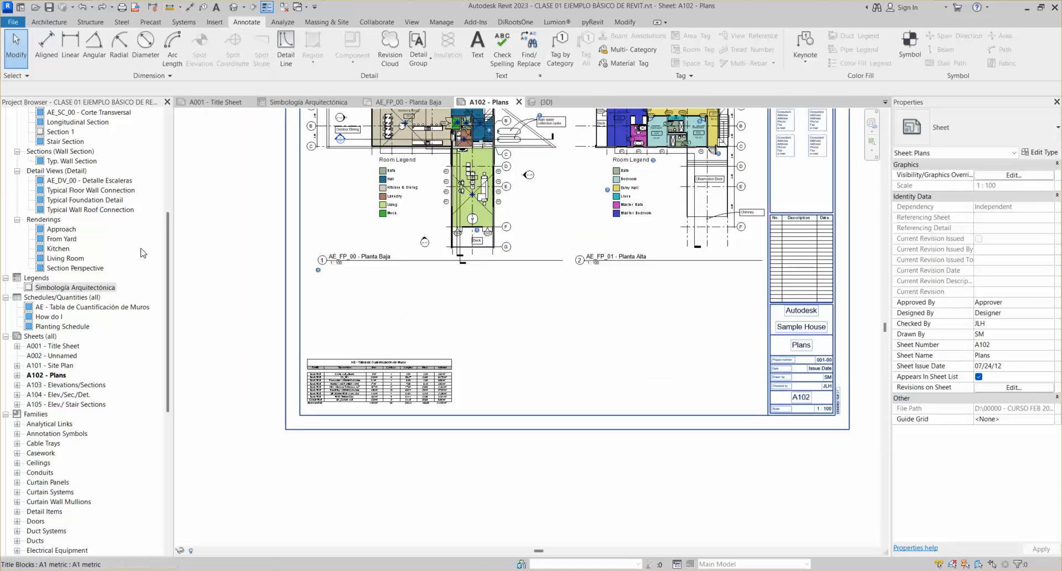
left_click(50, 288)
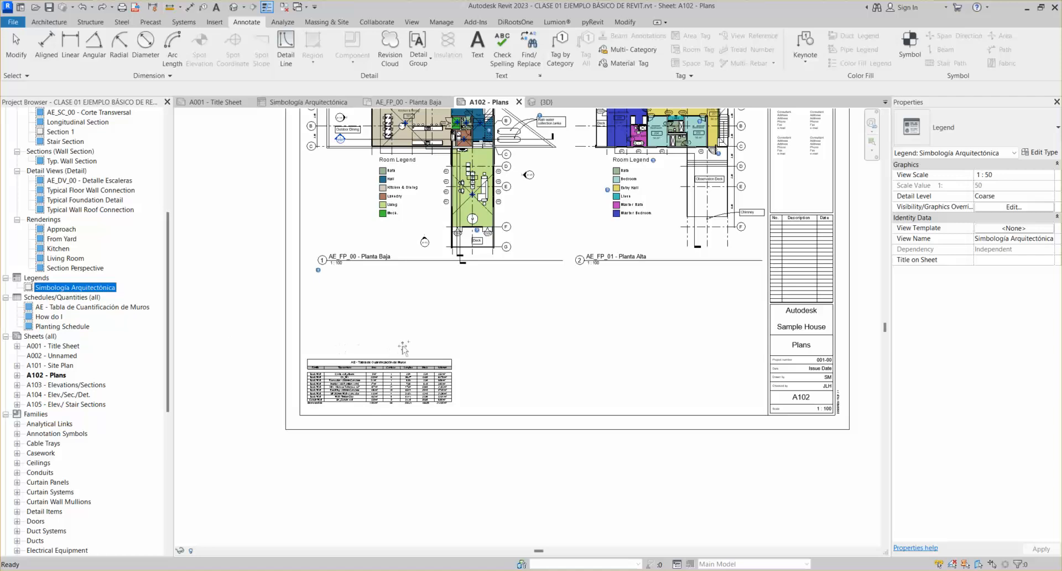
Place the legend on sheet A102 below the upper floor plan with the No Title viewport type
left_click_drag(631, 370, 632, 370)
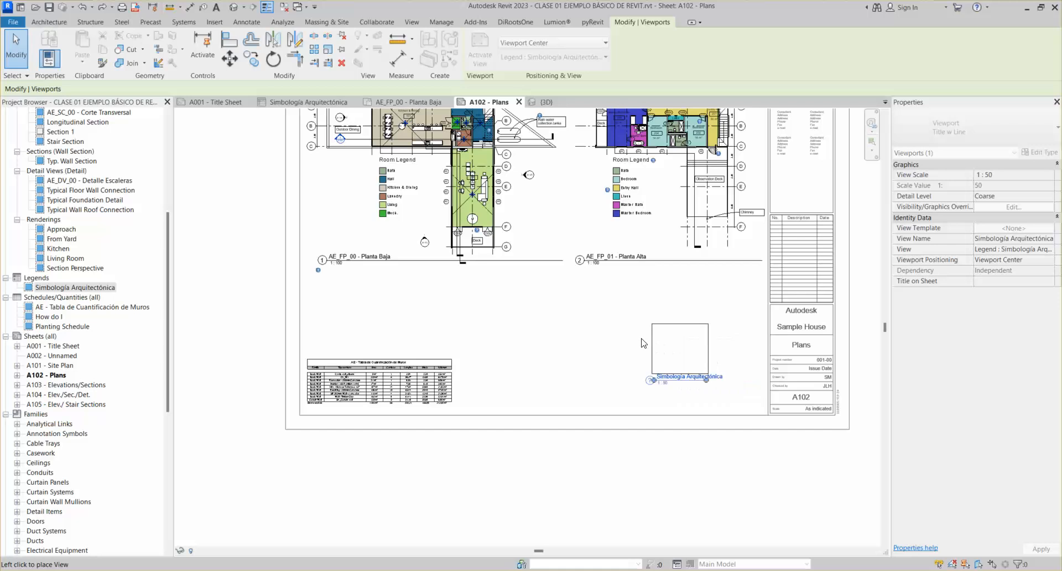
left_click(559, 310)
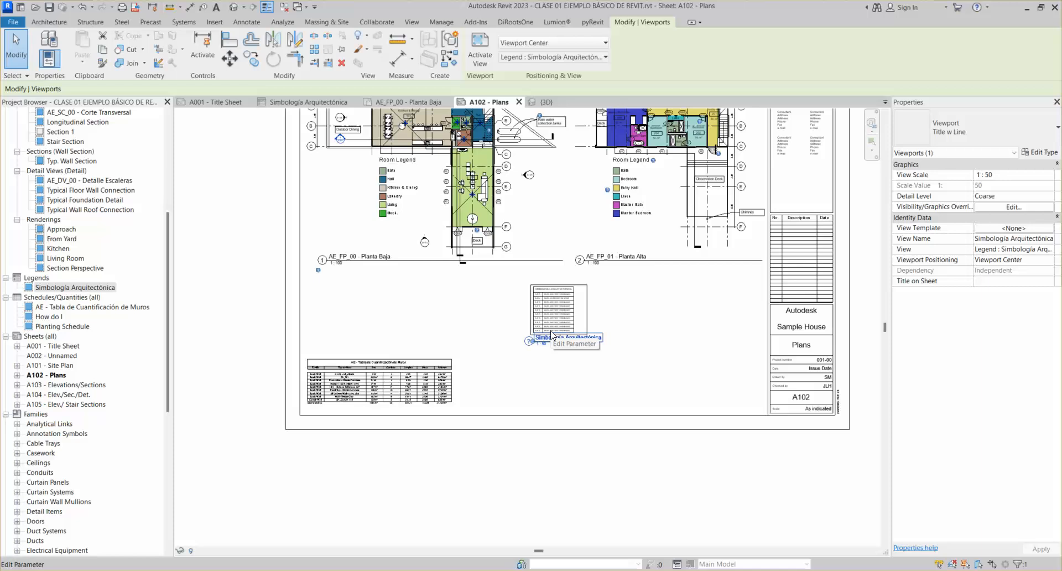
left_click(950, 128)
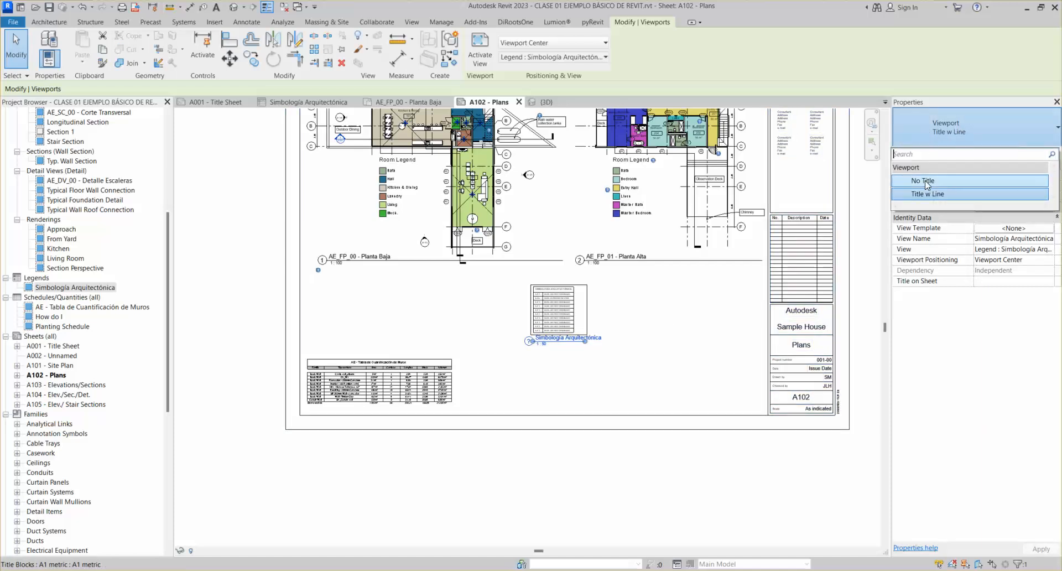
left_click(925, 180)
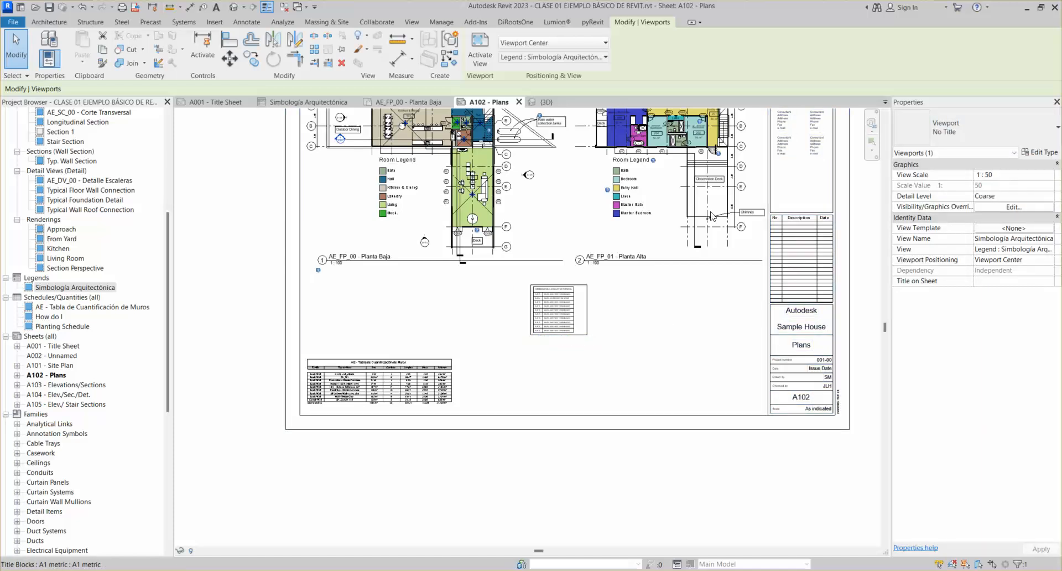
left_click(633, 332)
Move the legend viewport beside the title block, then left into open sheet space
scroll(552, 319, "up", 3)
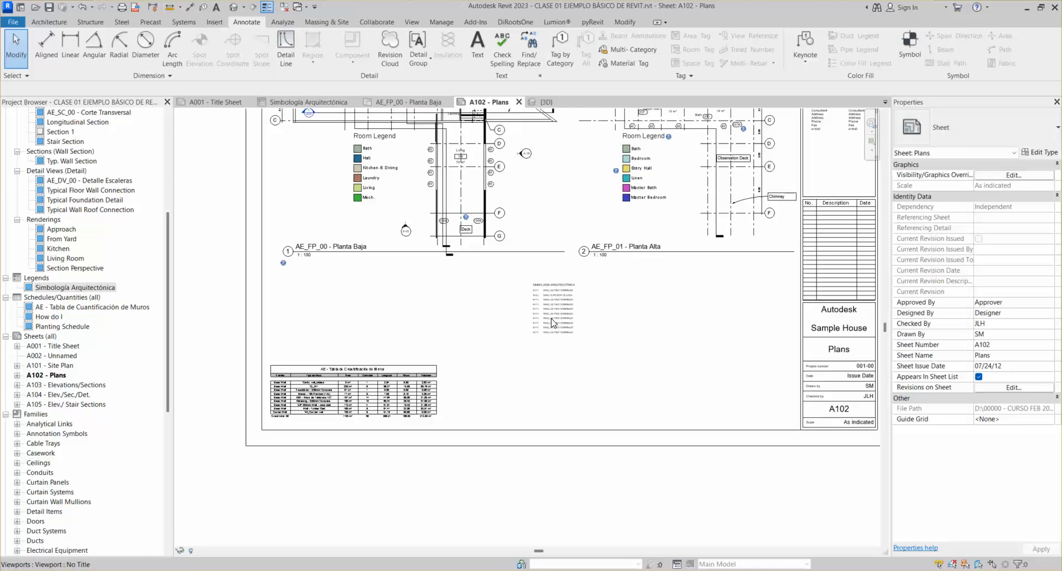
left_click(578, 332)
scroll(578, 326, "down", 3)
left_click_drag(608, 335, 818, 423)
scroll(810, 397, "up", 2)
scroll(810, 397, "down", 3)
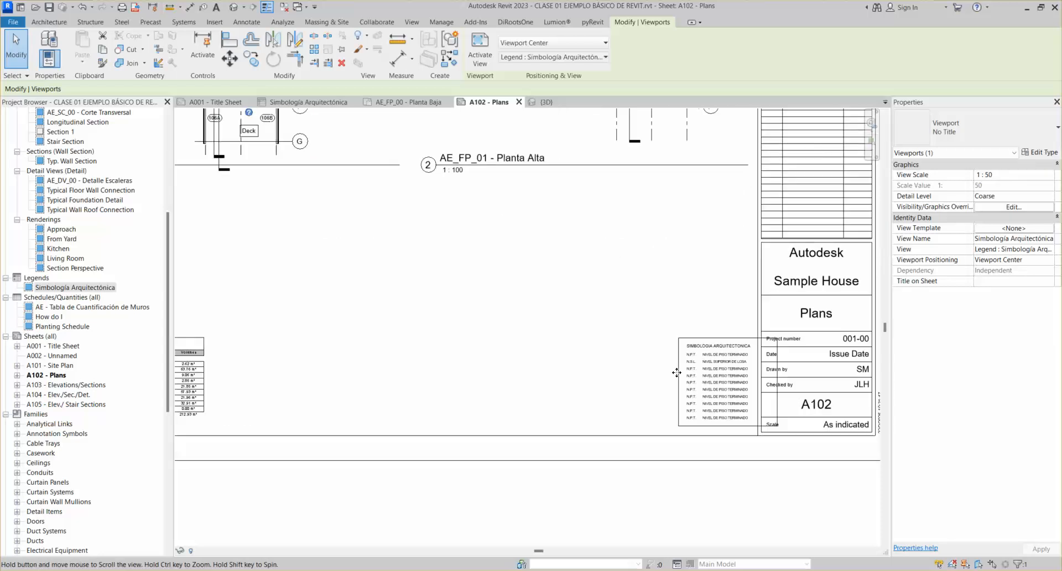
left_click_drag(686, 370, 491, 349)
scroll(491, 350, "up", 4)
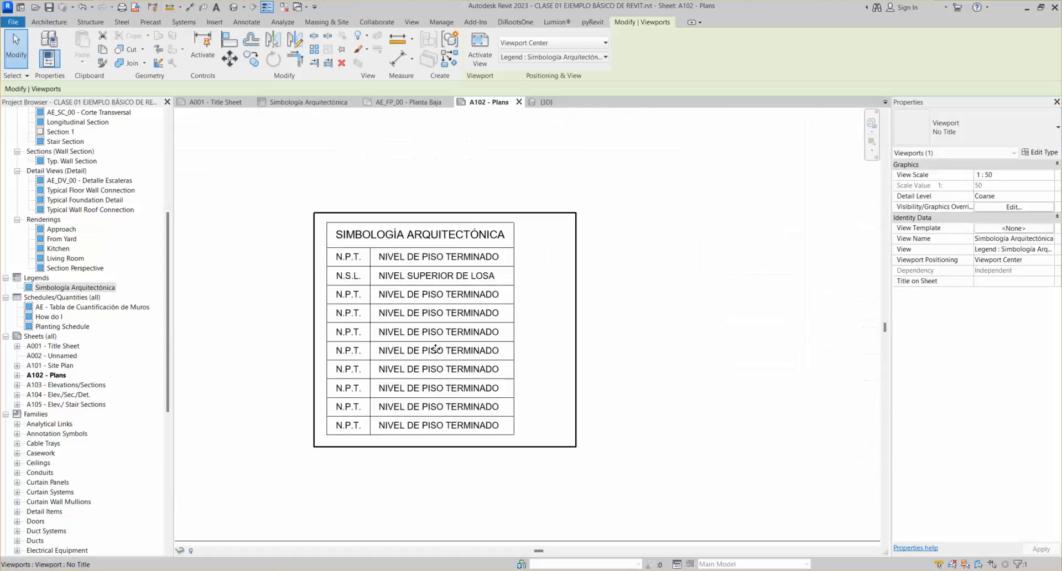
Activate the legend view, undo an accidental text note move, and return to the sheet
double_click(432, 348)
left_click_drag(528, 390, 631, 498)
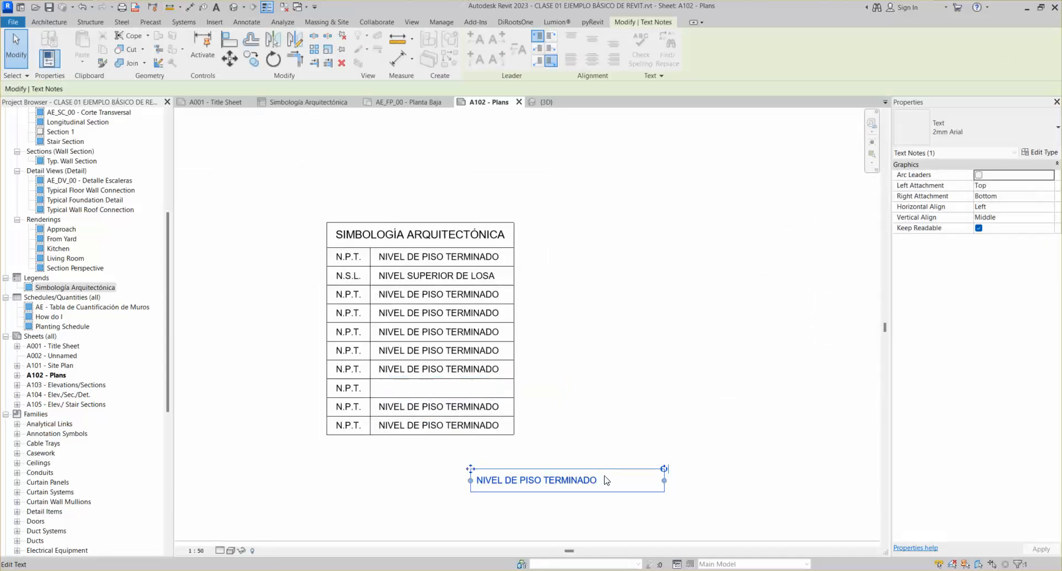
key("ctrl+z")
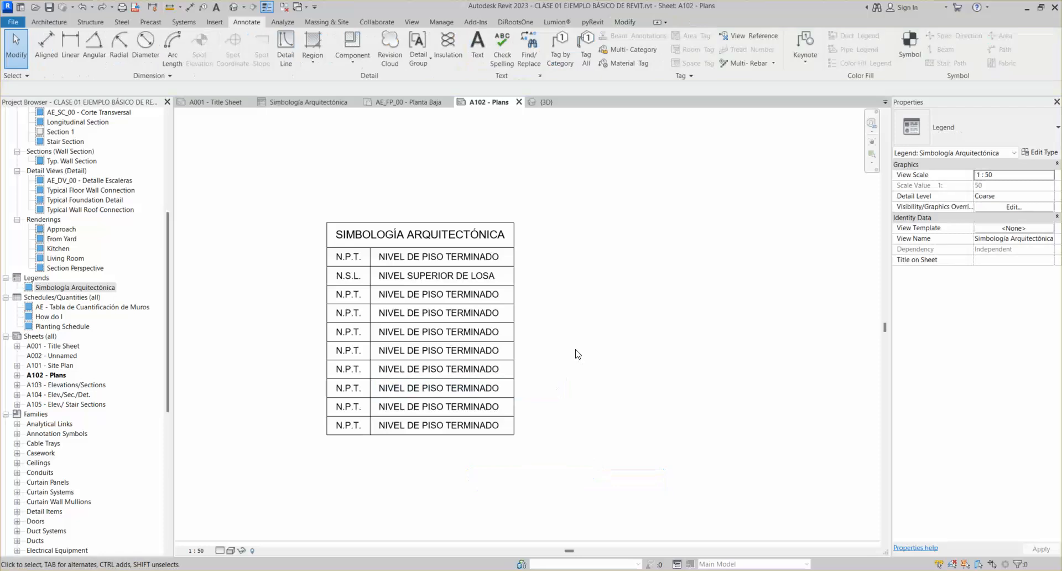
left_click(560, 317)
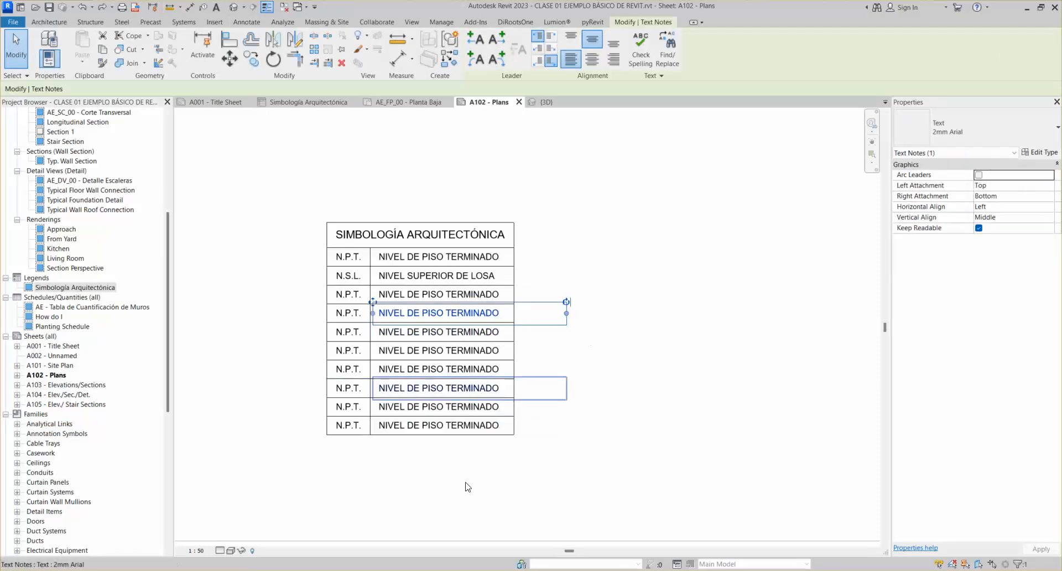
double_click(526, 476)
Select the legend viewport, then activate and deactivate the legend view again
scroll(526, 476, "down", 3)
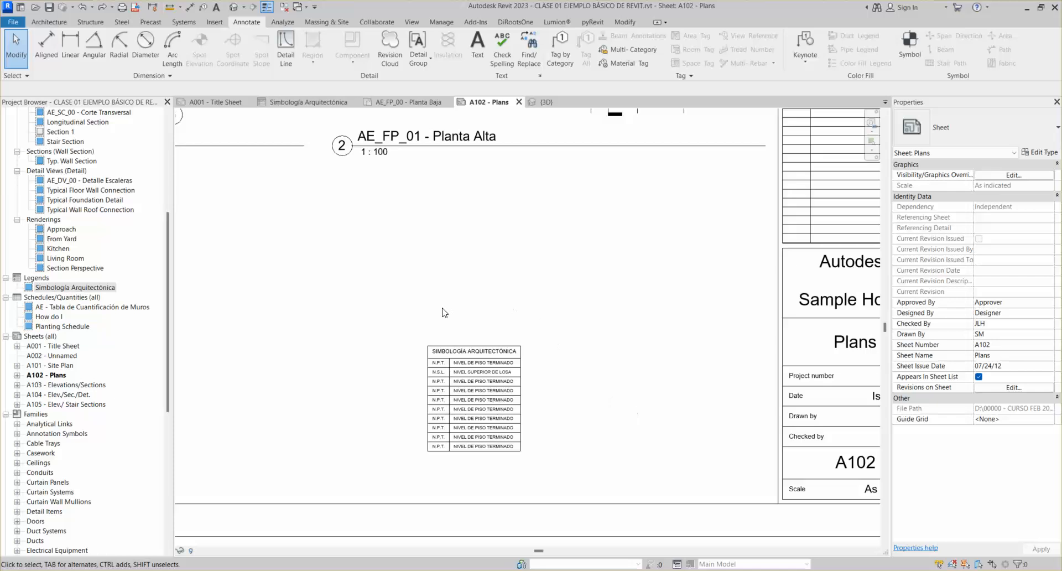
scroll(443, 313, "down", 2)
left_click(502, 338)
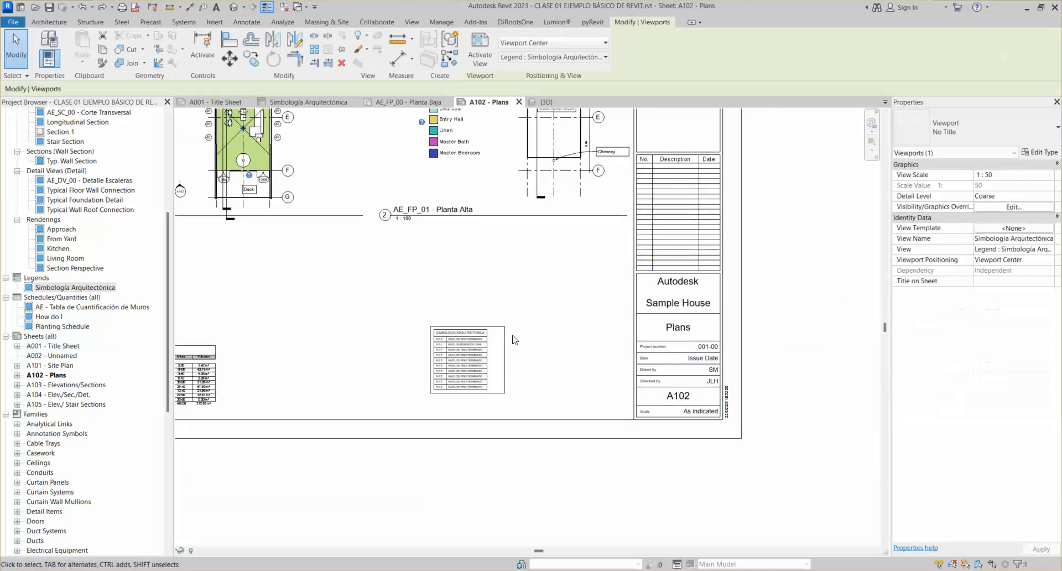
scroll(484, 341, "up", 5)
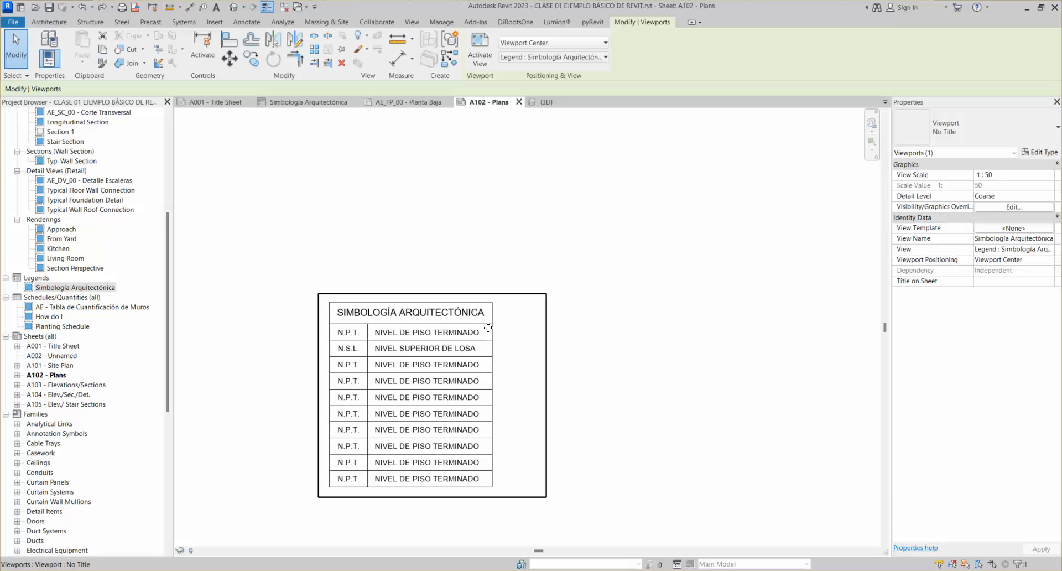
double_click(489, 373)
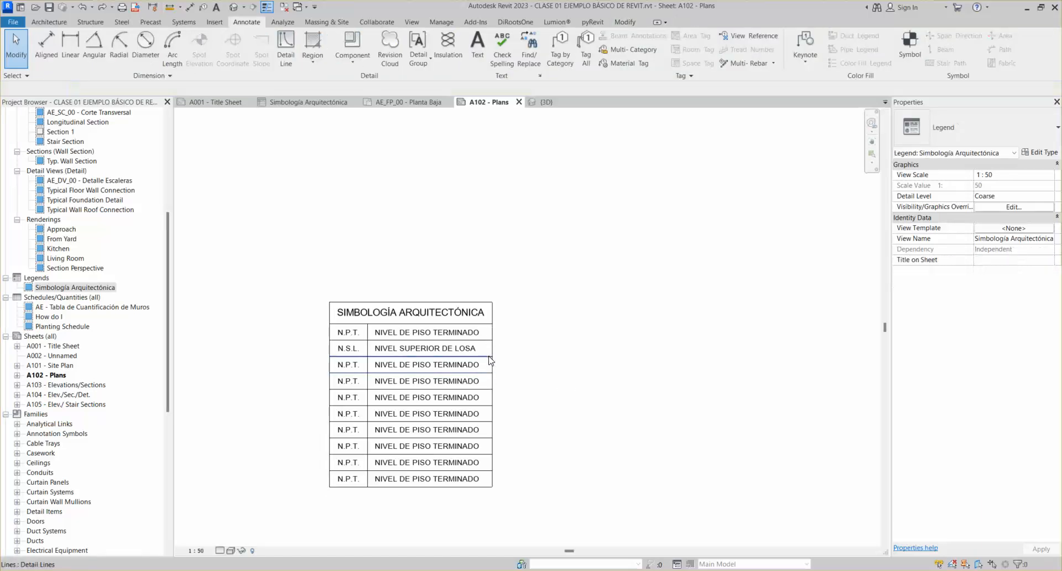
scroll(489, 357, "down", 2)
scroll(491, 337, "down", 2)
double_click(506, 447)
scroll(495, 426, "down", 2)
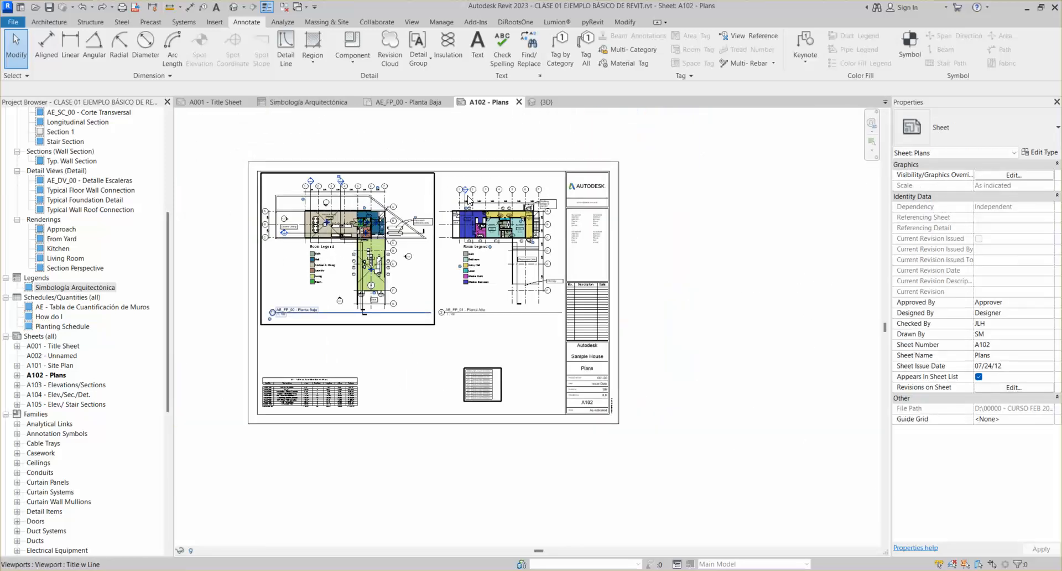
Move the legend viewport up and left below the upper plan's title and activate it
scroll(467, 373, "up", 2)
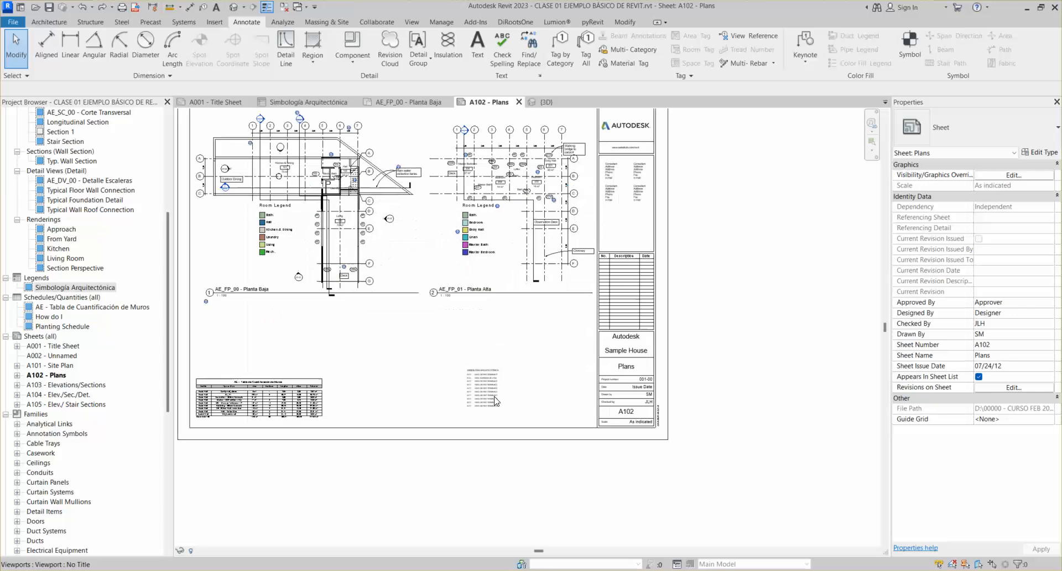
left_click(495, 400)
left_click_drag(494, 400, 418, 348)
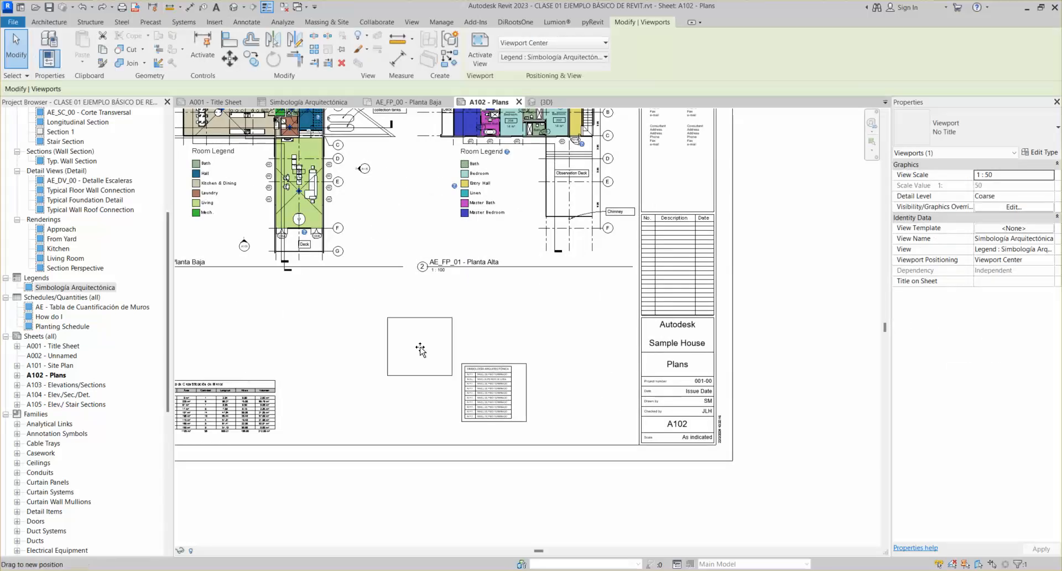
double_click(418, 348)
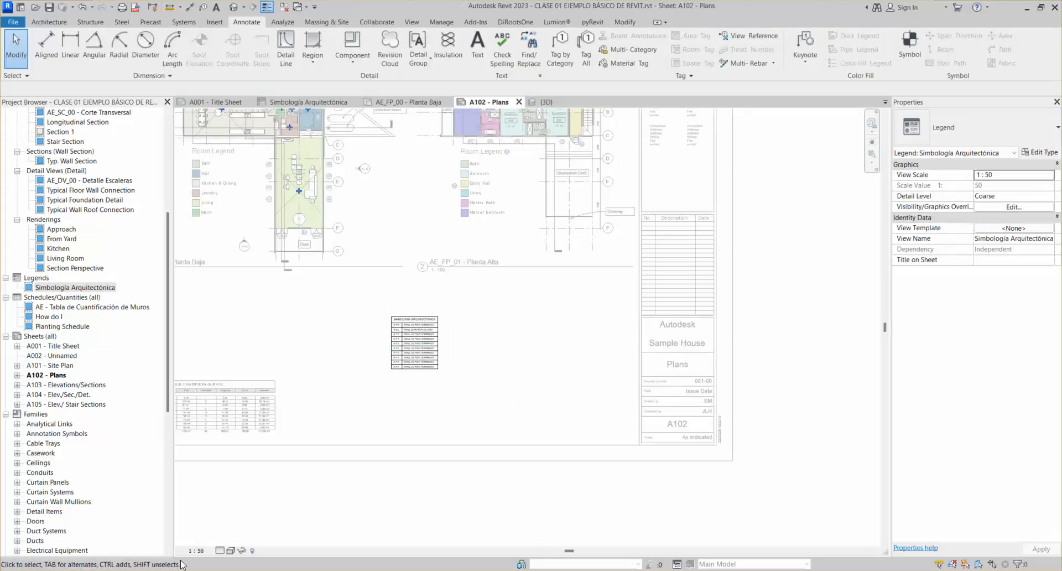
left_click(195, 550)
Try 1:100, 1:500 and 1:20 view scales on the legend, settling on 1 : 50
left_click(224, 482)
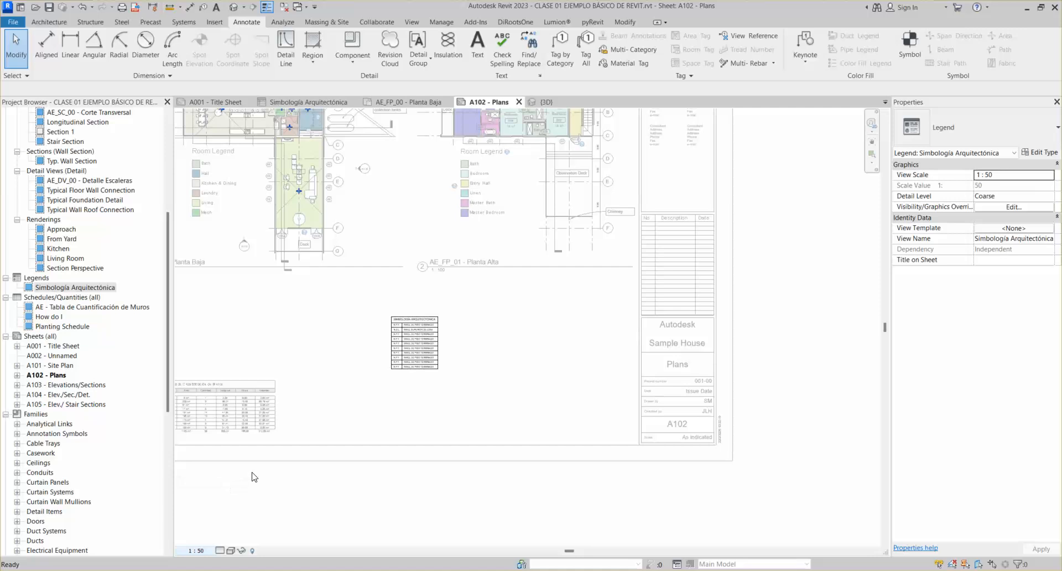
scroll(403, 355, "up", 6)
scroll(402, 357, "up", 2)
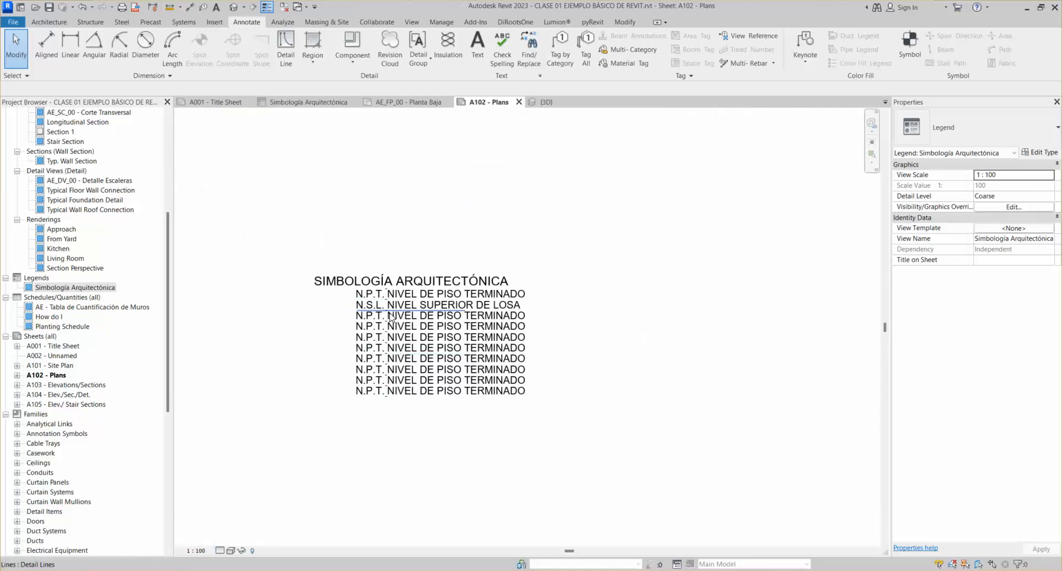
scroll(384, 311, "up", 3)
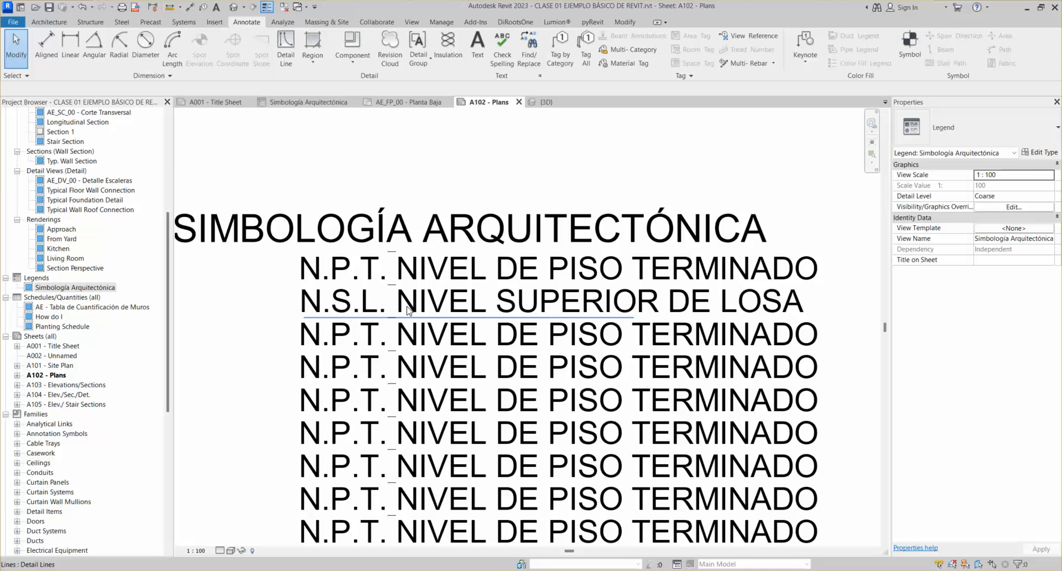
scroll(395, 269, "up", 2)
scroll(395, 269, "down", 5)
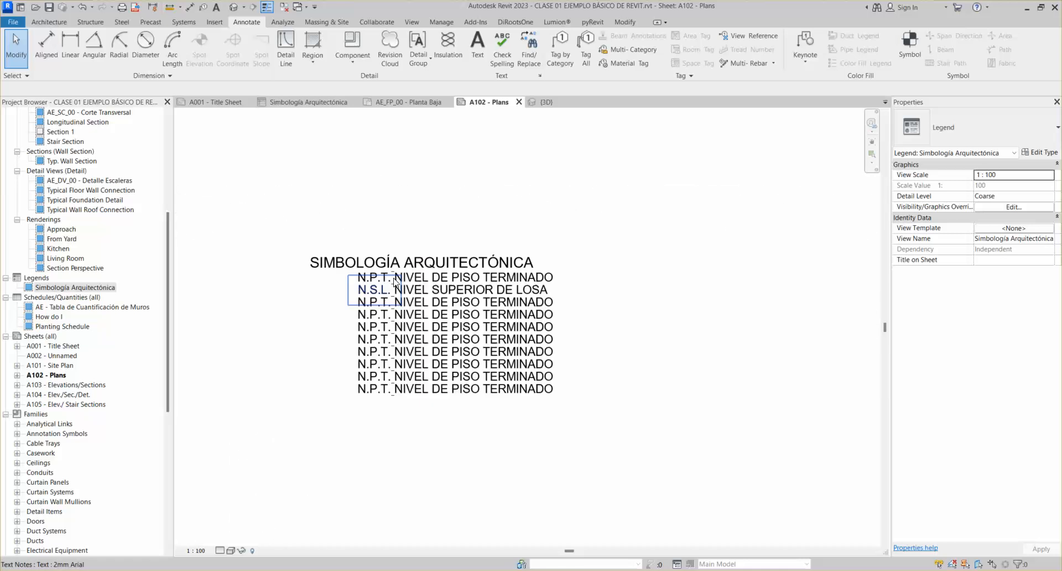
left_click(196, 551)
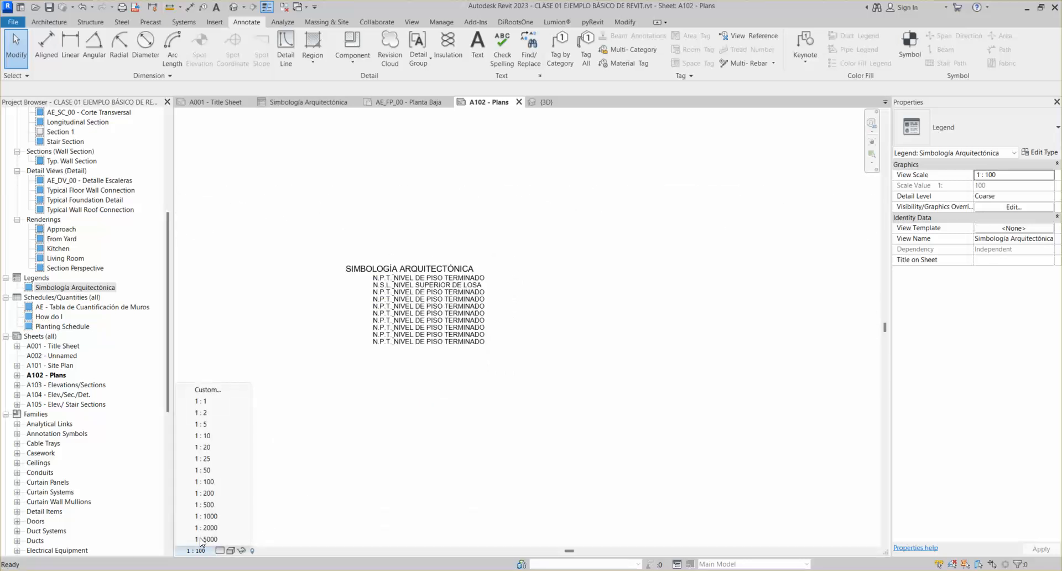
left_click(211, 504)
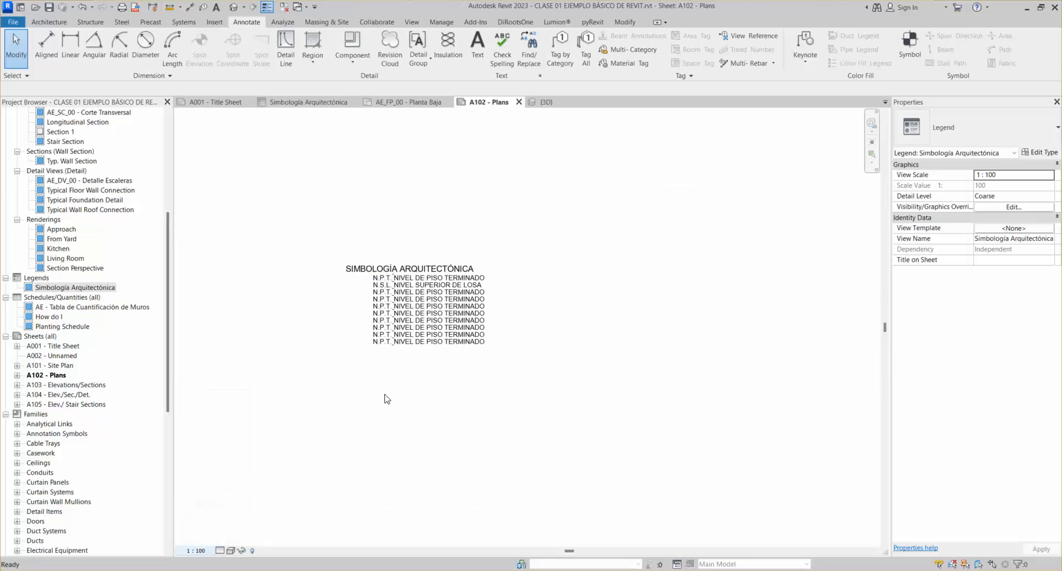
left_click(195, 549)
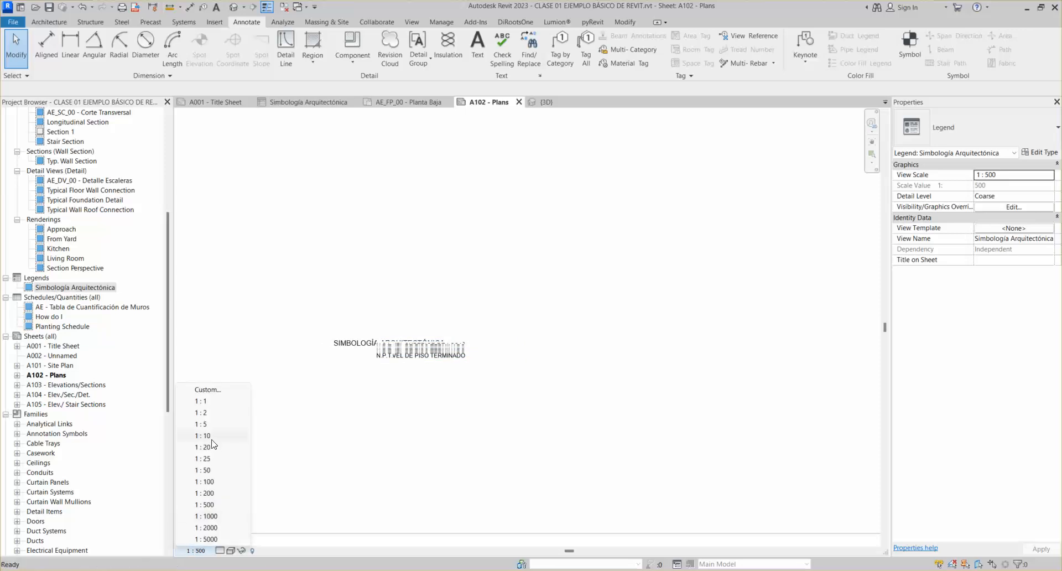
left_click(204, 447)
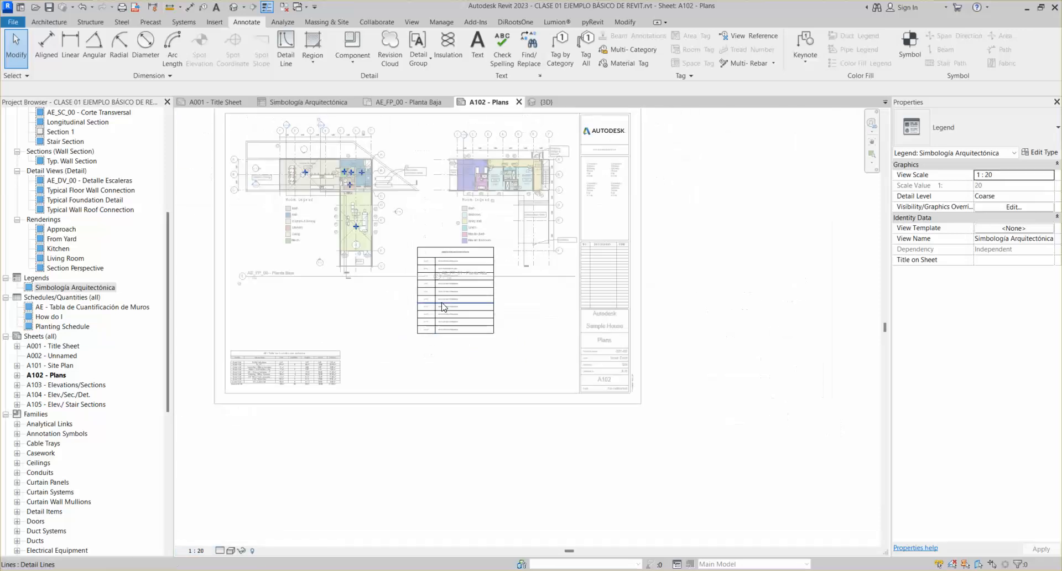
scroll(448, 293, "up", 6)
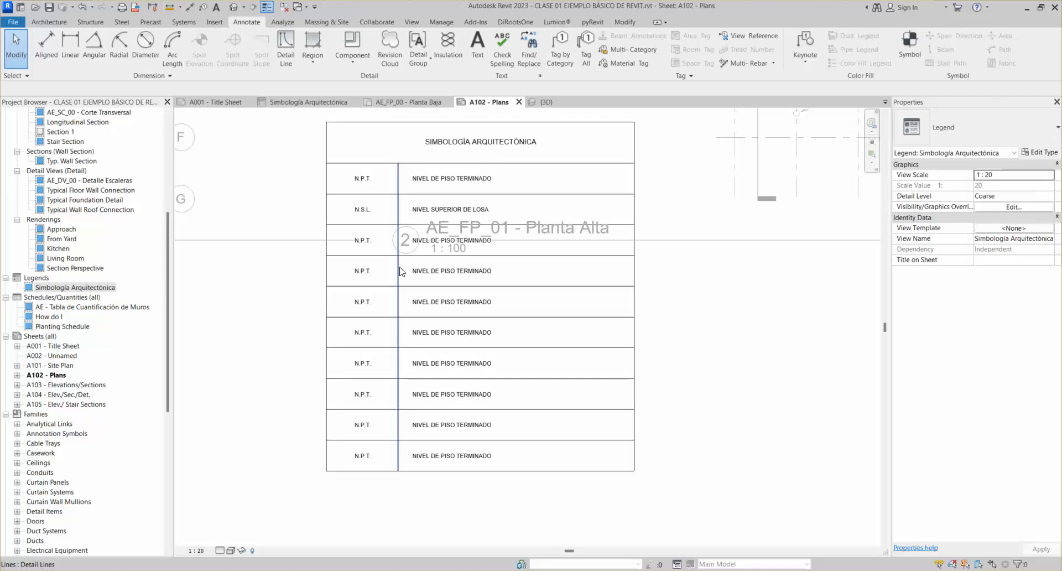
key("ctrl+z")
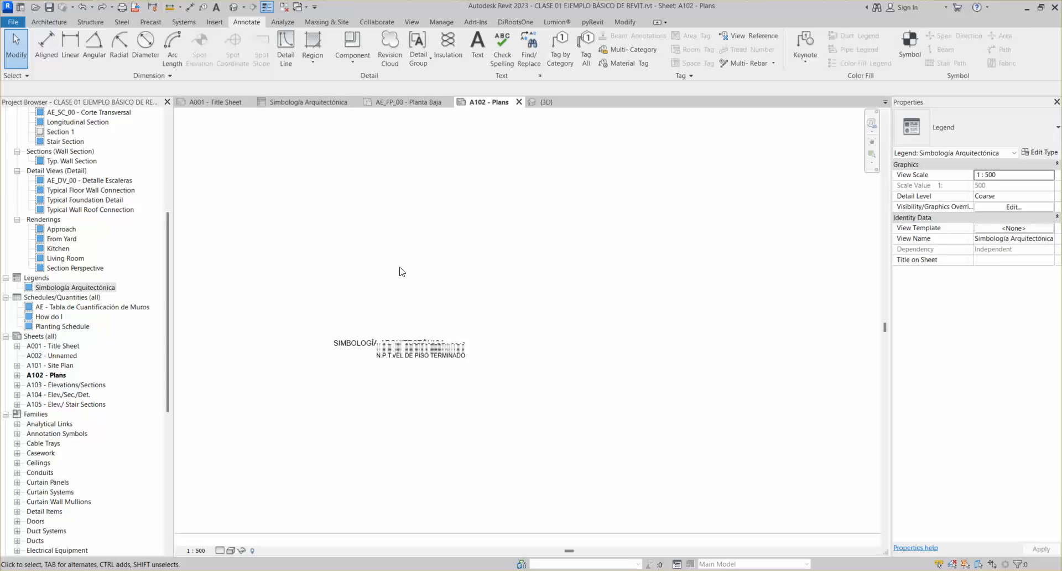
key("ctrl+z")
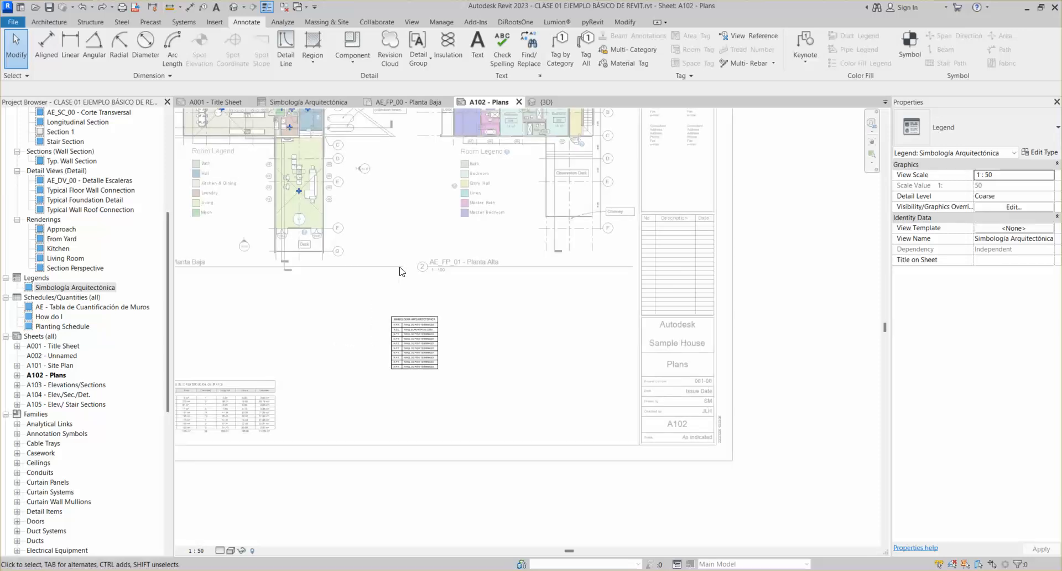
Move the legend viewport right beside the wall quantities table, fine-tuning its position with arrow keys
left_click(487, 394)
left_click(414, 346)
scroll(414, 347, "up", 4)
left_click_drag(417, 348, 433, 436)
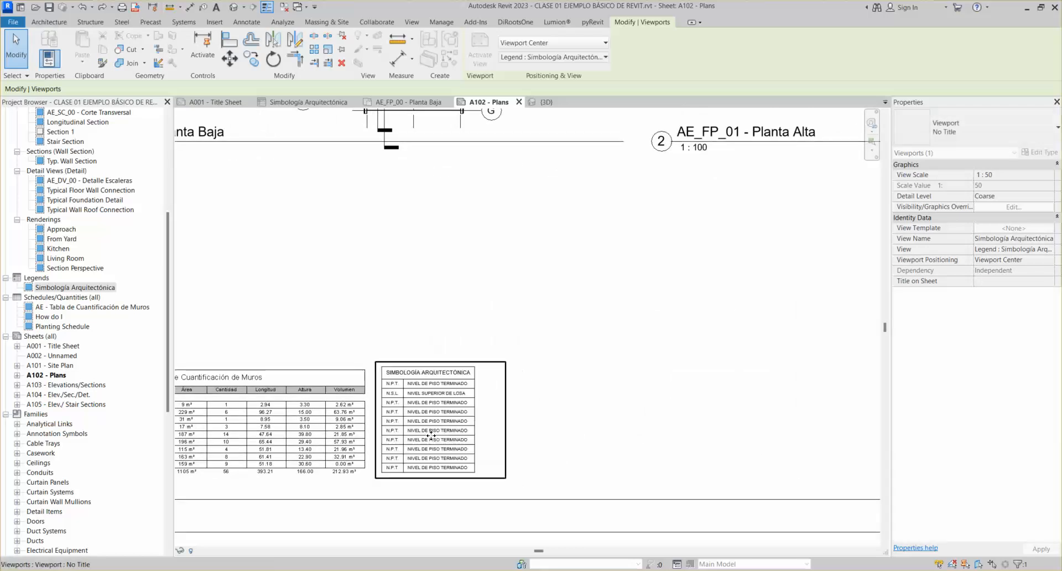
key("Down")
key("Left")
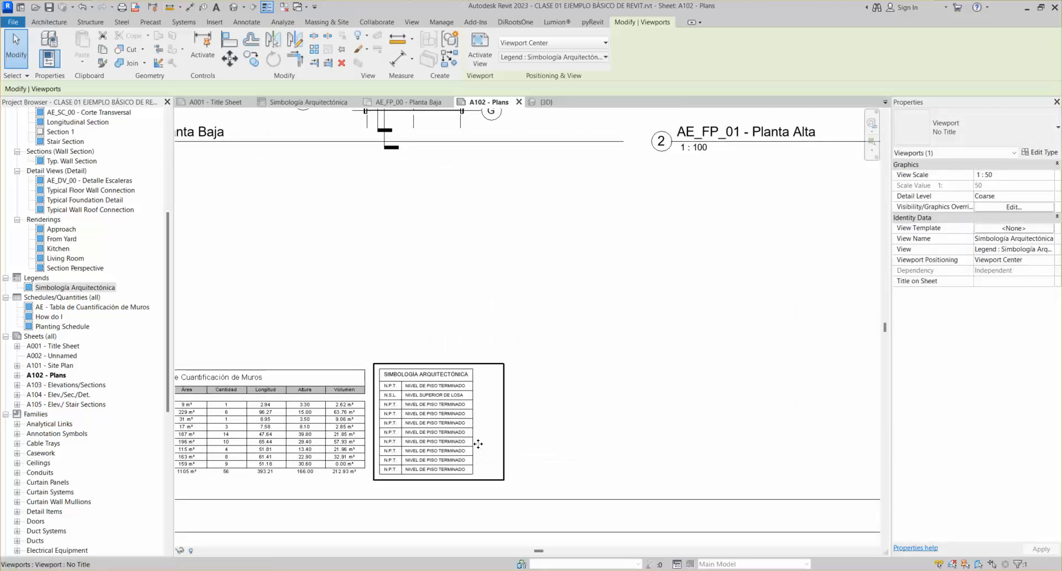
key("Down")
key("Up")
left_click(647, 367)
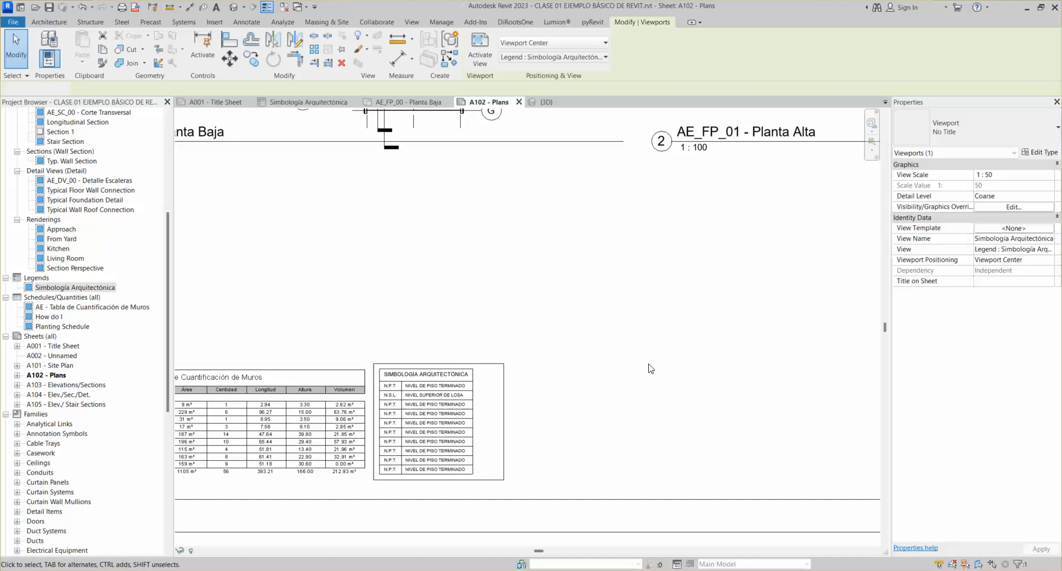
scroll(562, 337, "down", 2)
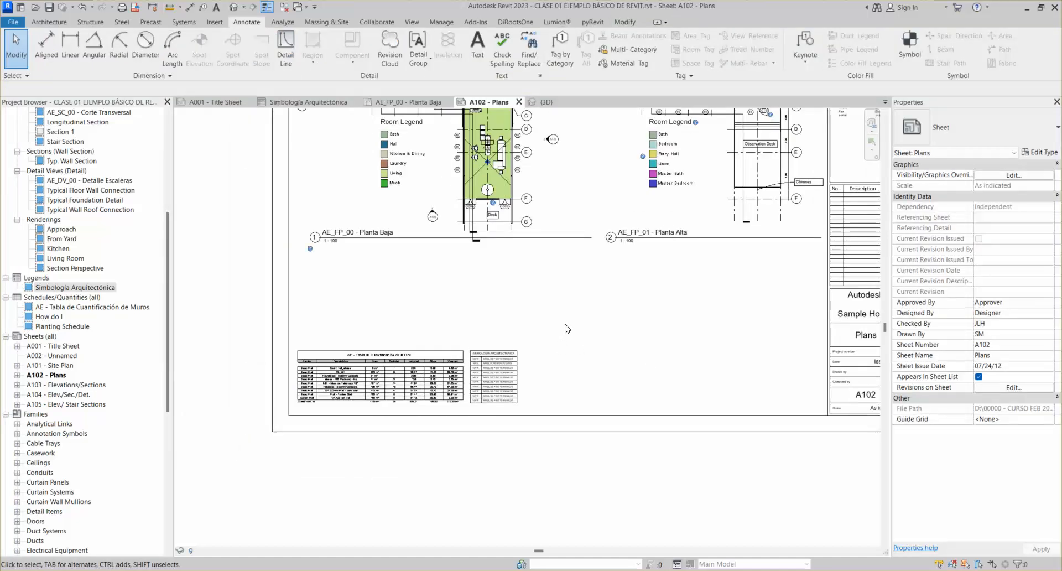
middle_click(565, 327)
middle_click(565, 326)
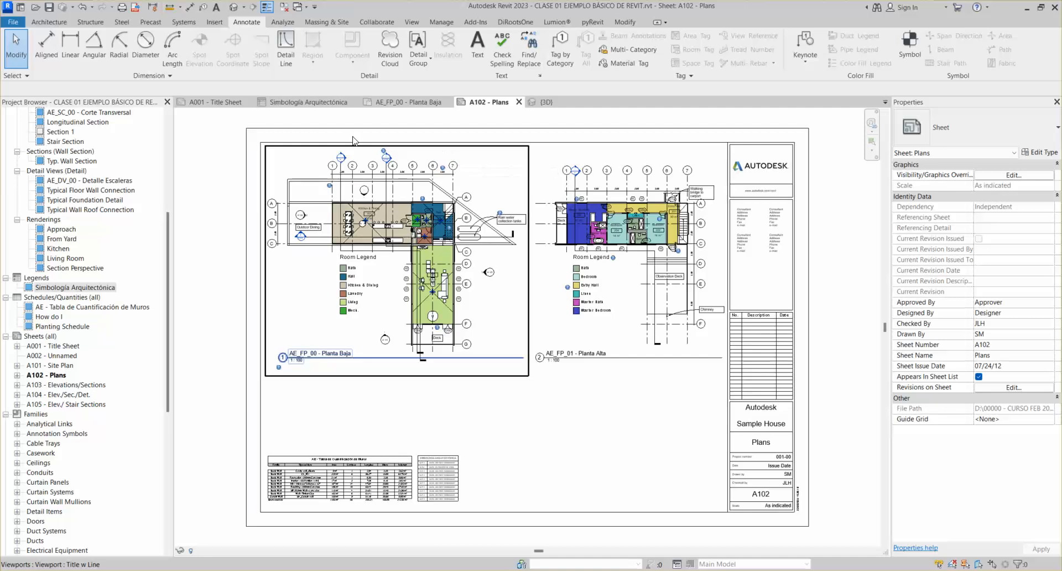
Reopen the Simbología Arquitectónica legend view and inspect the table's top and left border lines
left_click(292, 103)
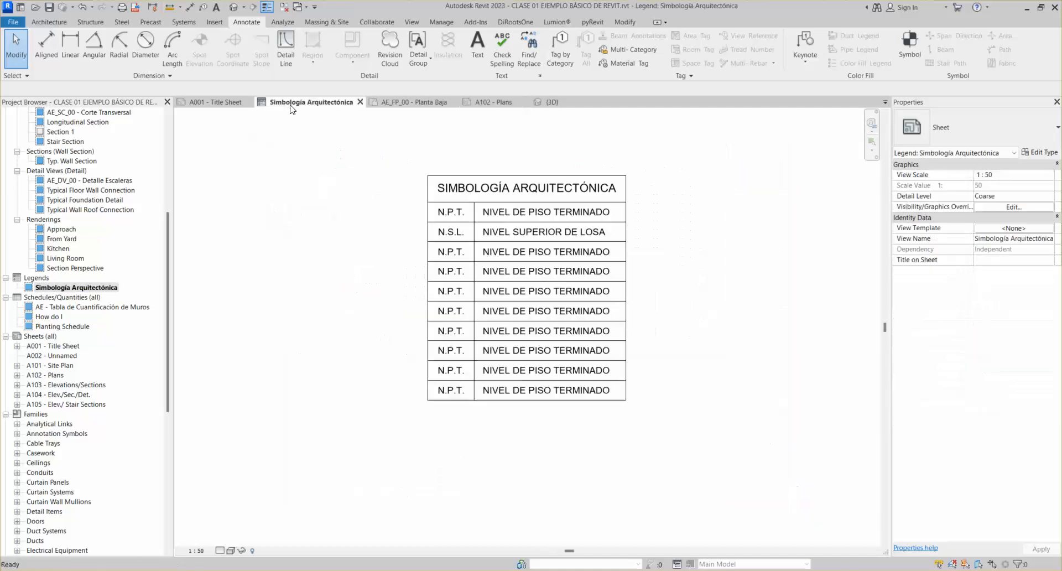
scroll(555, 256, "up", 2)
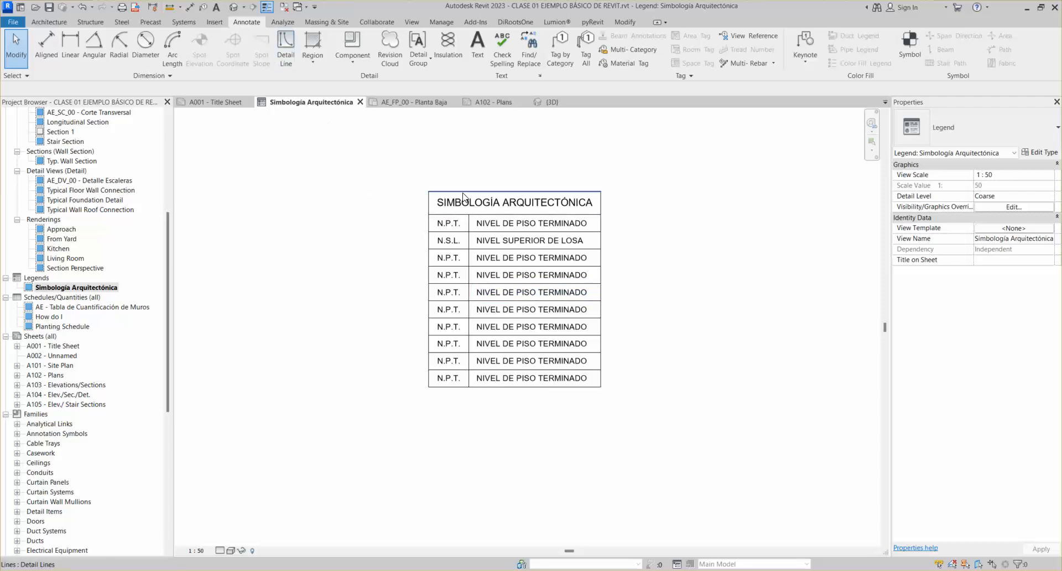
left_click(442, 191)
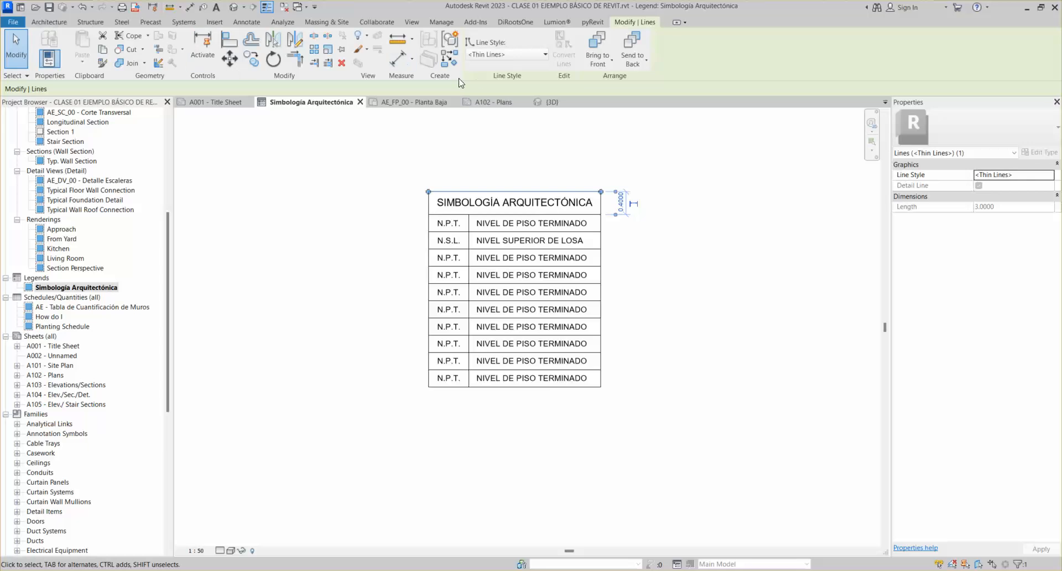
left_click(446, 183)
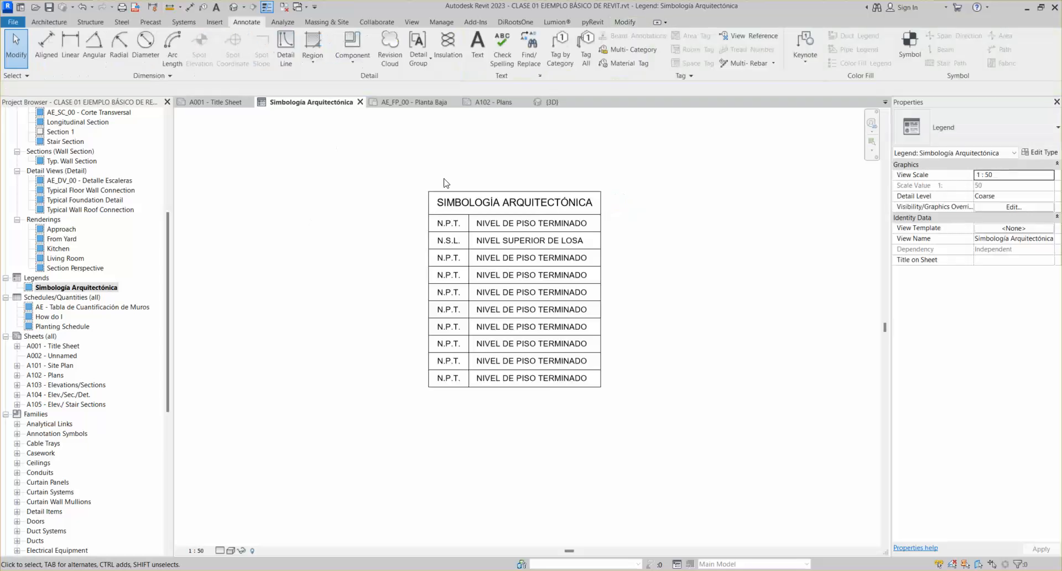
left_click(622, 23)
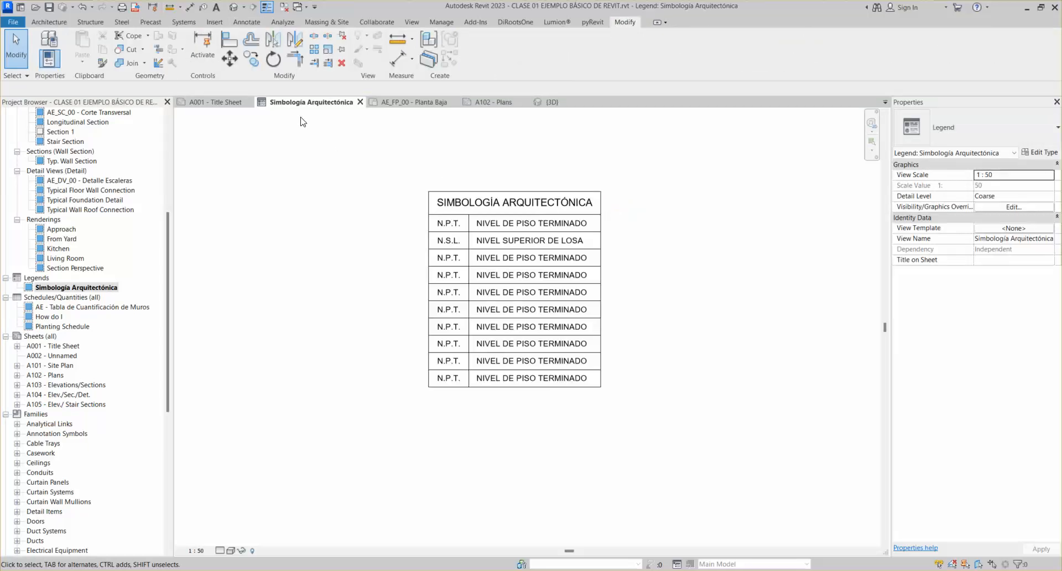
left_click(430, 244)
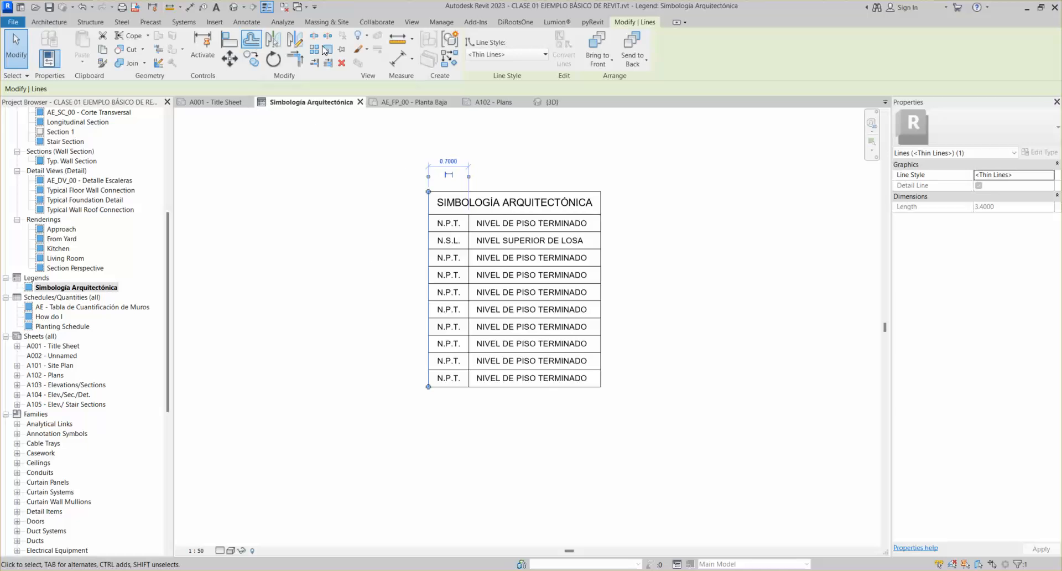
left_click(355, 230)
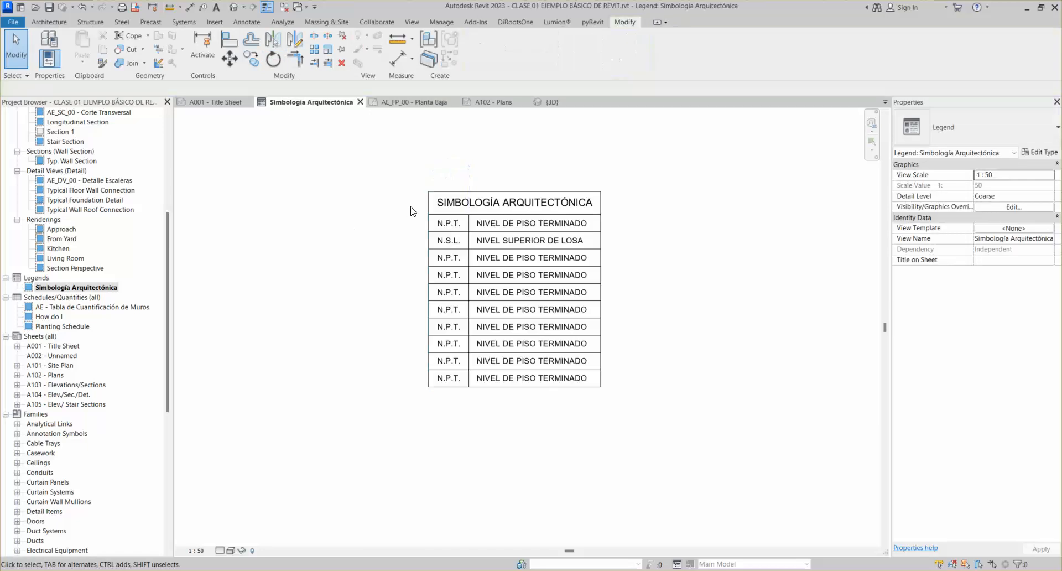
left_click(600, 216)
middle_click_drag(611, 221, 539, 285)
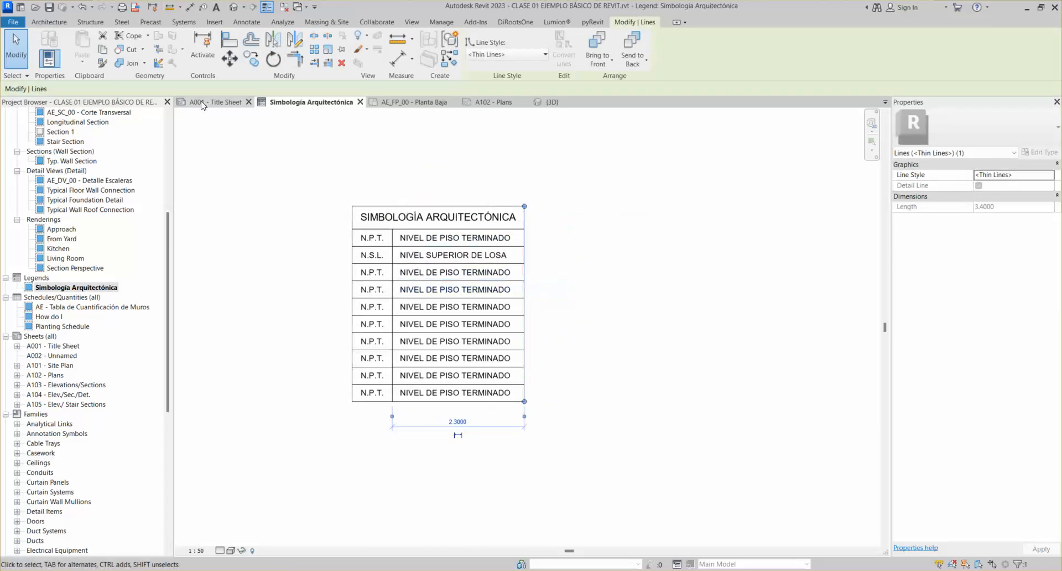
left_click(229, 61)
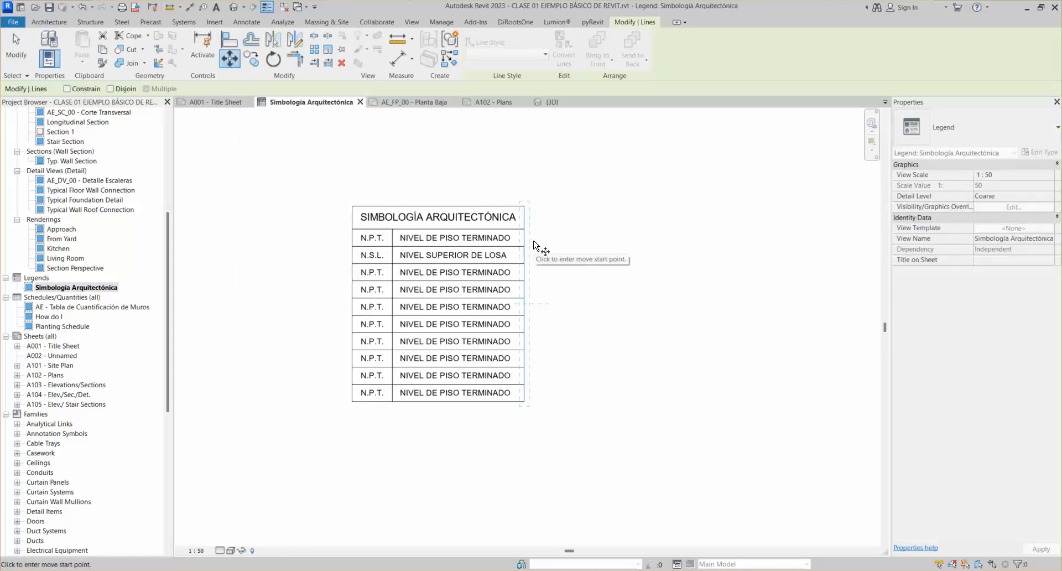
key("Escape")
key("Escape")
scroll(532, 232, "up", 1)
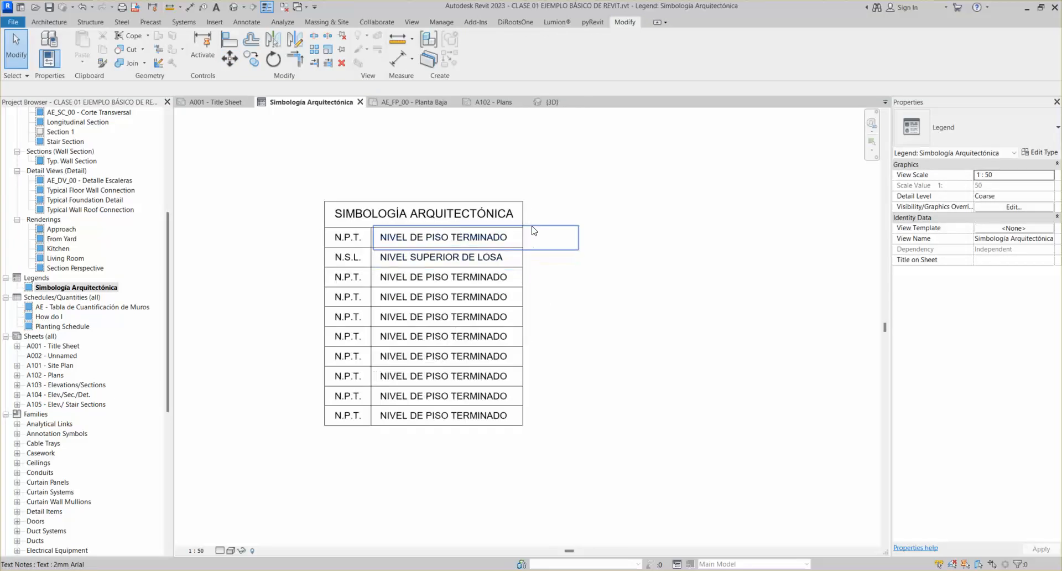
left_click(527, 214)
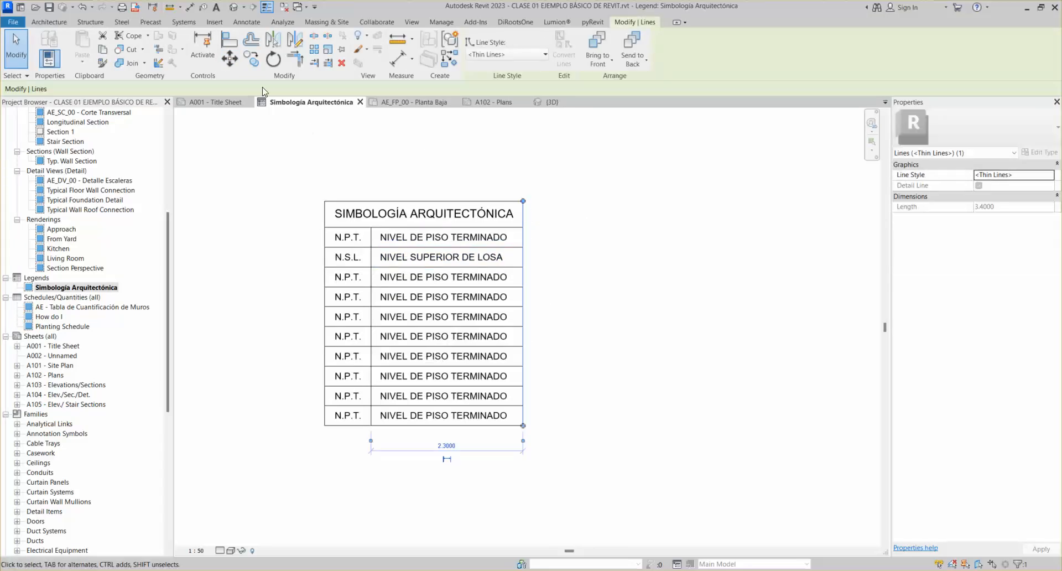
left_click(565, 249)
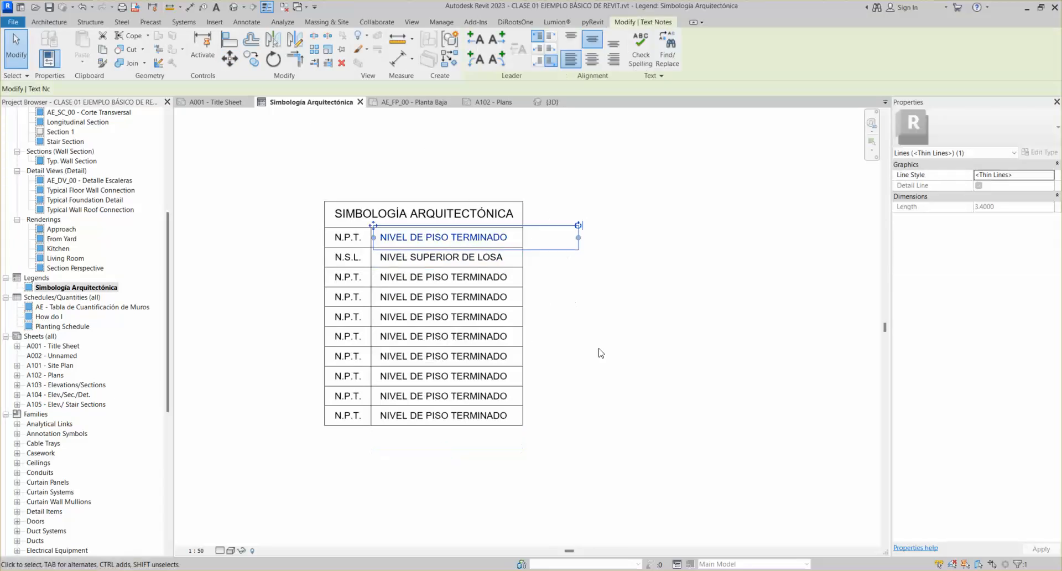
left_click(607, 376)
key("m")
key("v")
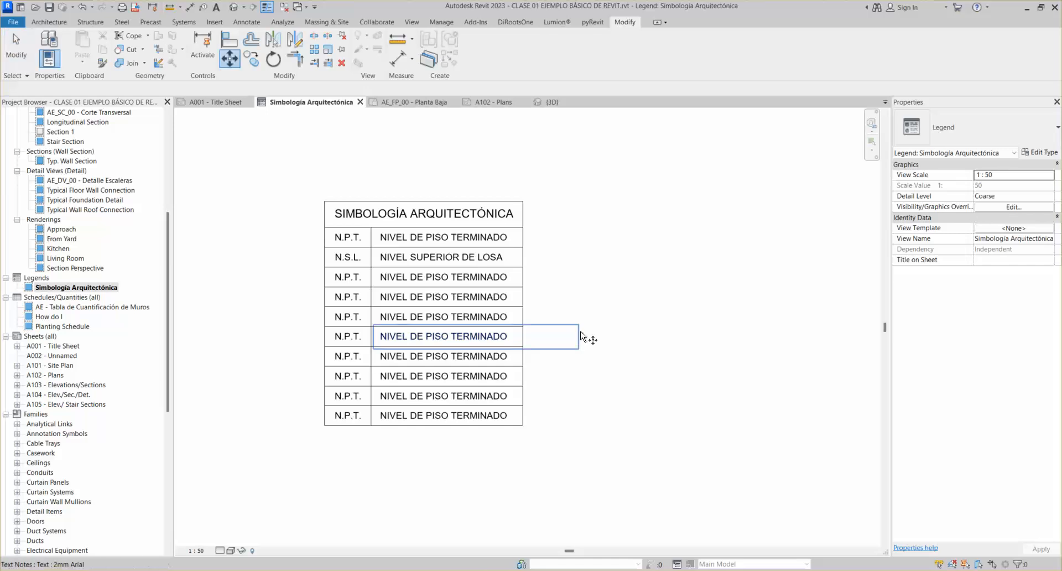
key("Escape")
left_click(522, 219)
key("m")
key("v")
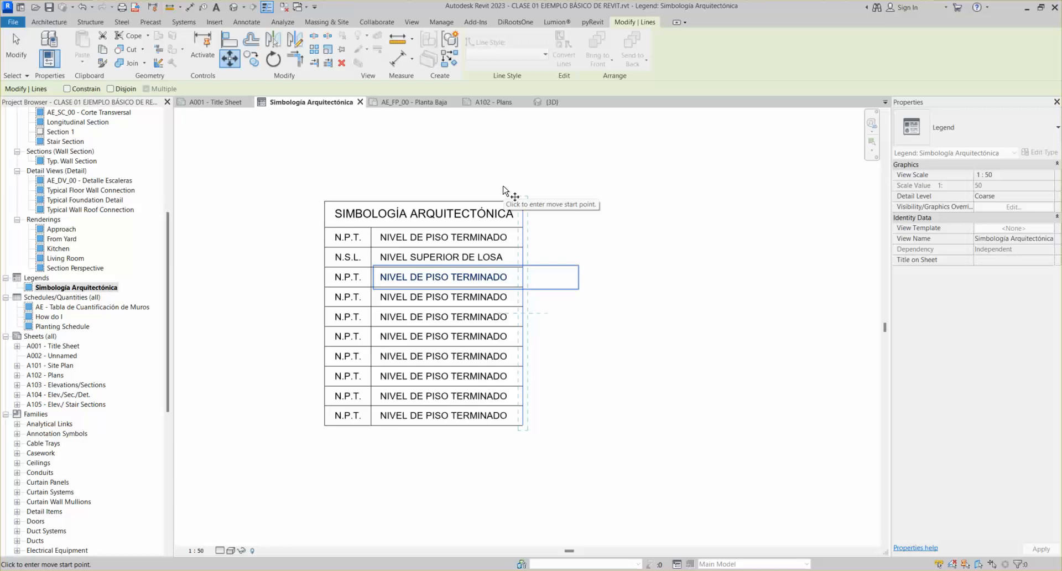
Move the table's right border line 1.5 to the right with MV, widening the description column
key("Escape")
key("Escape")
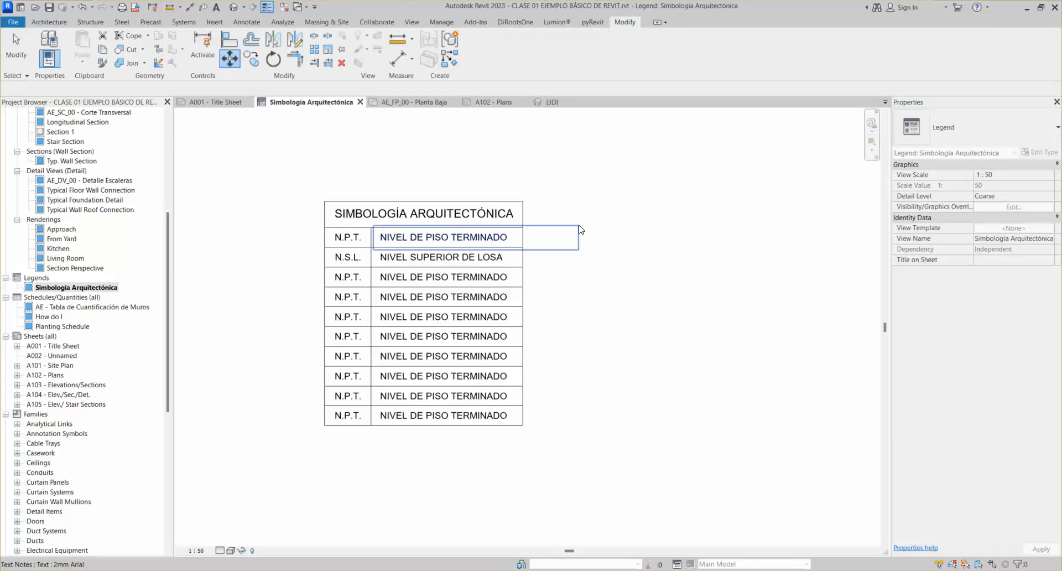
left_click(524, 223)
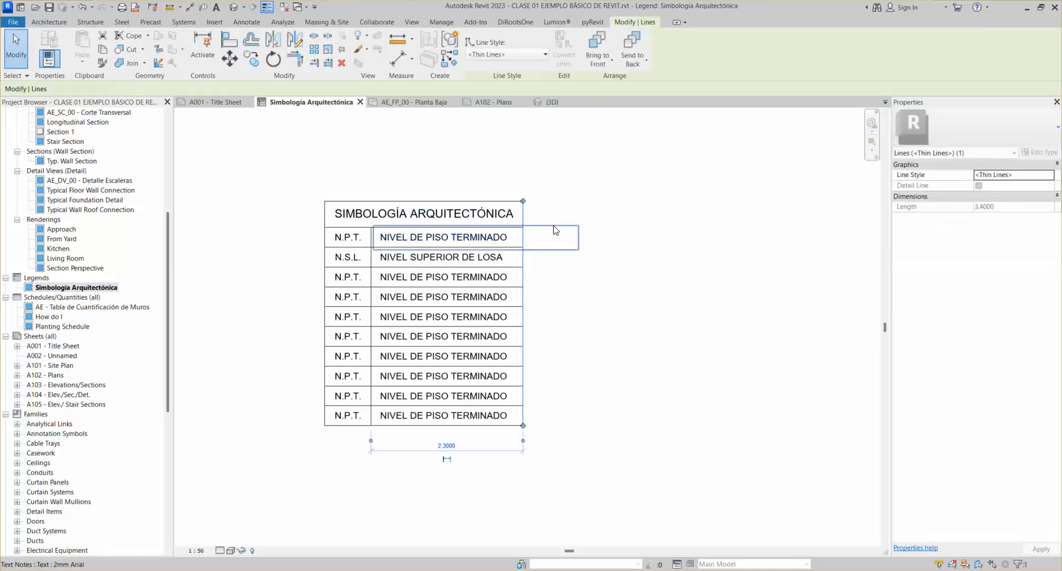
key("m")
key("v")
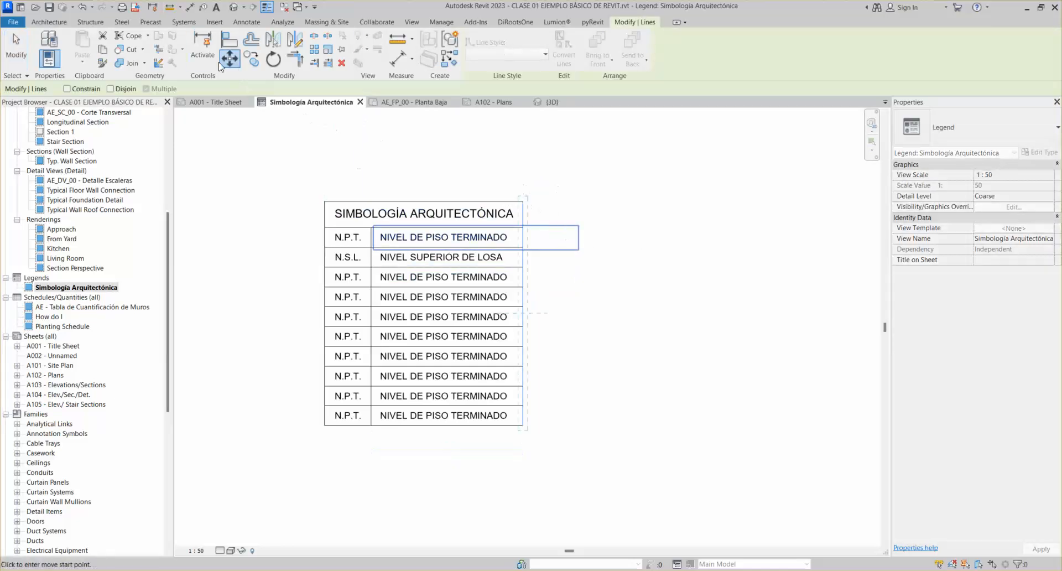
left_click(522, 203)
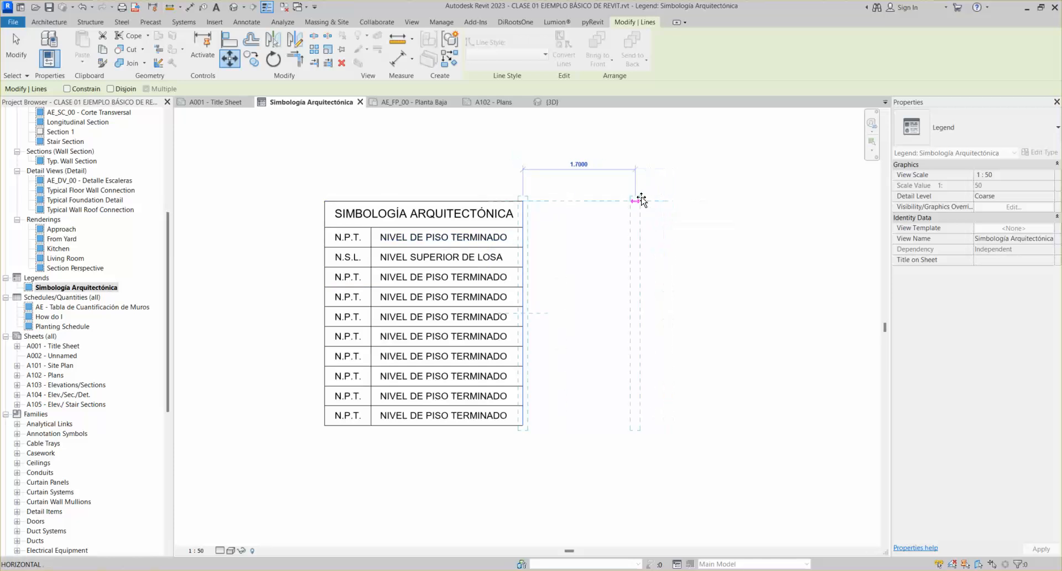
type("1")
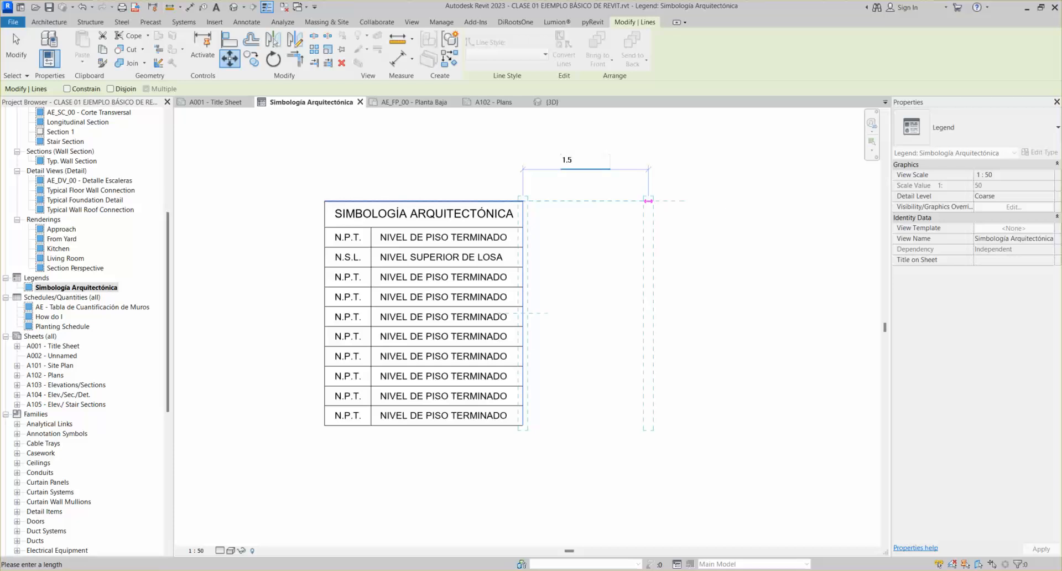
type(".5")
key("Return")
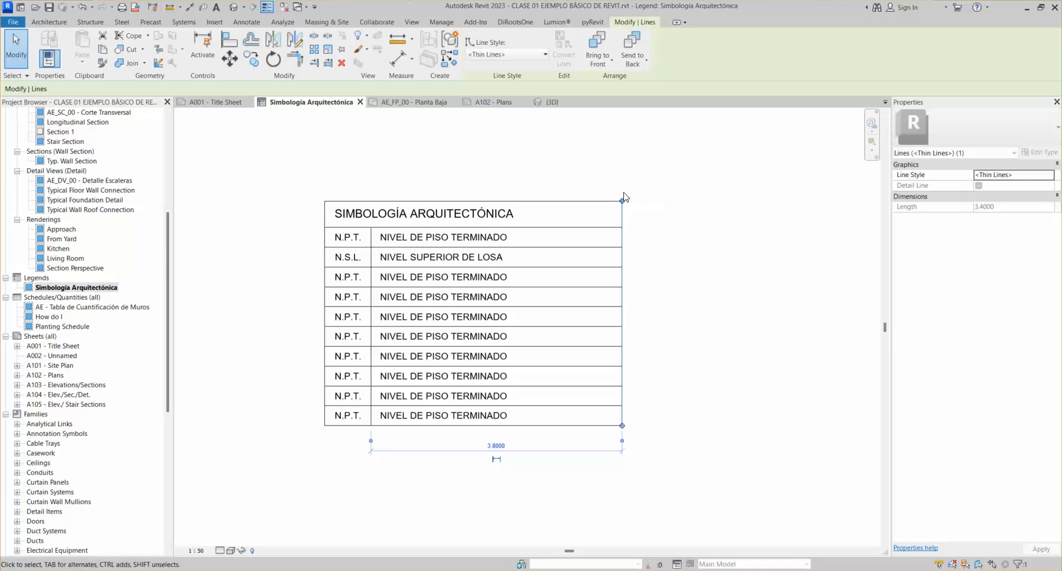
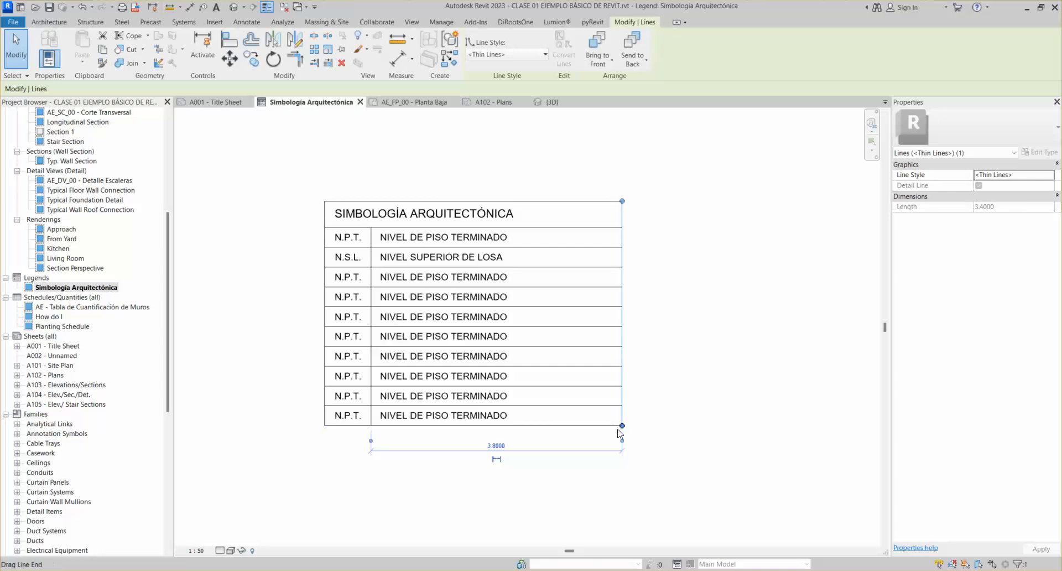
Undo the table widening so the legend table is about 2.3 wide again, then select its right border
left_click(611, 409)
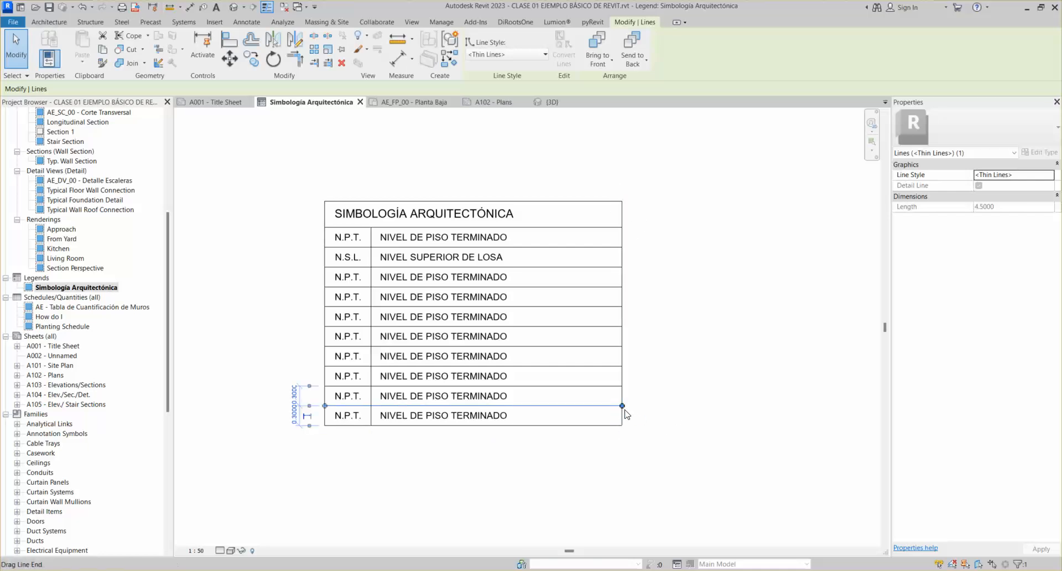
left_click(623, 476)
key("ctrl+z")
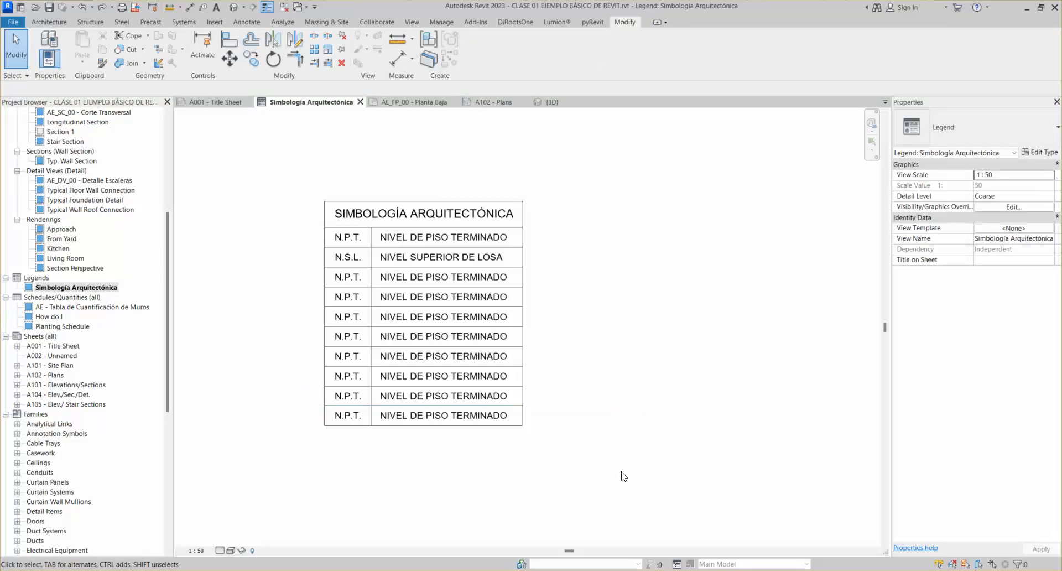
left_click(525, 218)
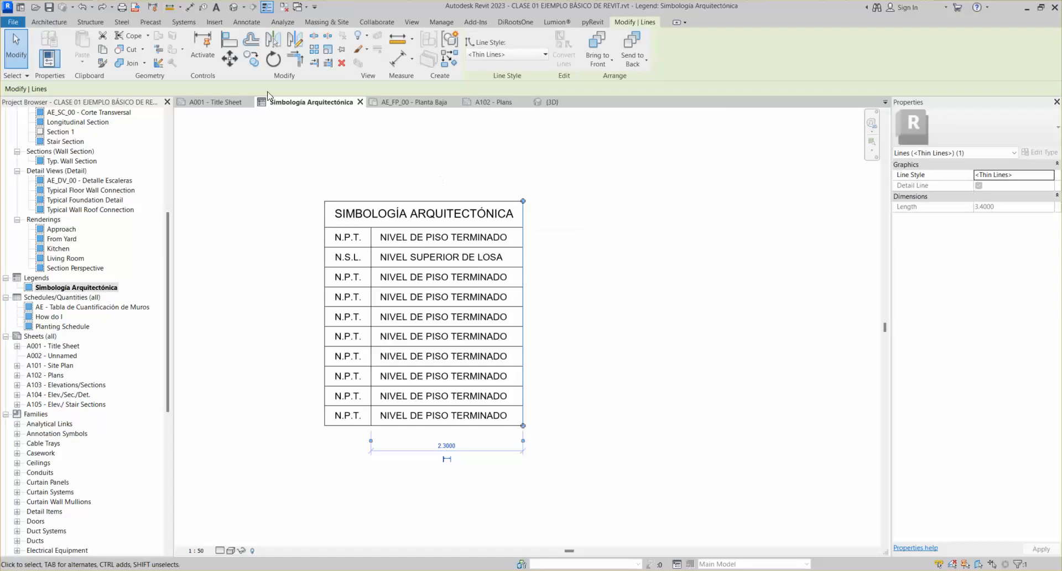
left_click(226, 59)
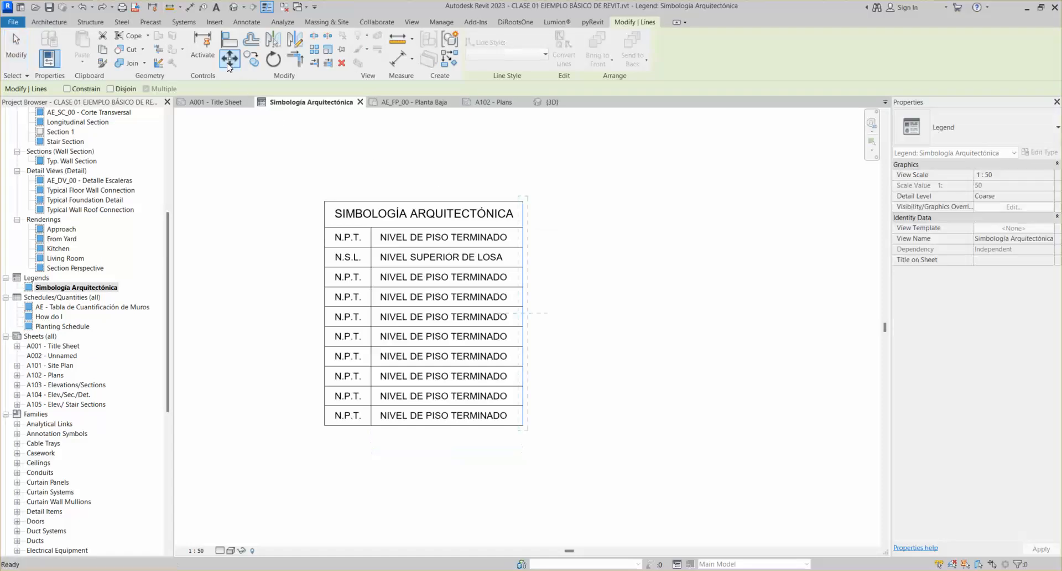
left_click(111, 89)
left_click(519, 241)
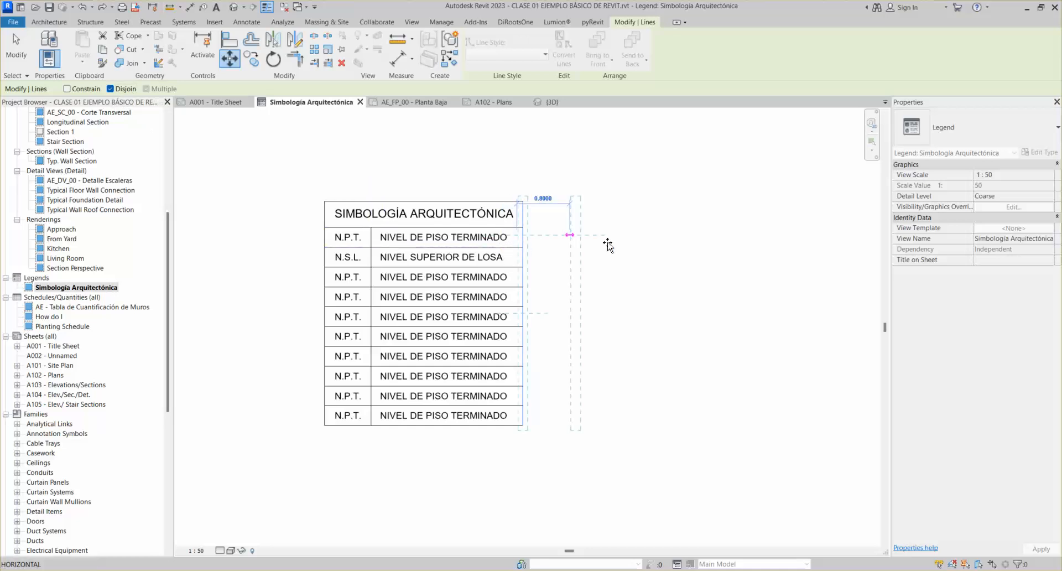
left_click(637, 237)
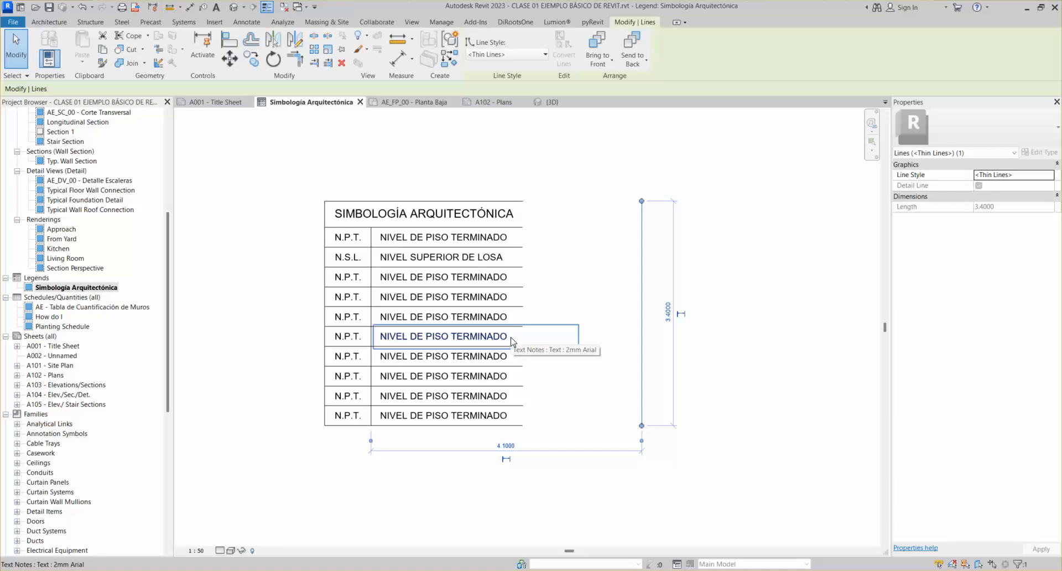
key("ctrl+z")
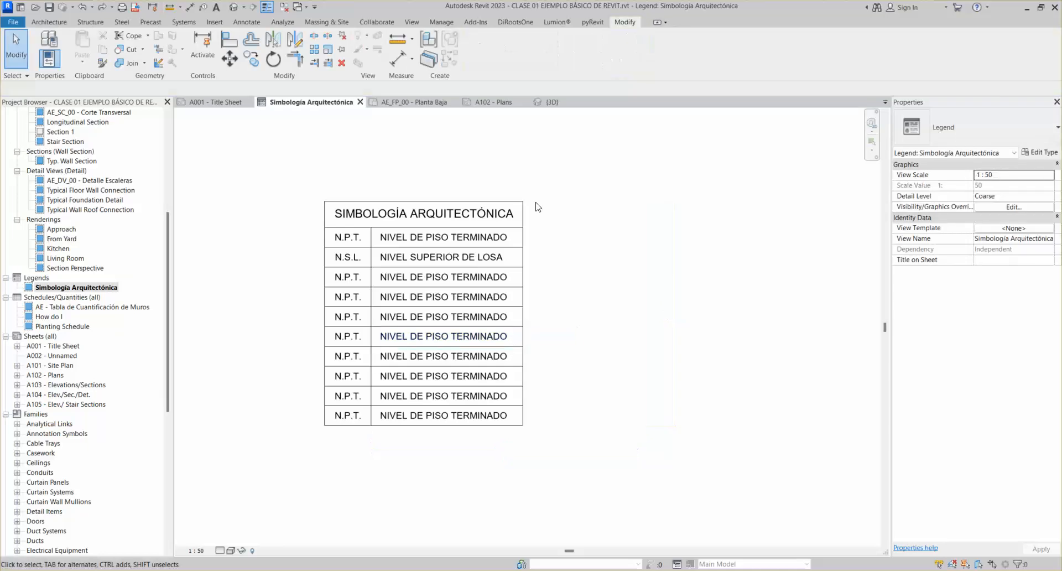
left_click(229, 58)
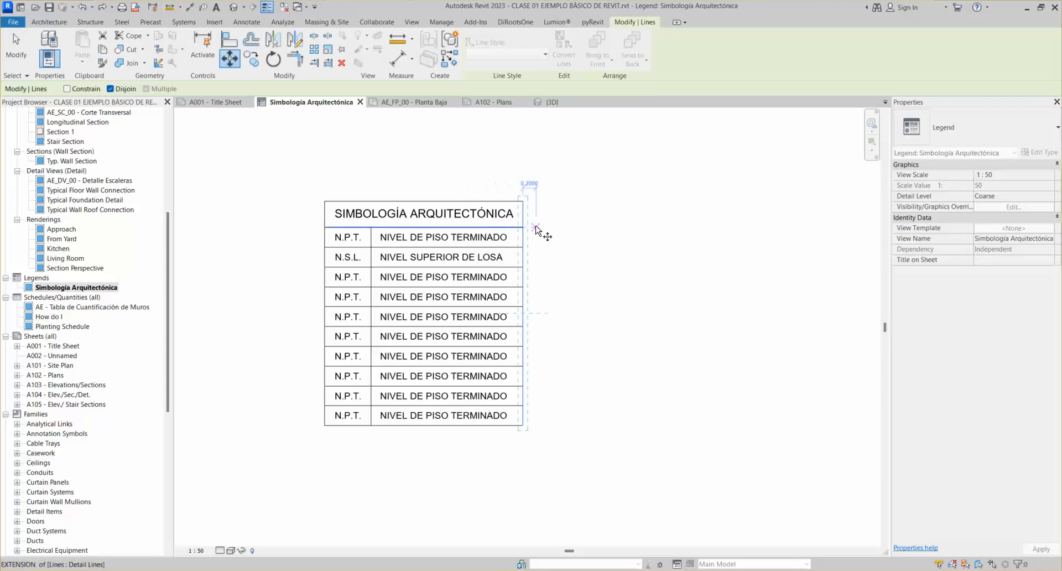
left_click(519, 209)
scroll(631, 343, "down", 2)
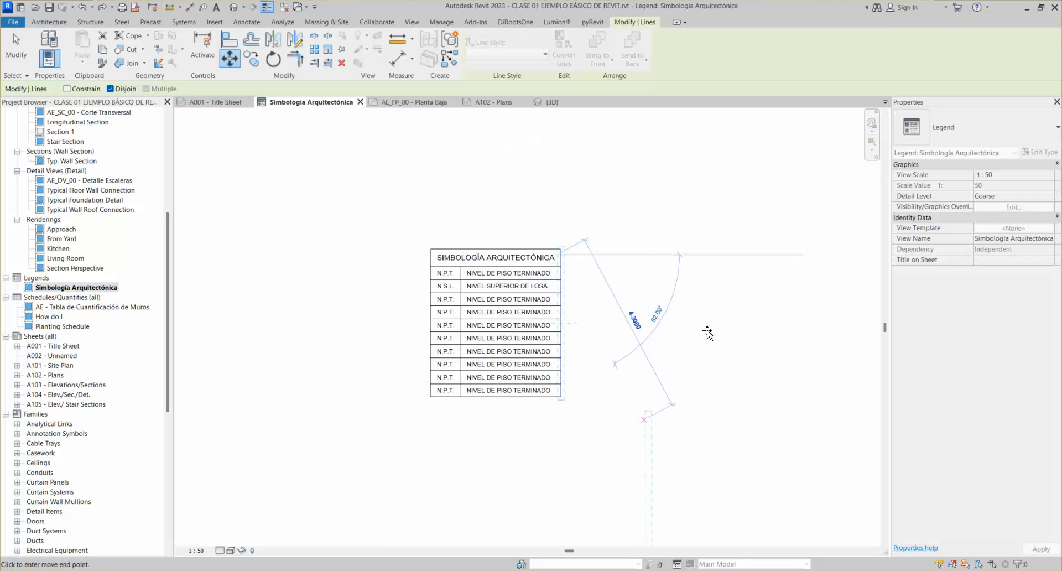
left_click(707, 334)
key("Delete")
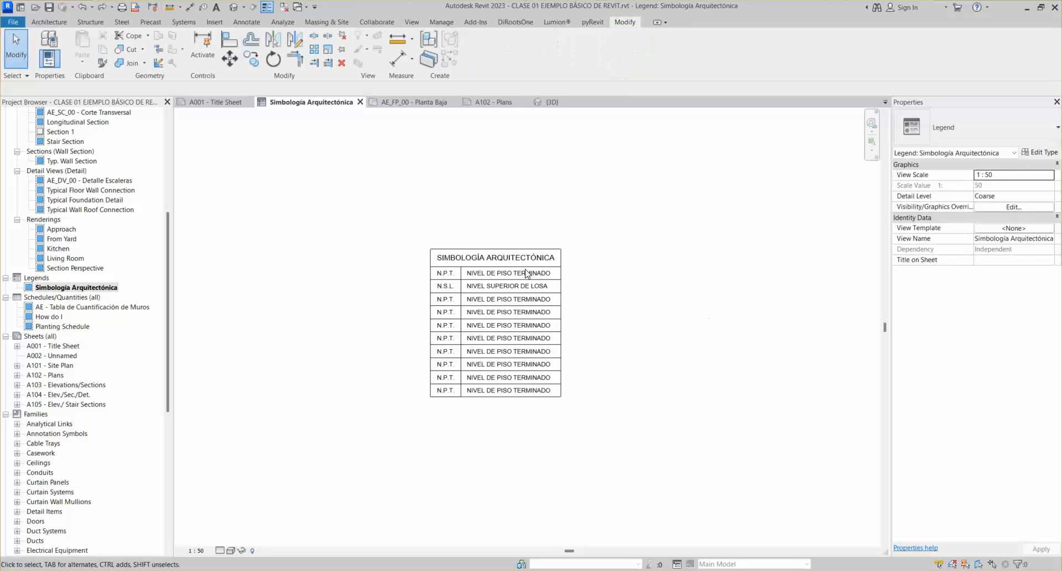
Try moving the table's right border line to the right with Constrain, then undo it
left_click(566, 258)
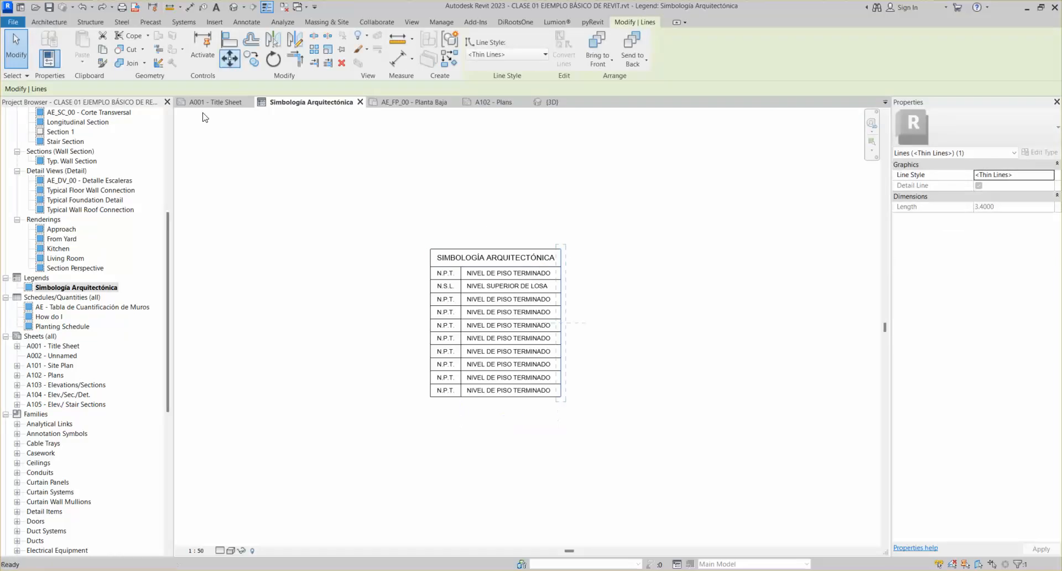
left_click(79, 91)
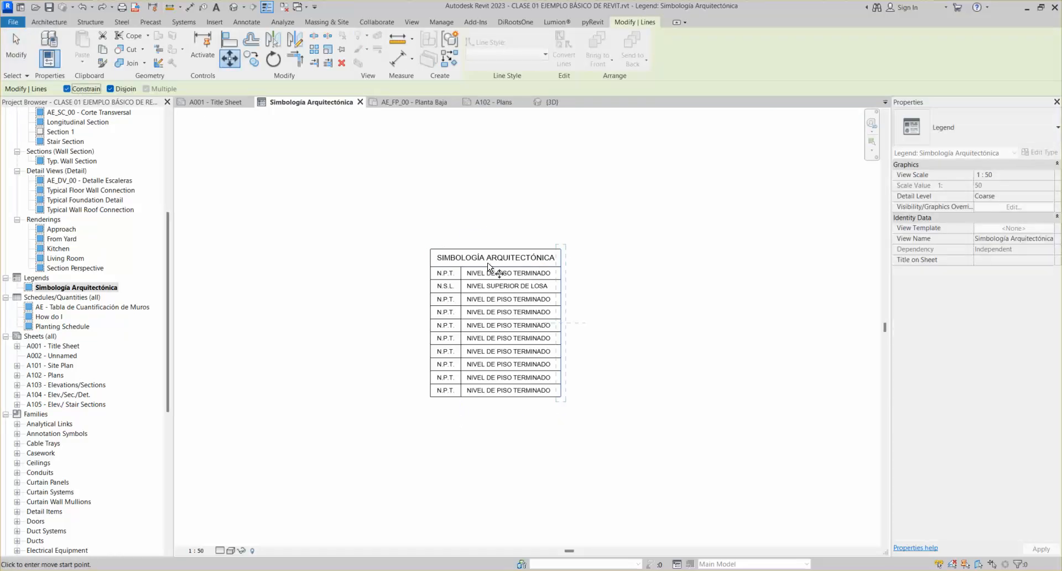
left_click(568, 260)
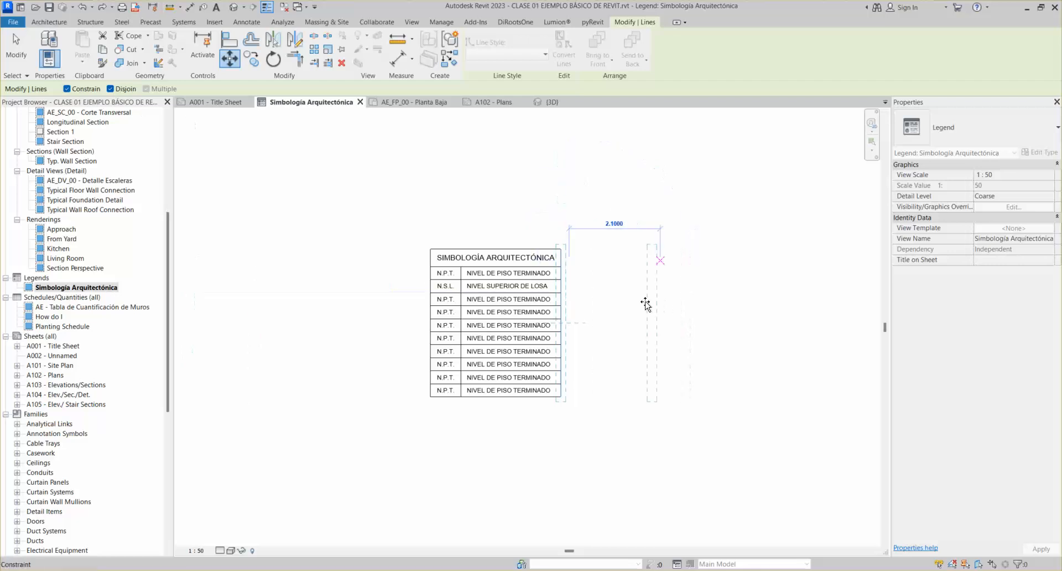
left_click(602, 282)
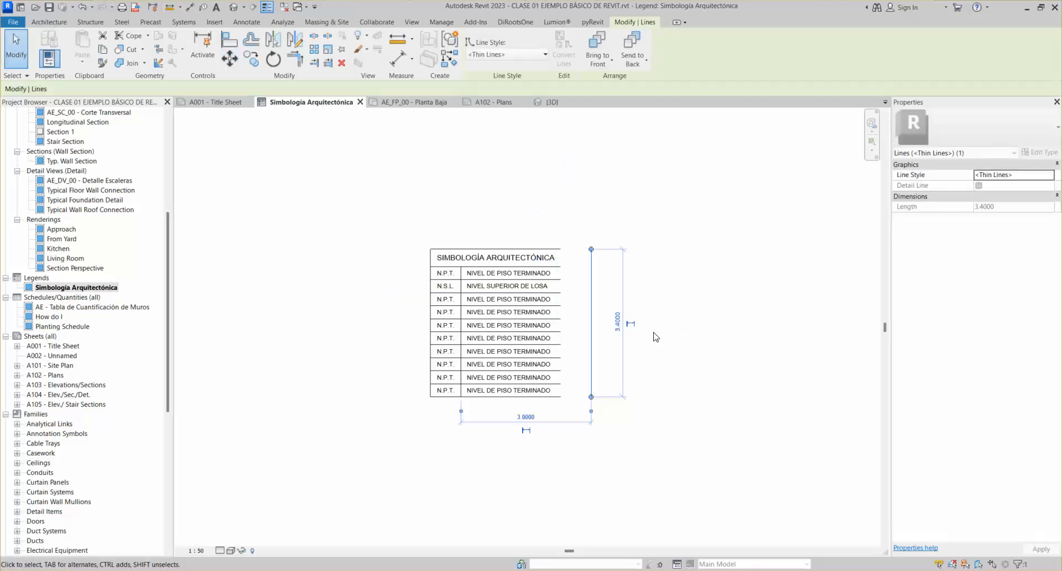
key("ctrl+z")
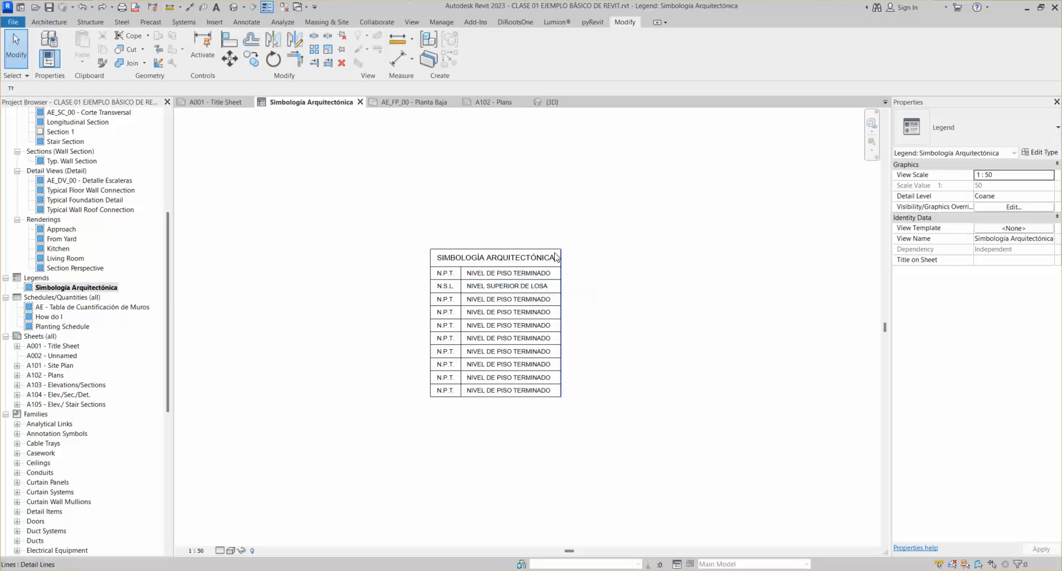
Copy the right border line three times to the right, then undo the copies
left_click(561, 268)
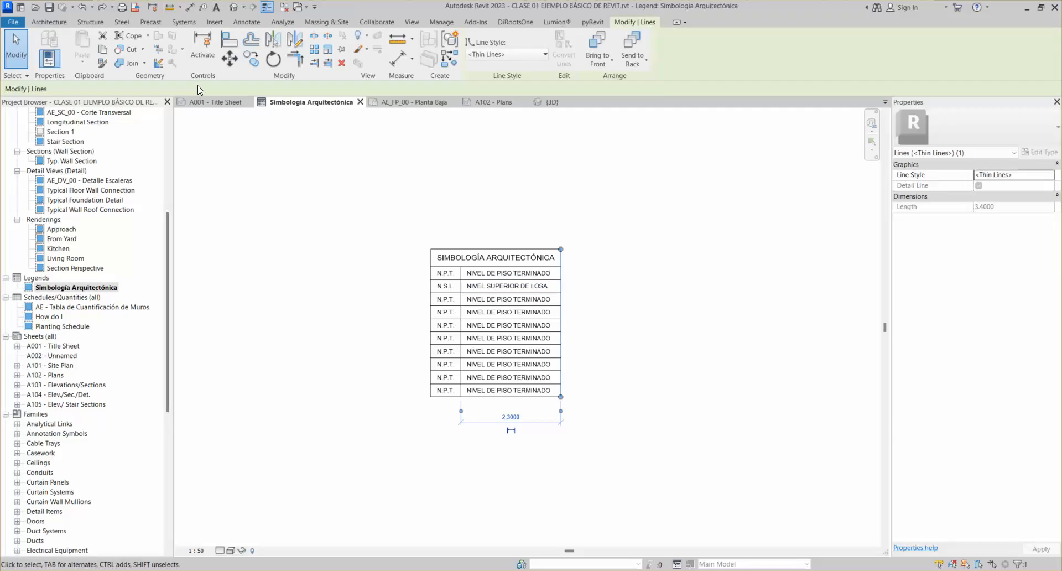
left_click(252, 64)
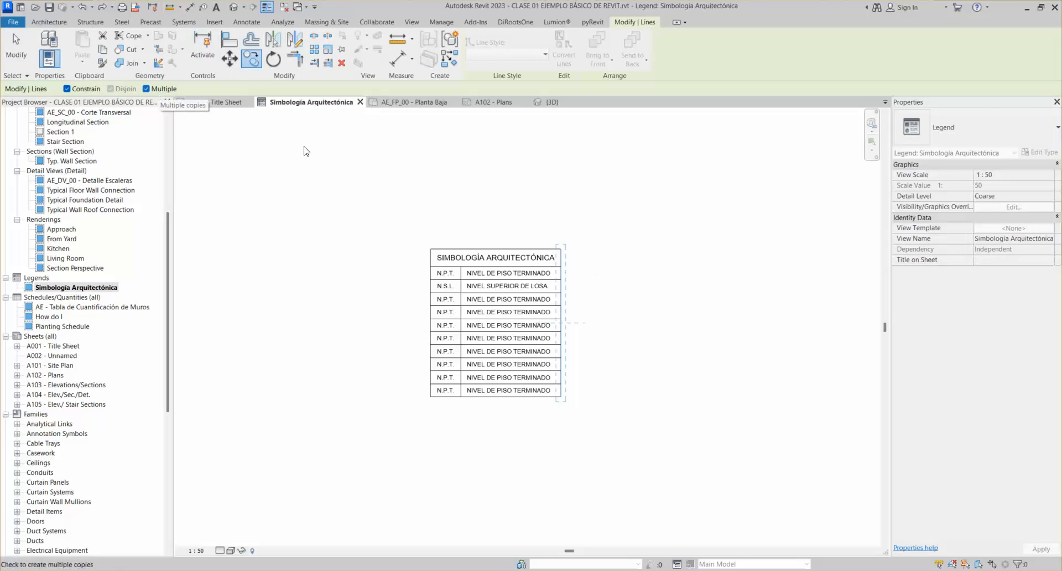
left_click(560, 249)
left_click(600, 249)
left_click(656, 248)
left_click(704, 249)
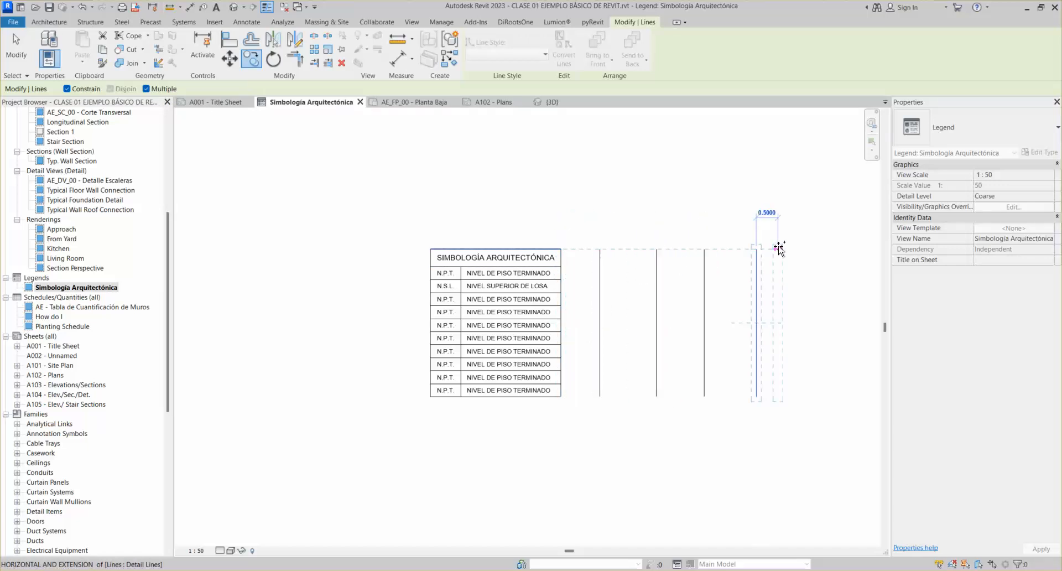
key("Escape")
key("ctrl+z")
key("ctrl+z")
key("ctrl+z")
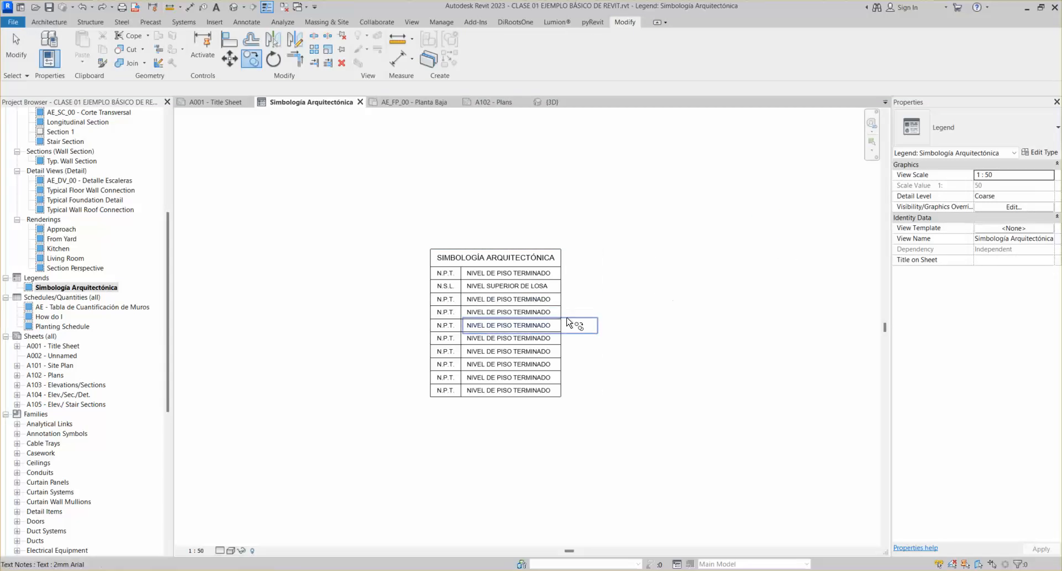
Copy the right border line once to the right and delete the extra copied line
left_click(561, 282)
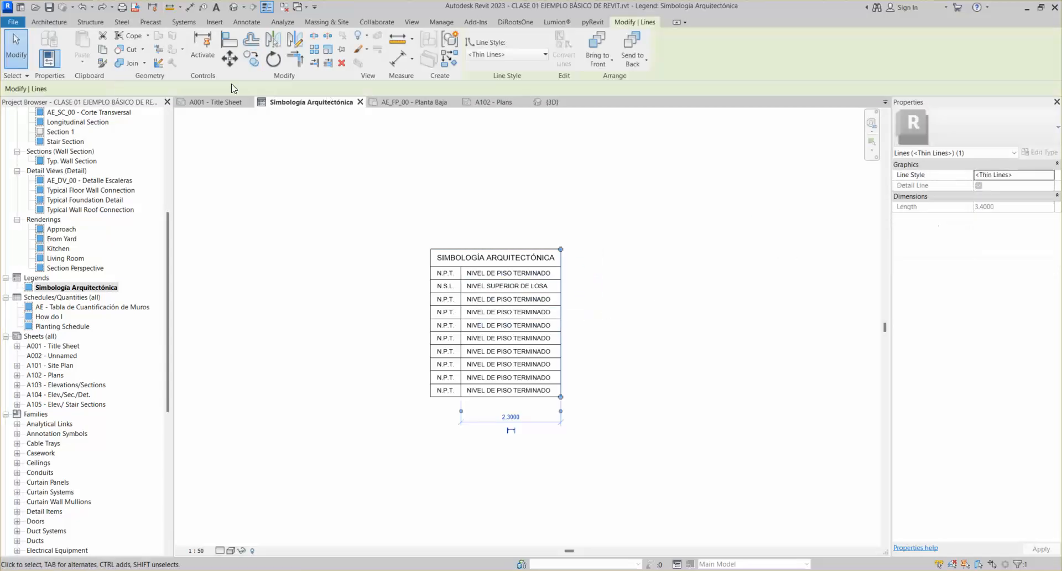
left_click(251, 59)
left_click(552, 272)
left_click(599, 248)
key("Escape")
key("Escape")
key("Delete")
Copy the right border with Multiple enabled, placing a vertical line 3.4 right of the table
left_click(565, 261)
left_click(251, 58)
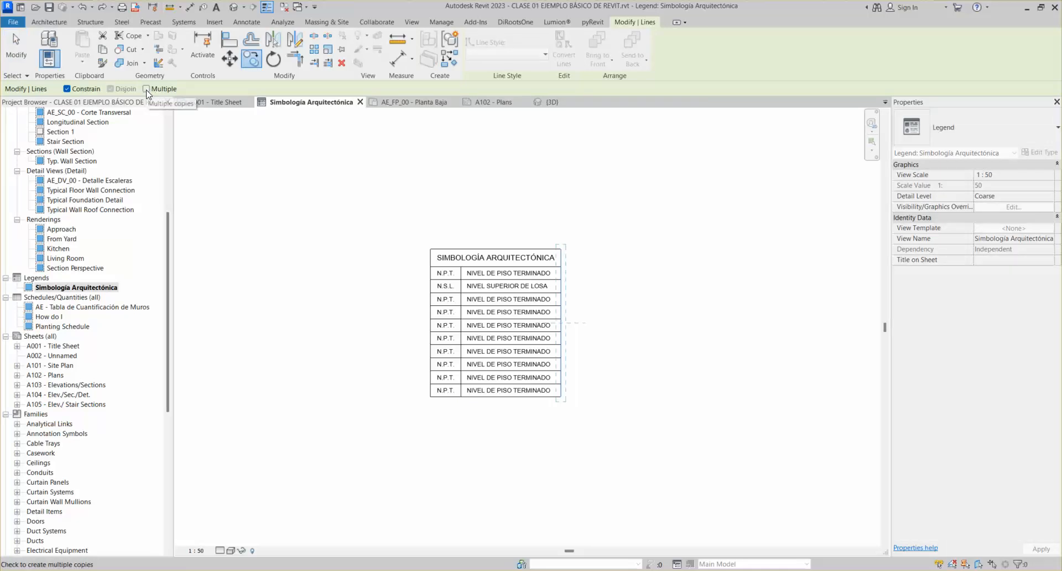
left_click(147, 90)
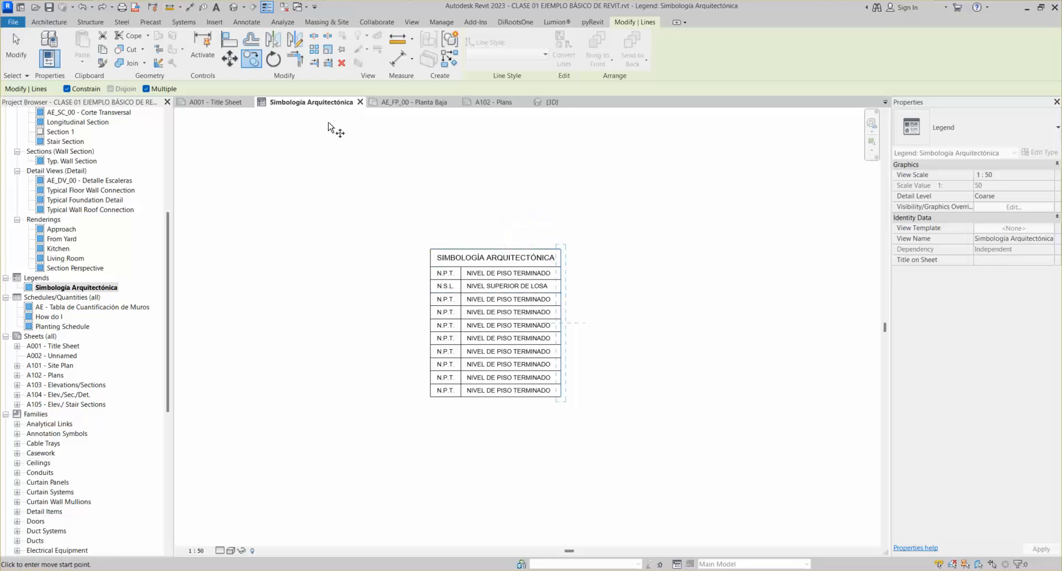
left_click(560, 292)
left_click(708, 303)
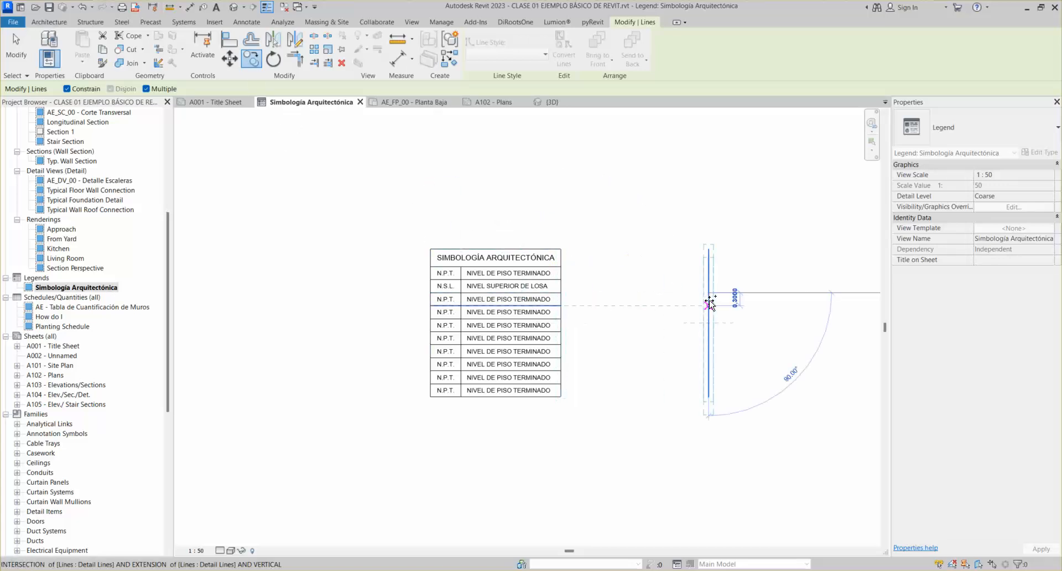
key("Escape")
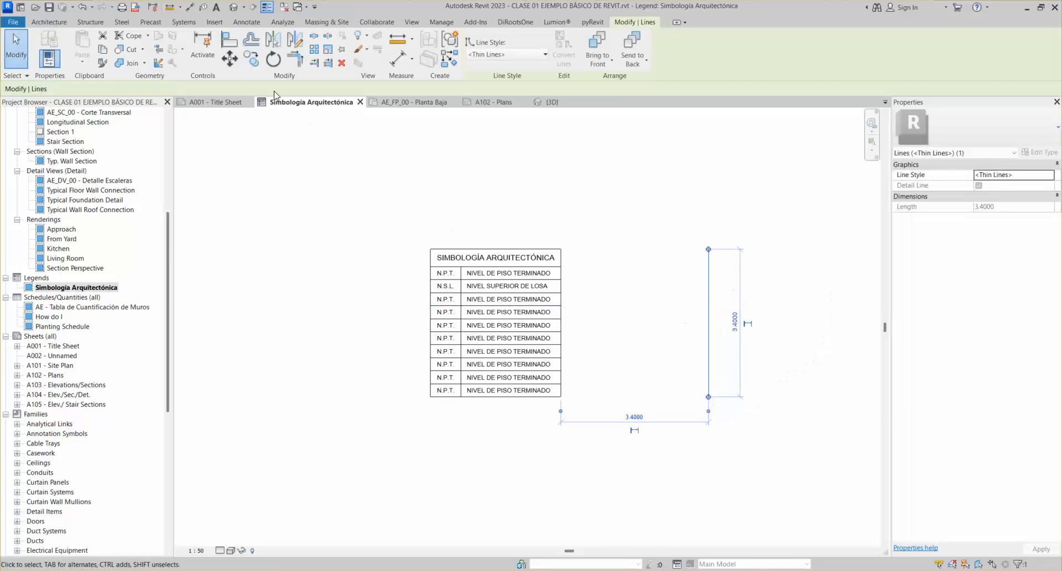
Rotate a copy of the 3.4000 vertical line so a diagonal crosses it at its midpoint
left_click(272, 60)
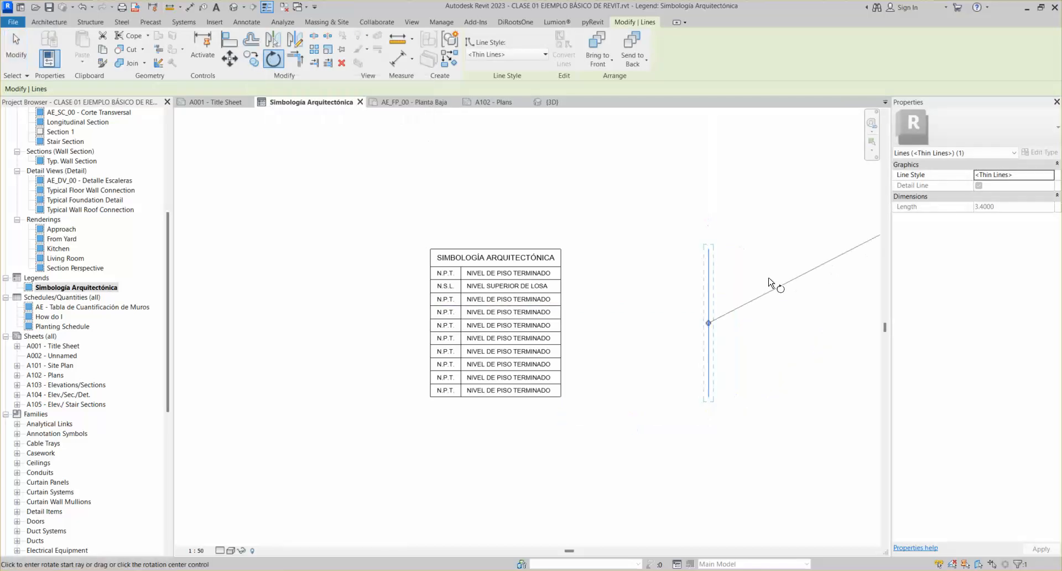
left_click(708, 198)
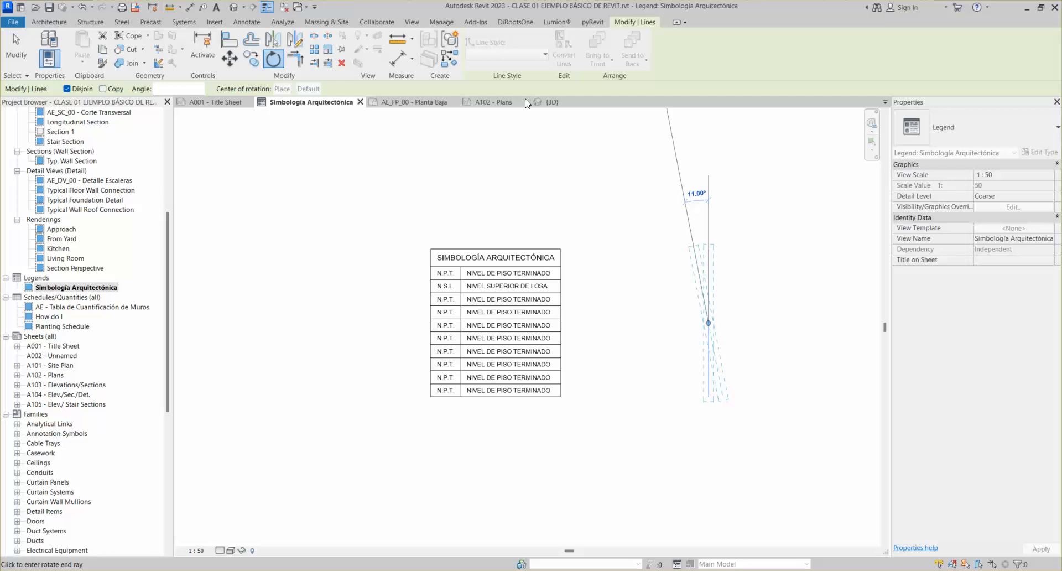
key("Escape")
left_click(273, 58)
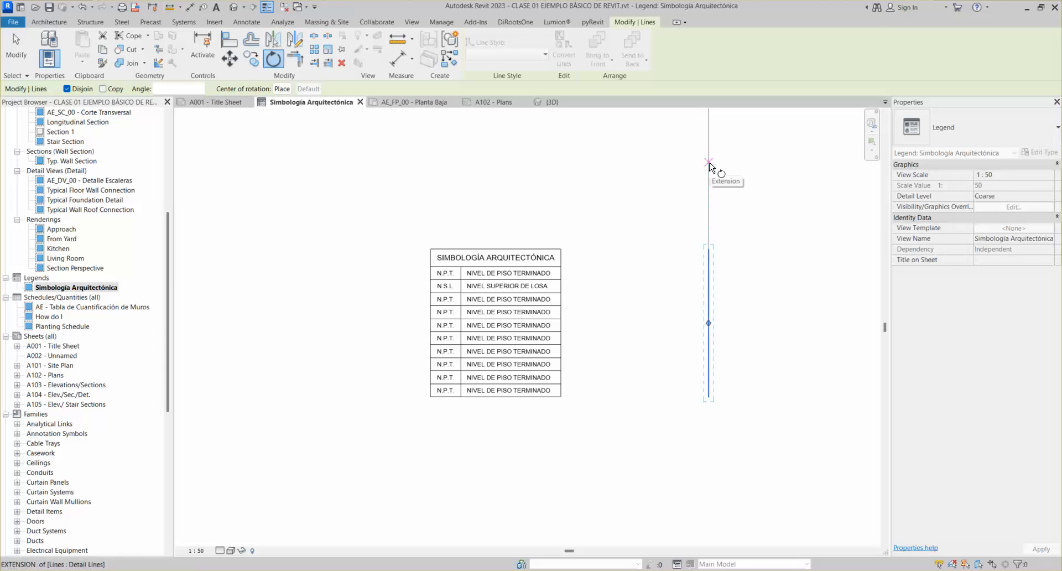
left_click(710, 164)
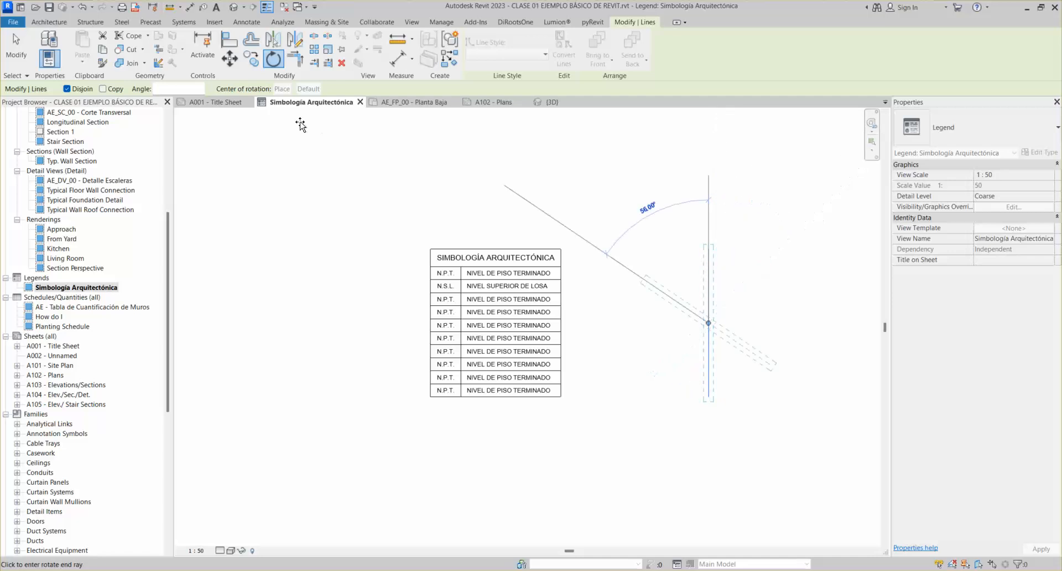
left_click(103, 89)
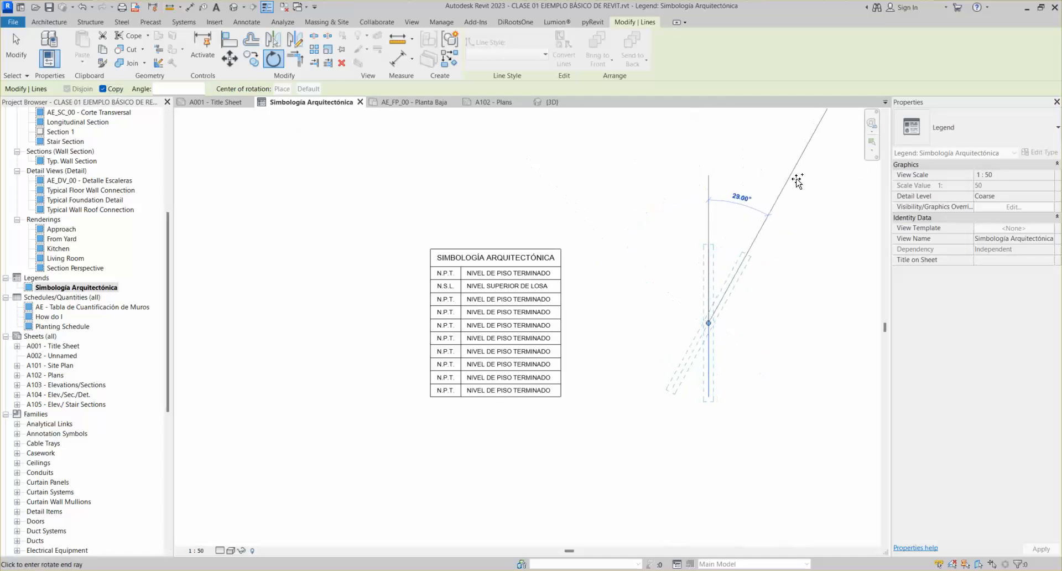
left_click(827, 199)
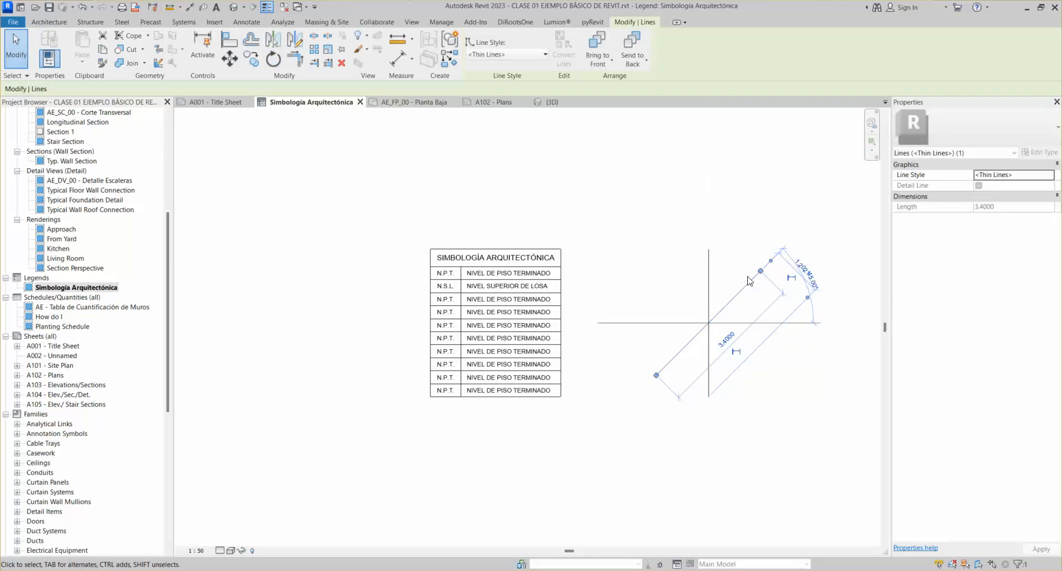
key("Escape")
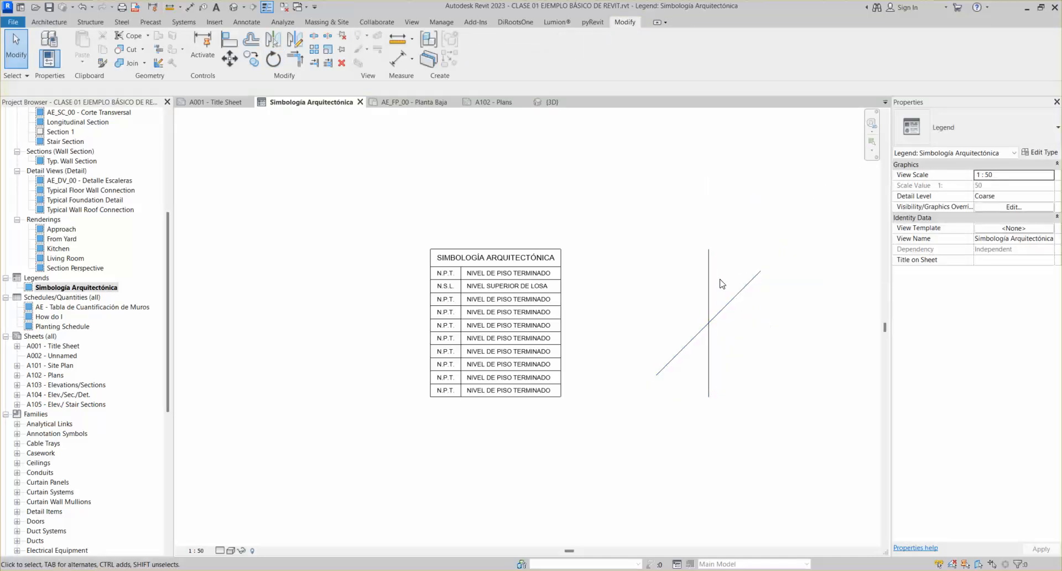
Rotate the diagonal line to 45° from vertical
left_click(739, 300)
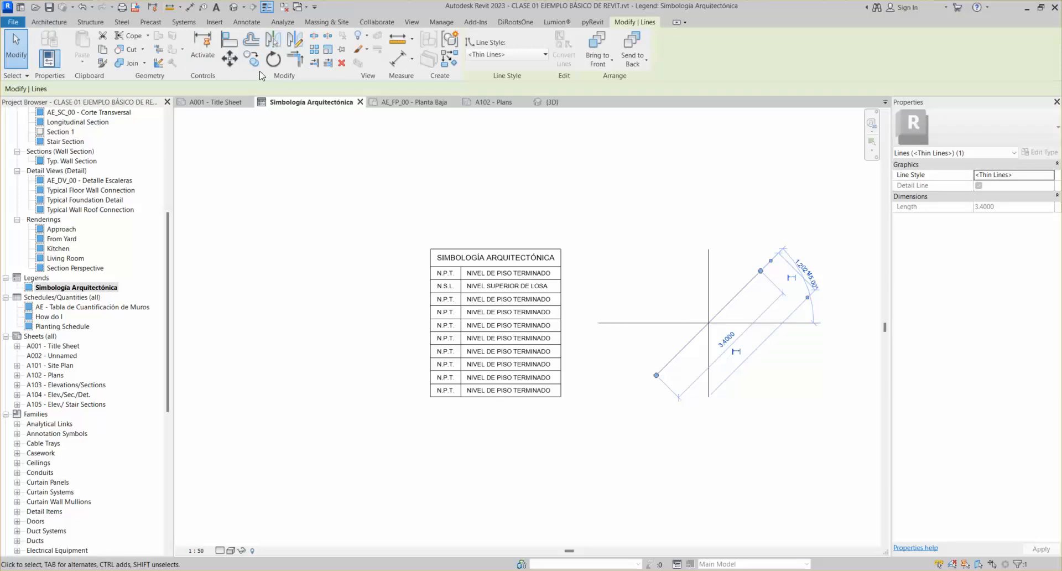
left_click(749, 230)
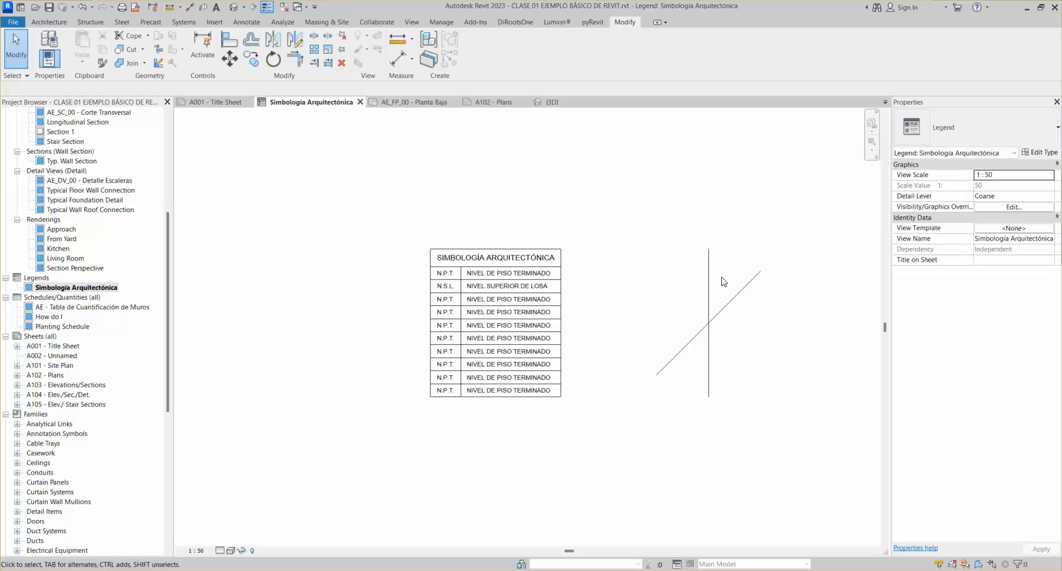
left_click(750, 280)
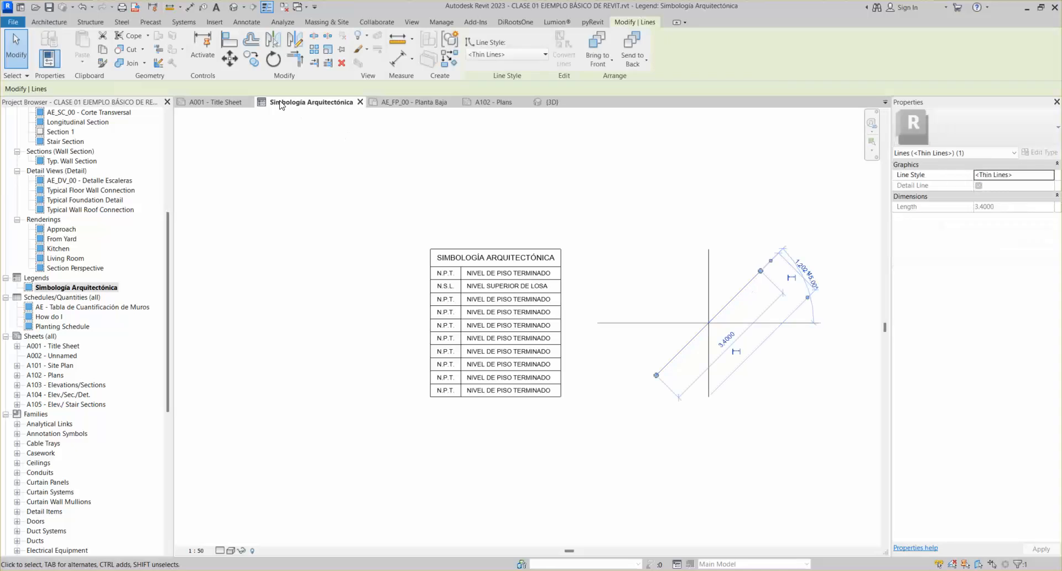
left_click(273, 59)
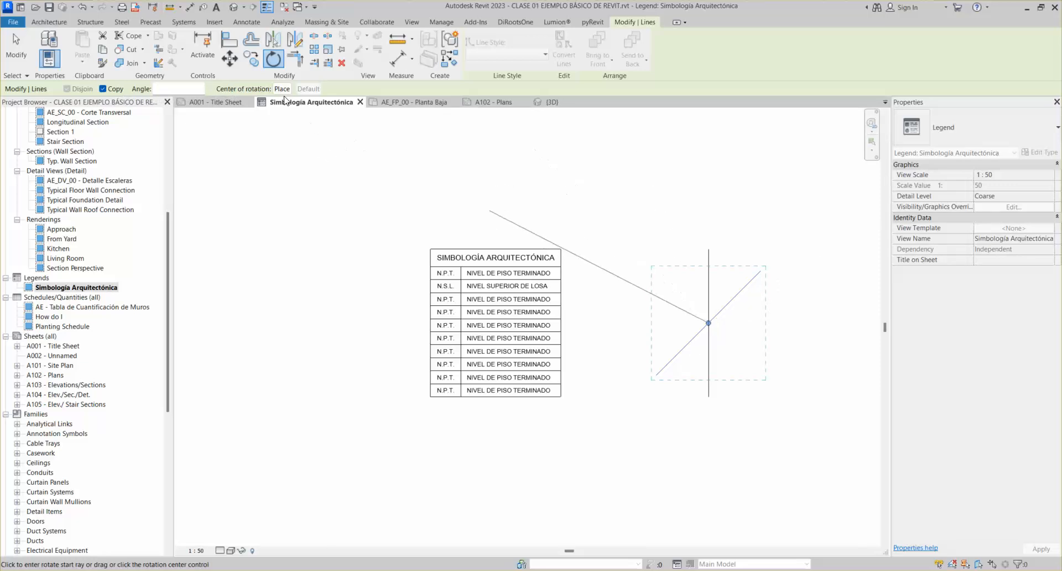
left_click(709, 185)
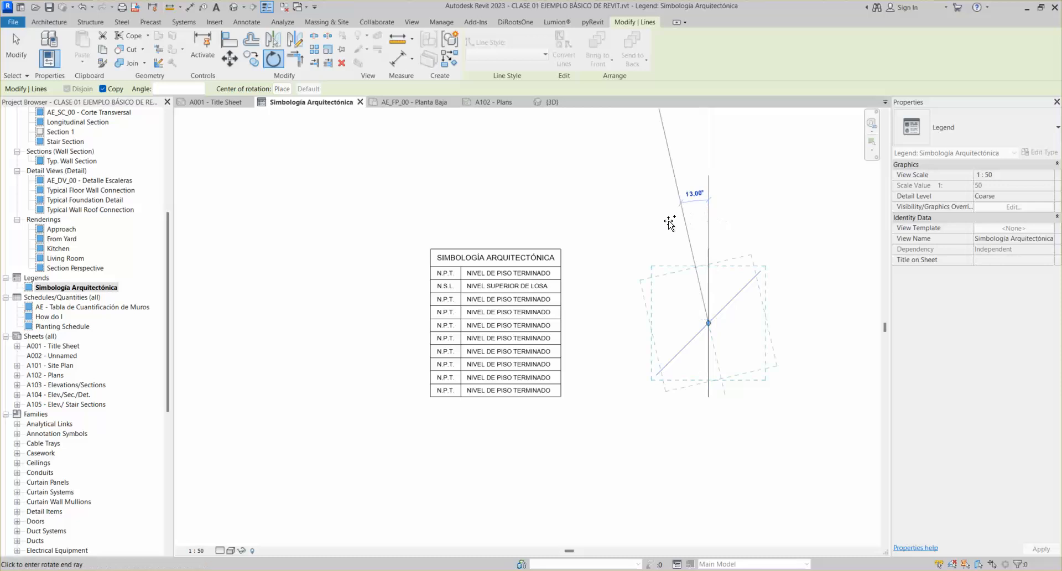
type("45")
key("Return")
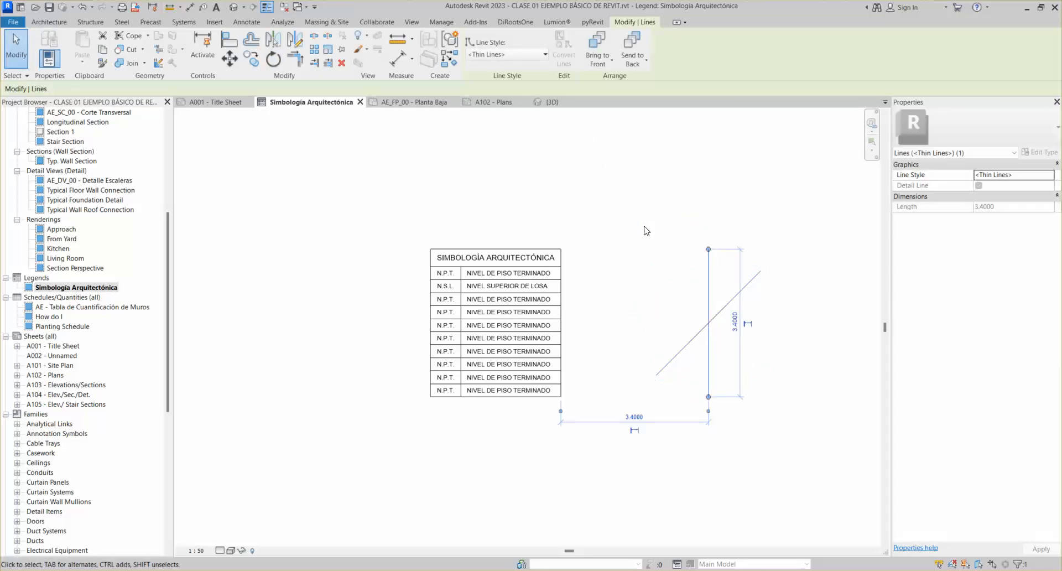
Rotate a 45° copy of the line (RO) to complete the X through the vertical line
left_click(251, 58)
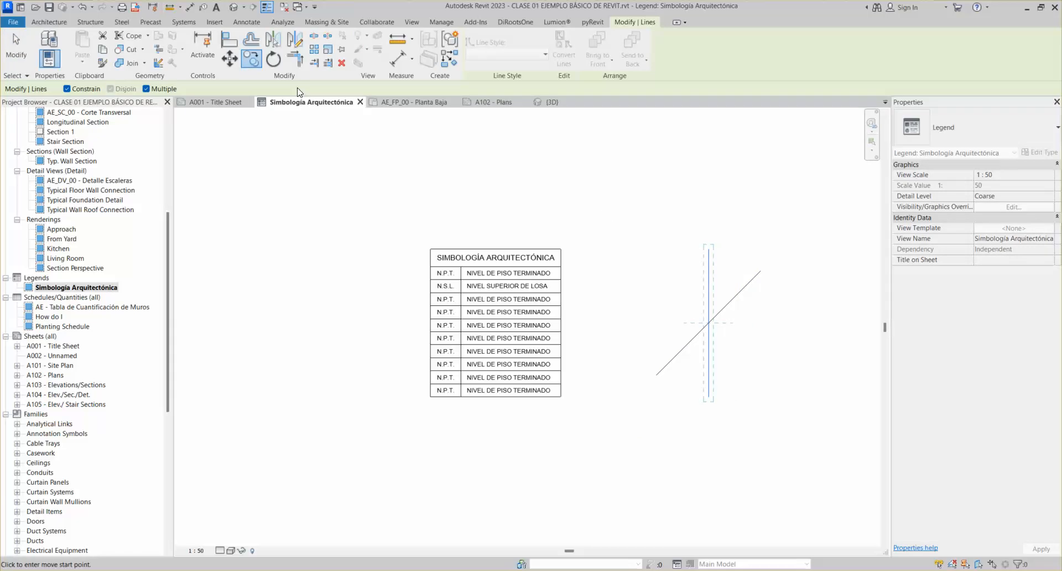
key("r")
key("o")
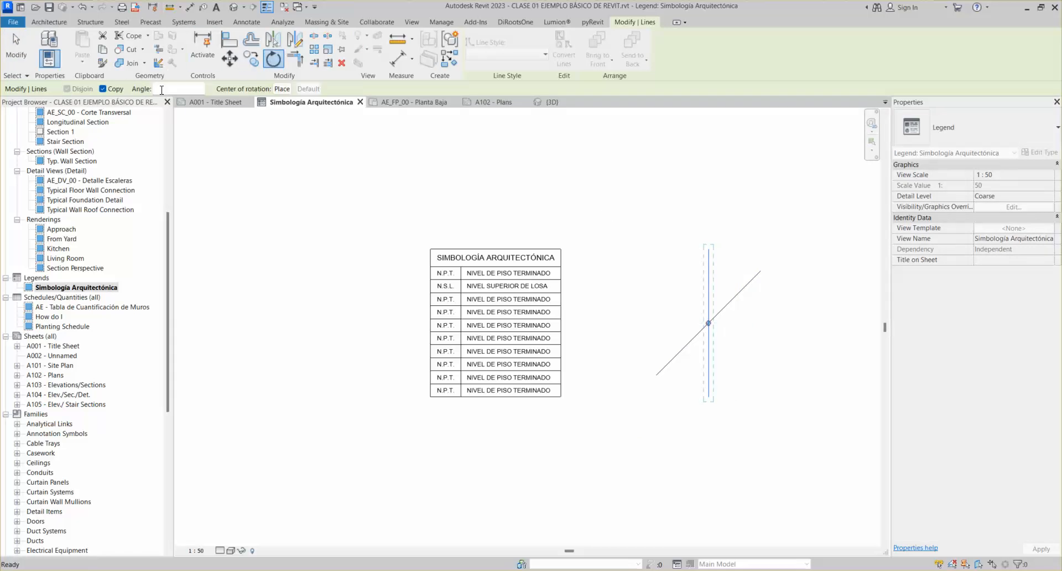
left_click(704, 160)
type("45")
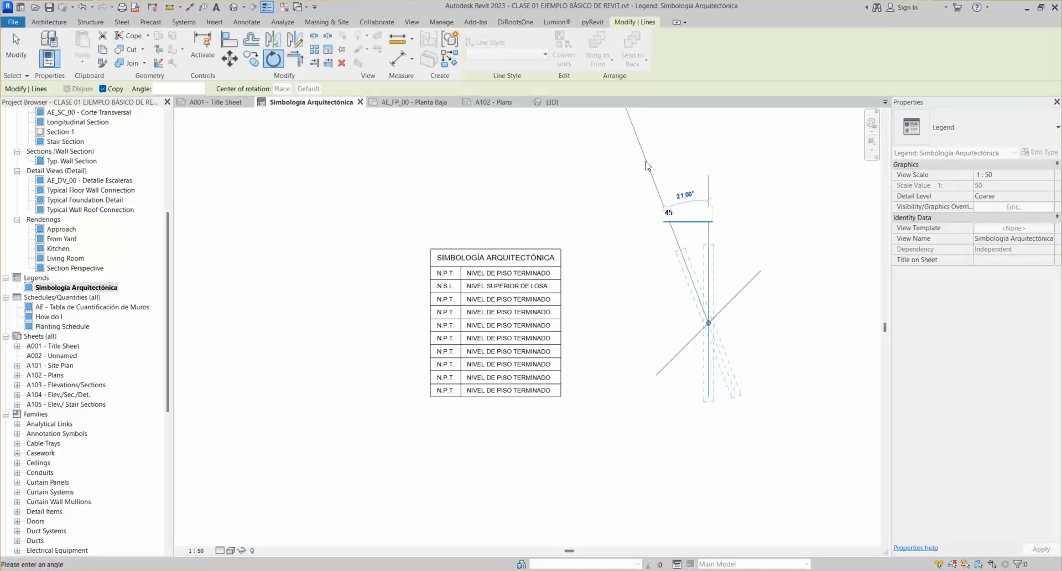
key("Return")
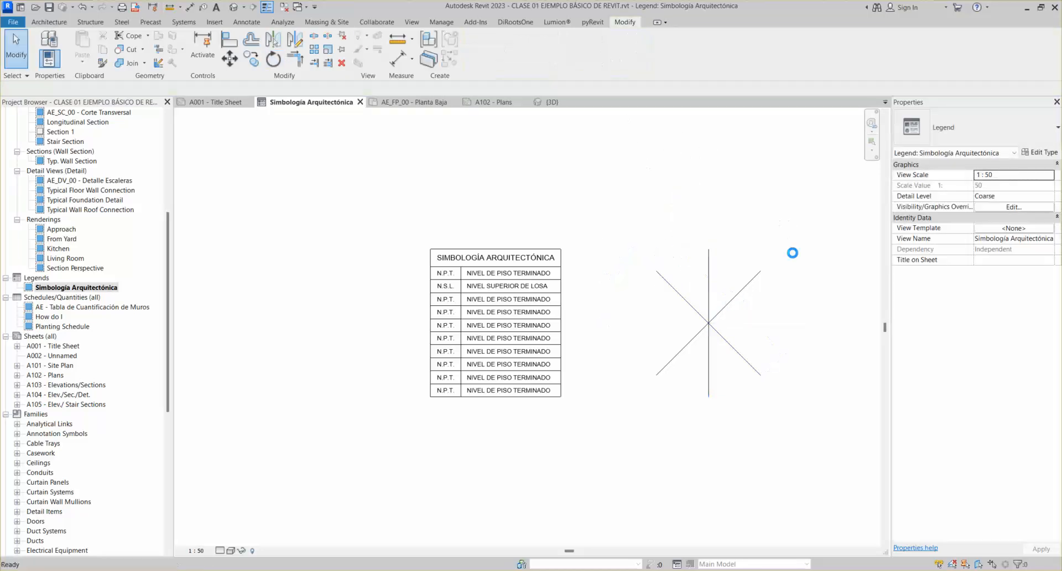
Dismiss the unsaved-project reminder and trial-select the crossing lines for rotation, cancelling each attempt
left_click(600, 333)
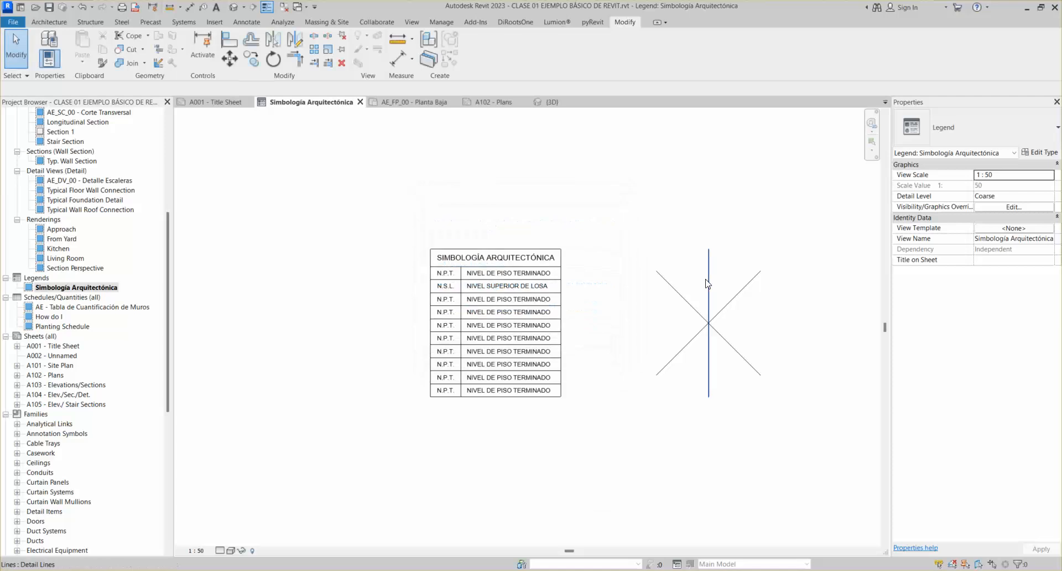
left_click_drag(605, 209, 811, 433)
left_click(273, 58)
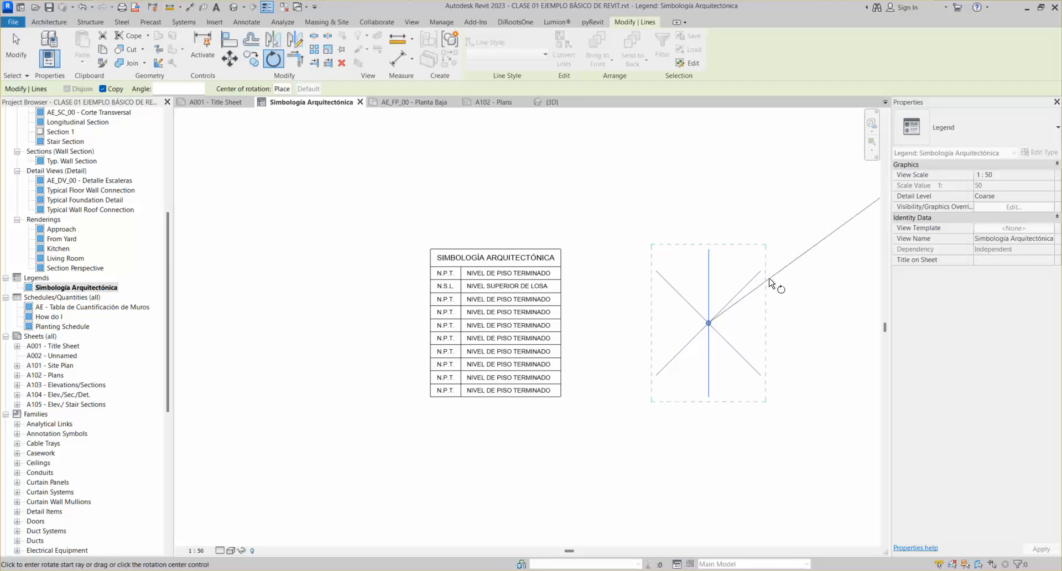
key("Escape")
key("Escape")
left_click_drag(375, 204, 655, 451)
key("Escape")
scroll(501, 339, "up", 2)
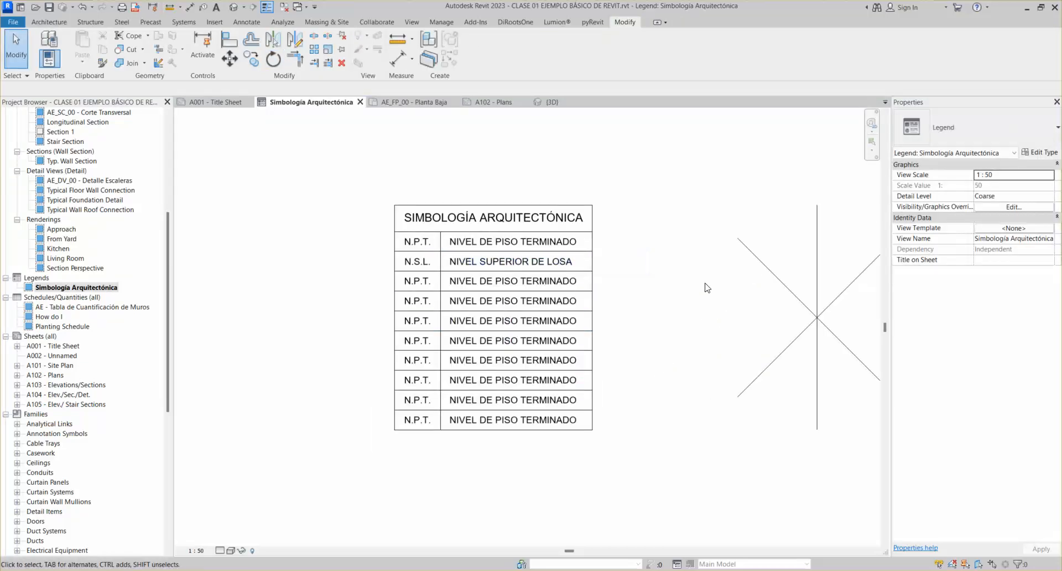
scroll(704, 285, "down", 2)
left_click(781, 254)
left_click(273, 58)
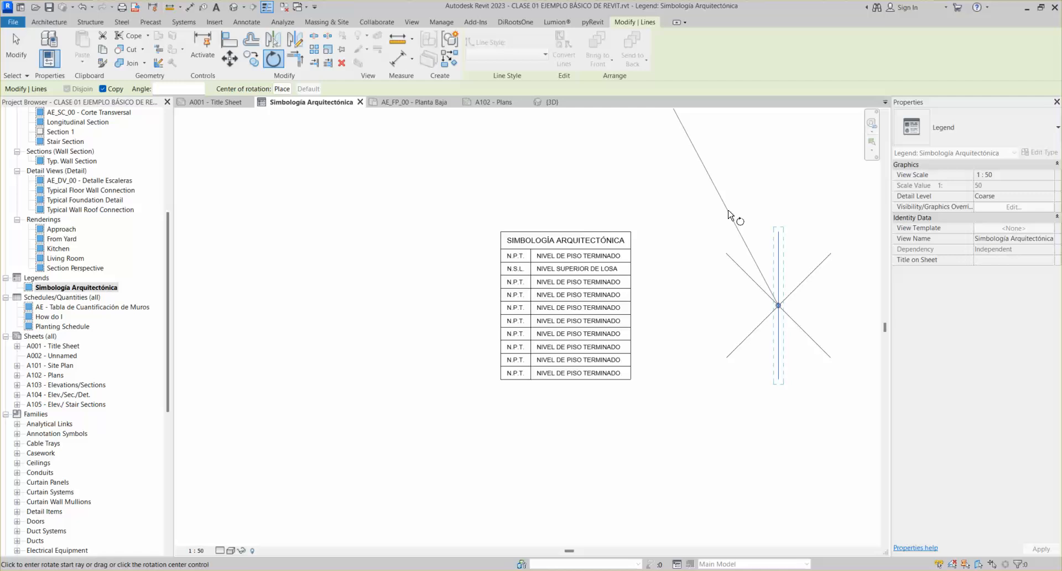
key("Escape")
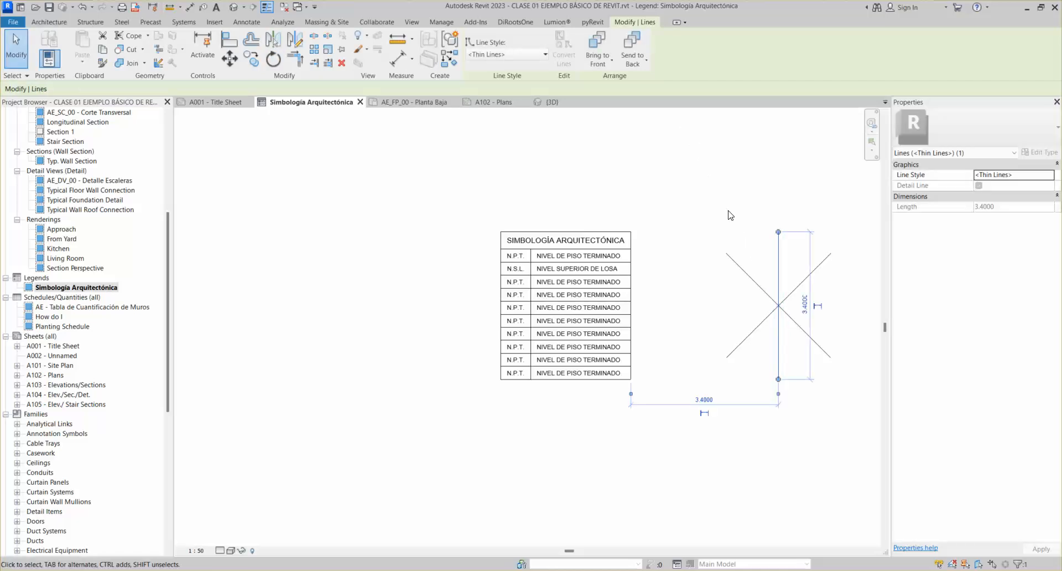
middle_click_drag(813, 270, 685, 283)
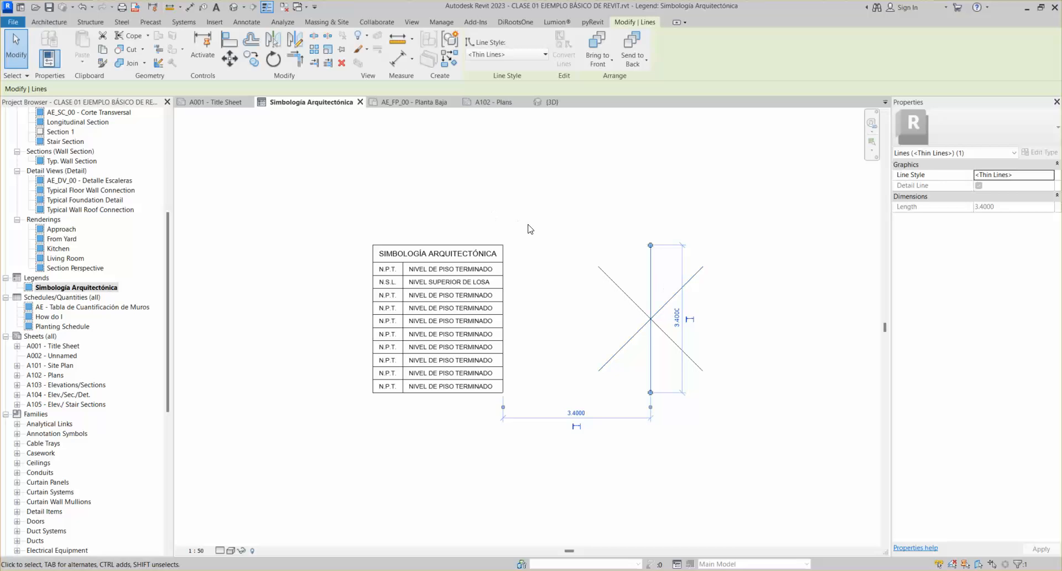
key("Escape")
Rotate a copy of the three crossing lines 90° about the vertical line's top endpoint
left_click_drag(543, 213, 742, 445)
left_click(273, 59)
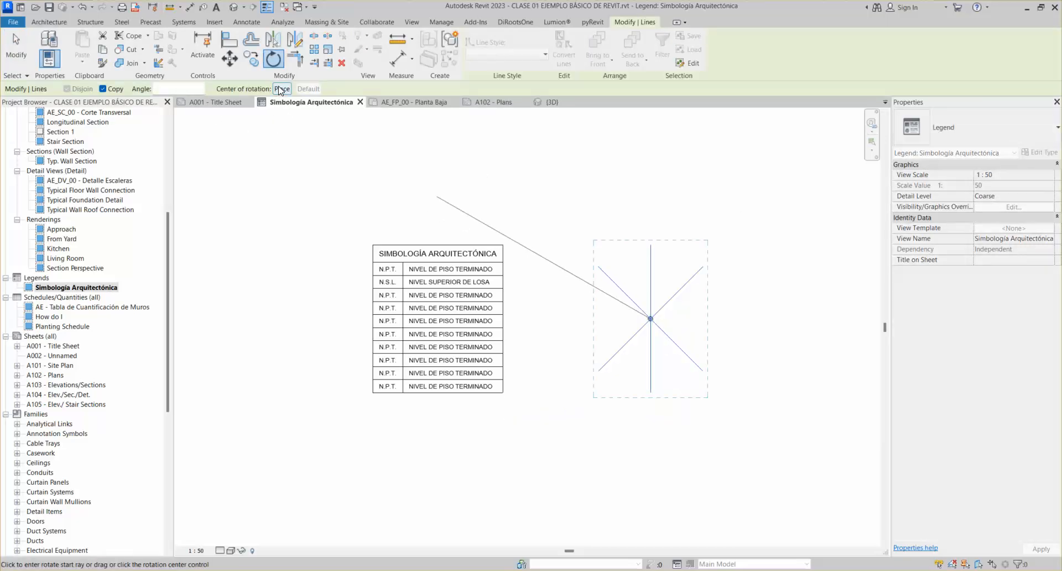
left_click(282, 89)
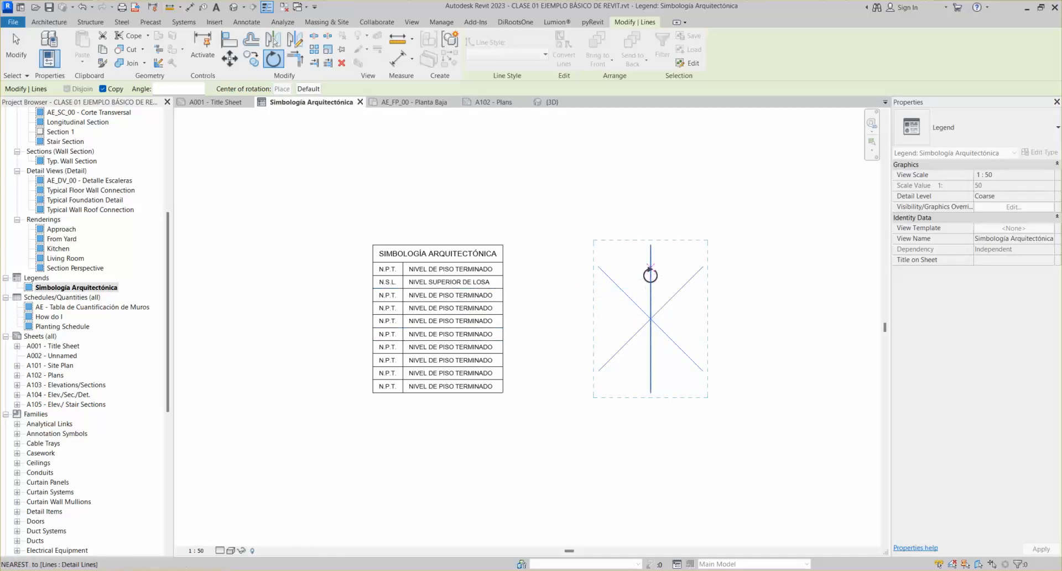
left_click(650, 244)
left_click(657, 492)
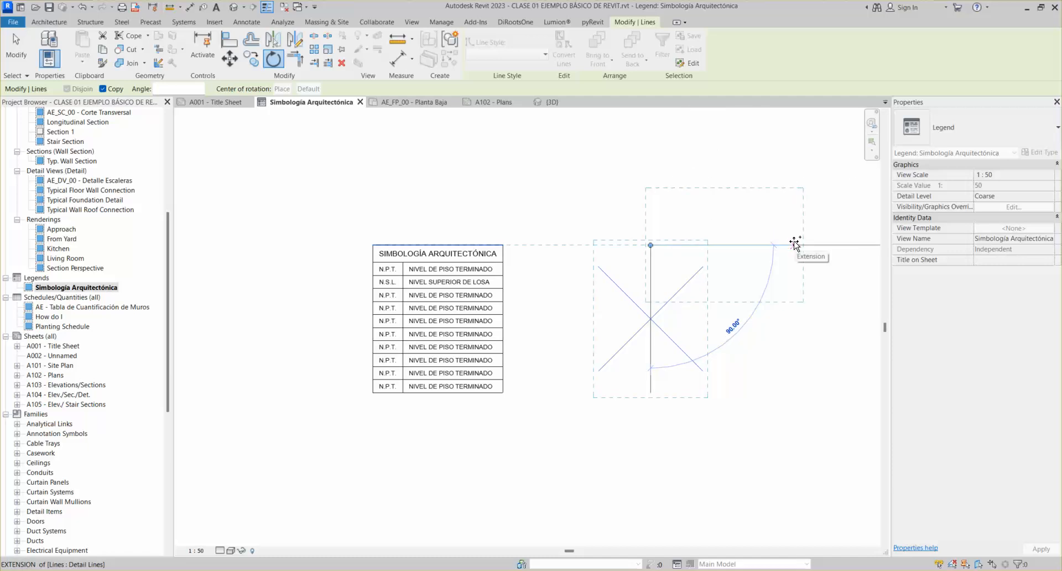
left_click(802, 244)
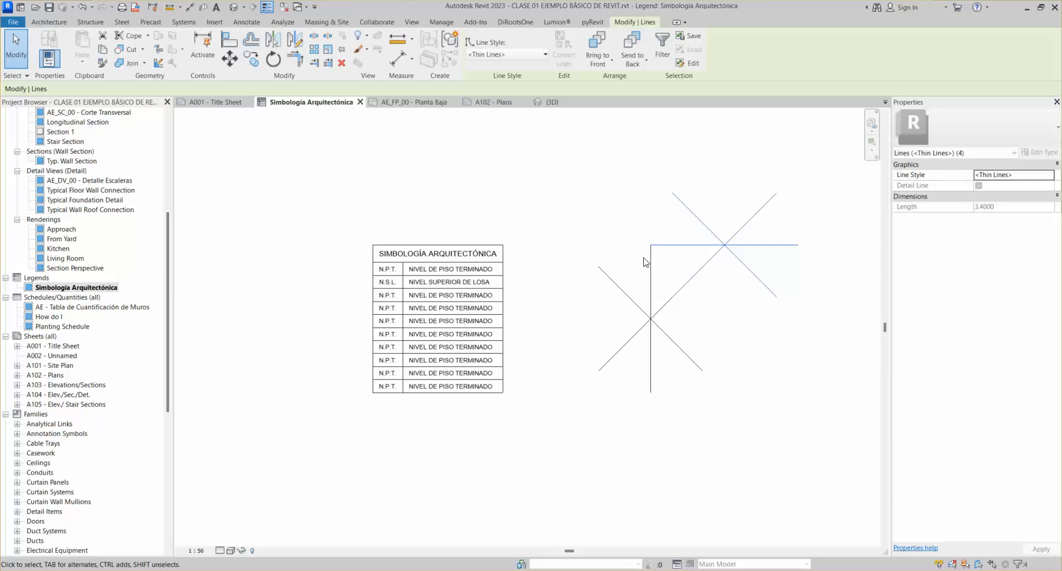
left_click(740, 284)
scroll(597, 268, "down", 2)
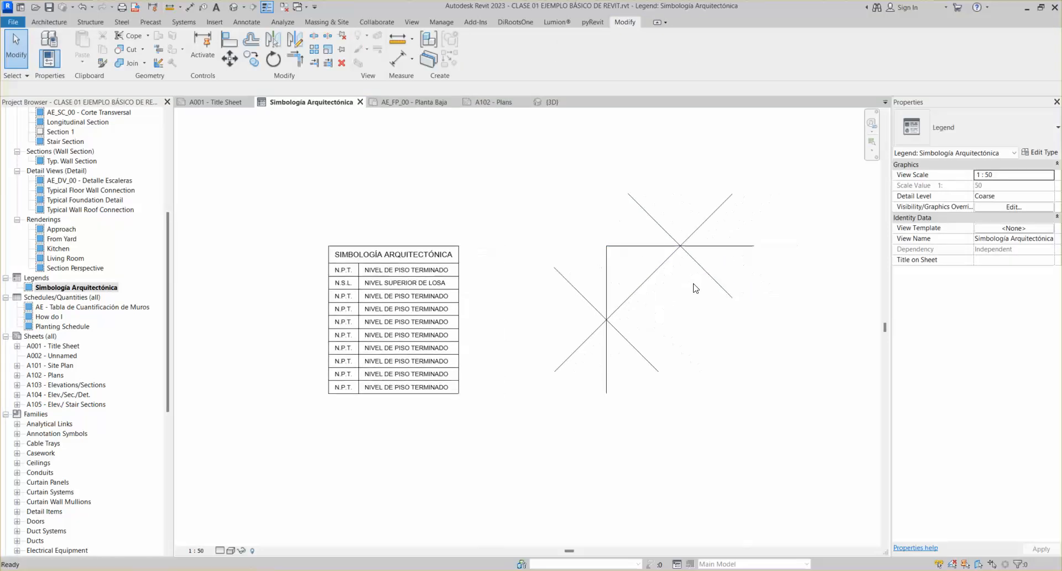
left_click(658, 228)
left_click(273, 58)
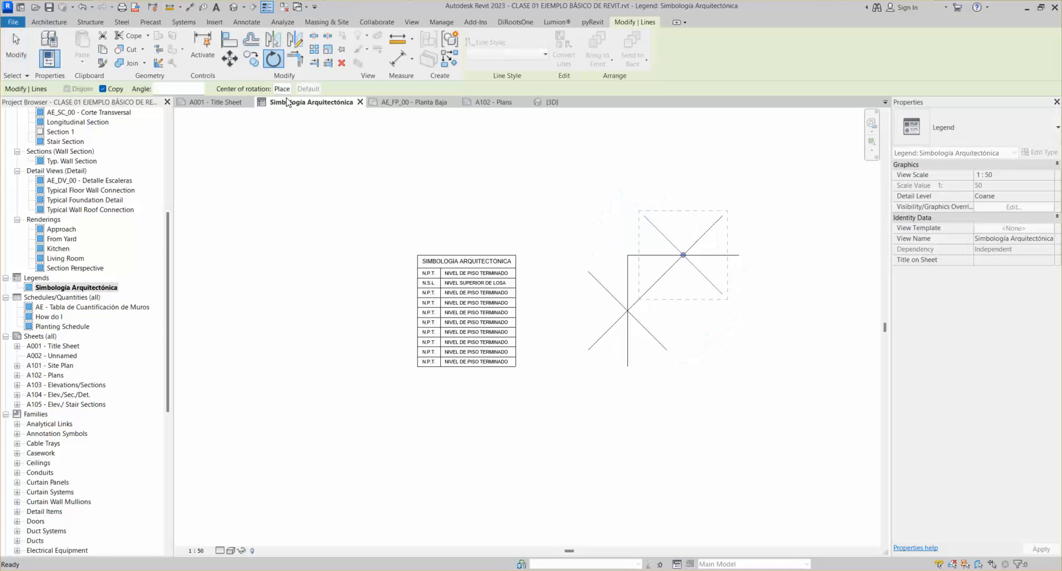
left_click(283, 90)
key("Escape")
key("Escape")
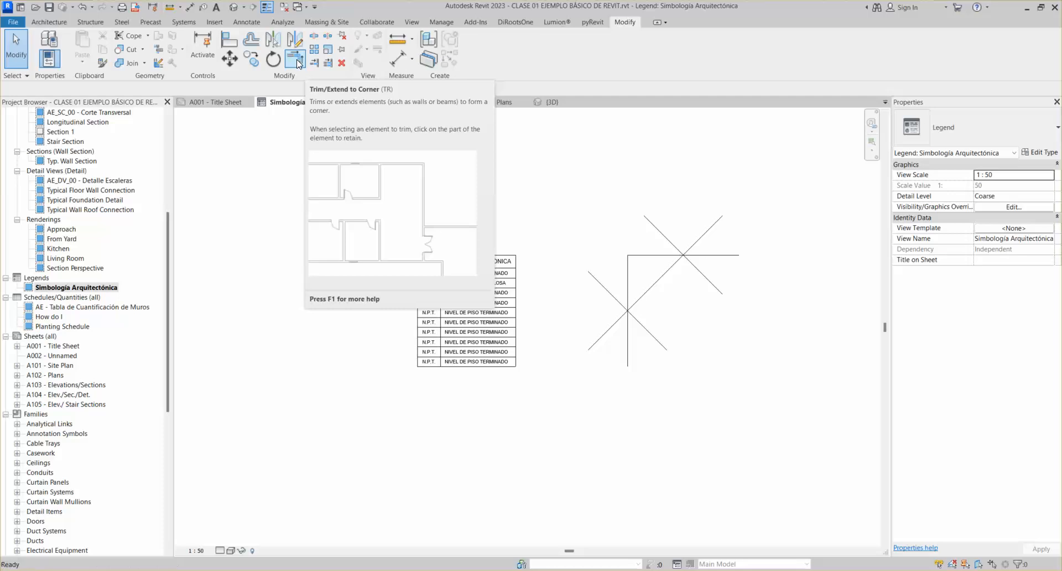
Lengthen the lower symbol's vertical line upward and trim it to a corner with the horizontal line
left_click(635, 268)
left_click_drag(627, 255, 626, 168)
key("Escape")
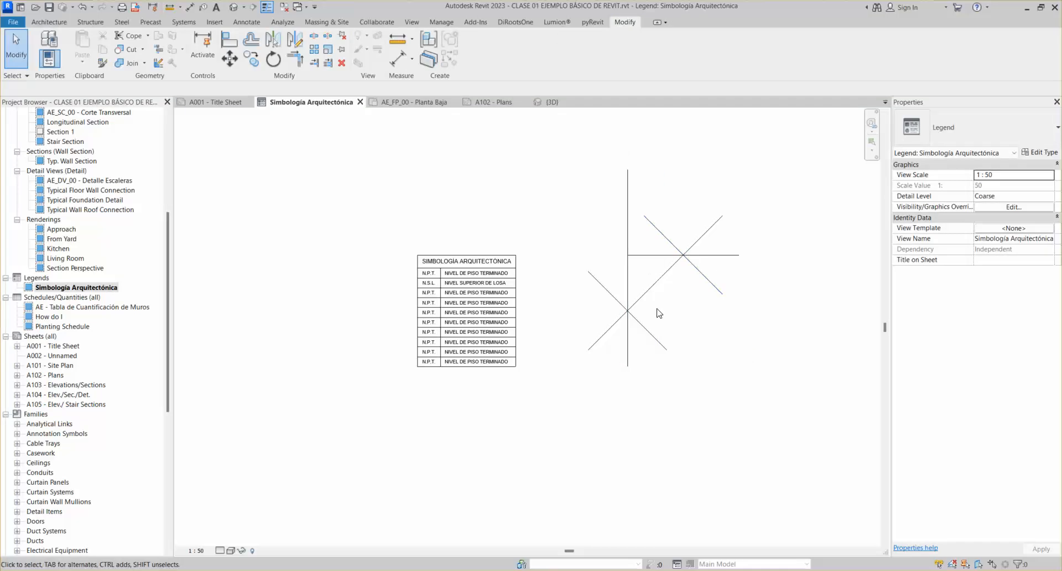
scroll(658, 310, "up", 2)
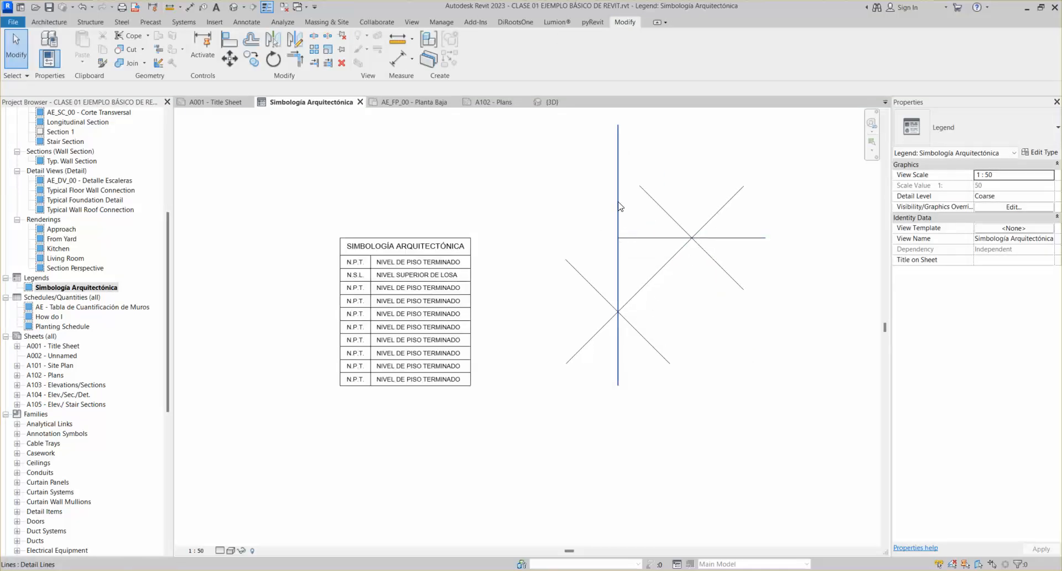
left_click(297, 66)
left_click(634, 243)
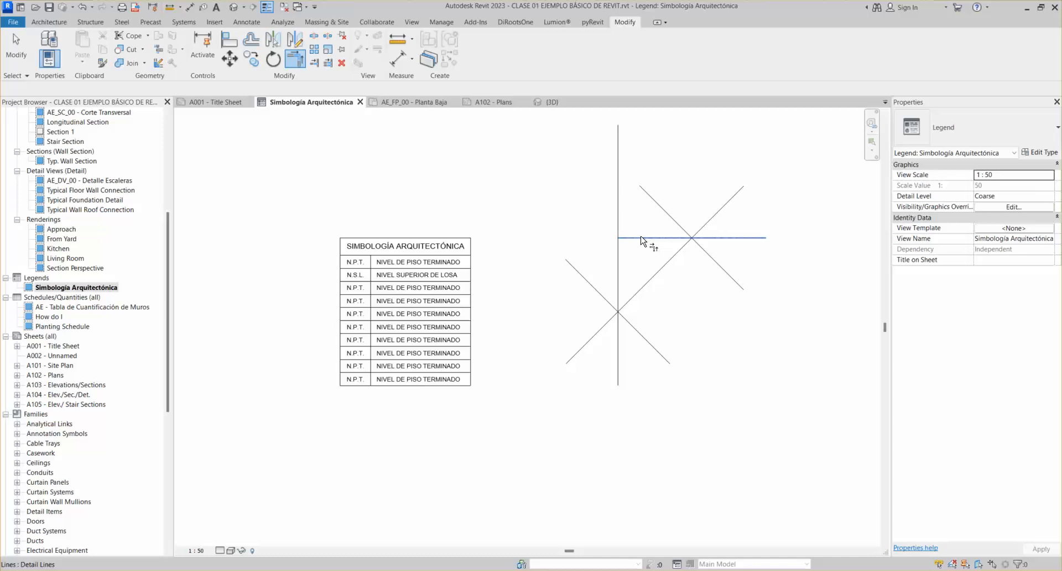
key("Escape")
key("Escape")
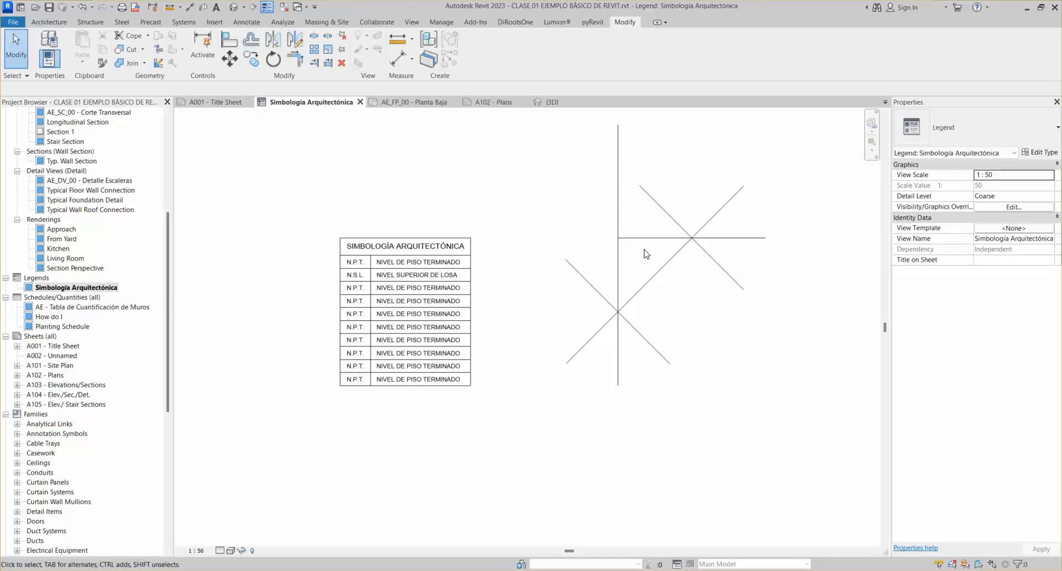
key("t")
key("r")
left_click(638, 239)
left_click(619, 260)
key("Escape")
Shorten the vertical line from its top, then rejoin it to the horizontal line at a corner
left_click(618, 271)
left_click_drag(618, 238, 618, 281)
key("ctrl+z")
left_click(620, 255)
key("ctrl+y")
key("t")
key("r")
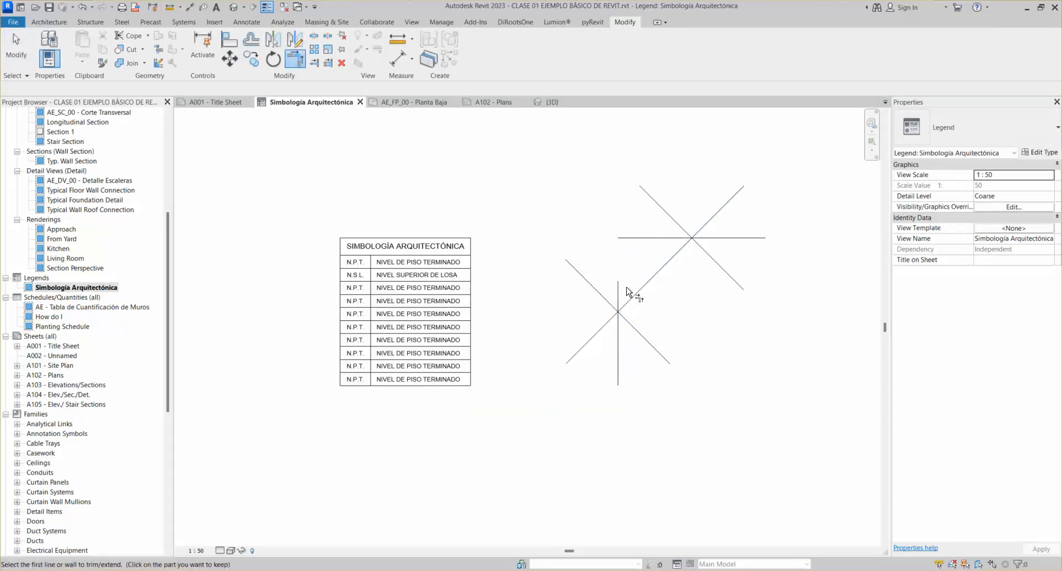
left_click(619, 294)
left_click(640, 238)
key("Escape")
key("Escape")
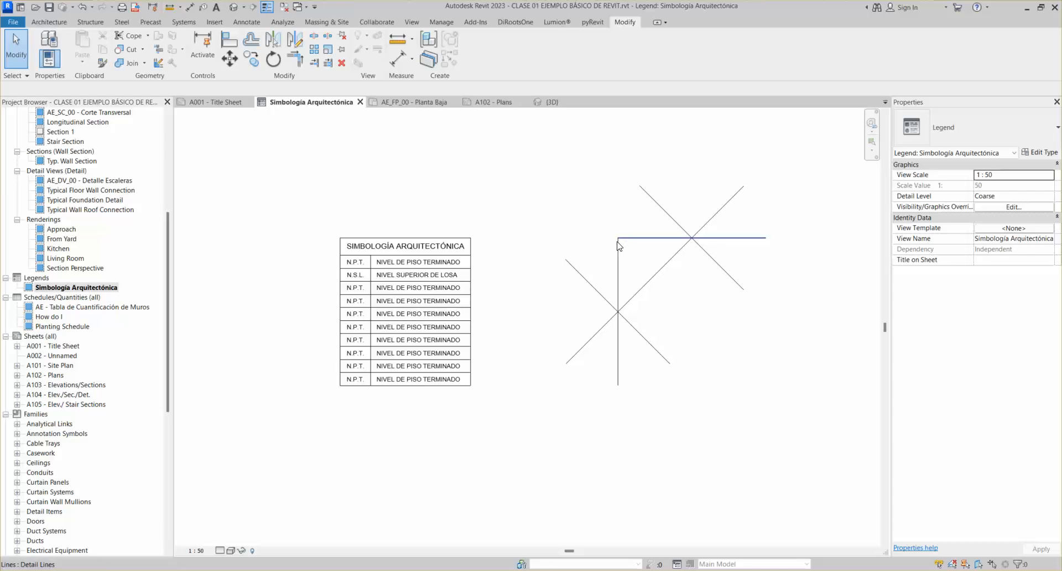
scroll(623, 339, "down", 1)
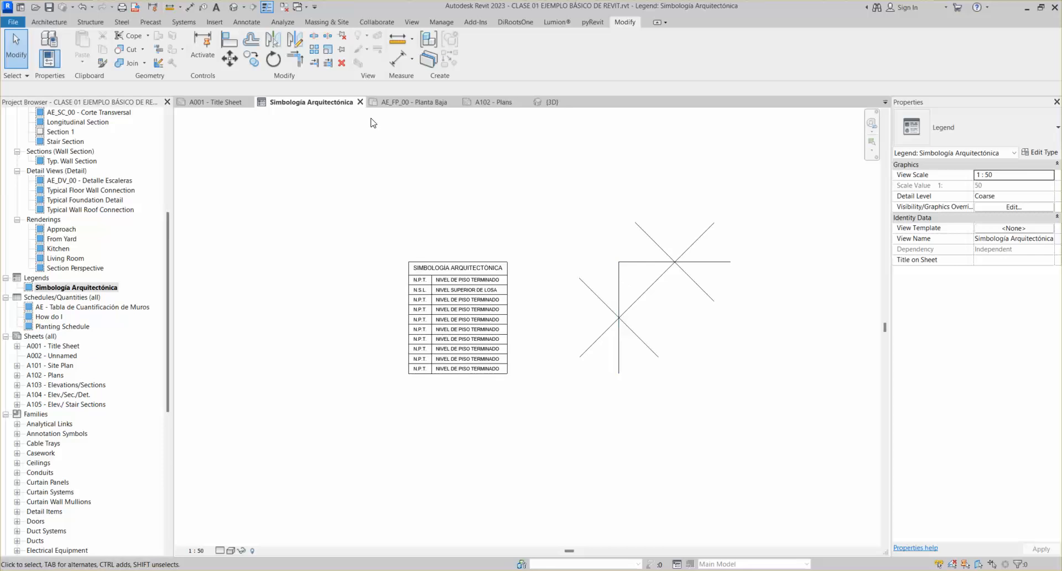
left_click(619, 283)
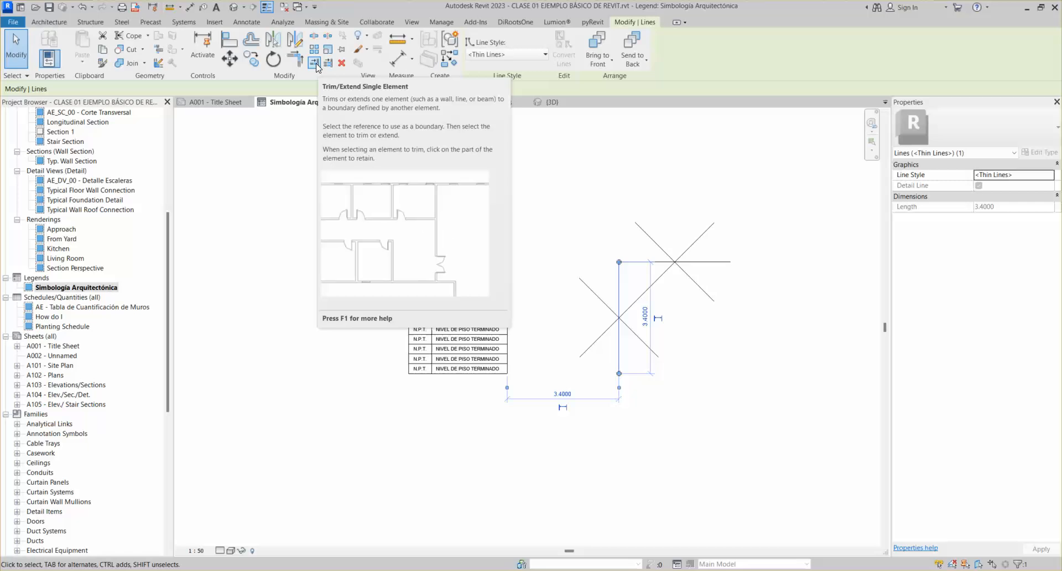
Extend the table's two upper row lines right to the vertical line used as boundary
left_click(314, 63)
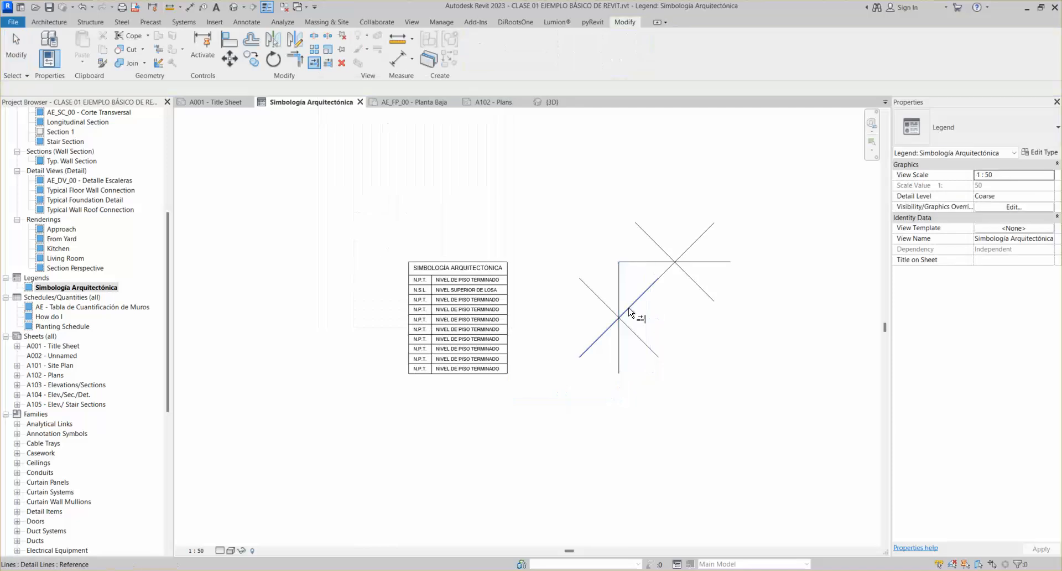
left_click(619, 286)
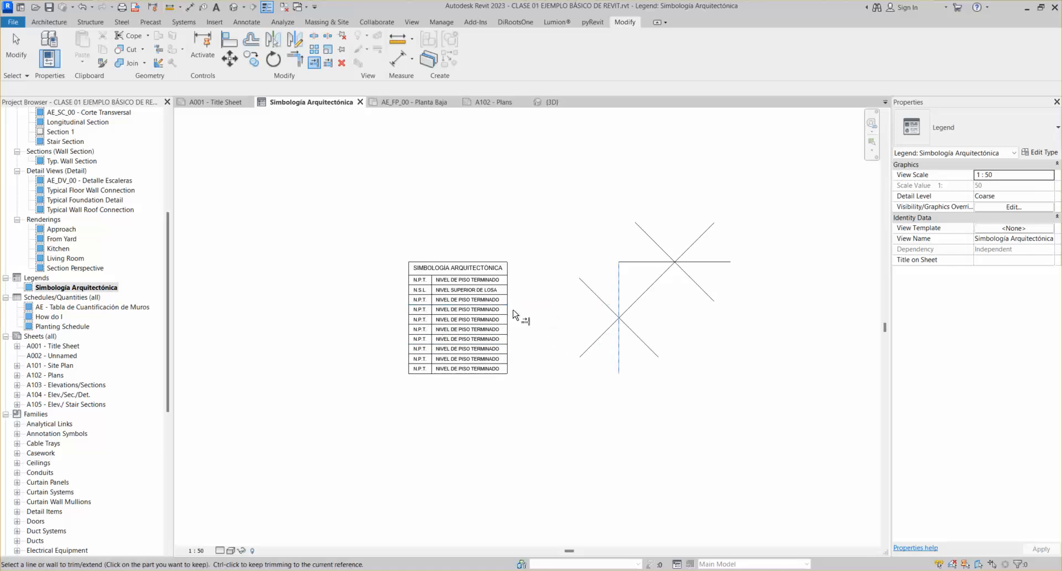
scroll(512, 313, "up", 2)
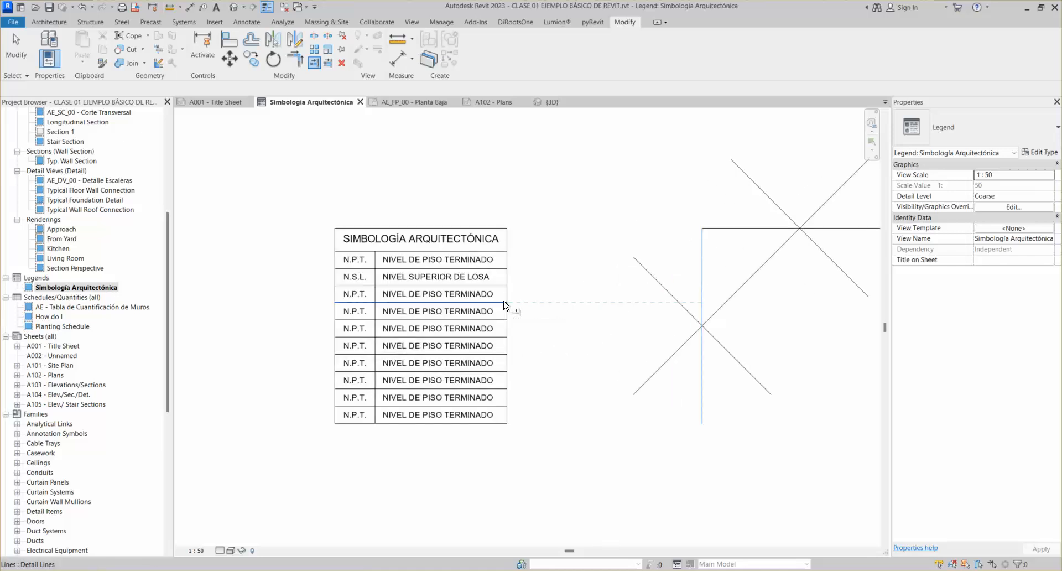
left_click(500, 291)
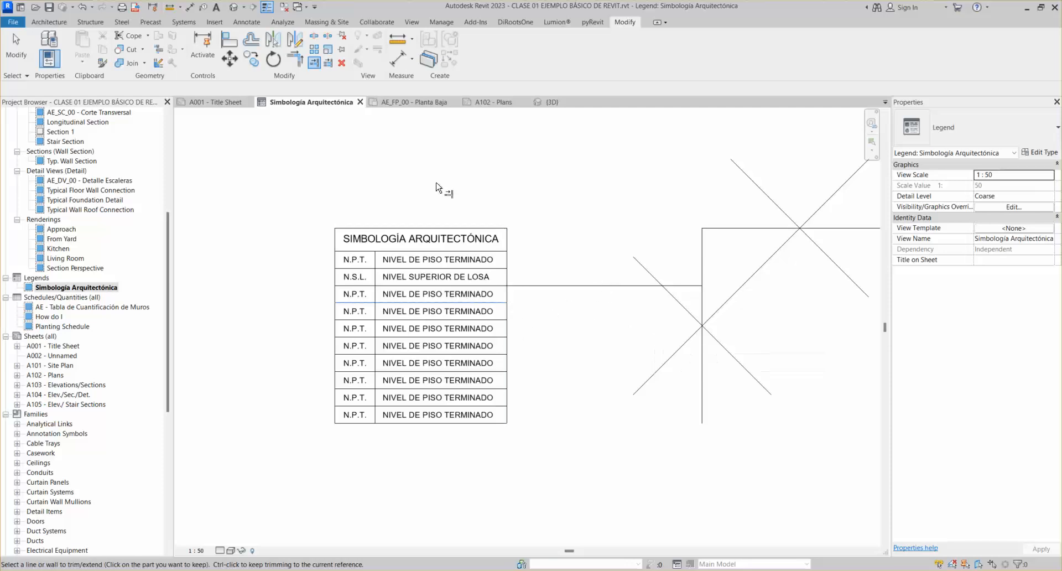
key("Escape")
key("Escape")
left_click(316, 65)
left_click(702, 288)
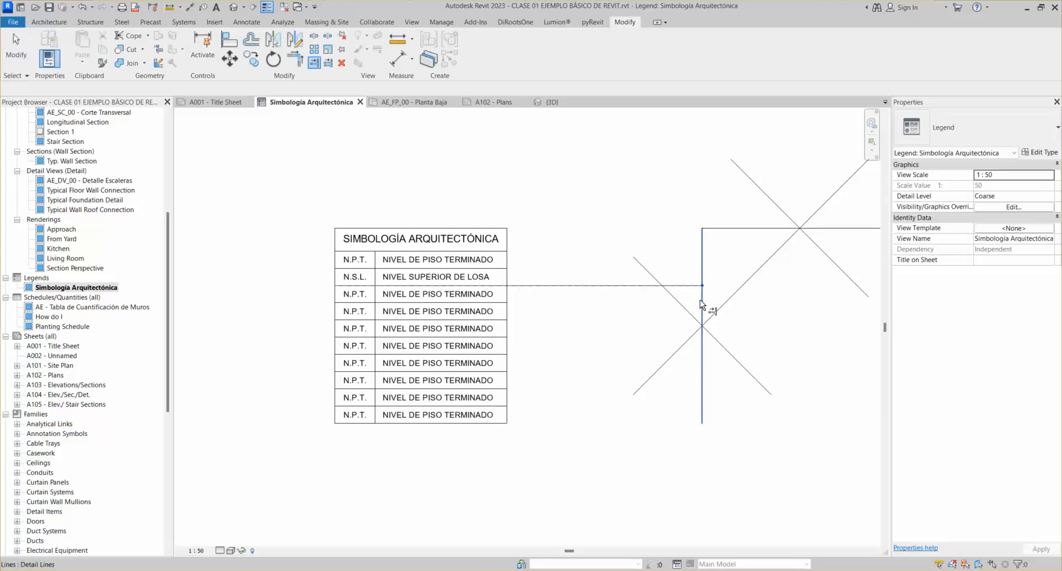
key("Escape")
key("Escape")
left_click(314, 65)
left_click(701, 261)
left_click(502, 269)
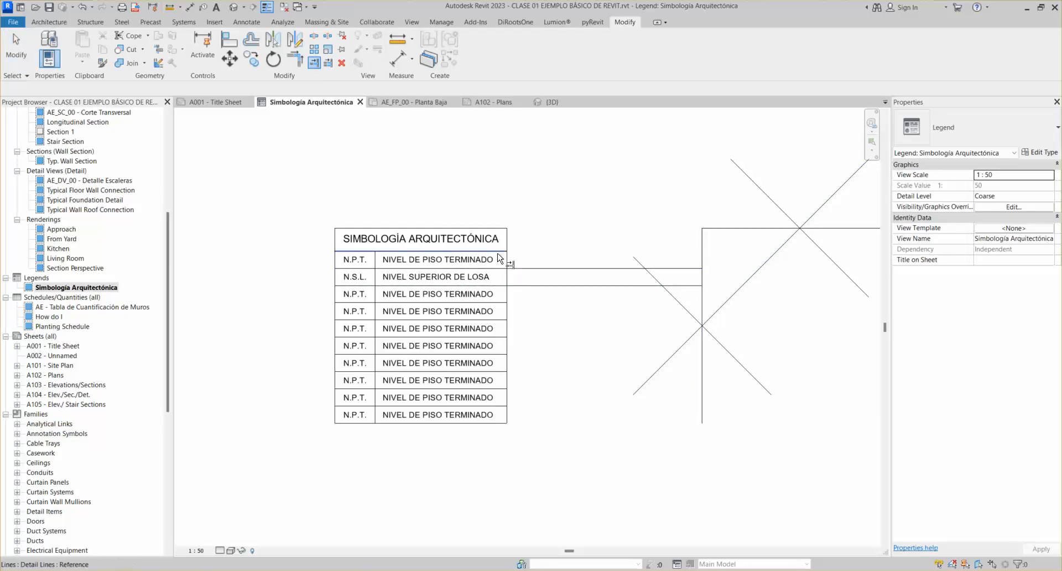
key("Escape")
key("Escape")
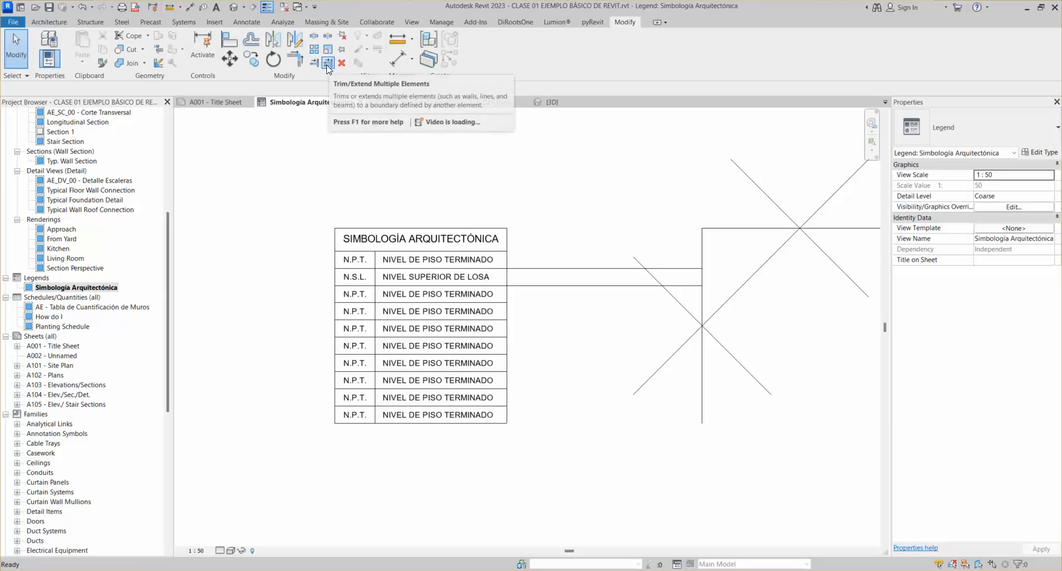
Extend the remaining seven table row lines to the vertical line with Trim/Extend Multiple
left_click(327, 64)
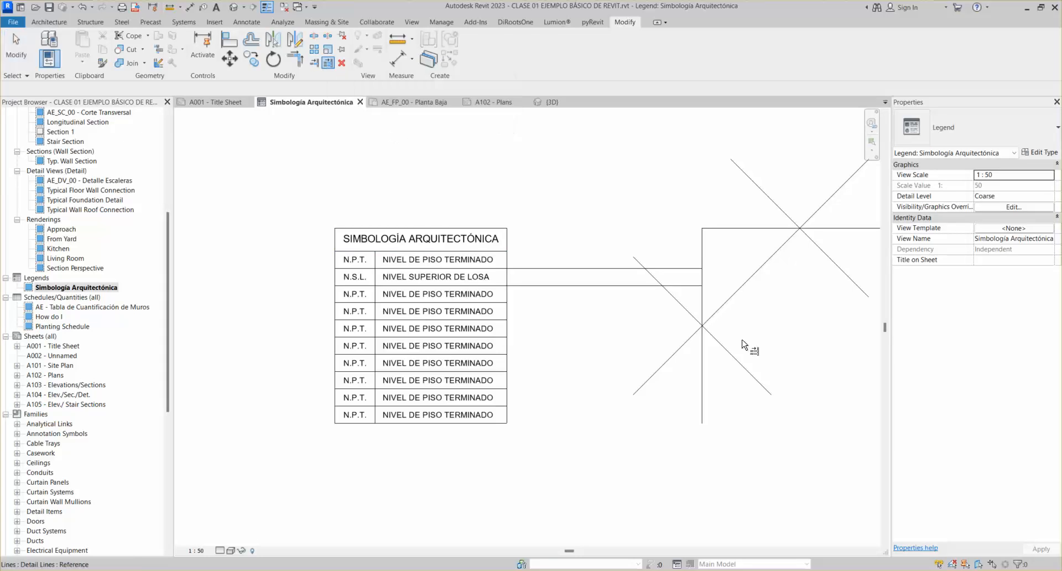
left_click(702, 396)
left_click(499, 303)
left_click(498, 320)
left_click(498, 338)
left_click(498, 354)
left_click(500, 372)
left_click(501, 389)
left_click(502, 406)
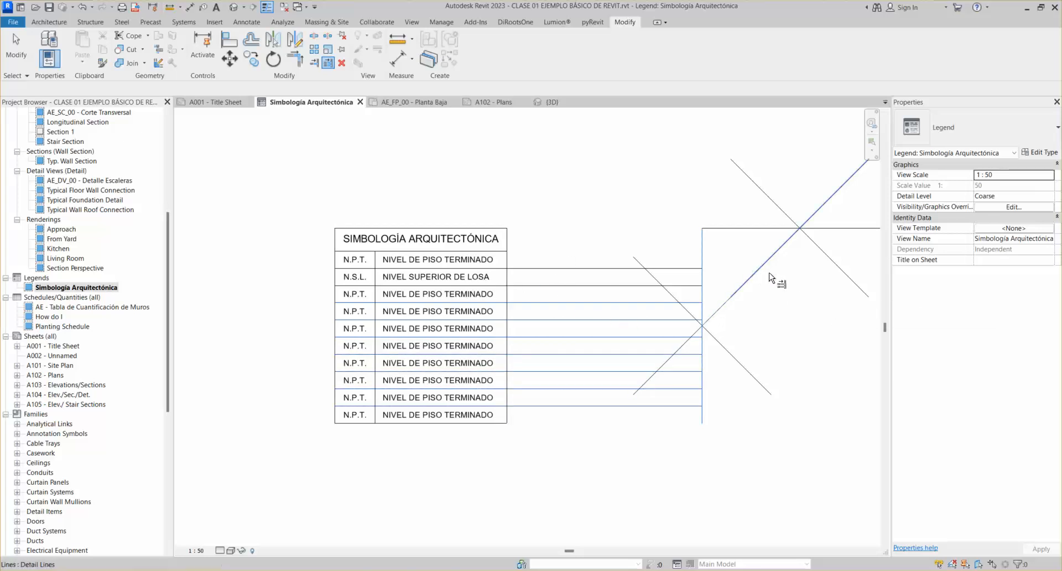
scroll(729, 273, "up", 3)
scroll(729, 274, "up", 4)
key("Escape")
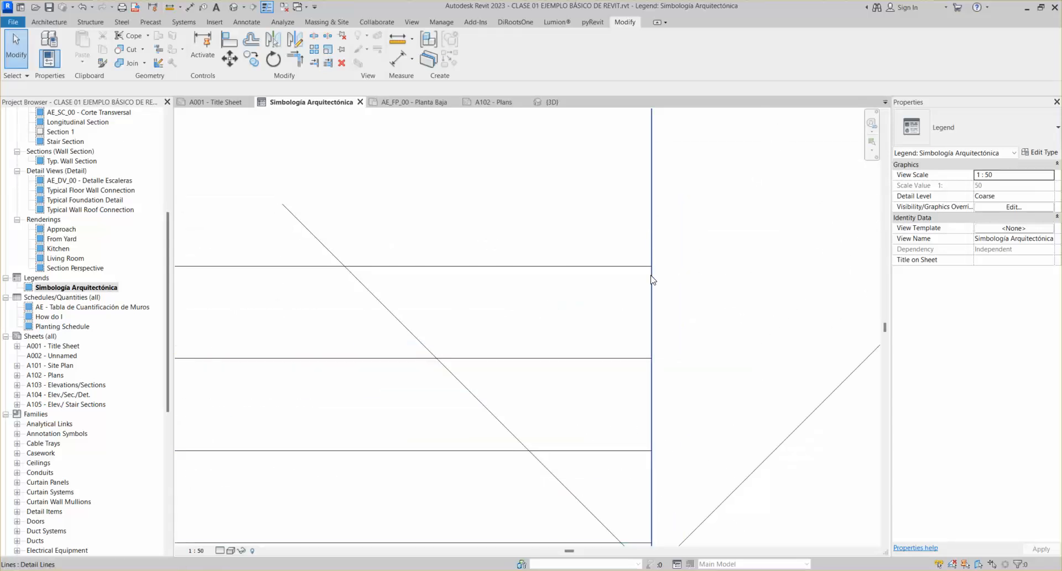
Inspect the extended rows, then undo so the row lines end at the table's edge again
scroll(651, 262, "down", 2)
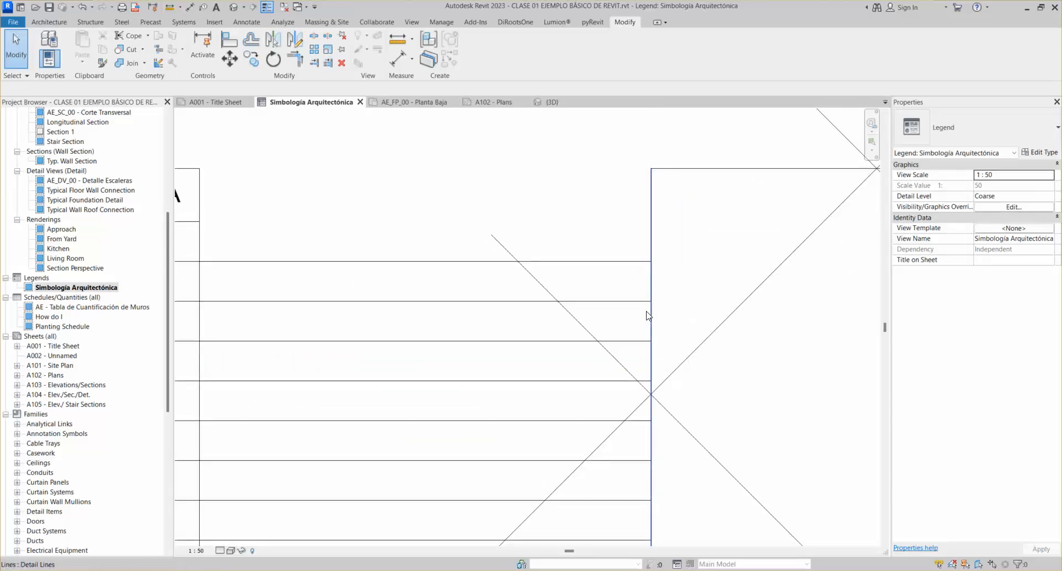
scroll(651, 437, "down", 1)
middle_click_drag(650, 440, 651, 349)
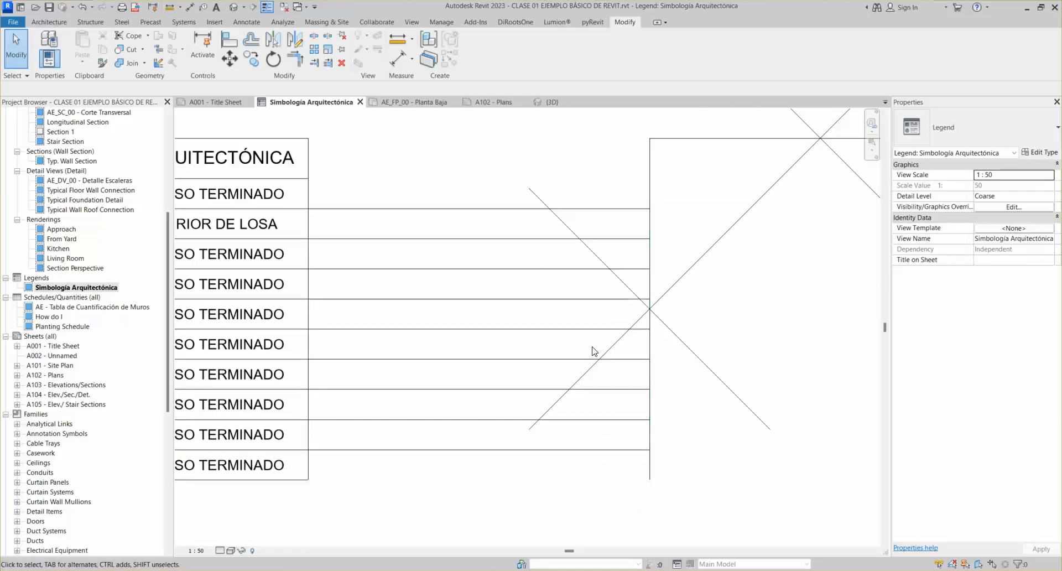
scroll(592, 350, "down", 2)
scroll(622, 279, "up", 3)
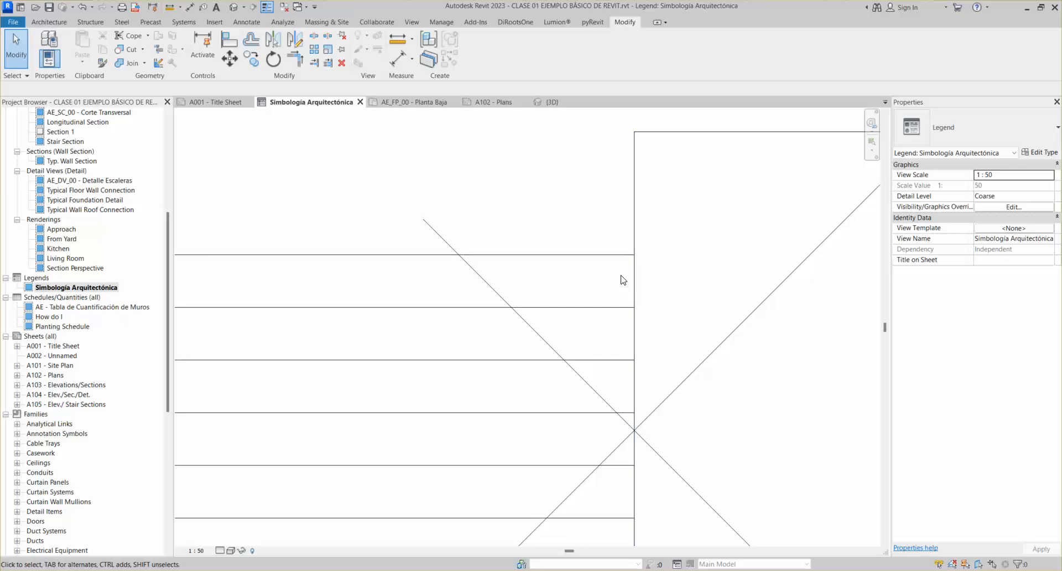
scroll(637, 269, "down", 2)
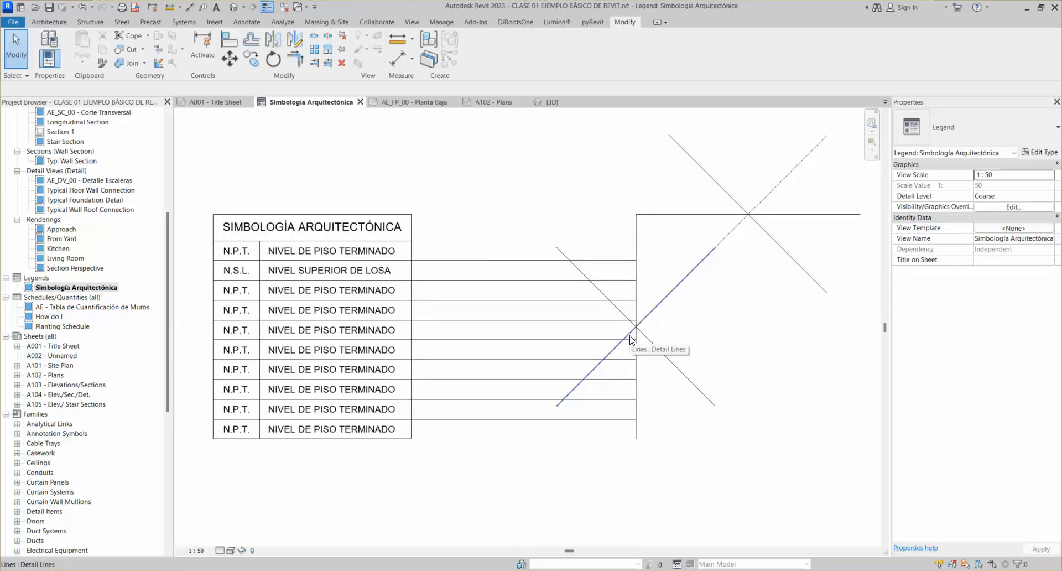
key("ctrl+z")
key("ctrl+z")
key("ctrl+z")
key("ctrl+z")
key("ctrl+z")
key("ctrl+z")
key("ctrl+z")
key("ctrl+z")
key("ctrl+z")
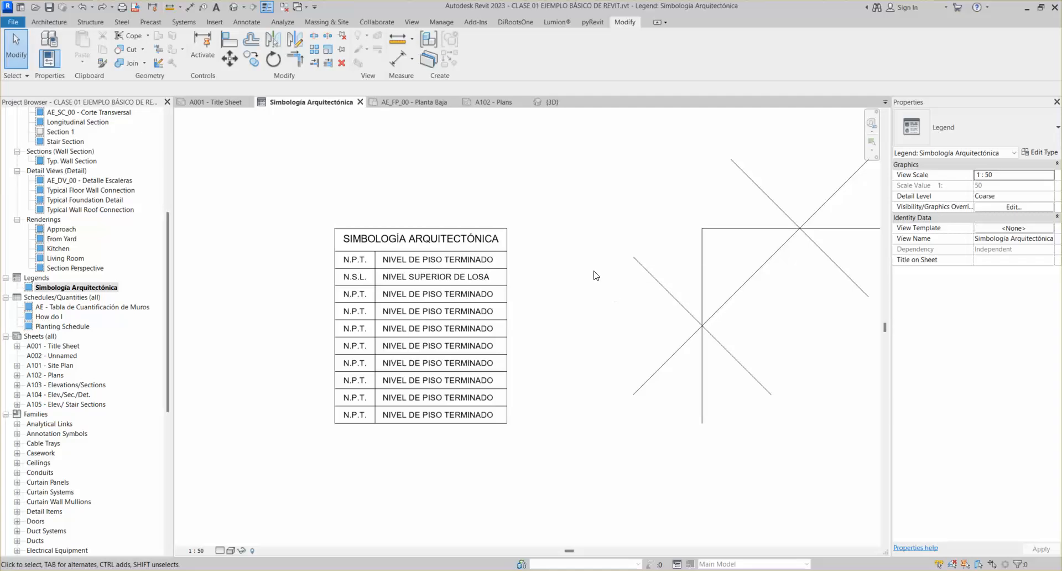
scroll(561, 267, "down", 2)
left_click(641, 278)
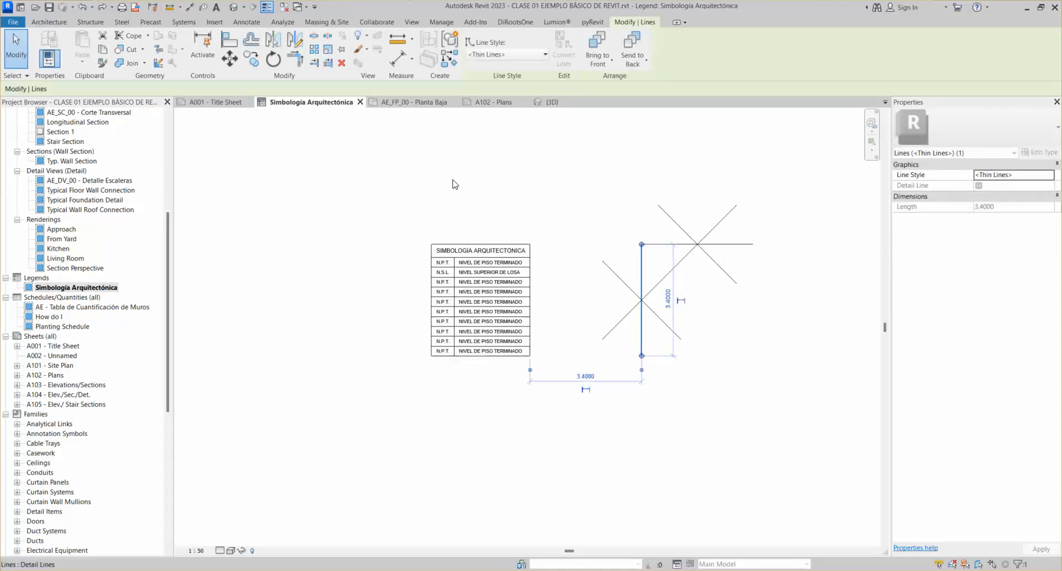
scroll(537, 312, "up", 2)
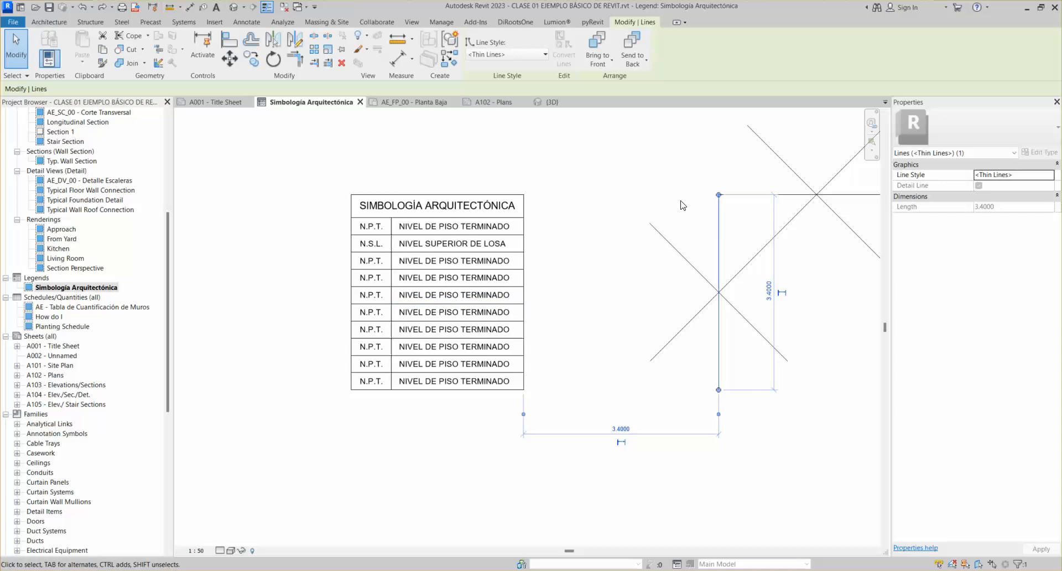
left_click(739, 206)
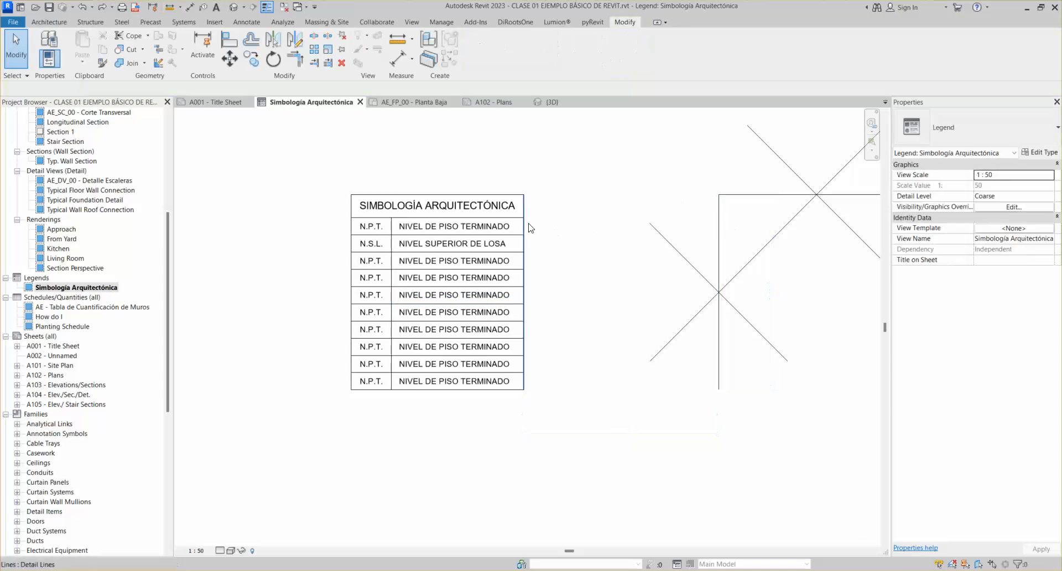
left_click(719, 226)
left_click(318, 64)
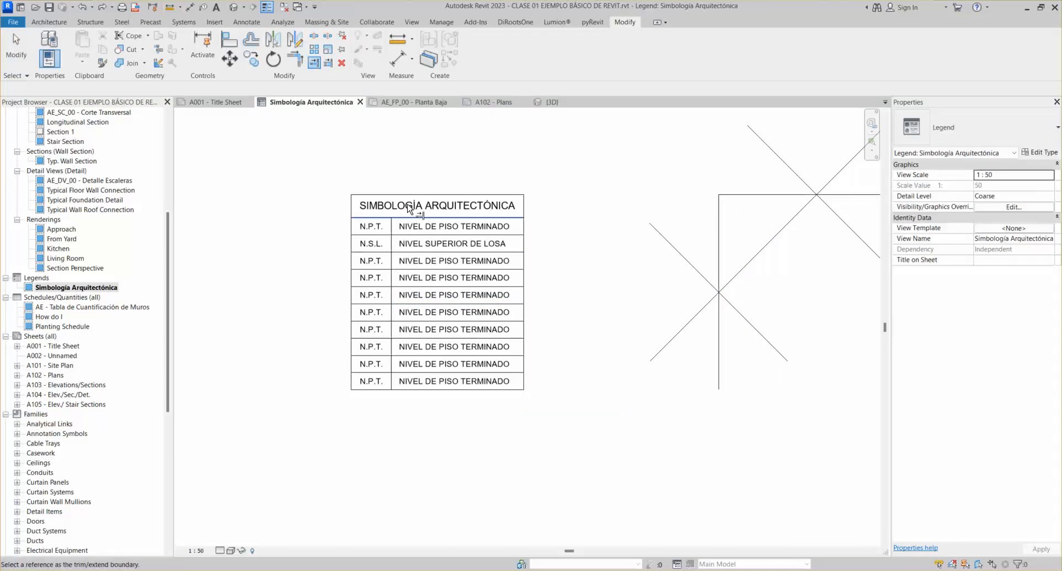
key("Escape")
left_click(719, 240)
left_click(327, 63)
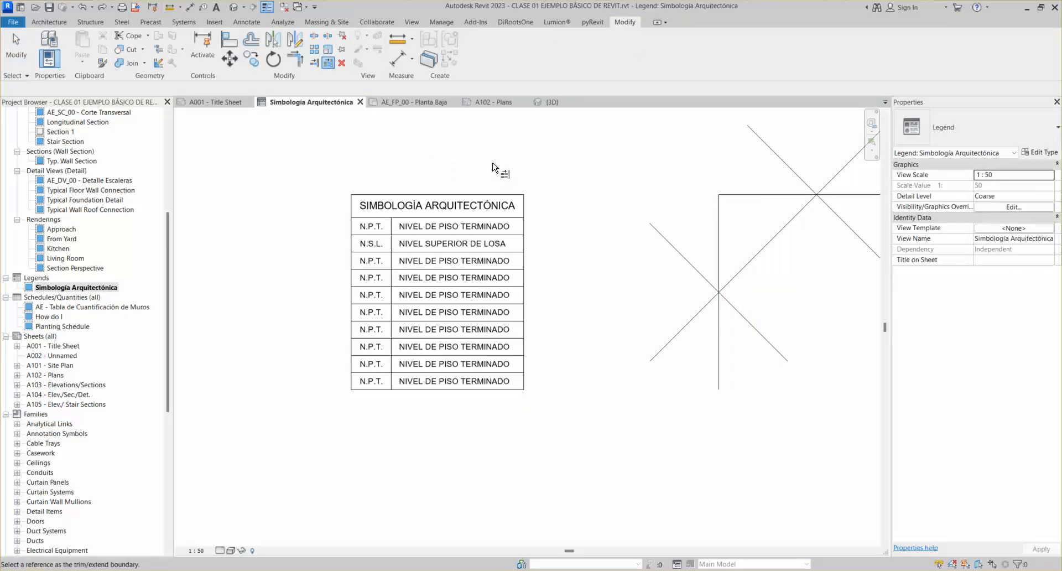
left_click(719, 230)
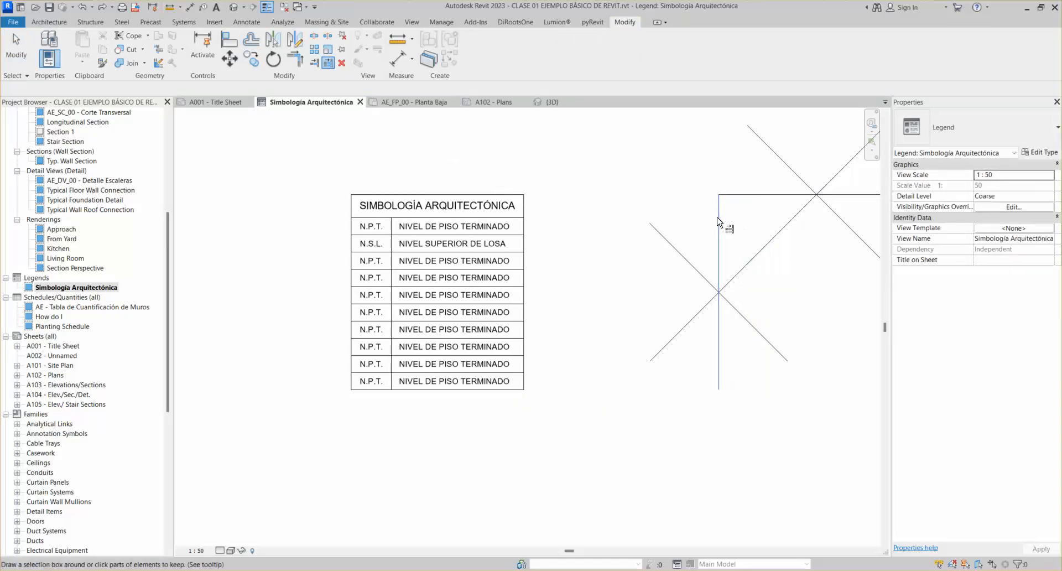
left_click_drag(500, 145, 425, 452)
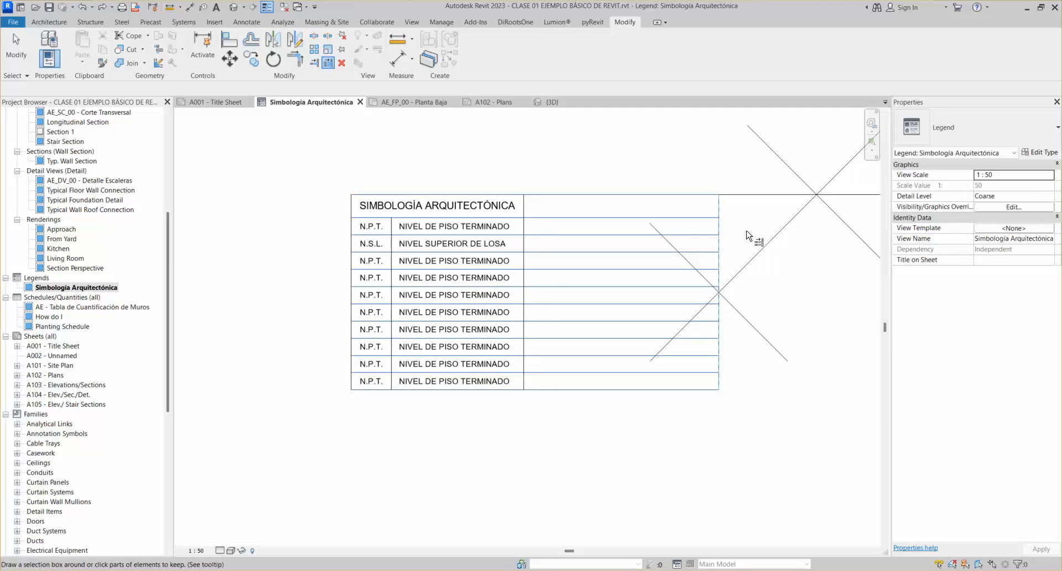
key("ctrl+z")
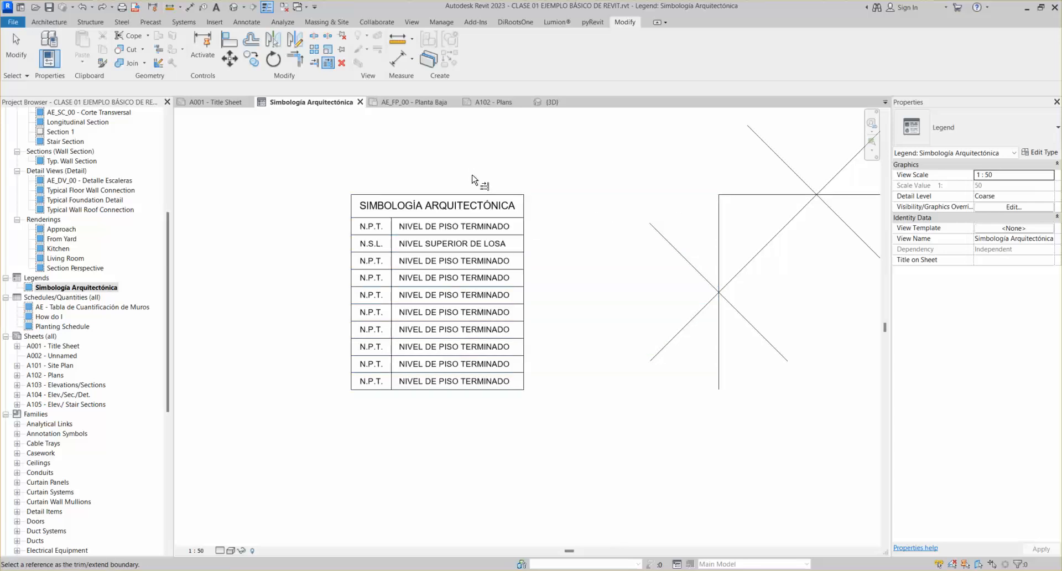
key("Escape")
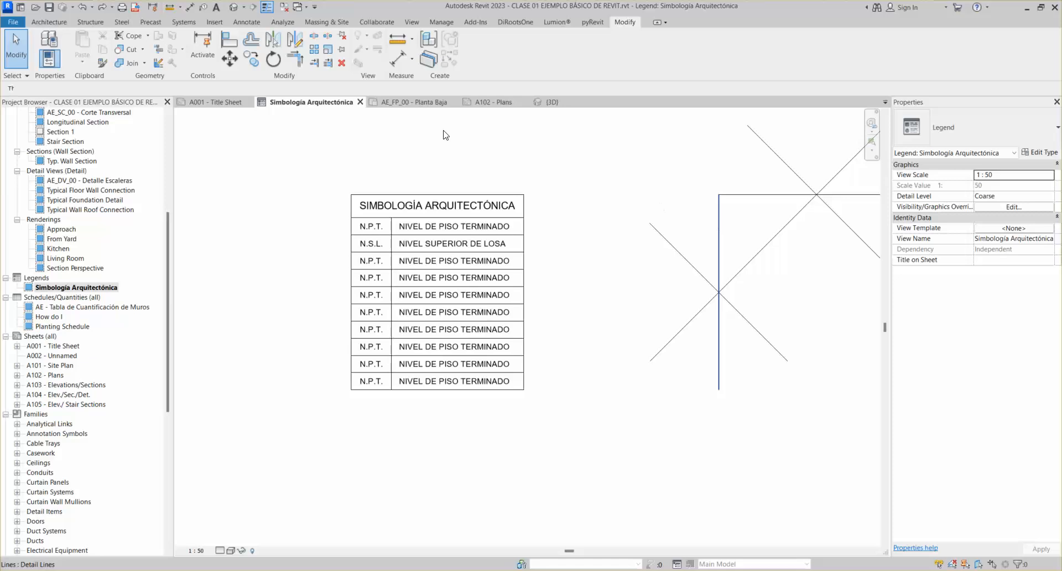
left_click(719, 210)
left_click(328, 63)
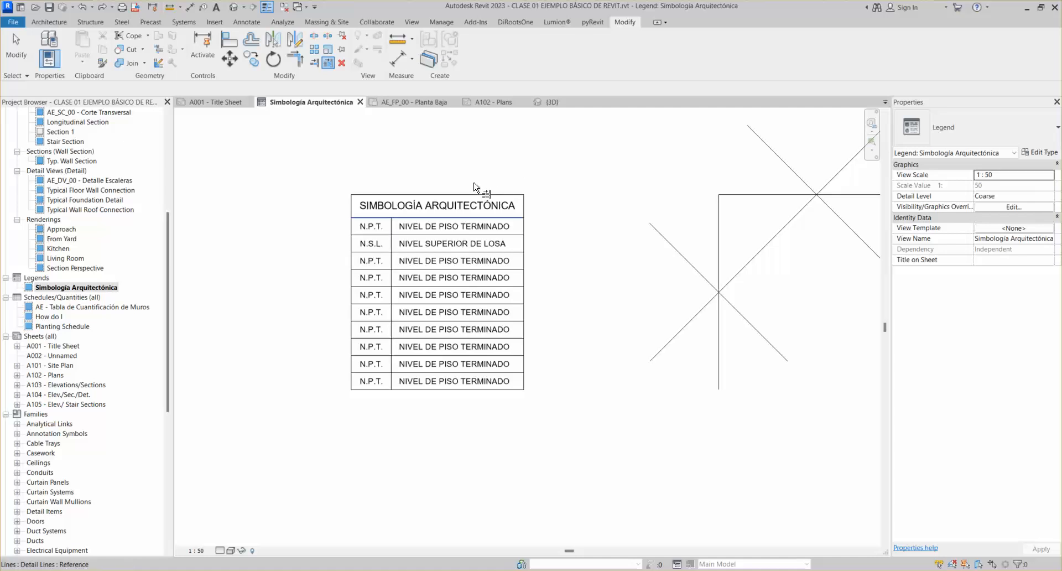
left_click(722, 239)
left_click_drag(503, 151, 412, 422)
key("Escape")
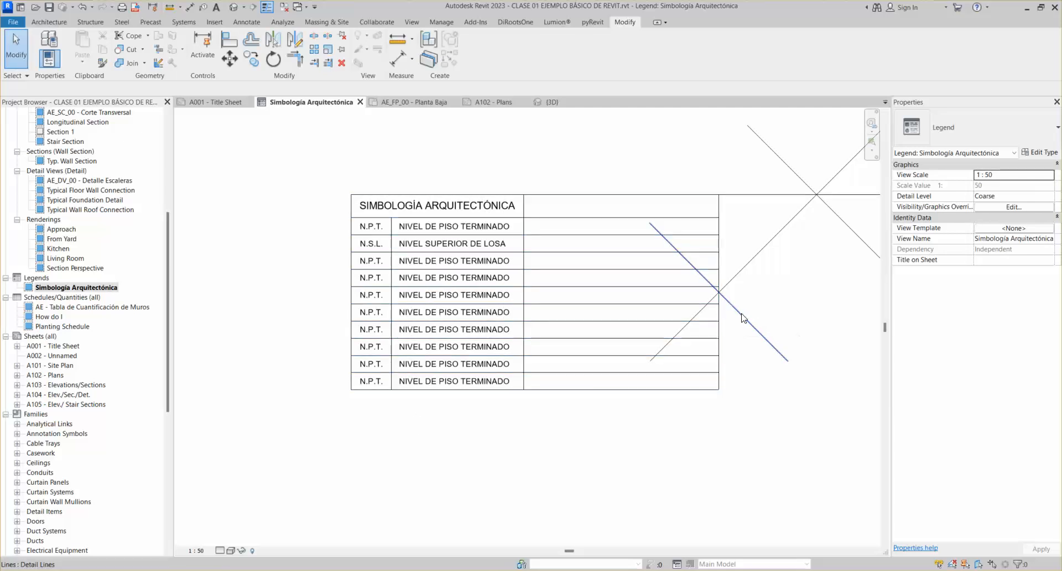
key("ctrl+z")
scroll(741, 316, "down", 2)
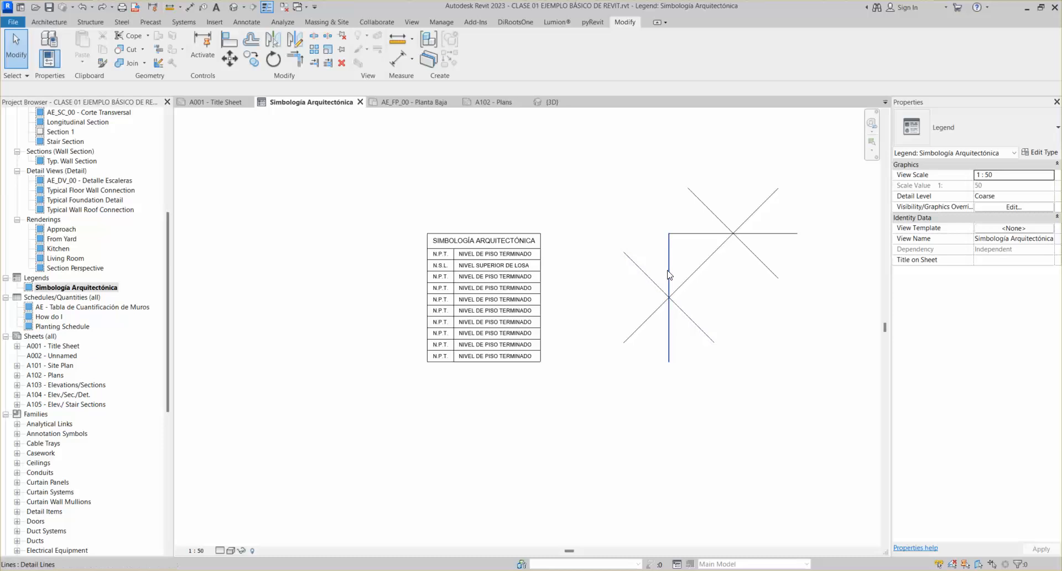
Start copying the vertical line, then cancel without placing a duplicate
left_click(251, 59)
left_click(668, 339)
left_click(67, 88)
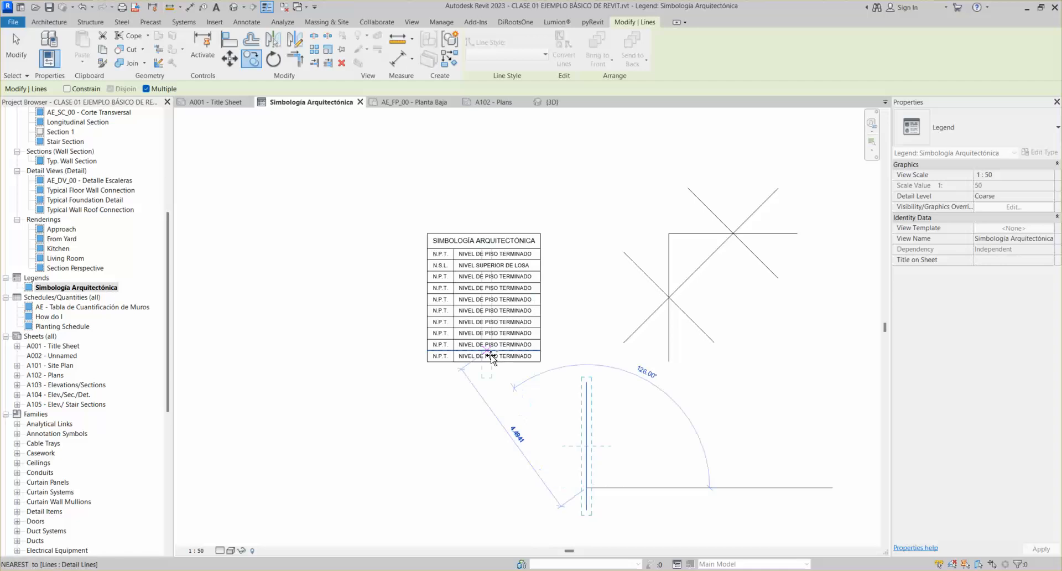
key("Escape")
key("Escape")
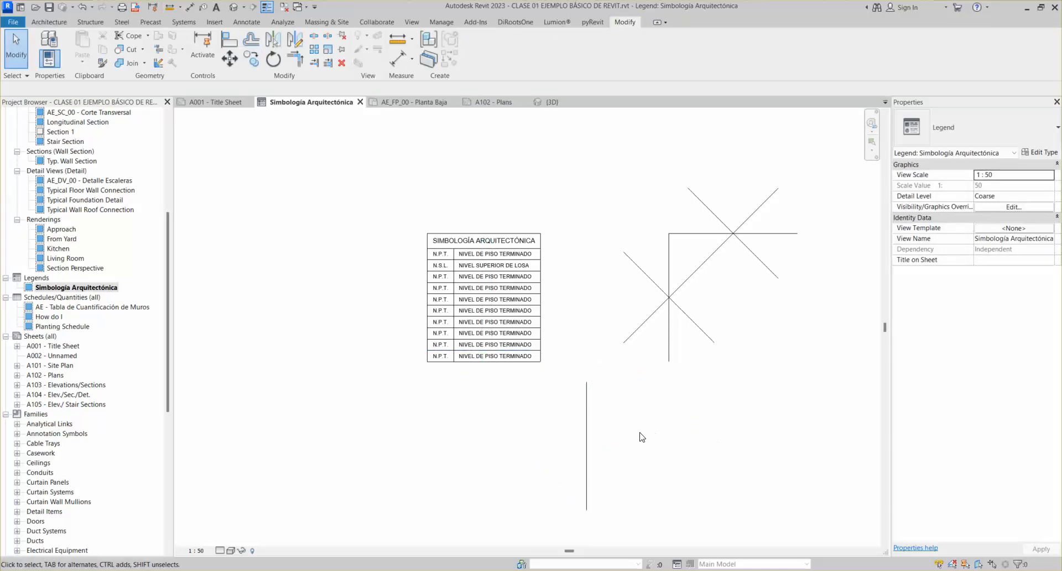
Try moving the lone vertical line beneath the cross, cancel, and start the Align tool
middle_click_drag(641, 437, 629, 399)
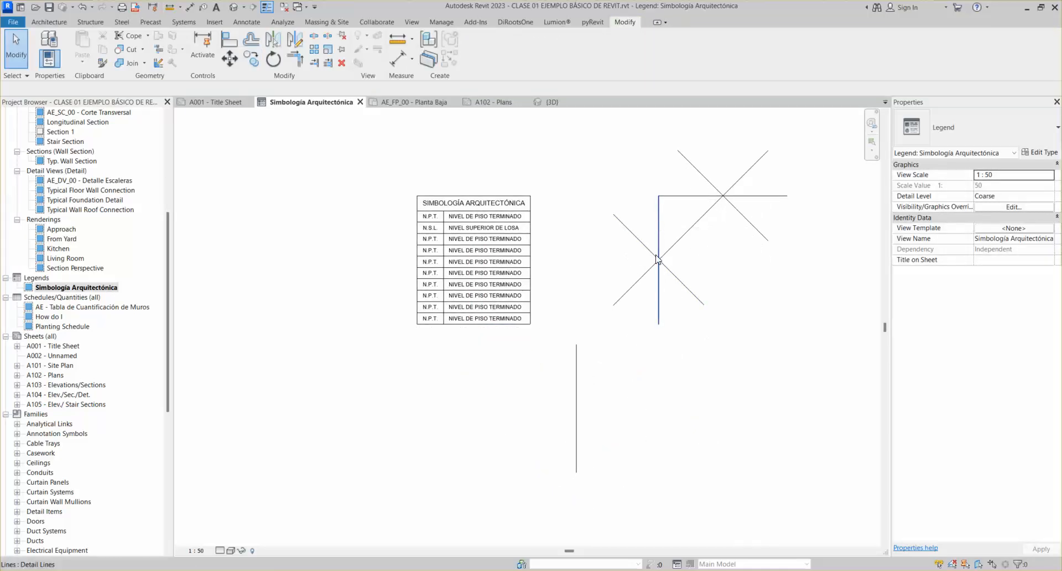
left_click(578, 381)
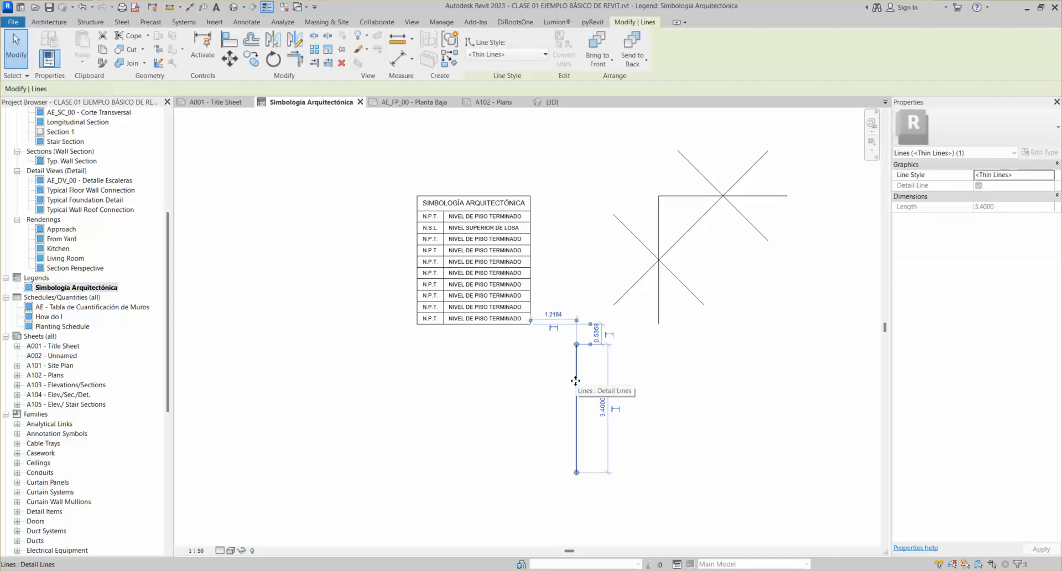
left_click_drag(577, 381, 660, 400)
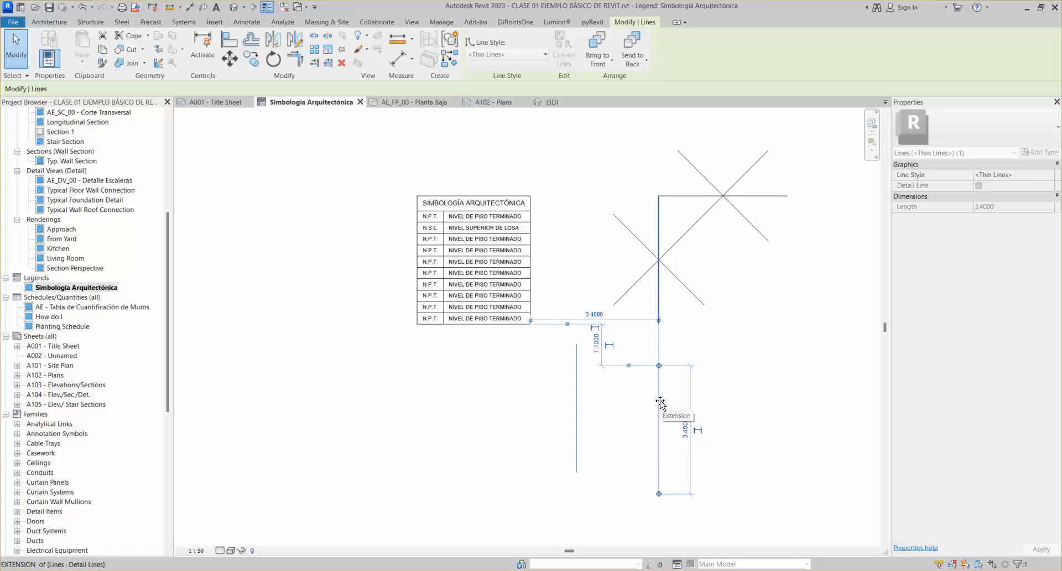
left_click_drag(658, 402, 617, 400)
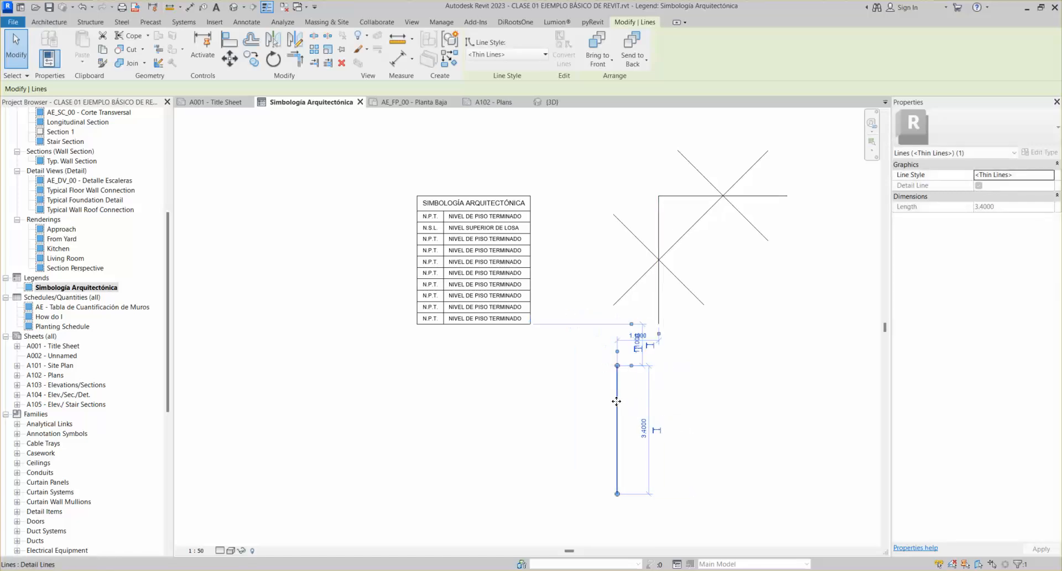
key("Escape")
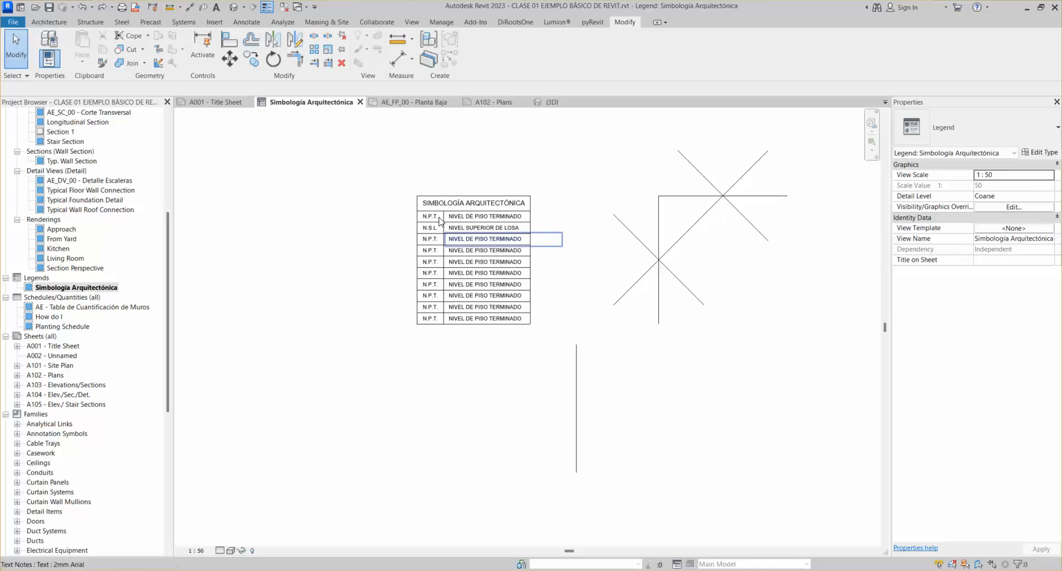
left_click(226, 44)
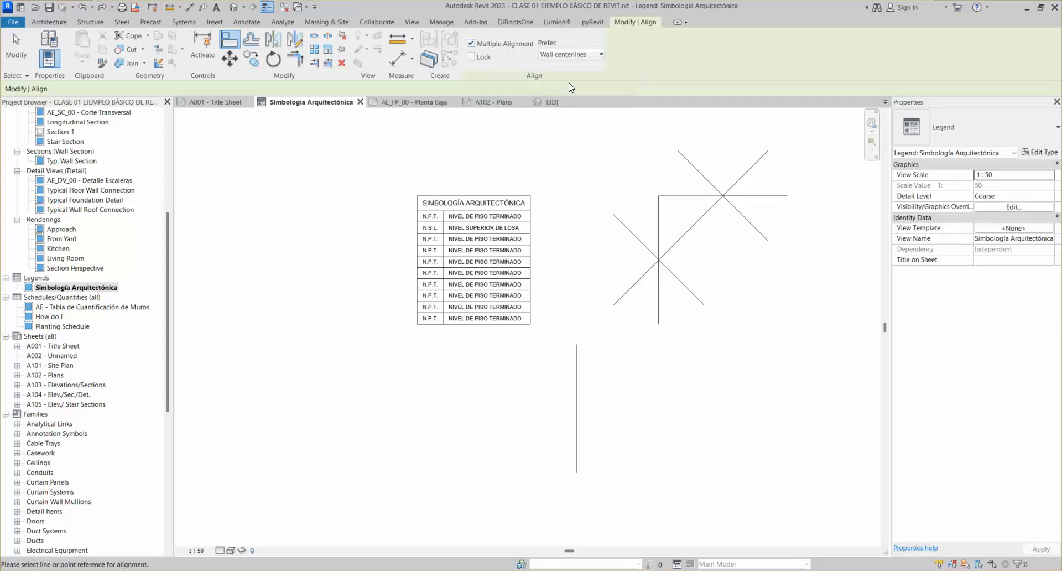
With Align set to Wall centerlines, line the lower vertical line up beneath the cross's vertical line
left_click(572, 56)
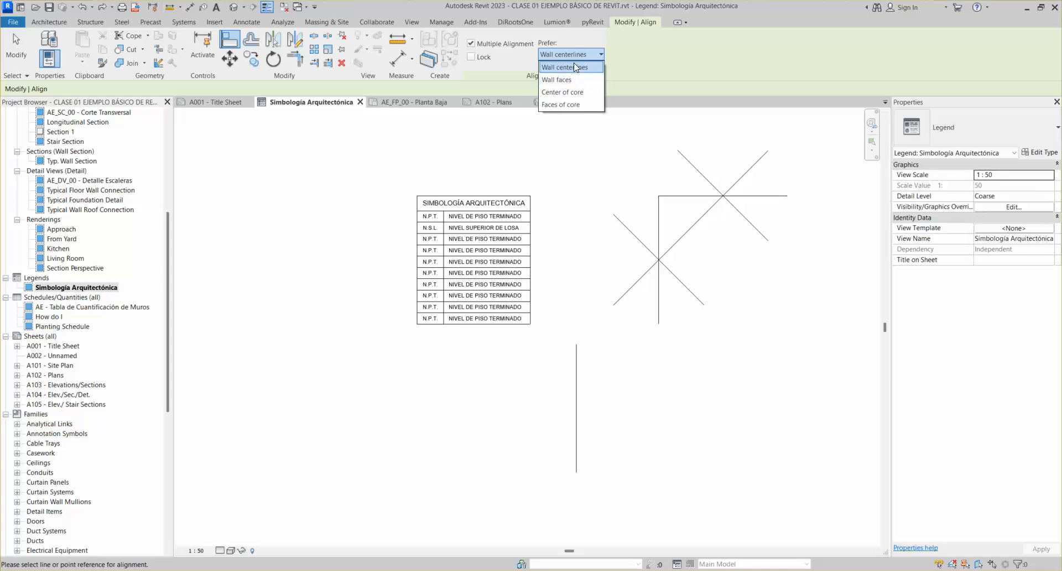
left_click(577, 66)
left_click(572, 55)
left_click(561, 53)
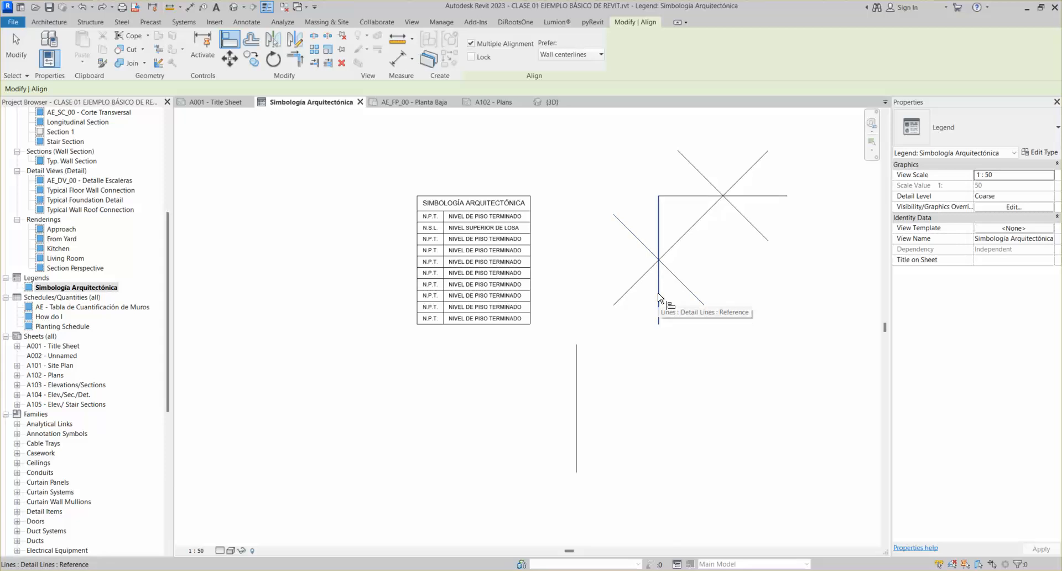
left_click(659, 225)
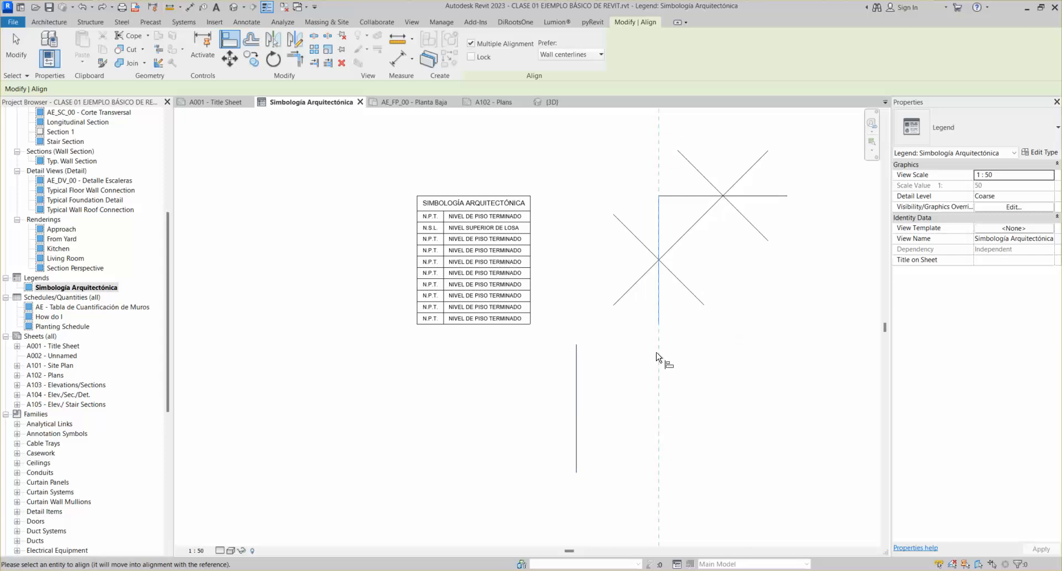
left_click(581, 384)
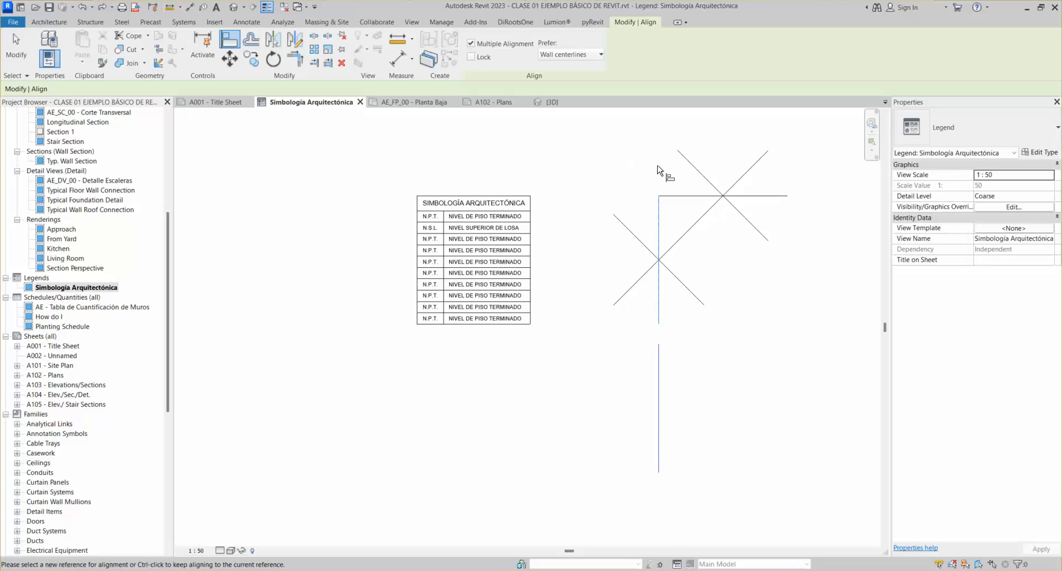
key("Escape")
key("Escape")
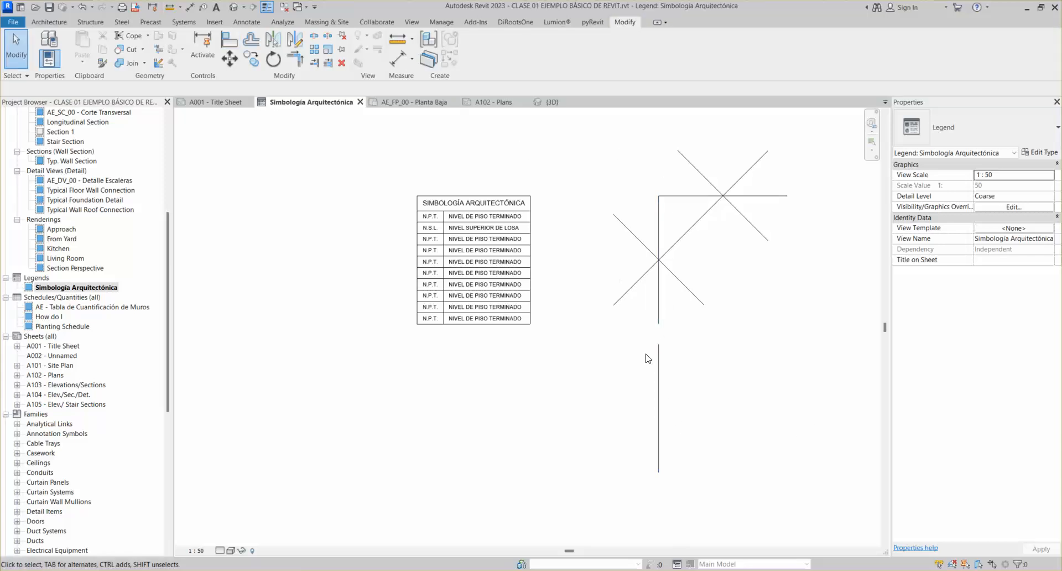
Drag the lower vertical line back to its original spot left of the cross
left_click(659, 368)
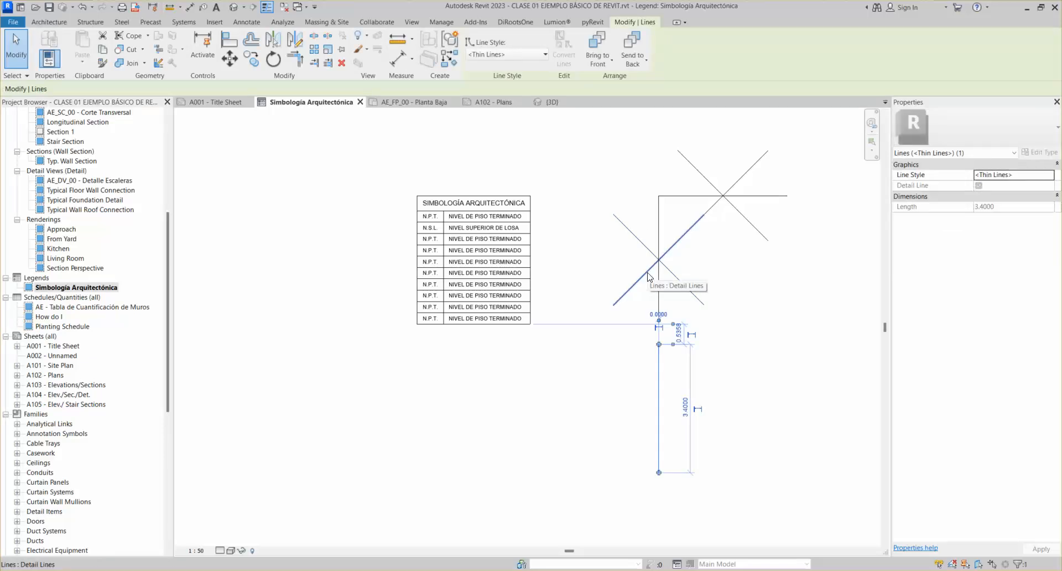
left_click(752, 318)
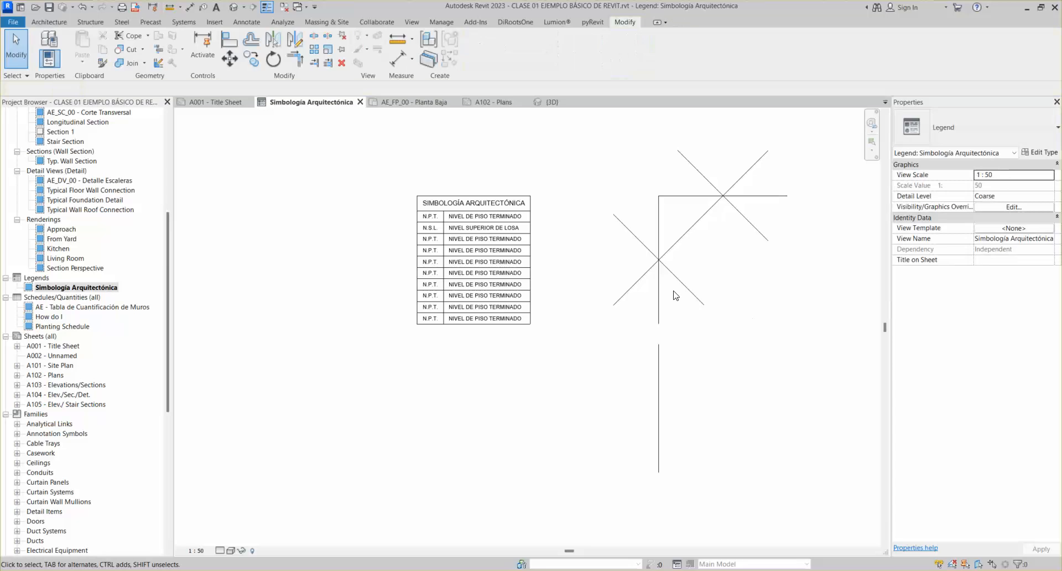
left_click(664, 374)
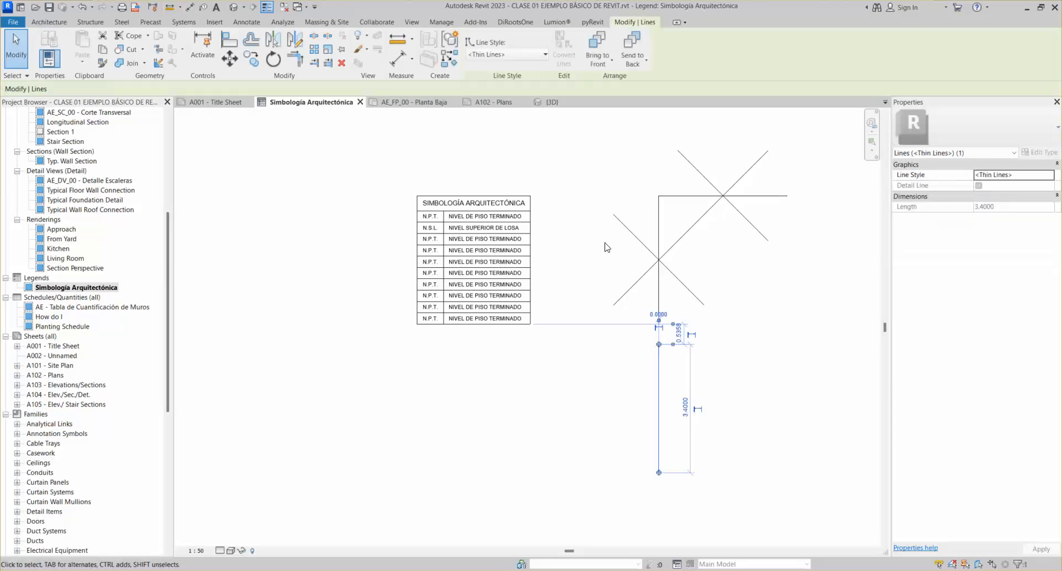
left_click(582, 210)
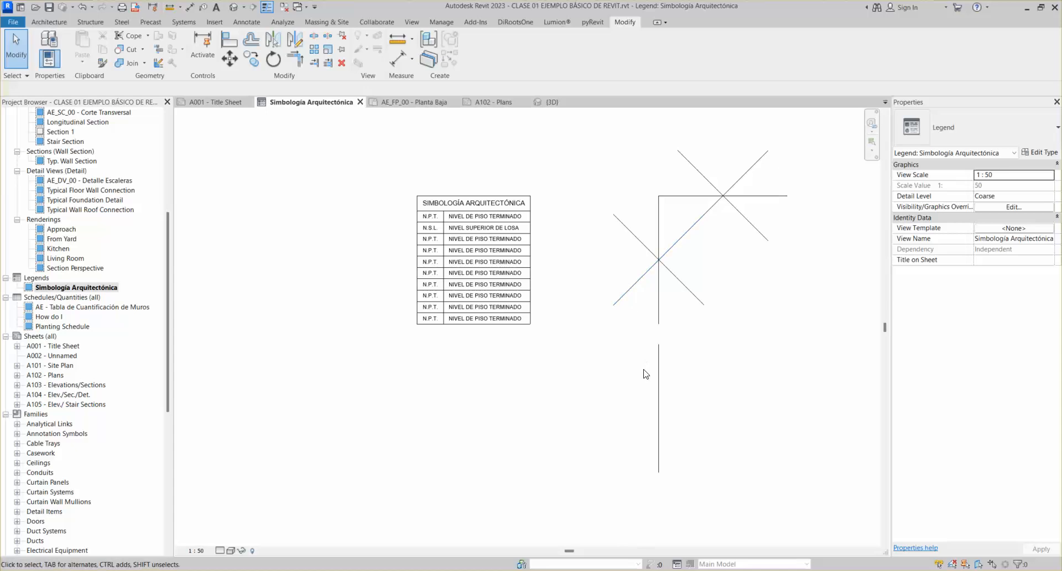
left_click(658, 381)
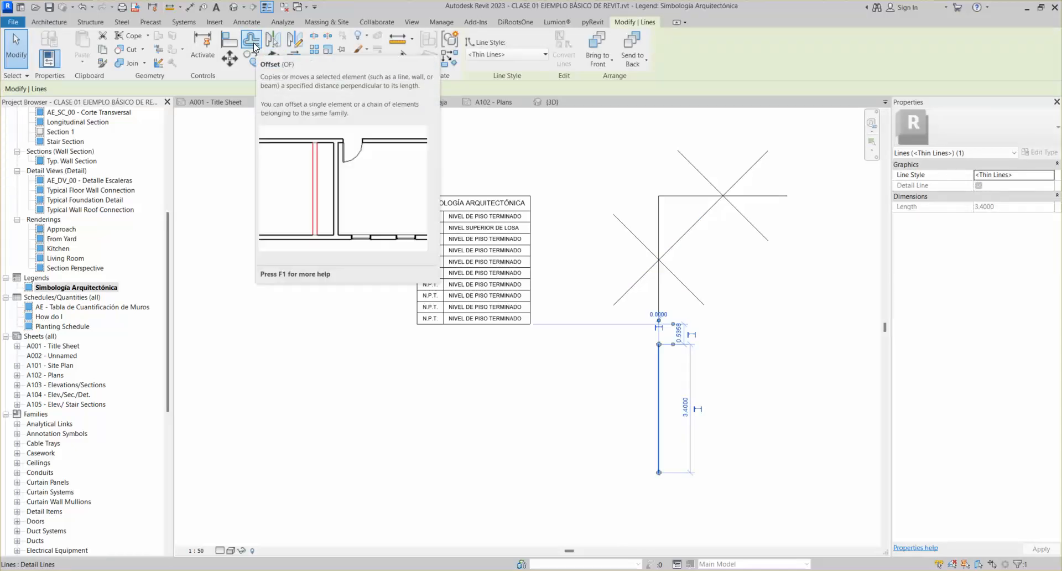
left_click(394, 430)
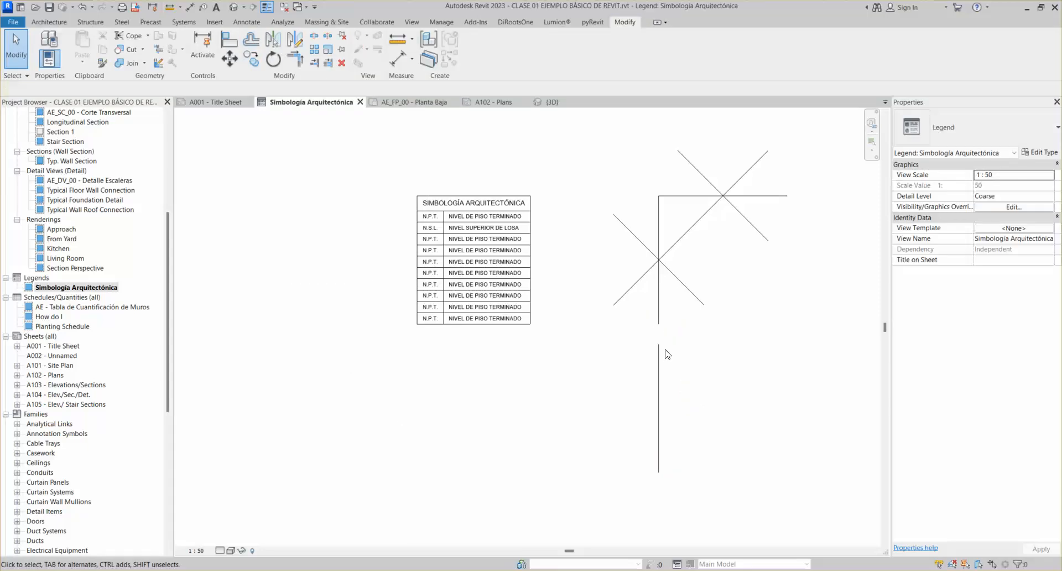
left_click_drag(666, 354, 585, 357)
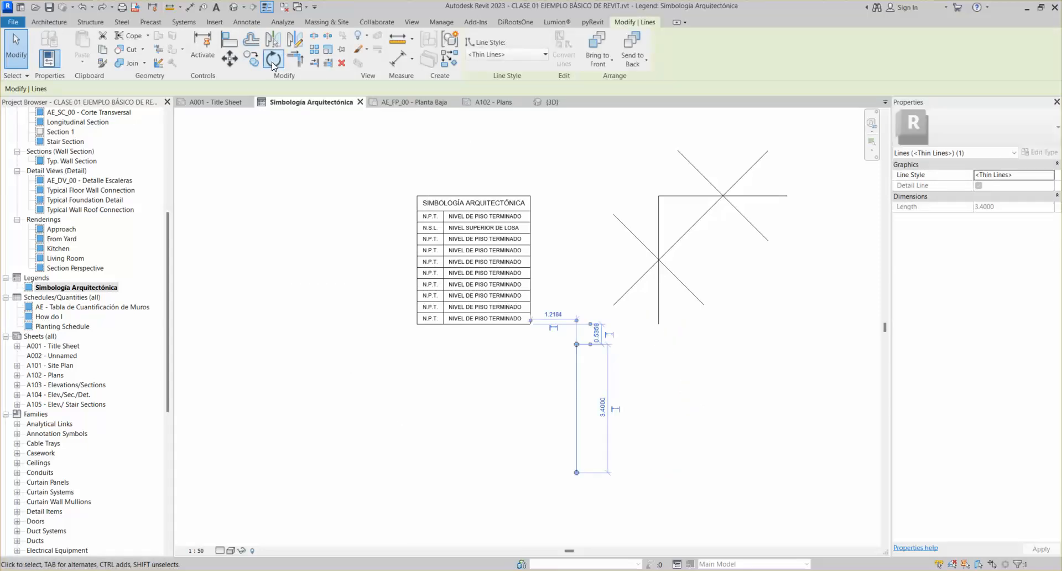
Align the lower line under the cross's vertical line without locking it
left_click(229, 39)
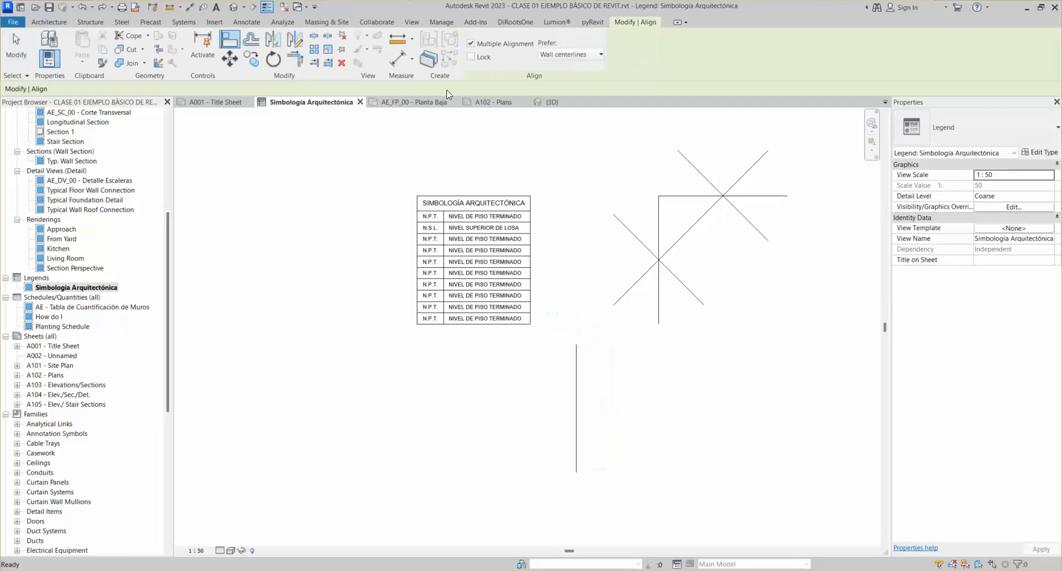
left_click(659, 302)
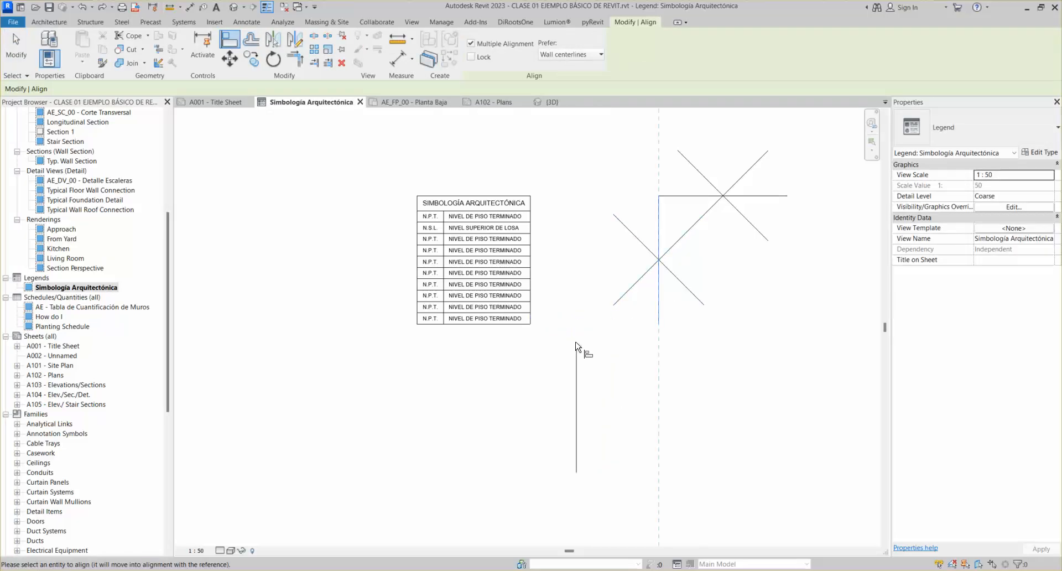
left_click(577, 362)
scroll(604, 331, "down", 2)
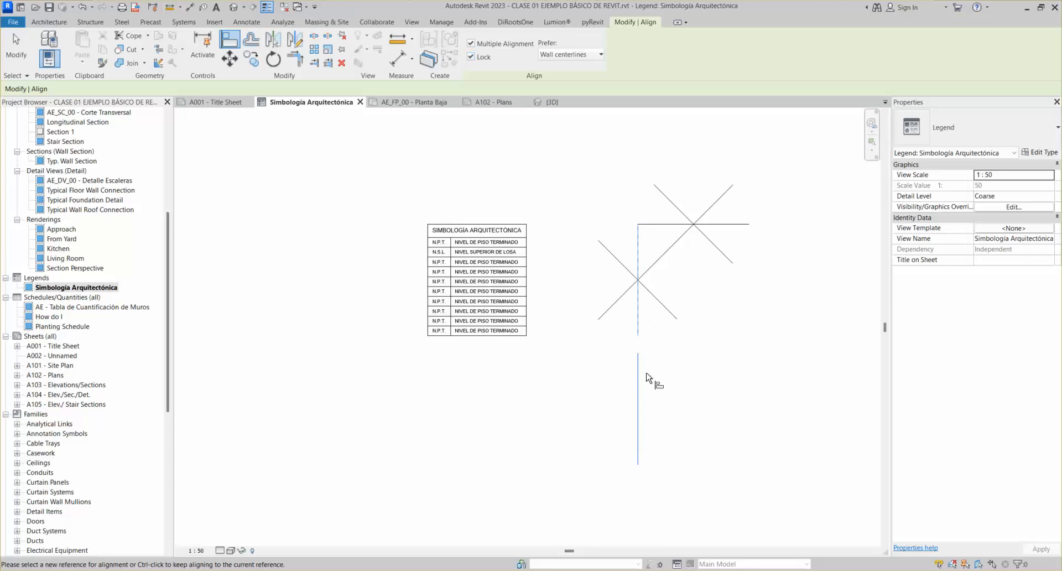
key("Escape")
key("Escape")
Nudge the lower line left, then undo both the nudge and the alignment
left_click(639, 333)
key("Left")
key("ctrl+z")
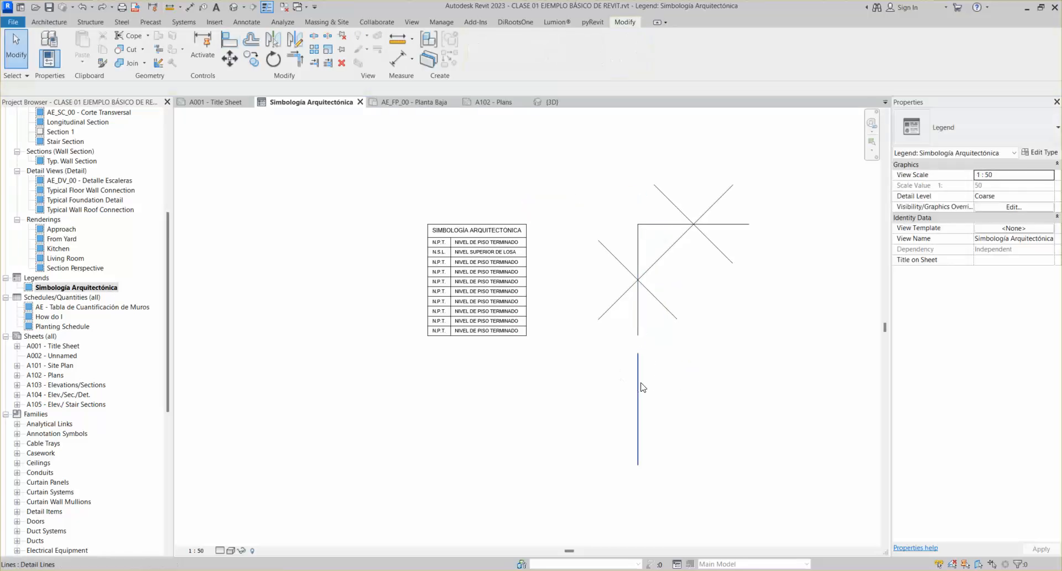
key("ctrl+z")
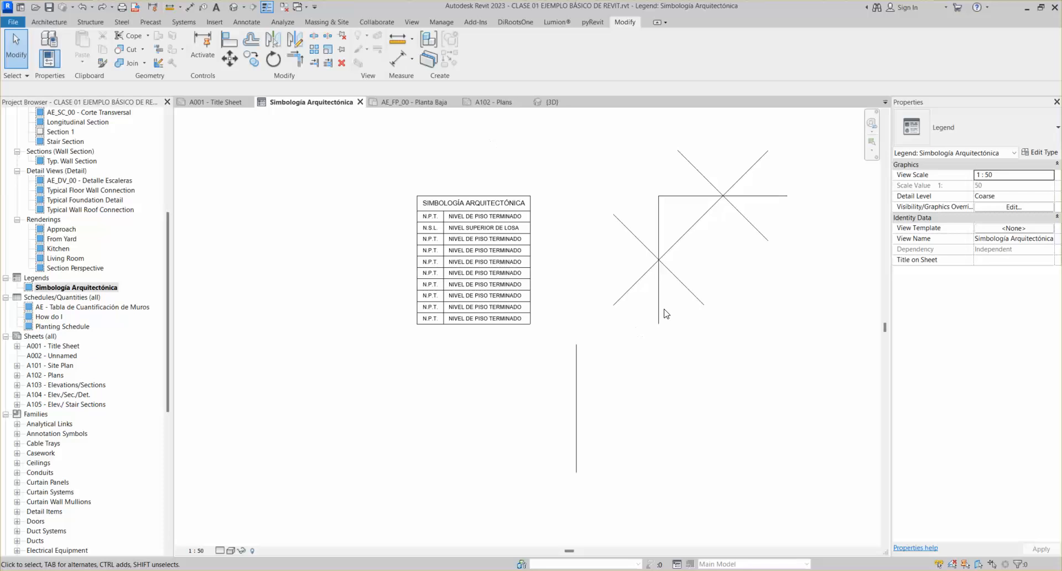
left_click(664, 313)
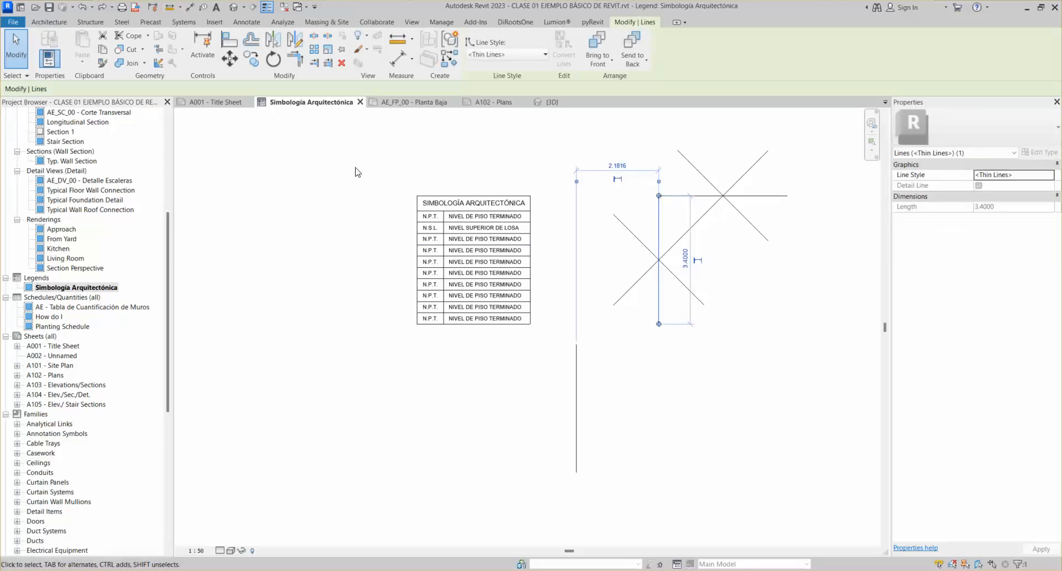
left_click(386, 182)
Re-align the lower line beneath the cross's vertical line with AL, locked in place
key("a")
key("l")
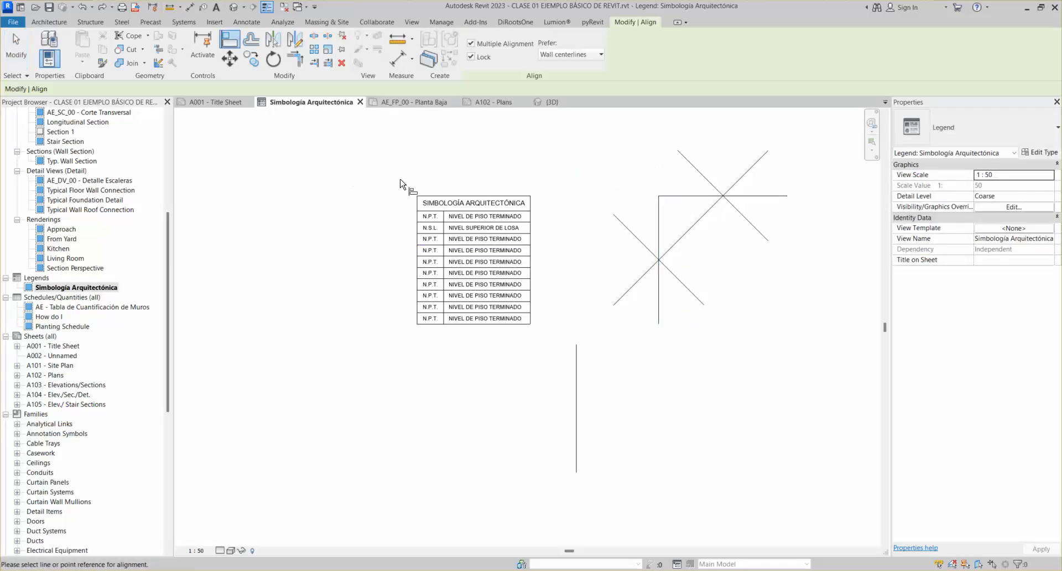
left_click(658, 226)
left_click(576, 382)
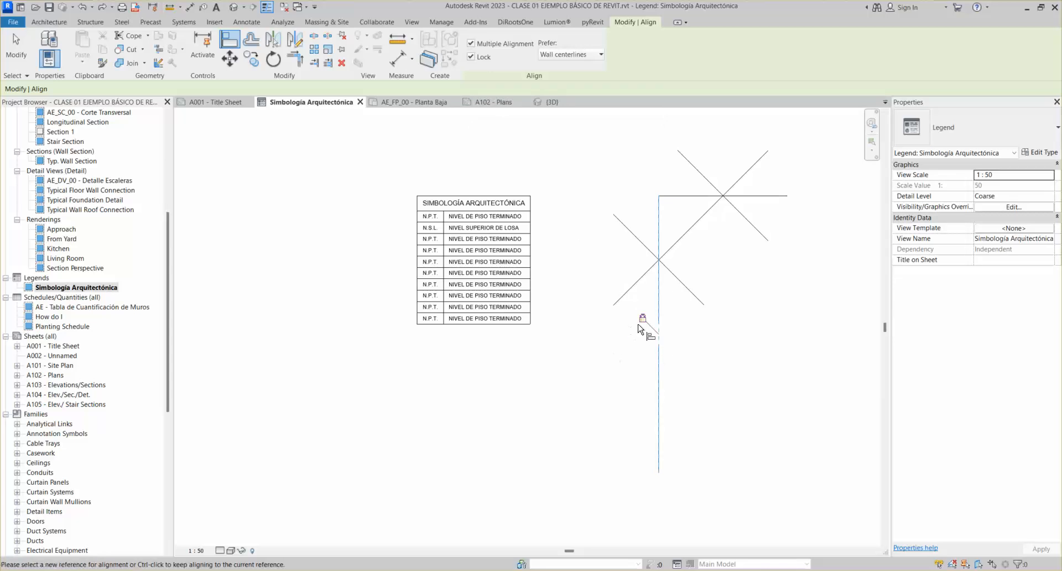
key("Escape")
key("Escape")
left_click(660, 308)
Test the lock by nudging the line left and right, then confirm its 3.4000 length
key("Left")
key("Left")
key("Left")
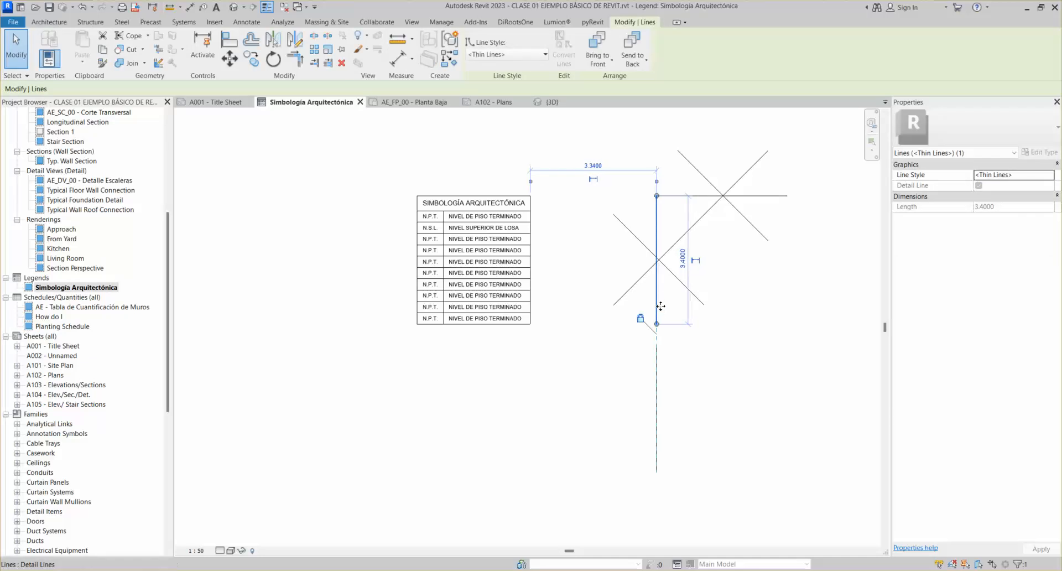
key("Right")
key("Right")
key("Right")
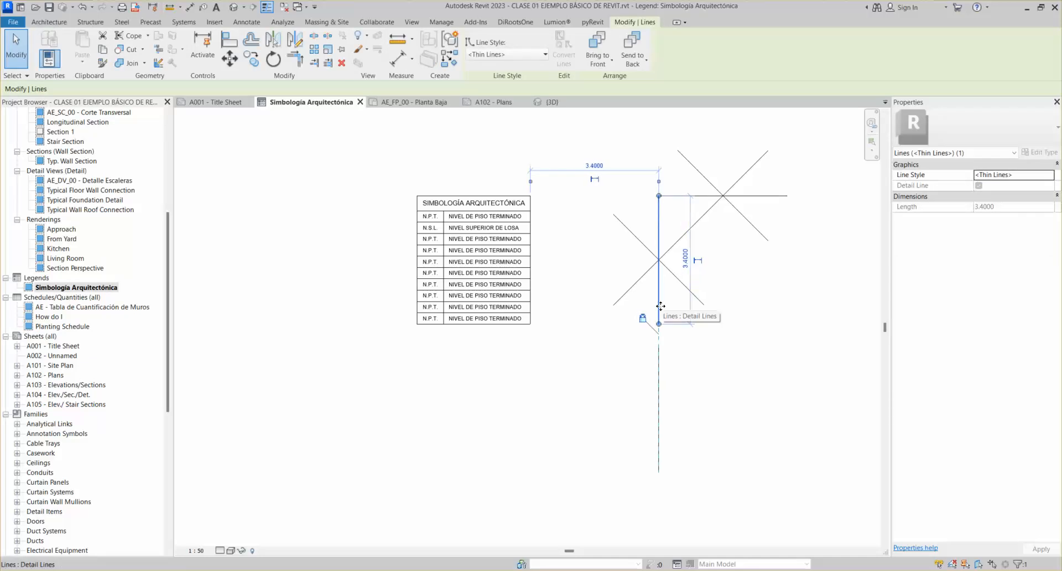
left_click(680, 368)
left_click(663, 364)
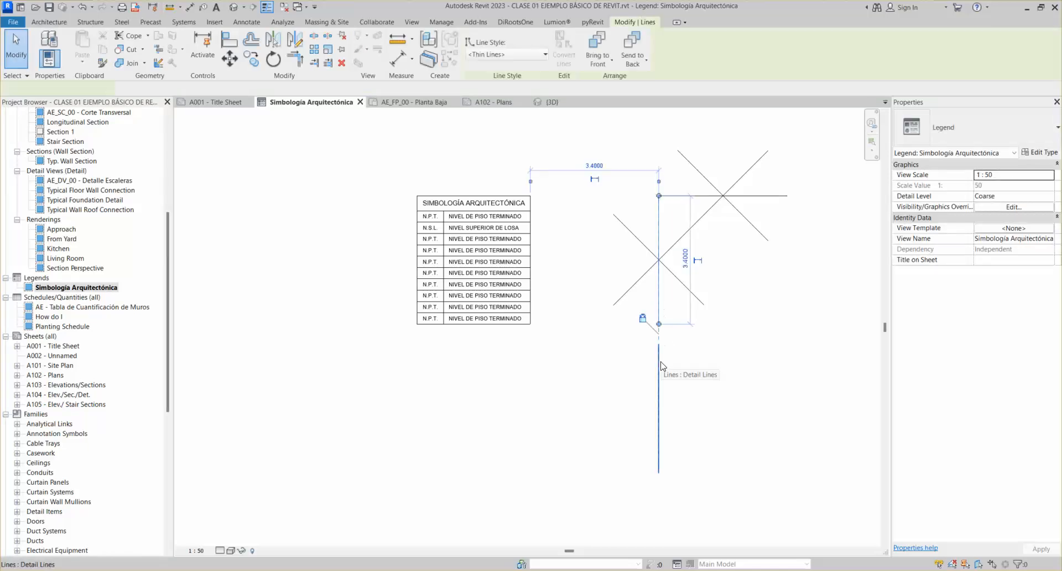
left_click(746, 350)
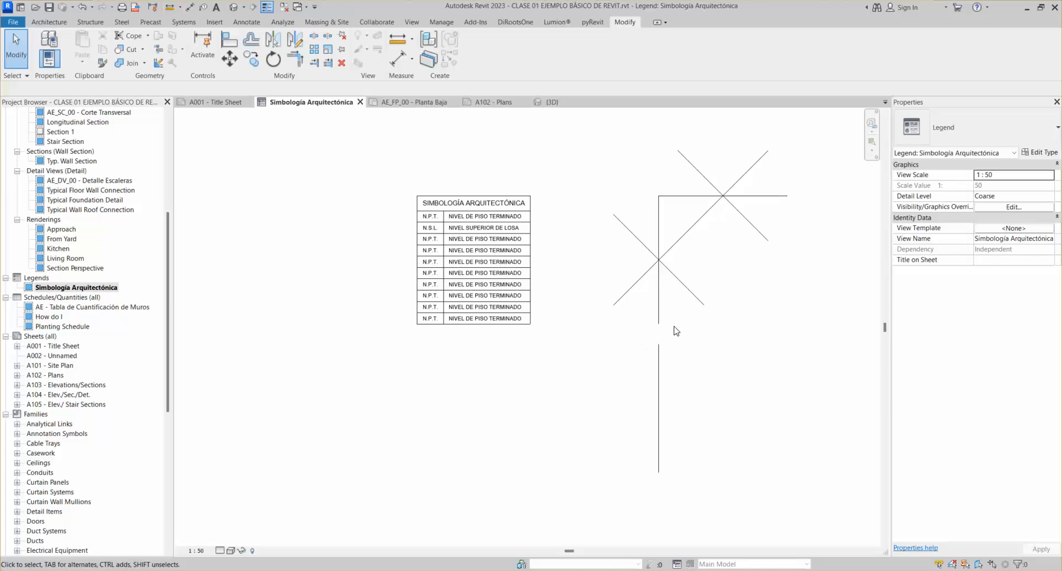
Nudge the lower vertical line slightly left of the cross's axis
left_click(663, 353)
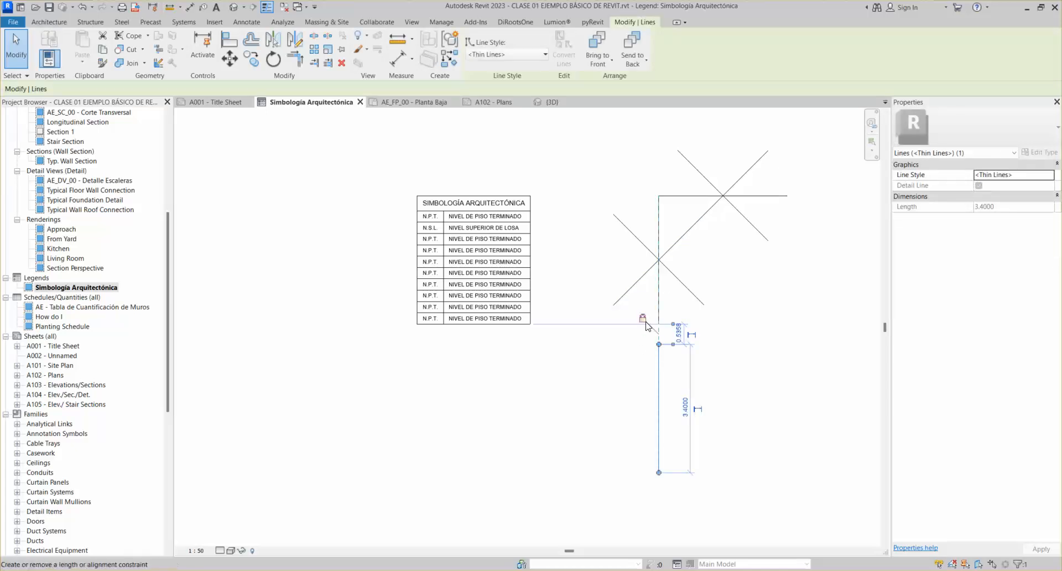
key("Left")
key("Left")
left_click(546, 300)
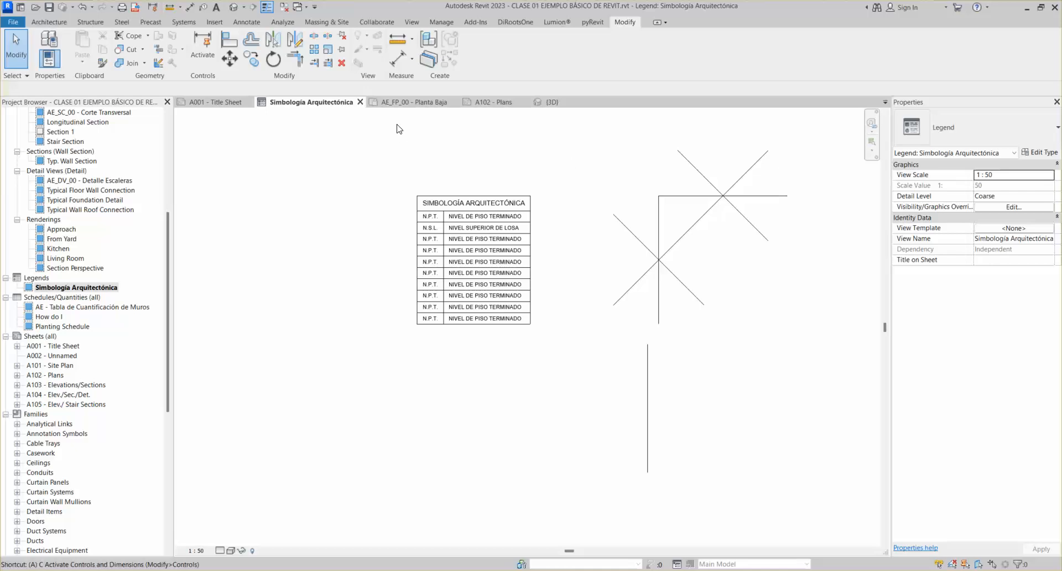
Start Align with AL and turn Lock off
key("a")
key("l")
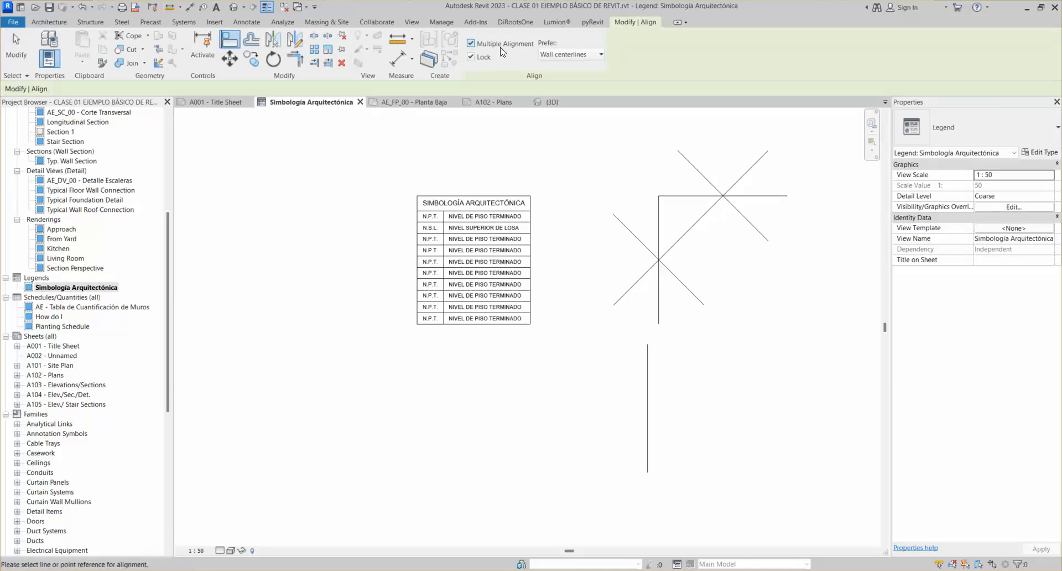
left_click(471, 57)
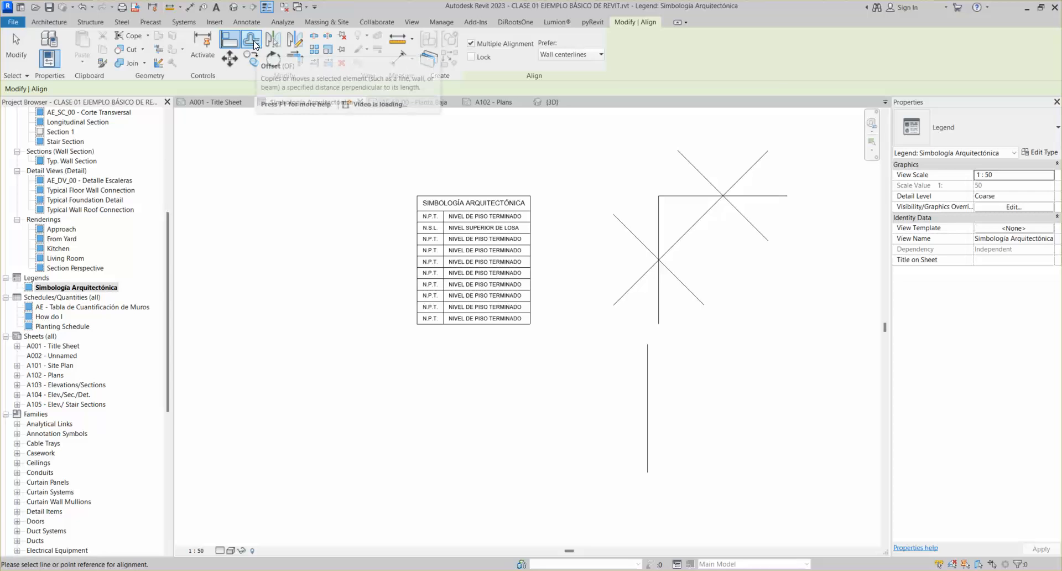
Start Offset in Numerical mode with an offset distance of 1
left_click(253, 43)
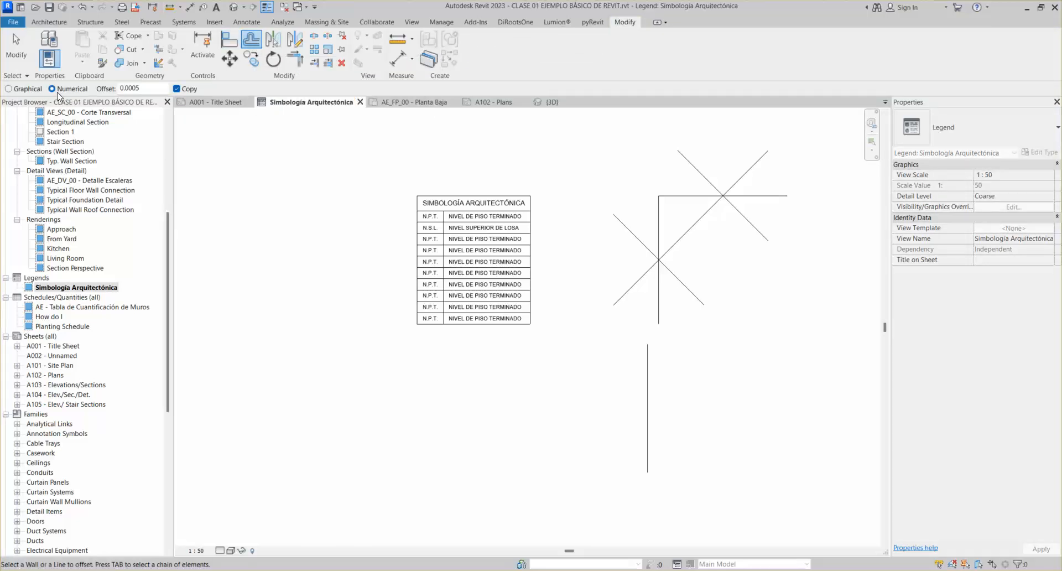
left_click_drag(150, 90, 117, 88)
left_click(147, 87)
left_click_drag(143, 87, 101, 99)
type("1")
key("Return")
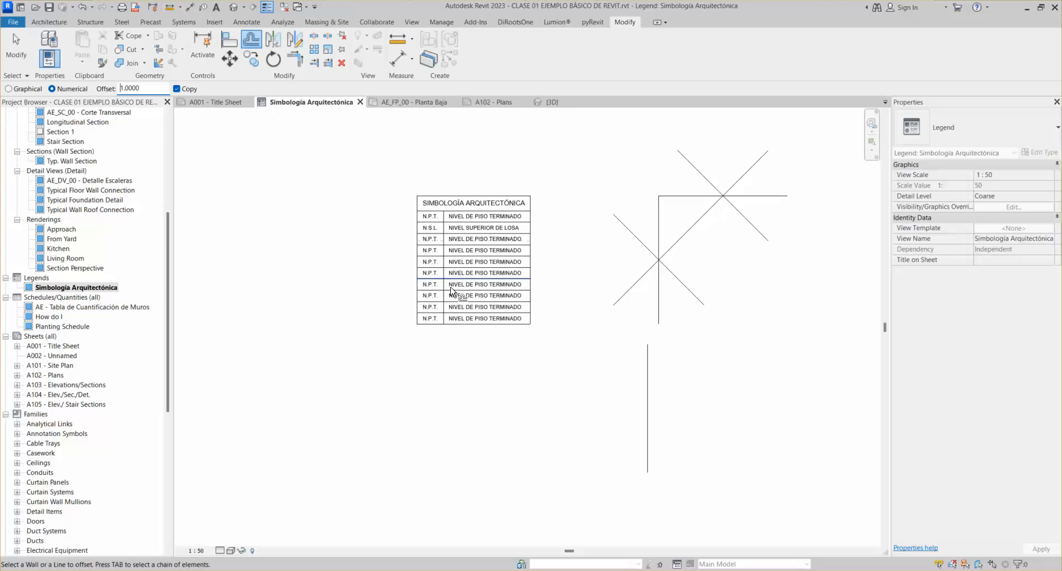
scroll(638, 390, "up", 3)
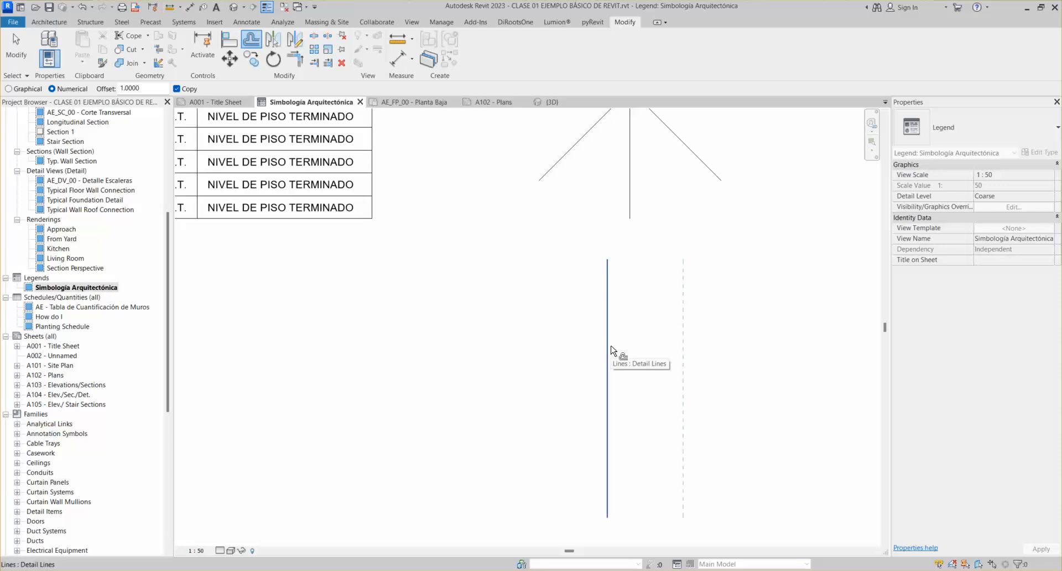
scroll(607, 355, "down", 3)
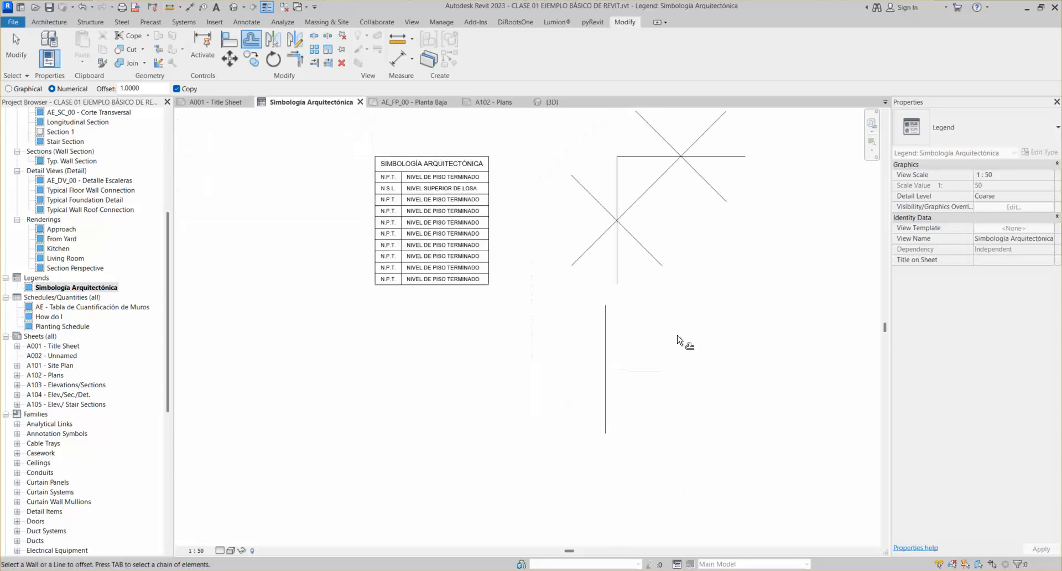
Make four offset copies of the vertical line, each 1.0 further right
left_click(632, 358)
left_click(645, 352)
left_click(688, 366)
left_click(725, 363)
scroll(779, 351, "down", 3)
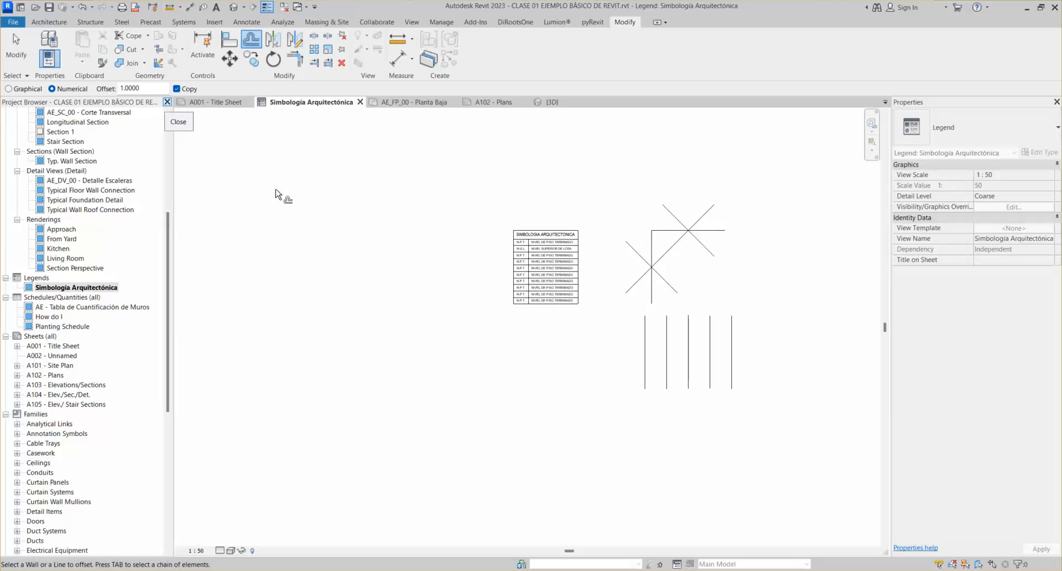
With Copy unchecked, shift the rightmost line right three times, then back to its spacing
left_click(176, 89)
left_click(736, 360)
left_click(756, 364)
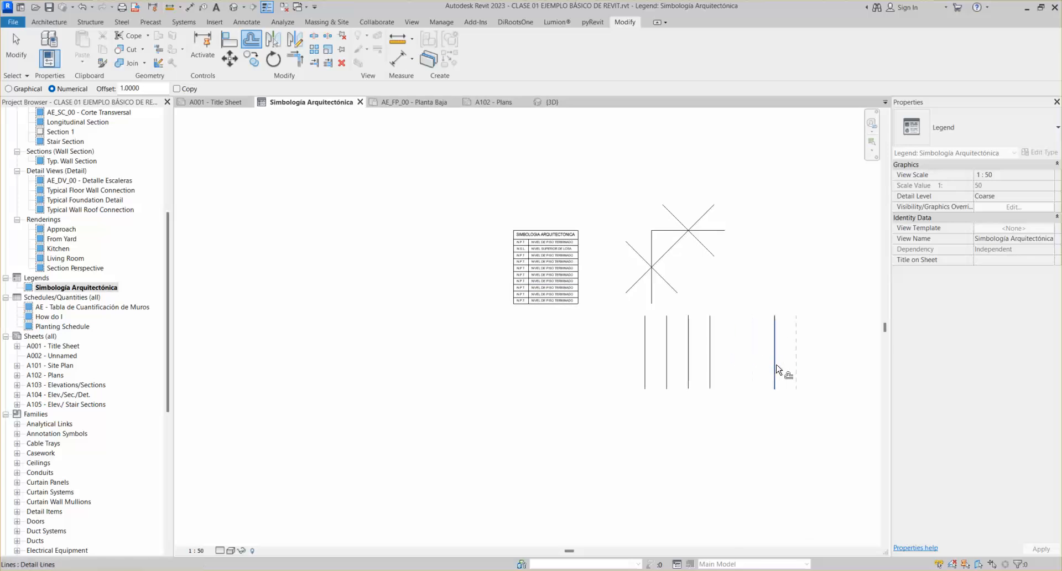
left_click(778, 369)
left_click(793, 368)
left_click(778, 371)
left_click(752, 369)
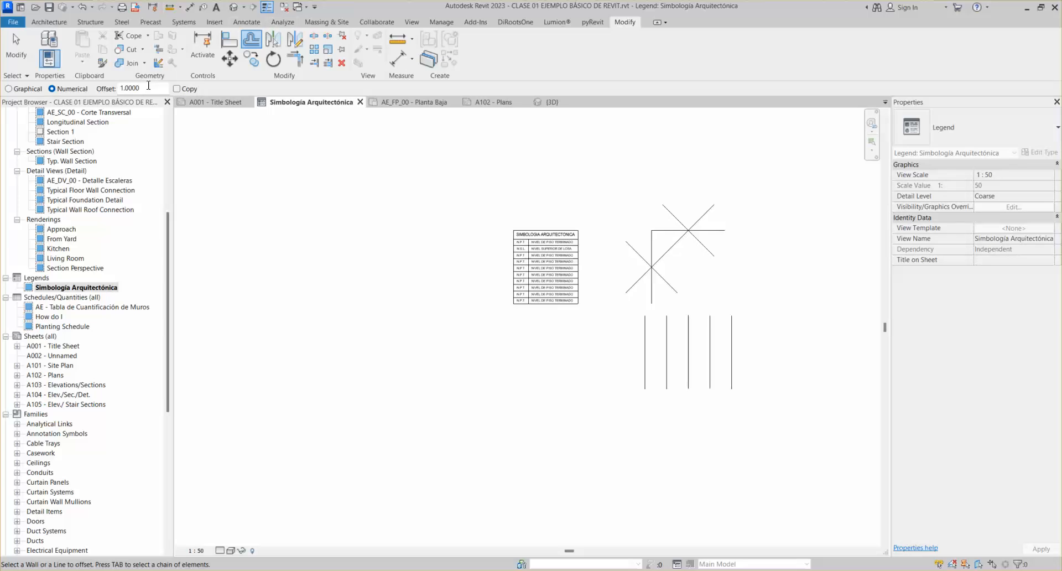
Select the leftmost vertical line and try Offset in Graphical mode, then cancel
key("Escape")
left_click(644, 353)
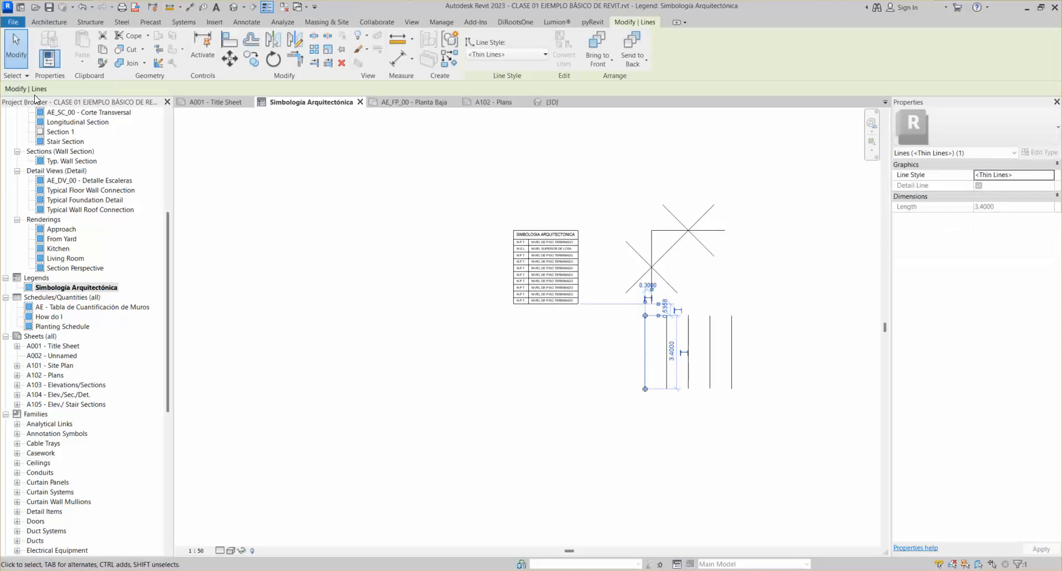
left_click(251, 40)
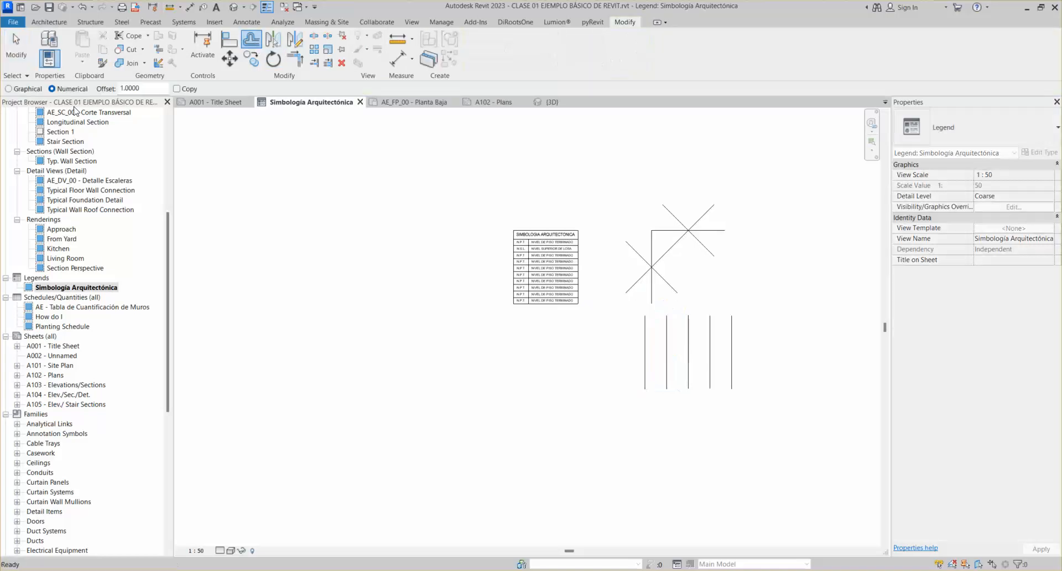
left_click(8, 89)
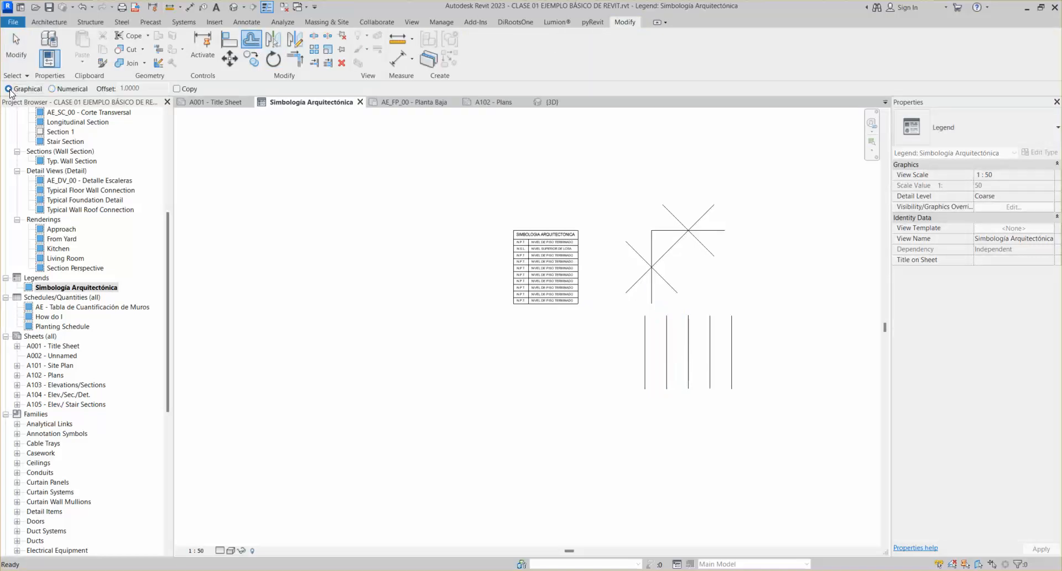
key("Escape")
With Copy checked, offset the leftmost line 6.1 graphically, undo it, and switch to Numerical
left_click(645, 363)
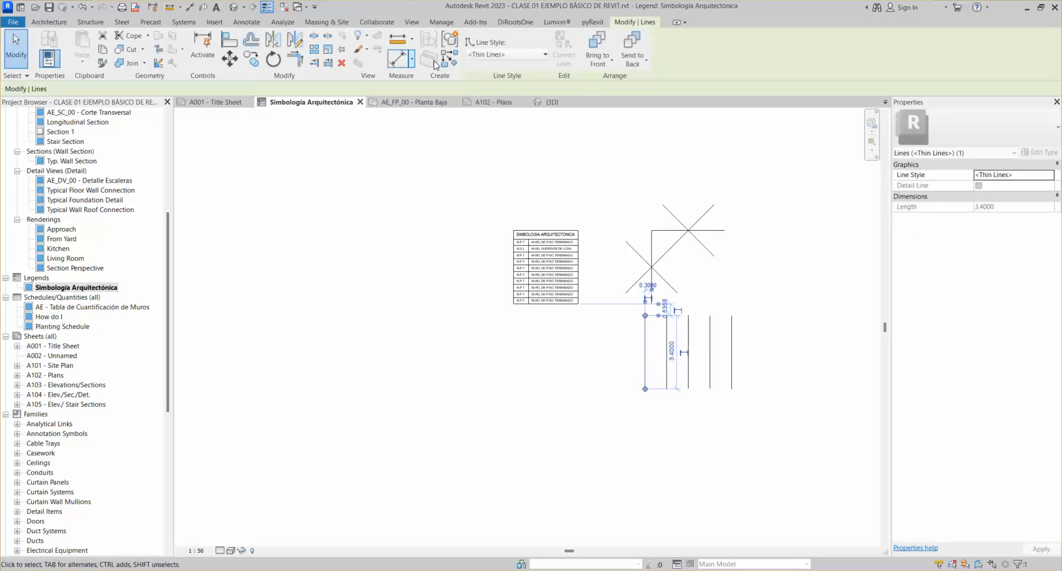
left_click(251, 40)
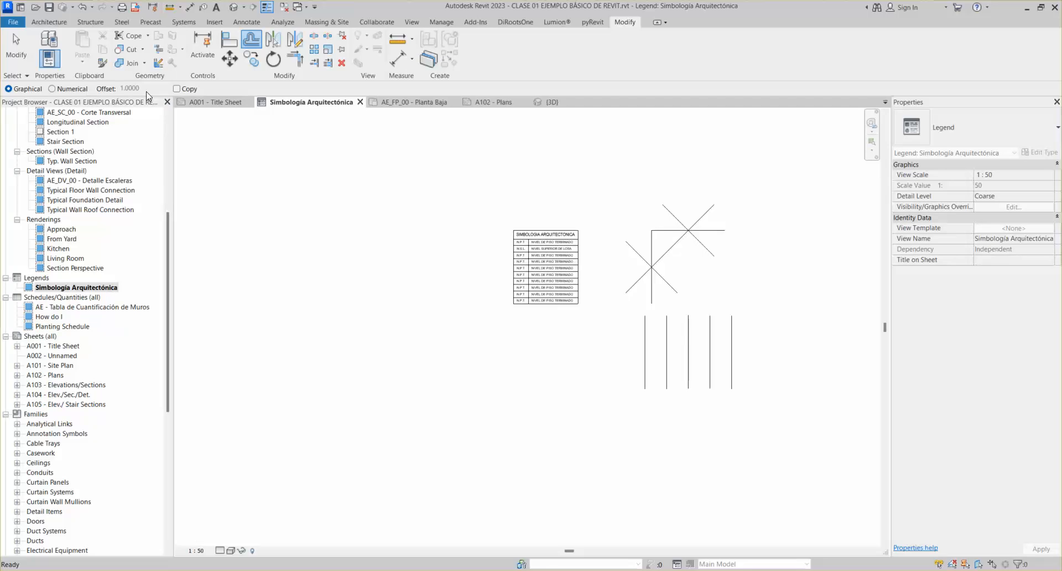
left_click(177, 89)
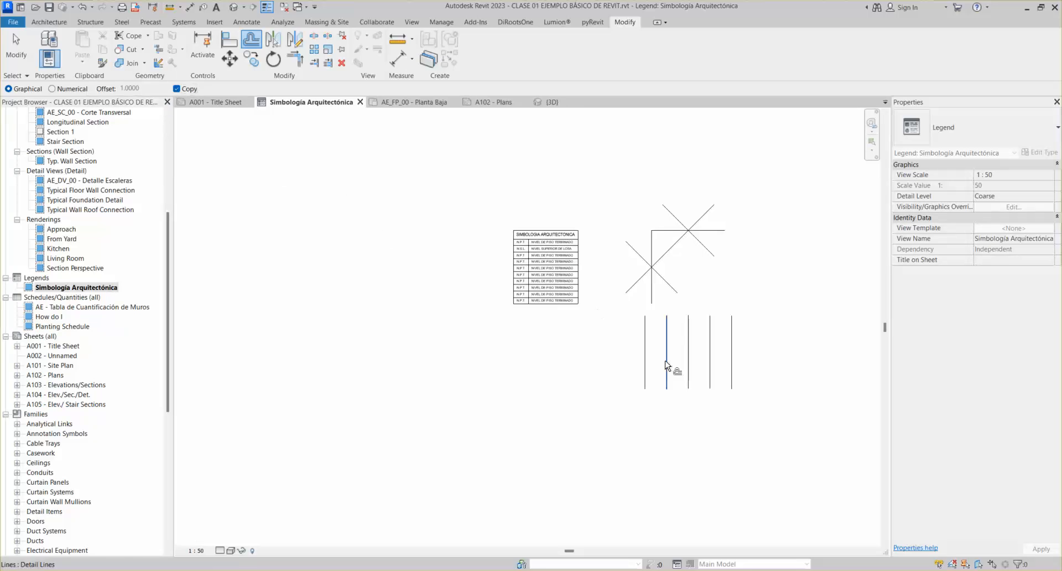
left_click(643, 380)
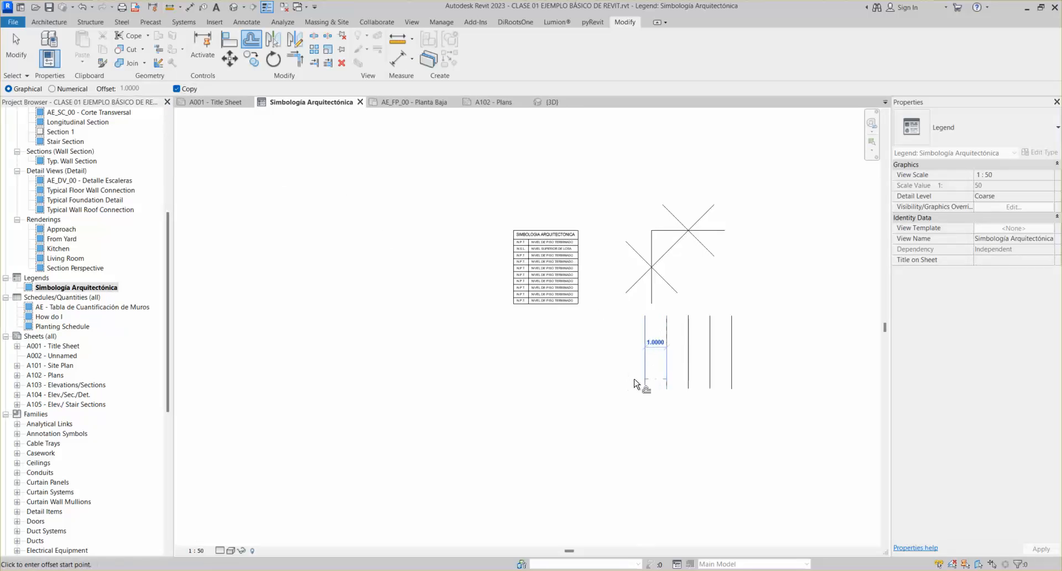
left_click(744, 434)
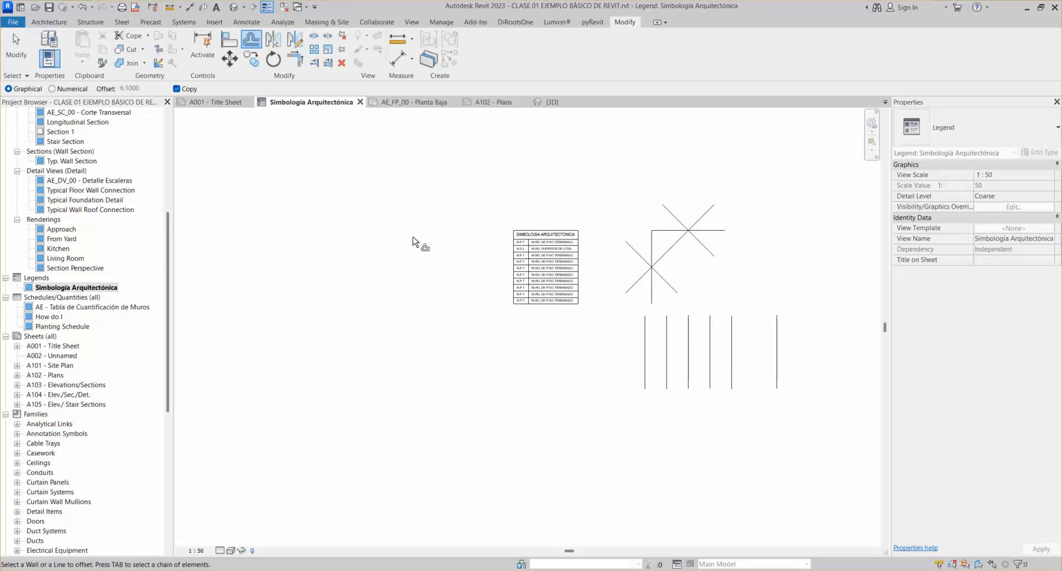
key("ctrl+z")
left_click(55, 90)
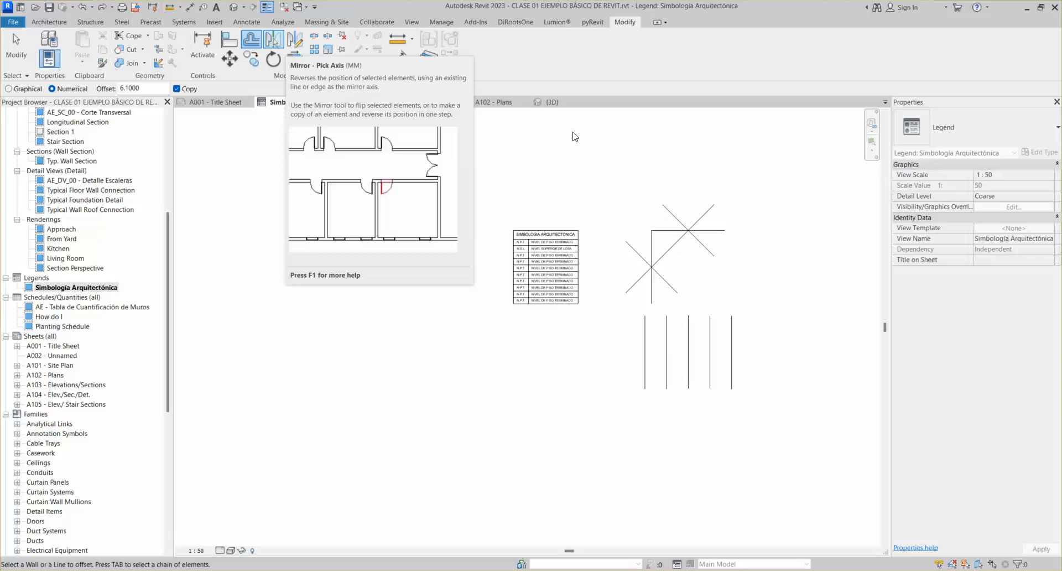
Mirror a copy of the crossed-diagonal symbol across the rightmost vertical line
key("Escape")
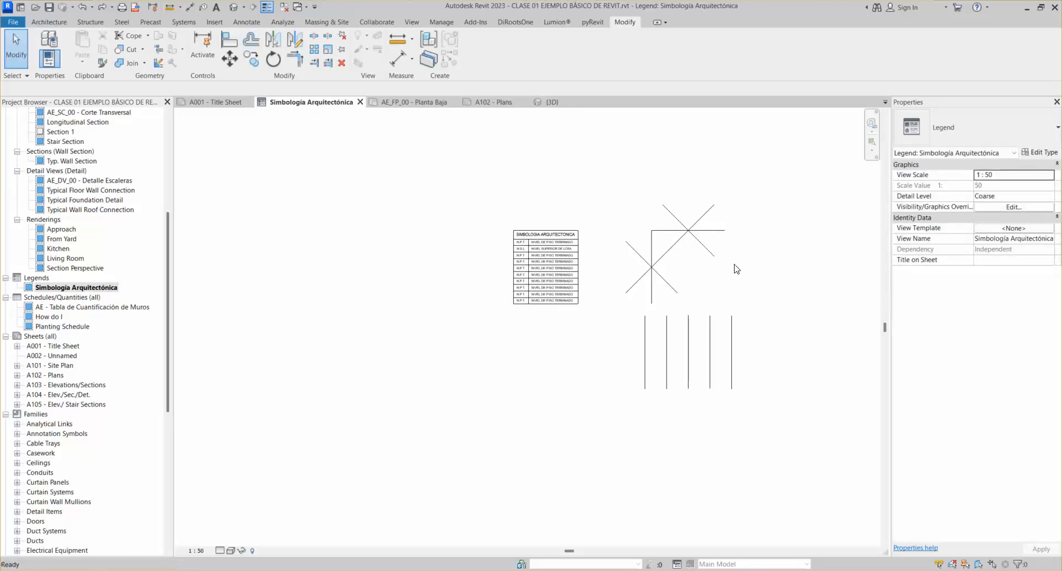
left_click_drag(595, 173, 768, 311)
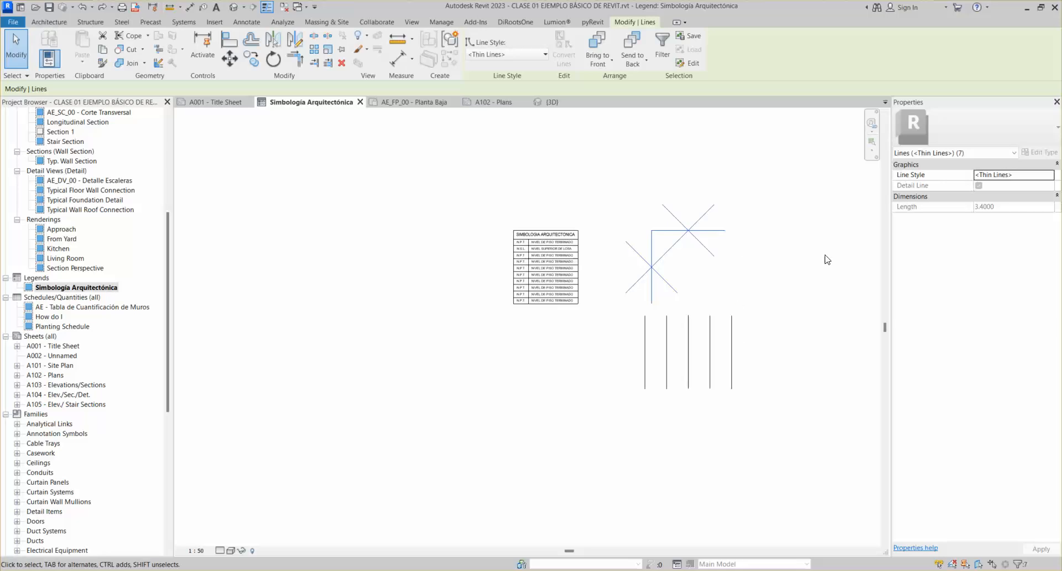
left_click(274, 40)
left_click(732, 348)
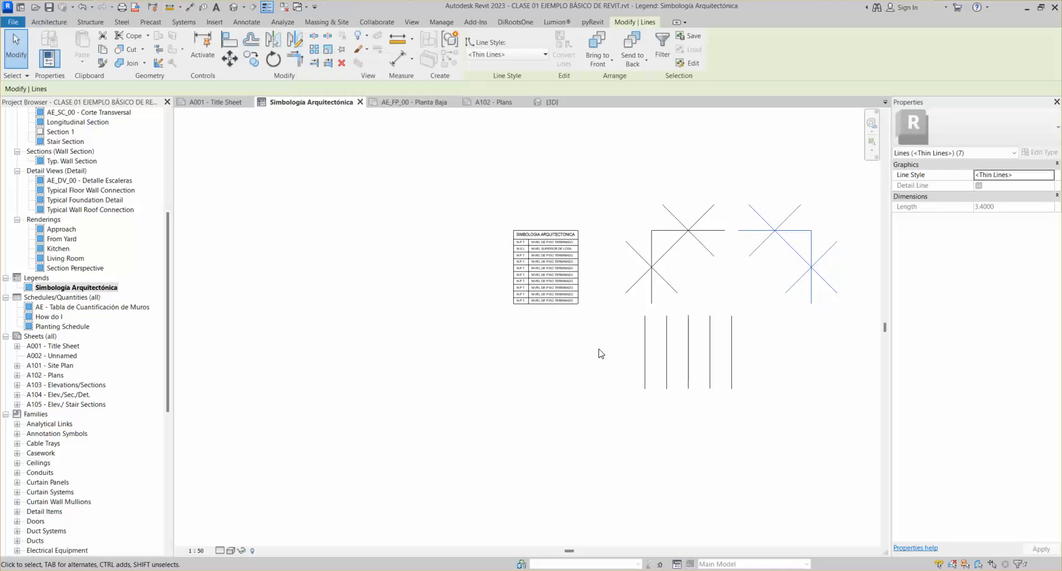
left_click(613, 360)
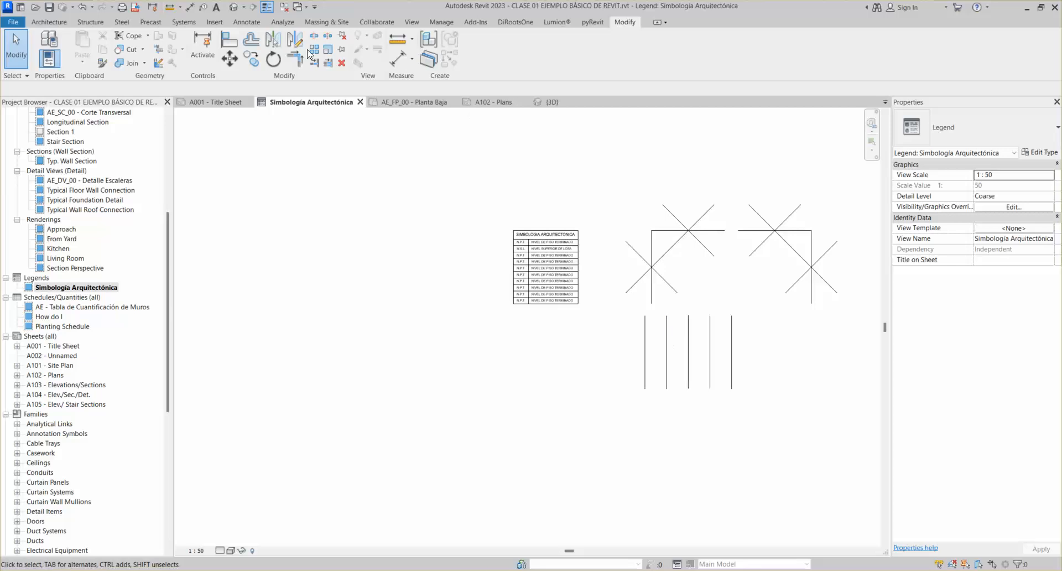
left_click(247, 21)
left_click(287, 62)
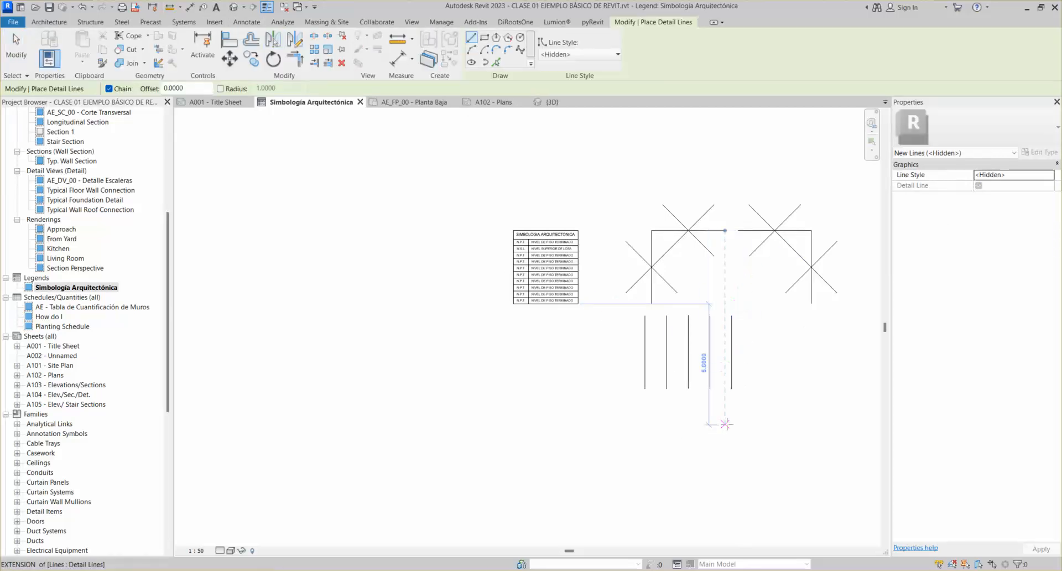
left_click(675, 403)
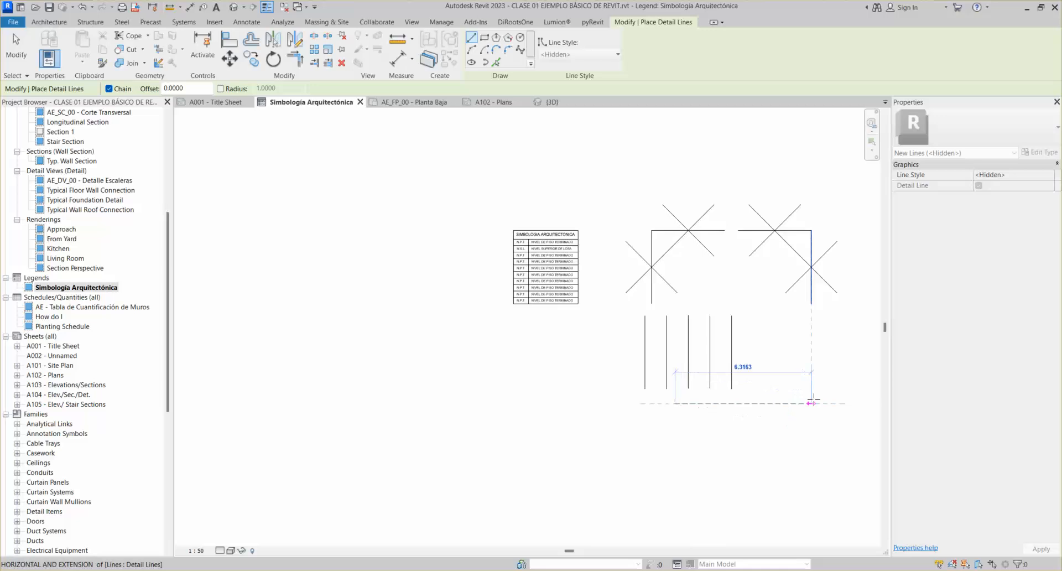
left_click(831, 403)
key("Escape")
key("Escape")
left_click(756, 403)
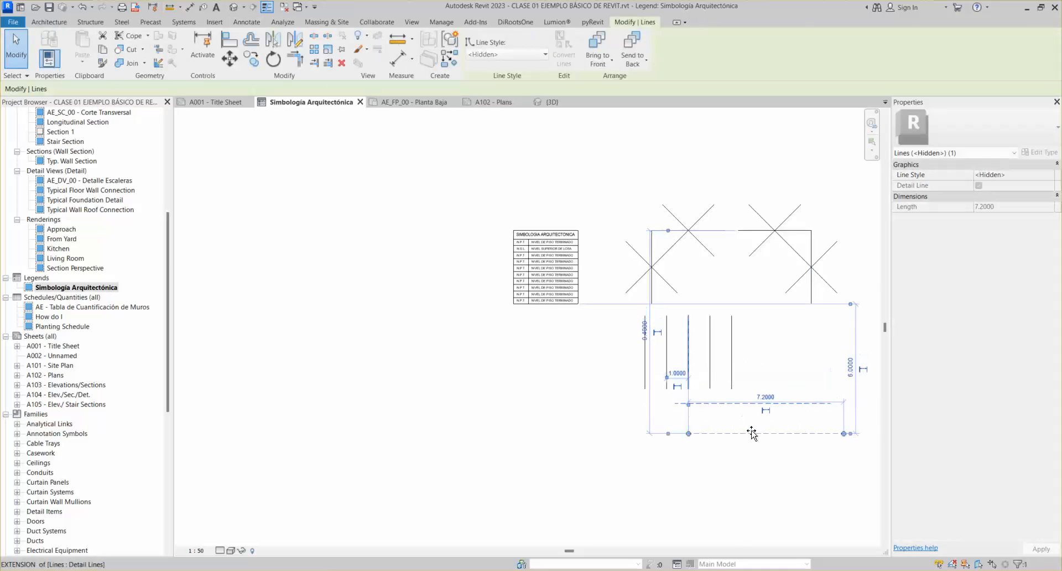
left_click_drag(757, 415, 758, 423)
left_click(769, 450)
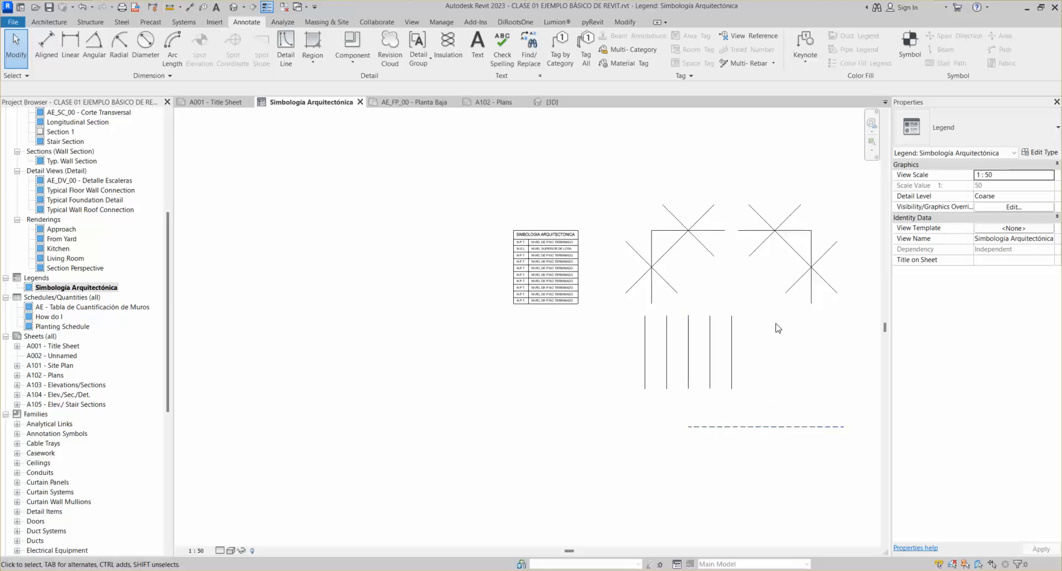
left_click(731, 366)
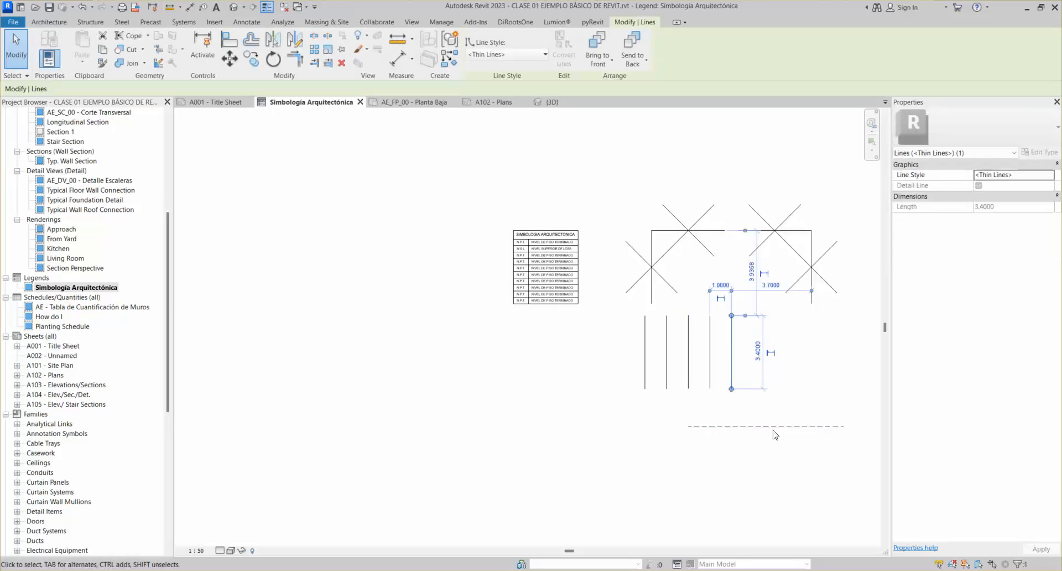
Mirror a copy of the rightmost vertical line across a drawn vertical axis
left_click(294, 44)
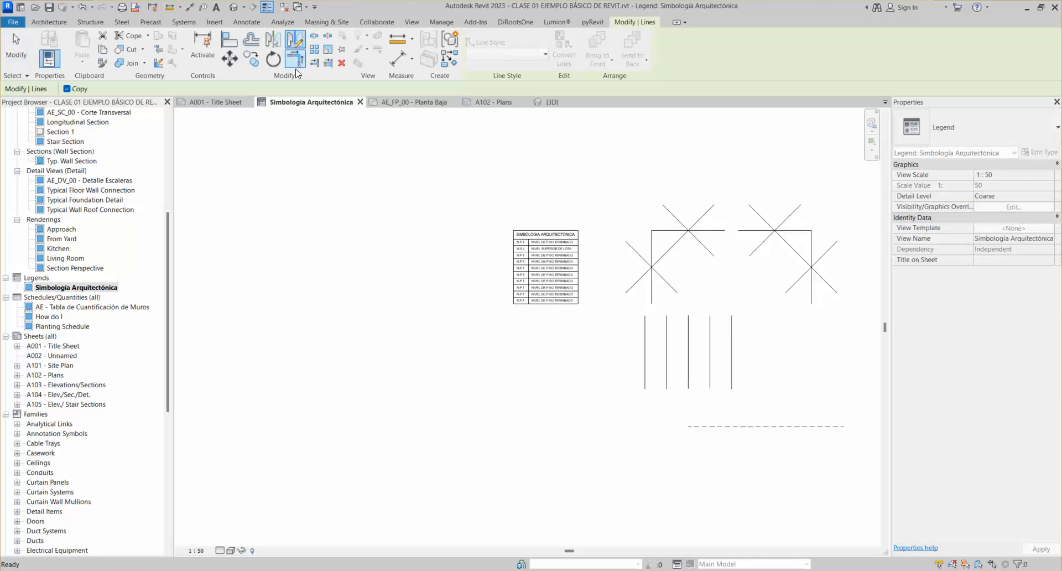
left_click(765, 426)
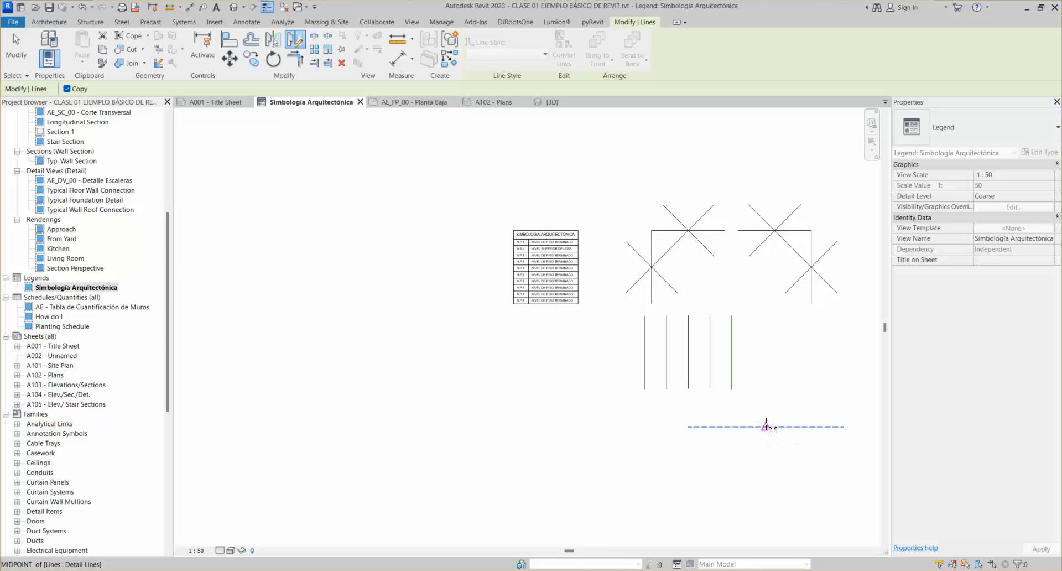
left_click(768, 313)
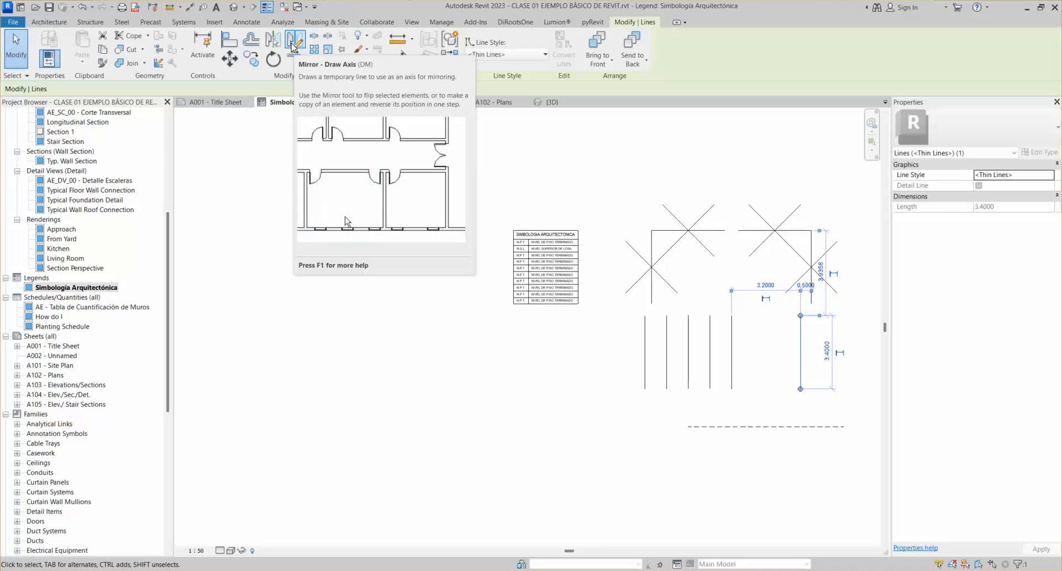
key("Escape")
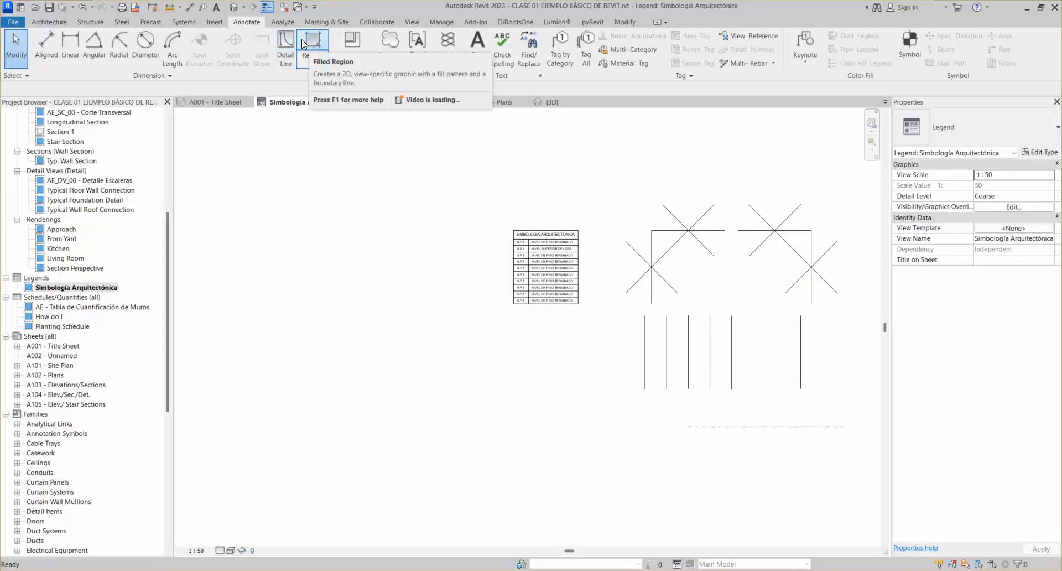
Select the leftmost vertical line and start an Array from a base point on it
left_click(645, 345)
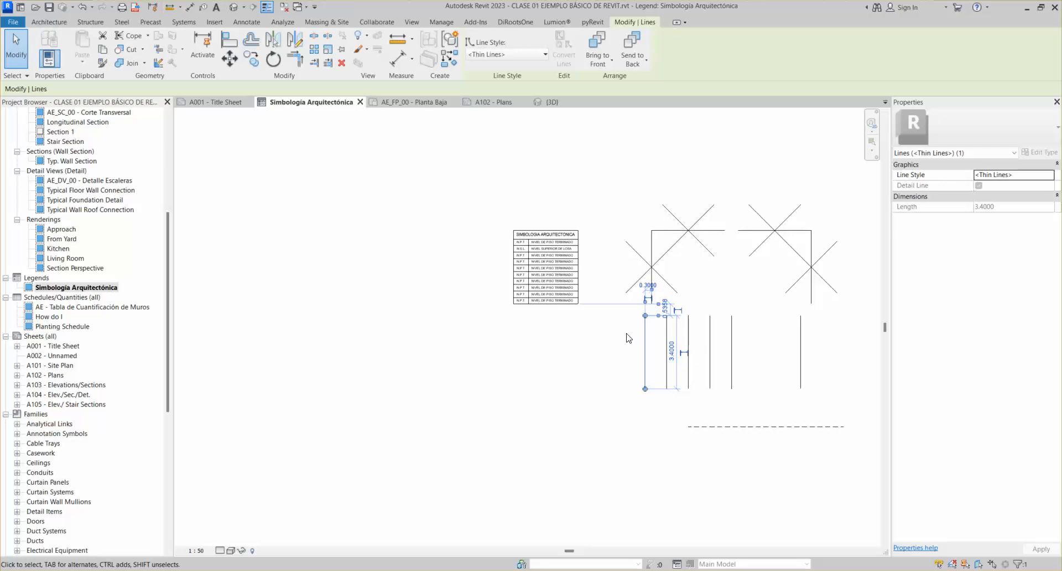
scroll(634, 349, "up", 2)
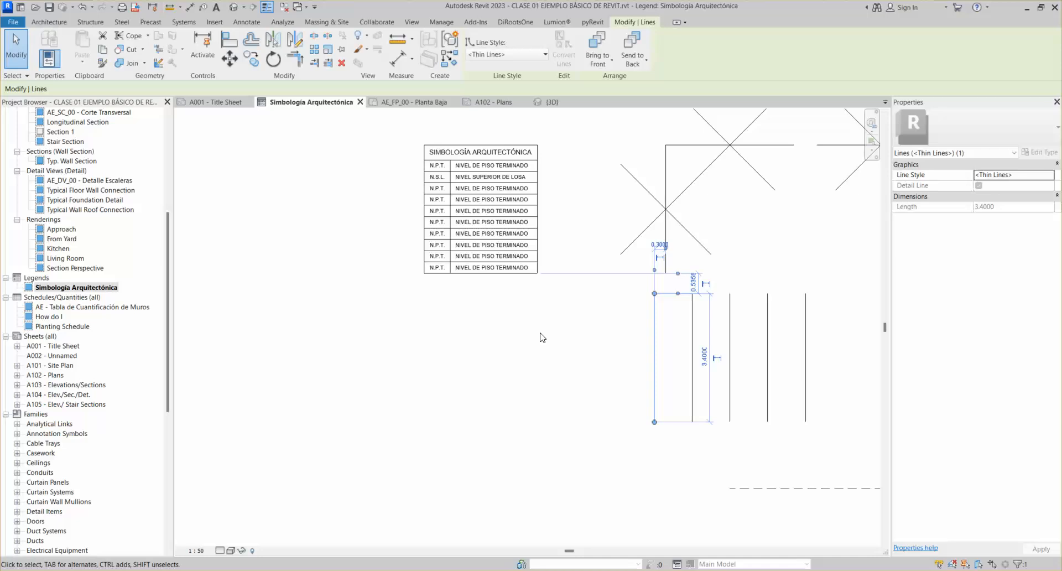
key("c")
key("o")
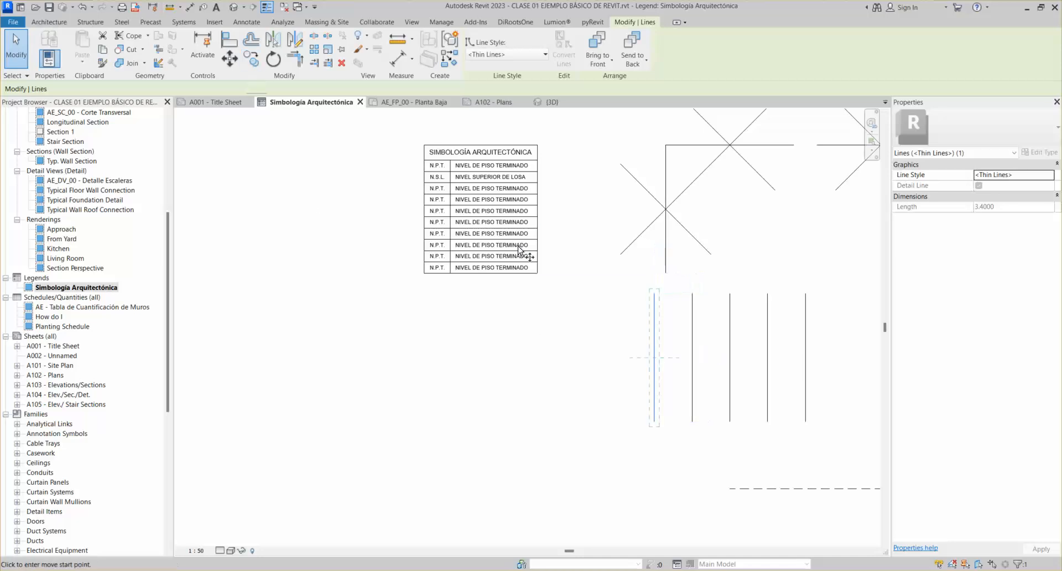
left_click(653, 323)
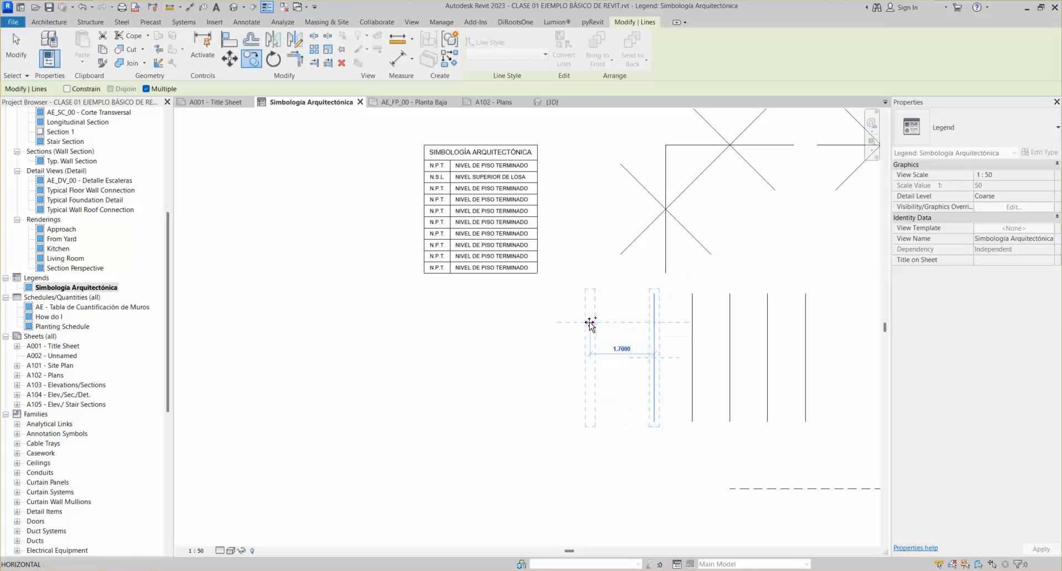
left_click(314, 49)
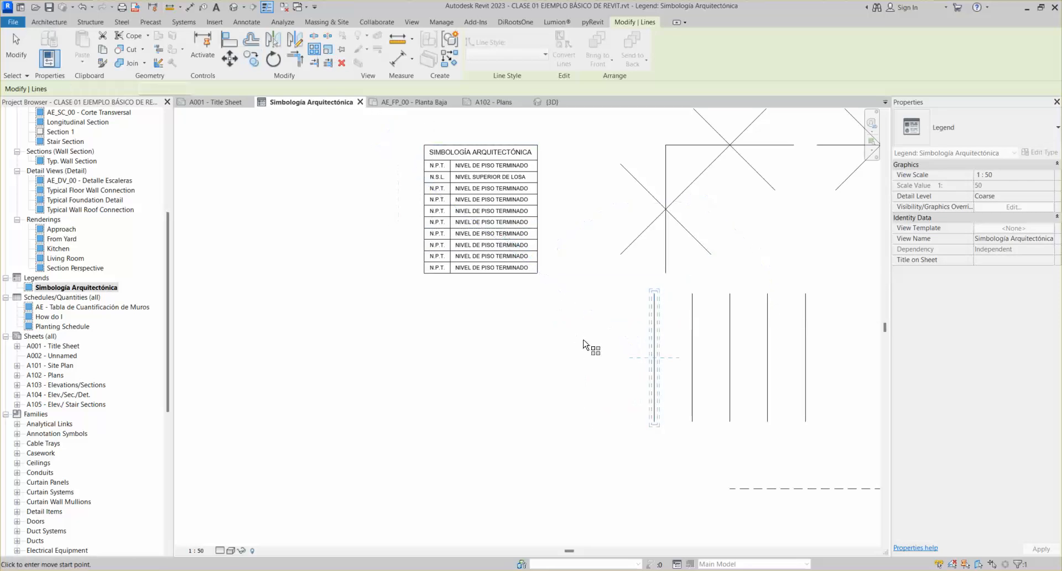
left_click(655, 340)
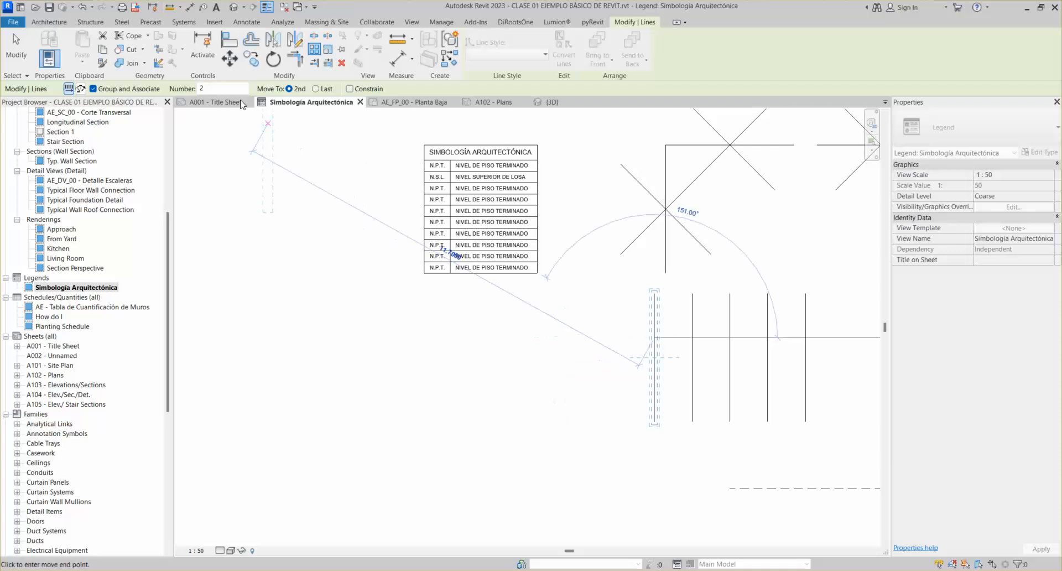
Set the array Number to 8 with Move To 2nd and place the second point leftward
left_click(220, 88)
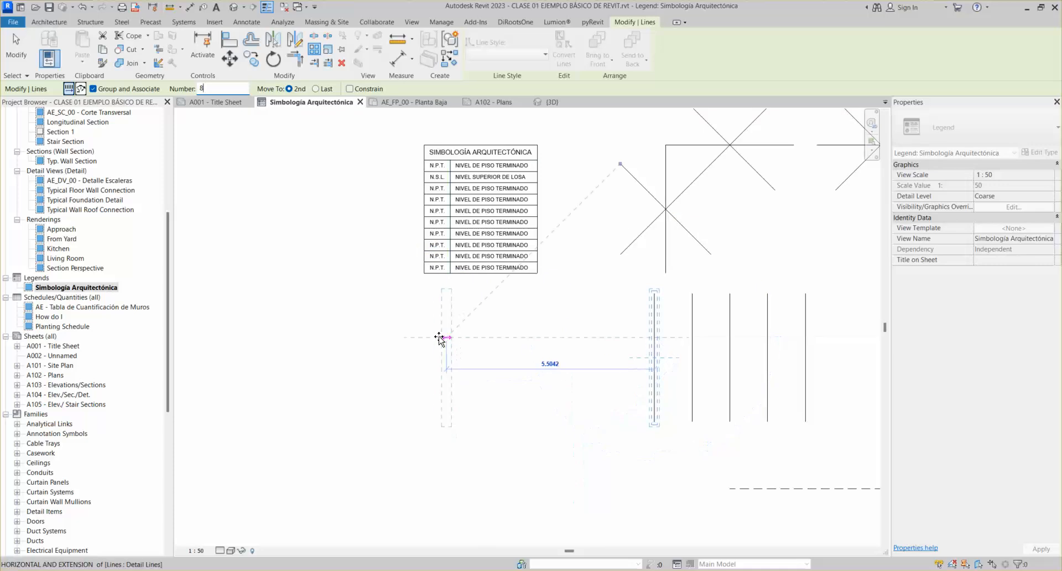
type("1")
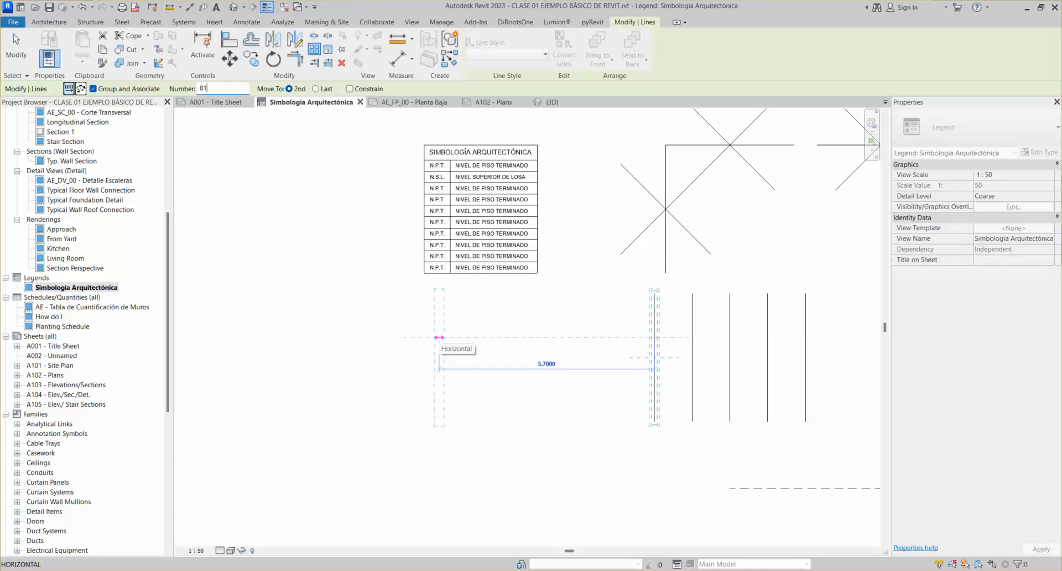
key("BackSpace")
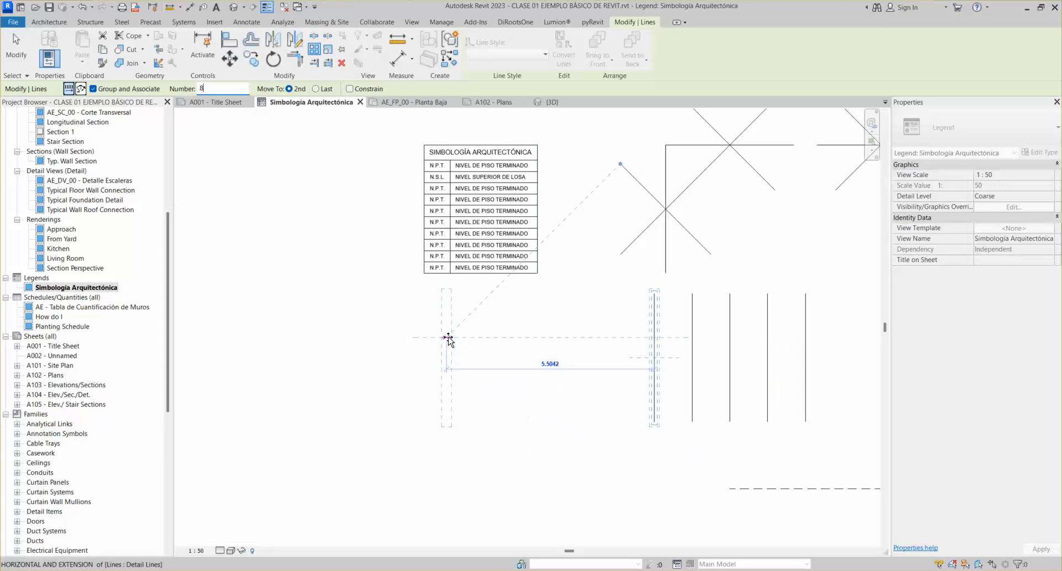
type("1")
key("BackSpace")
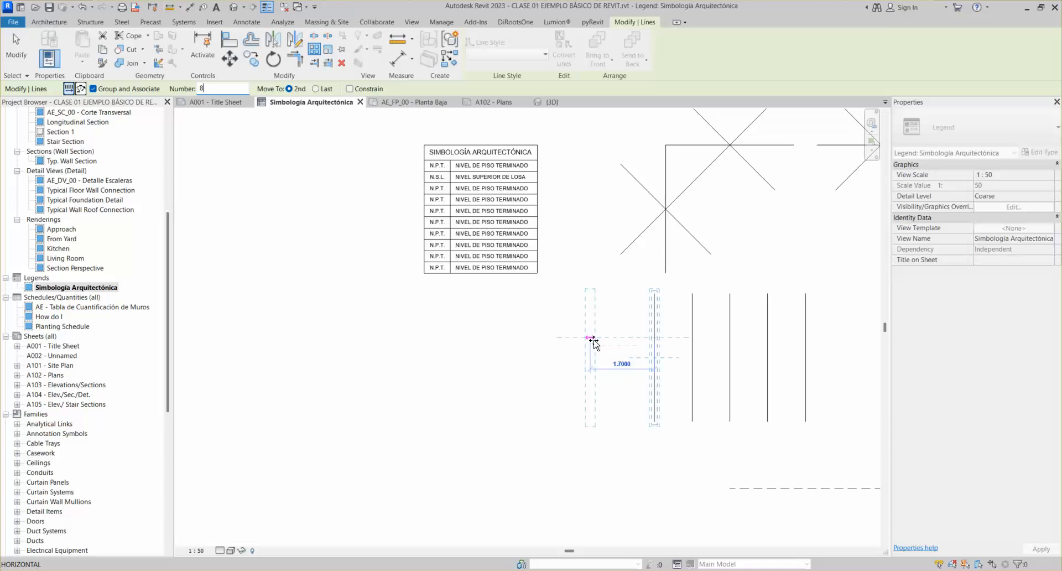
left_click(598, 339)
scroll(559, 355, "down", 2)
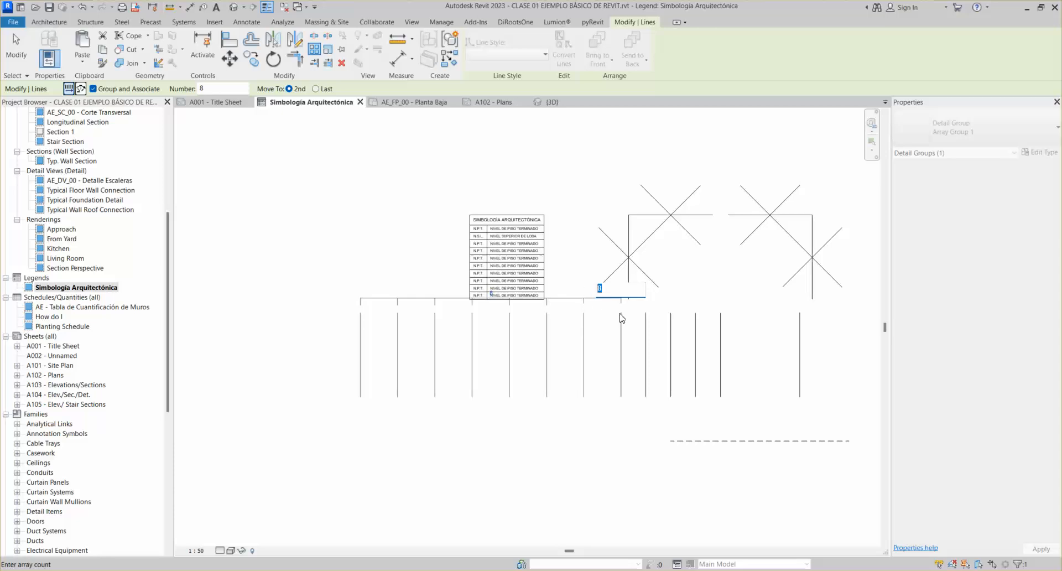
Reduce the first array group's count from 12 lines to 6
key("Return")
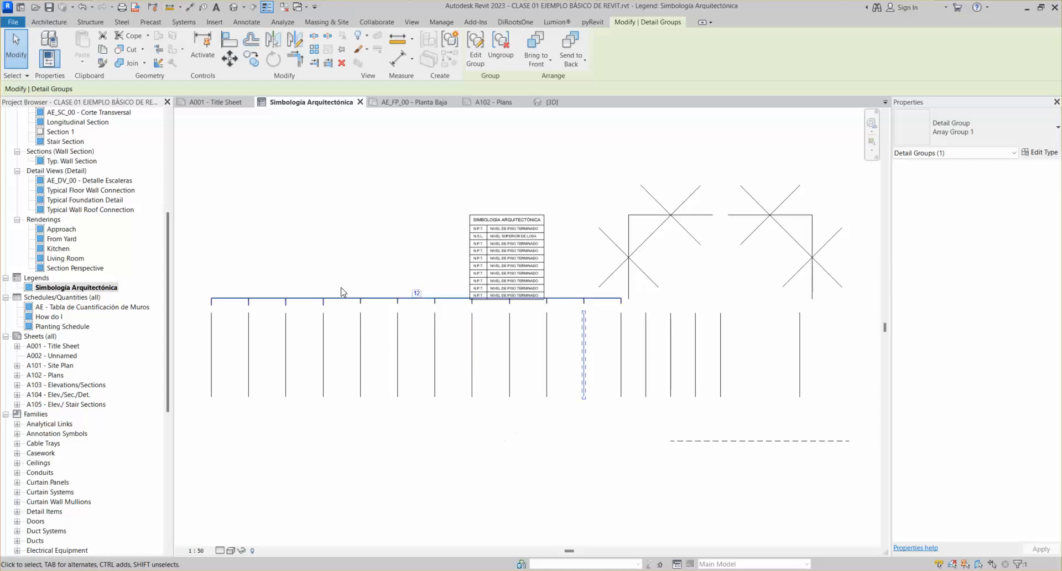
key("Escape")
middle_click_drag(432, 366, 481, 334)
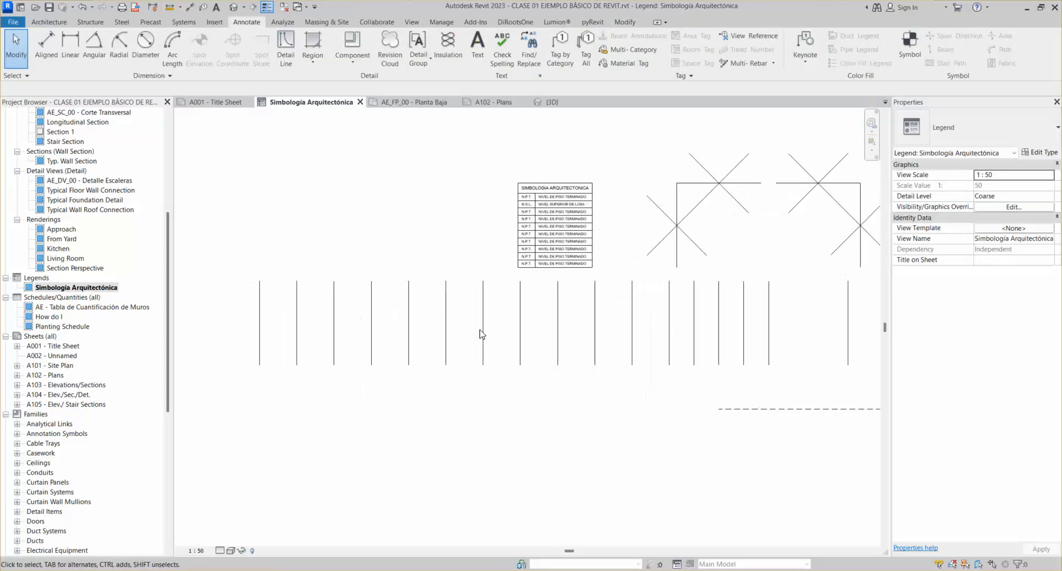
left_click(449, 304)
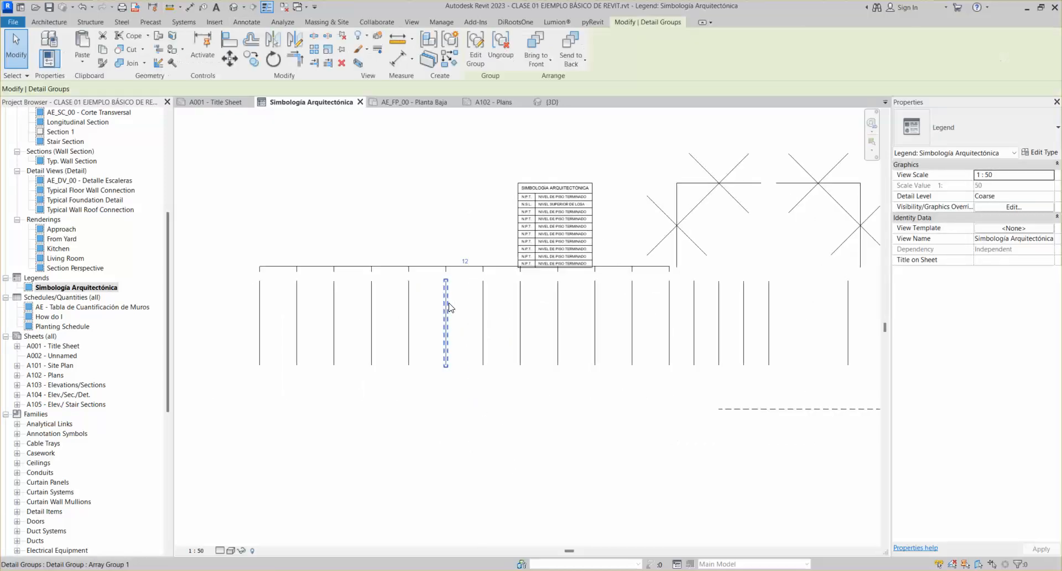
left_click(465, 261)
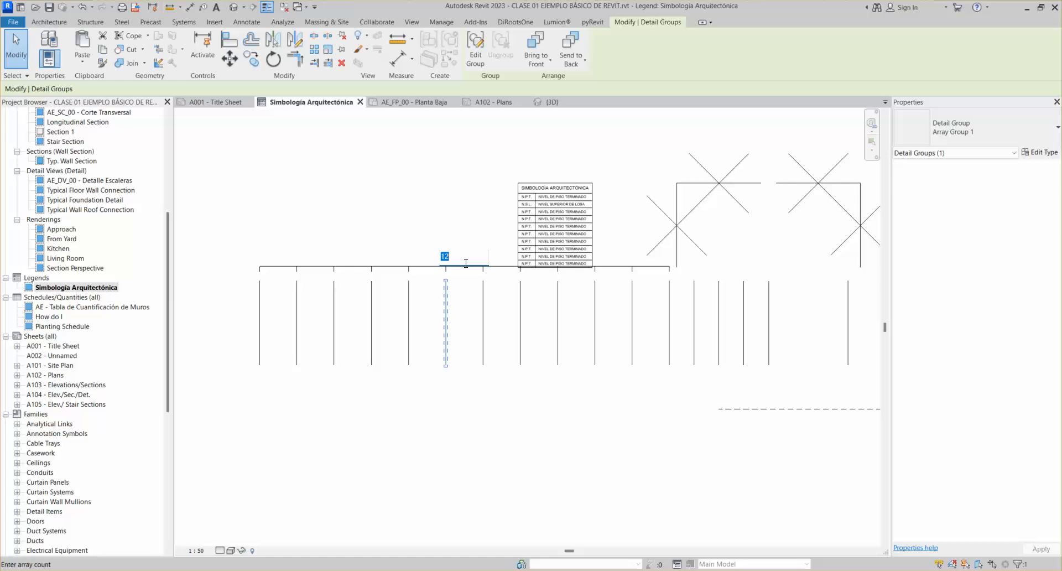
type("6")
key("Return")
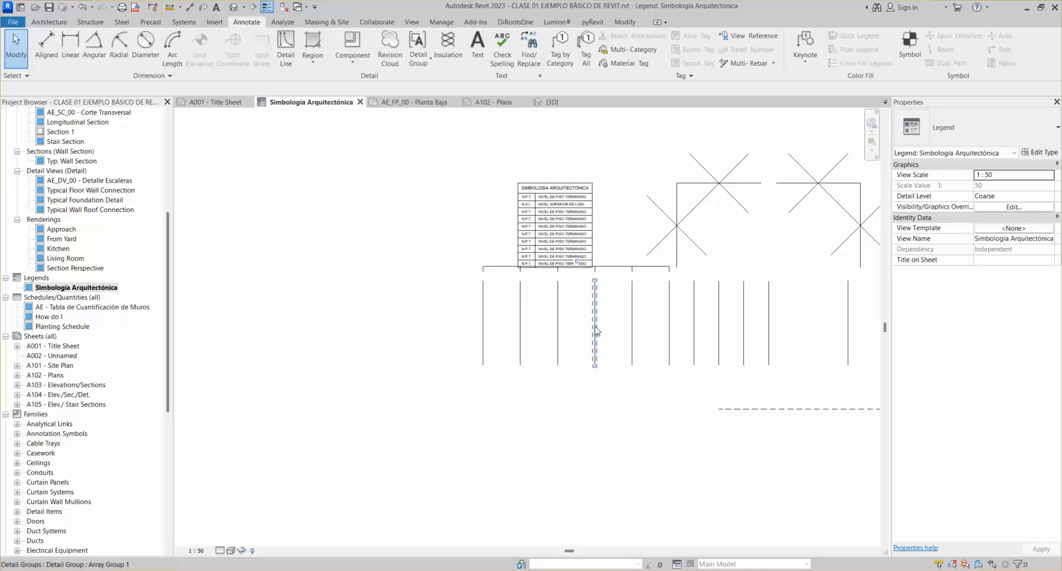
Ungroup the array into separate lines, then undo a trial move of one line
left_click(557, 326)
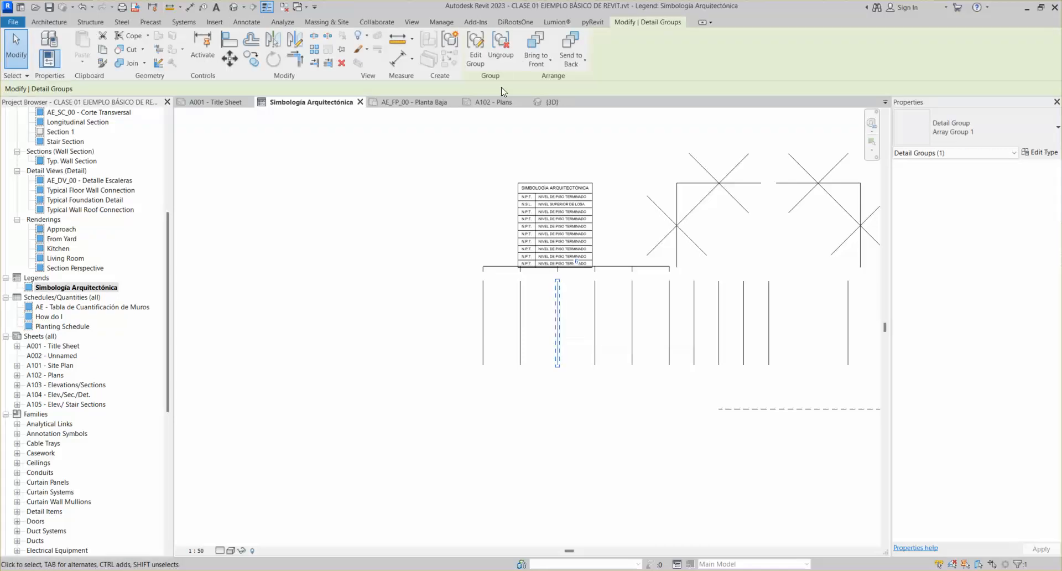
left_click(502, 49)
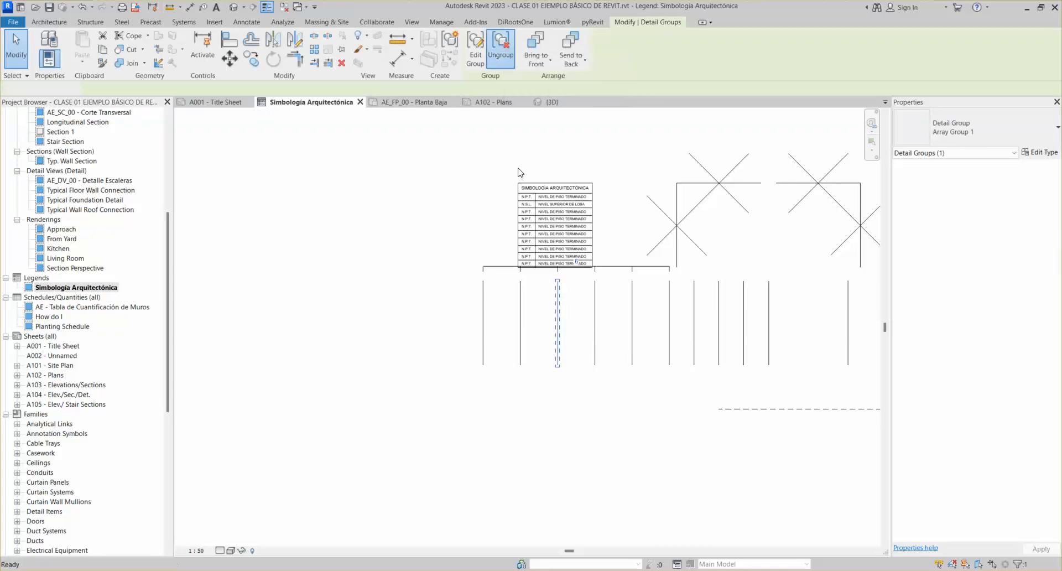
left_click(554, 294)
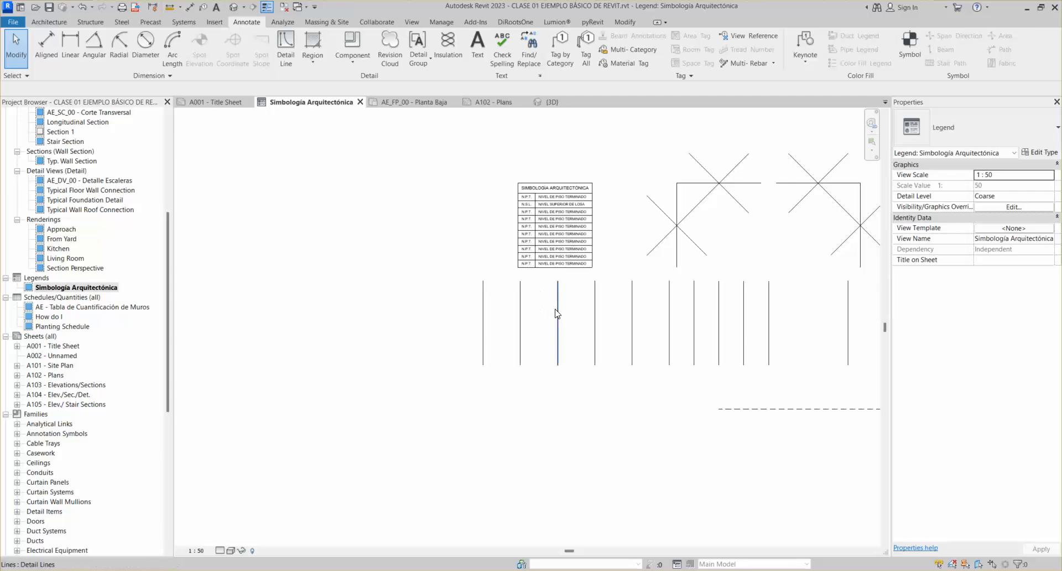
left_click_drag(553, 308, 494, 340)
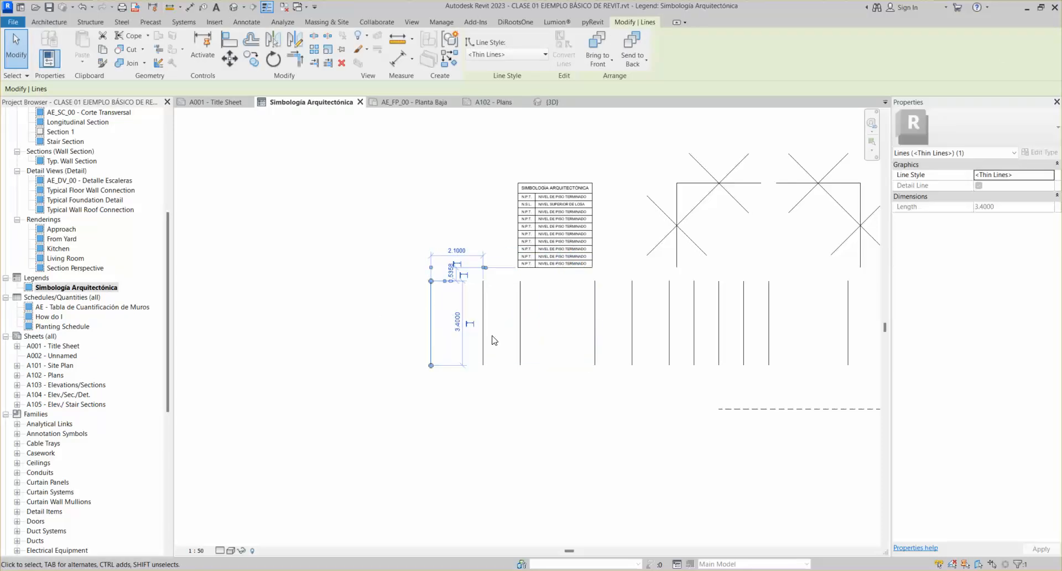
key("ctrl+z")
Select the 3.4-long vertical line beside Array Group 1 and start an array of it
left_click(520, 310)
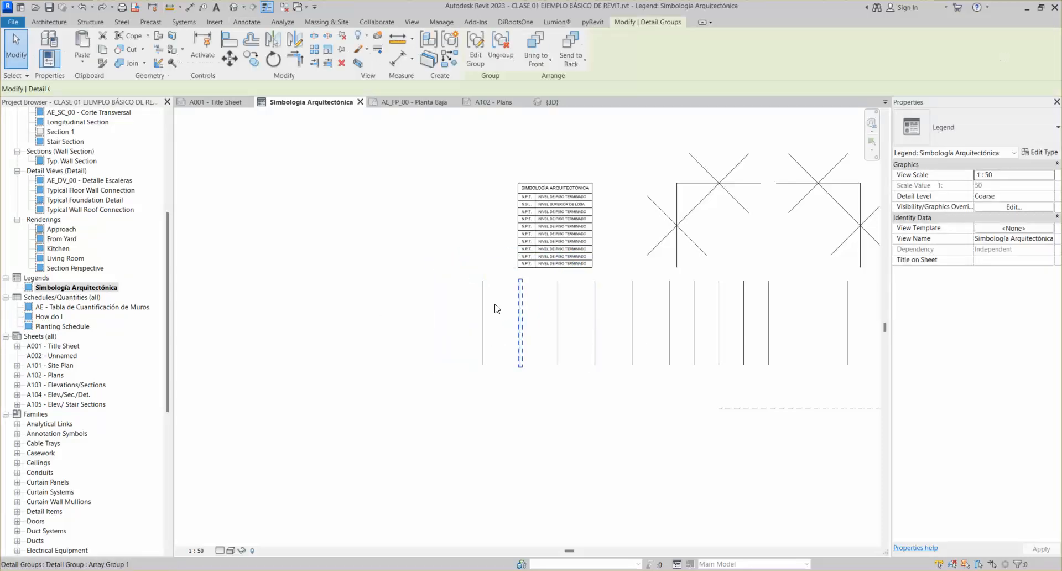
left_click(559, 333)
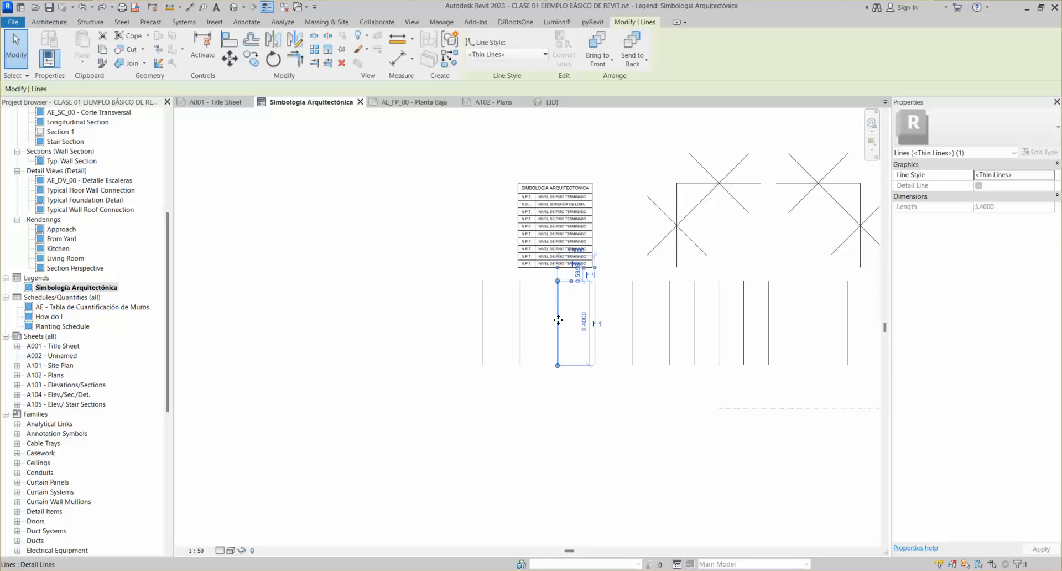
left_click(351, 261)
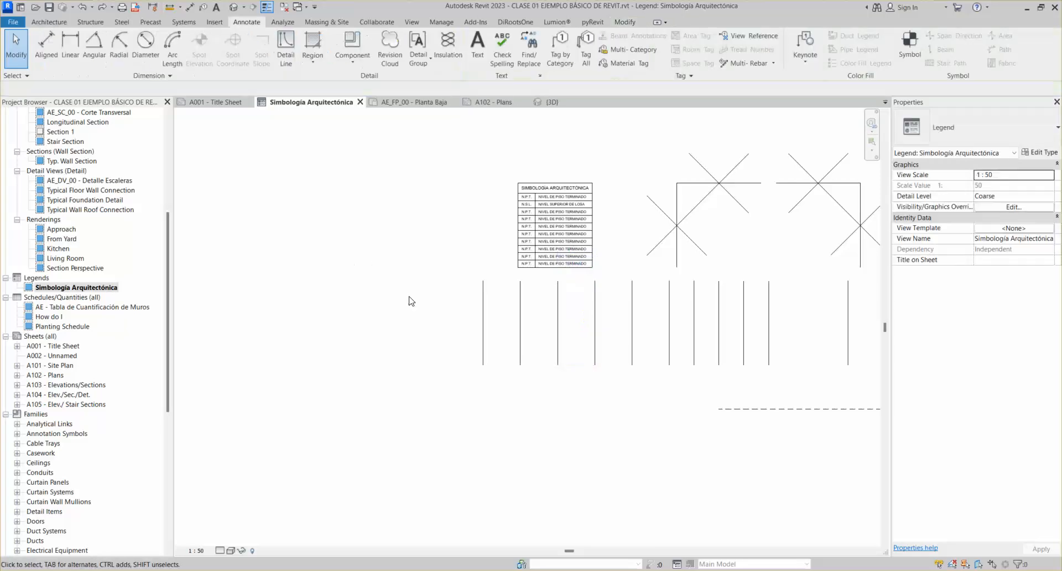
left_click(482, 332)
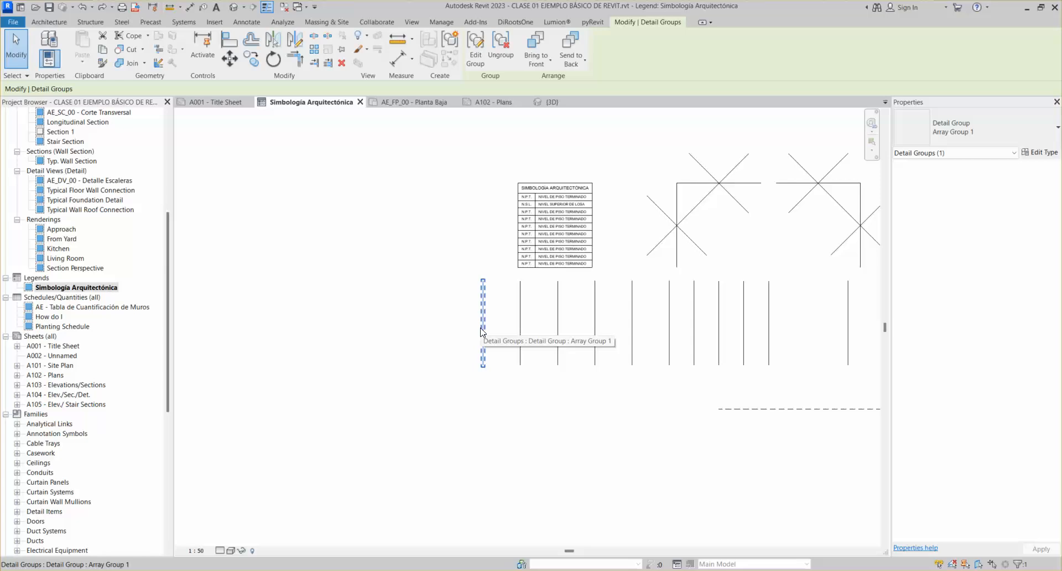
left_click(520, 312)
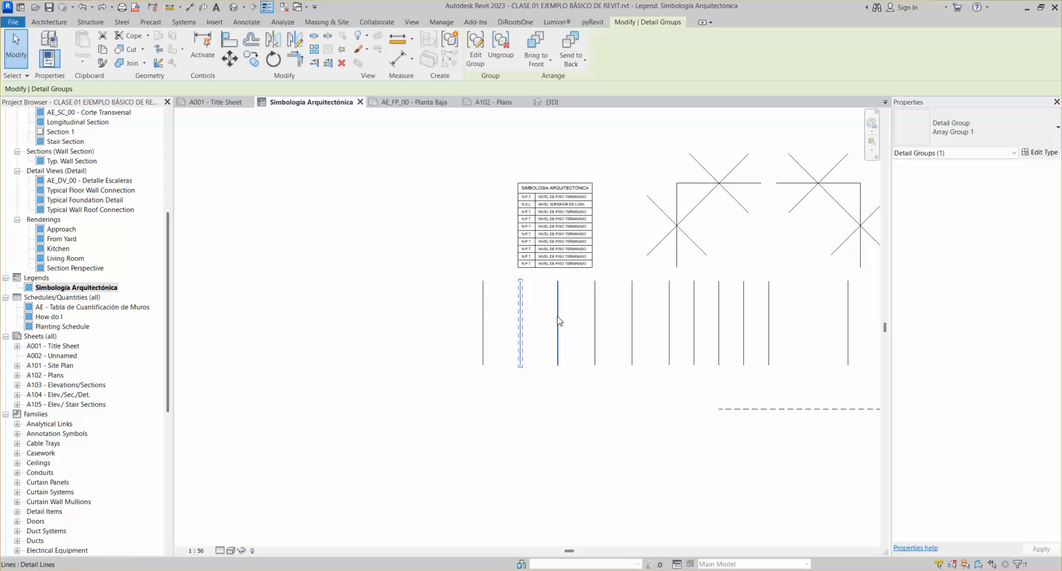
left_click(557, 315)
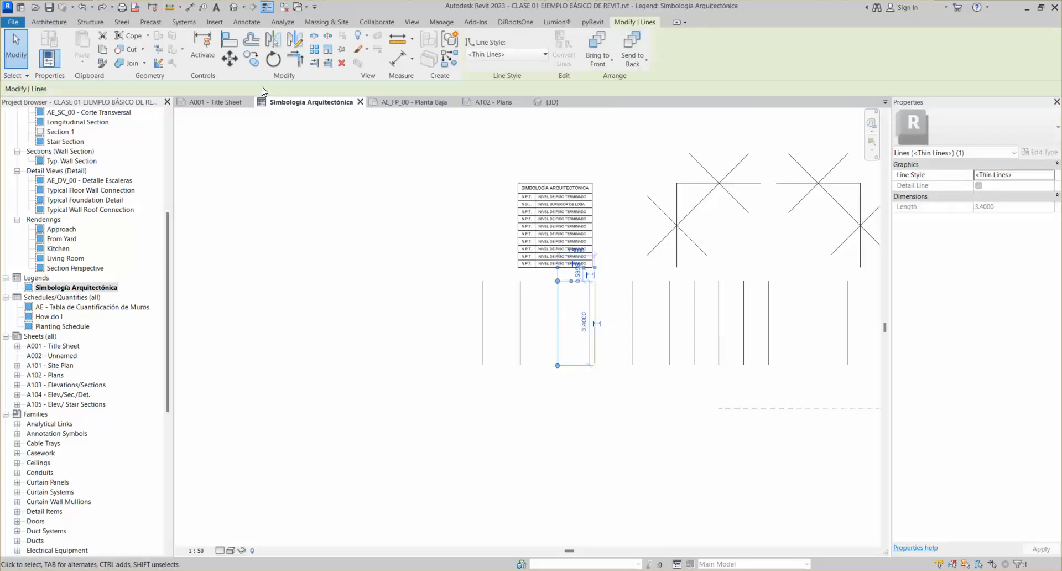
left_click(311, 53)
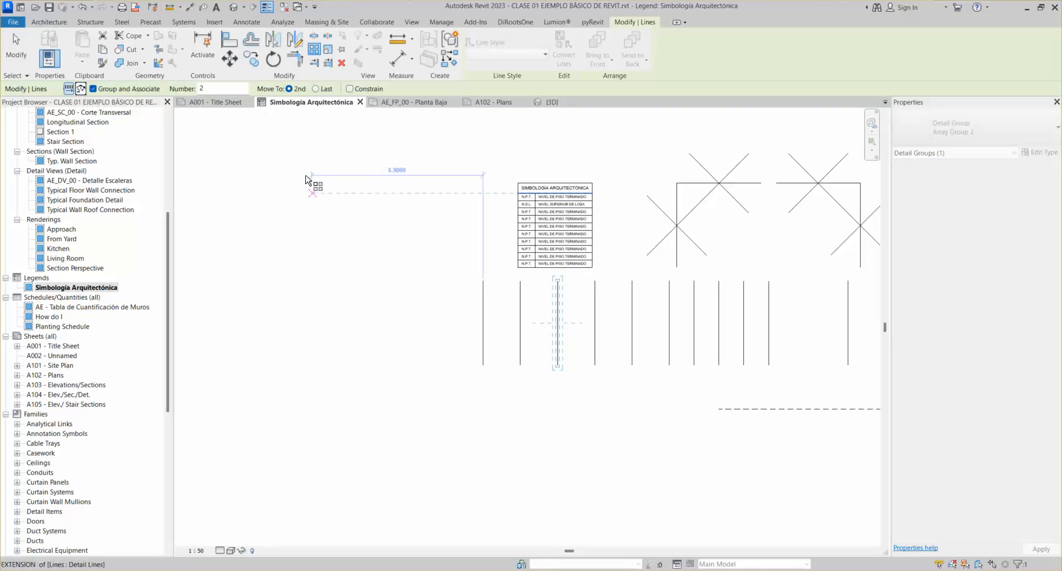
Radially array the line into 5 copies rotated in 30° steps
left_click(81, 88)
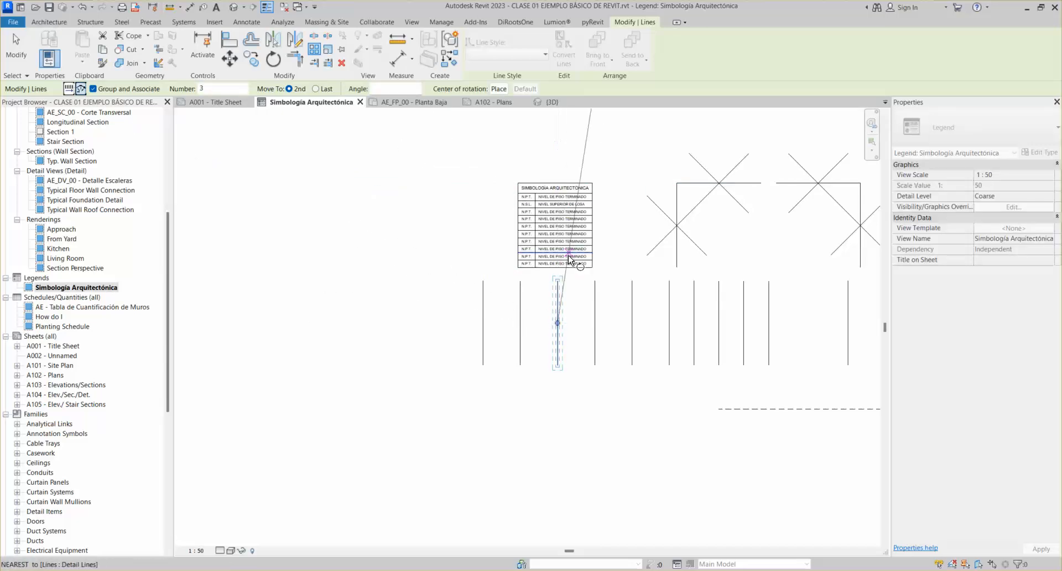
scroll(566, 252, "up", 2)
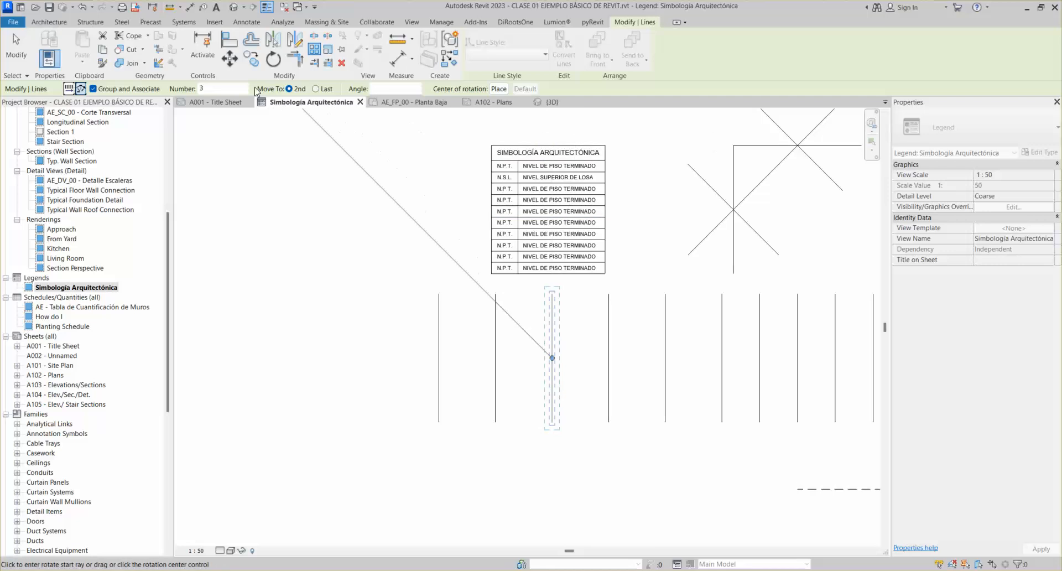
left_click(219, 90)
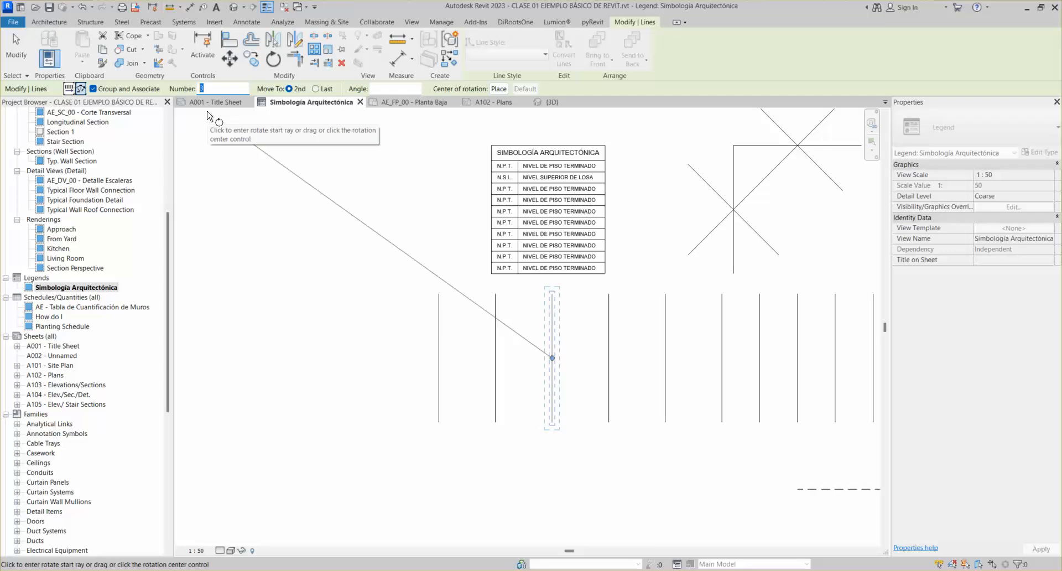
left_click(388, 87)
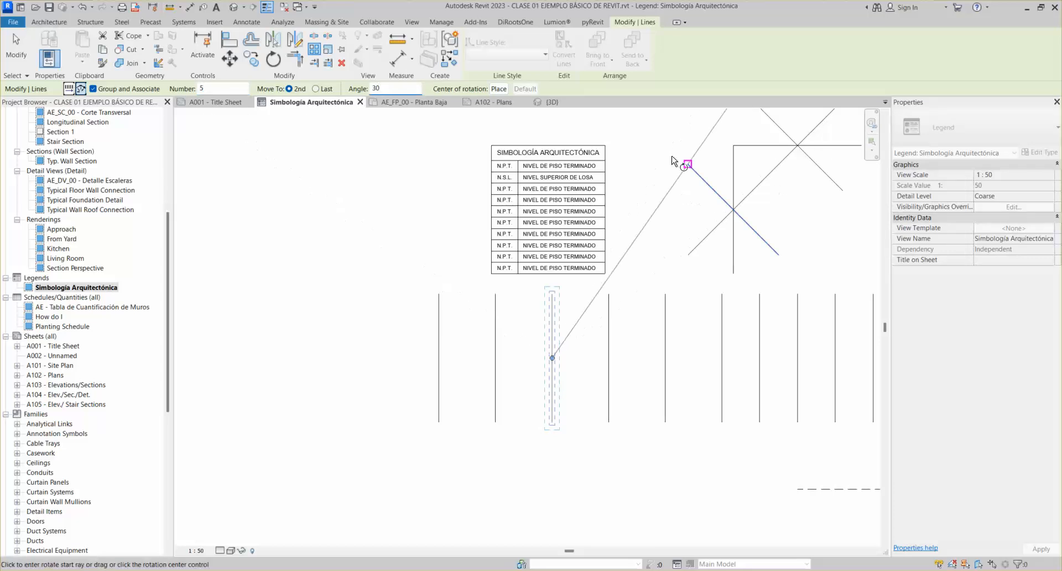
left_click(552, 121)
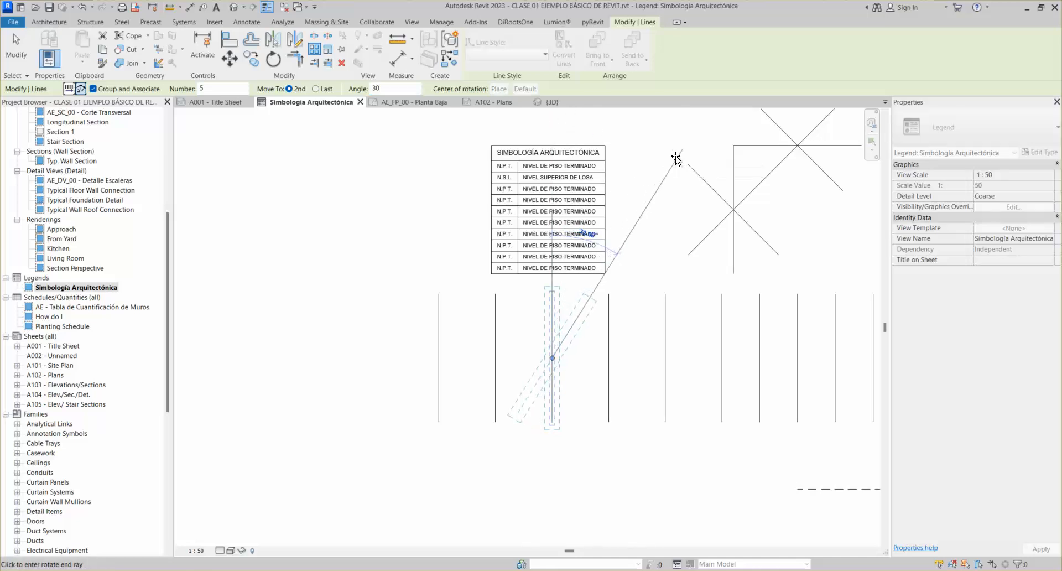
left_click(671, 155)
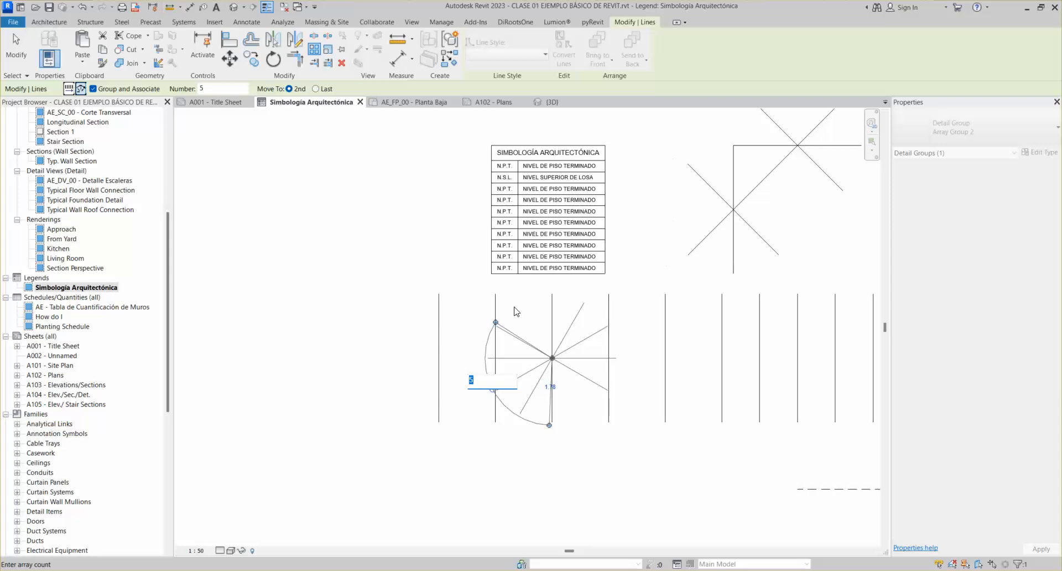
scroll(477, 343, "up", 2)
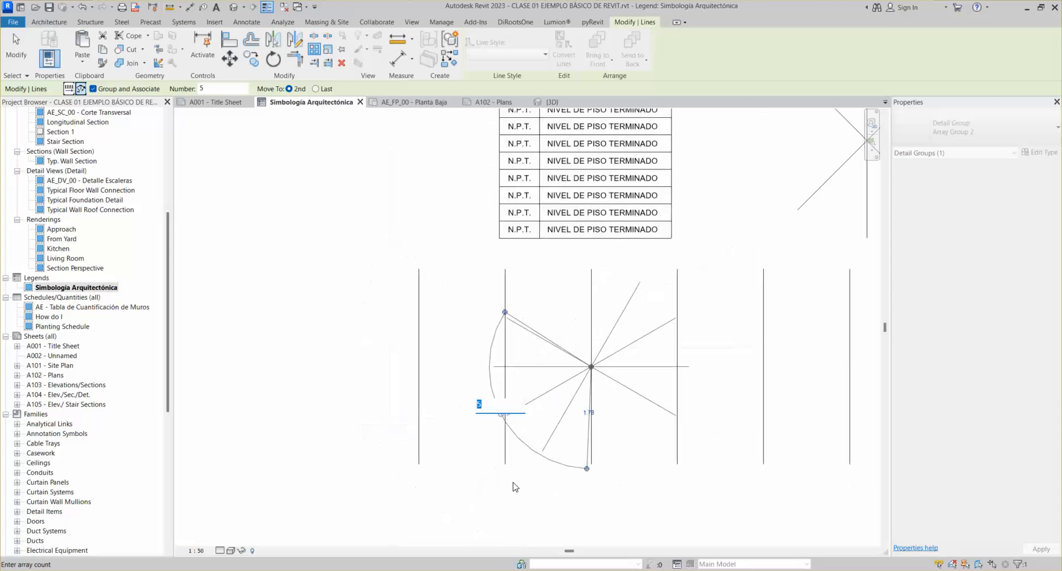
key("Return")
left_click(392, 377)
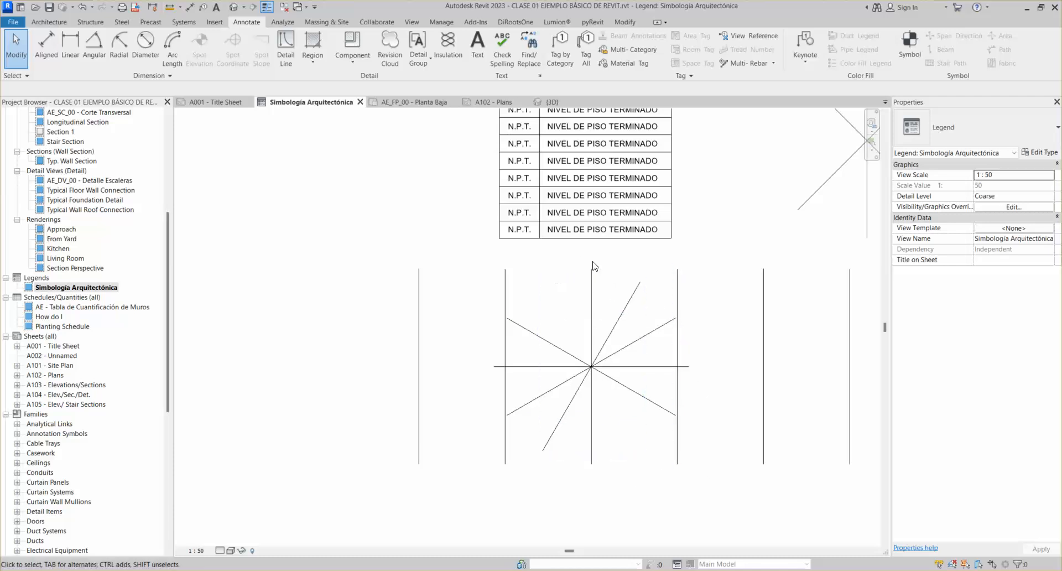
Check the radial and first array groups and pan to see the whole legend
scroll(649, 289, "down", 4)
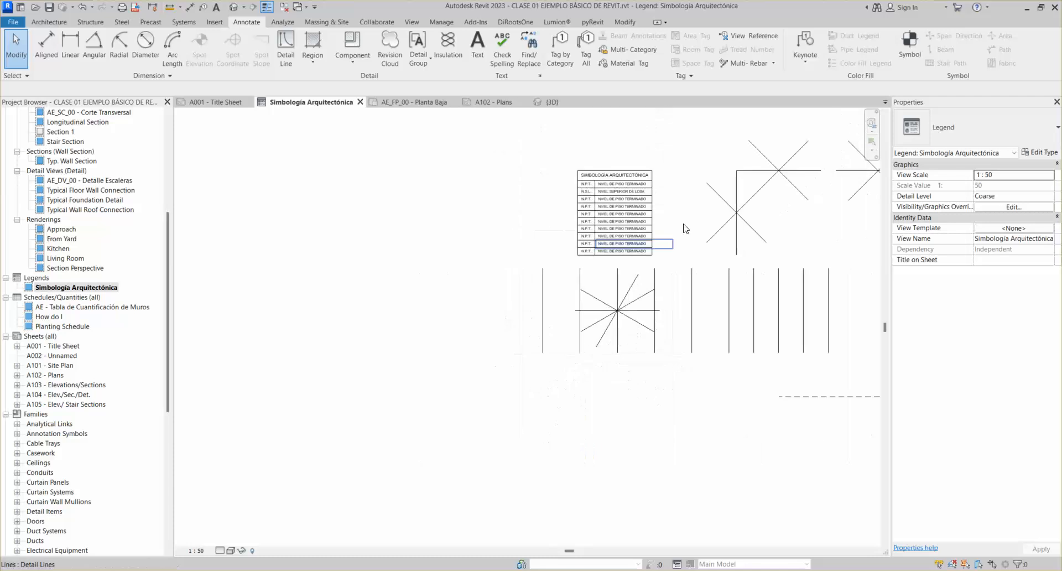
left_click(530, 374)
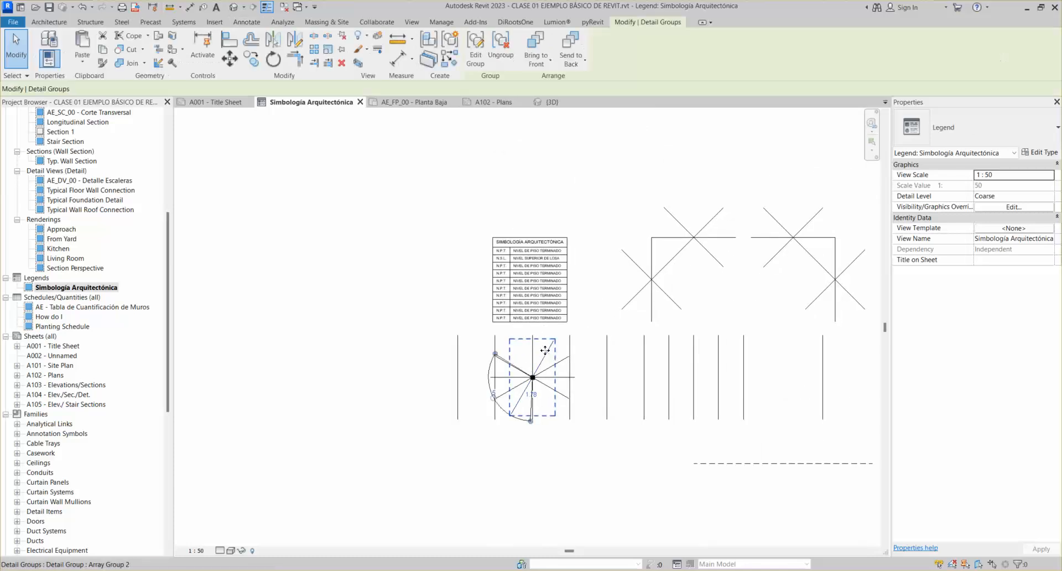
left_click(357, 218)
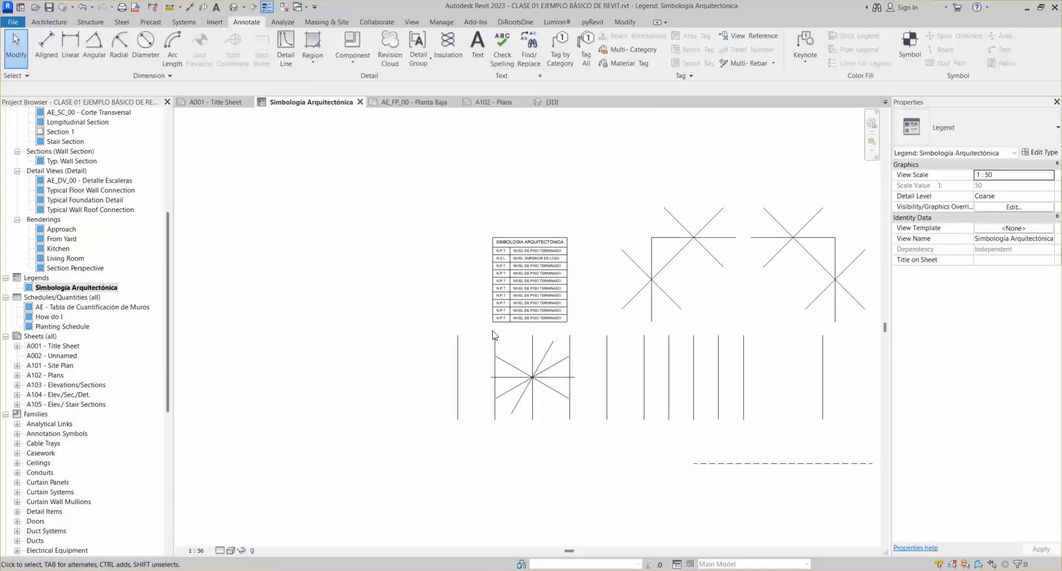
left_click(456, 363)
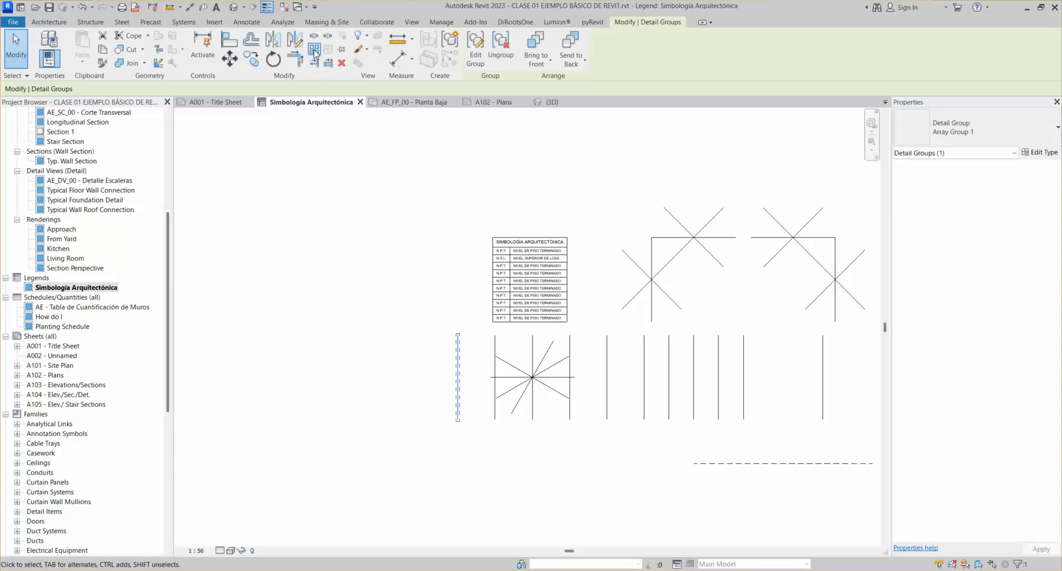
scroll(517, 258, "down", 1)
mouse_move(581, 305)
middle_mouse_down()
mouse_move(550, 318)
mouse_move(468, 320)
middle_mouse_up()
key("Escape")
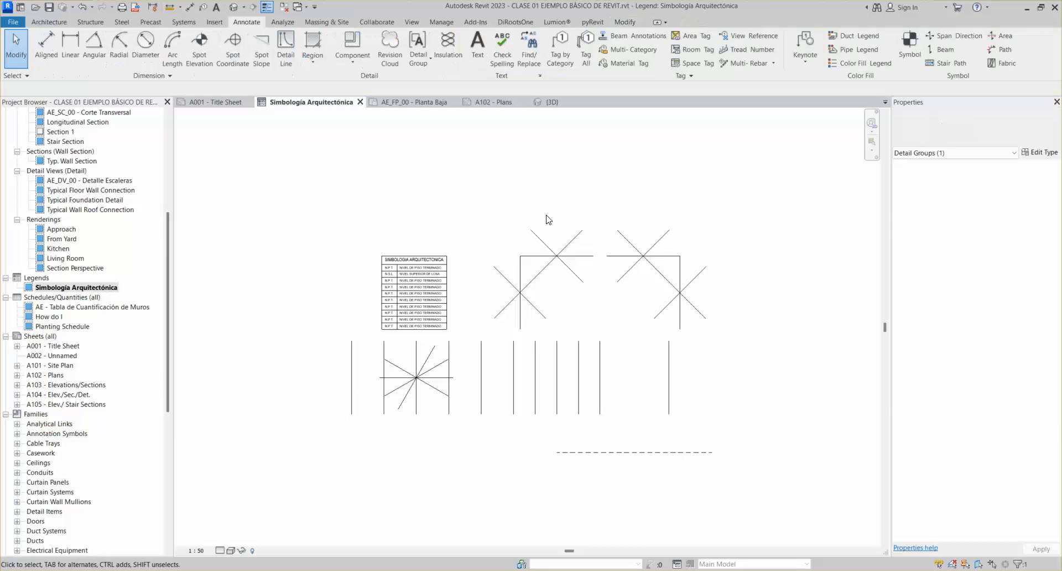
left_click(557, 254)
key("Escape")
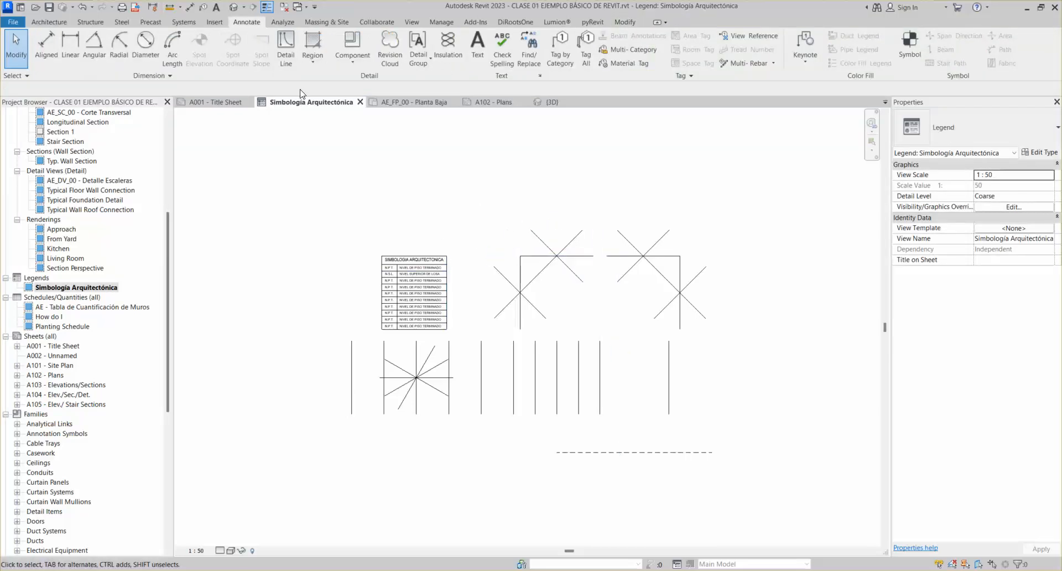
Draw a small rectangle of <Hidden> style detail lines above the legend table
left_click(285, 47)
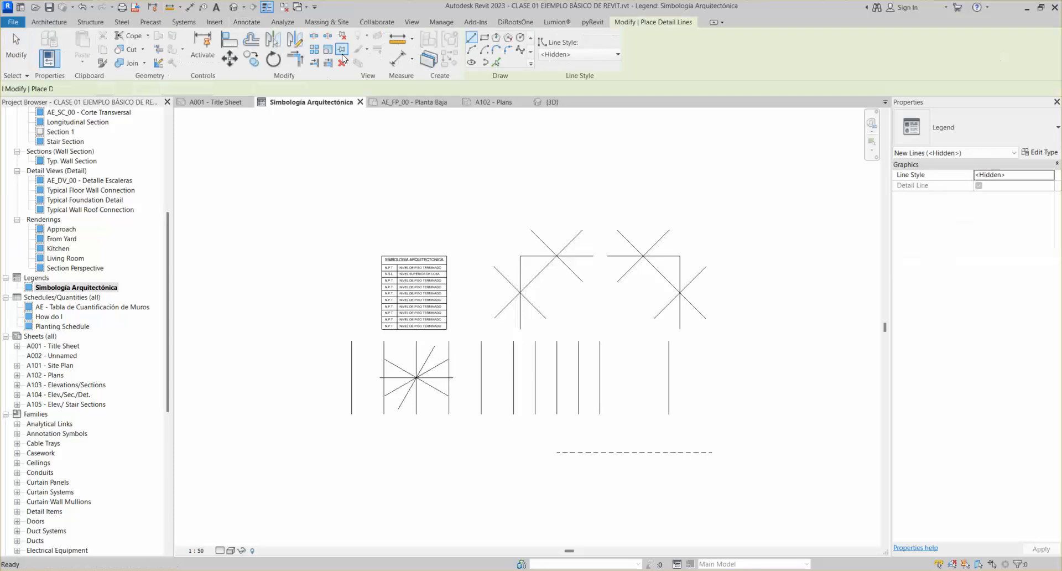
left_click(484, 37)
left_click(474, 175)
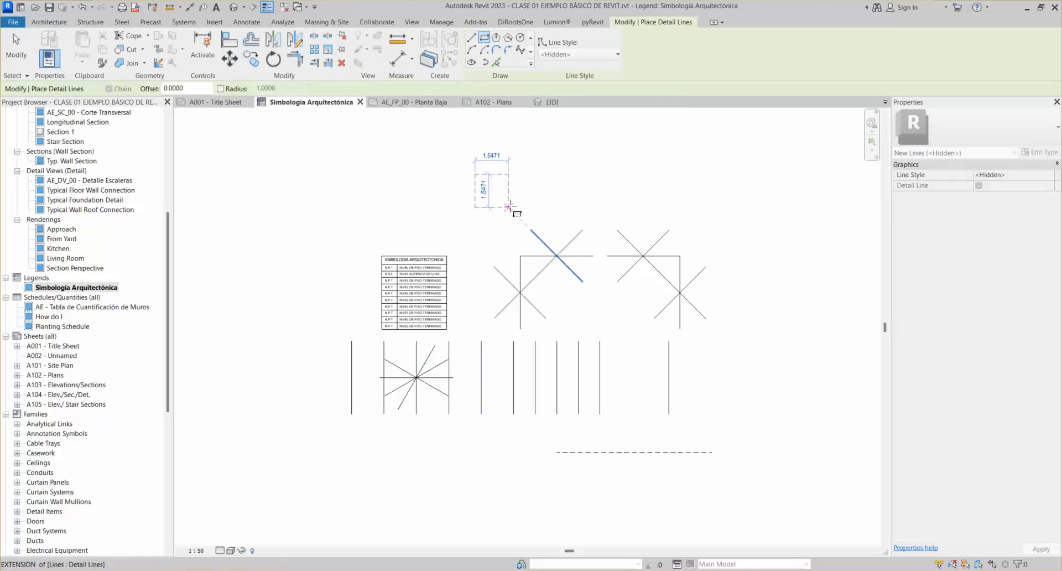
left_click(508, 208)
key("Escape")
key("Escape")
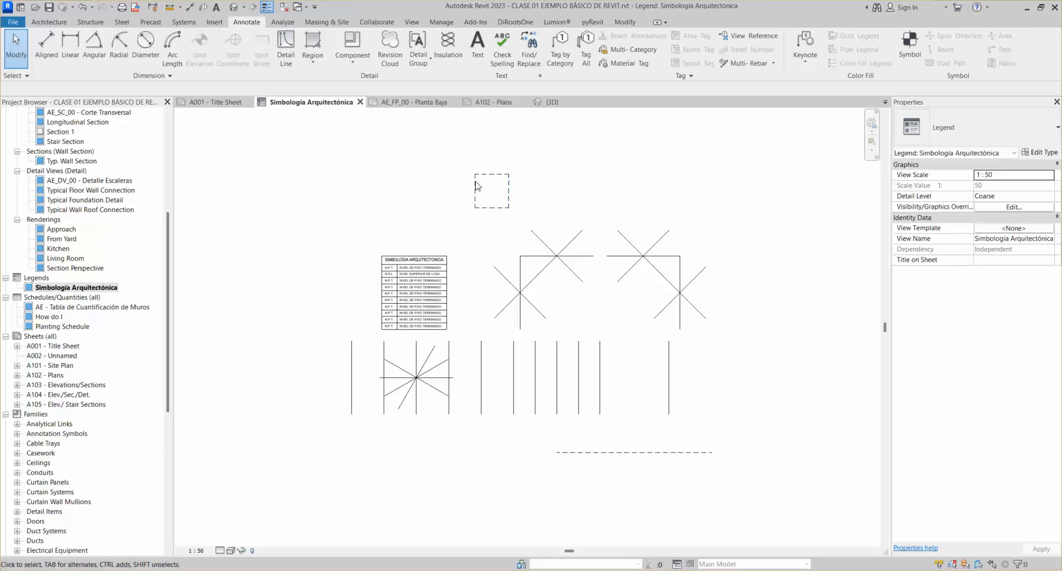
scroll(483, 187, "up", 3)
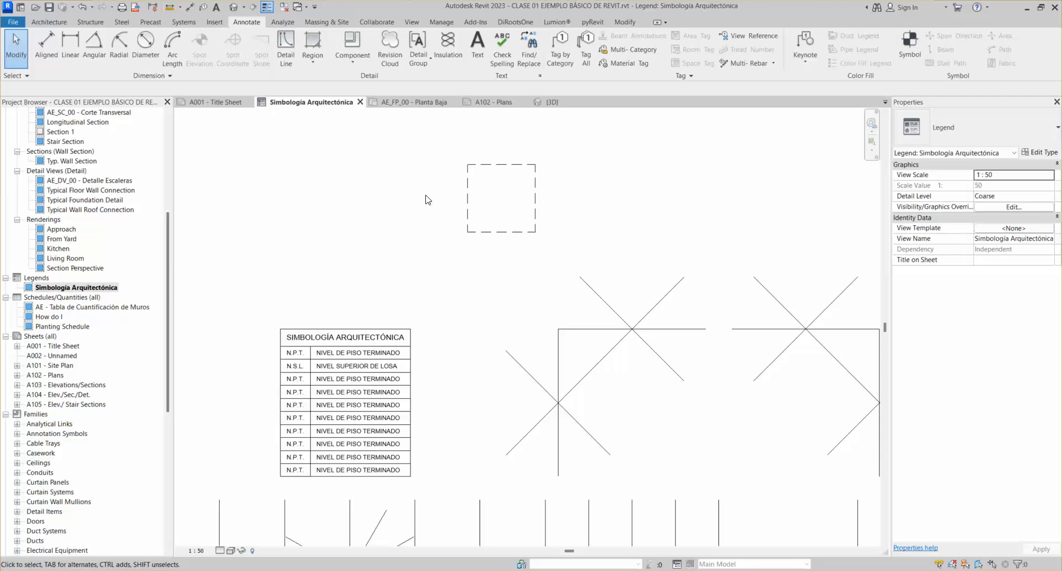
Filter the table selection down to its 15 lines, trial-scale them, then undo
middle_click_drag(514, 192, 501, 217)
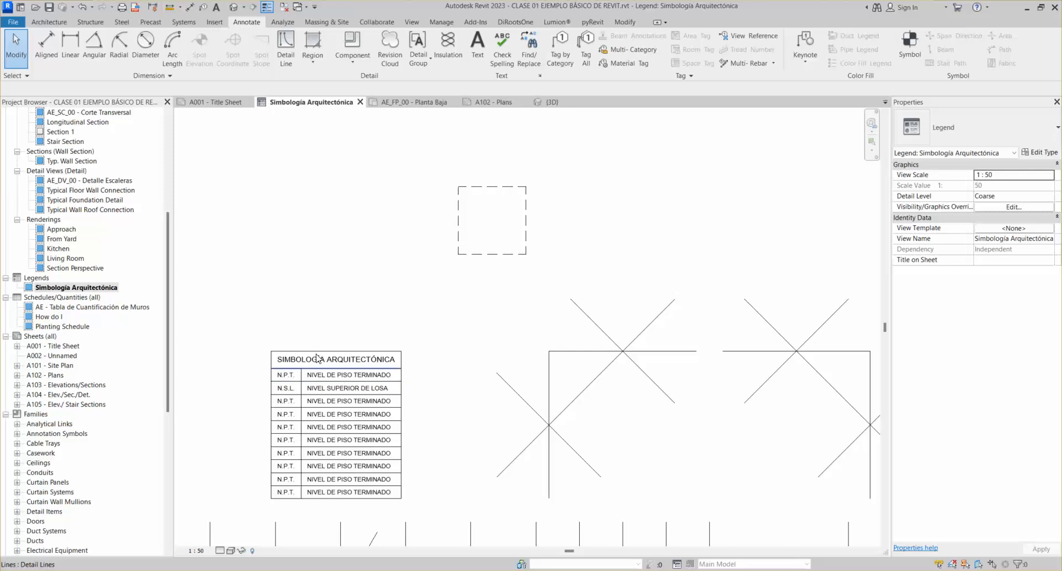
scroll(354, 387, "down", 2)
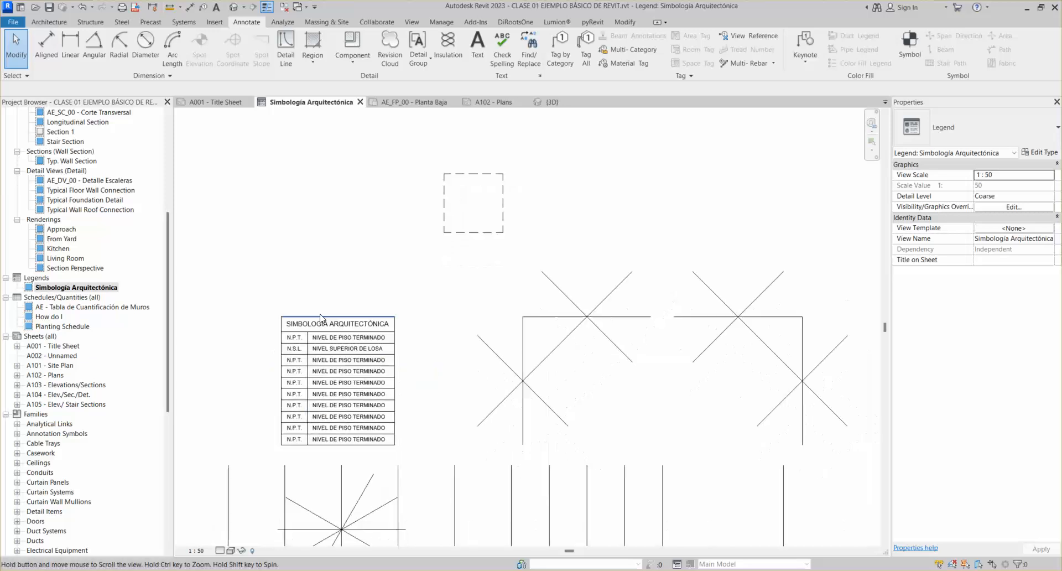
left_click_drag(251, 291, 415, 463)
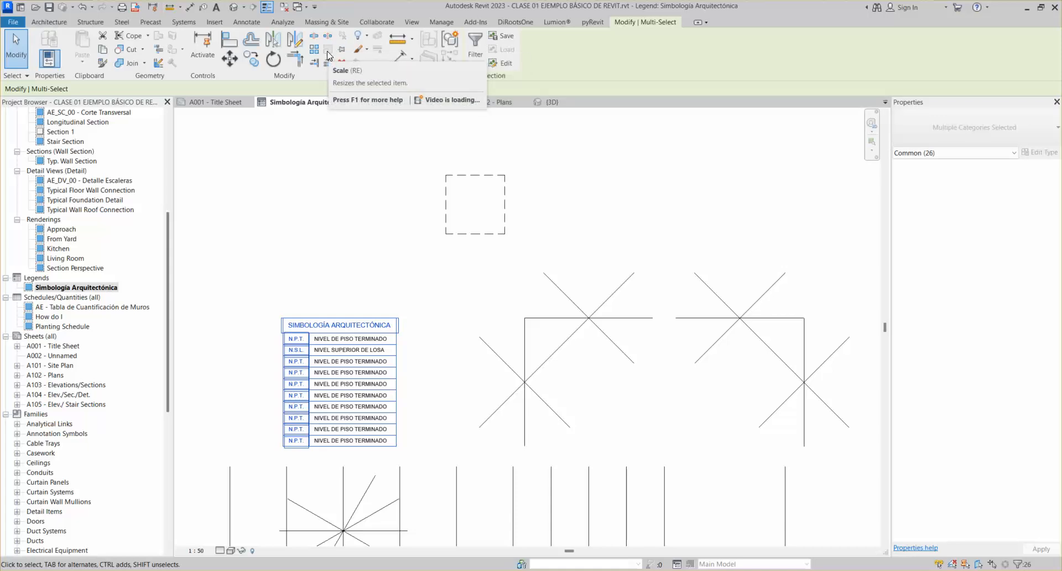
left_click(474, 46)
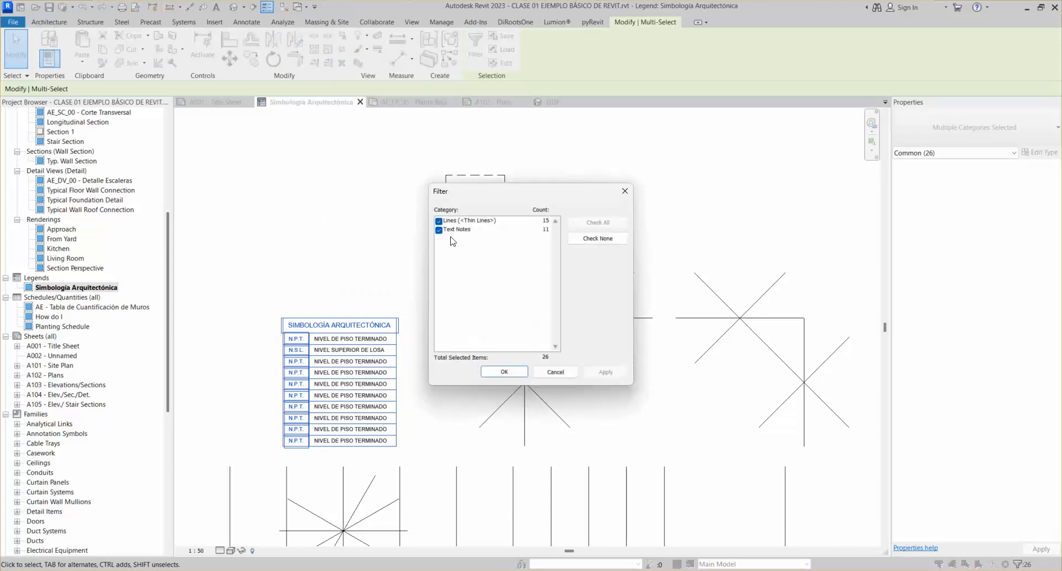
left_click(439, 230)
left_click(505, 376)
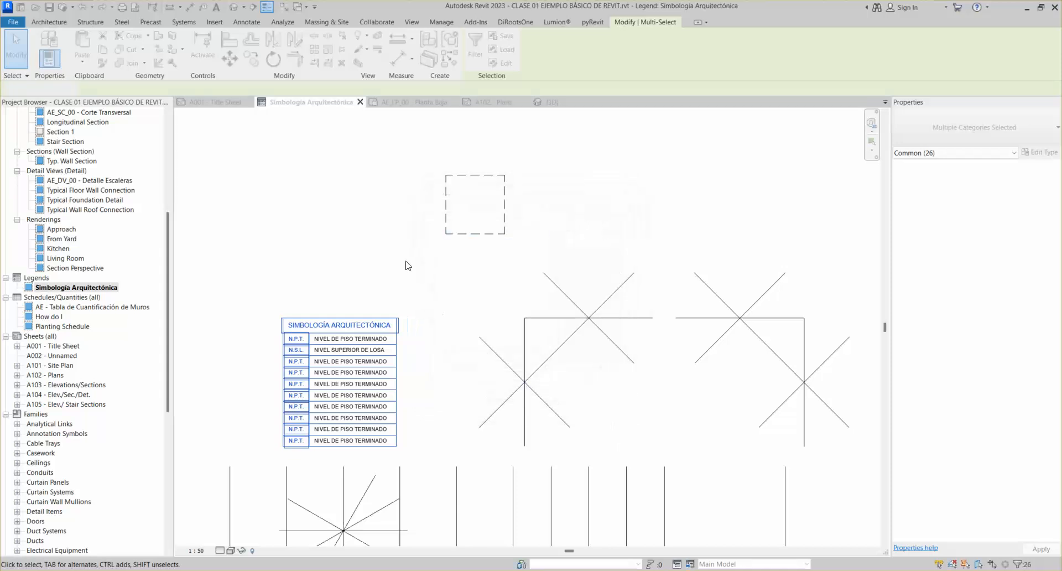
left_click(328, 50)
left_click(298, 450)
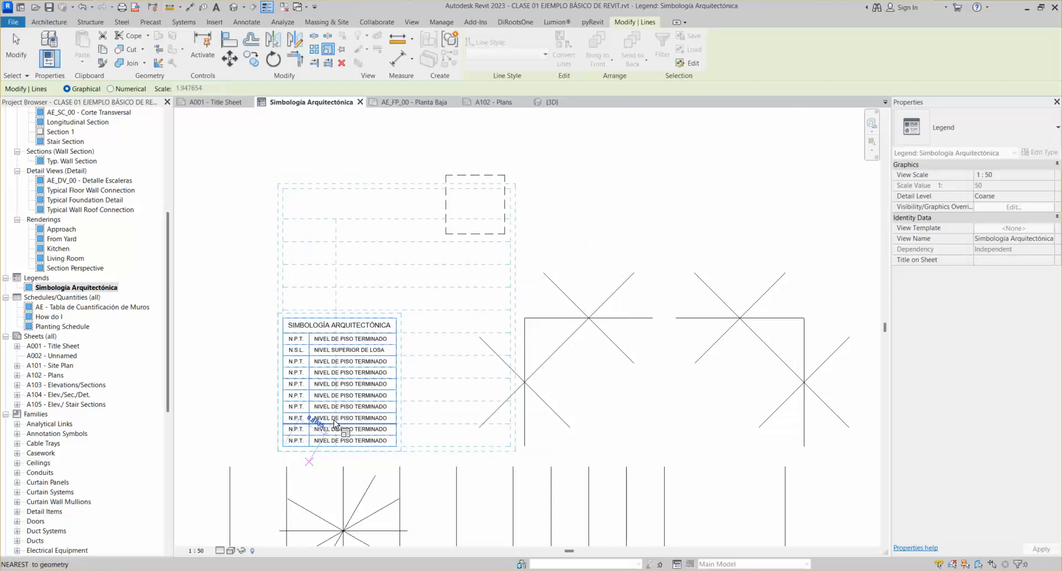
left_click(332, 419)
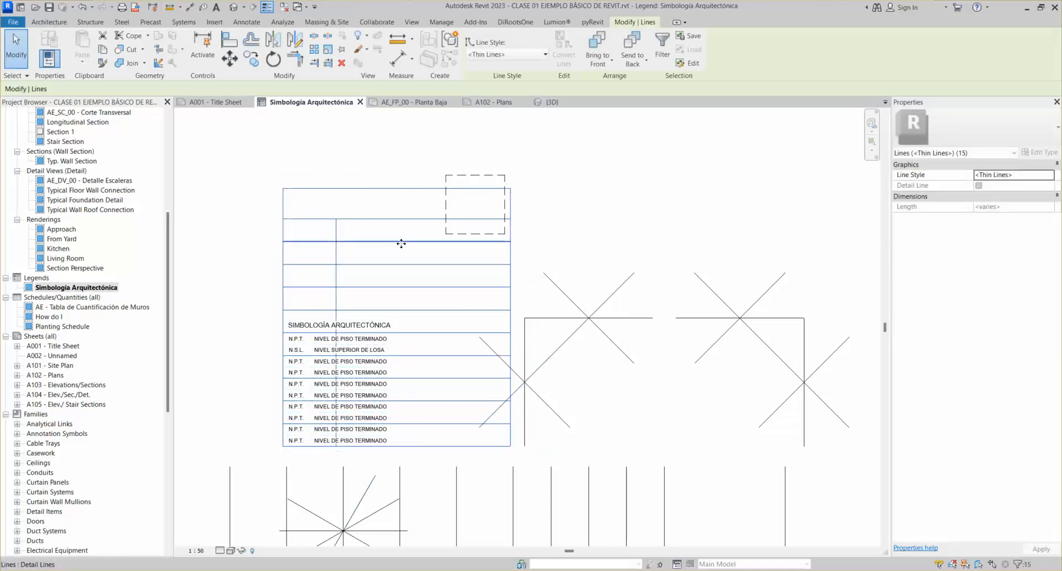
key("ctrl+z")
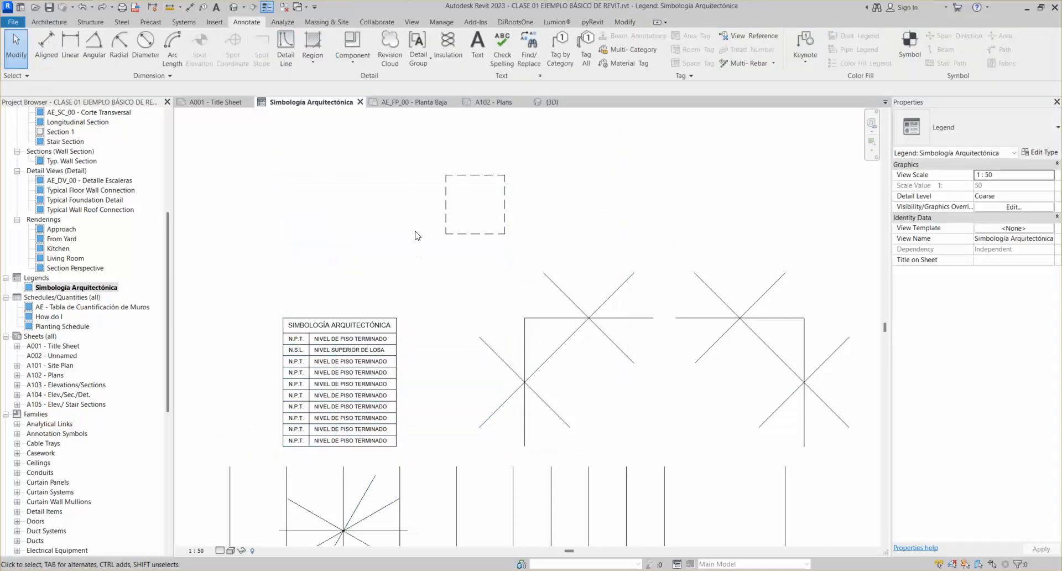
Select the dashed square and begin scaling it from its lower-left corner, then cancel
left_click_drag(549, 267, 405, 126)
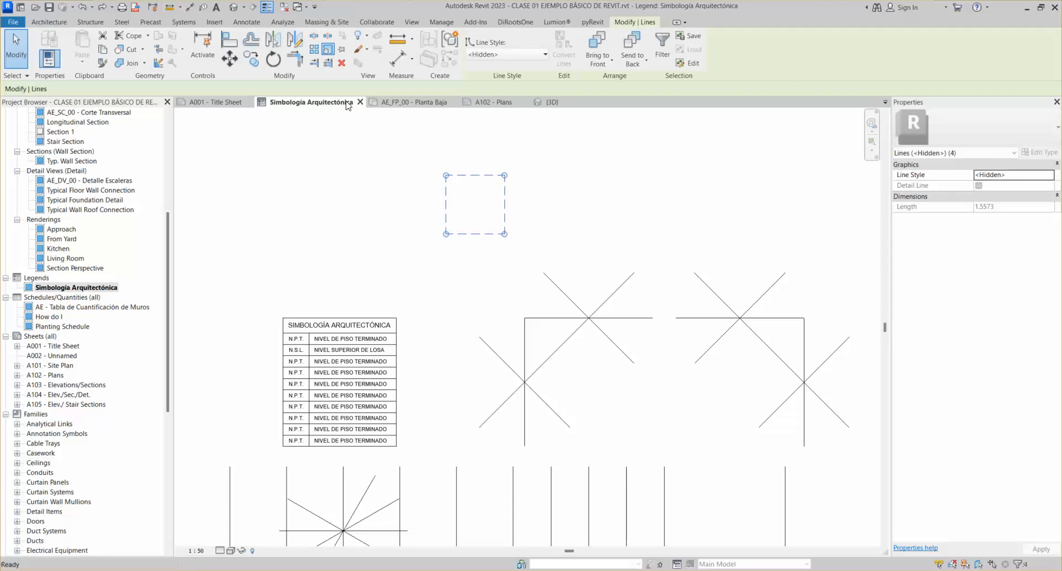
left_click(327, 48)
left_click(446, 233)
left_click(473, 212)
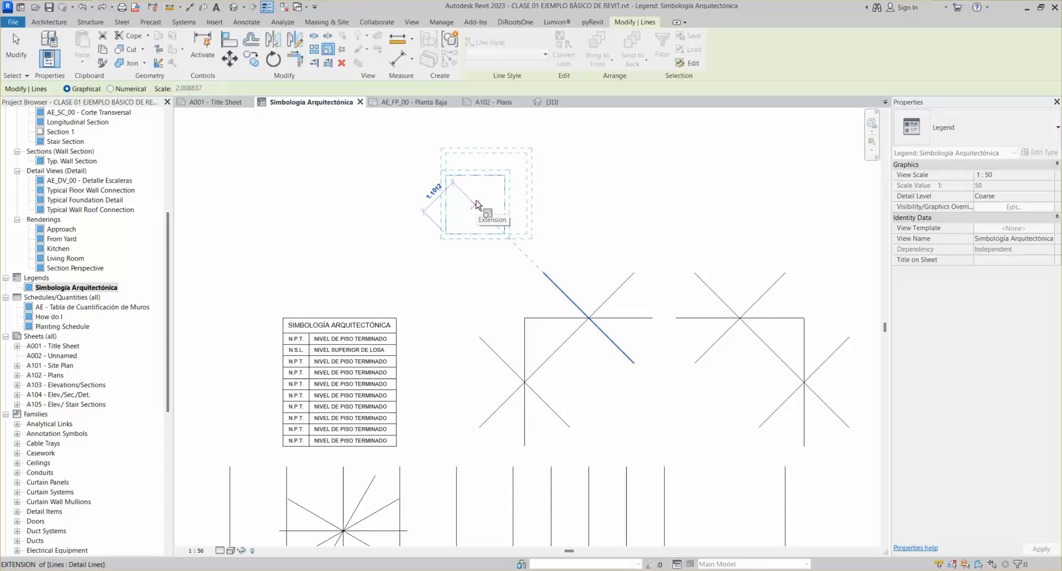
key("Escape")
key("Escape")
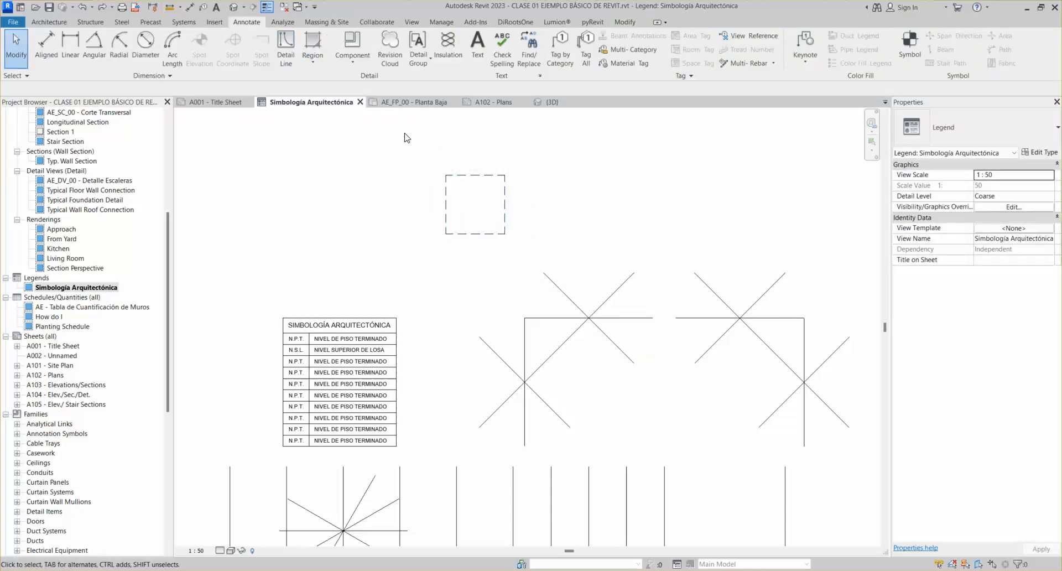
Split the vertical line at two points, the first 0.7 below its top
left_click(446, 208)
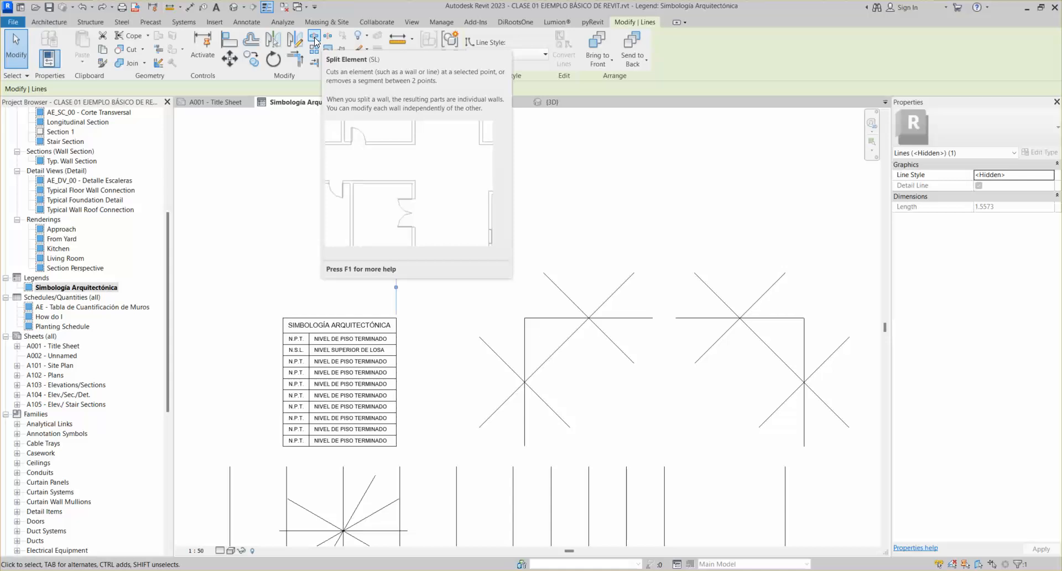
key("Escape")
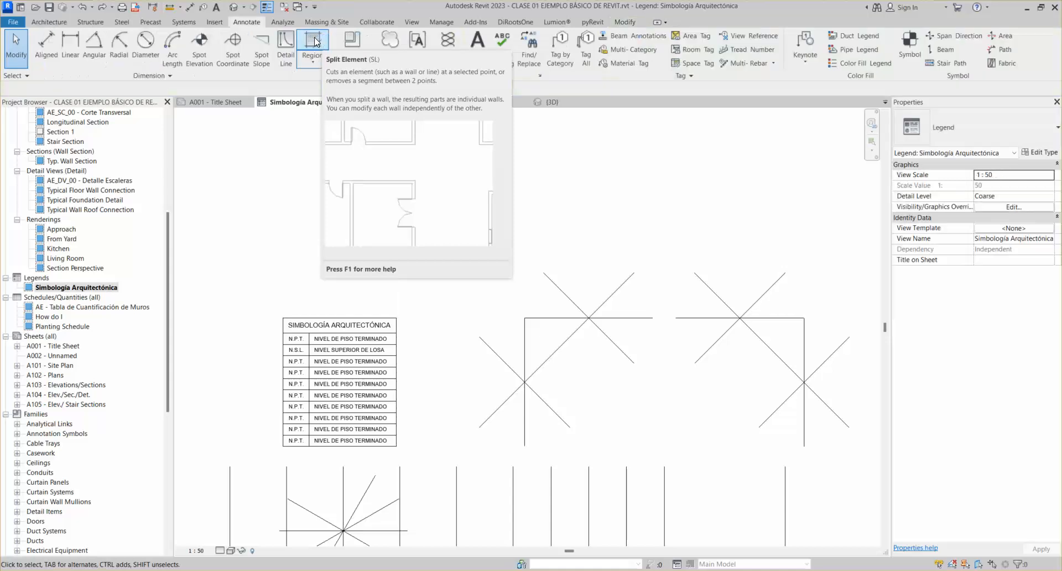
middle_click_drag(592, 386, 573, 197)
scroll(500, 338, "up", 3)
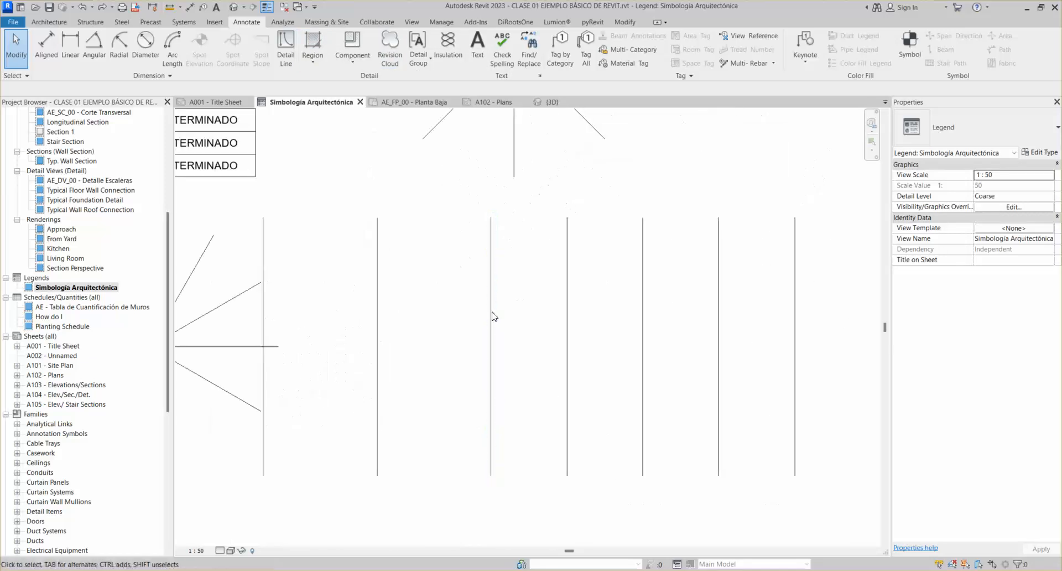
left_click(566, 293)
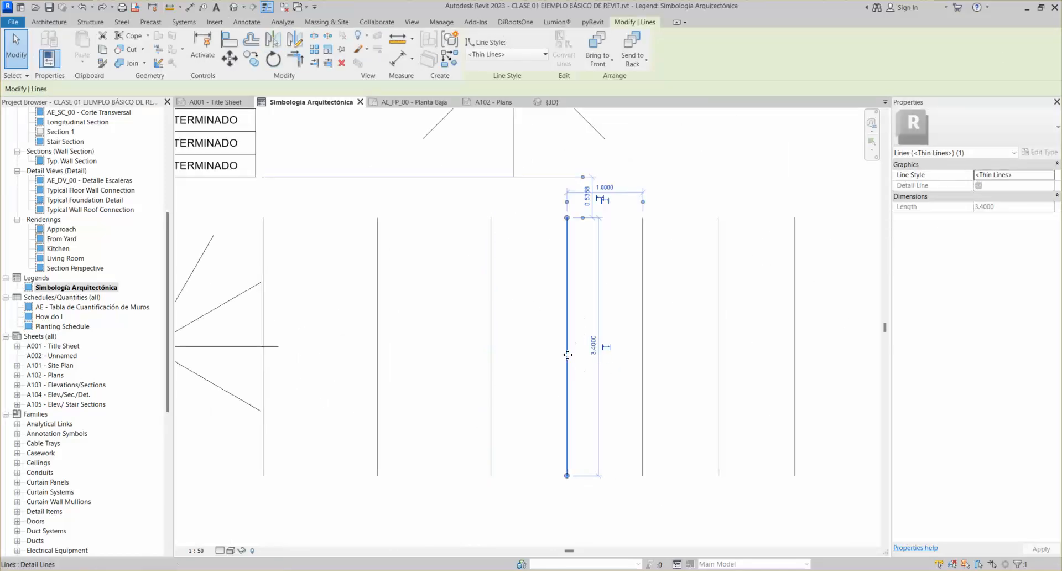
left_click(318, 49)
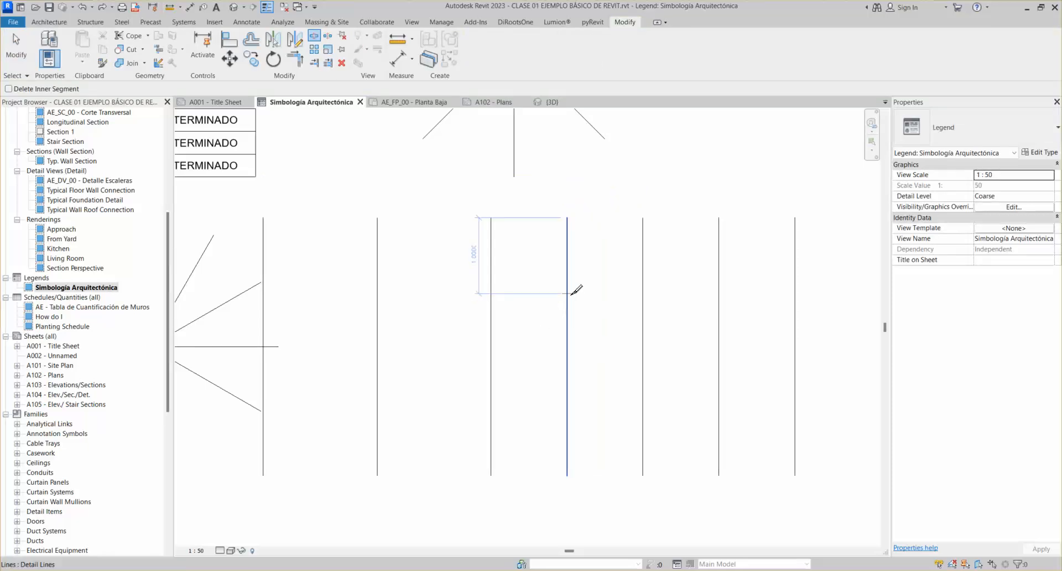
left_click(569, 293)
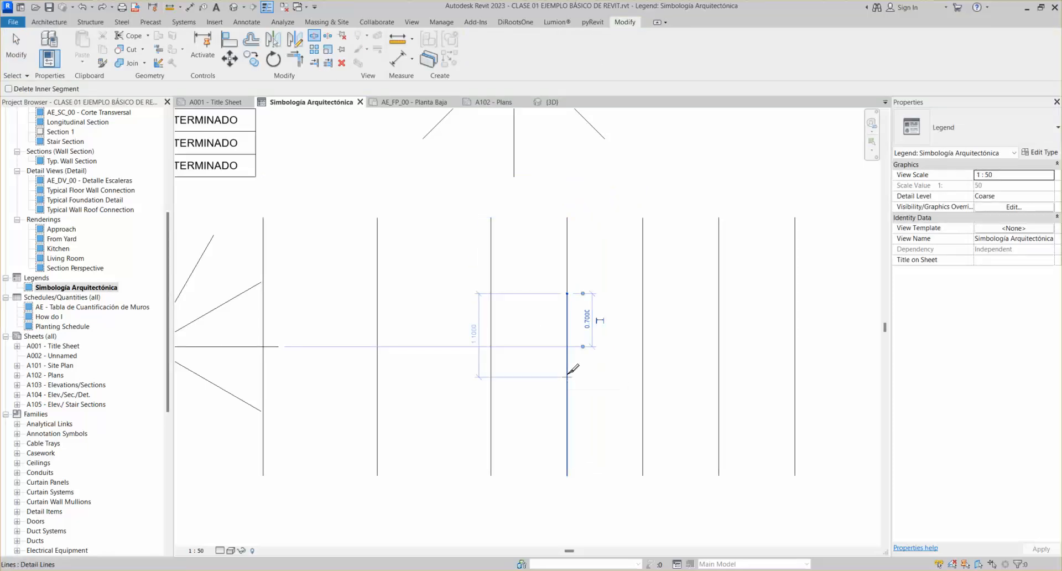
left_click(567, 369)
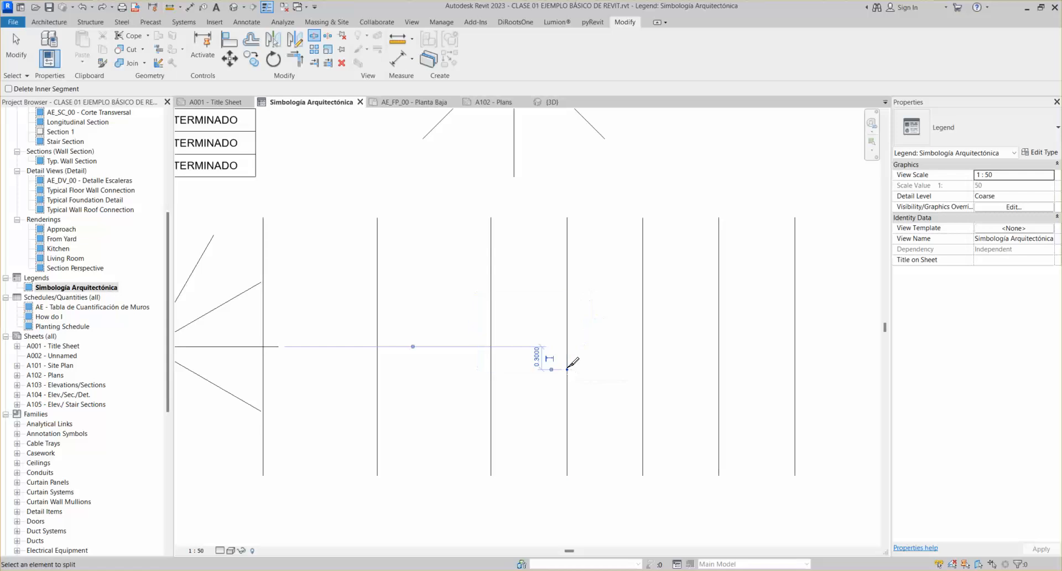
key("Escape")
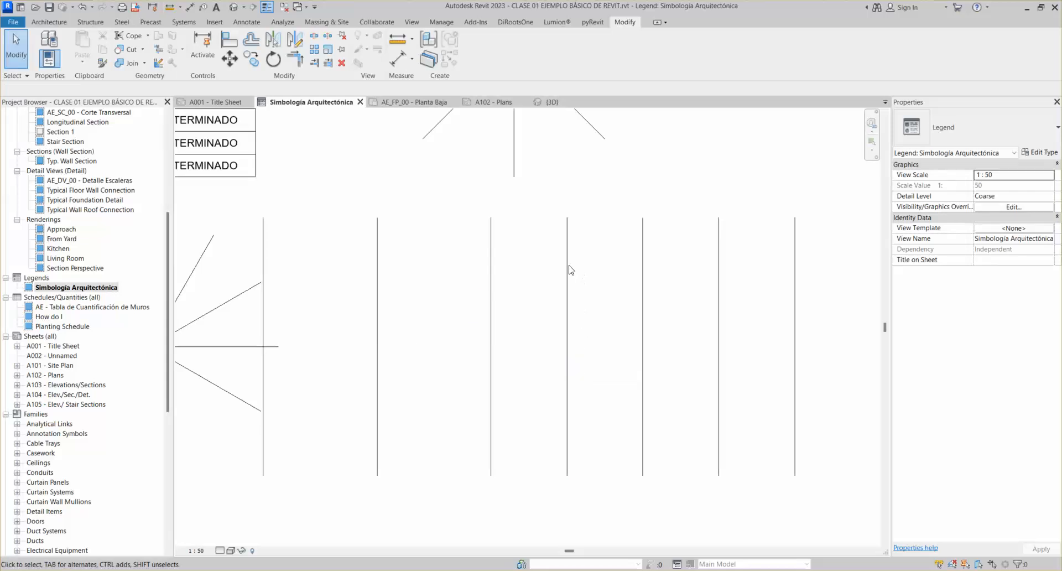
Delete the 1.4-long middle piece of the split line to leave a gap
left_click(568, 288)
left_click(568, 330)
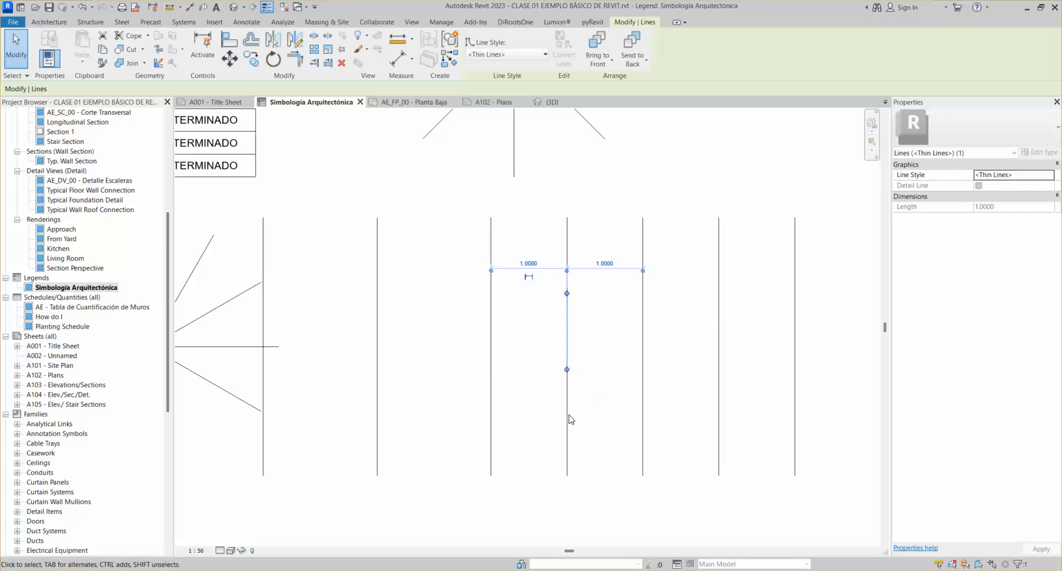
left_click(567, 425)
left_click(568, 332)
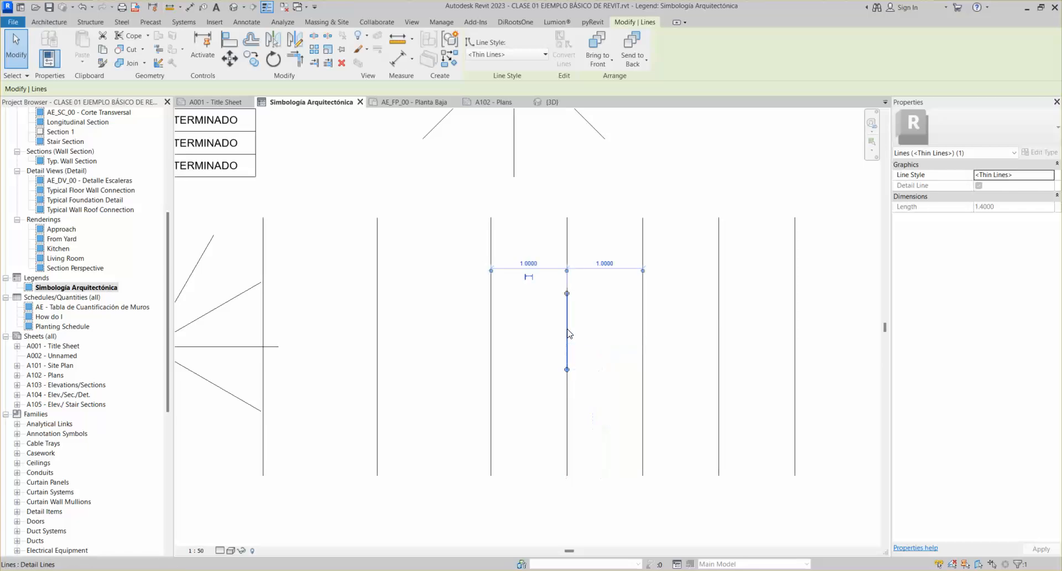
key("Delete")
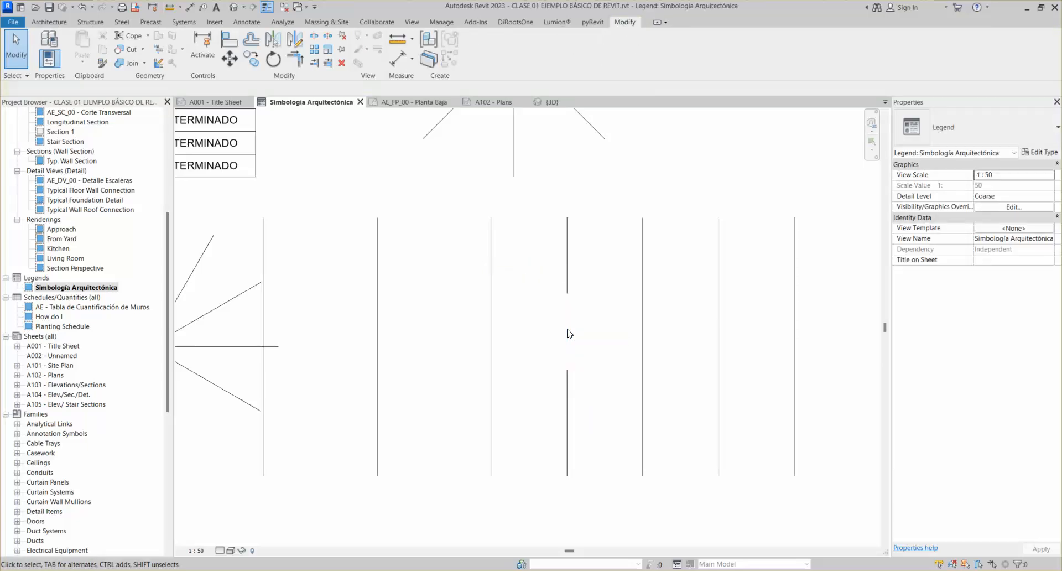
scroll(610, 357, "down", 3)
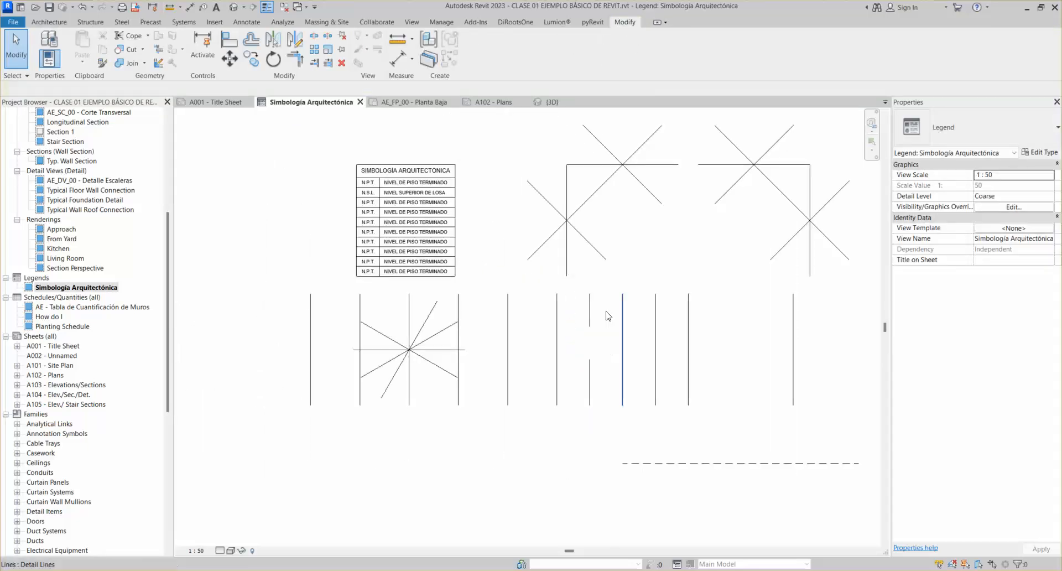
scroll(595, 222, "down", 3)
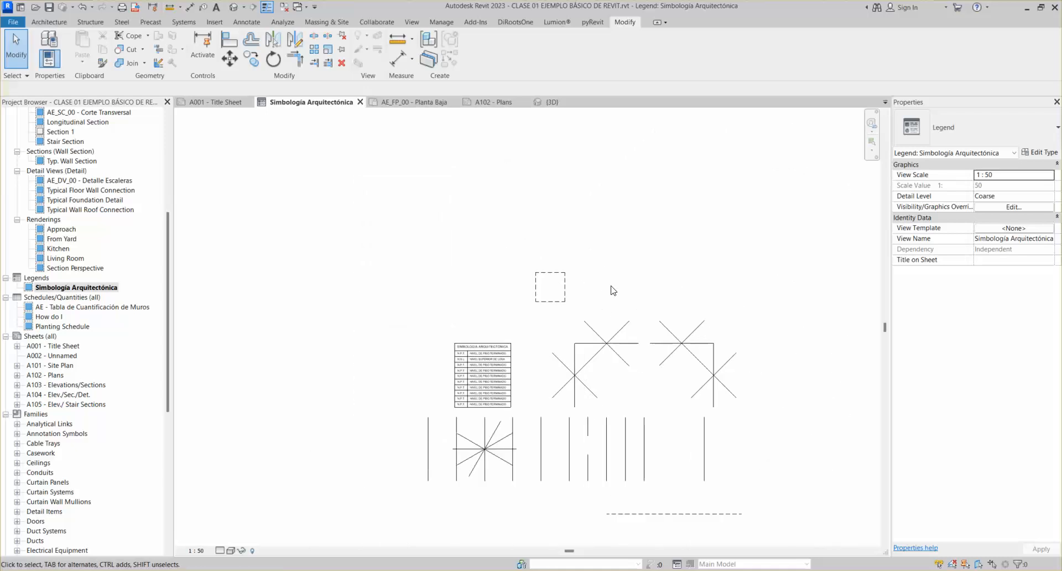
scroll(578, 453, "up", 3)
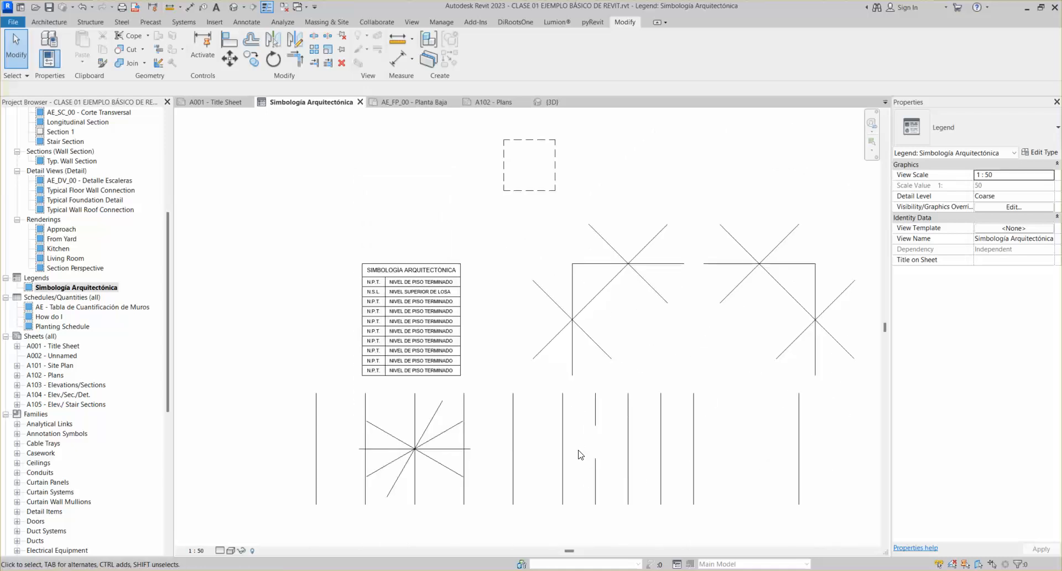
middle_click_drag(579, 455, 507, 430)
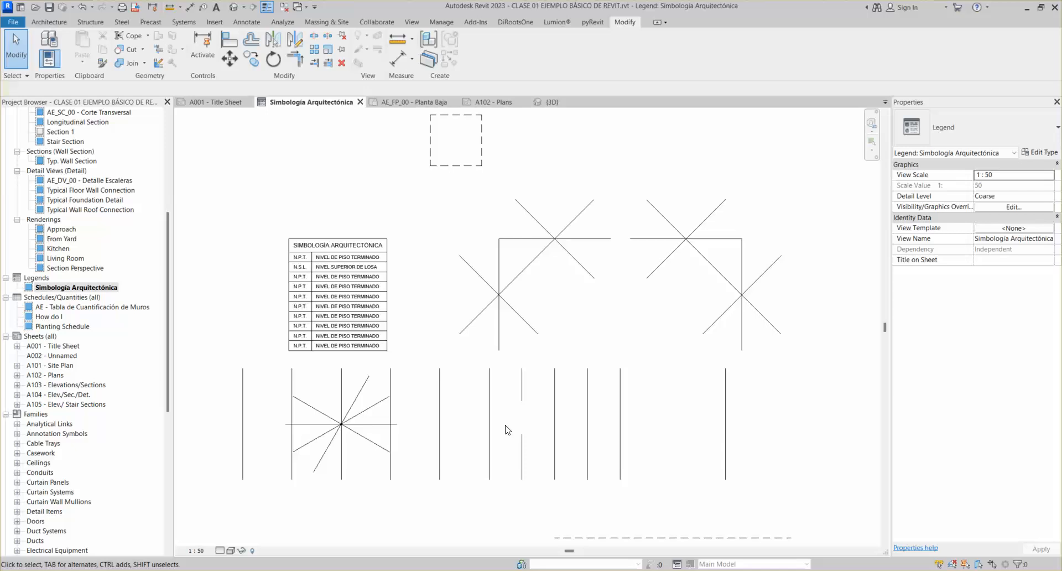
scroll(571, 231, "down", 2)
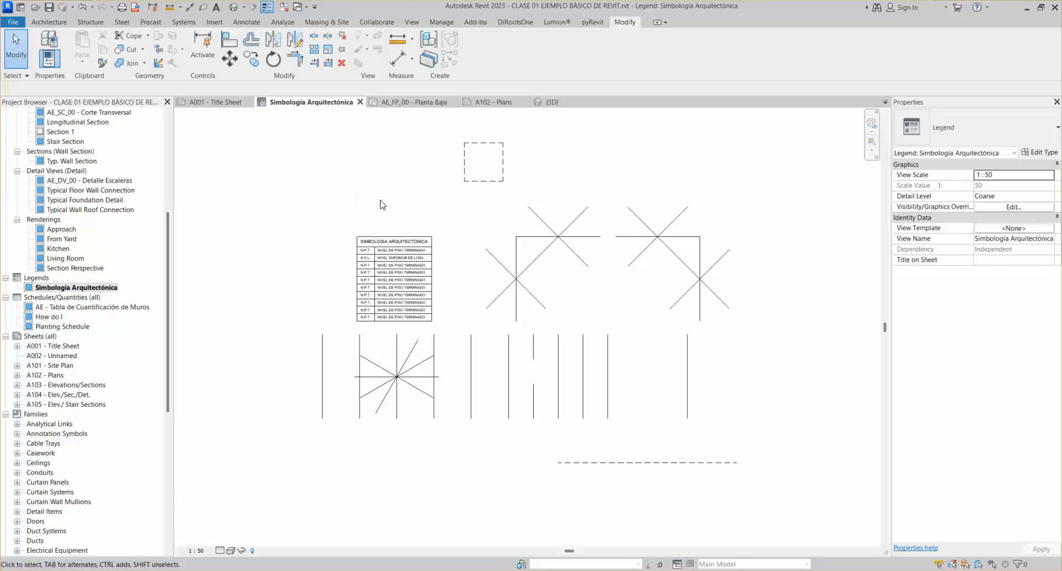
left_click(328, 42)
scroll(508, 346, "up", 2)
key("Escape")
scroll(509, 262, "down", 2)
middle_click_drag(509, 263, 516, 429)
scroll(521, 402, "up", 1)
left_click(328, 37)
key("Escape")
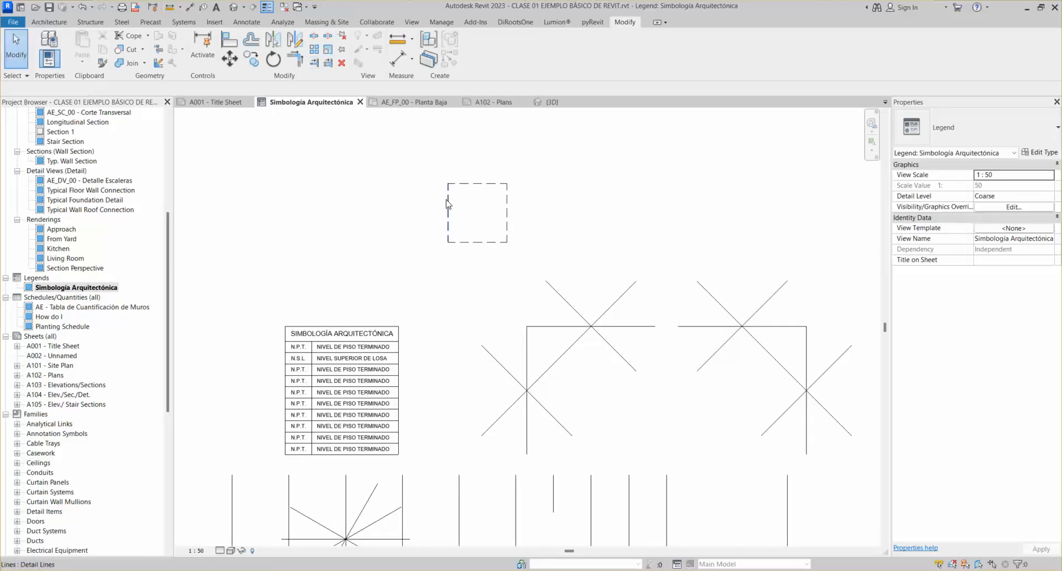
scroll(448, 210, "up", 2)
left_click(450, 222)
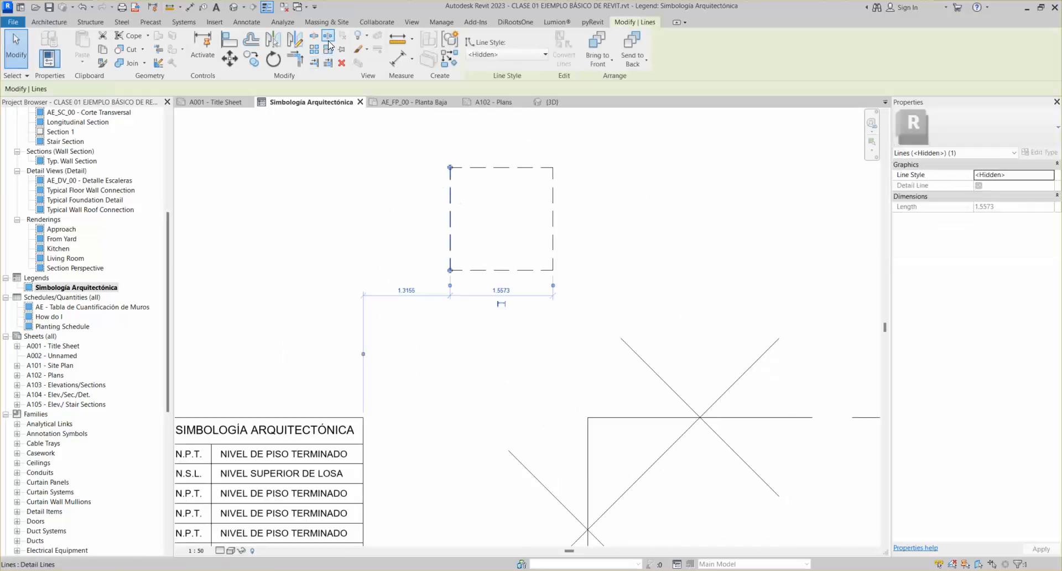
left_click(328, 38)
key("Escape")
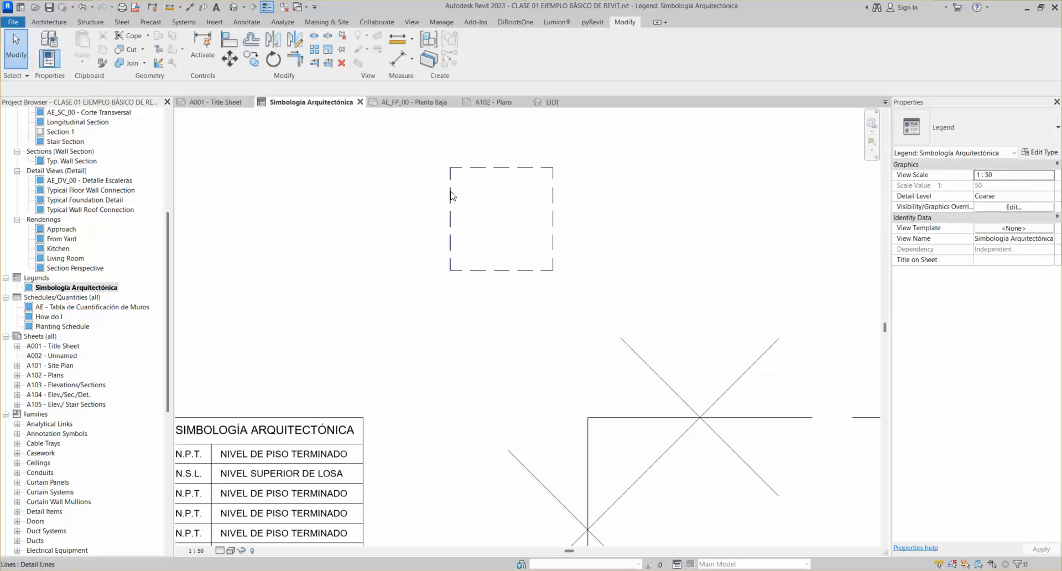
left_click(450, 192)
key("Return")
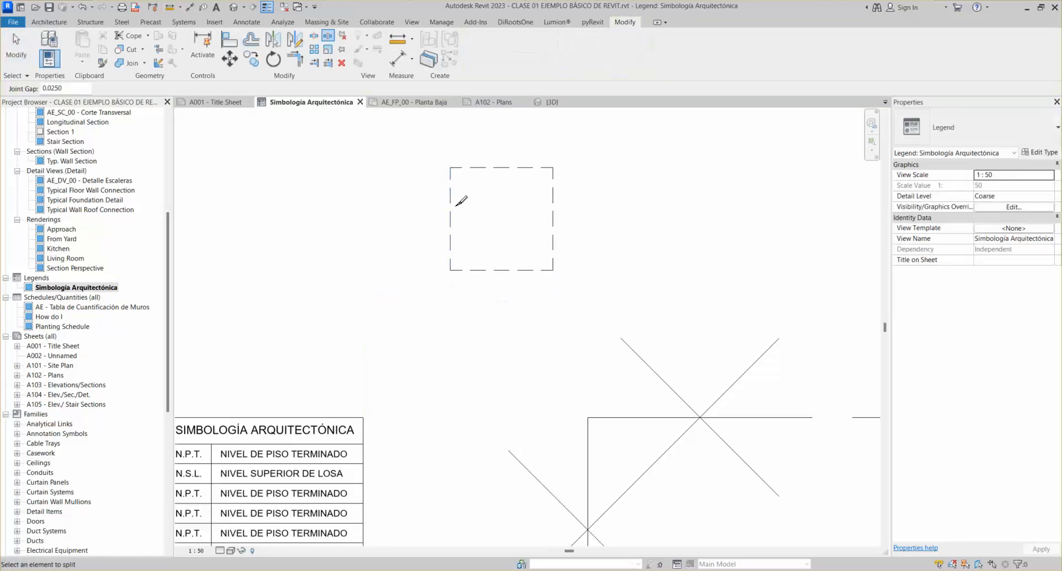
key("Escape")
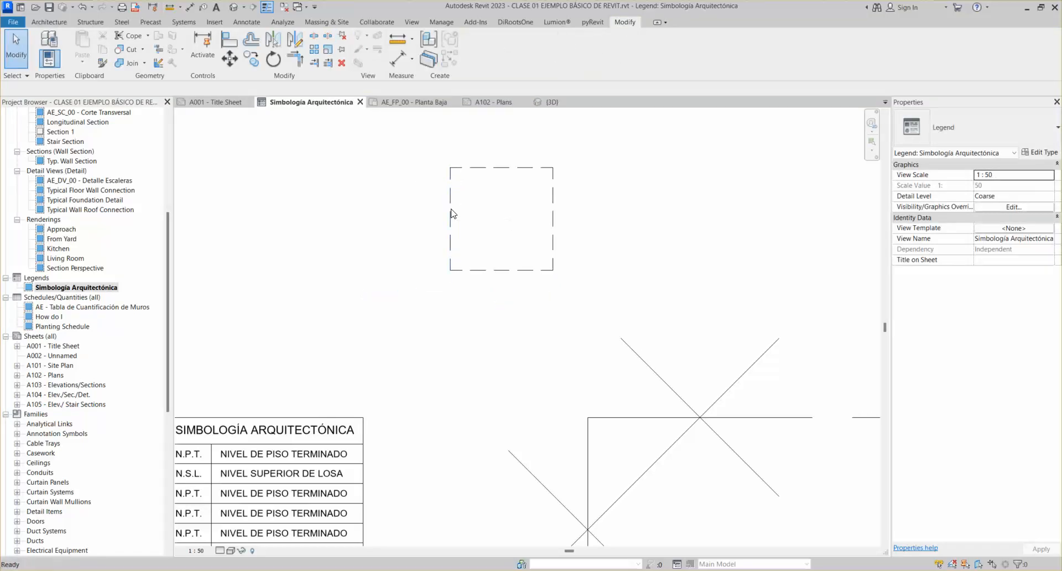
left_click(327, 35)
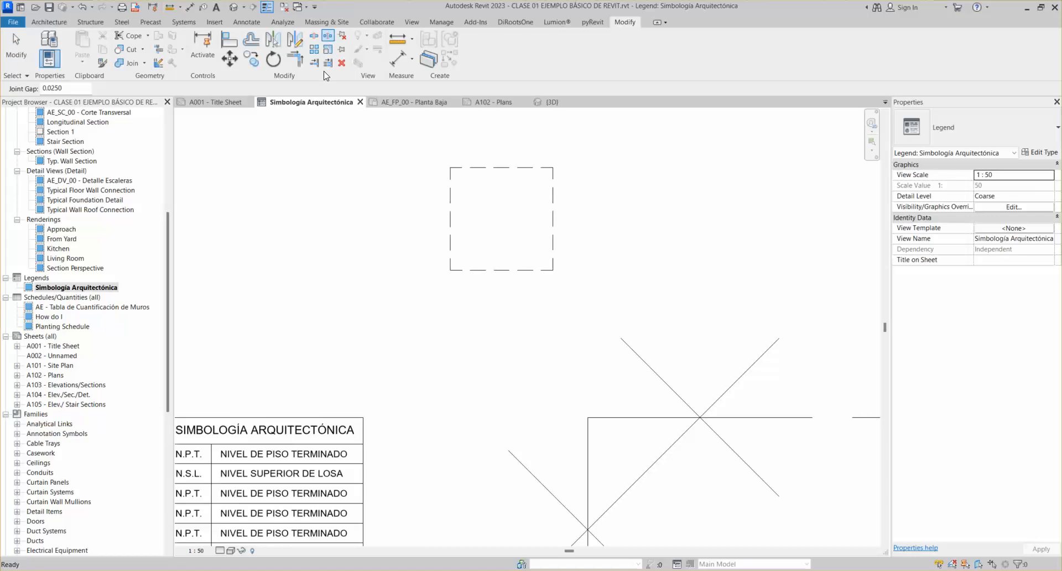
key("Escape")
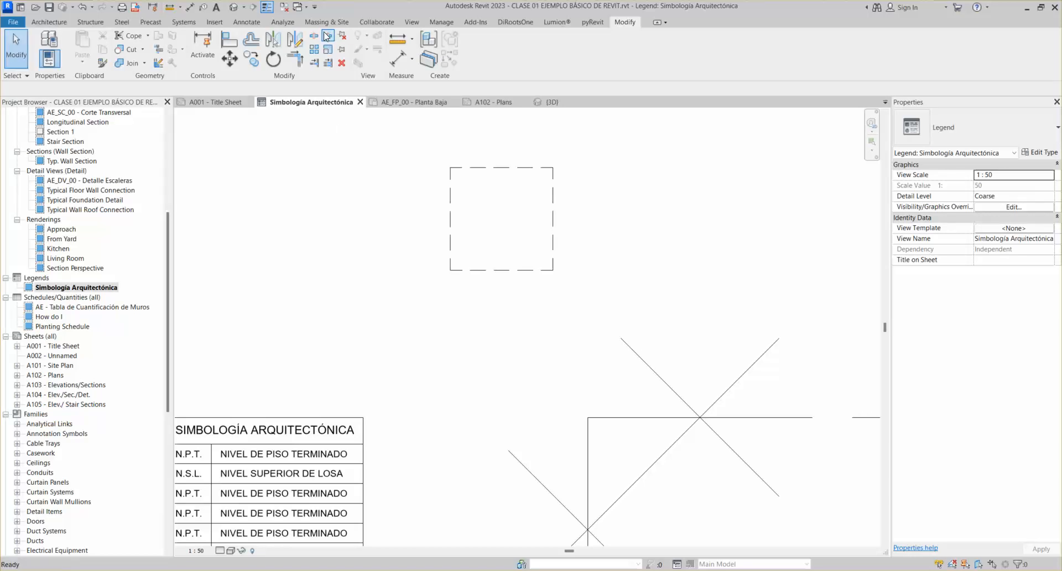
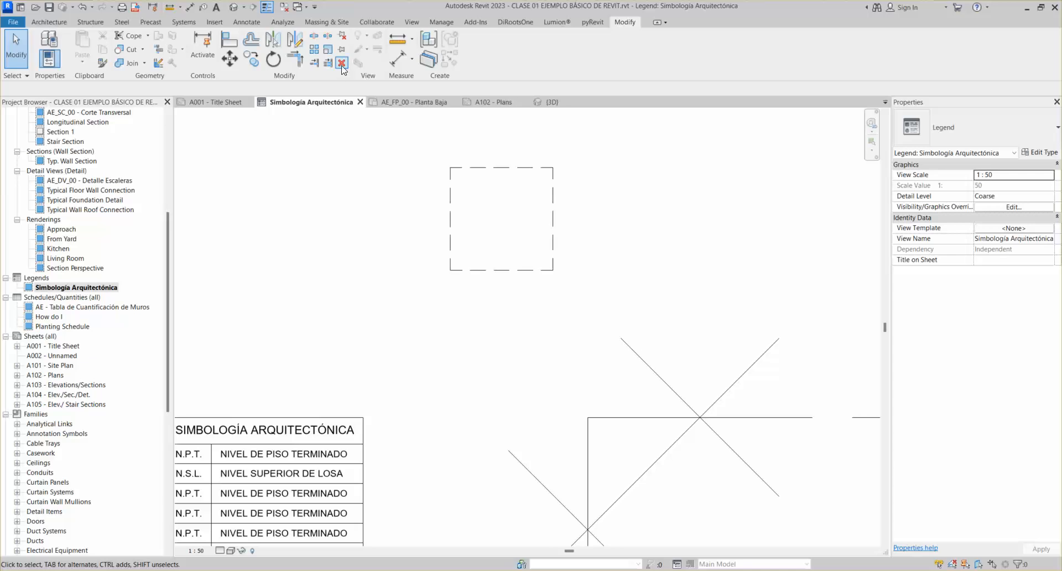
Delete the left, right and top dashed edges of the legend rectangle
left_click(450, 213)
left_click(342, 63)
left_click(552, 205)
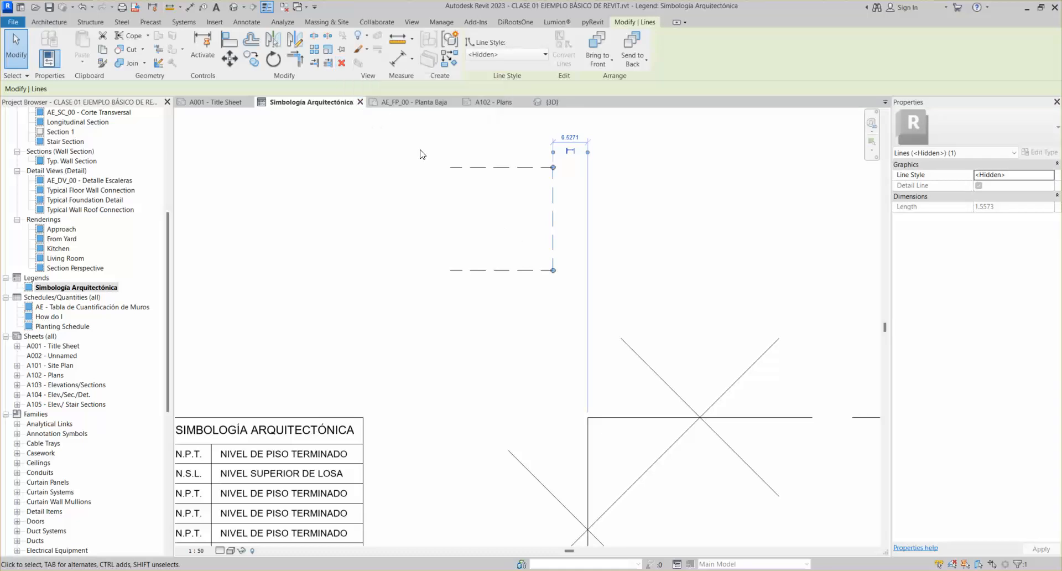
key("Delete")
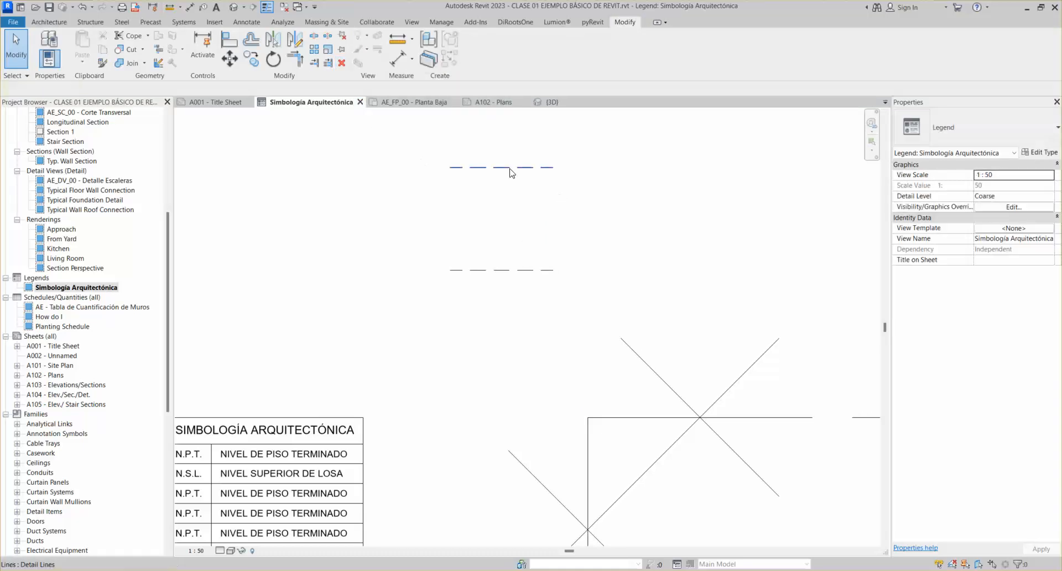
key("Delete")
scroll(597, 254, "down", 3)
middle_click_drag(640, 366, 517, 258)
scroll(448, 270, "down", 2)
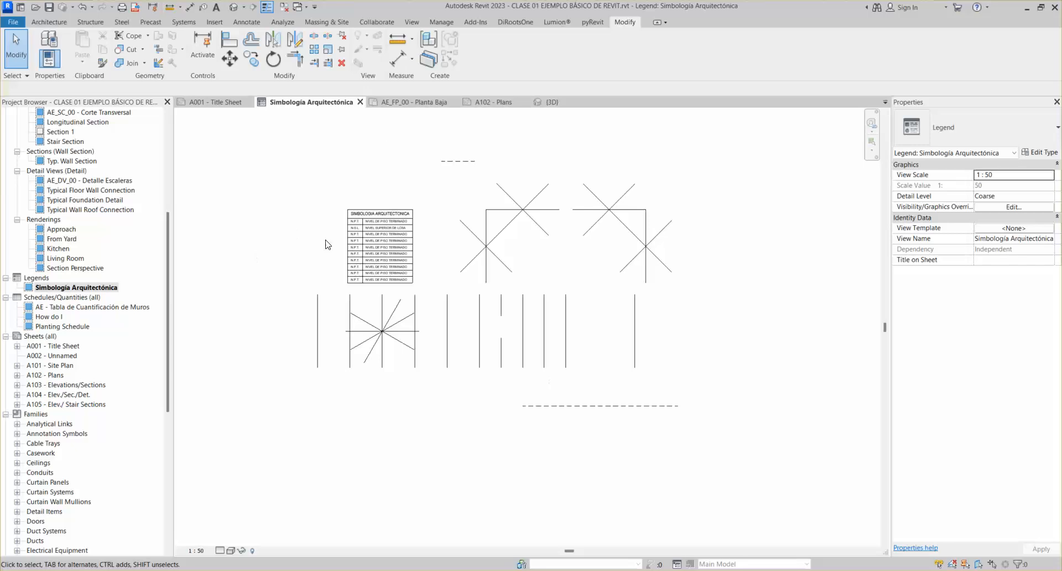
Open the A102 - Plans sheet and zoom in on the legend viewport
left_click(488, 103)
scroll(539, 358, "up", 2)
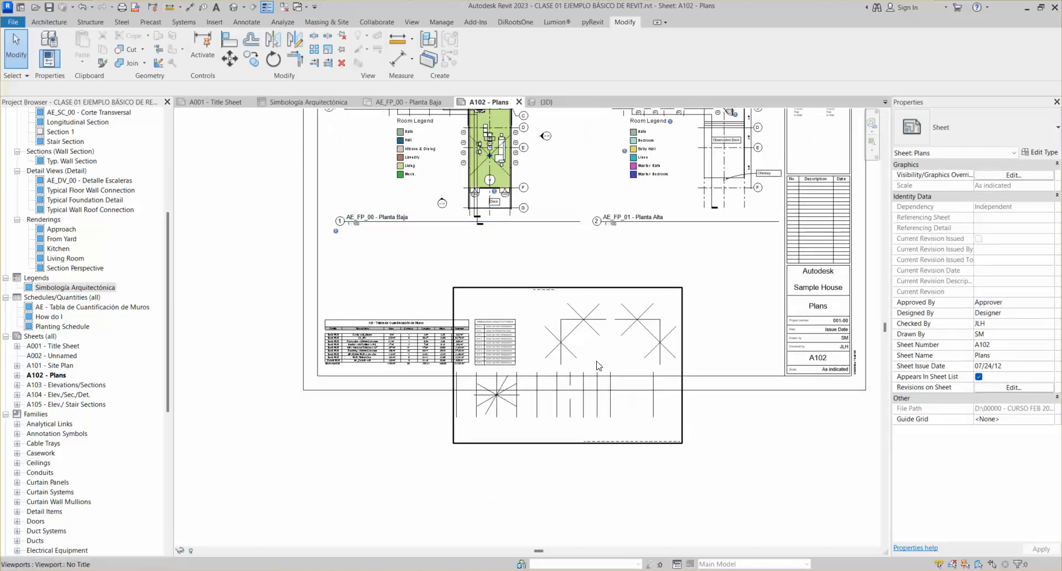
scroll(503, 384, "up", 2)
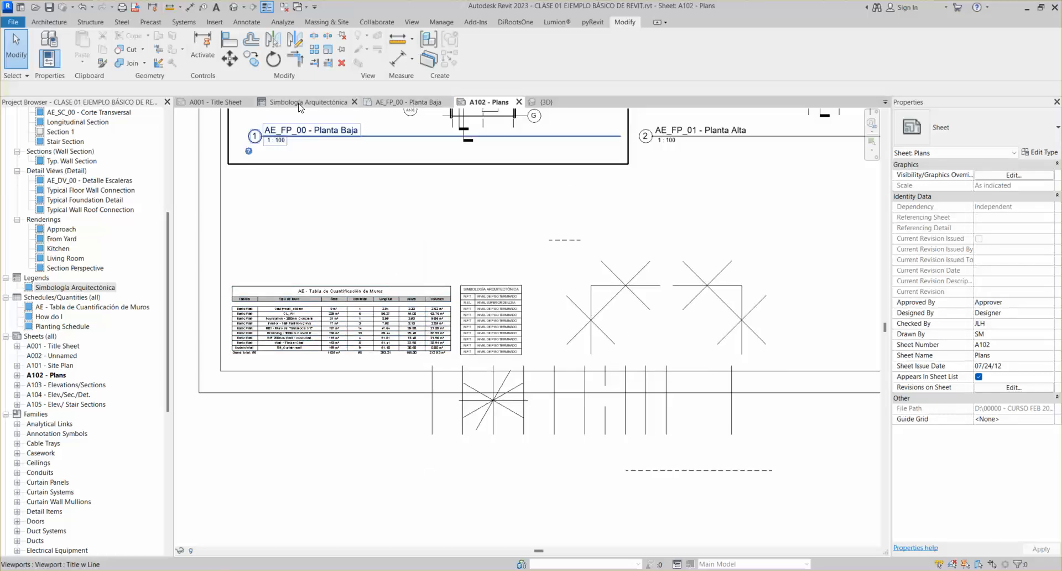
Delete the crossed-line and starburst symbols from the legend, then view it on A102 - Plans
left_click(314, 103)
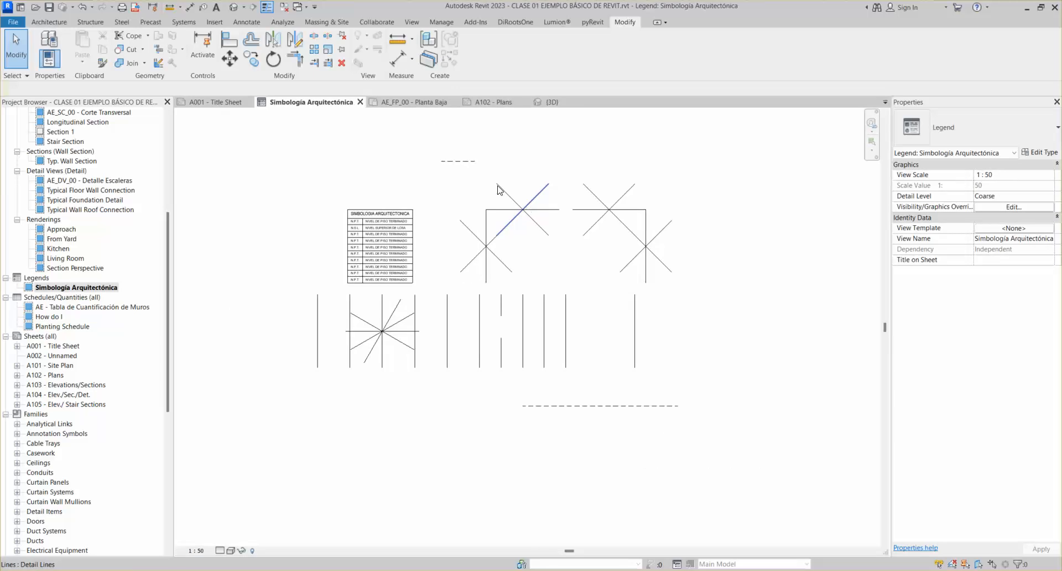
left_click_drag(416, 130, 742, 436)
key("Delete")
left_click_drag(294, 290, 437, 417)
key("Delete")
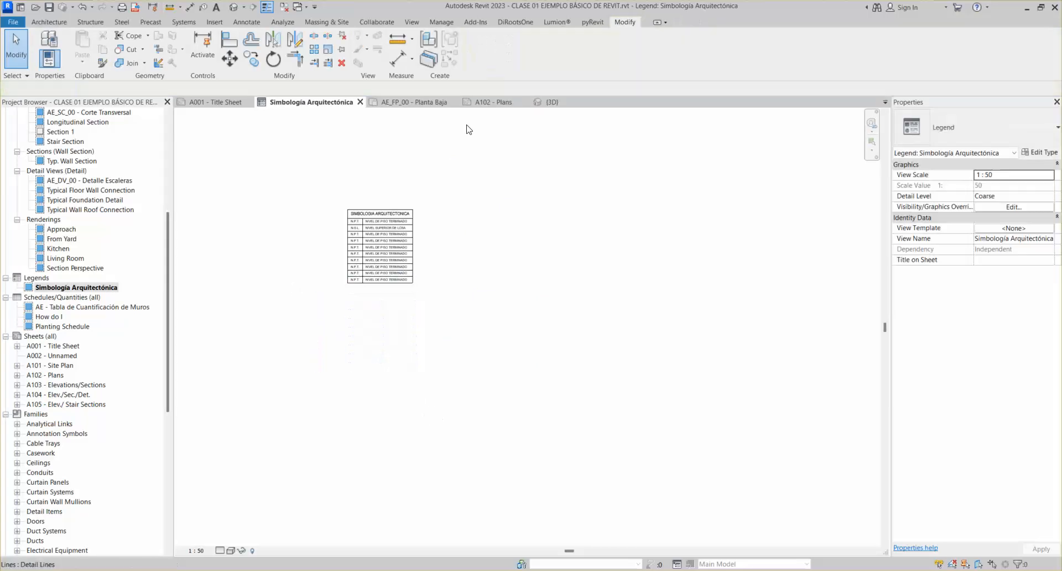
left_click(492, 102)
scroll(520, 350, "down", 3)
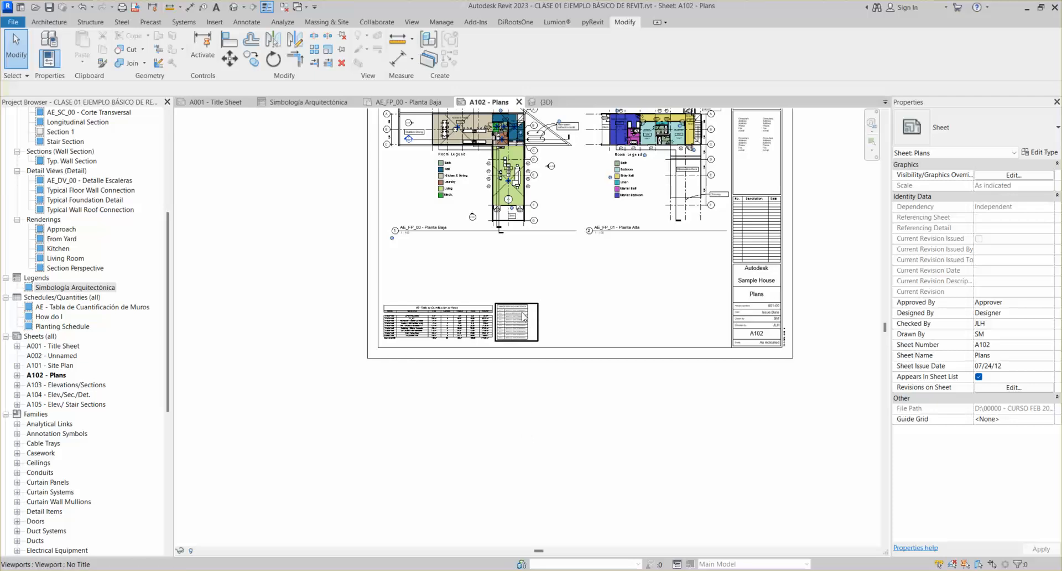
Trial-drag the legend table's left border line leftward, then undo the move
scroll(520, 315, "up", 2)
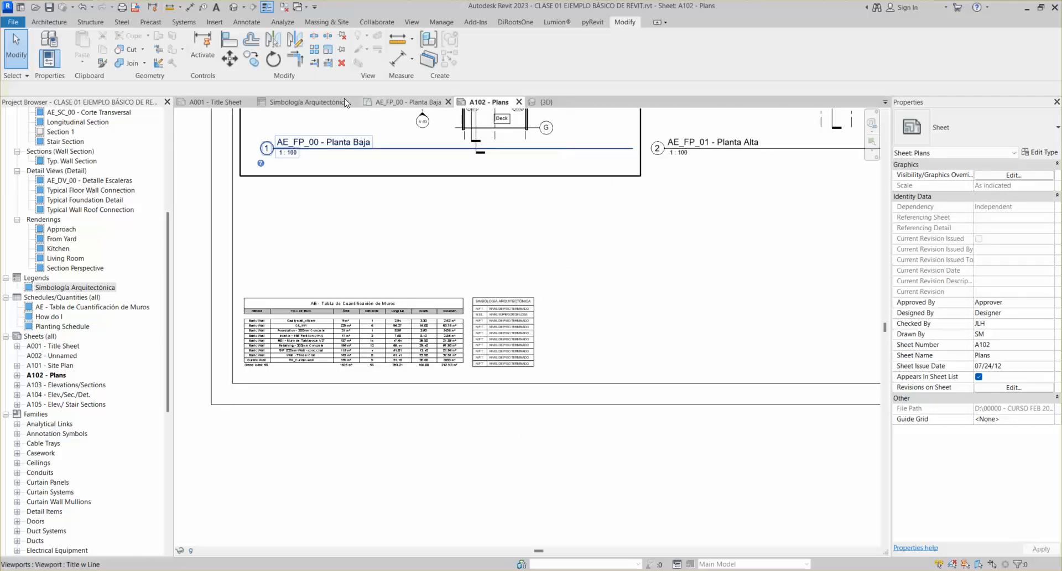
left_click(328, 103)
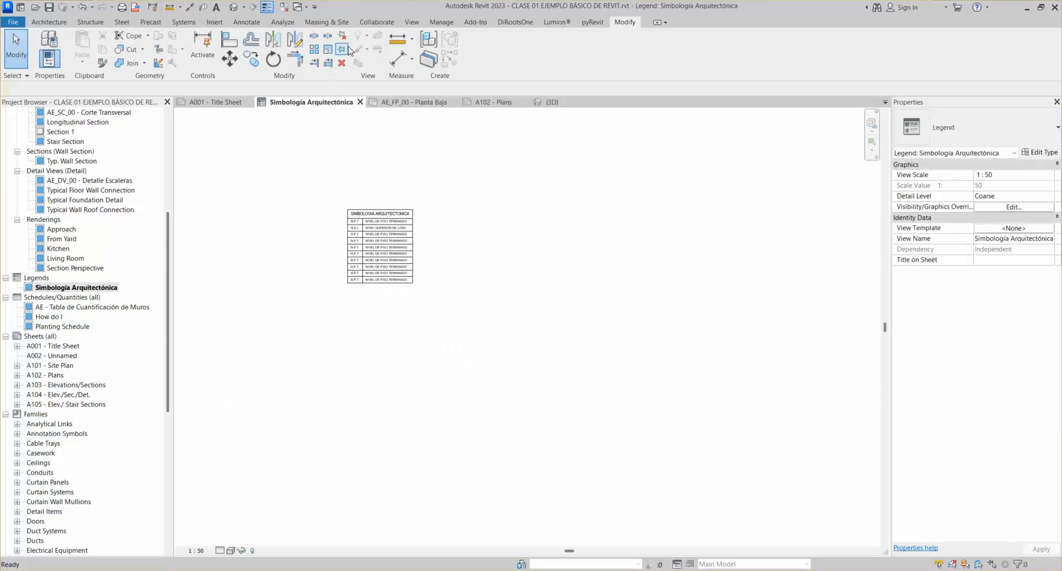
scroll(348, 201, "up", 2)
scroll(375, 275, "up", 1)
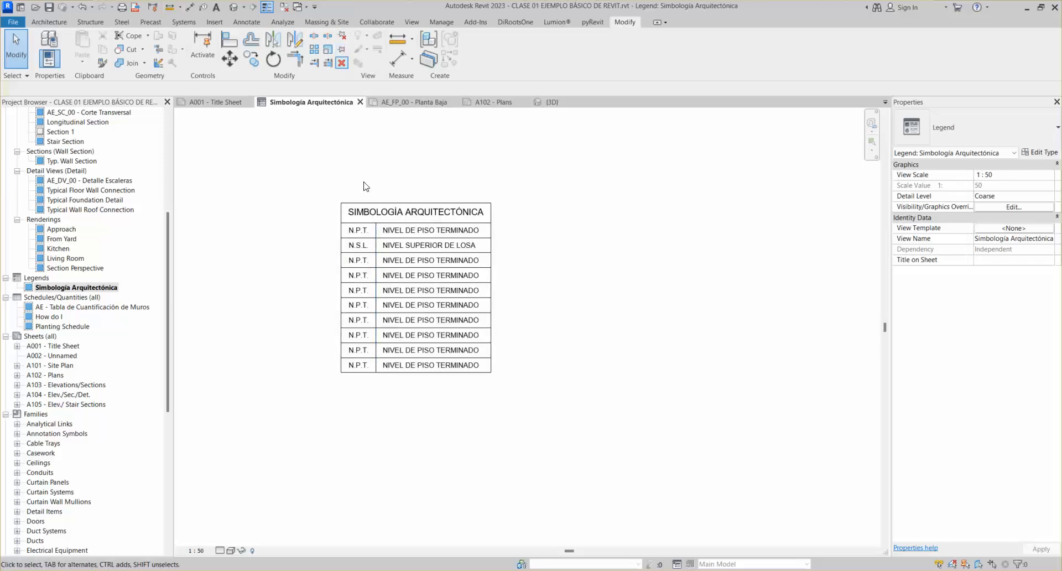
left_click(340, 243)
mouse_move(340, 244)
left_mouse_down()
mouse_move(299, 245)
mouse_move(321, 246)
left_mouse_up()
key("ctrl+z")
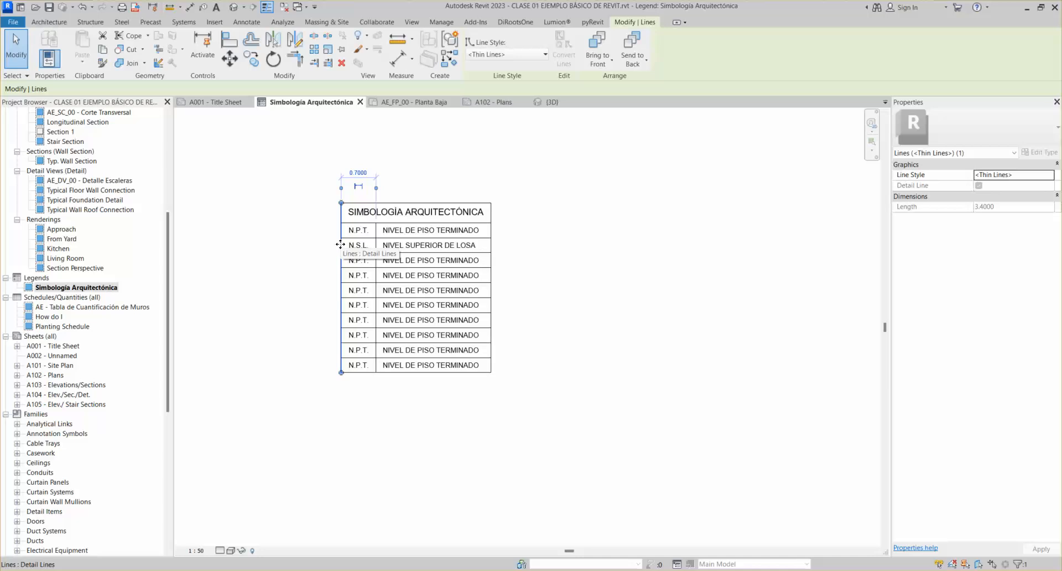
Pin the table's left border line, confirm a nudge is blocked, then unpin it
left_click(341, 51)
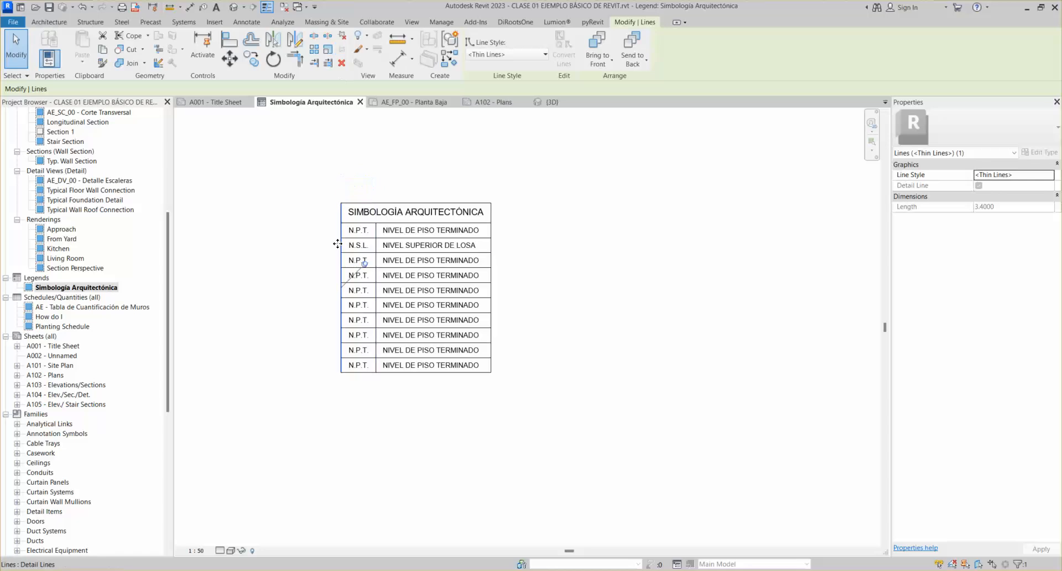
key("Right")
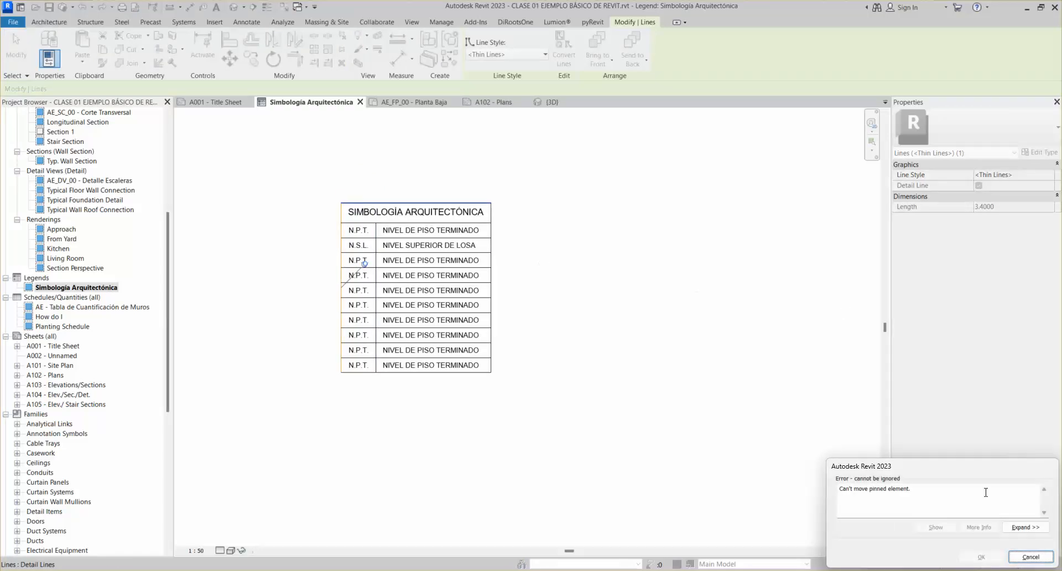
left_click(1032, 559)
key("Escape")
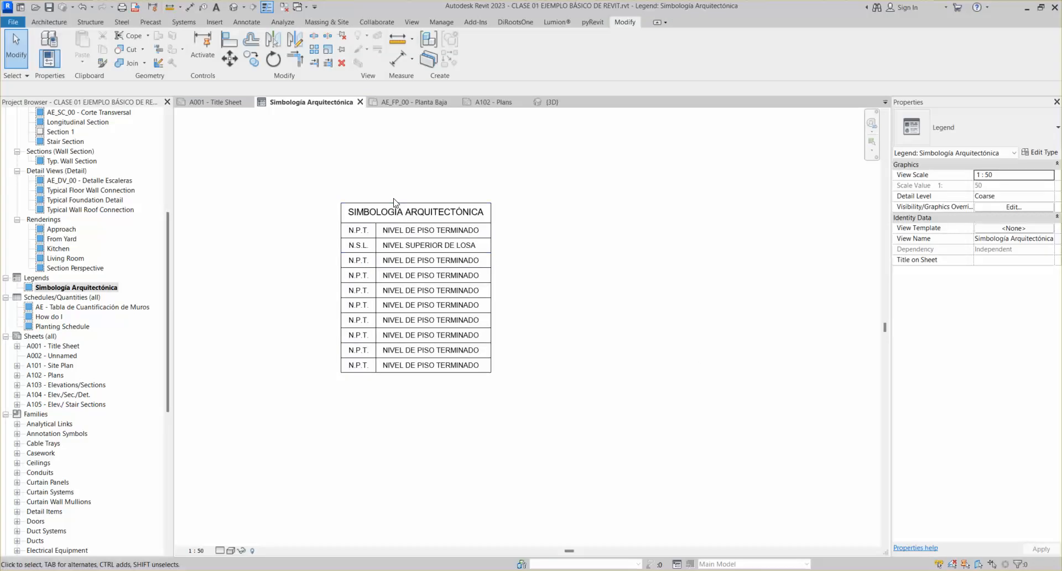
left_click(341, 35)
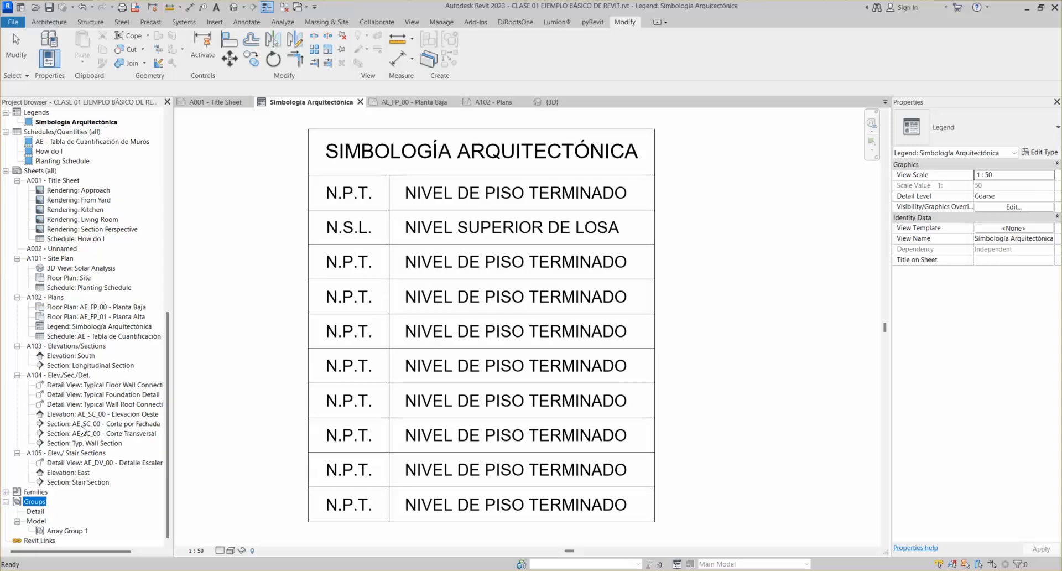
Close the Simbología Arquitectónica legend view
scroll(391, 345, "down", 2)
middle_click(435, 323)
middle_click(434, 322)
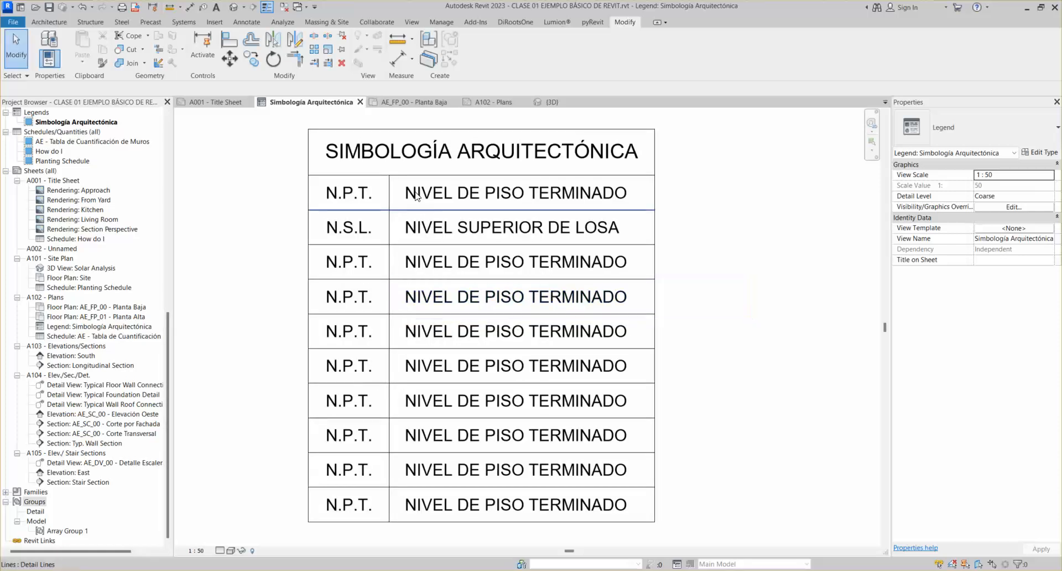
left_click(360, 102)
Close the A102 - Plans, AE_FP_00 - Planta Baja and A001 - Title Sheet tabs
scroll(451, 269, "down", 2)
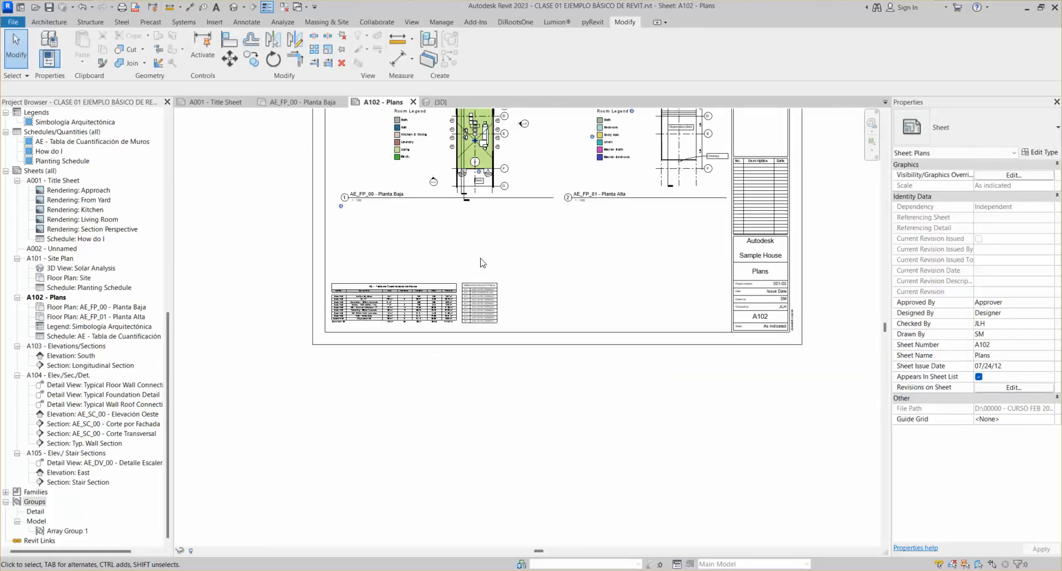
middle_click(543, 230)
middle_click(542, 230)
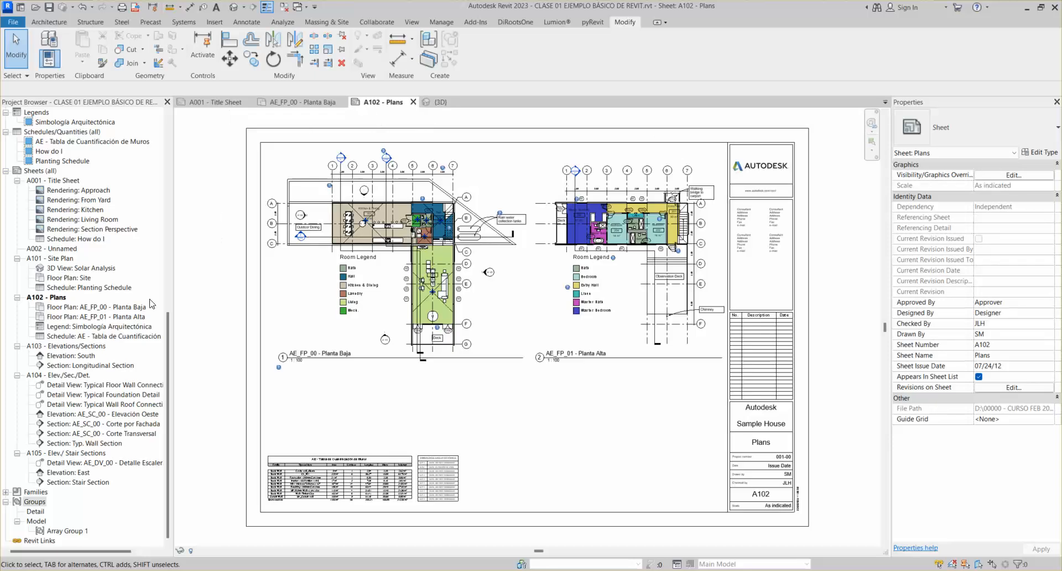
left_click(412, 101)
left_click(343, 101)
left_click(252, 102)
Select the house roof and reorient the 3D view to a fitted corner angle
scroll(460, 253, "up", 4)
left_click(489, 274)
left_click(838, 151)
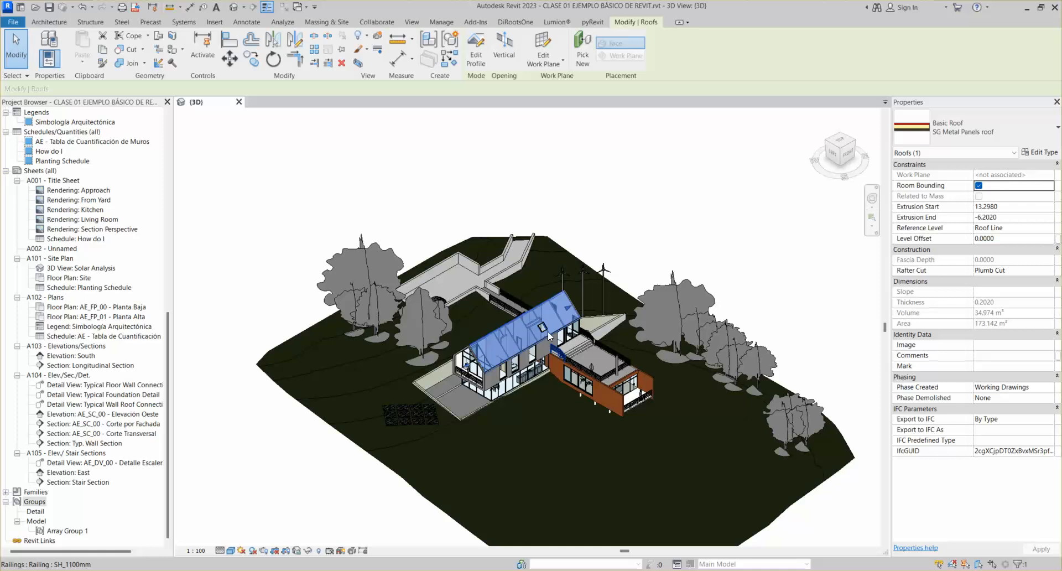
middle_click_drag(544, 339, 554, 296)
scroll(554, 298, "up", 3)
scroll(553, 298, "up", 2)
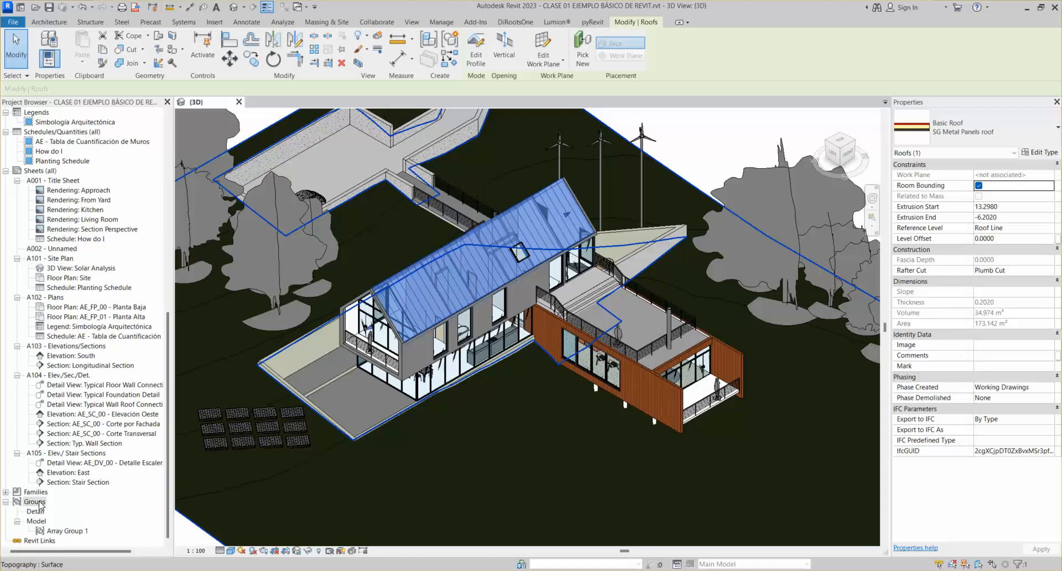
key("Escape")
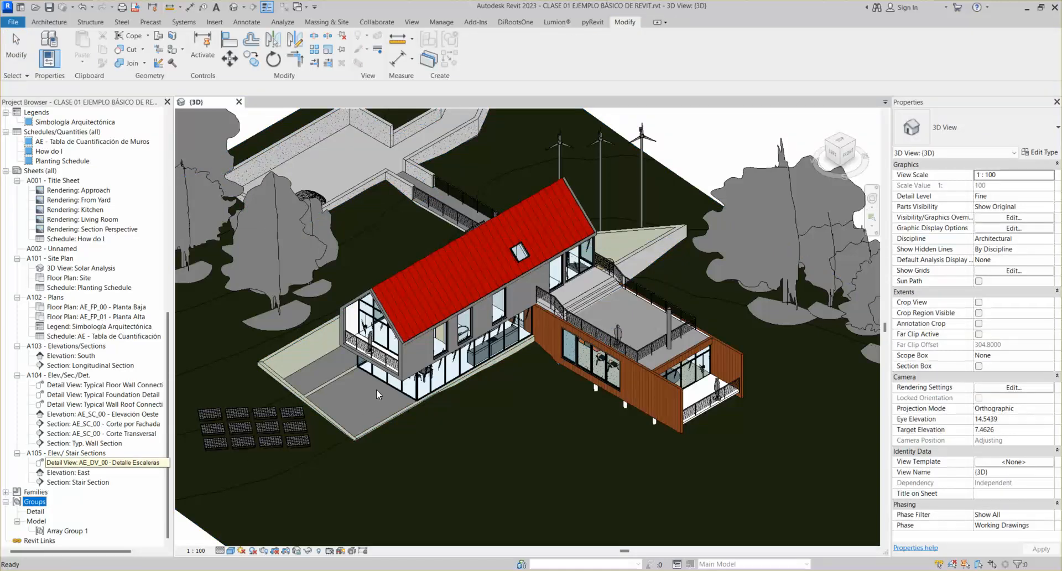
scroll(409, 364, "down", 1)
middle_click_drag(423, 395, 446, 364)
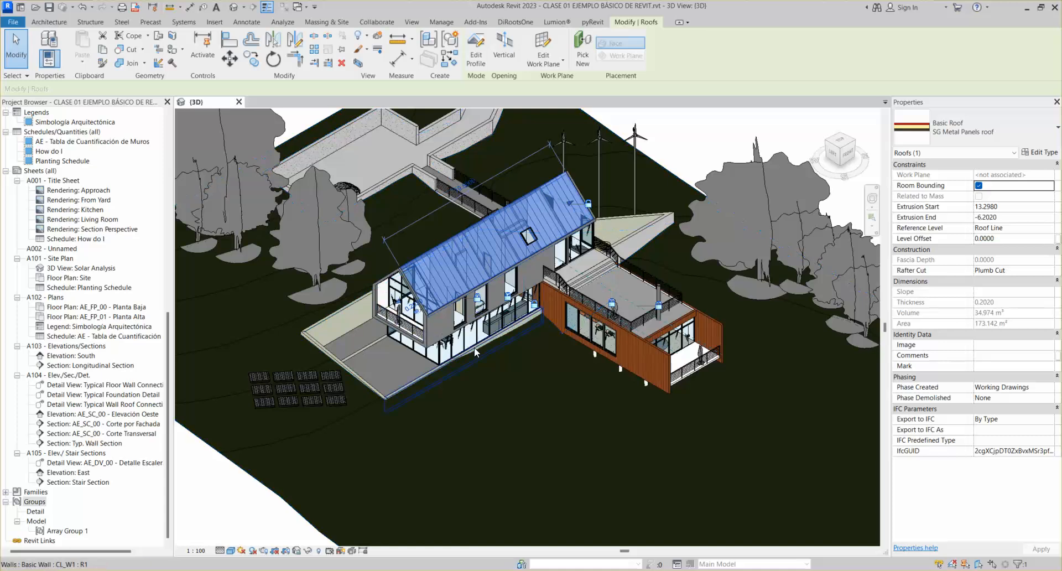
scroll(474, 347, "up", 4)
scroll(474, 348, "down", 4)
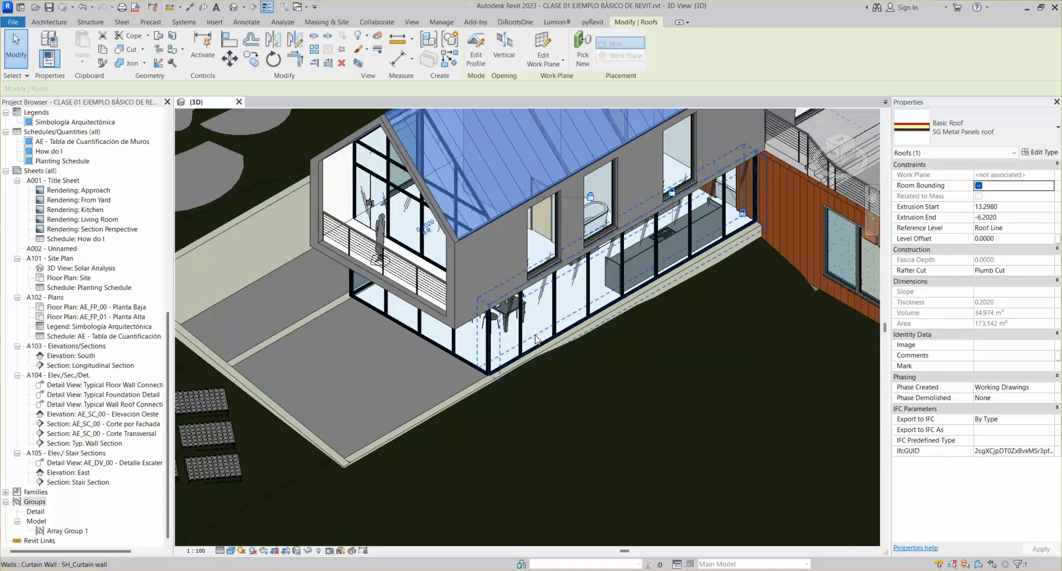
middle_click_drag(530, 336, 520, 331, "shift")
scroll(515, 326, "up", 6)
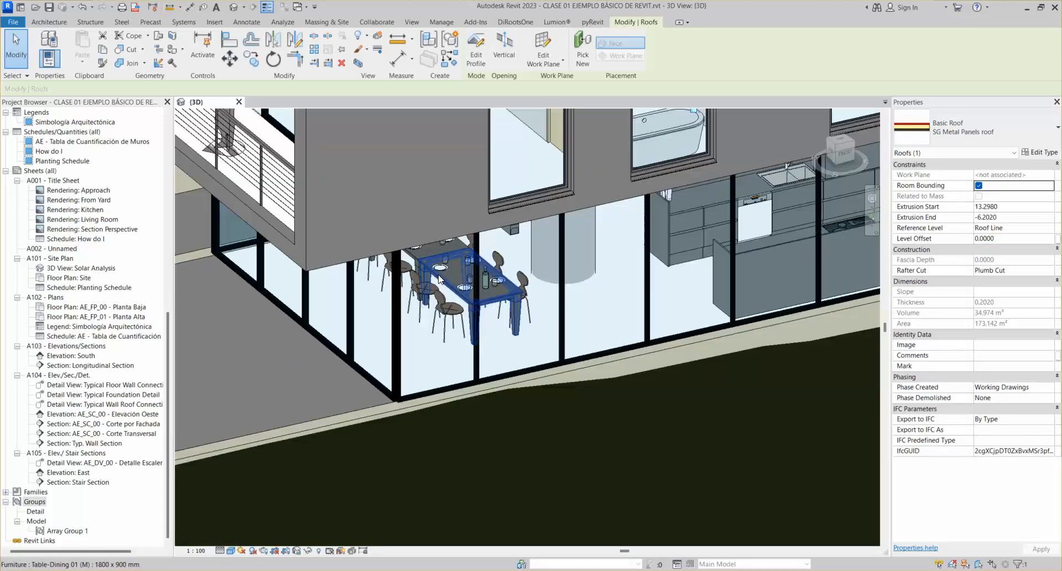
left_click(410, 293)
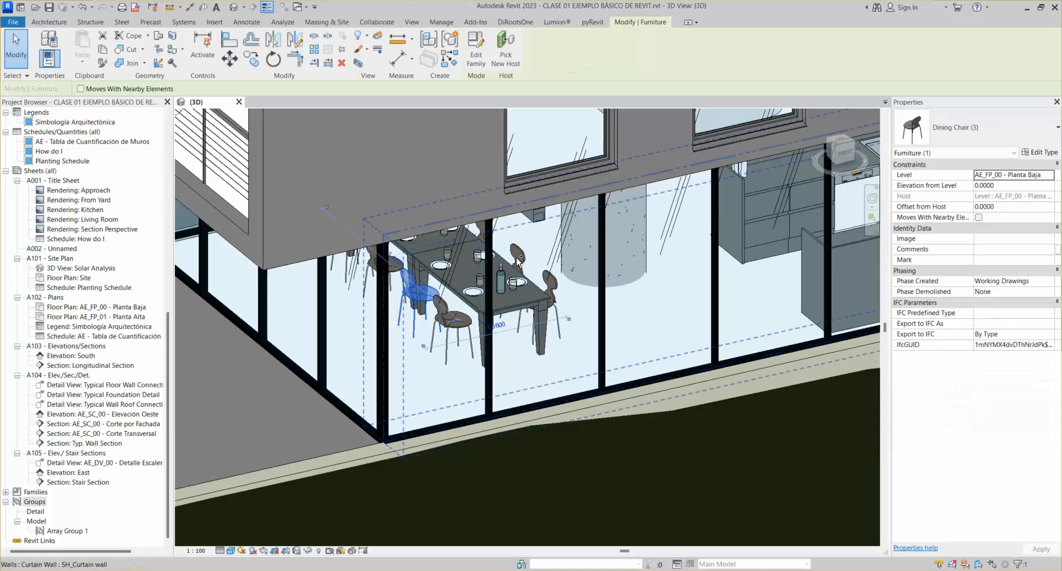
left_click(520, 263, "ctrl")
left_click(556, 286, "ctrl")
left_click(442, 318, "ctrl")
scroll(443, 319, "down", 3)
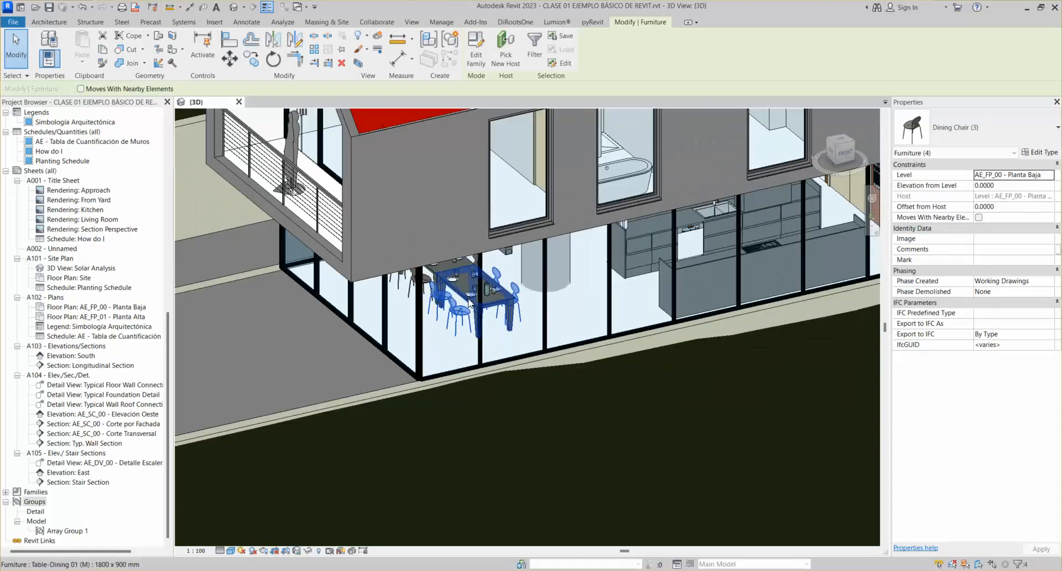
scroll(469, 302, "down", 2)
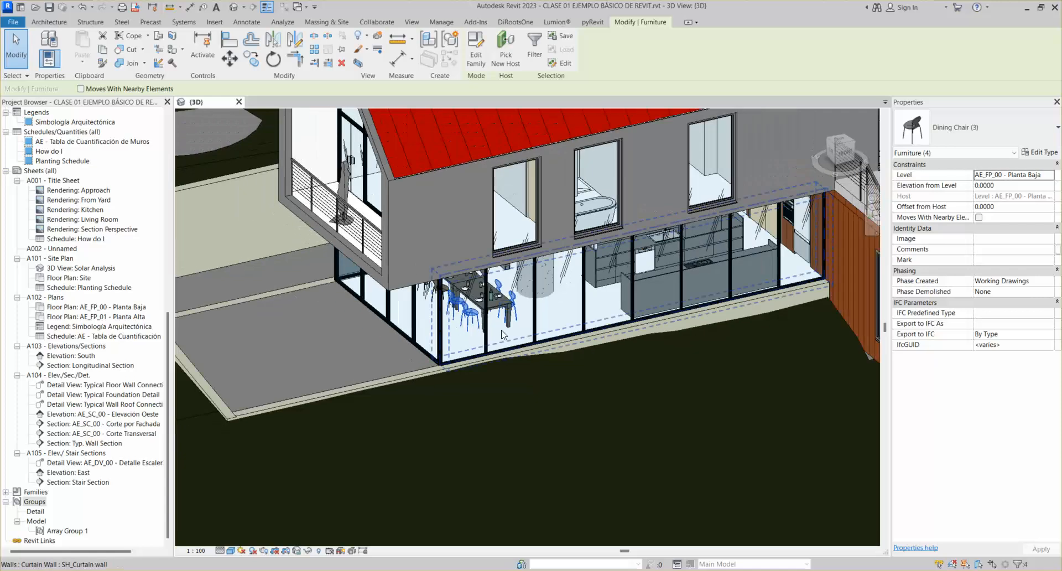
middle_click_drag(496, 338, 525, 337, "shift")
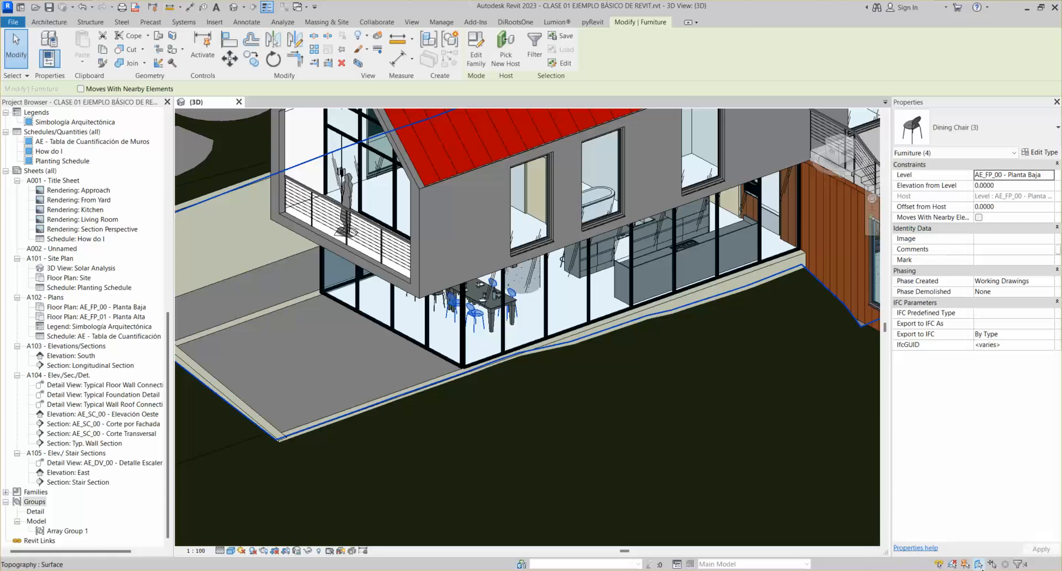
left_click(459, 218)
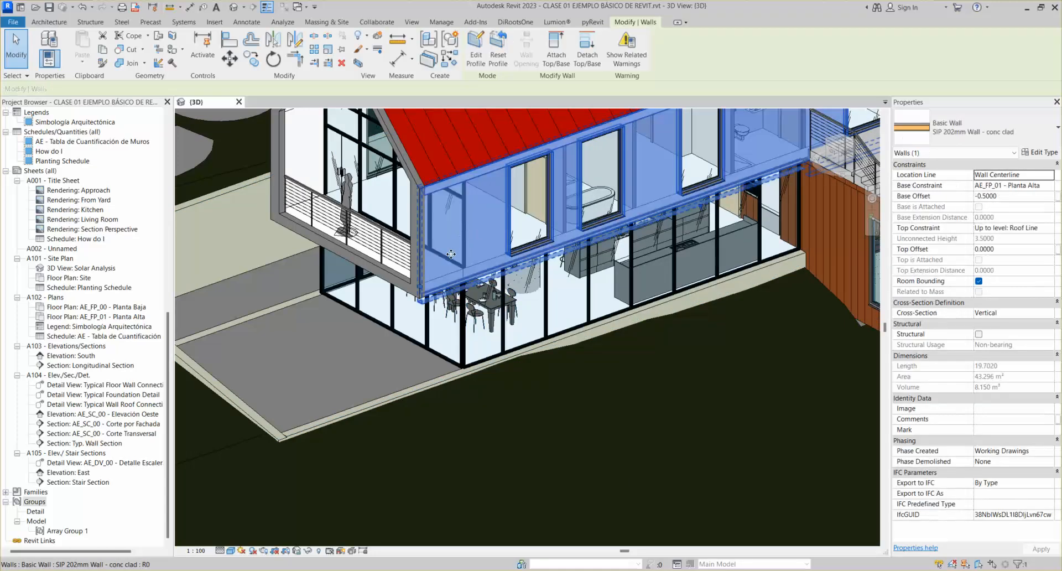
Select the four dining chairs around the table
scroll(410, 387, "up", 3)
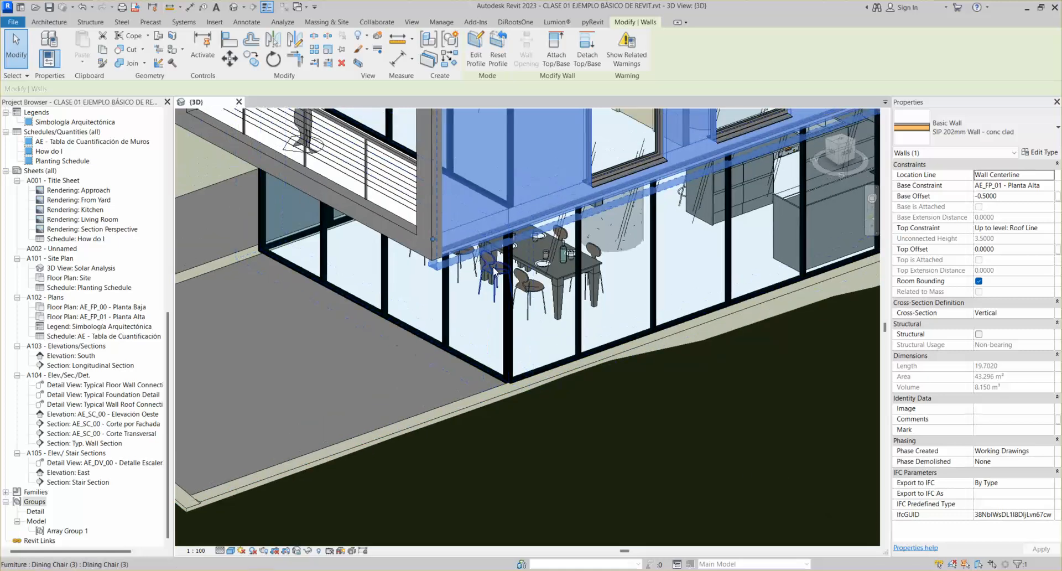
scroll(491, 257, "up", 4)
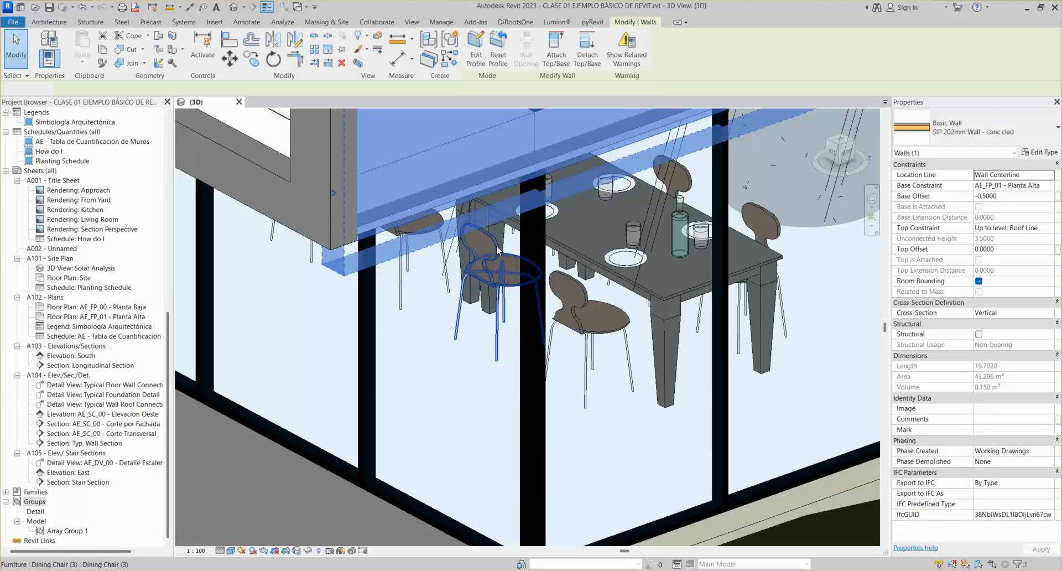
left_click(496, 245)
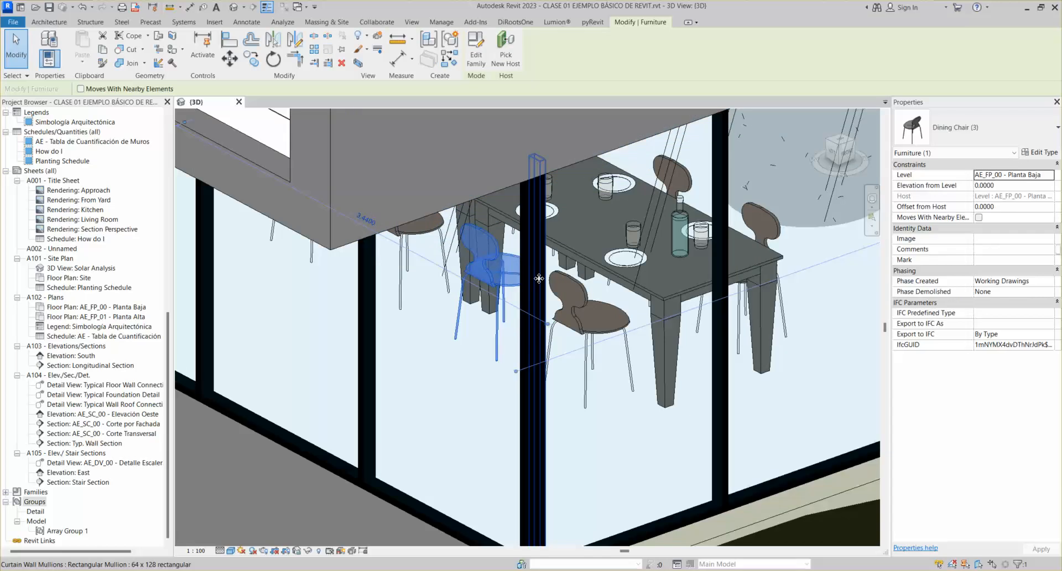
left_click(582, 293, "ctrl")
left_click(684, 177, "ctrl")
left_click(774, 223, "ctrl")
scroll(778, 220, "down", 5)
middle_click_drag(779, 221, 574, 228)
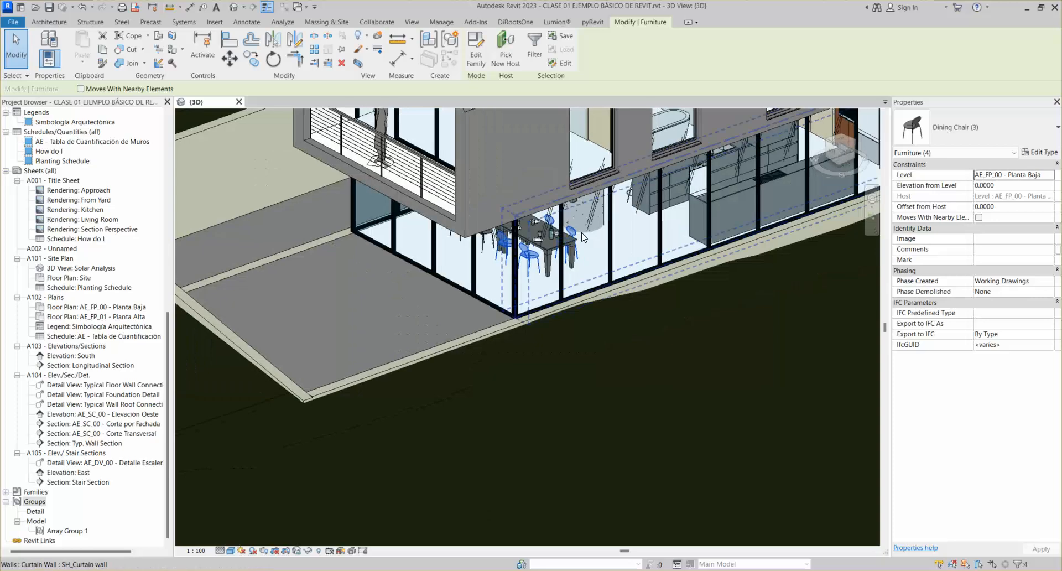
Copy the chairs, constrained, onto the ground outside in front of the dining room
key("m")
key("v")
left_click(533, 265)
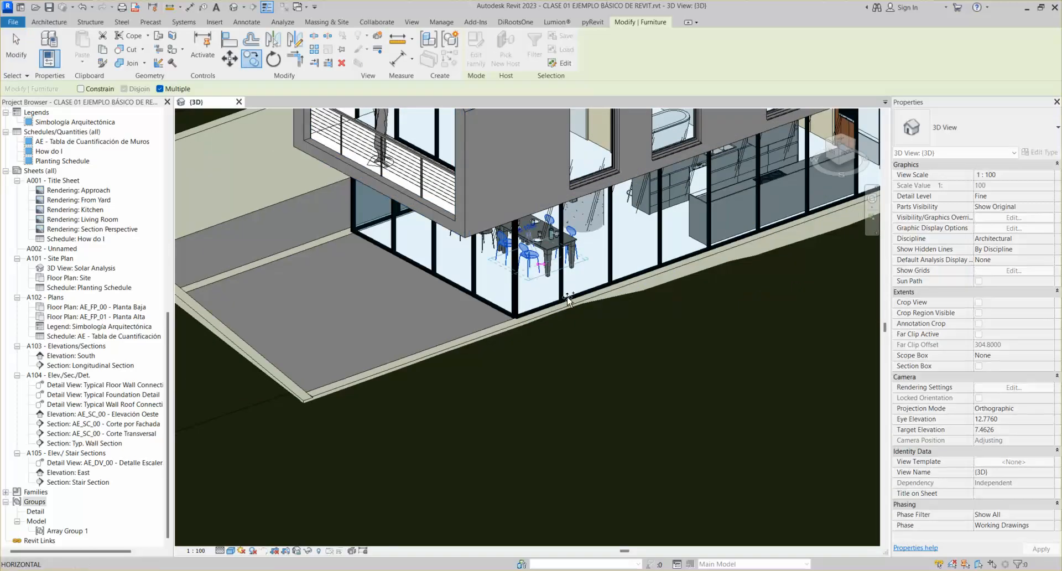
scroll(585, 309, "down", 3)
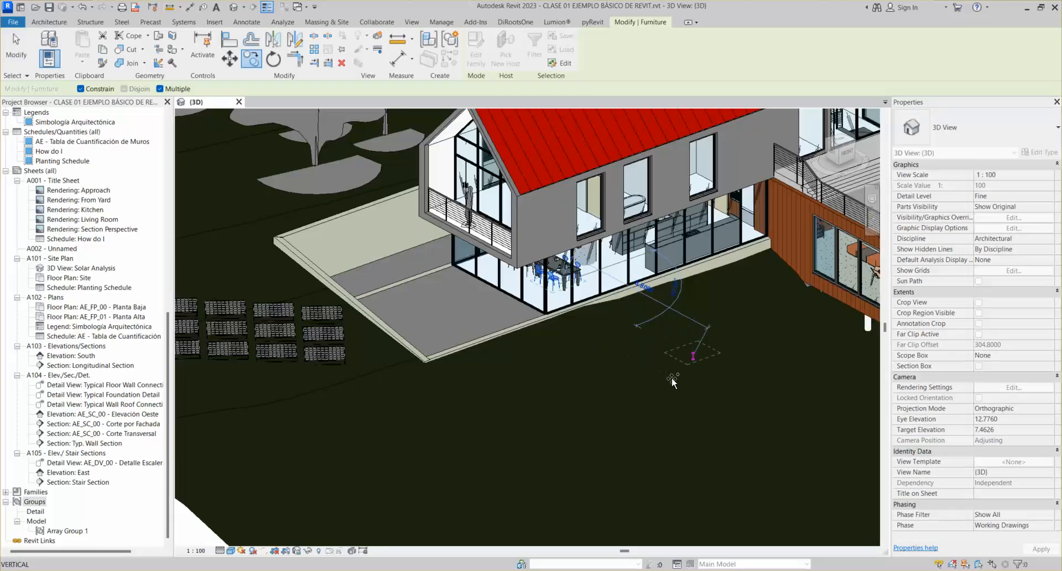
key("shift")
left_click(691, 367)
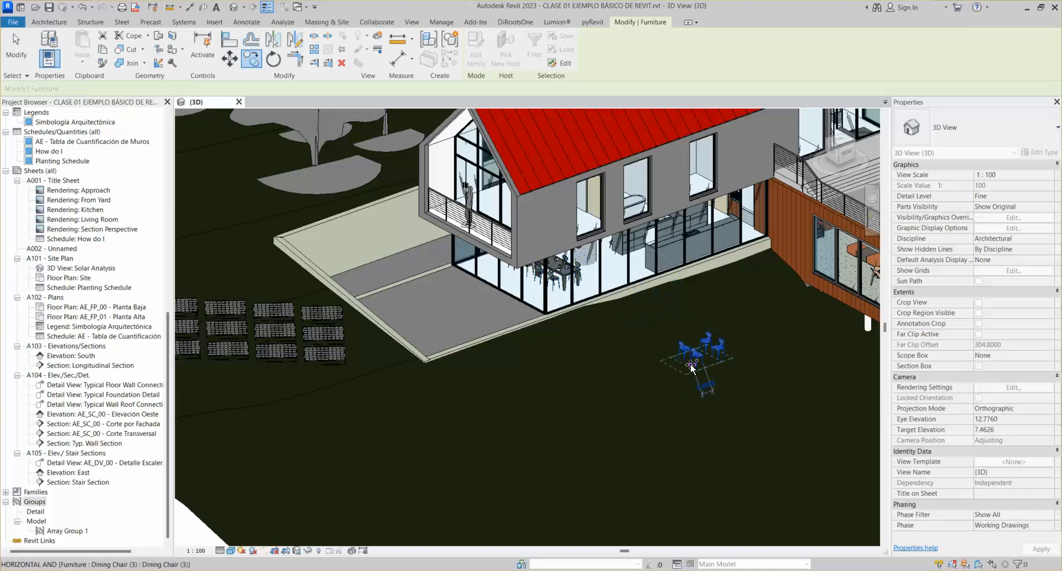
key("Escape")
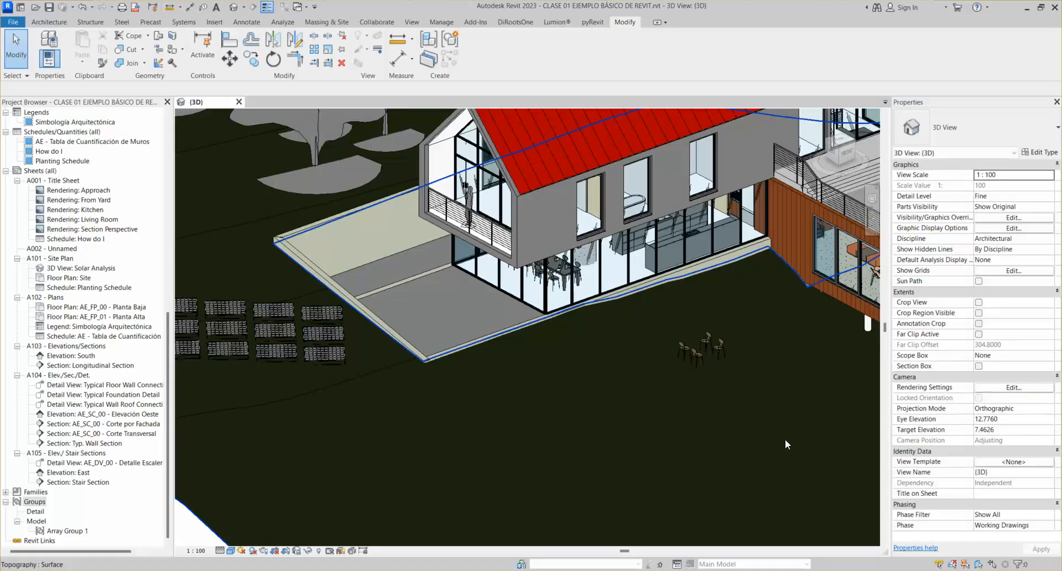
middle_click_drag(772, 426, 622, 431)
scroll(573, 372, "up", 2)
scroll(572, 376, "down", 5)
scroll(570, 387, "up", 5)
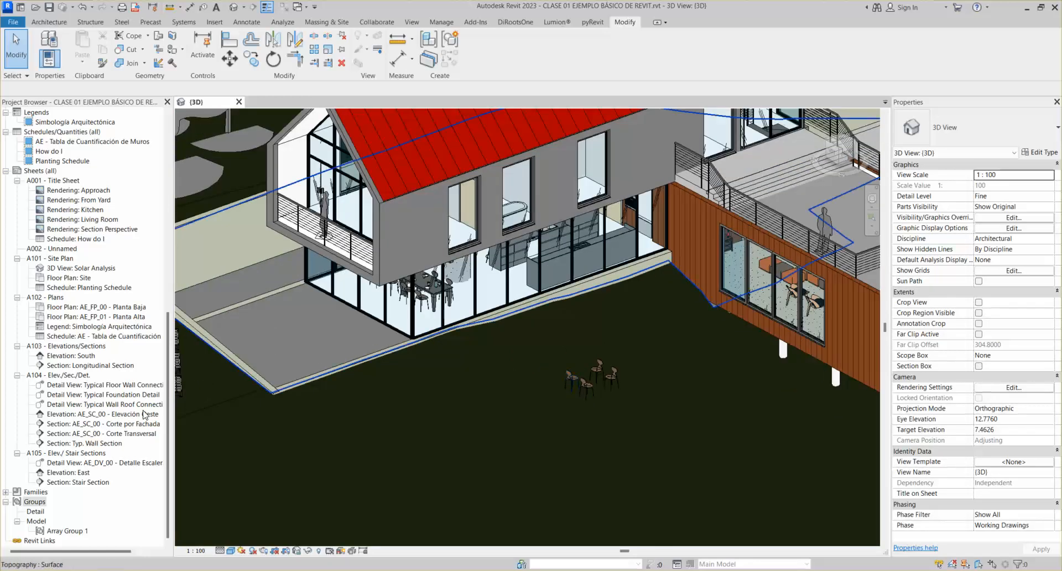
left_click(170, 442)
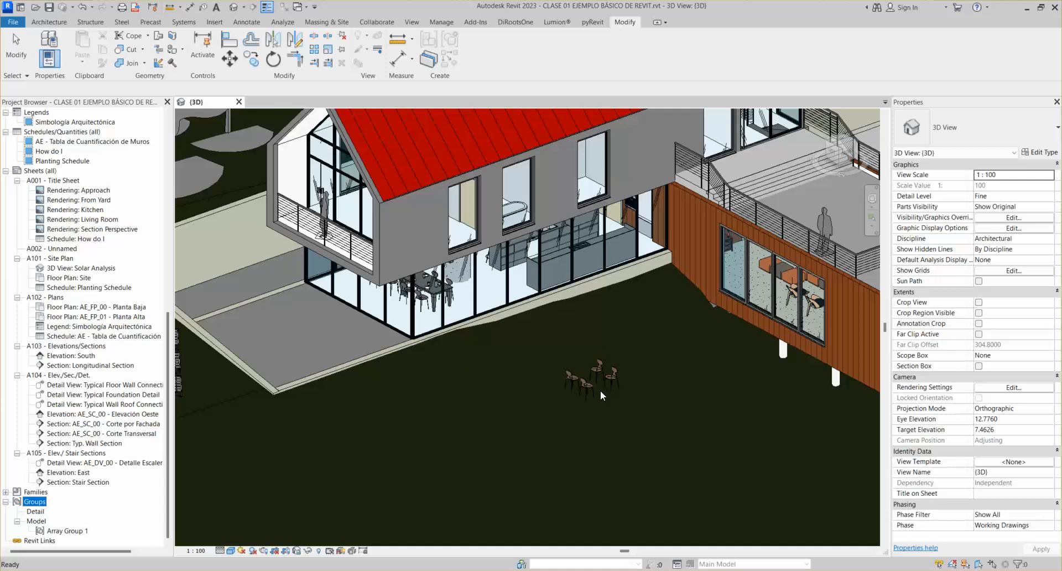
scroll(599, 390, "up", 3)
left_click(614, 372)
middle_click_drag(623, 400, 595, 369)
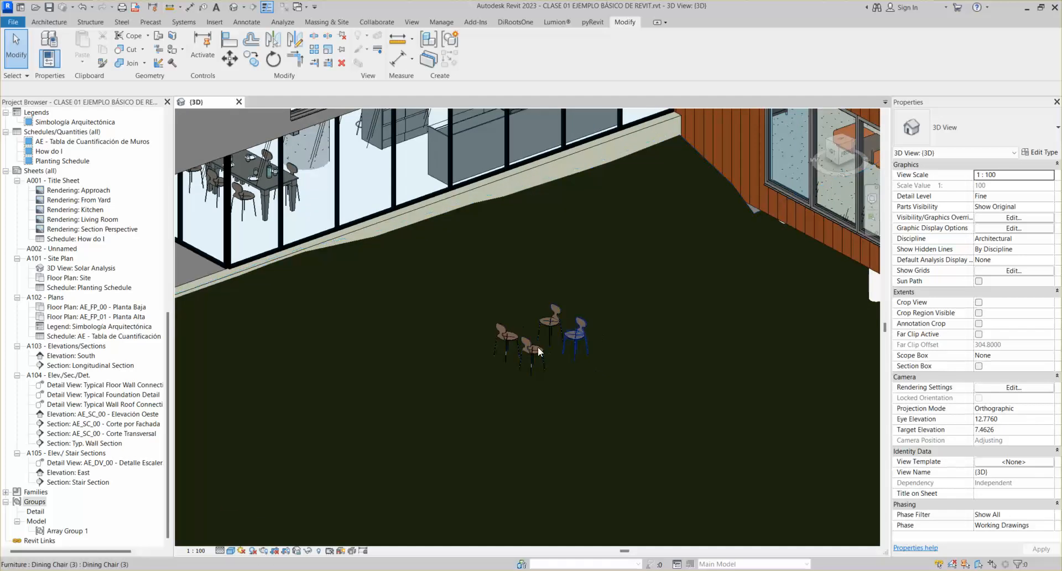
scroll(492, 313, "down", 2)
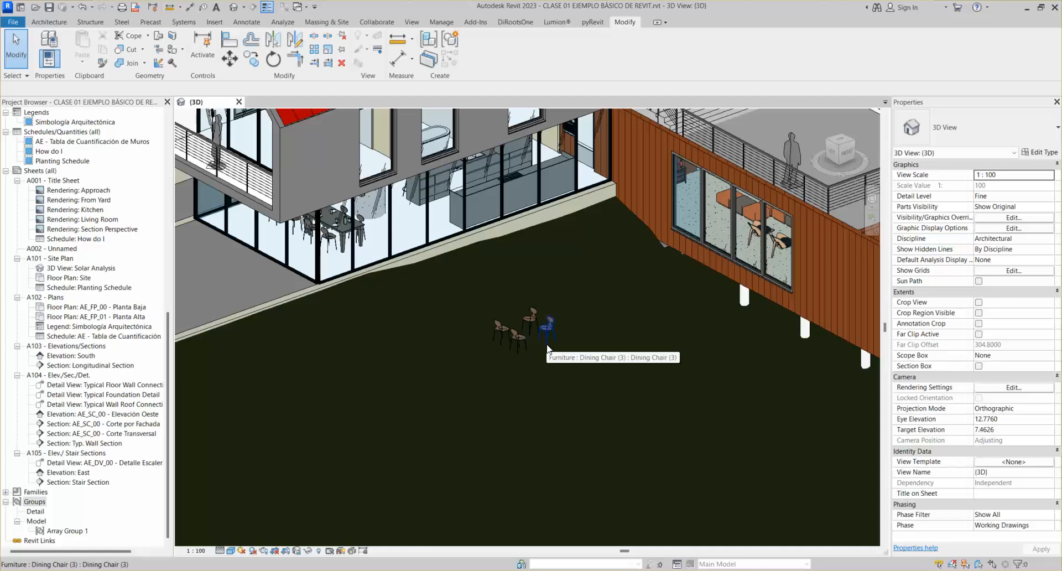
scroll(547, 347, "up", 4)
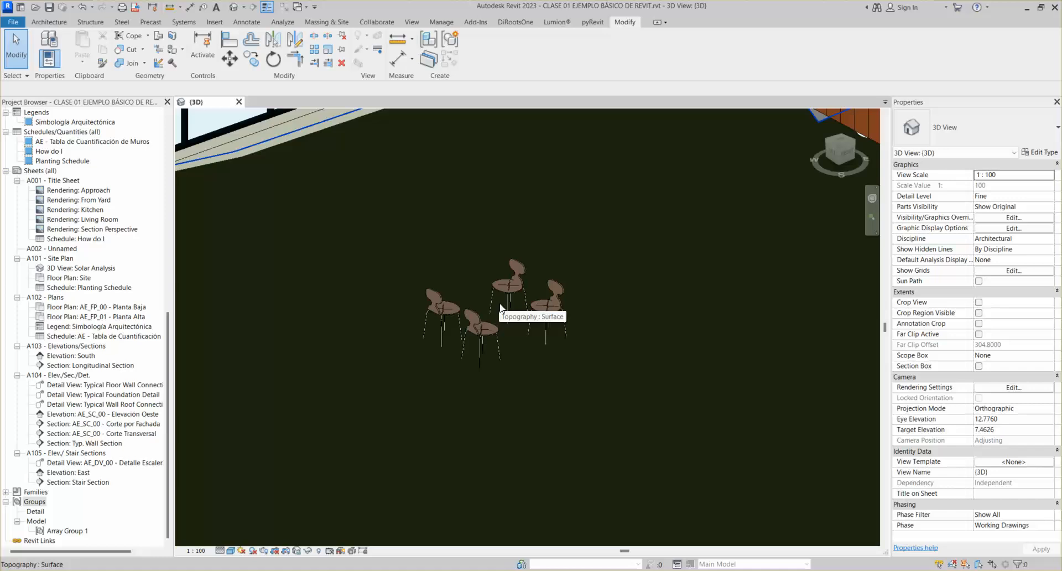
left_click(519, 287)
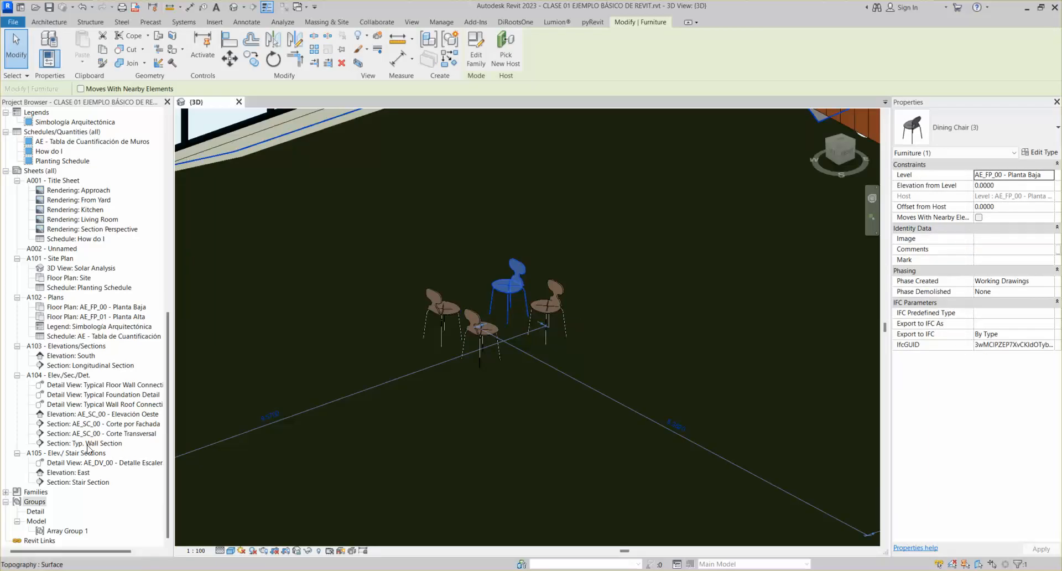
Check Array Group 1's type properties, place a trial instance on the ground, then delete it
double_click(61, 531)
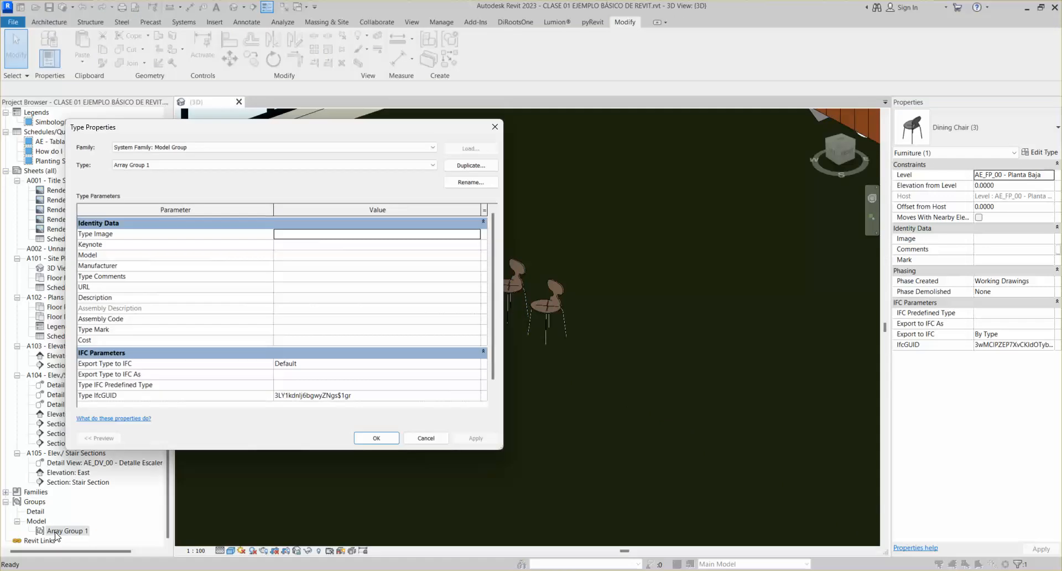
left_click(495, 126)
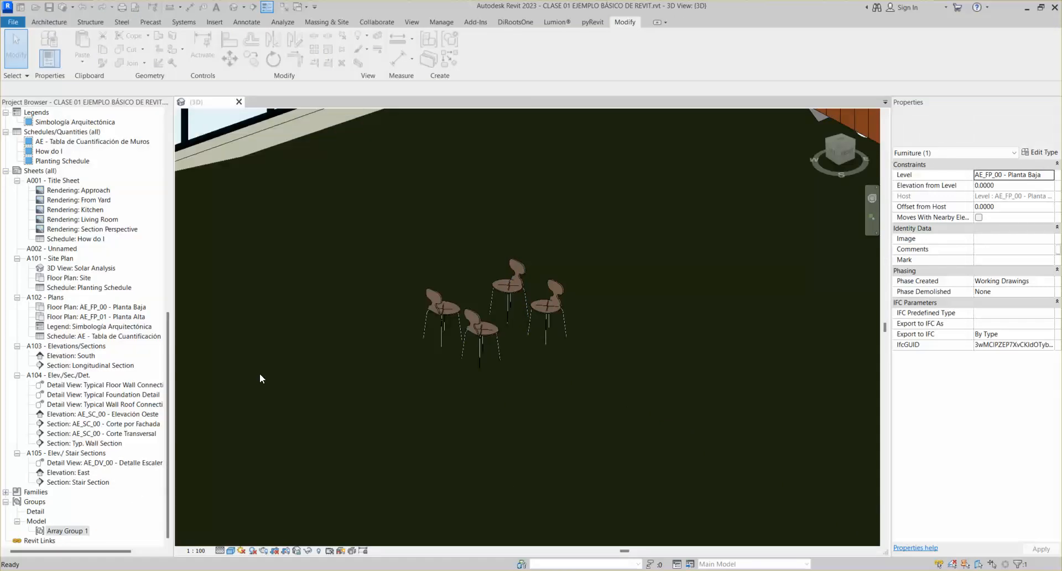
key("ctrl+v")
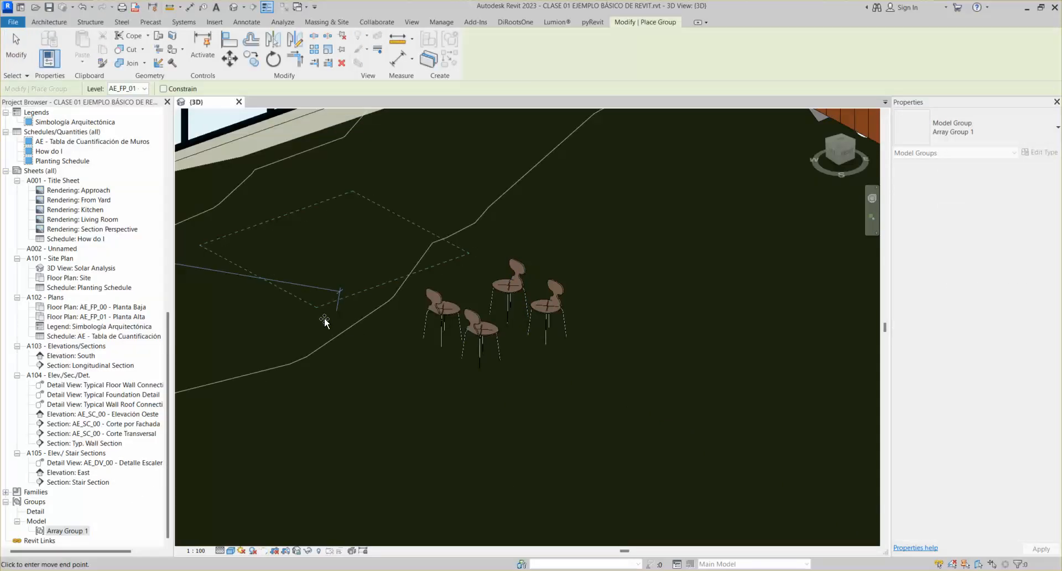
left_click(324, 317)
scroll(399, 246, "down", 4)
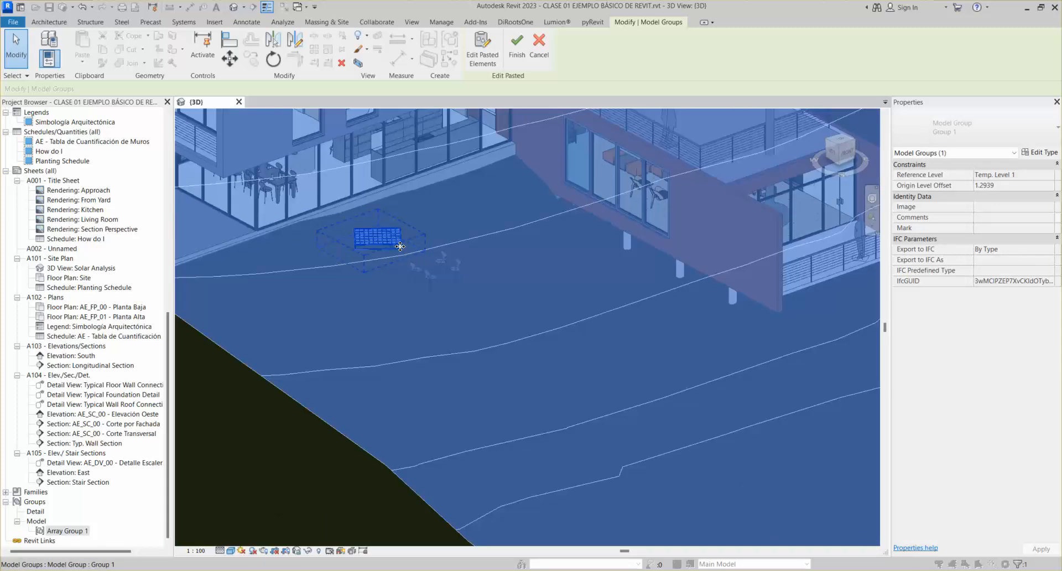
key("Escape")
left_click(379, 241)
key("Delete")
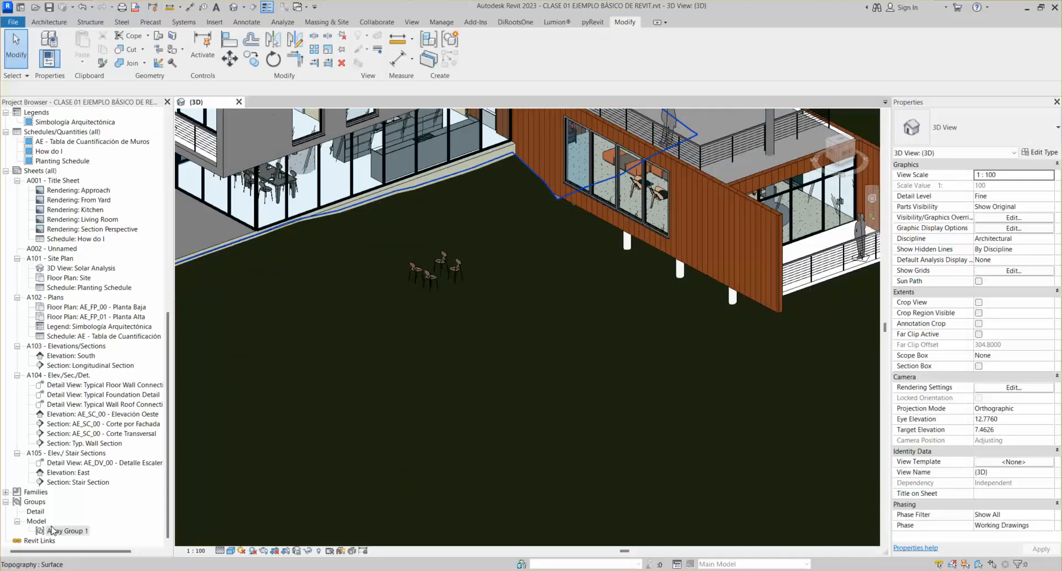
Pan and orbit the view past the solar array toward the outdoor dining chairs
scroll(313, 391, "down", 3)
middle_click_drag(387, 362, 621, 300)
left_click(334, 252)
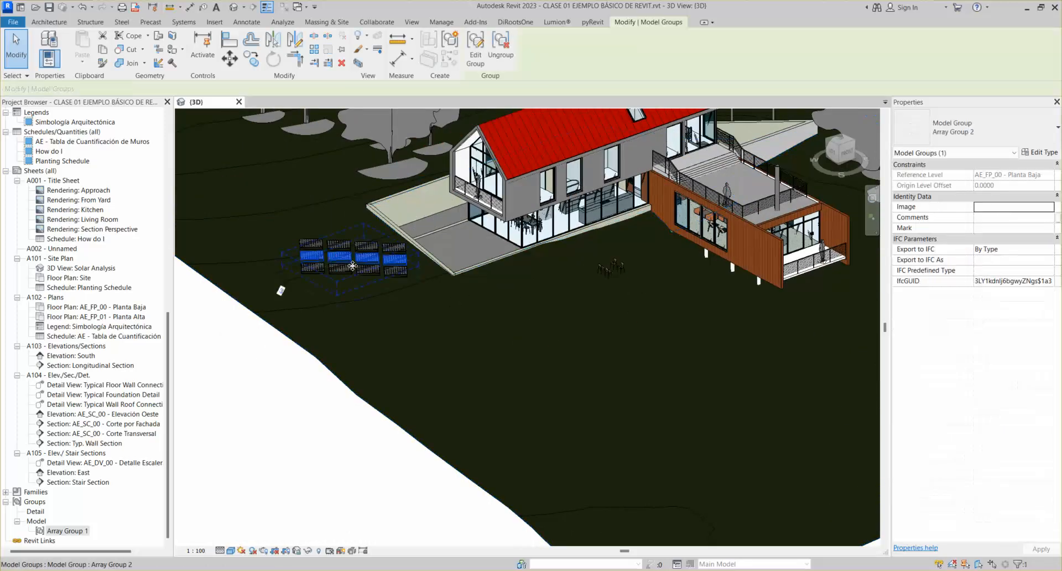
scroll(352, 265, "up", 2)
key("Escape")
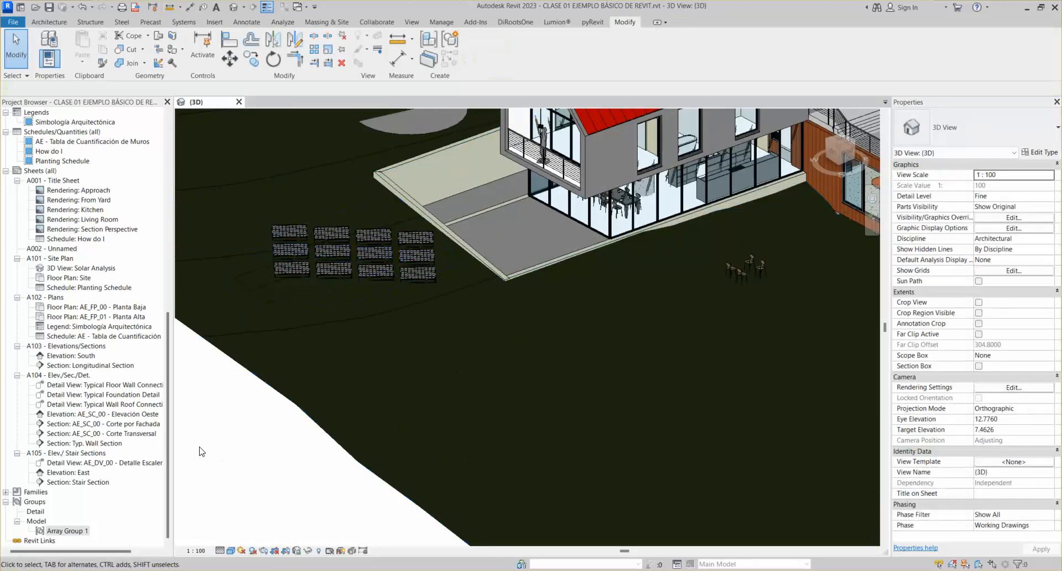
middle_click_drag(762, 244, 623, 256, "shift")
scroll(623, 258, "up", 4)
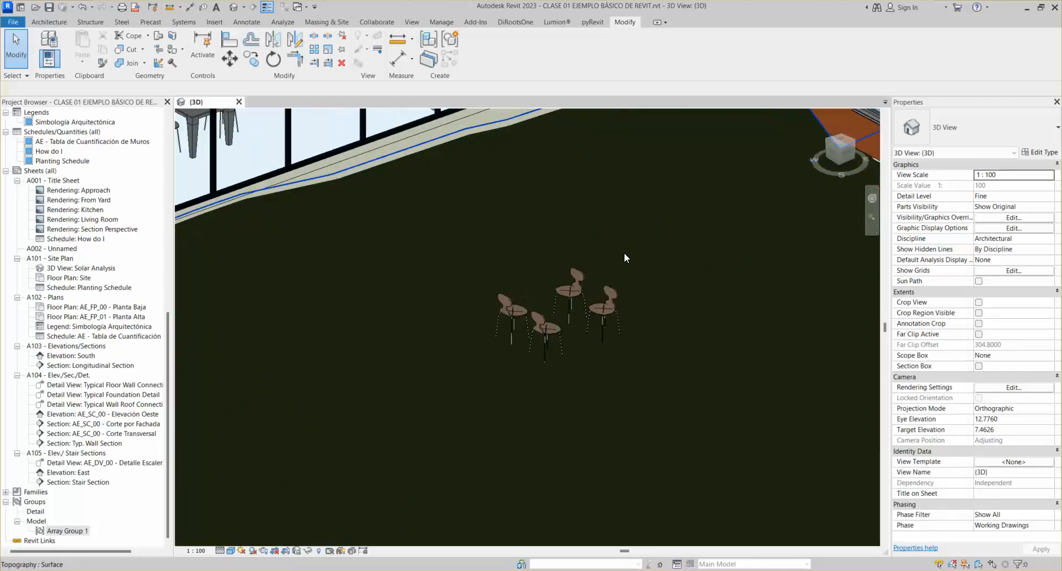
Select the four outdoor chairs and create a model group, highlighting the default name Group 1
left_click(555, 295)
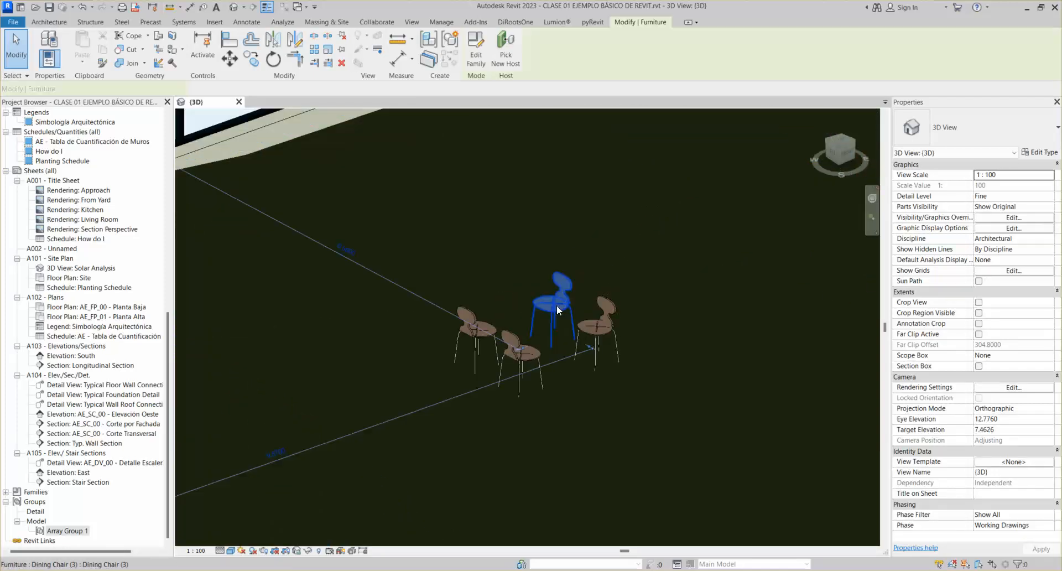
left_click(490, 316, "ctrl")
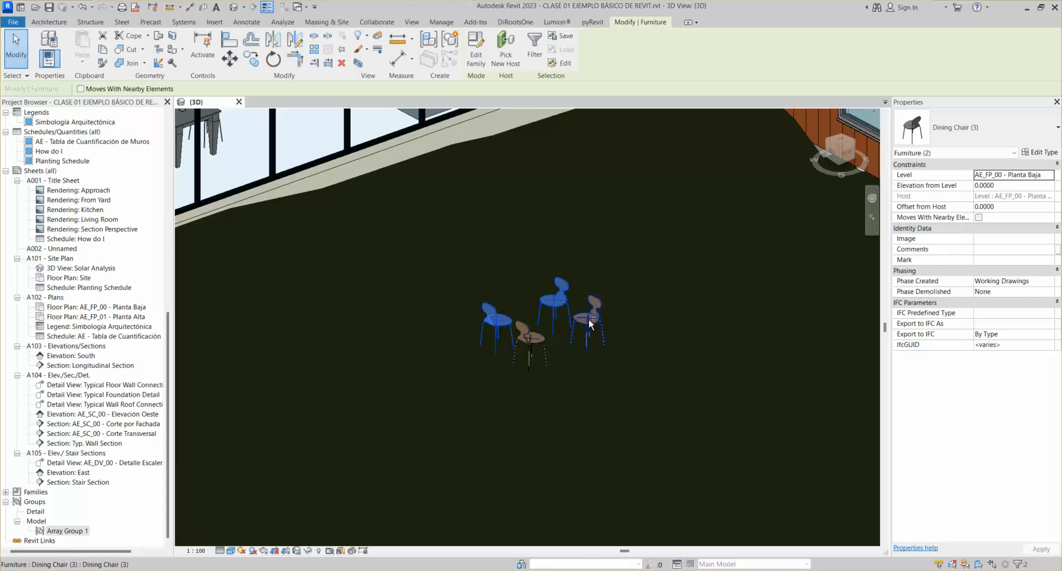
left_click(571, 331, "ctrl")
left_click(545, 339, "ctrl")
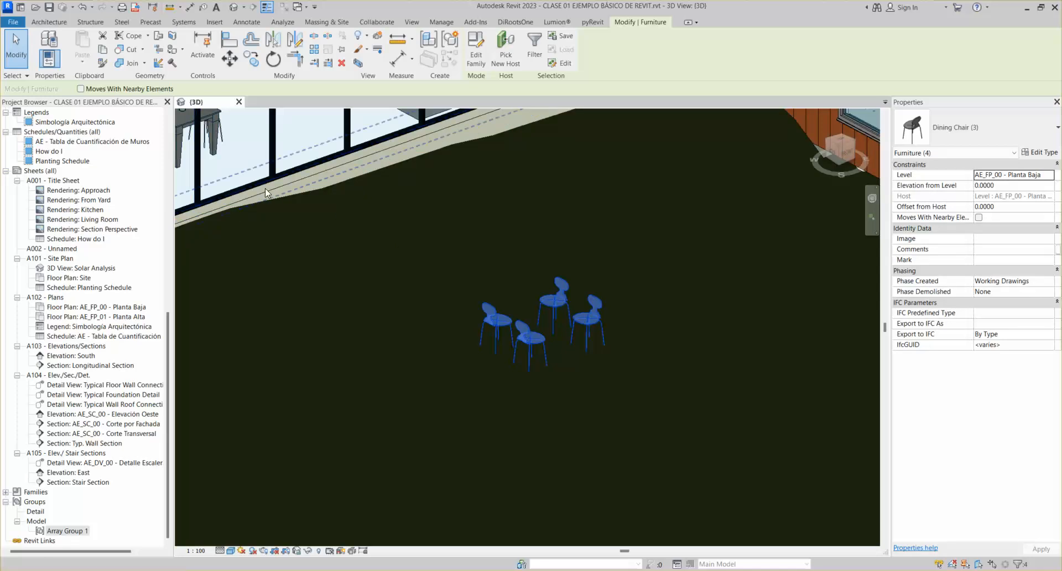
left_click(452, 43)
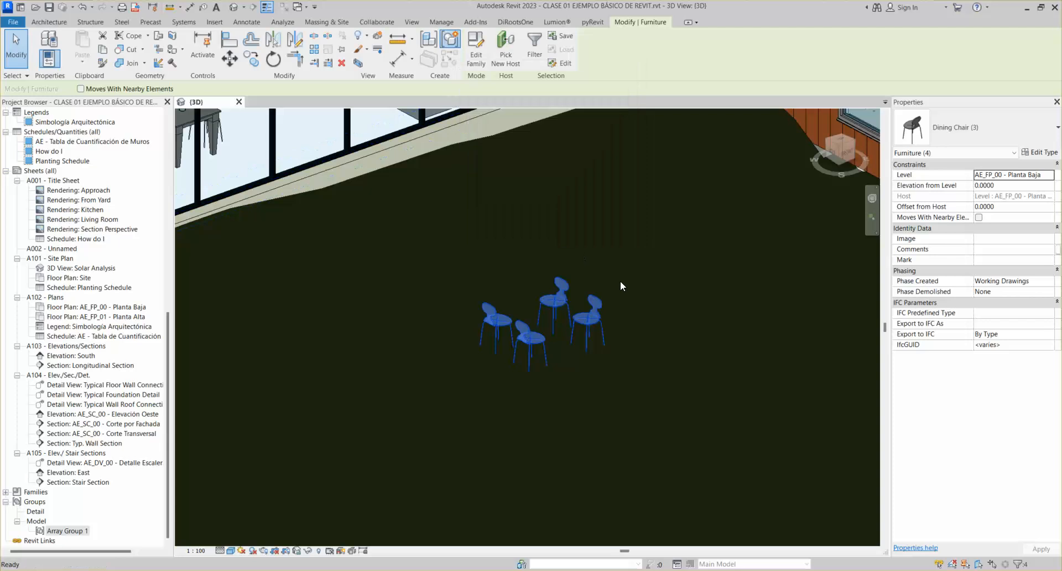
left_click(521, 275)
left_click_drag(521, 275, 440, 277)
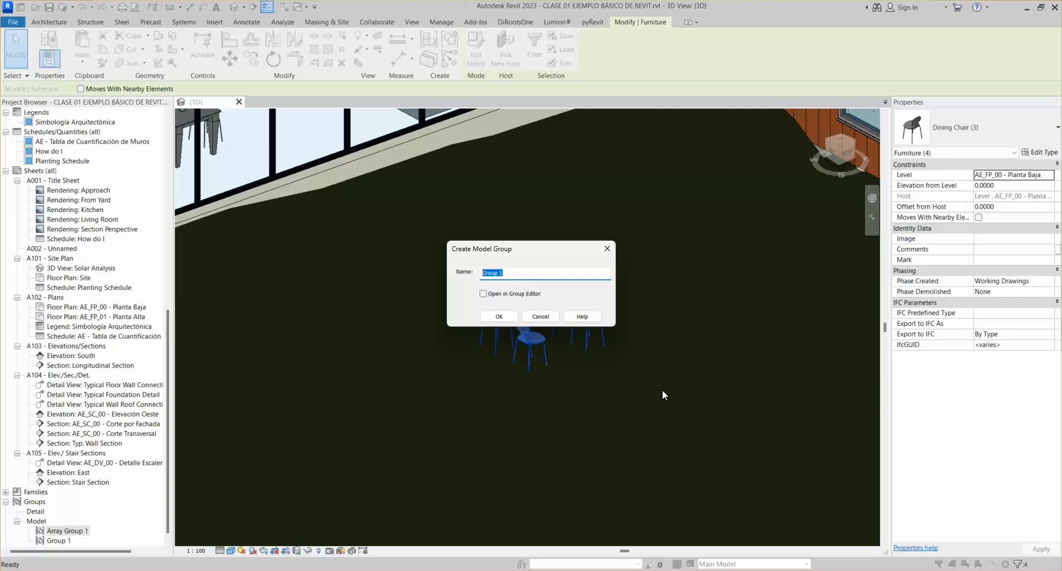
Name the chair group 'Departamento N1' and confirm it
left_click_drag(515, 275, 461, 290)
type("Departamento N1")
left_click(499, 316)
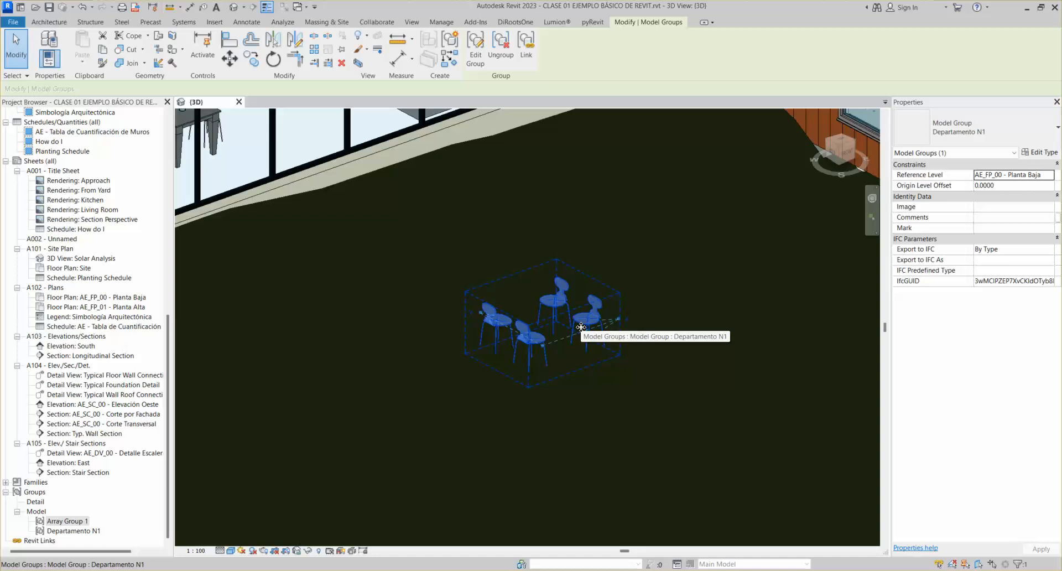
Reselect the Departamento N1 chair group and enter group edit mode on it
middle_click_drag(619, 388, 585, 350)
scroll(512, 263, "up", 1)
middle_click_drag(512, 262, 519, 300)
scroll(531, 317, "down", 1)
scroll(531, 317, "down", 1)
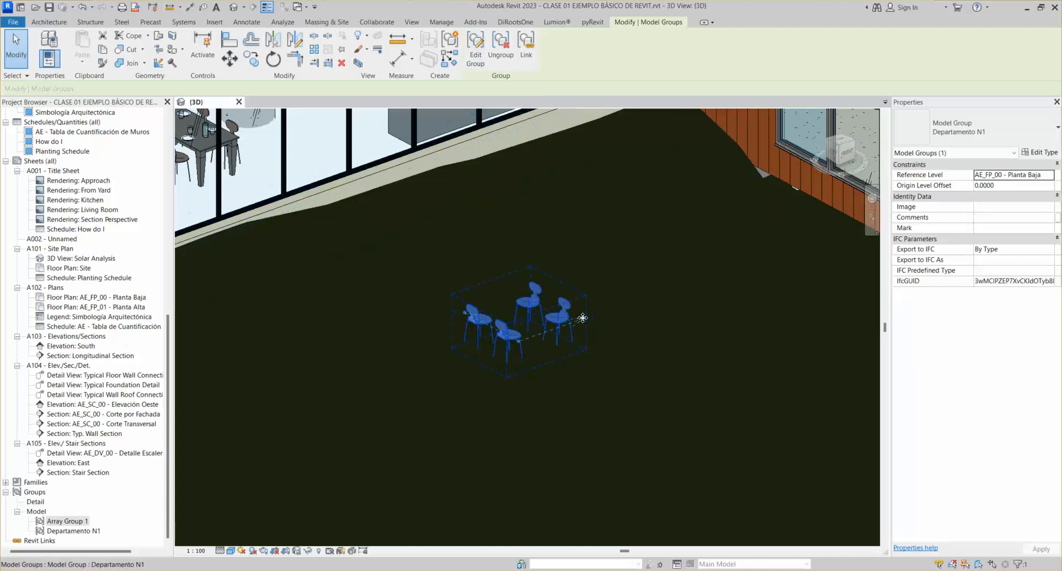
key("Escape")
left_click(549, 317)
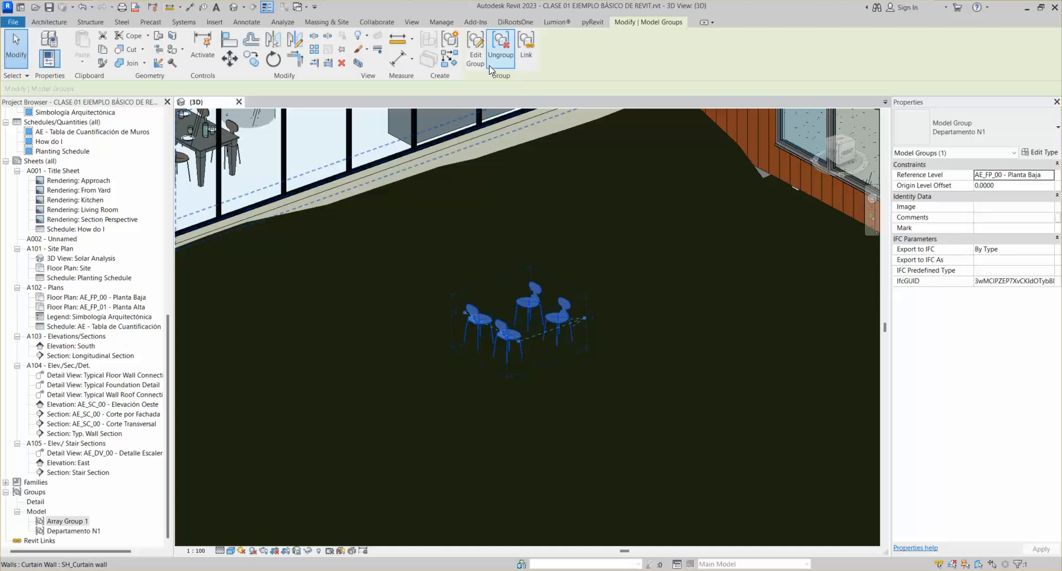
left_click(475, 49)
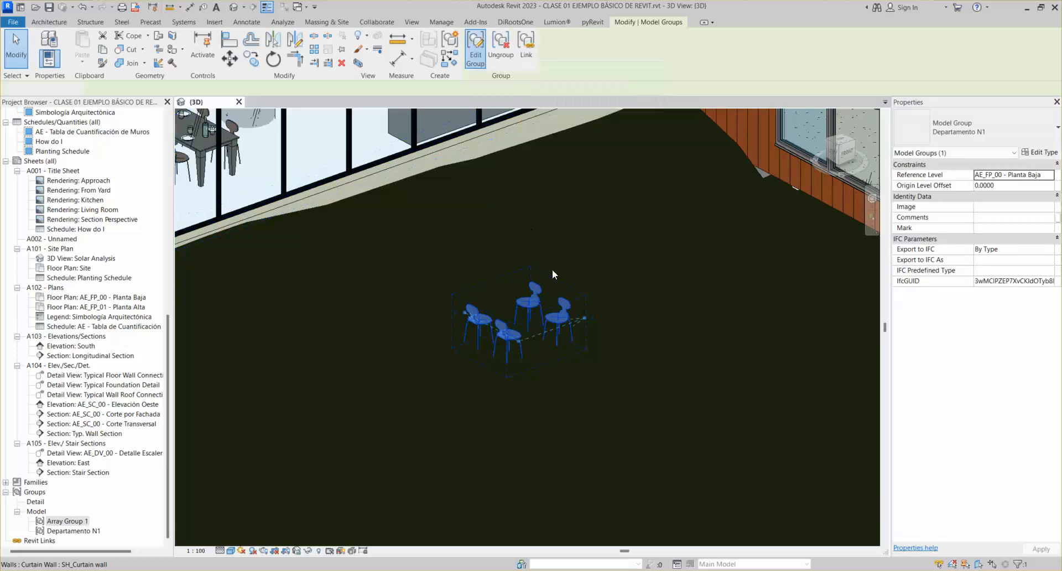
scroll(527, 277, "down", 4)
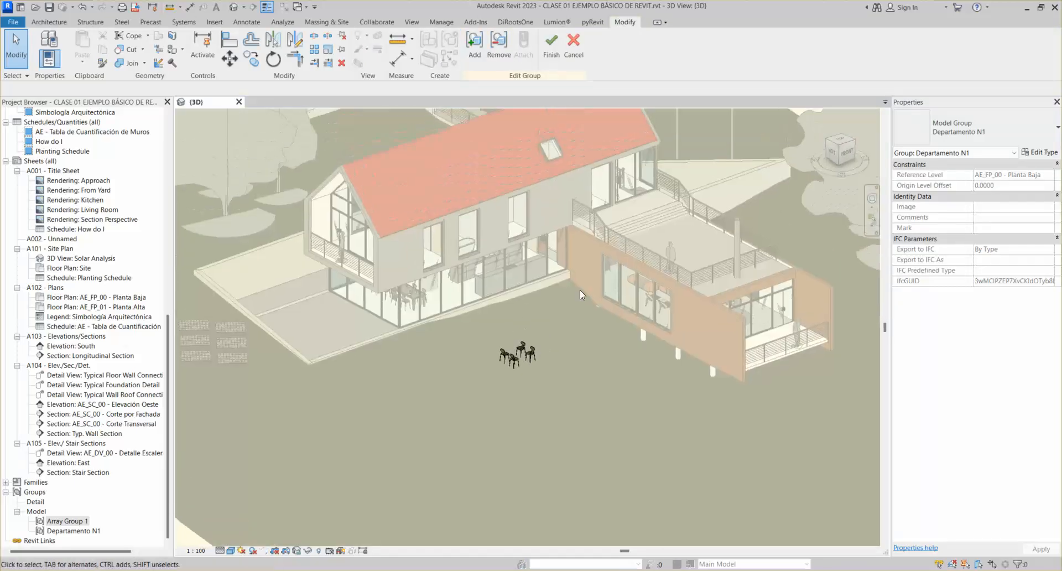
Start copying one chair inside the group, cancel it, and finish editing with the four chairs unchanged
scroll(446, 277, "down", 1)
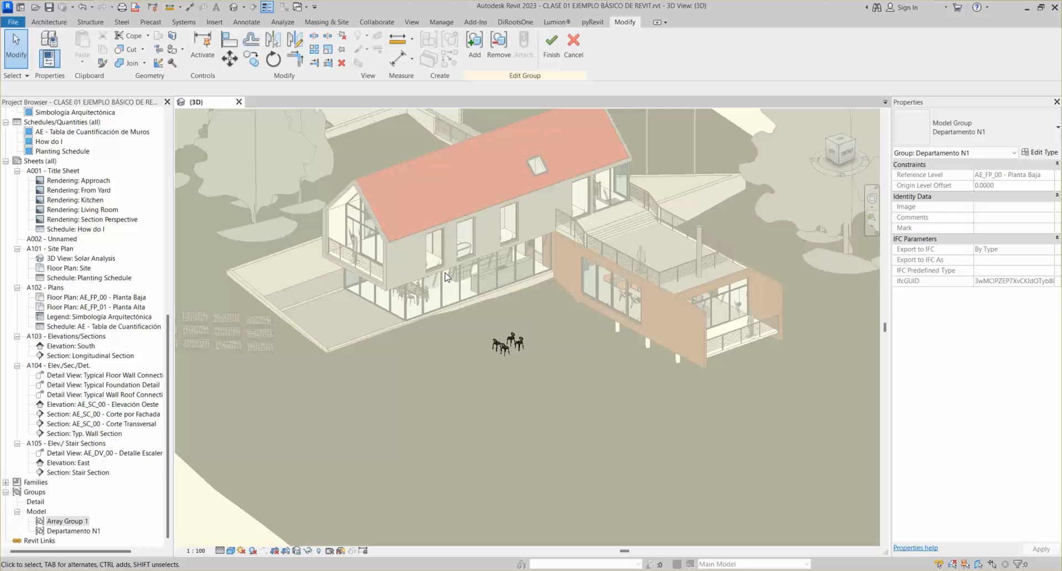
scroll(505, 343, "up", 5)
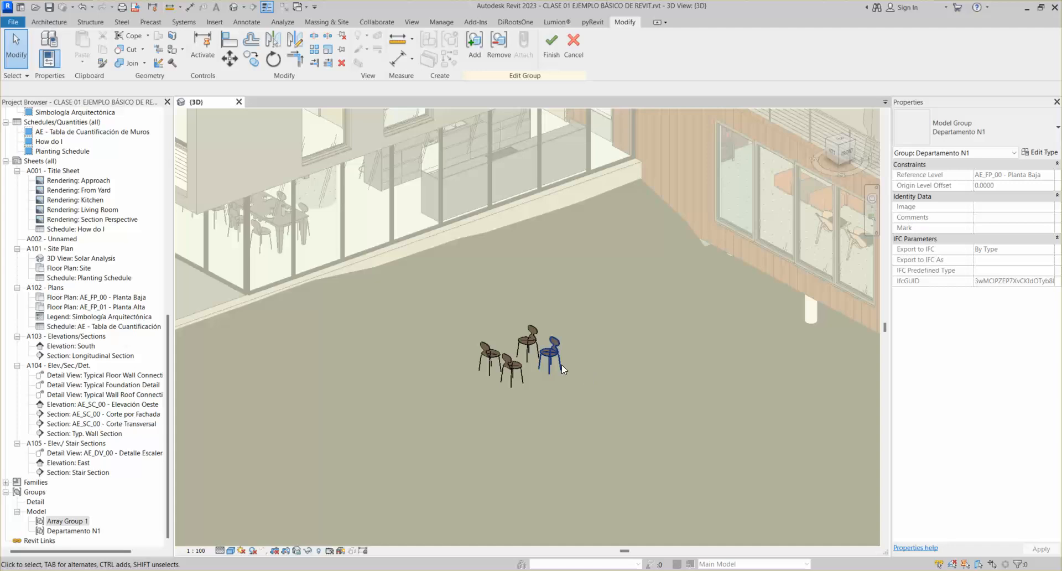
scroll(532, 327, "up", 2)
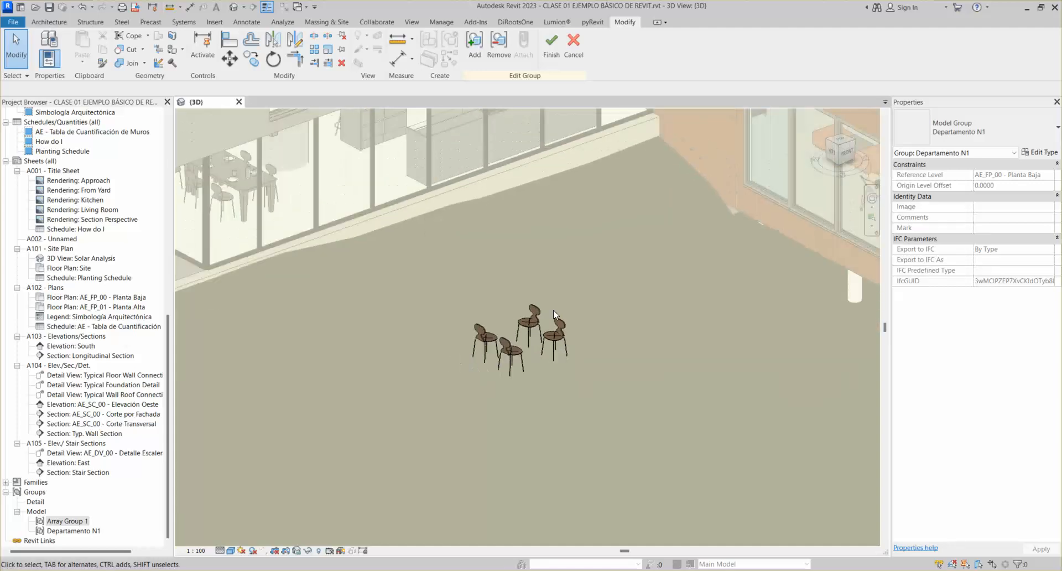
scroll(553, 310, "down", 1)
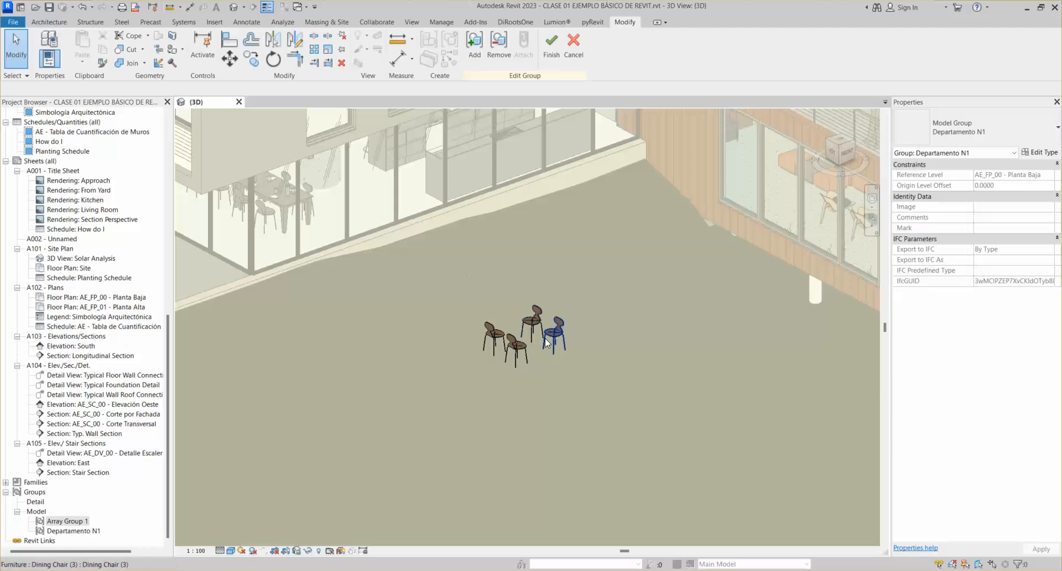
scroll(547, 342, "up", 3)
left_click(564, 326)
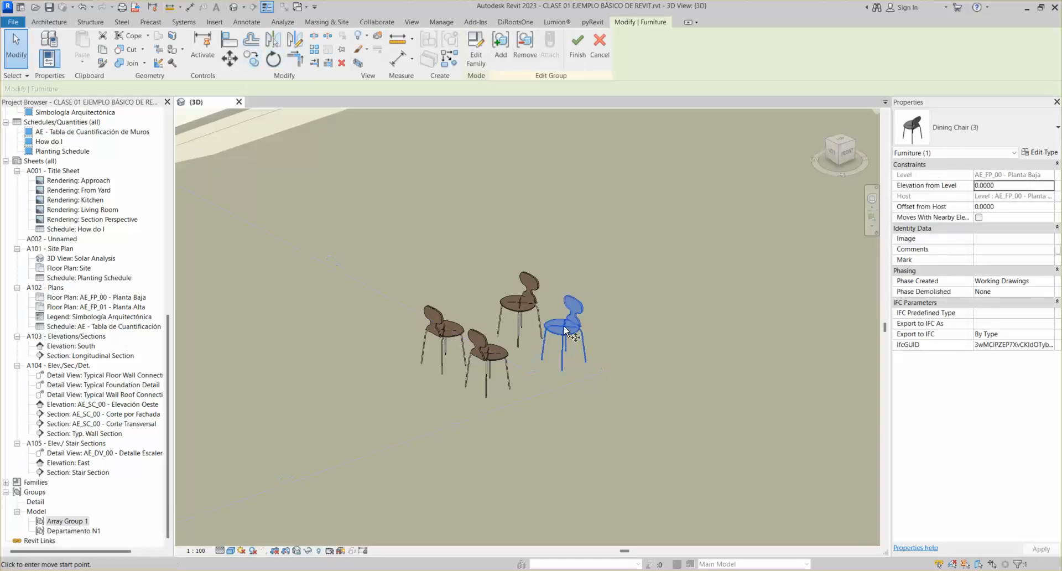
left_click(252, 58)
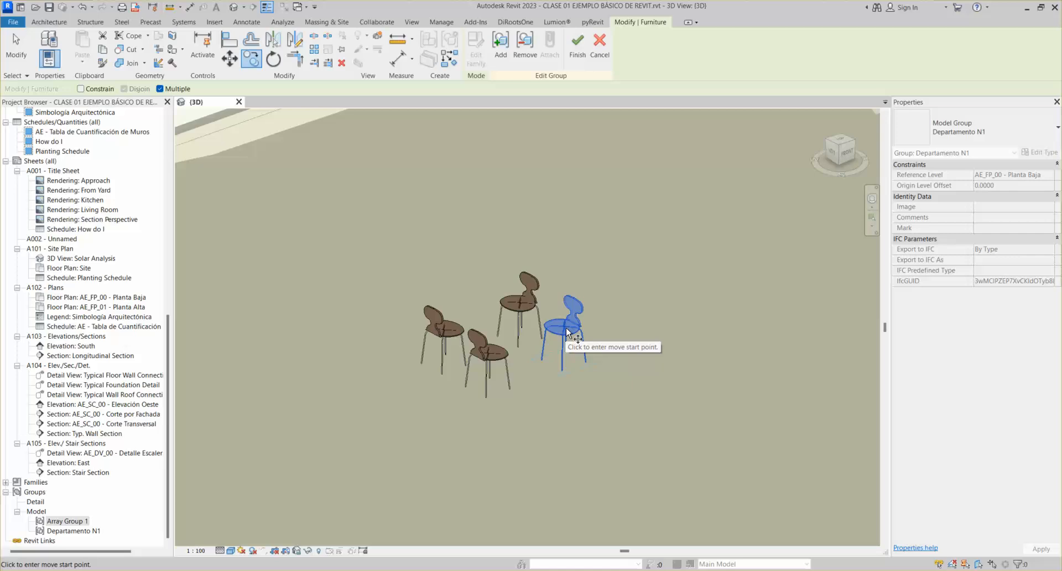
scroll(567, 331, "down", 5)
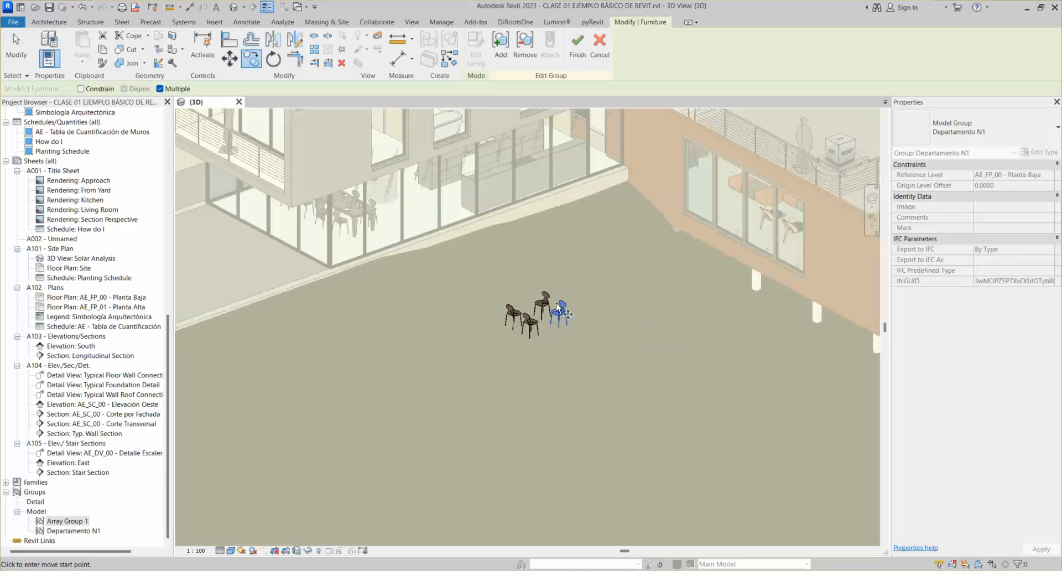
key("Escape")
key("Escape")
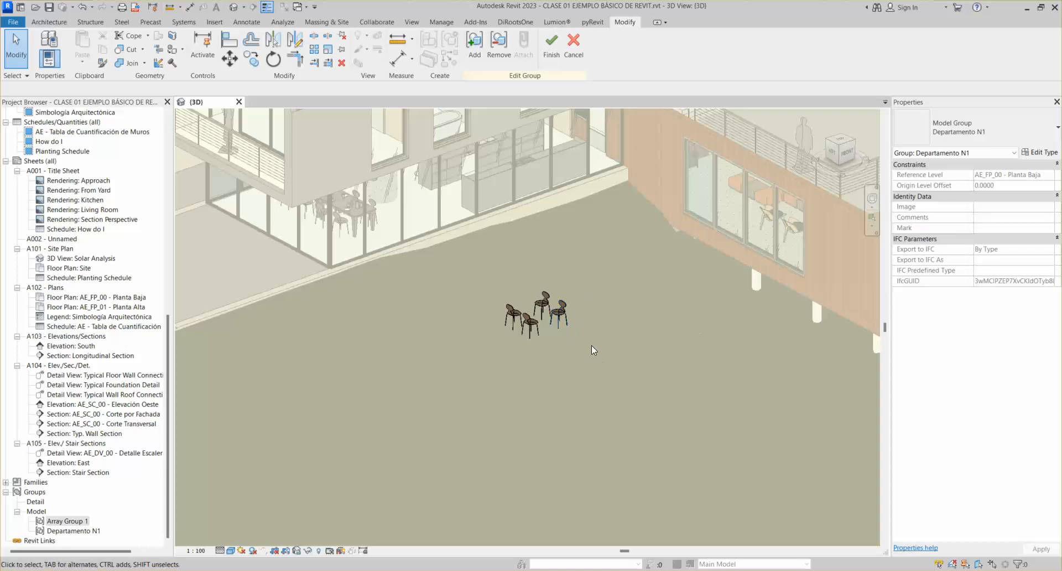
middle_click_drag(604, 357, 569, 364)
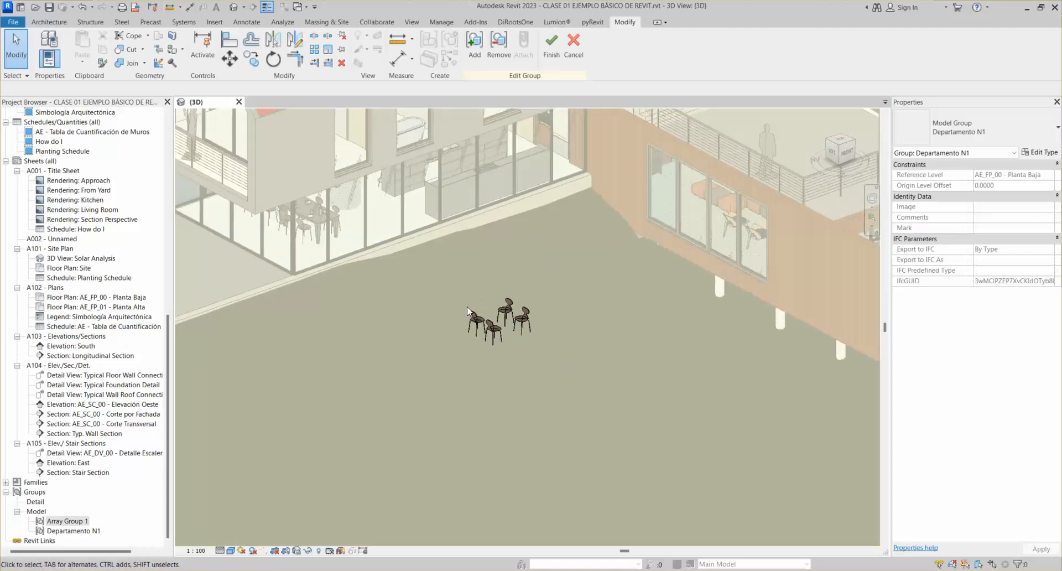
scroll(303, 227, "up", 3)
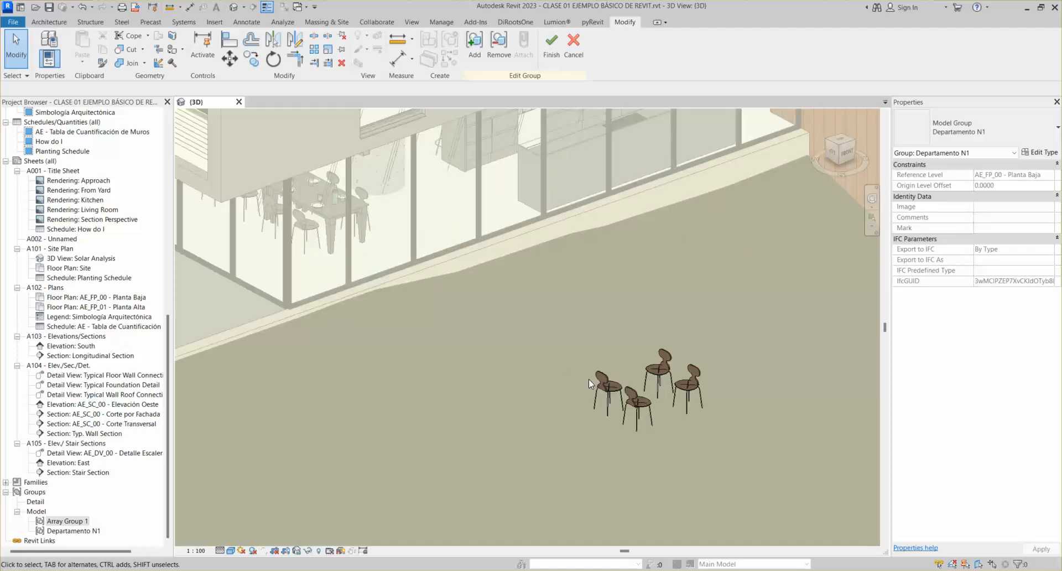
left_click(573, 55)
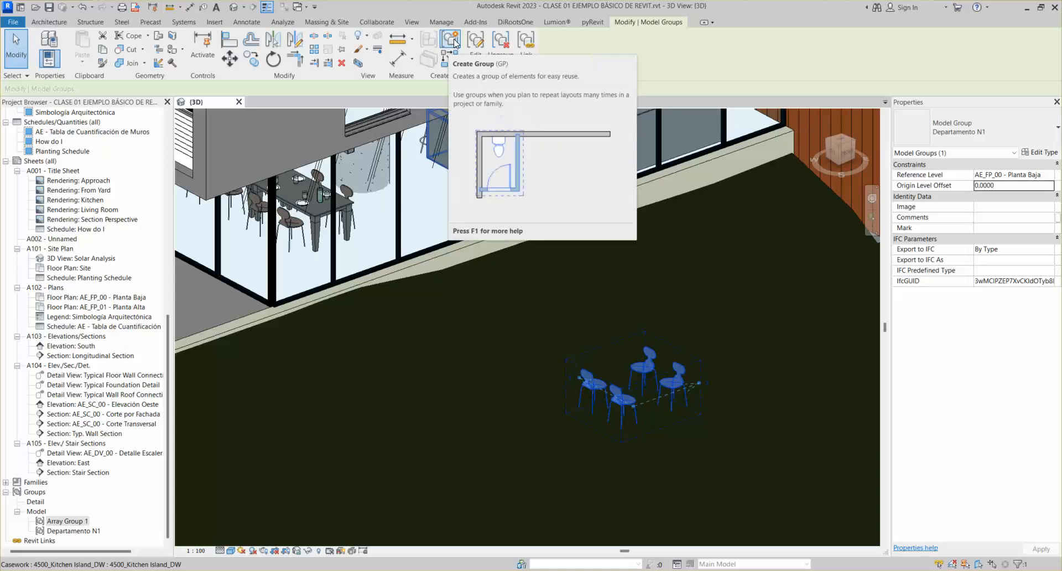
Pan and zoom the 3D view to centre on the Departamento N1 chair group
middle_click_drag(636, 387, 515, 343)
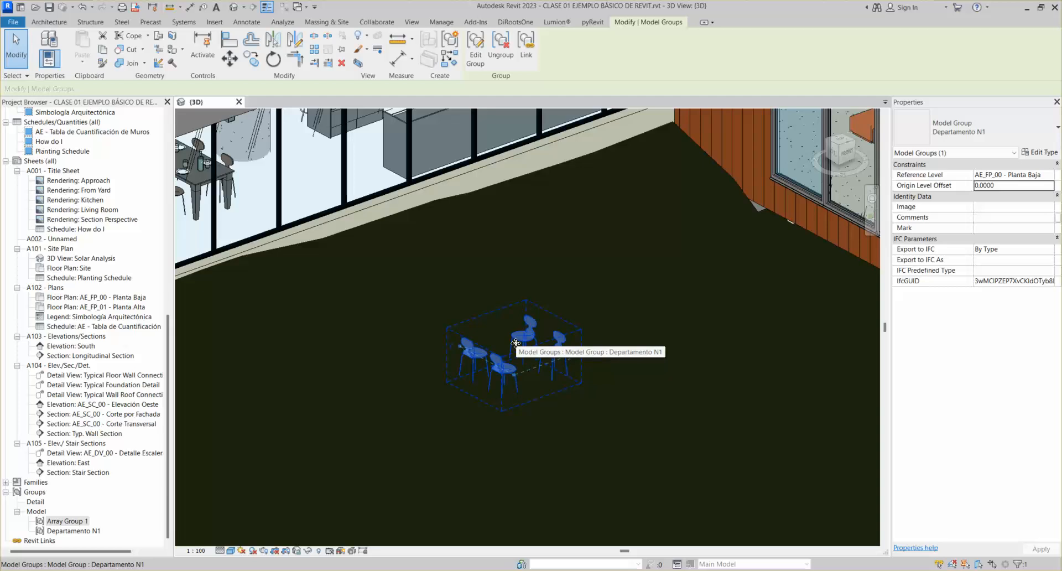
scroll(539, 331, "down", 2)
middle_click_drag(540, 332, 512, 309)
scroll(512, 309, "up", 3)
scroll(498, 298, "down", 3)
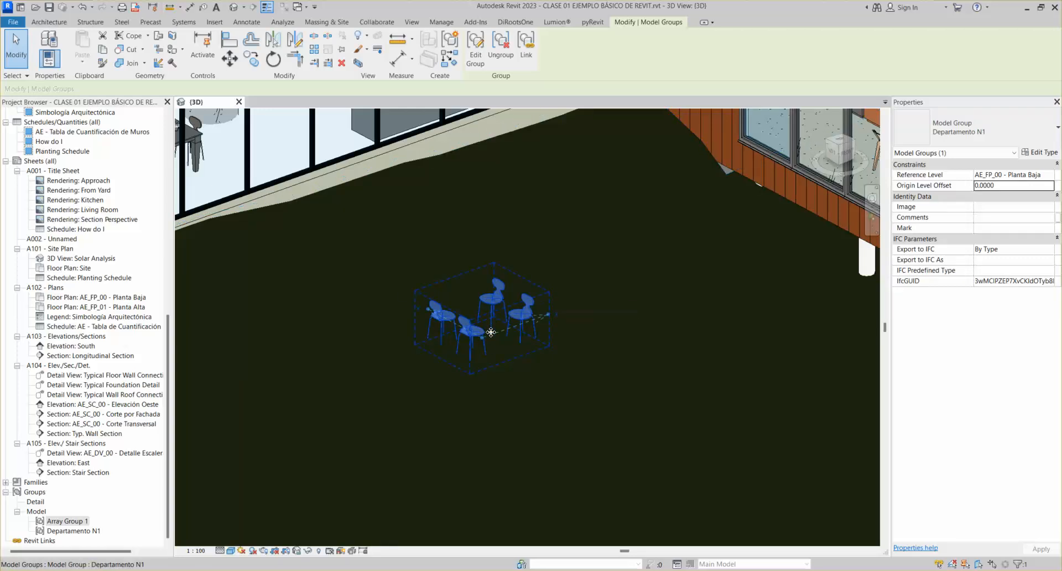
middle_click_drag(529, 383, 531, 397)
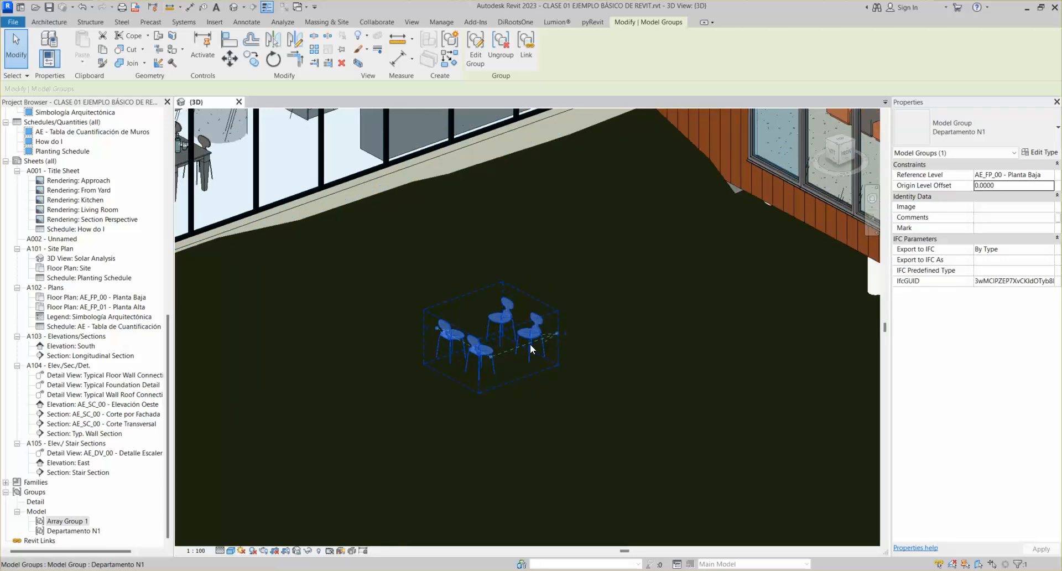
scroll(502, 318, "down", 1)
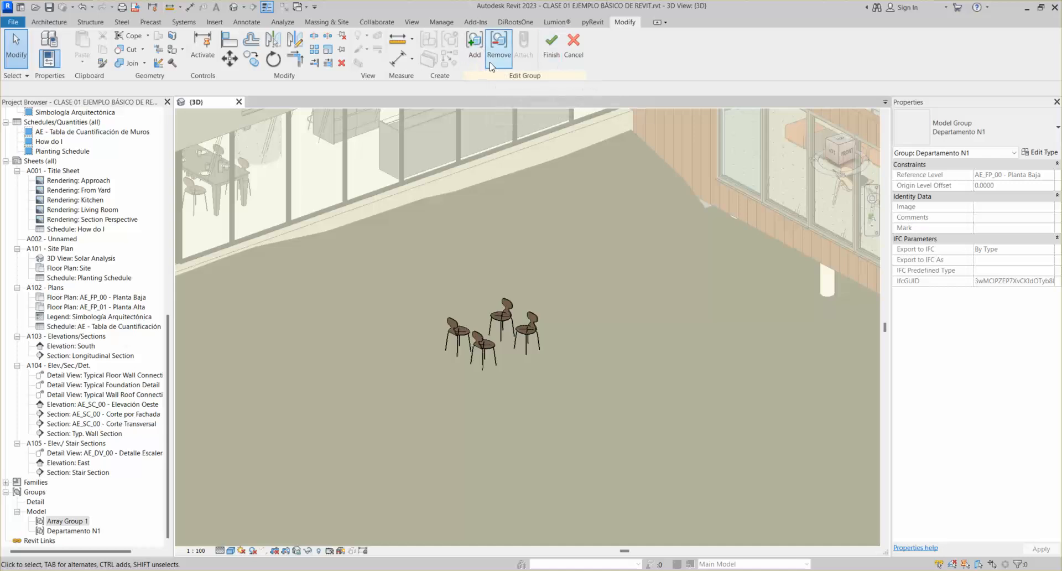
Finish the group edit without saving, then copy the chair group twice in a row up-right
left_click(550, 45)
left_click(601, 334)
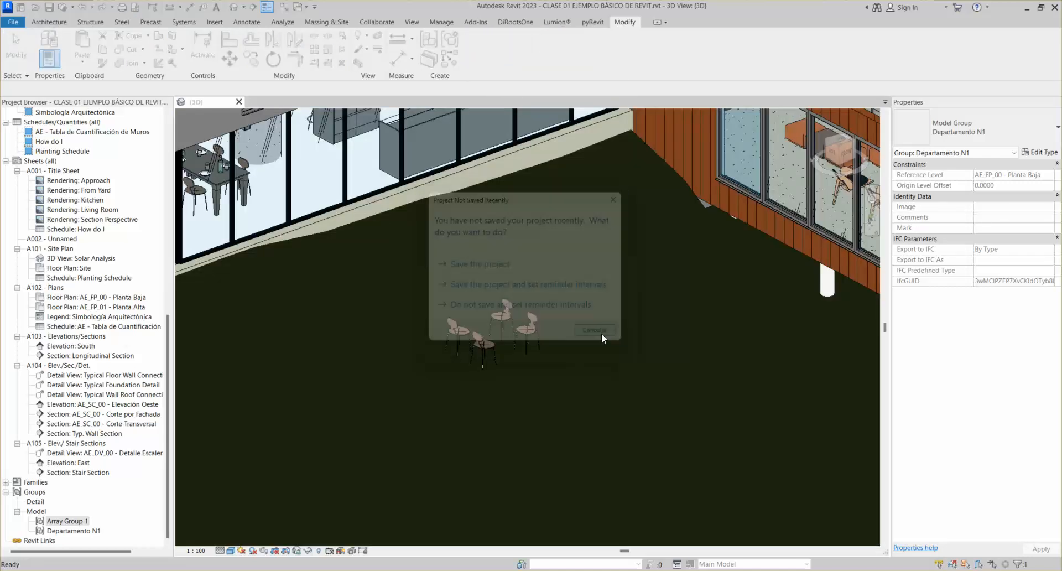
left_click(252, 60)
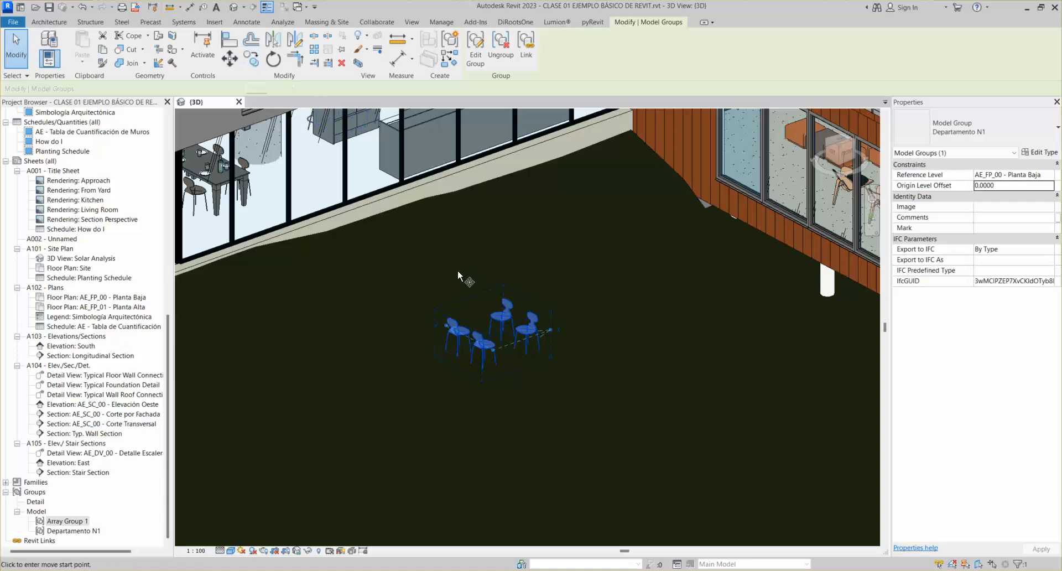
left_click(513, 312)
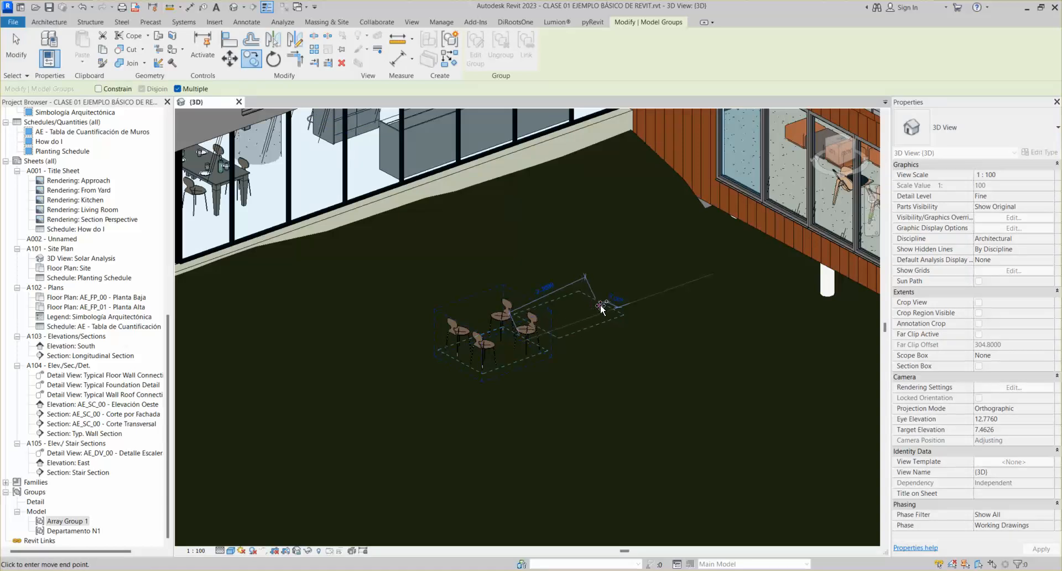
left_click(603, 280)
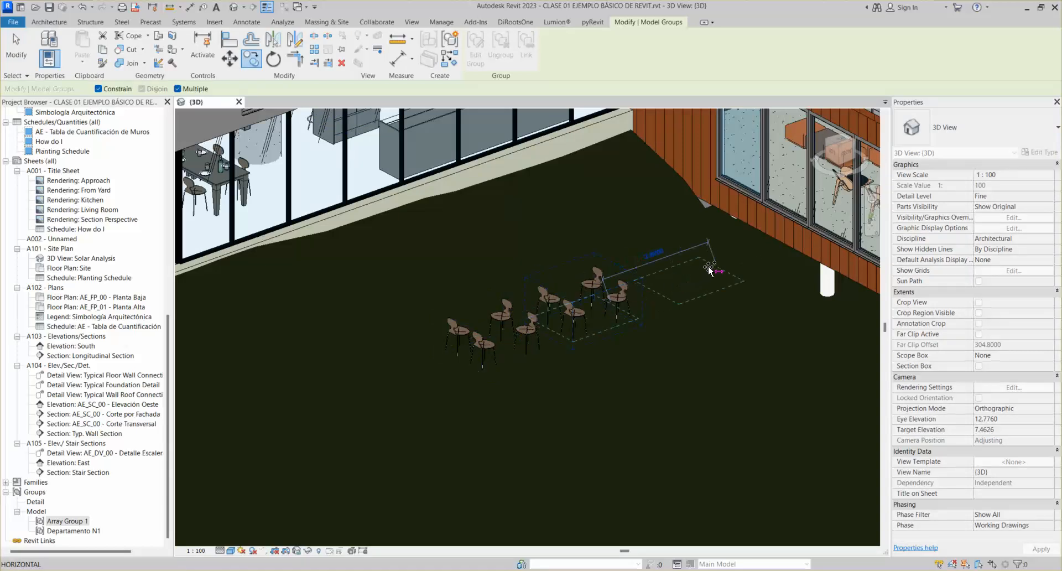
left_click(698, 274)
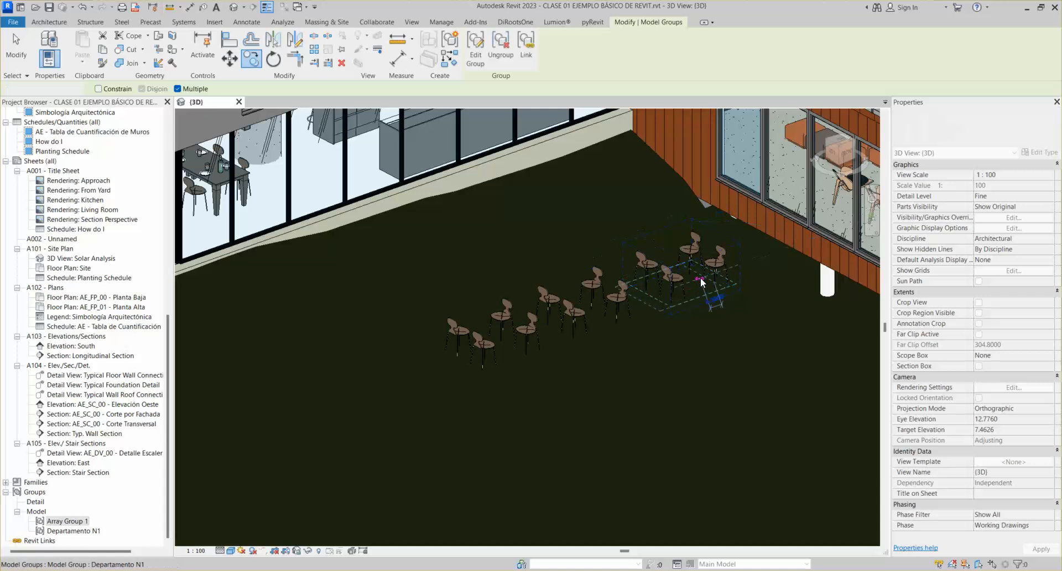
key("Escape")
key("Escape")
scroll(583, 393, "up", 1)
middle_click_drag(668, 339, 674, 381)
scroll(723, 365, "up", 1)
In the Departamento N1 group, move the front chair further right and finish editing
left_click(457, 370)
double_click(455, 367)
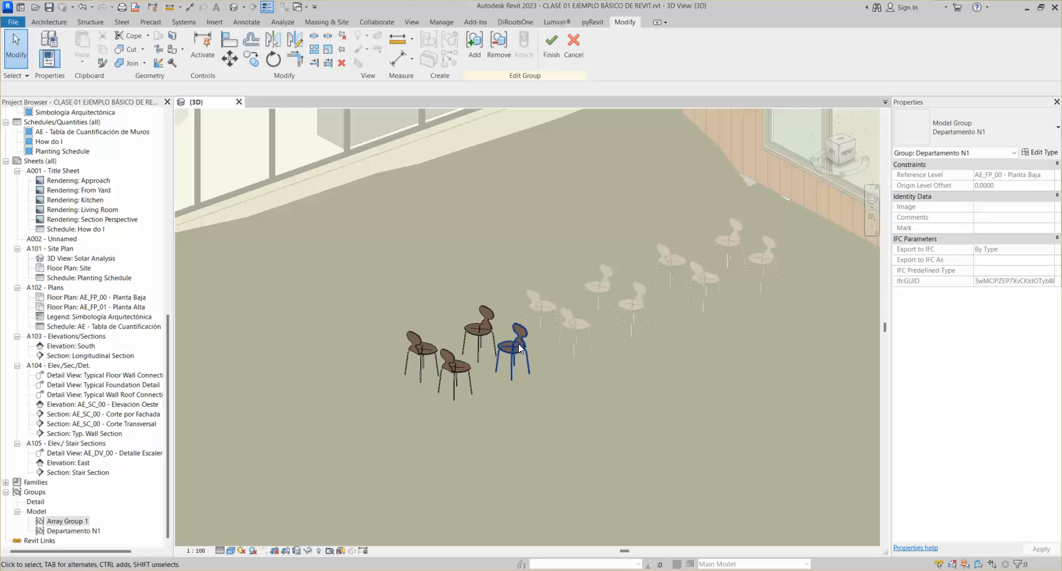
left_click(468, 364)
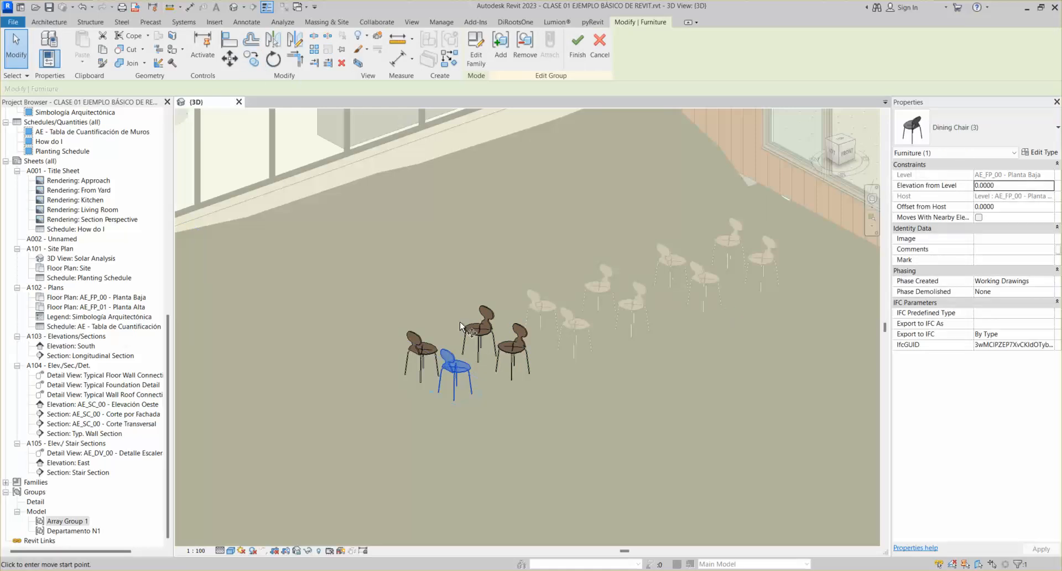
left_click(251, 59)
left_click(464, 384)
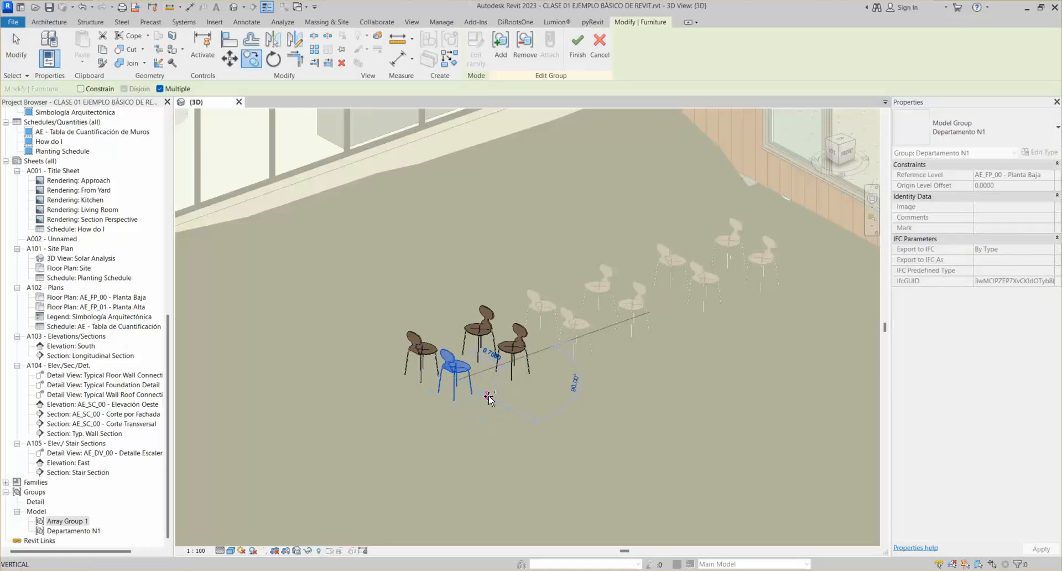
left_click(495, 401)
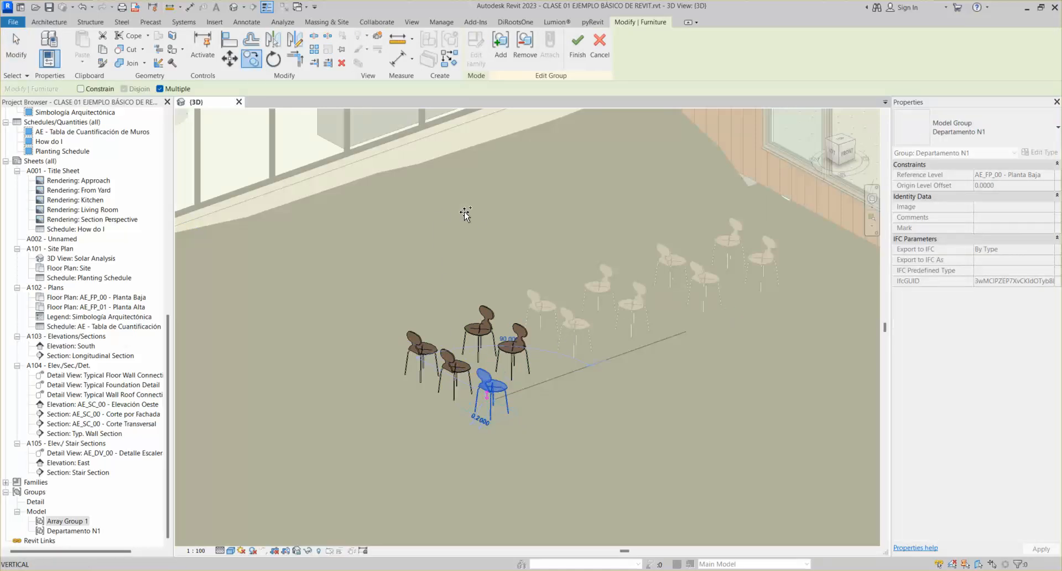
left_click(575, 45)
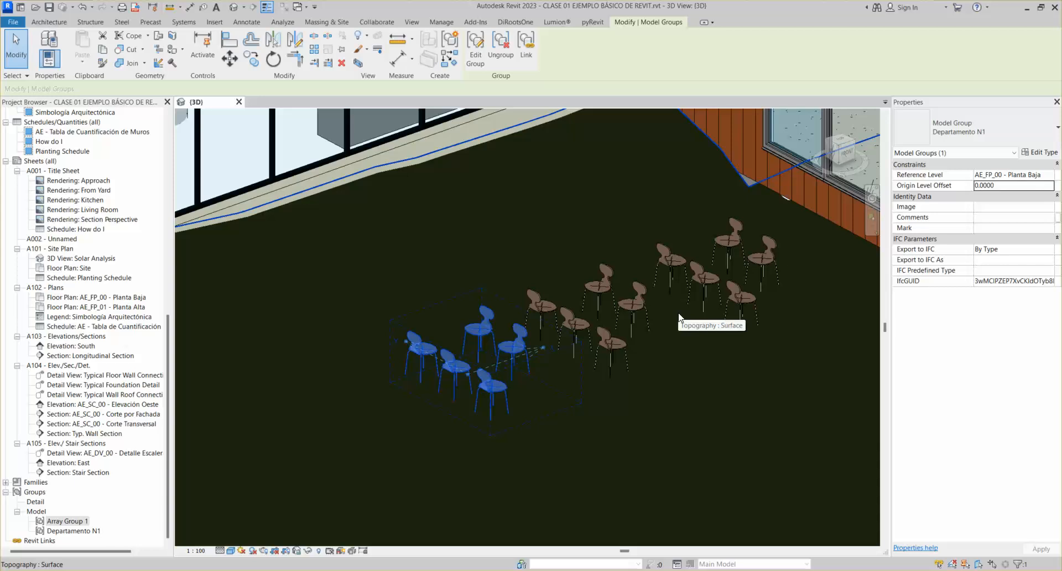
From the top view, copy a right-column chair one row down to make six chairs
scroll(499, 208, "down", 2)
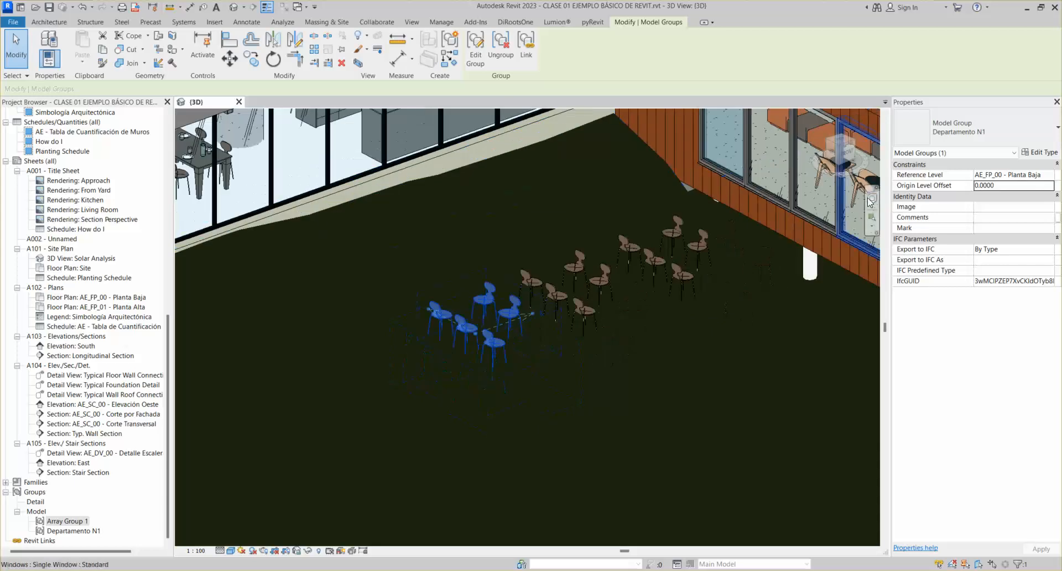
left_click(850, 150)
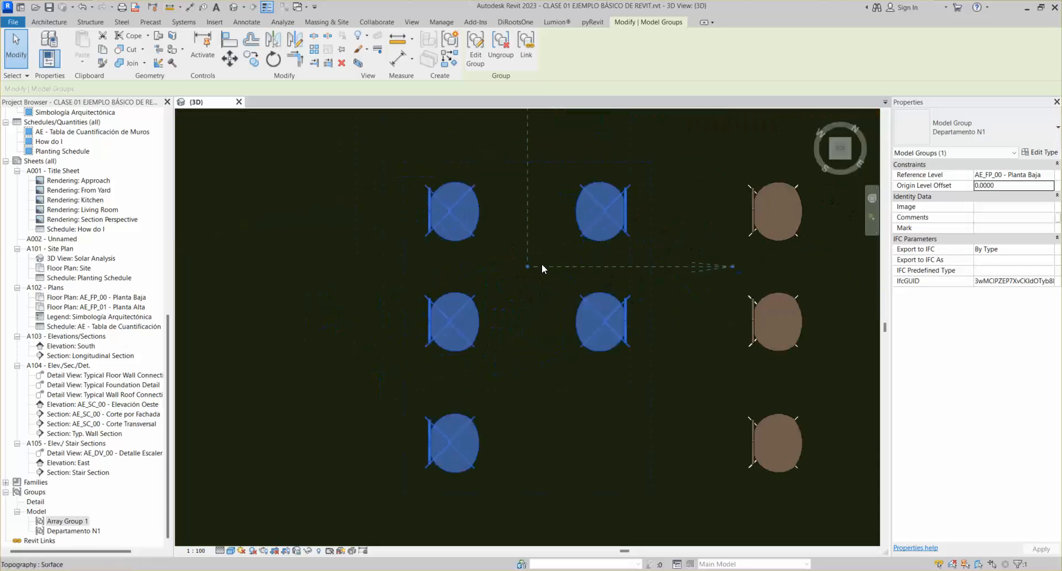
scroll(541, 263, "down", 2)
left_click(475, 50)
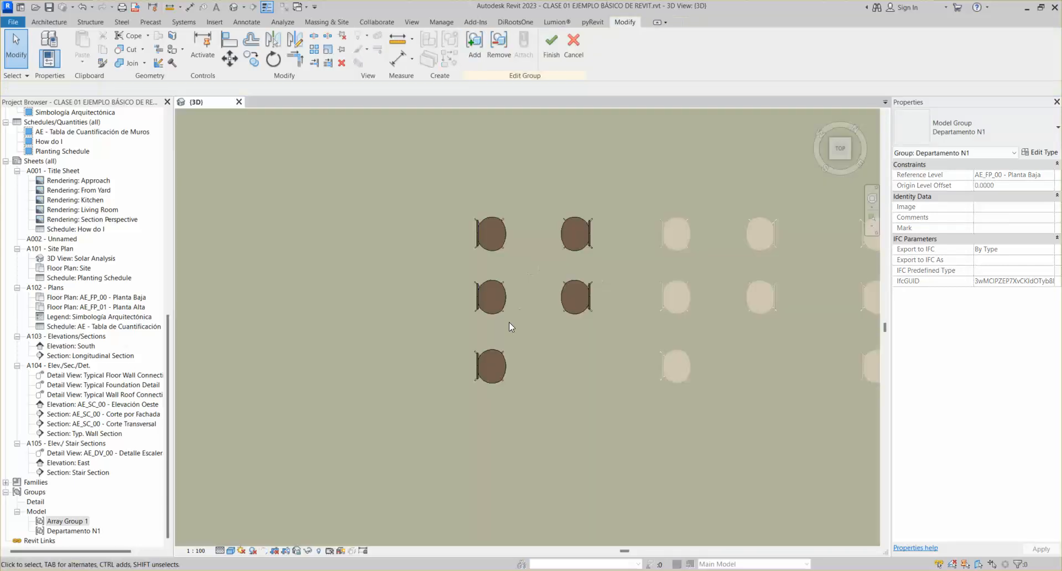
left_click(570, 287)
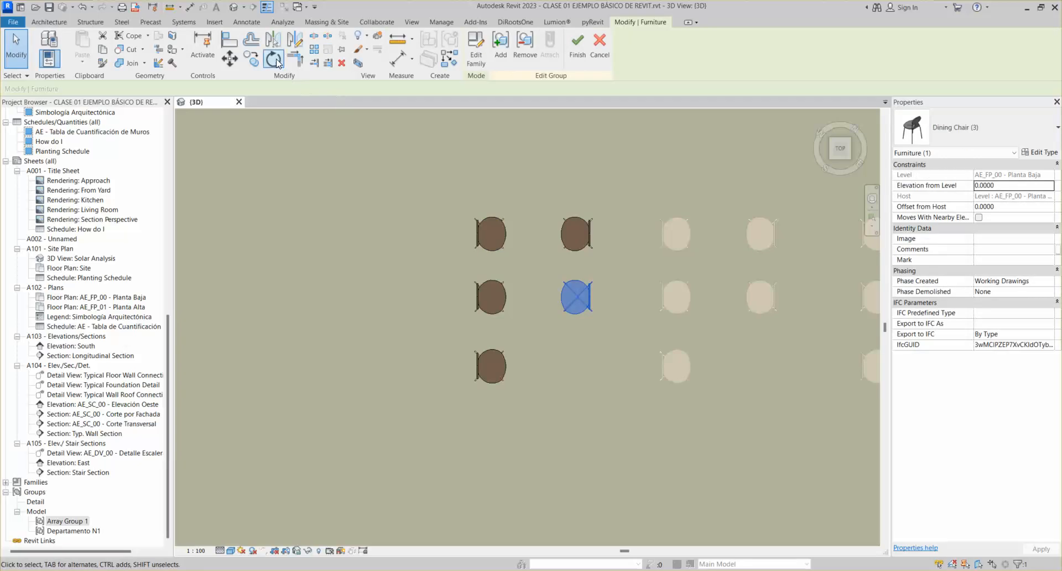
left_click(251, 58)
left_click(479, 299)
left_click(479, 367)
scroll(491, 366, "down", 2)
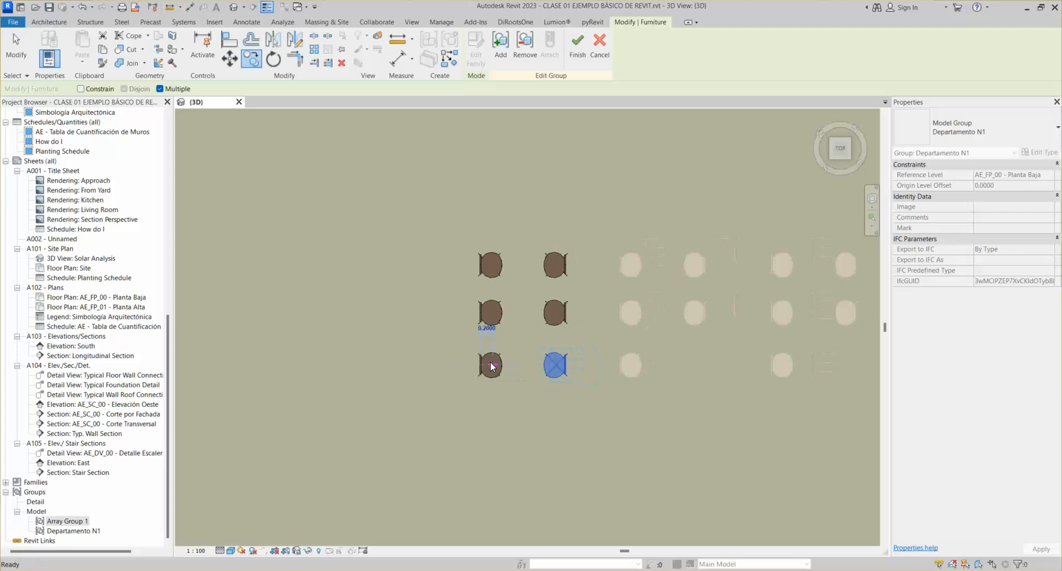
key("Escape")
key("Escape")
left_click(550, 55)
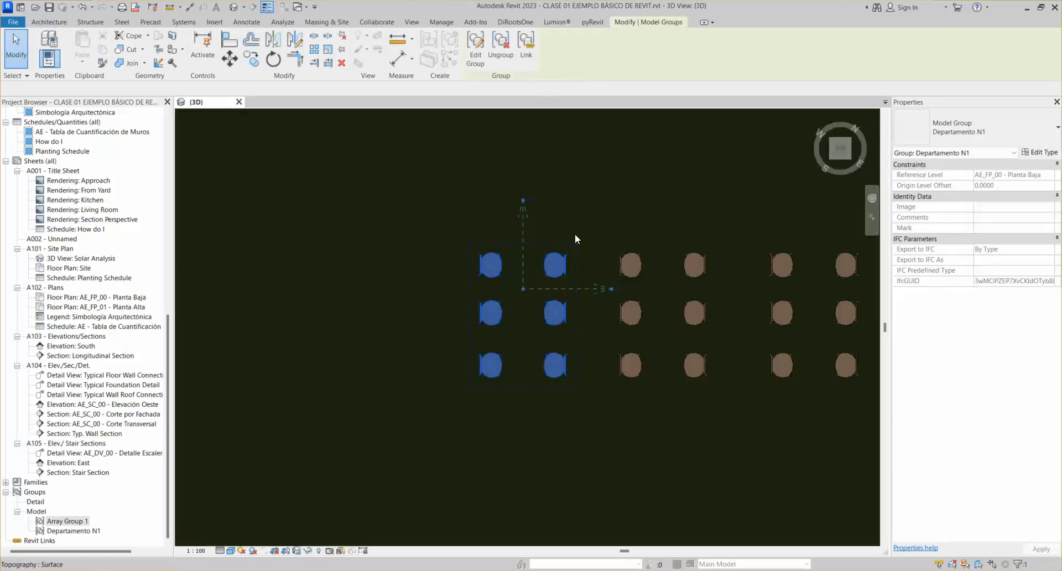
Copy the six-chair group above the existing rows and open the top group's Type Properties
scroll(479, 246, "down", 2)
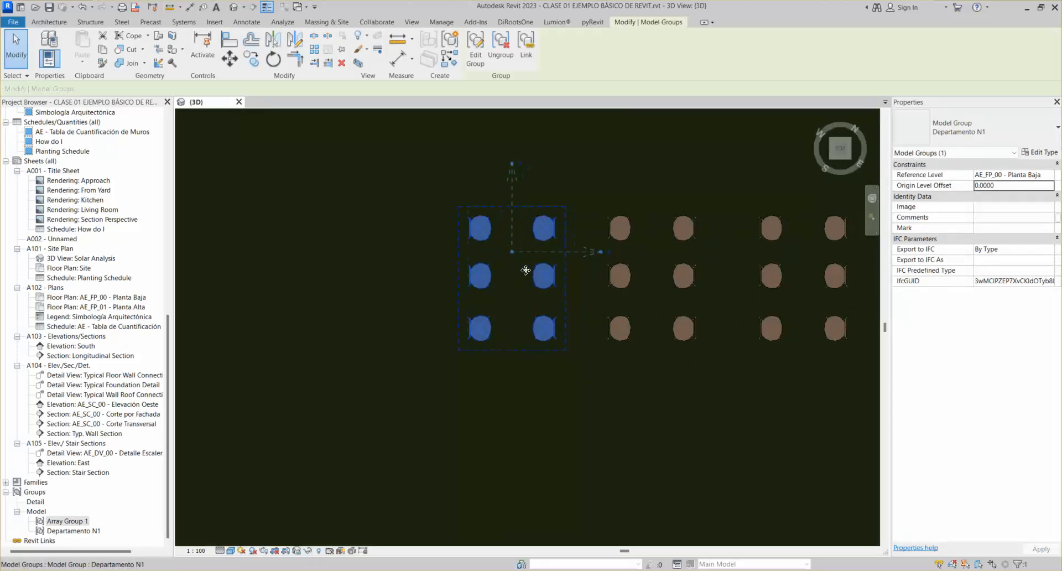
left_click(251, 59)
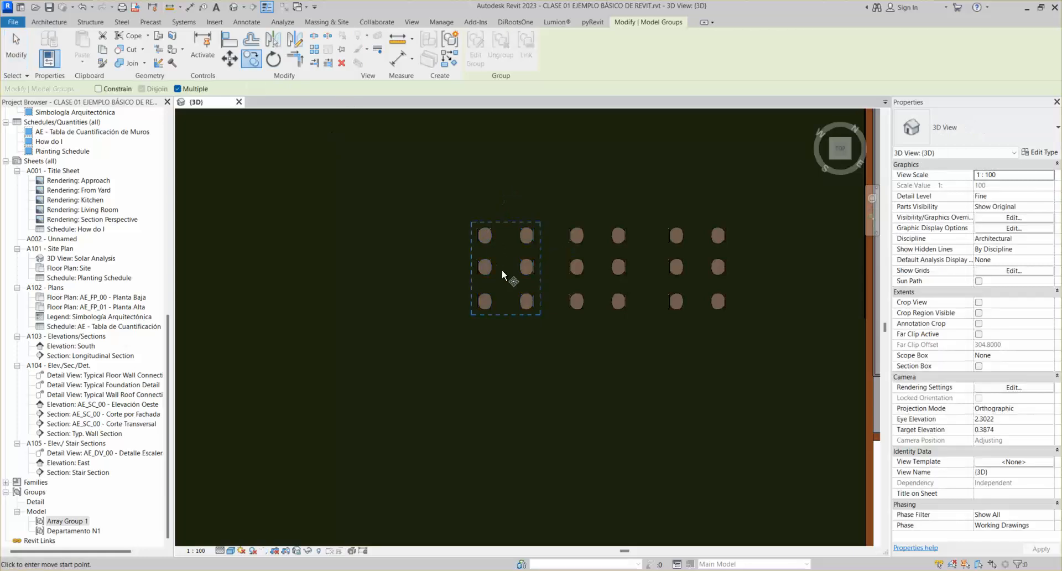
key("Escape")
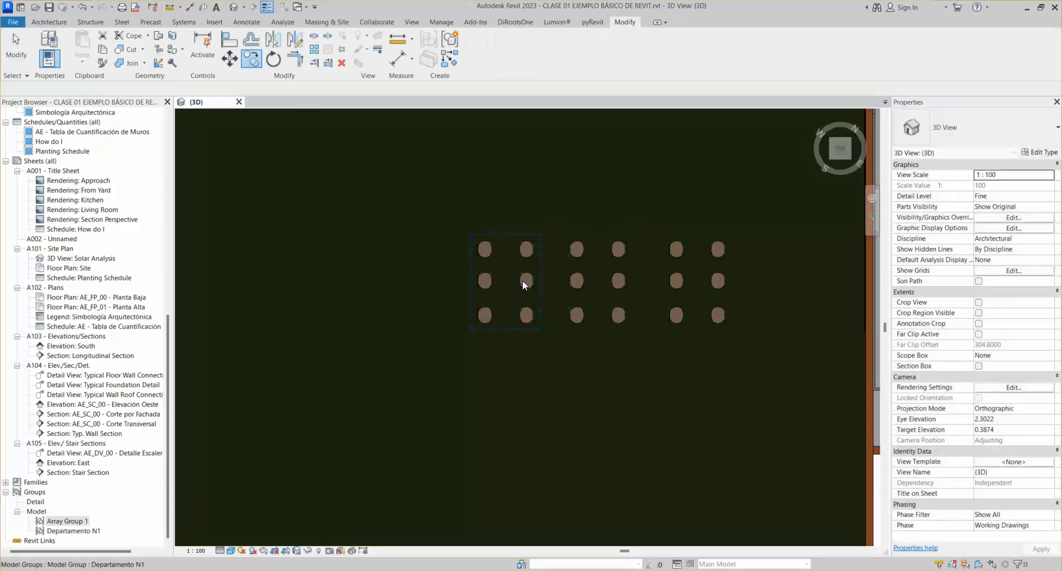
left_click(252, 58)
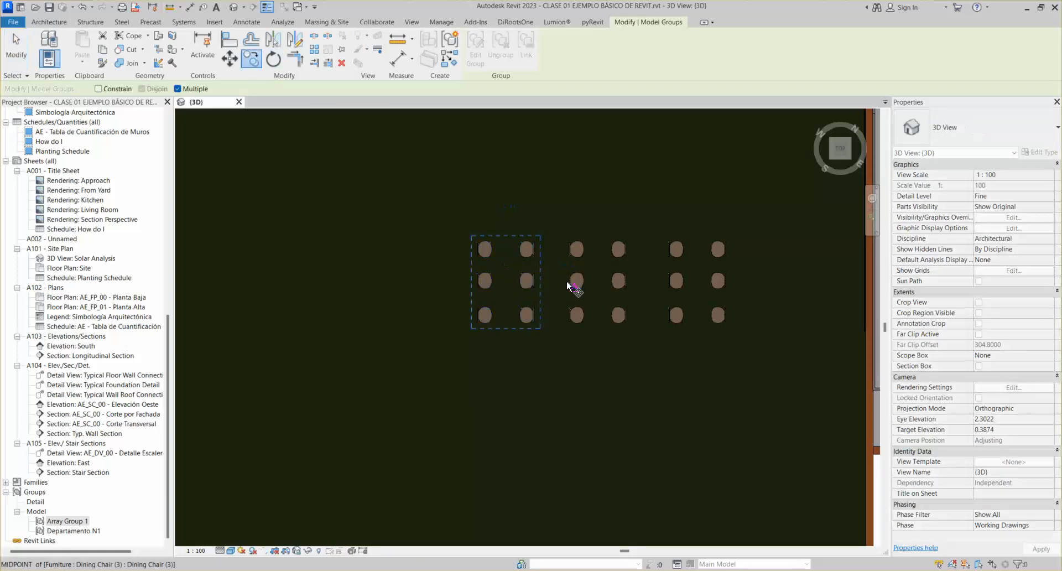
left_click(535, 276)
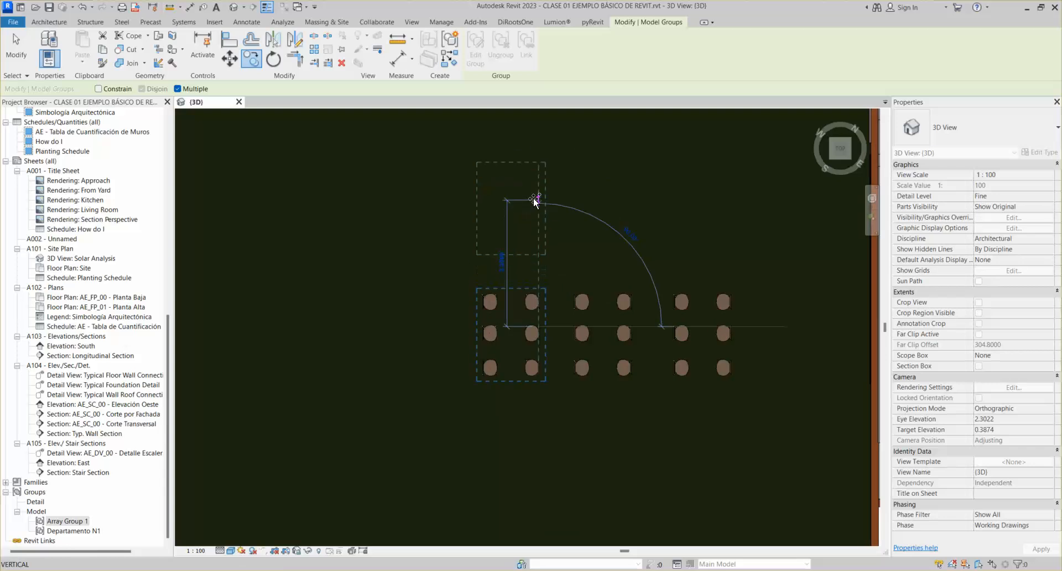
left_click(534, 187)
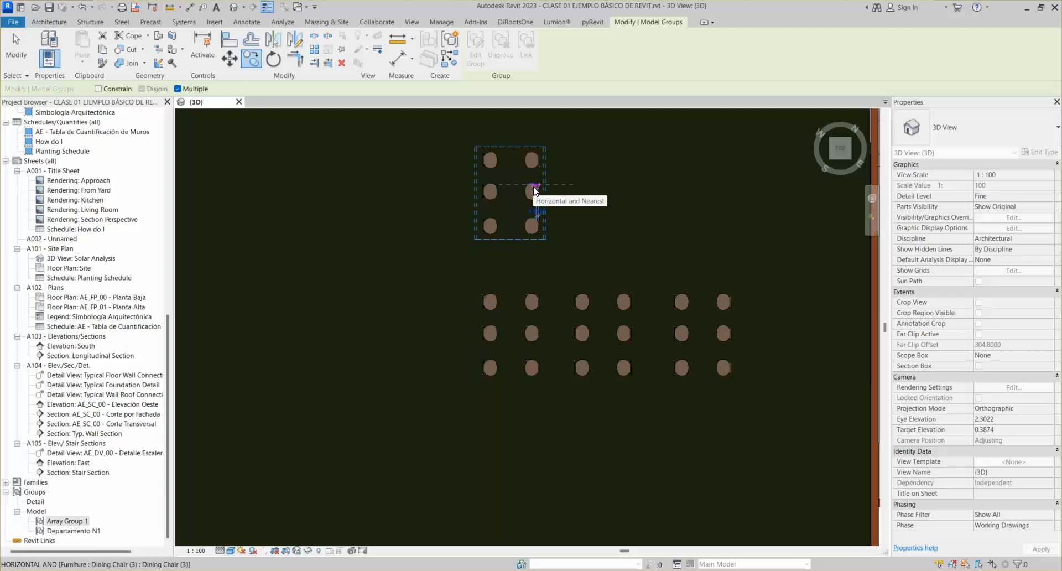
key("Escape")
left_click(533, 192)
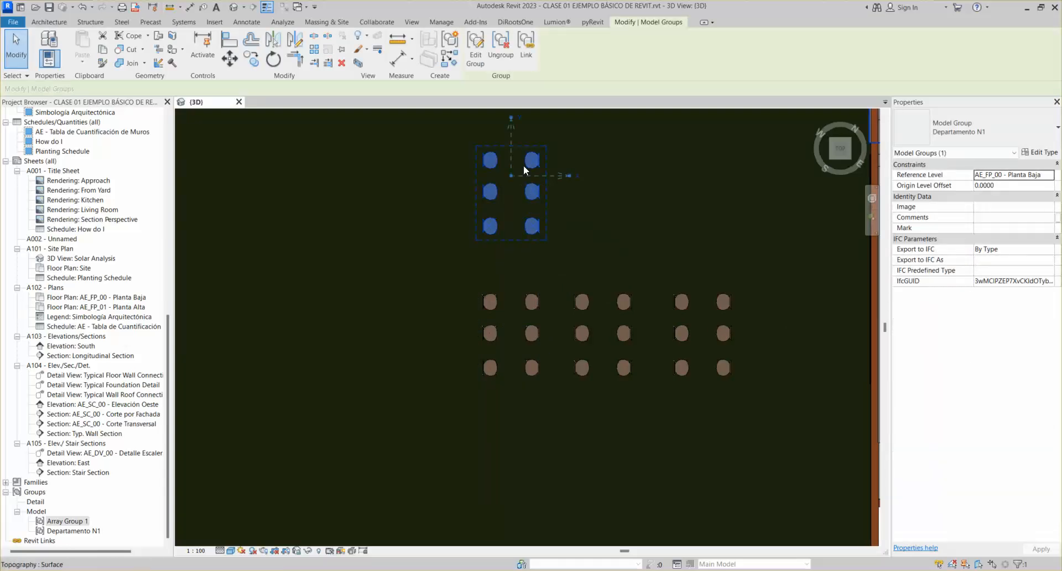
left_click(1039, 152)
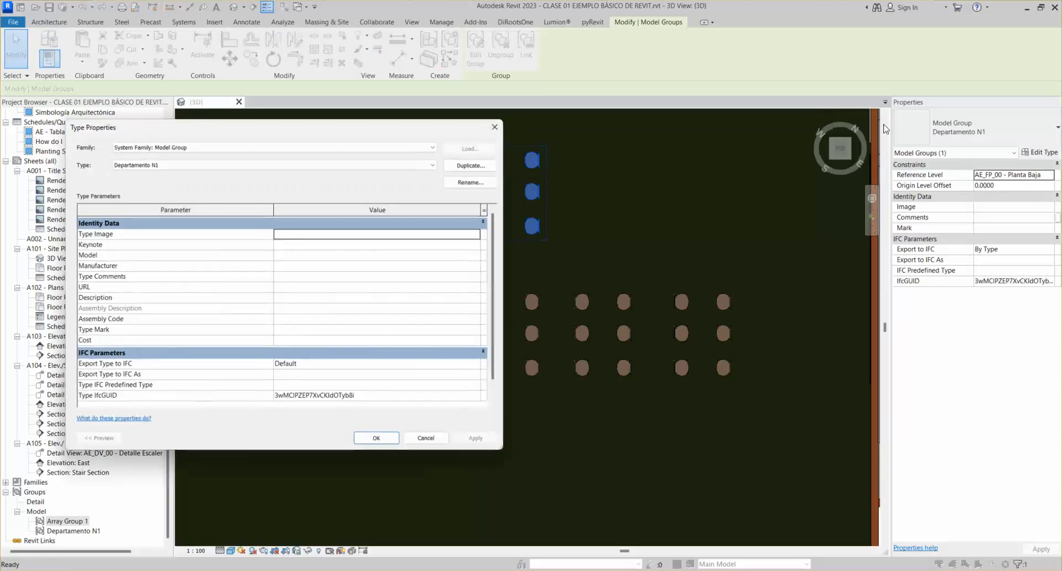
Duplicate the group type as Departamento N1.2, apply it to the top group, and edit it
left_click(494, 127)
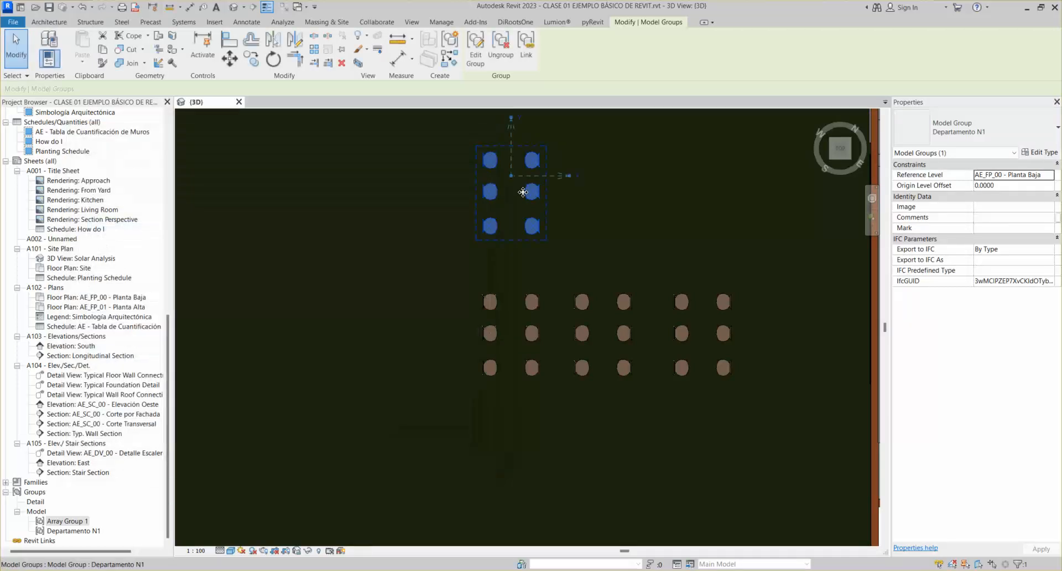
left_click(1038, 152)
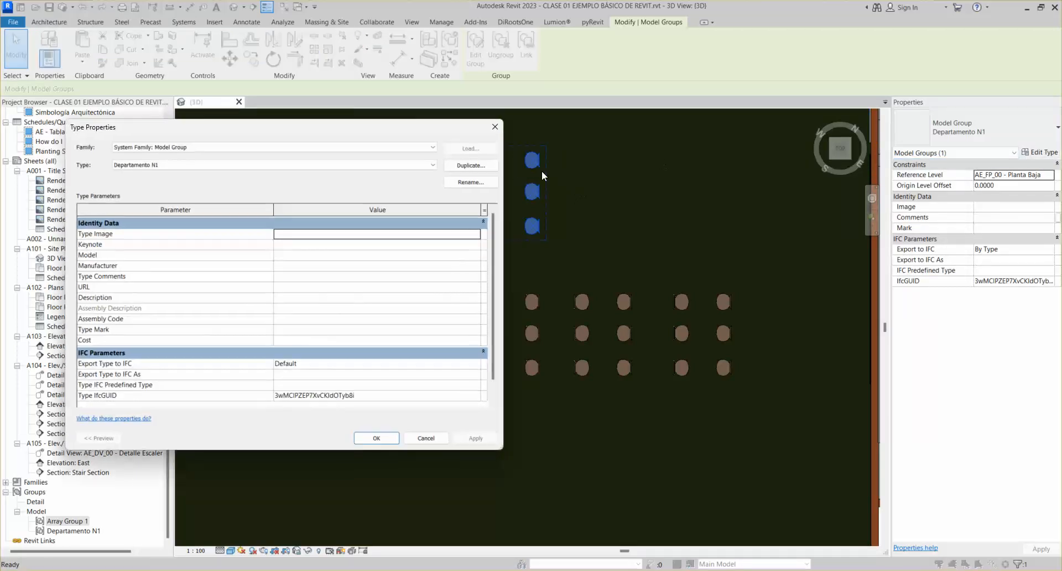
left_click(470, 165)
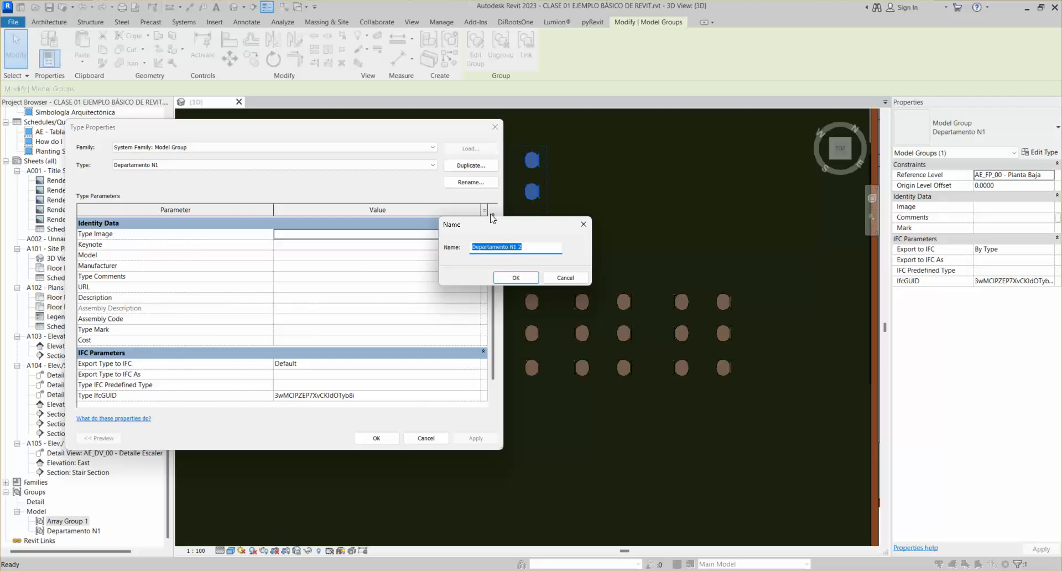
left_click(533, 250)
left_click_drag(521, 247, 516, 248)
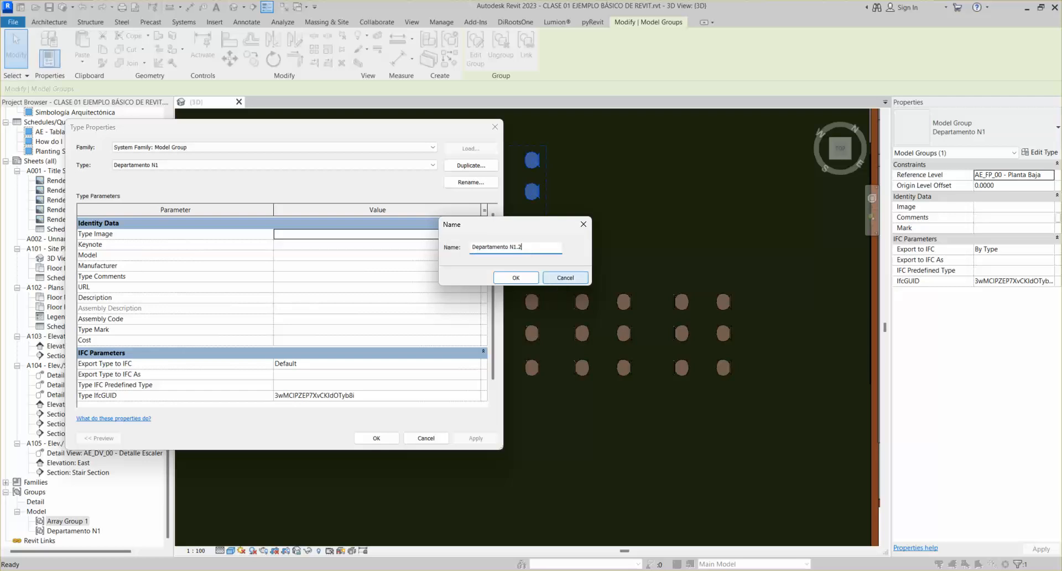
key("Return")
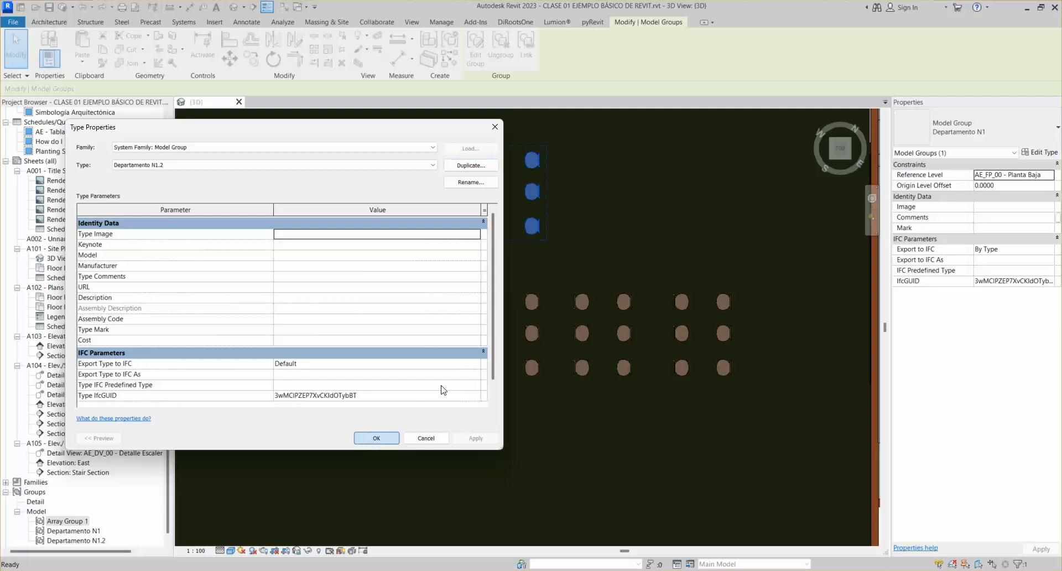
left_click(376, 438)
left_click(474, 50)
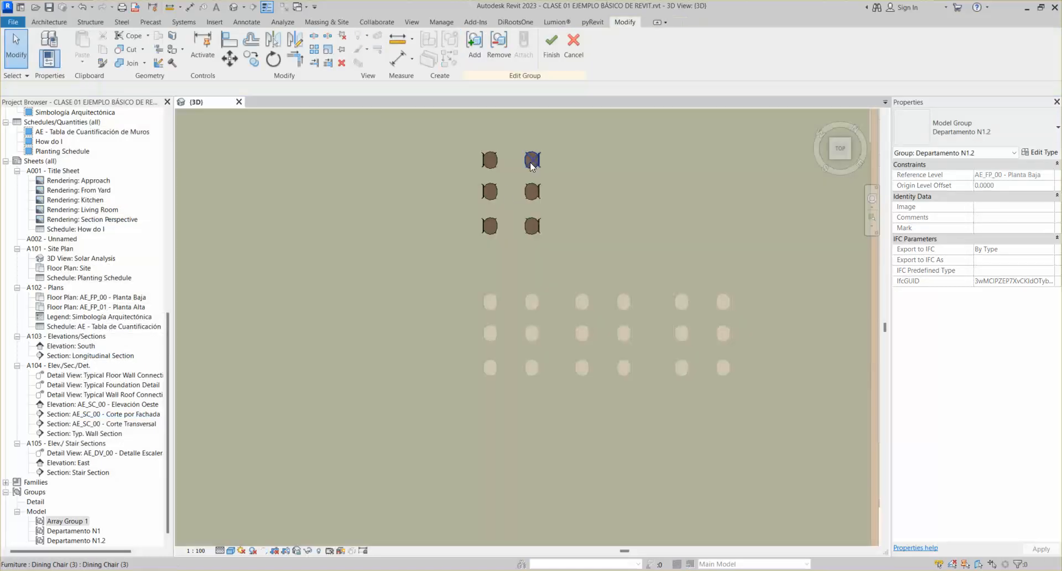
Rotate the top two chairs of Departamento N1.2 and line them up over their columns
left_click(532, 160)
scroll(502, 149, "up", 3)
left_click(481, 180)
key("space")
key("space")
key("space")
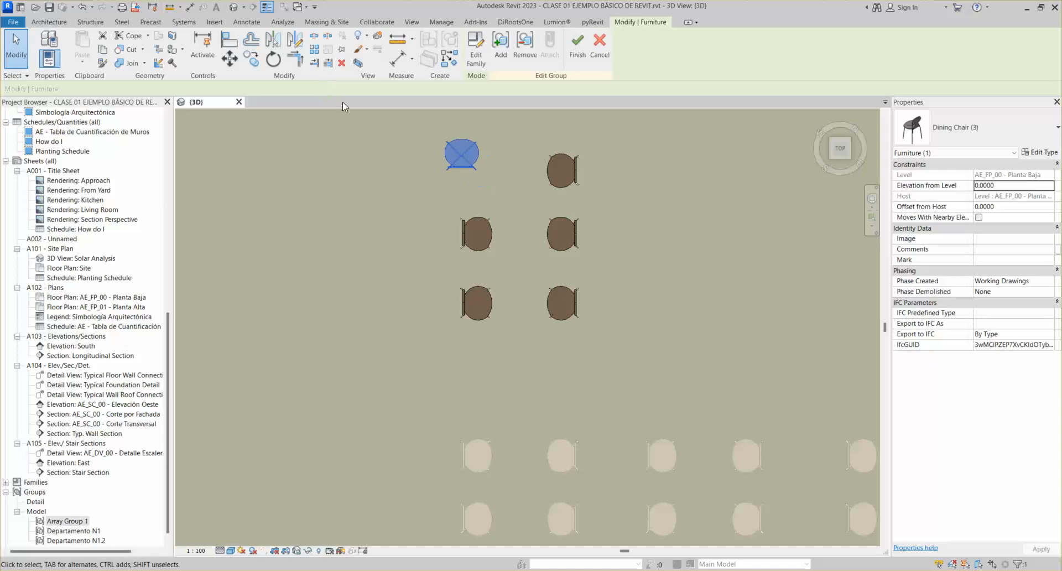
left_click(562, 167)
key("space")
key("space")
left_click(468, 183)
left_click_drag(453, 183, 478, 184)
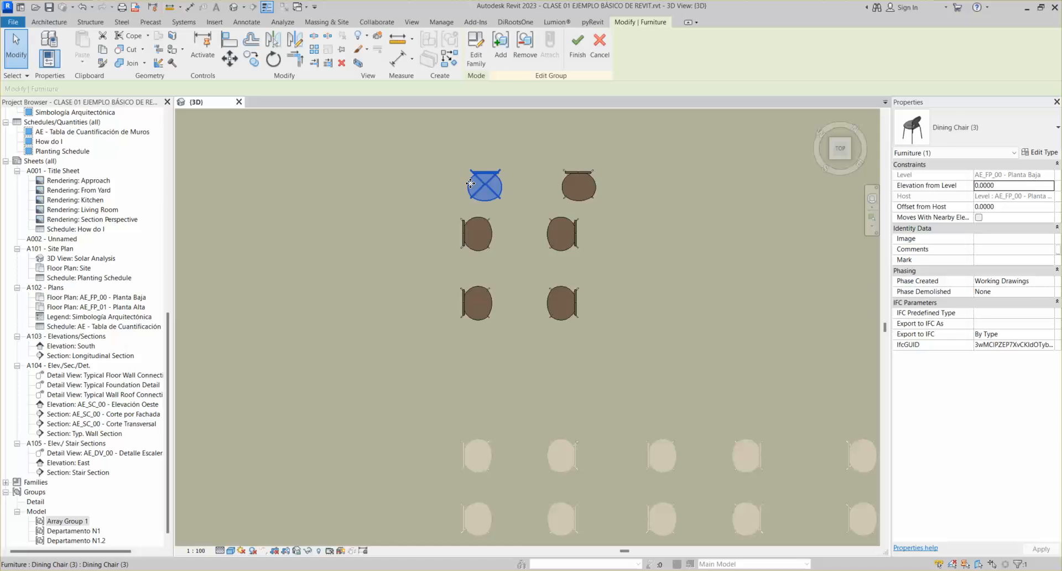
left_click(578, 191)
key("space")
Rotate and nudge the bottom chairs into line with the two columns, then finish editing
key("space")
key("space")
key("space")
left_click_drag(577, 188, 562, 188)
left_click(482, 313)
key("space")
key("space")
key("space")
key("space")
key("space")
left_click(563, 304)
key("space")
key("space")
key("space")
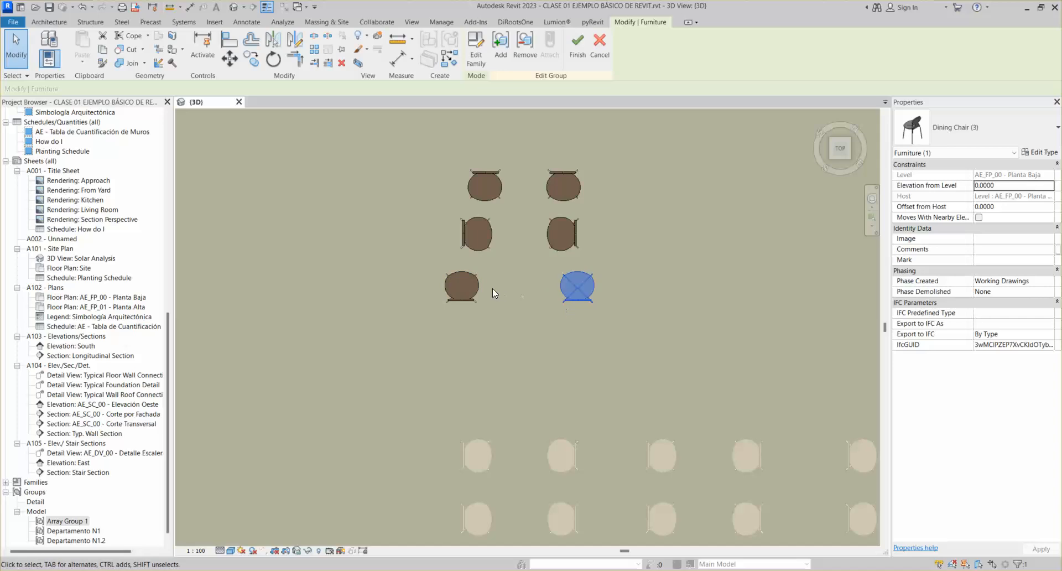
key("Left")
key("Left")
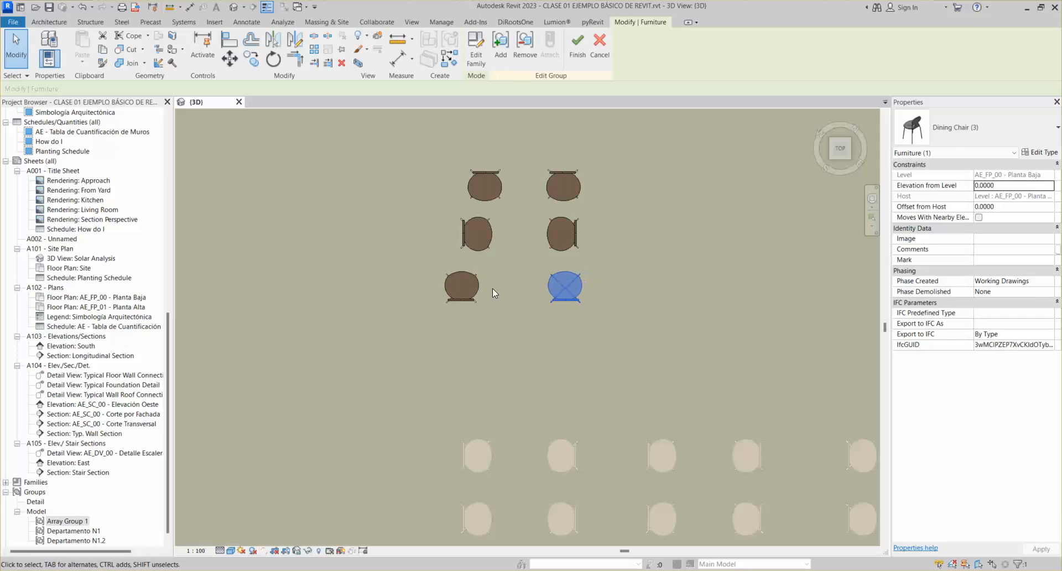
left_click(464, 286)
key("Down")
key("Down")
key("Up")
key("Up")
key("Right")
key("Right")
key("Right")
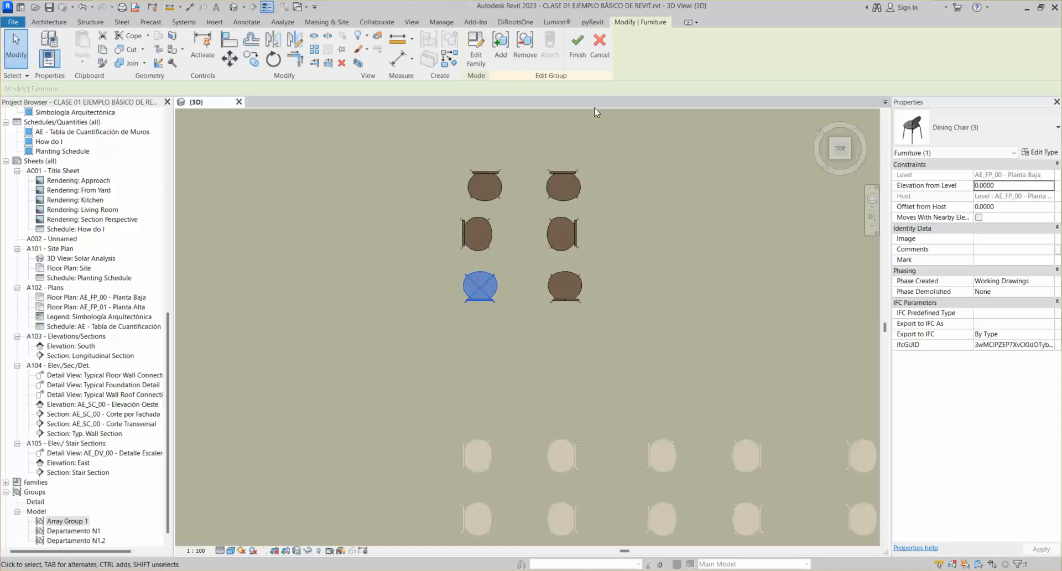
left_click(577, 47)
scroll(608, 181, "down", 3)
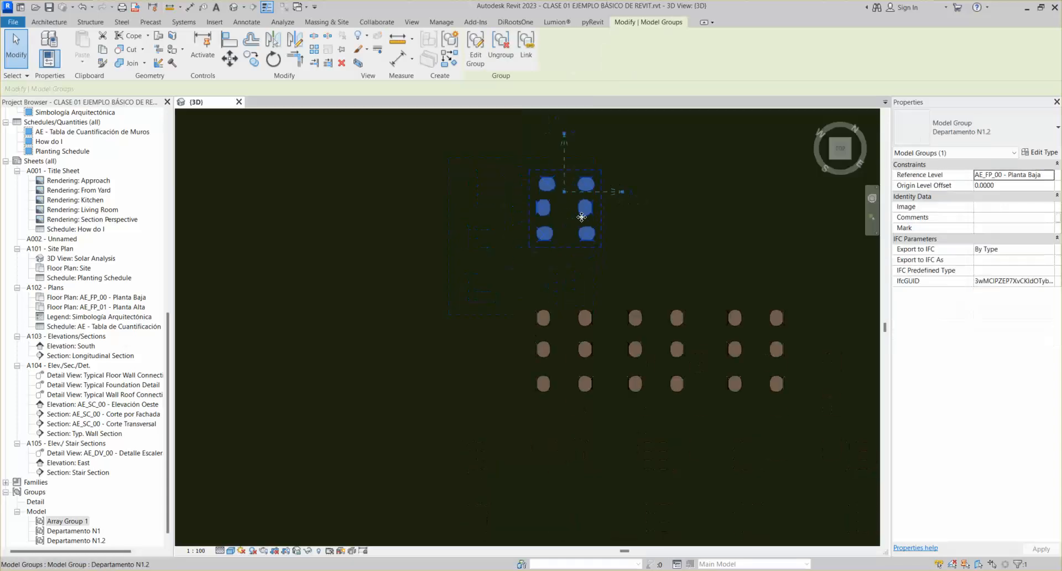
left_click(596, 340)
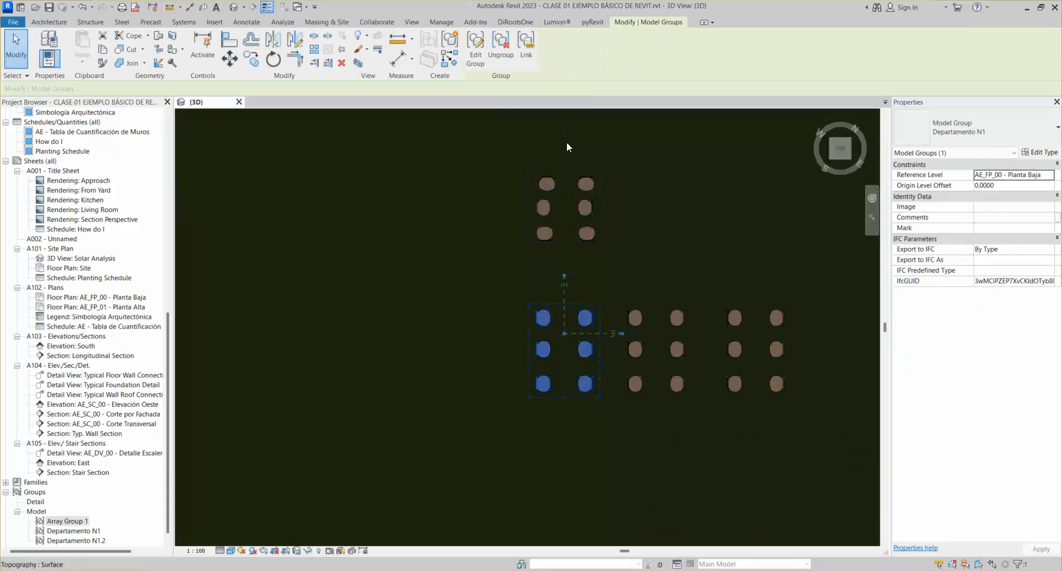
left_click(973, 128)
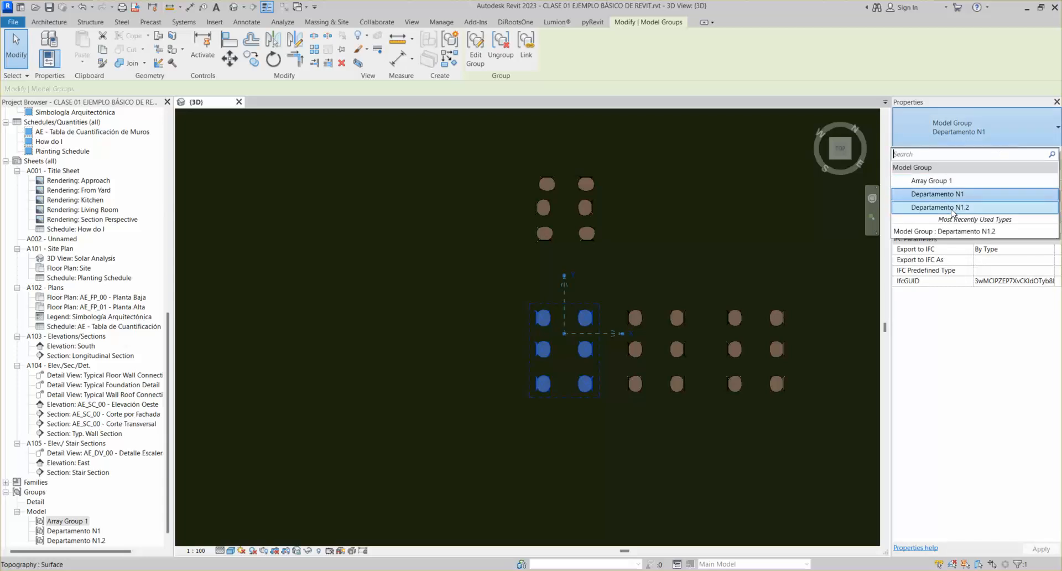
left_click(953, 208)
left_click(967, 129)
left_click(960, 211)
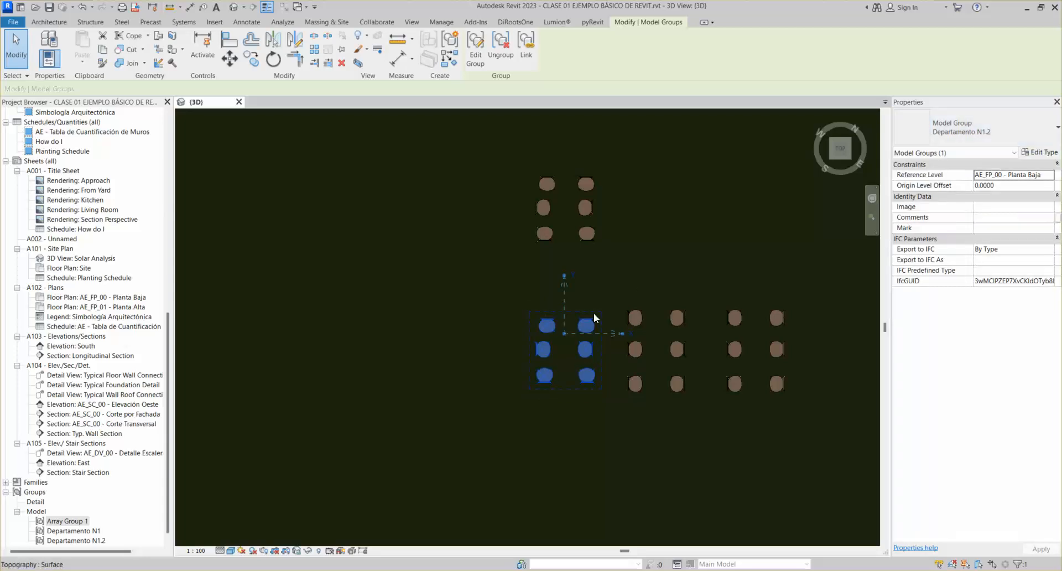
left_click(968, 129)
left_click(950, 194)
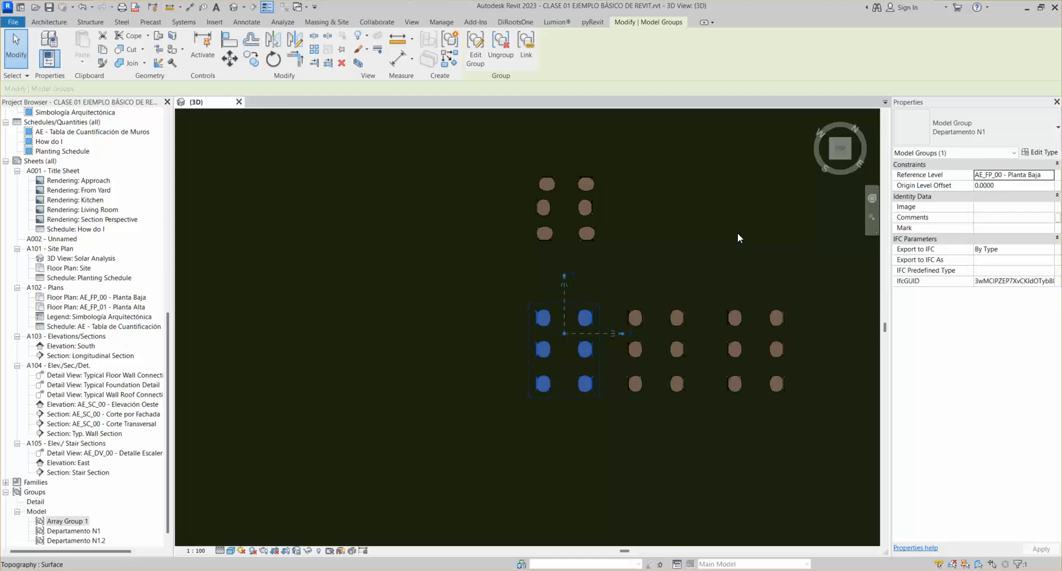
left_click(1016, 132)
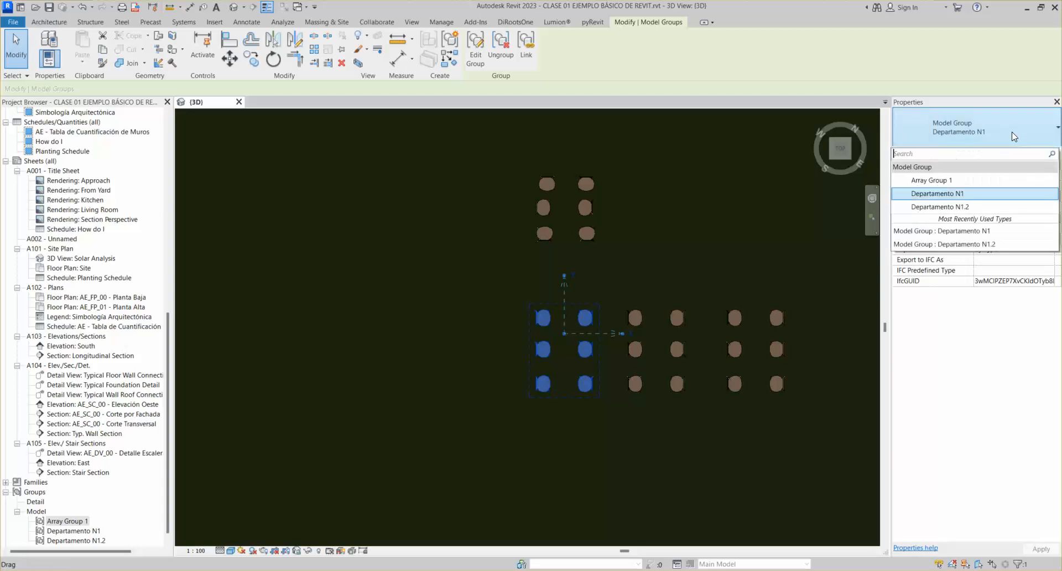
left_click(967, 209)
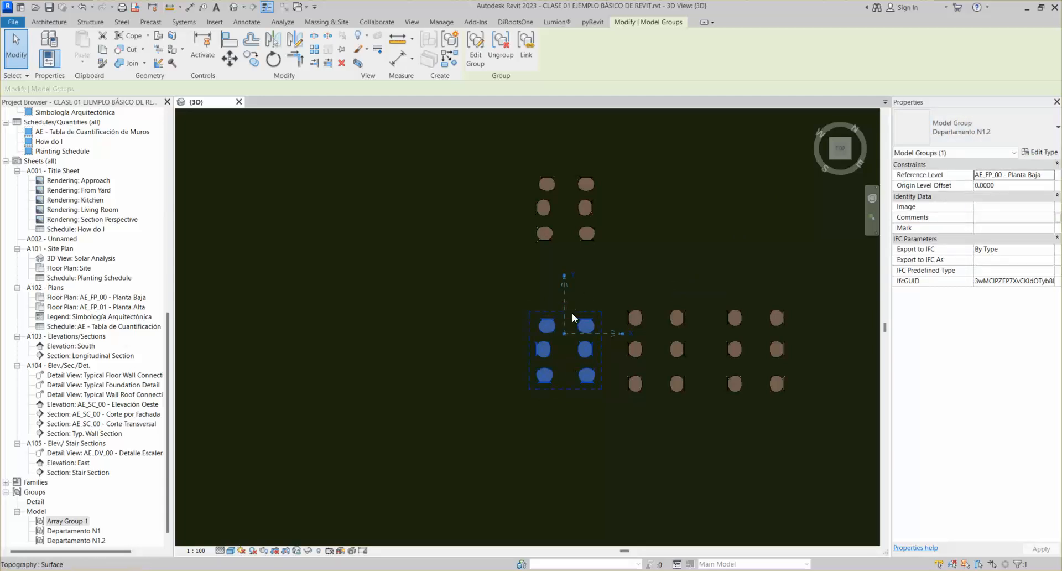
left_click(925, 136)
left_click(952, 192)
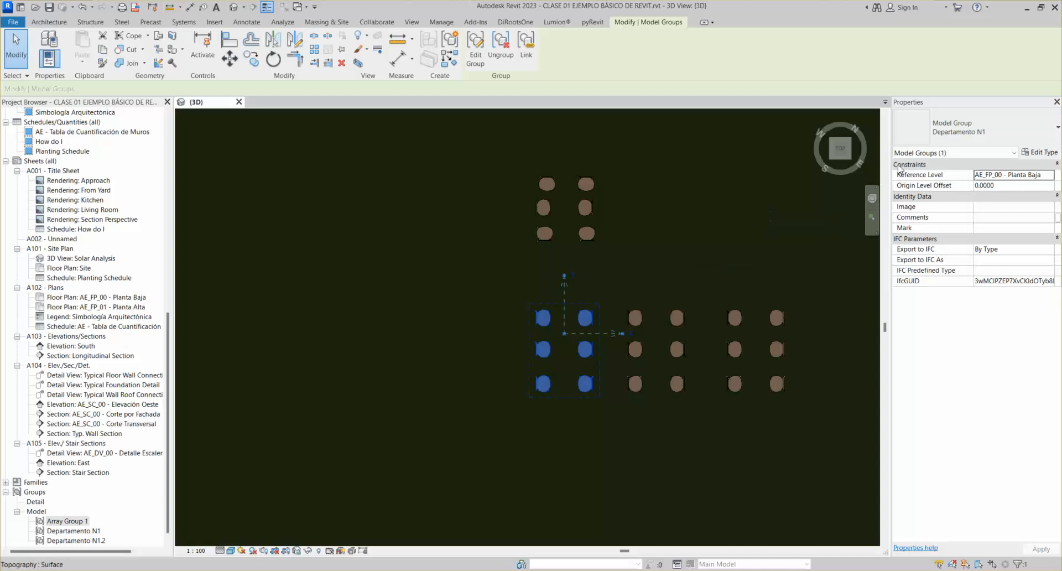
Remove the right-hand chair from the Departamento N1 group and finish editing
left_click(830, 159)
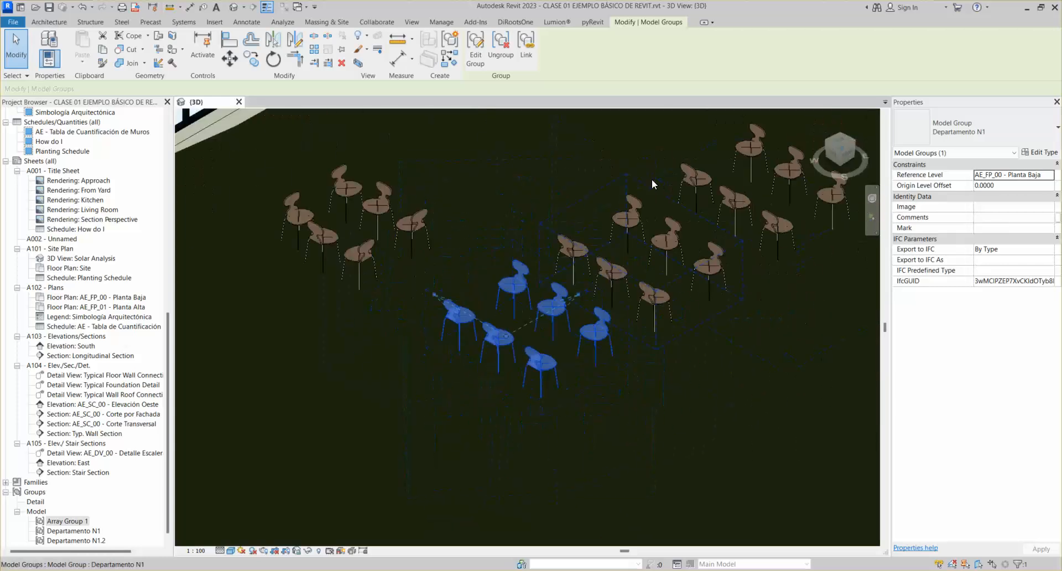
scroll(503, 305, "up", 4)
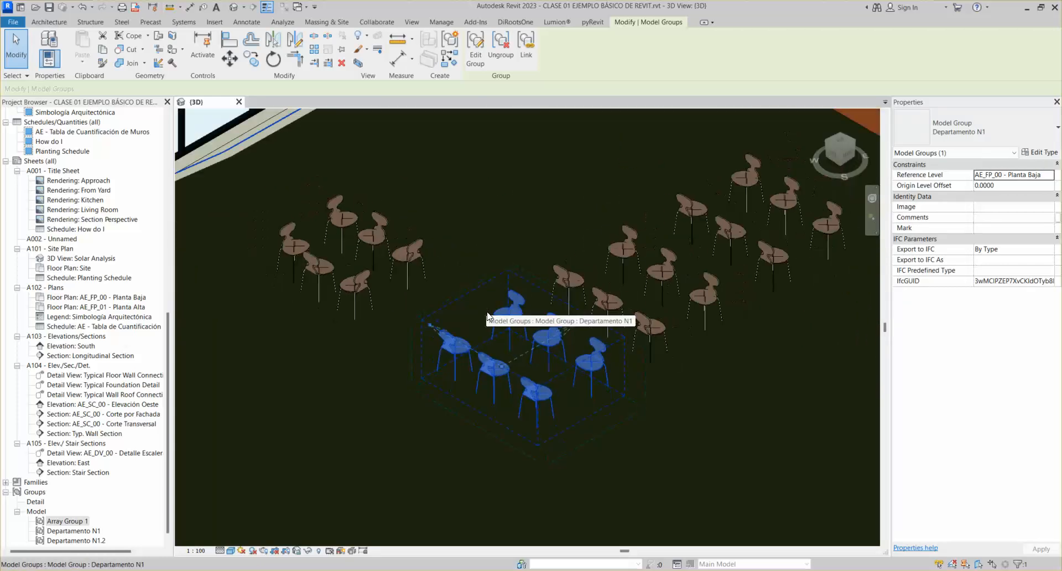
key("Escape")
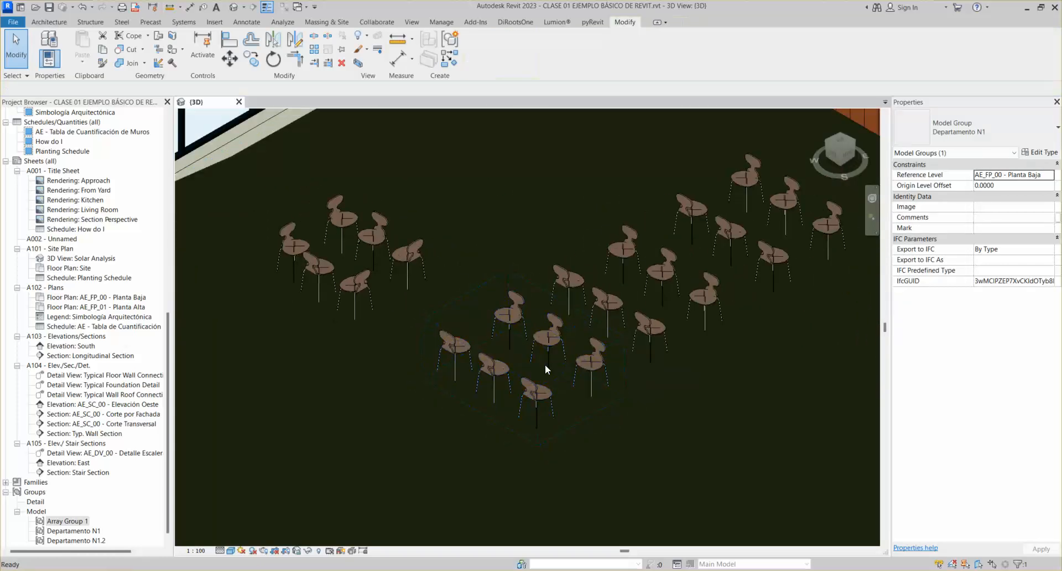
left_click(553, 338)
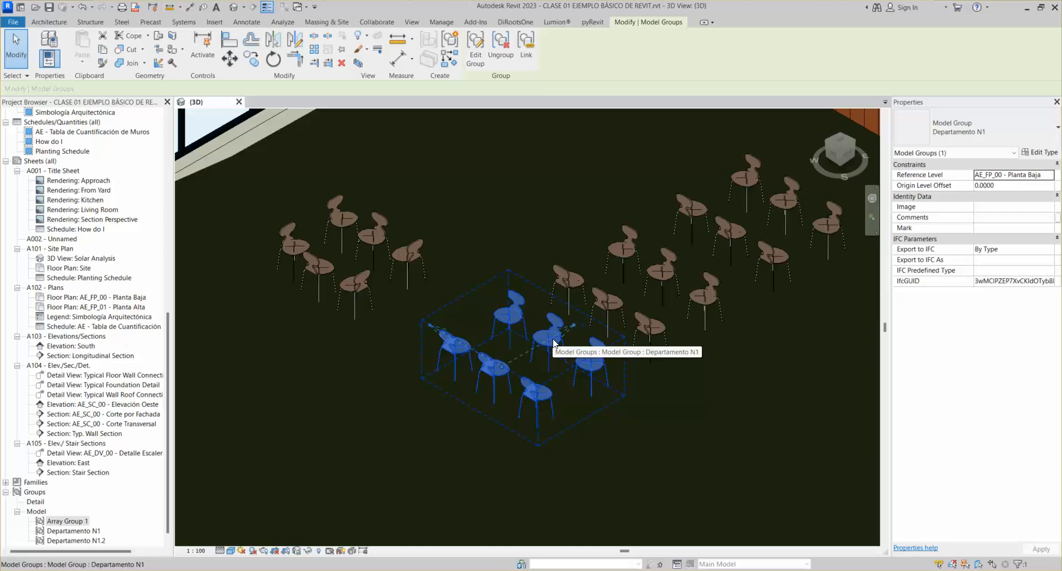
double_click(553, 340)
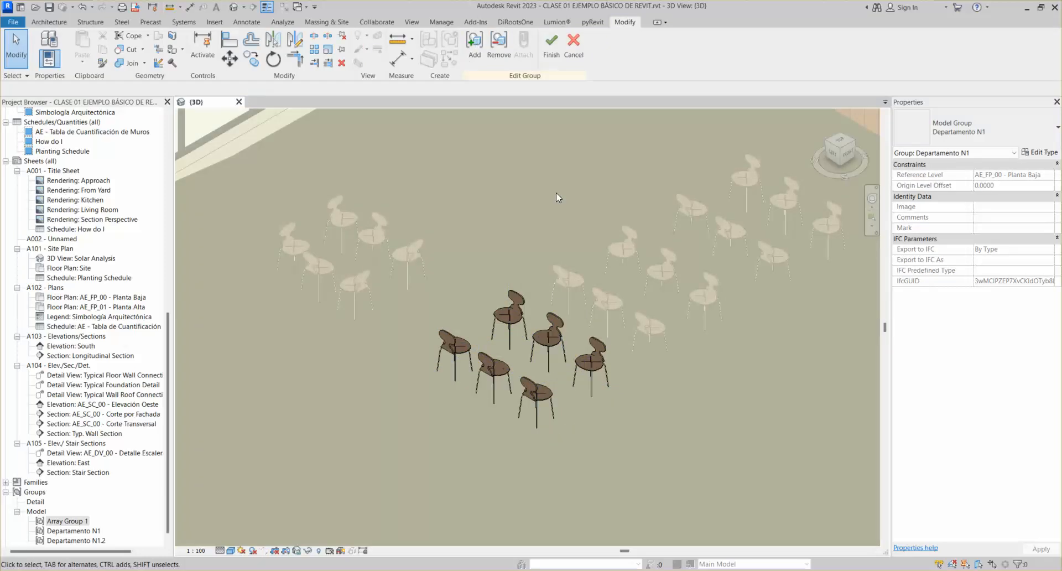
left_click(498, 55)
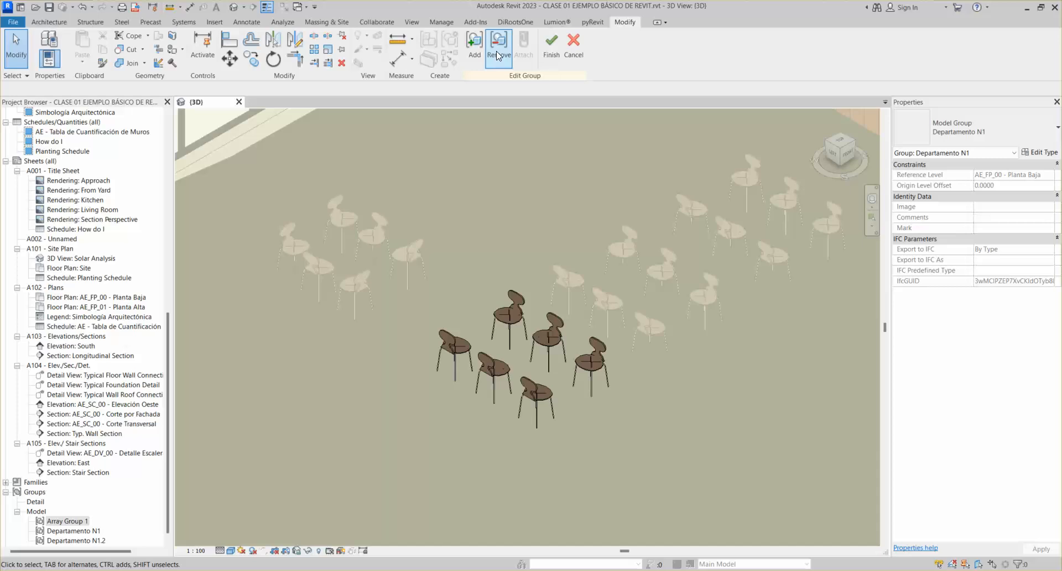
left_click(498, 52)
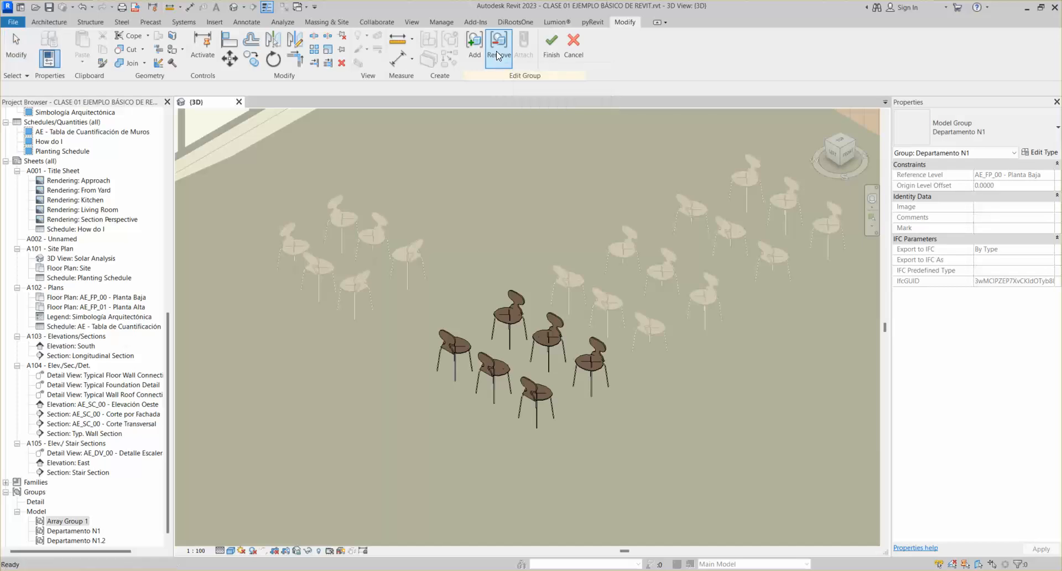
left_click(588, 369)
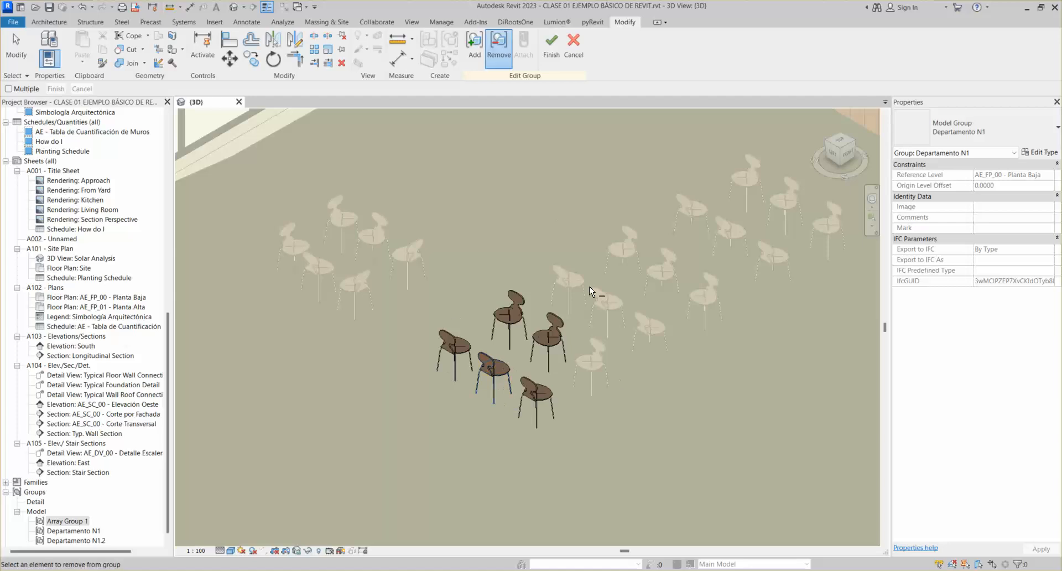
left_click(552, 53)
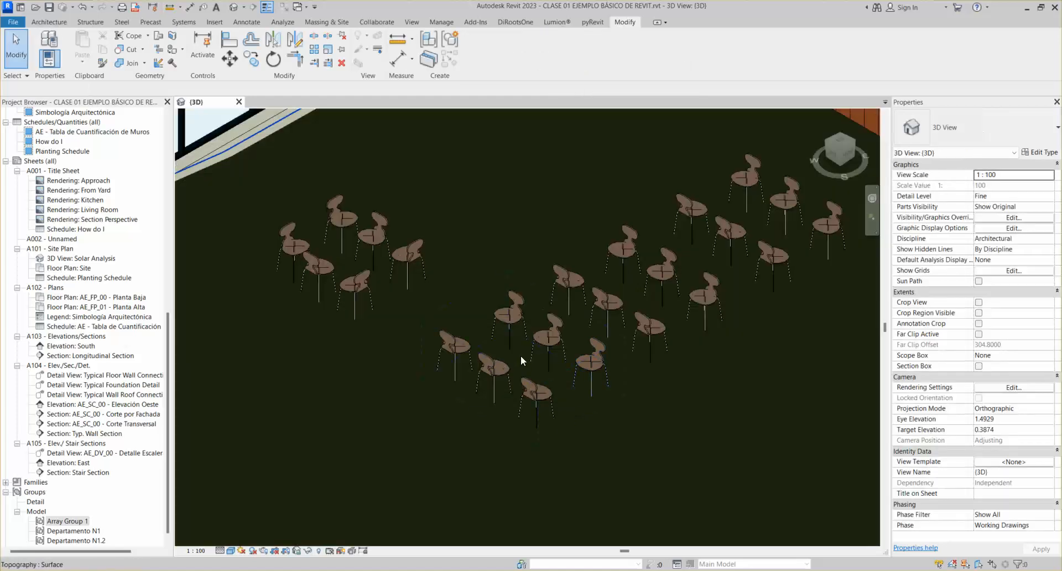
Select the three Departamento N1 chair groups and nudge them with the arrow keys
left_click(527, 327)
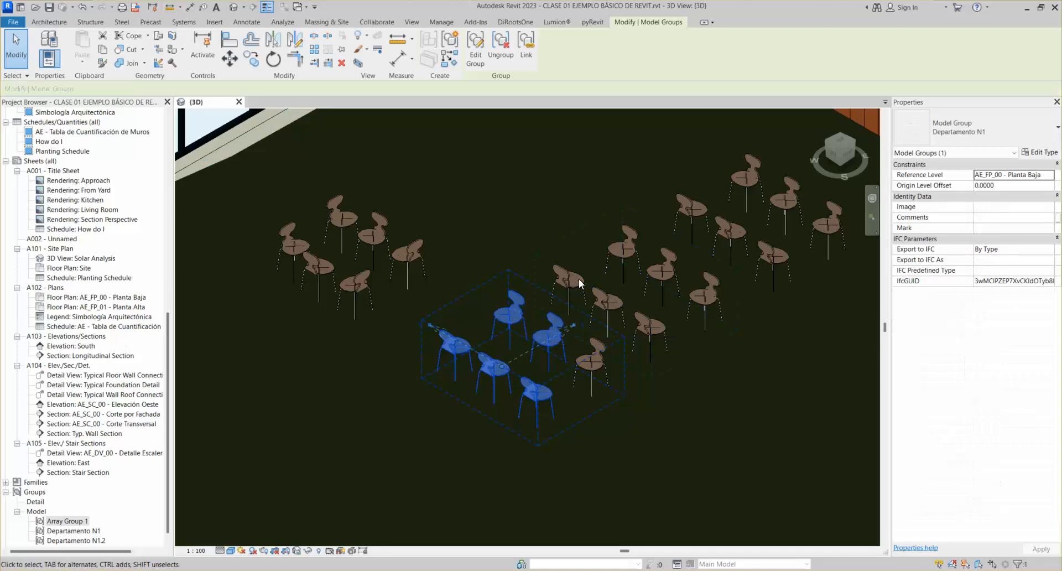
left_click(629, 246, "ctrl")
left_click(690, 204, "ctrl")
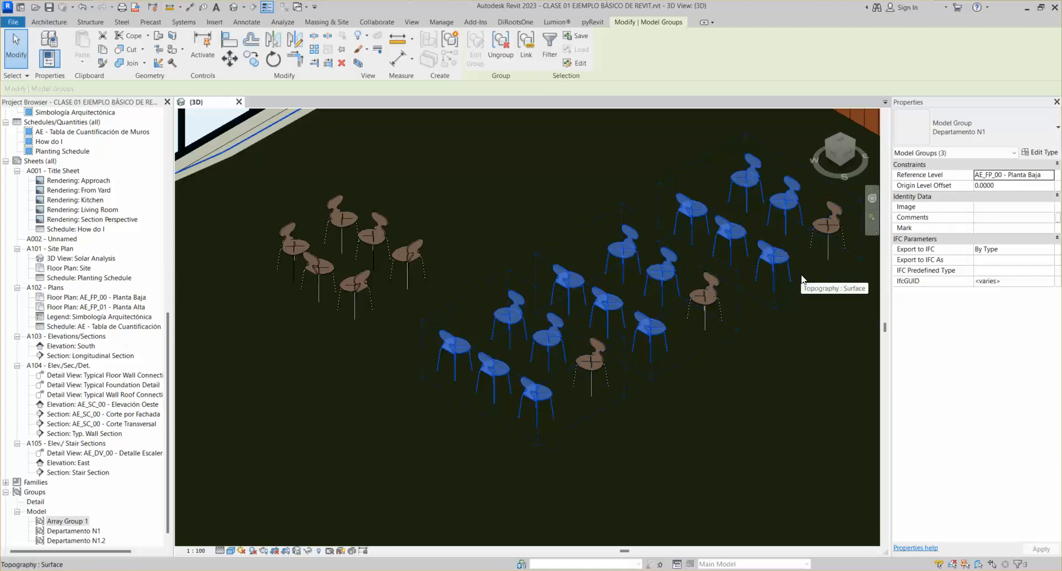
middle_click_drag(715, 316, 635, 330)
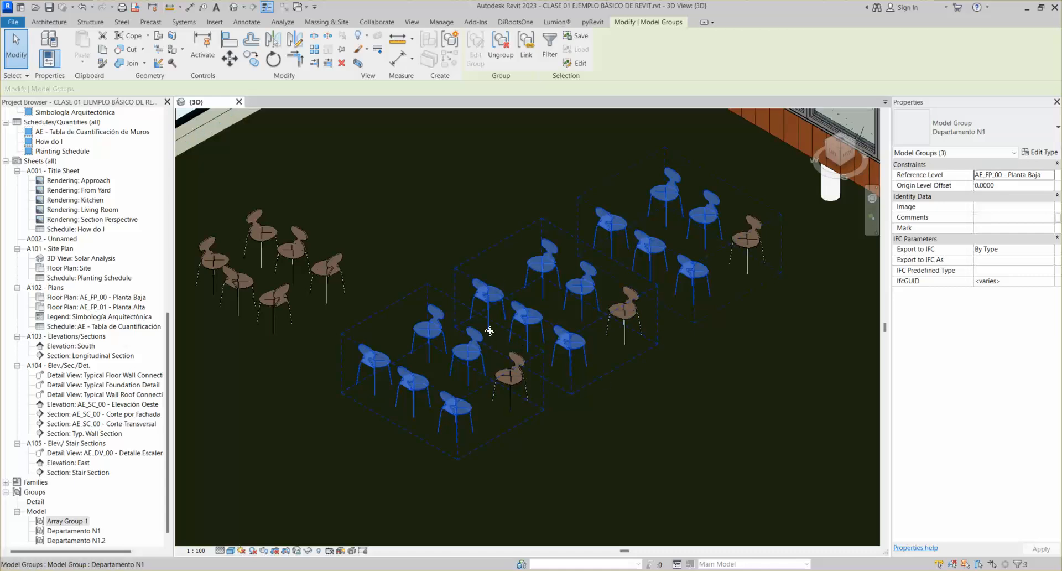
key("Left")
key("Up")
key("Right")
key("Down")
scroll(622, 335, "down", 1)
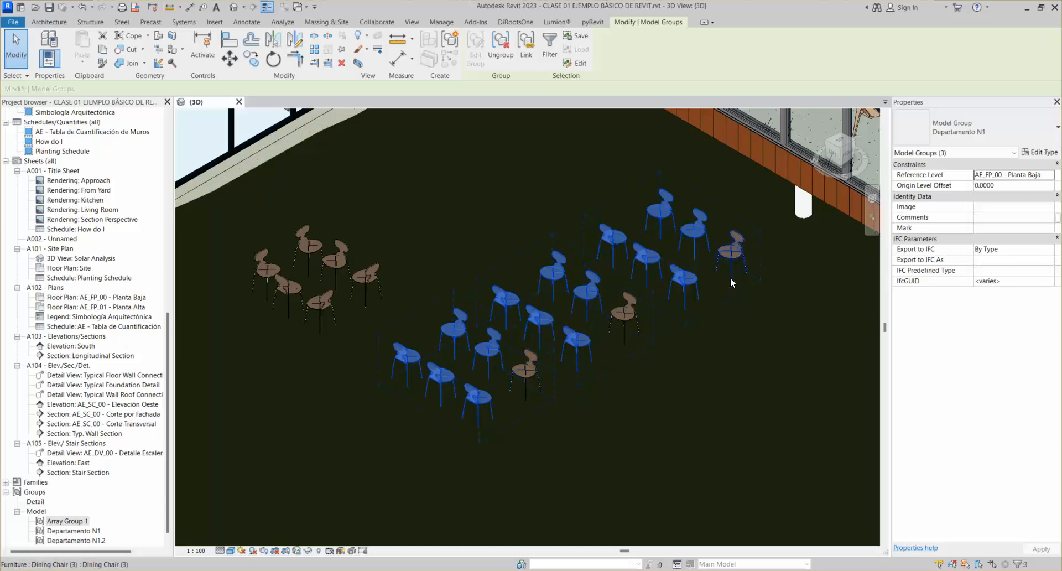
Delete the loose chair beside the upper-right group and select that group
left_click(732, 257)
key("Delete")
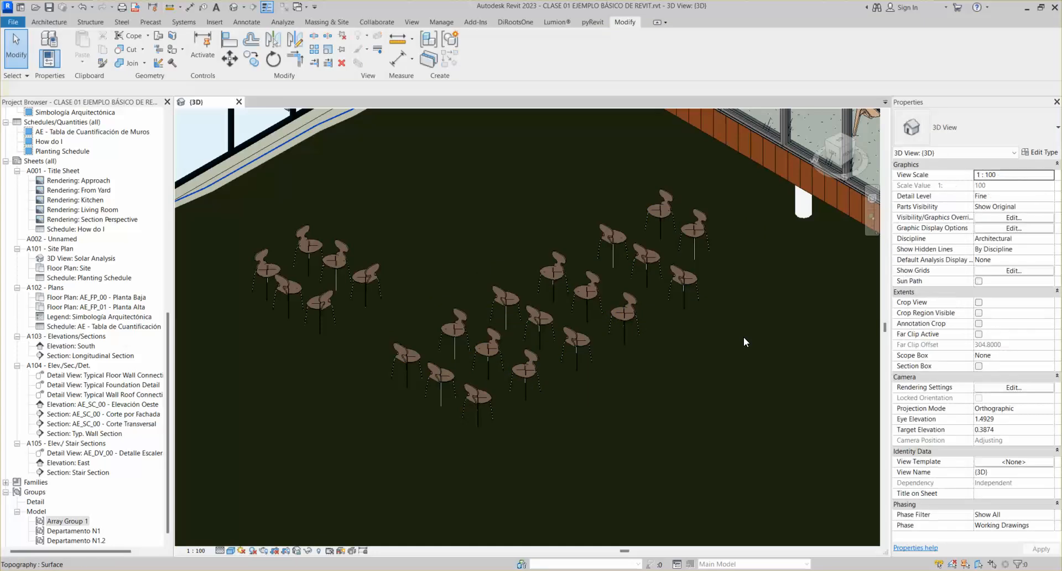
left_click(699, 237)
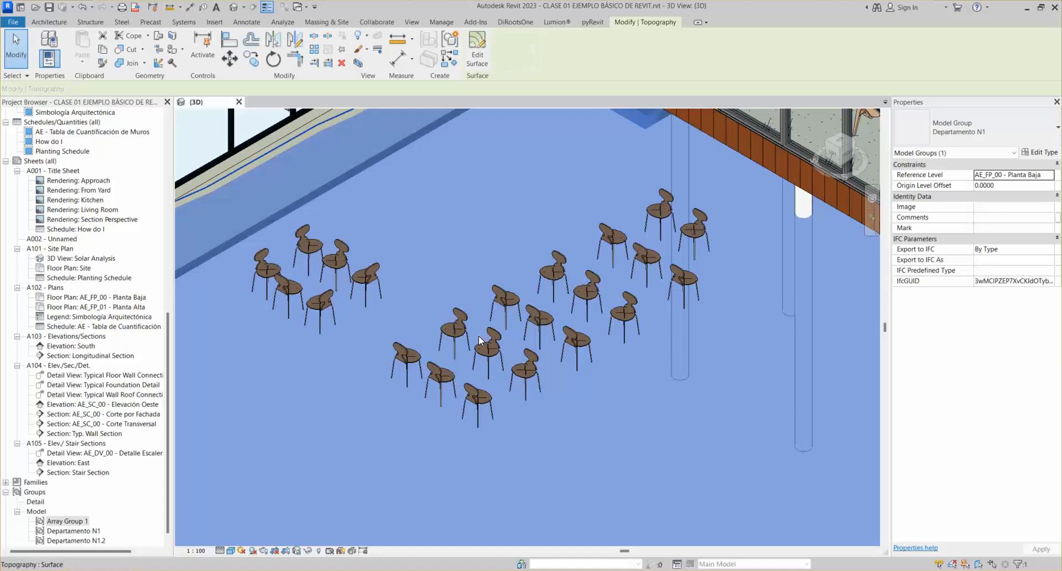
Edit the Departamento N1 group, add the loose chair to it, and finish editing
left_click(480, 338)
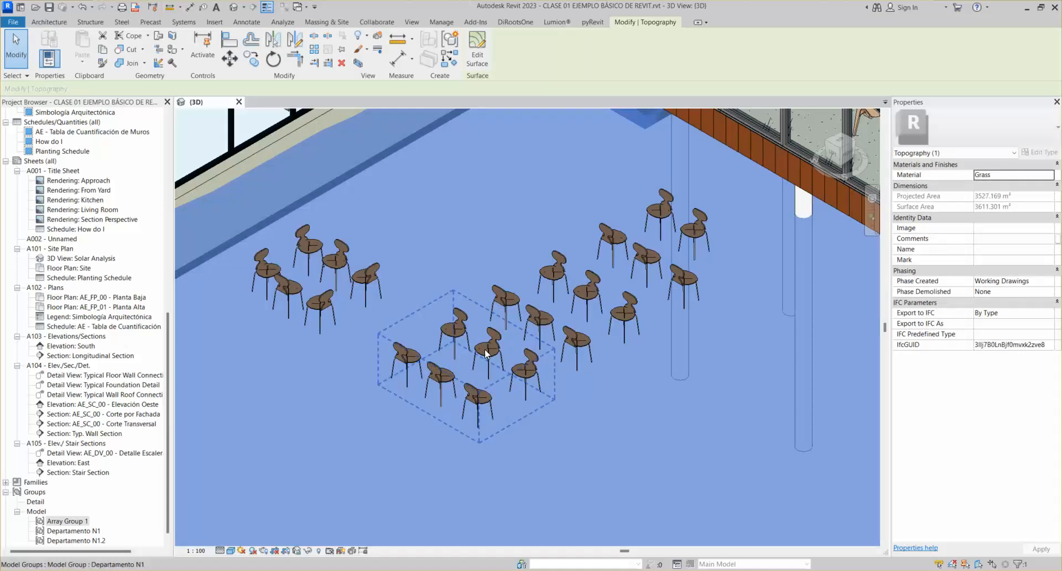
left_click(484, 348)
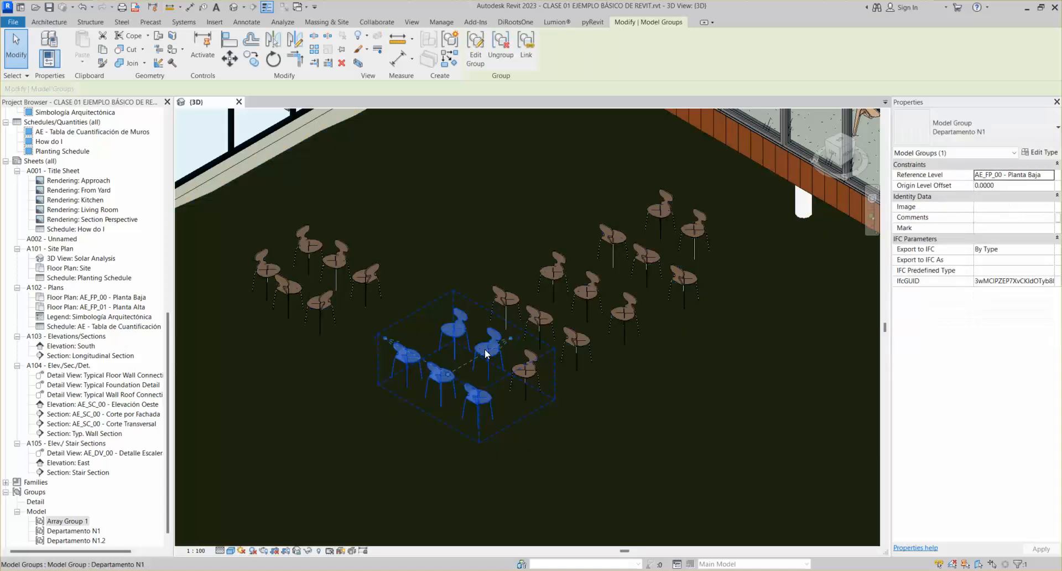
left_click(474, 55)
left_click(473, 54)
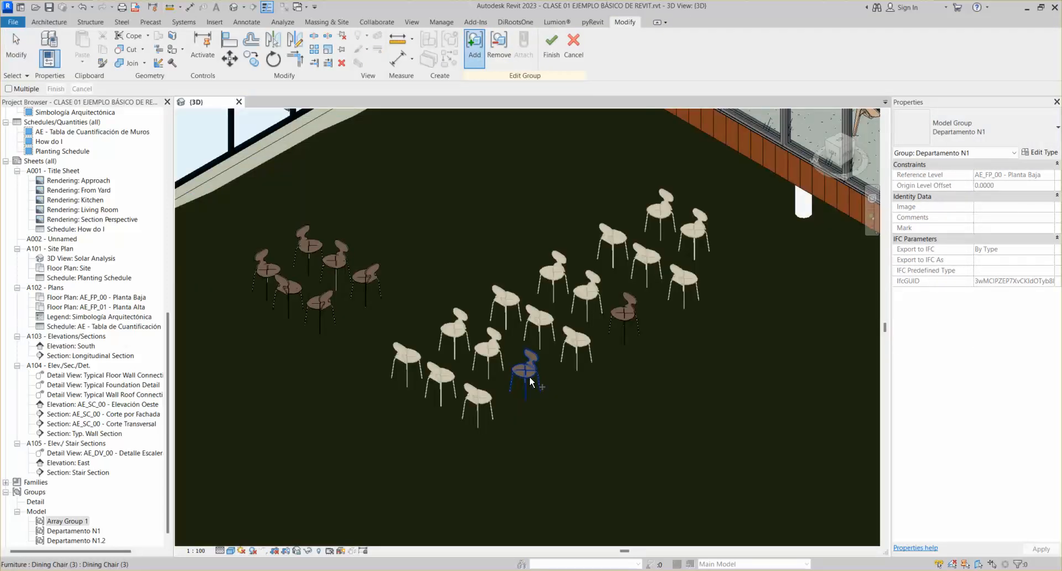
left_click(529, 376)
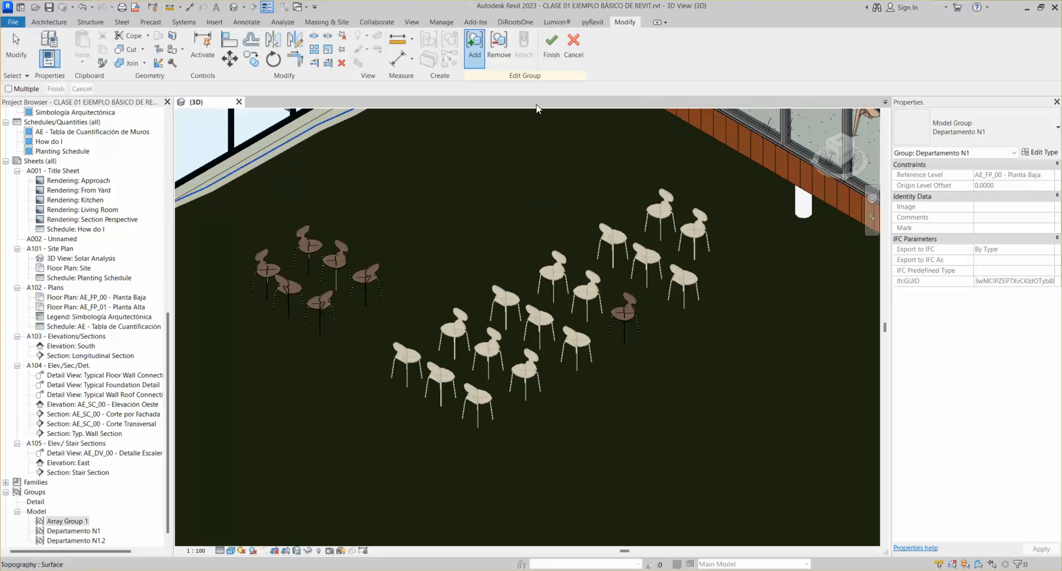
left_click(547, 51)
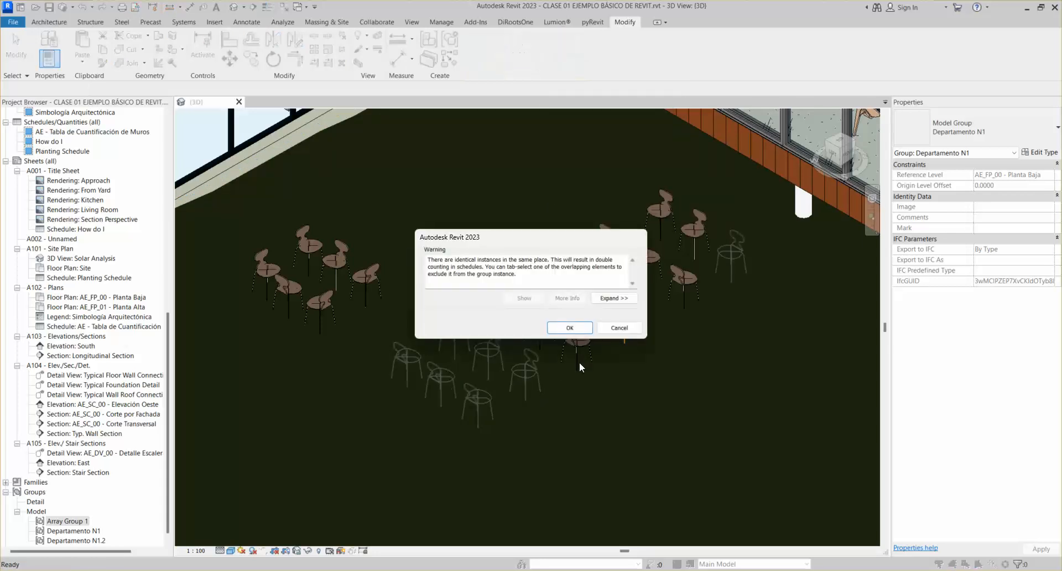
Move the identical-instances warning aside, accept it, and select the lower-left chair group
left_click_drag(569, 237, 439, 206)
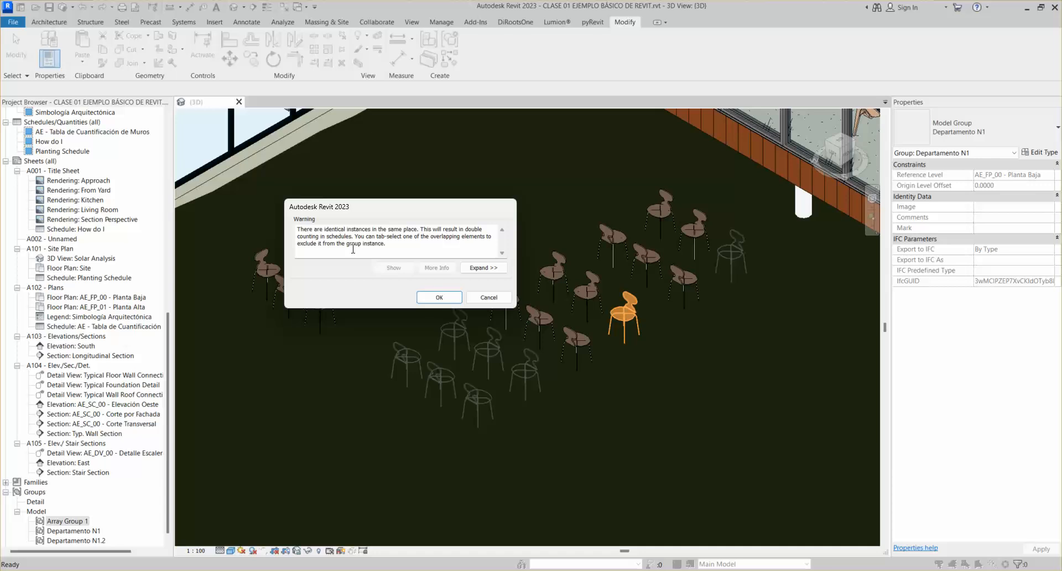
left_click(437, 297)
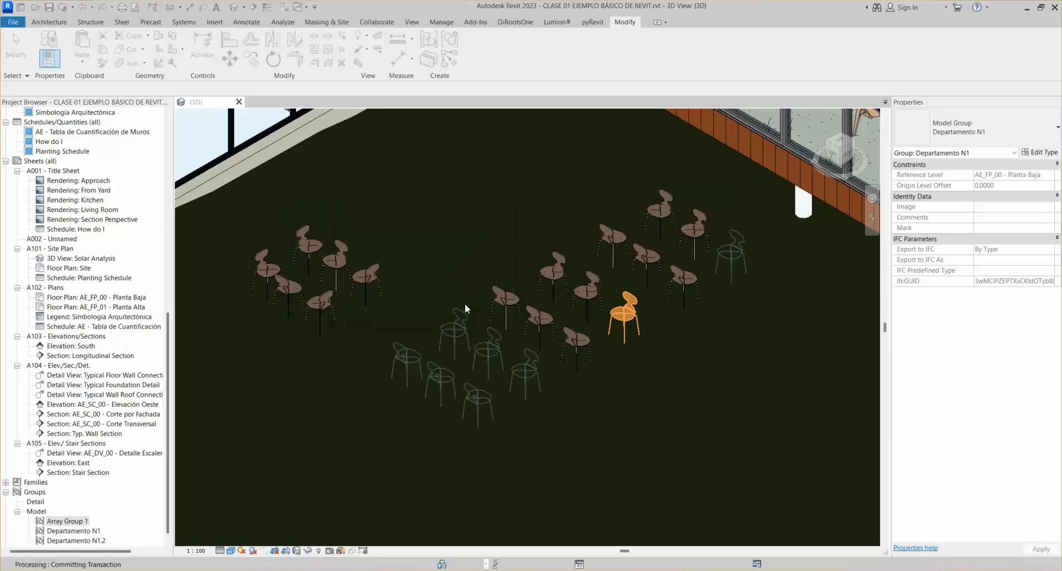
left_click(639, 329)
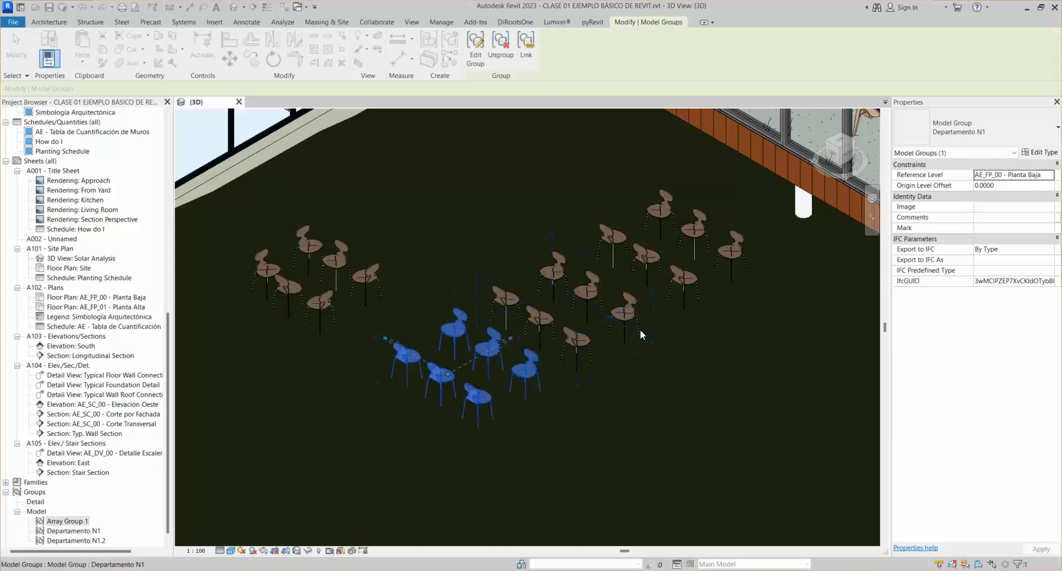
left_click(559, 271)
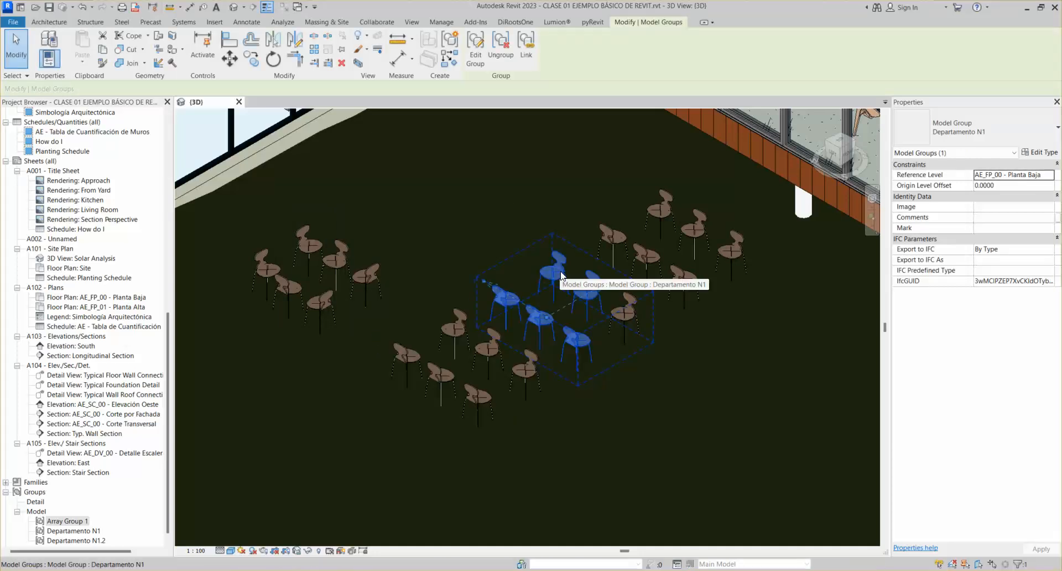
key("h")
key("h")
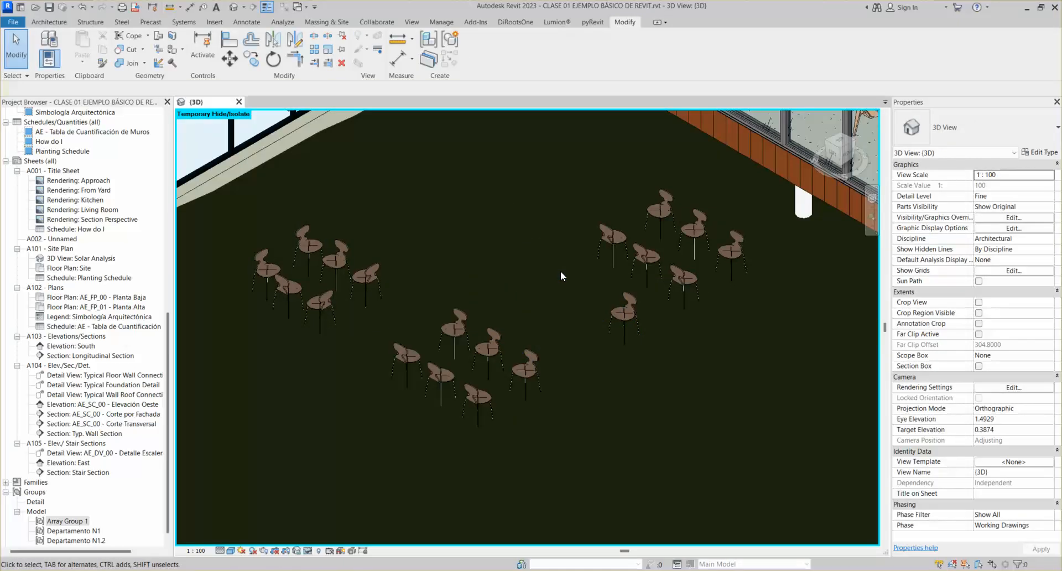
left_click(621, 321)
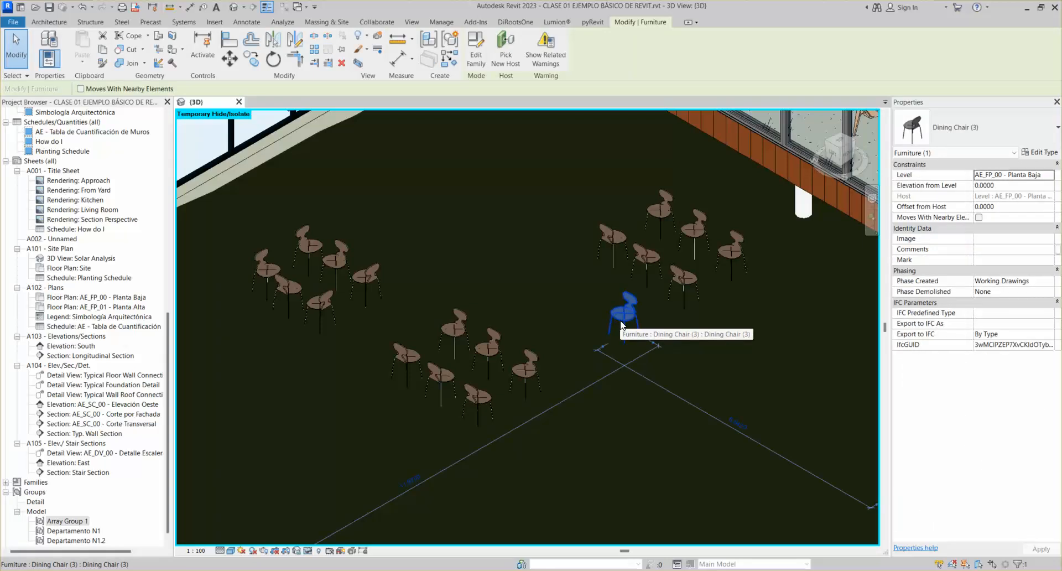
key("h")
key("h")
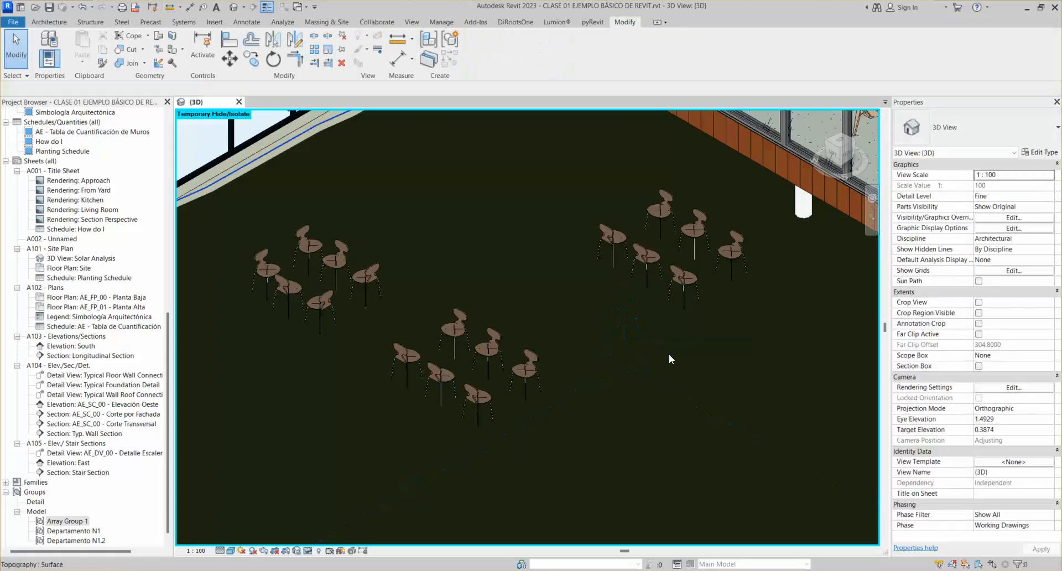
left_click(307, 550)
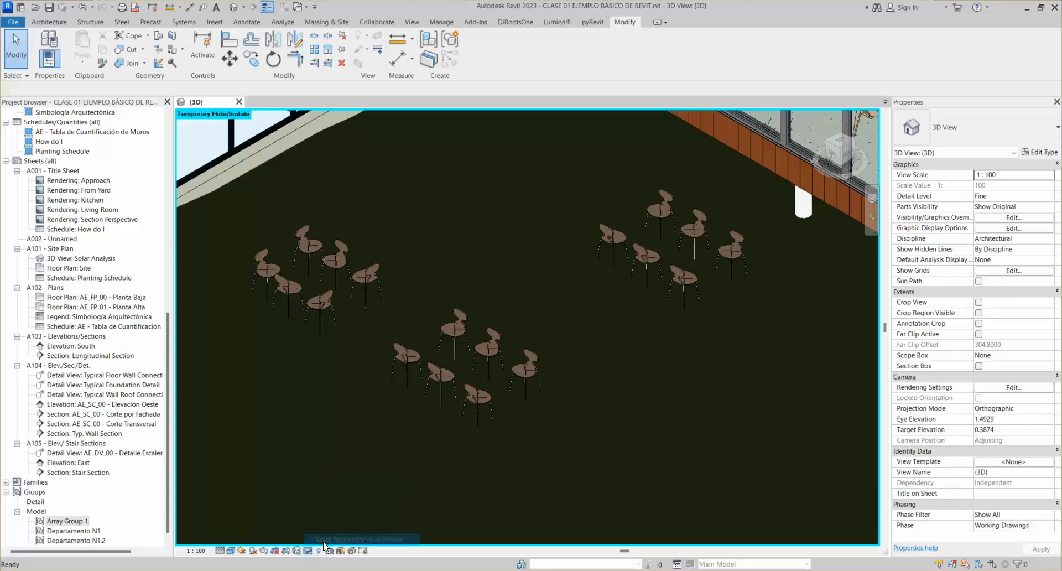
left_click(358, 539)
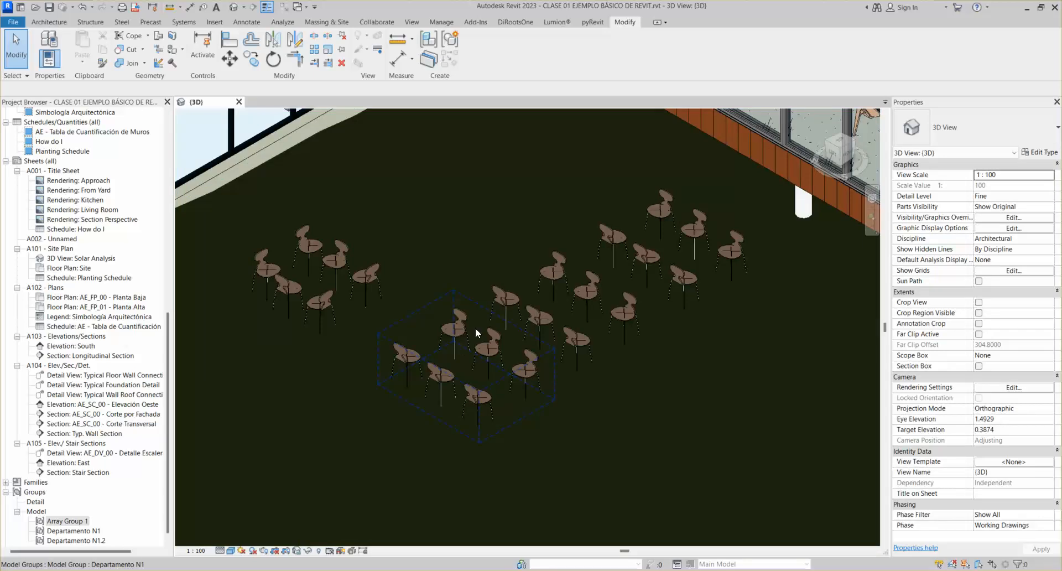
left_click(596, 287)
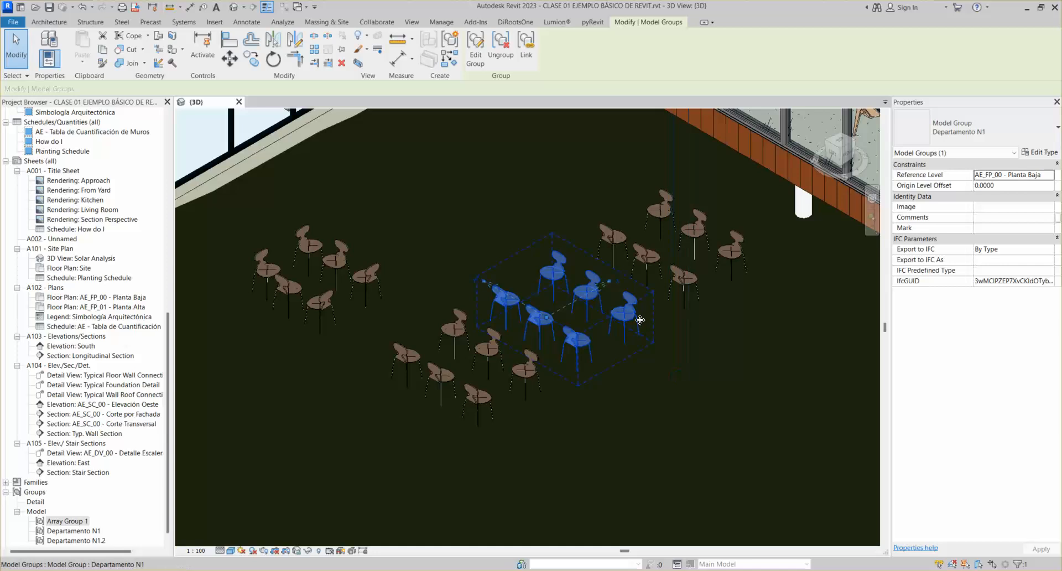
Open the Departamento N1 chair group for editing, then finish without changes
left_click(523, 376)
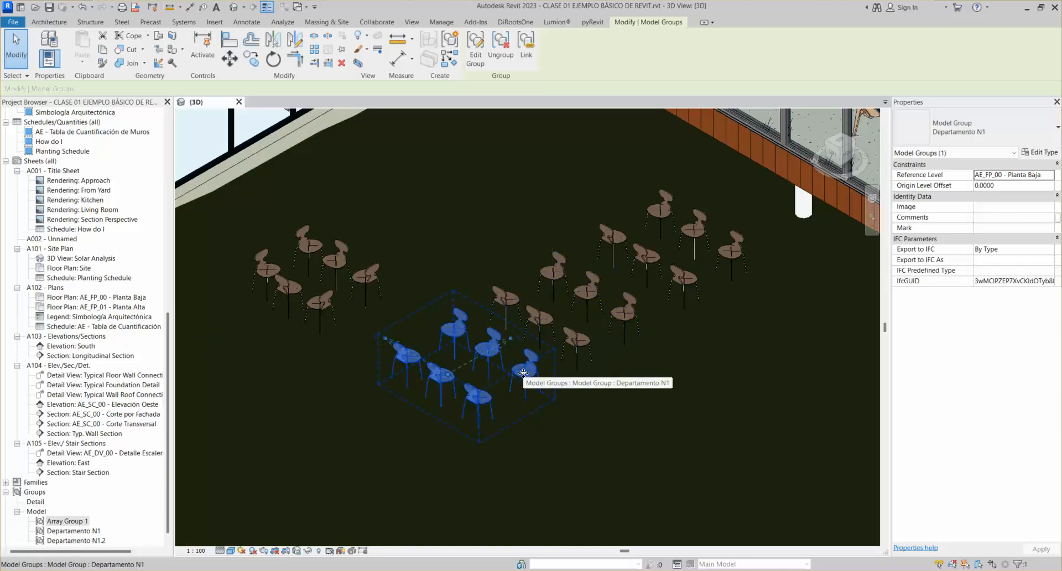
double_click(523, 373)
left_click(524, 378)
key("Escape")
left_click(578, 45)
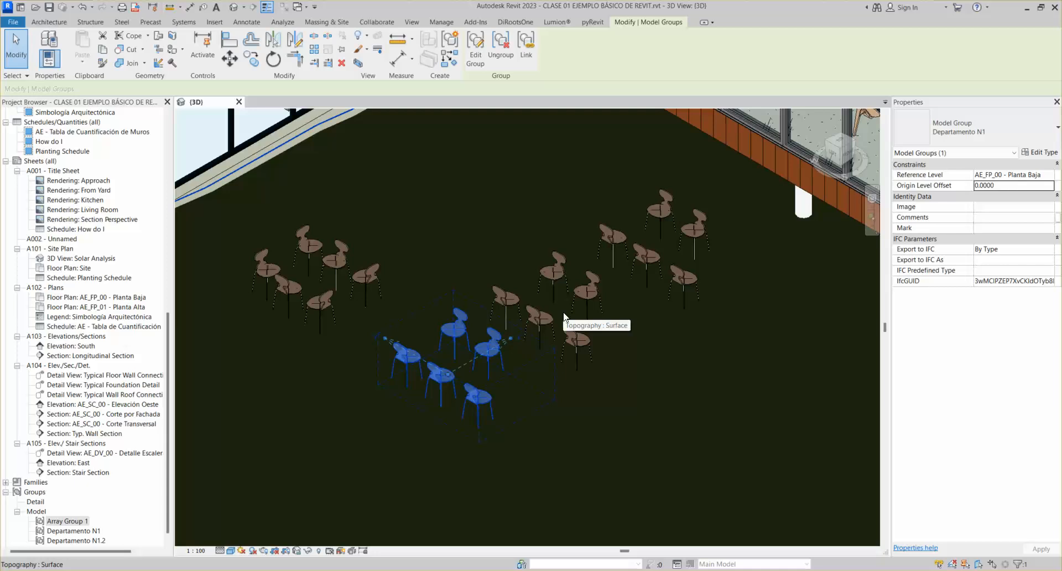
Select four chair groups, starting with Departamento N1.2
left_click(373, 279)
middle_click_drag(331, 273, 383, 260)
scroll(448, 250, "down", 2)
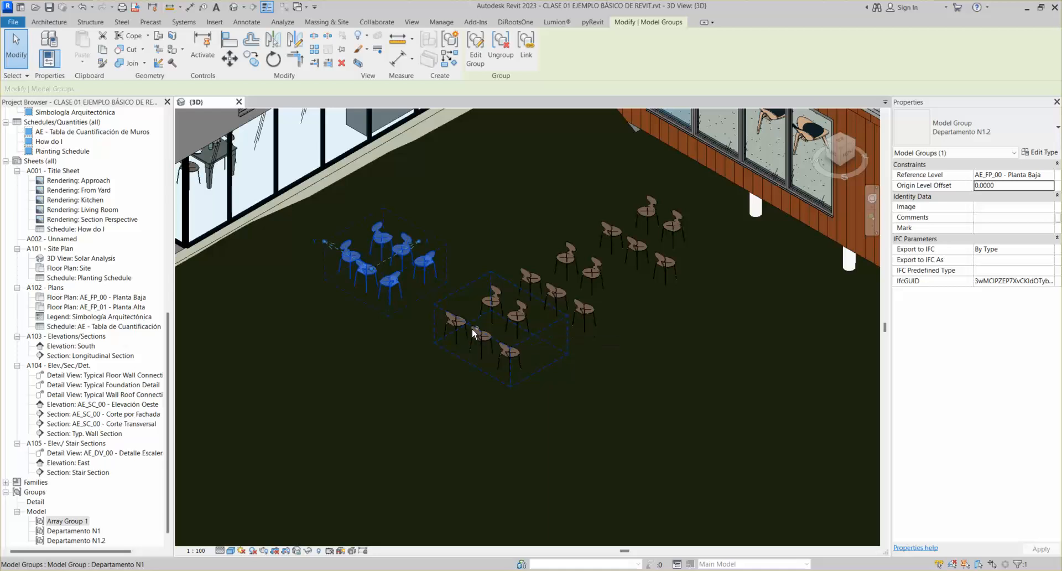
left_click(472, 329, "ctrl")
left_click(566, 298, "ctrl")
left_click(658, 253, "ctrl")
Delete the four chair groups and place one Departamento N1 group from the Project Browser
key("Delete")
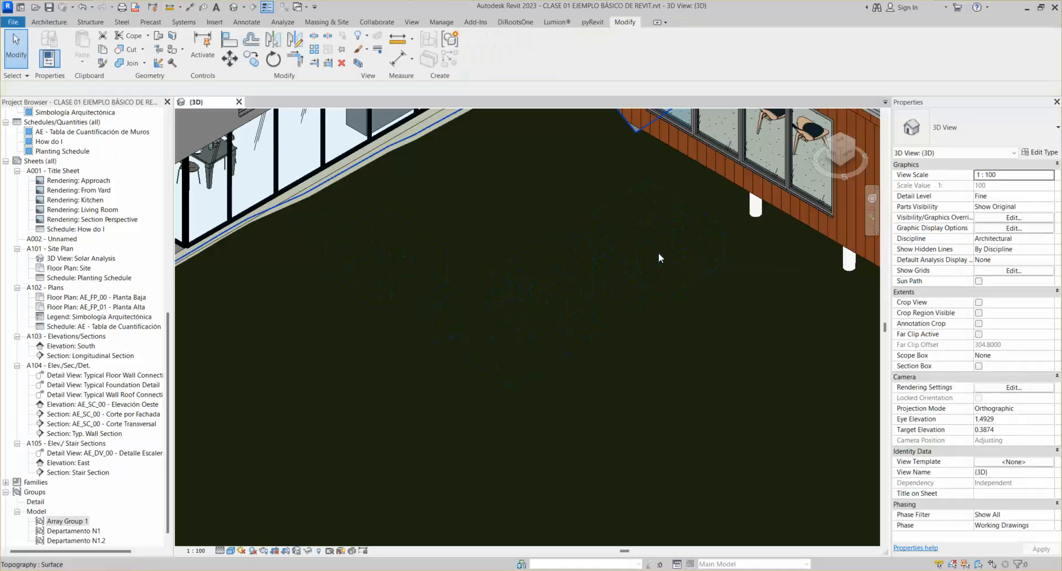
scroll(70, 532, "down", 1)
left_click_drag(70, 521, 500, 329)
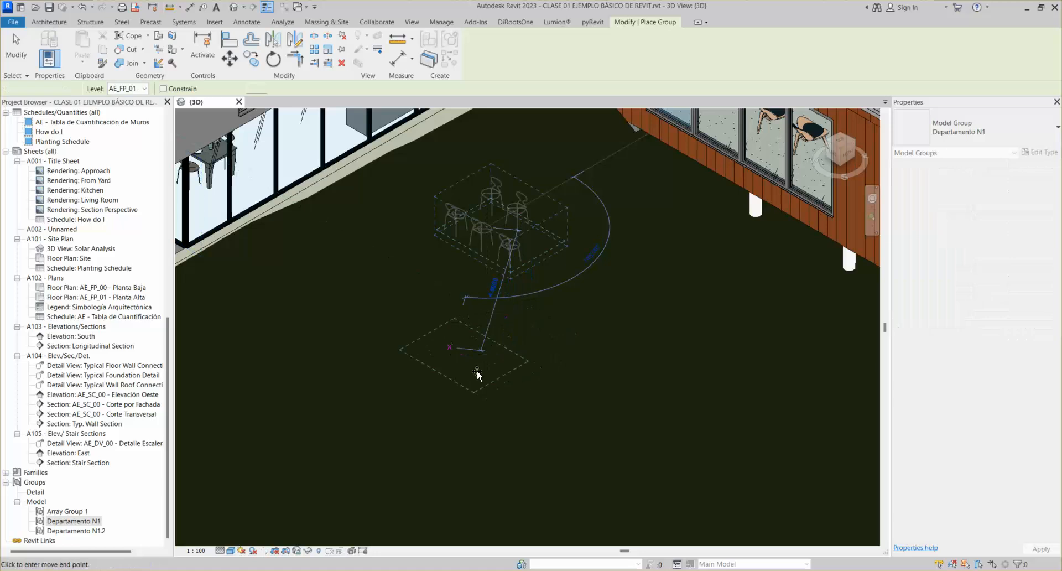
left_click(450, 345)
key("Escape")
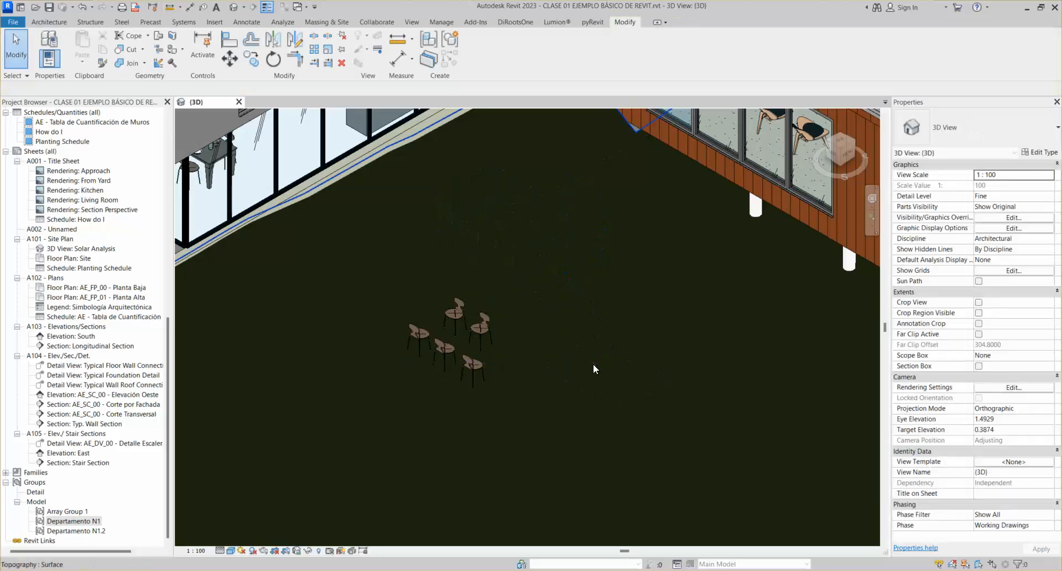
left_click(477, 330)
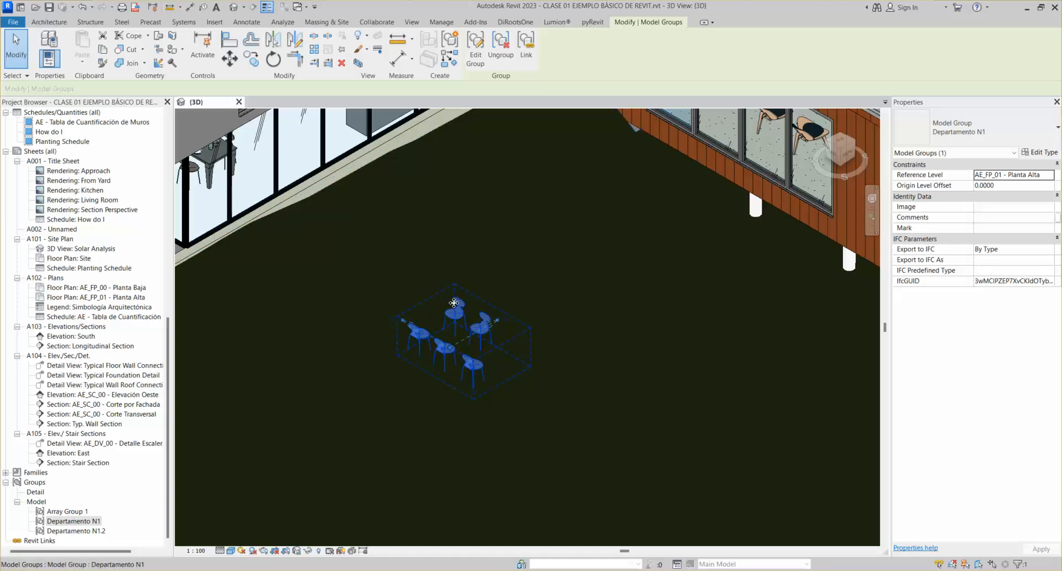
scroll(443, 295, "down", 2)
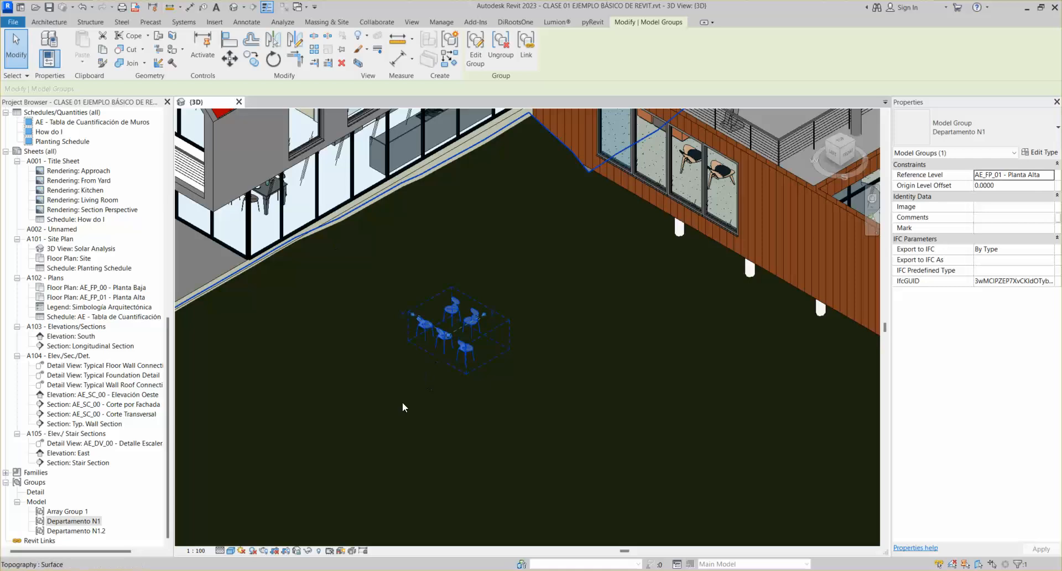
scroll(425, 323, "down", 3)
scroll(425, 325, "up", 3)
middle_click_drag(401, 284, 429, 288)
scroll(429, 288, "up", 1)
scroll(482, 255, "down", 1)
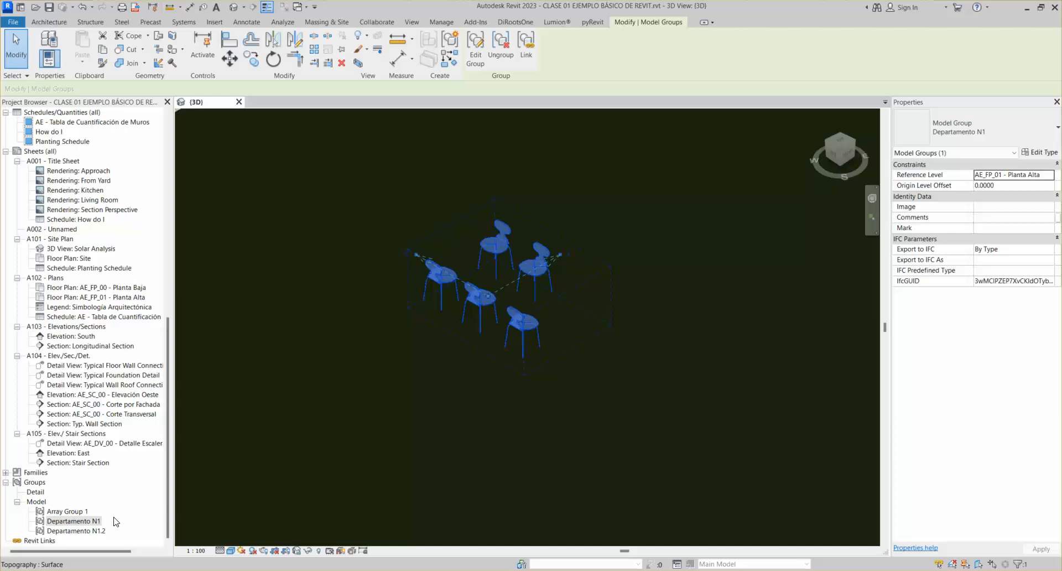
scroll(444, 339, "down", 1)
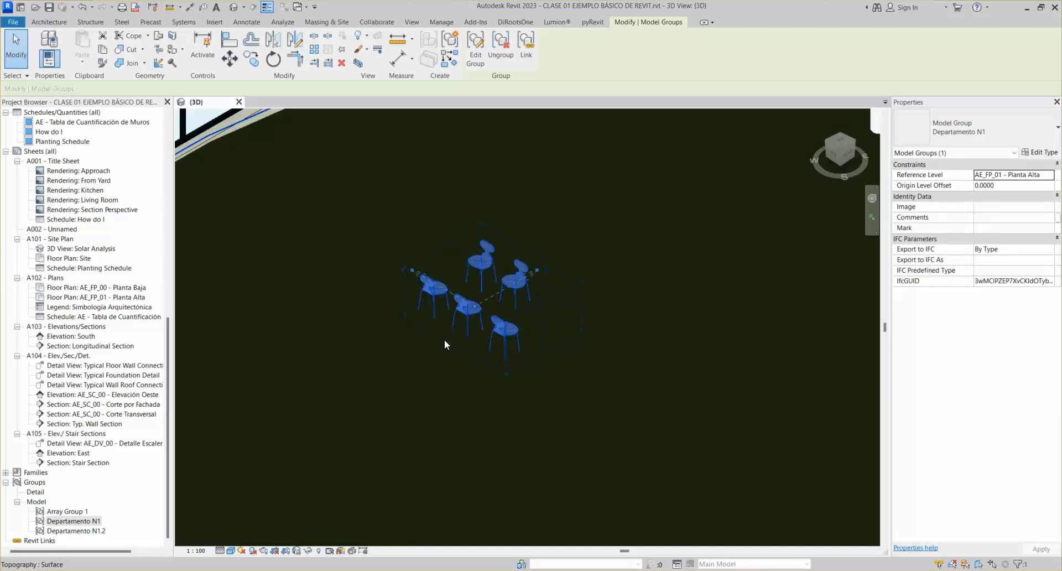
Delete the placed chair group and reframe the view around the house
key("Delete")
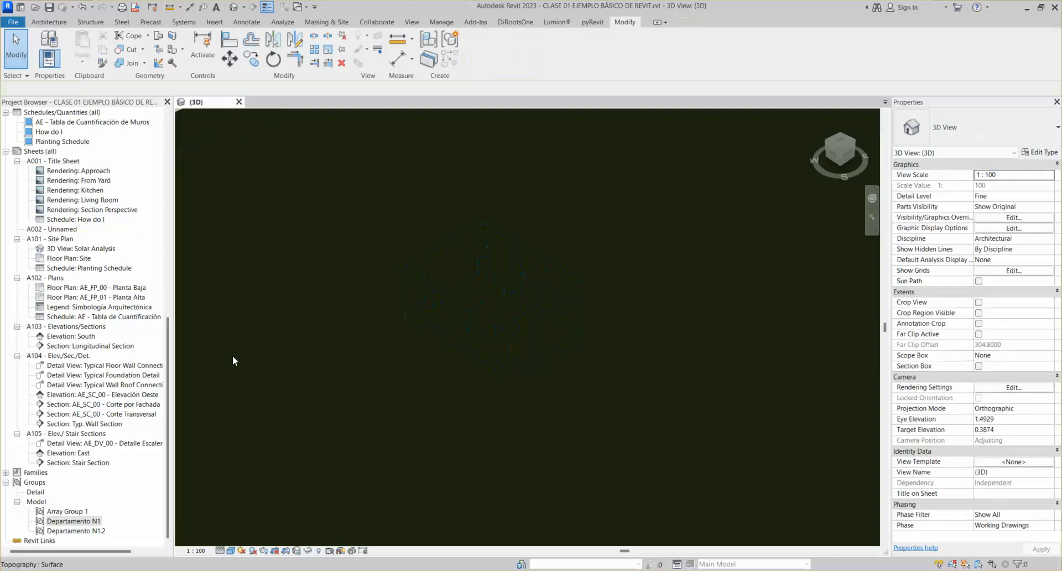
scroll(346, 302, "down", 3)
middle_click_drag(346, 302, 457, 365)
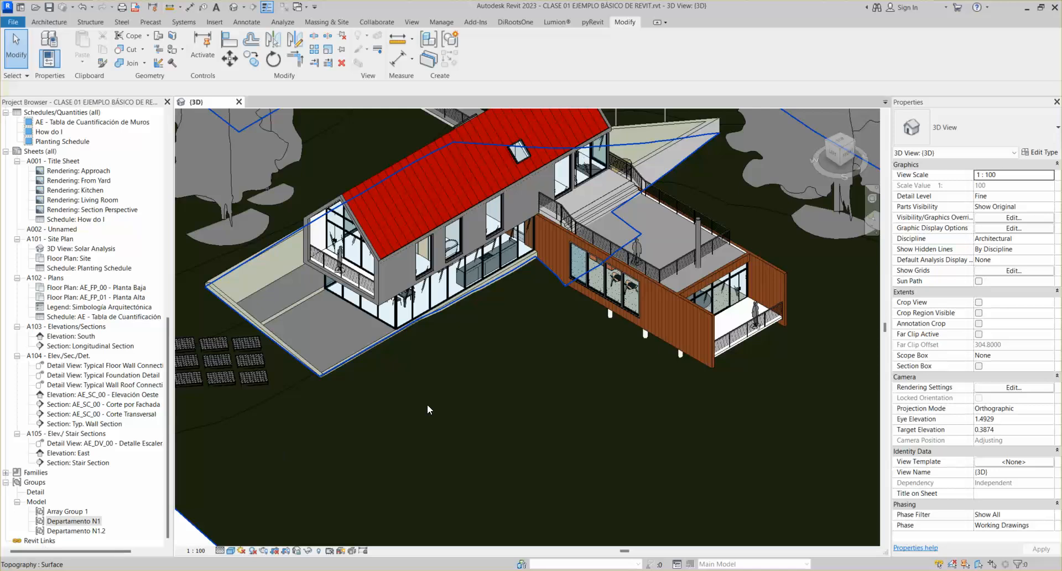
scroll(442, 401, "down", 4)
scroll(495, 354, "up", 5)
scroll(496, 354, "up", 2)
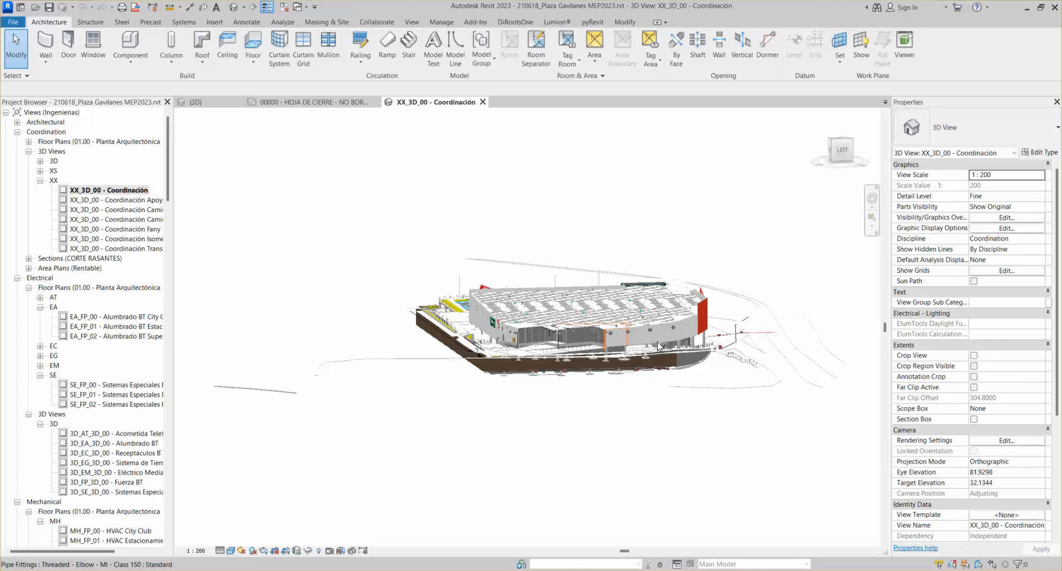
Frame the linked Plaza Gavilanes model close up from an angled overhead view
scroll(657, 346, "up", 3)
left_click(851, 142)
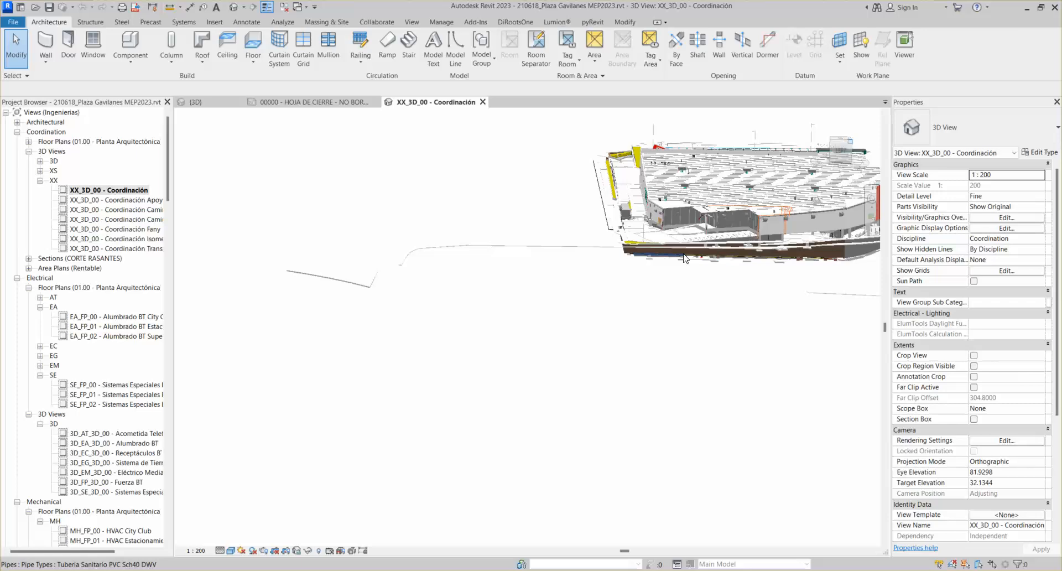
middle_click_drag(683, 255, 722, 278, "shift")
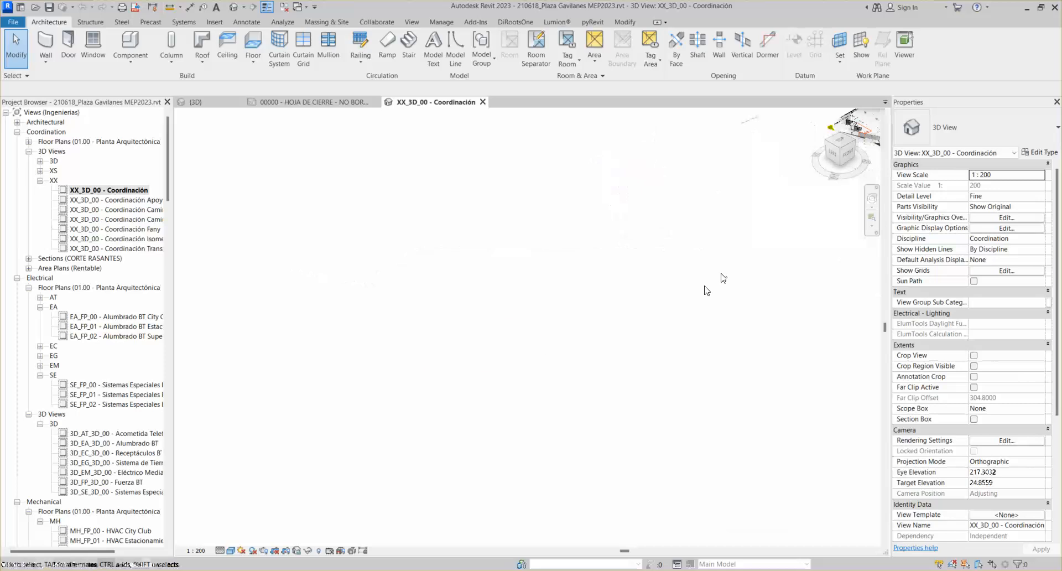
middle_click_drag(721, 273, 568, 314)
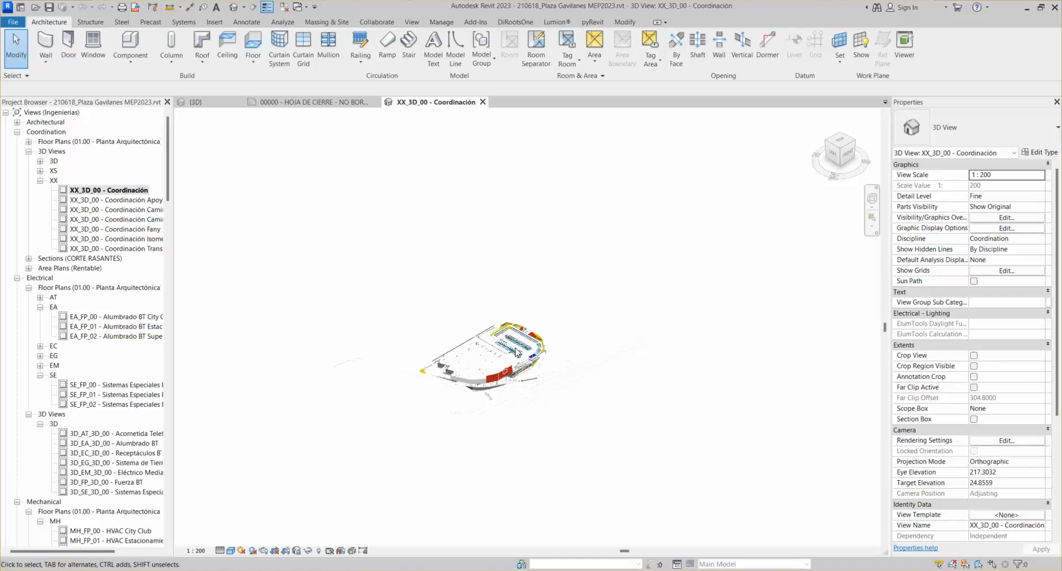
scroll(515, 352, "up", 5)
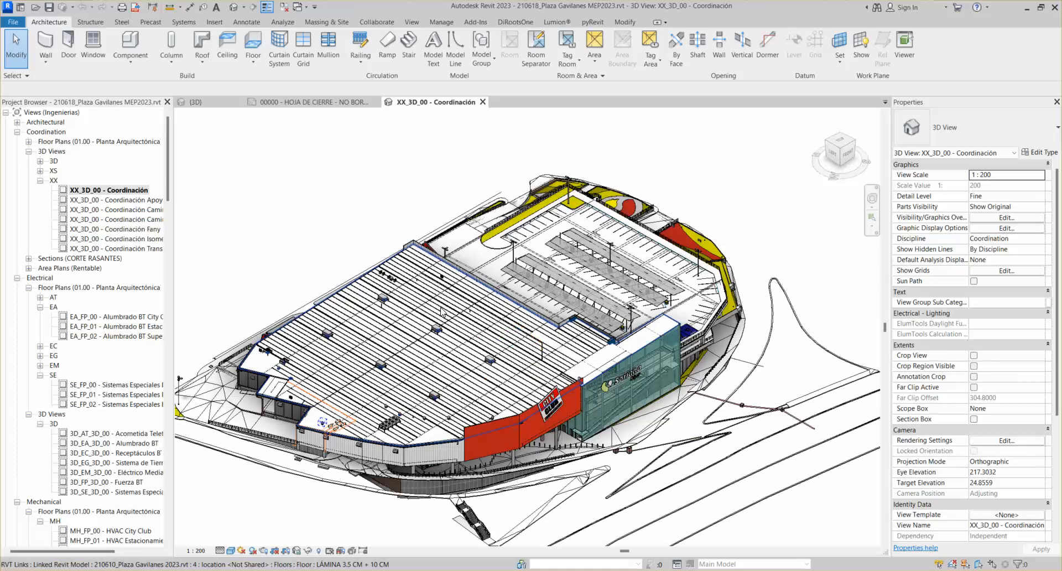
middle_click_drag(456, 362, 485, 351)
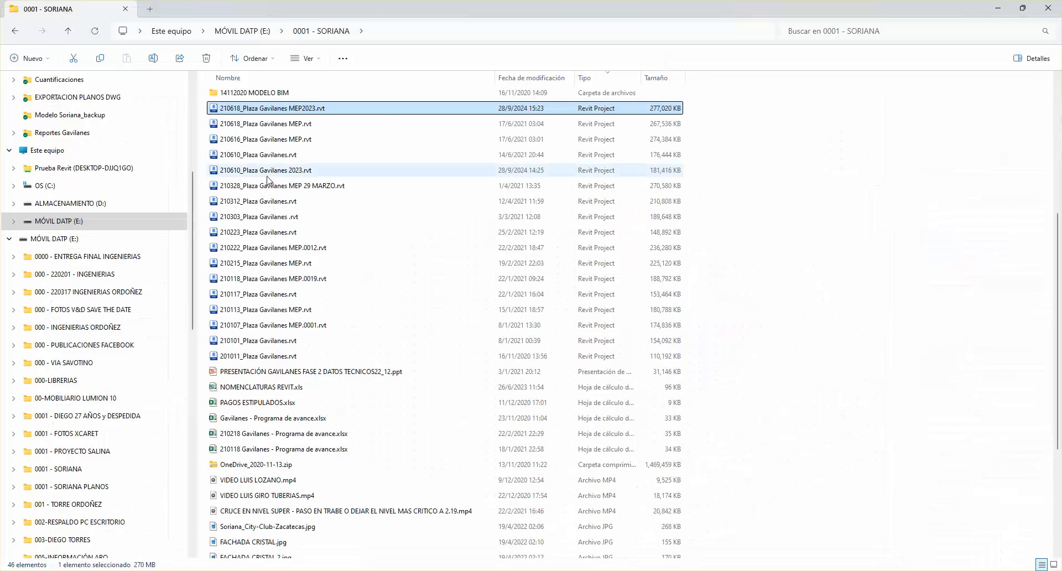
Compare 210618_Plaza Gavilanes MEP.rvt with MEP2023.rvt (277,020 KB, 28/9/2024) in File Explorer
scroll(267, 180, "up", 2)
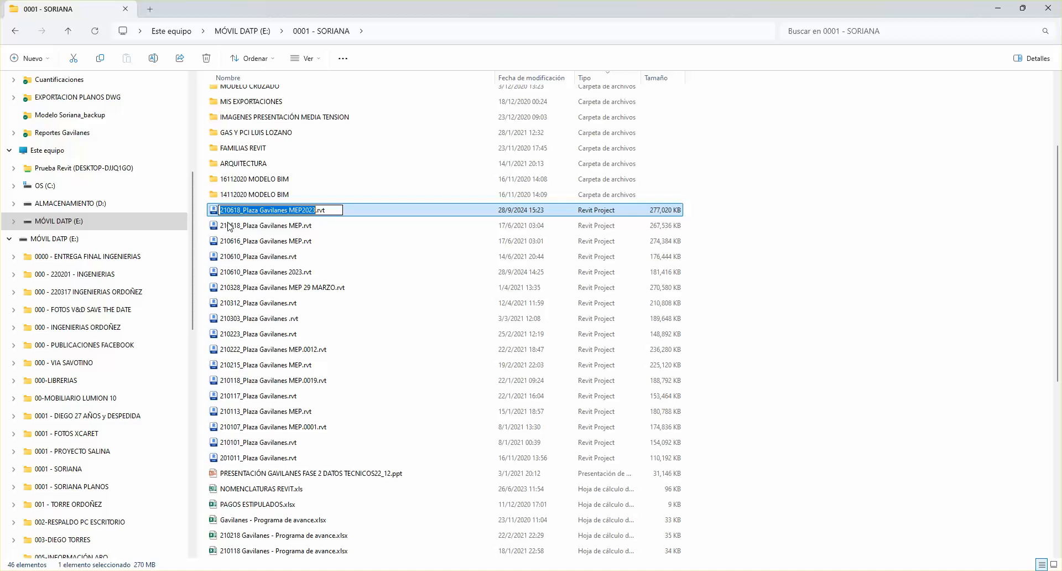
left_click(234, 226)
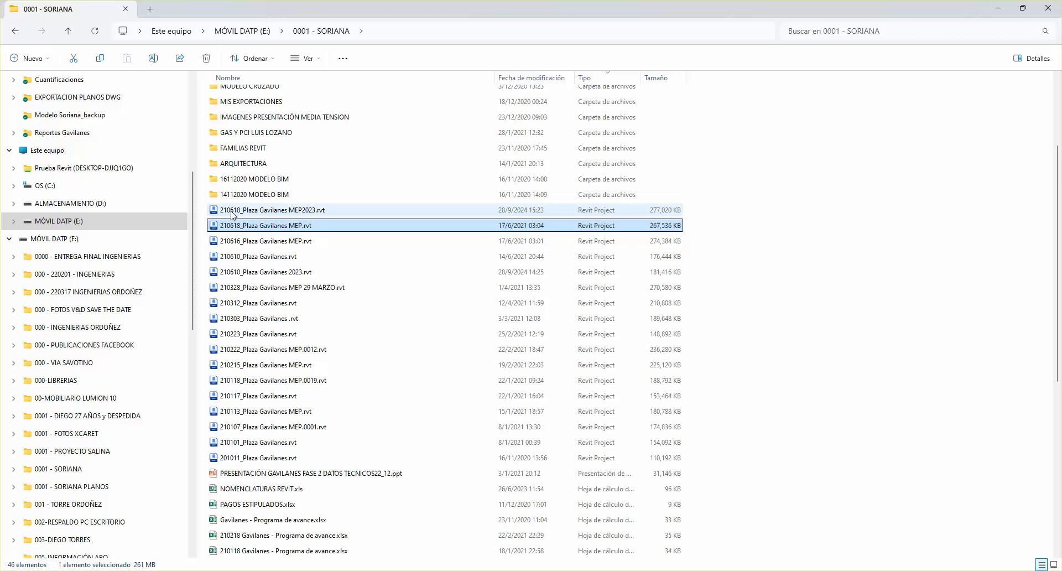
left_click(230, 212)
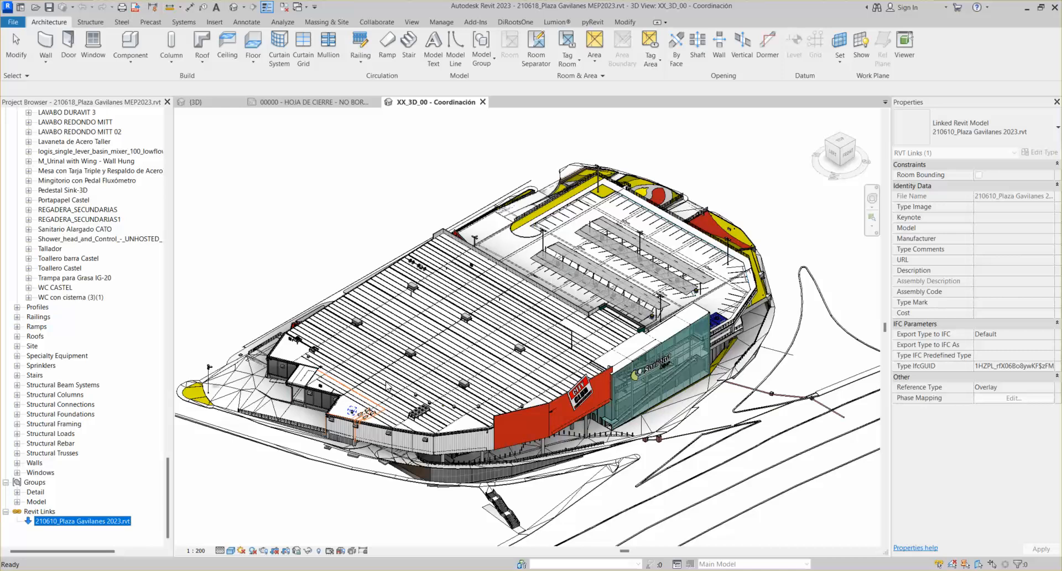
Open the 210610_Plaza Gavilanes 2023.rvt link's context menu, then bring the 0001 - SORIANA folder forward
right_click(74, 520)
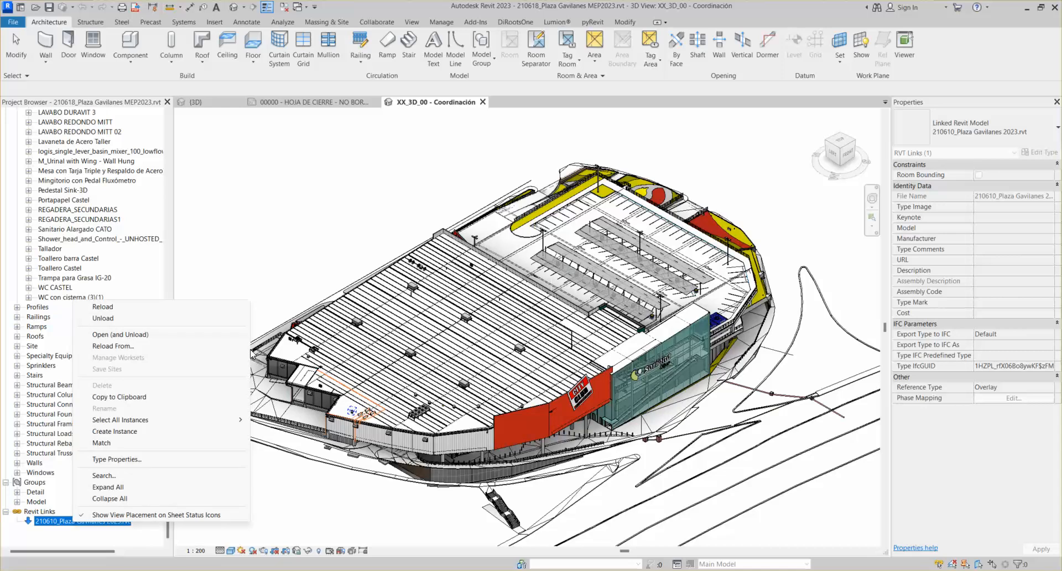
left_click(526, 528)
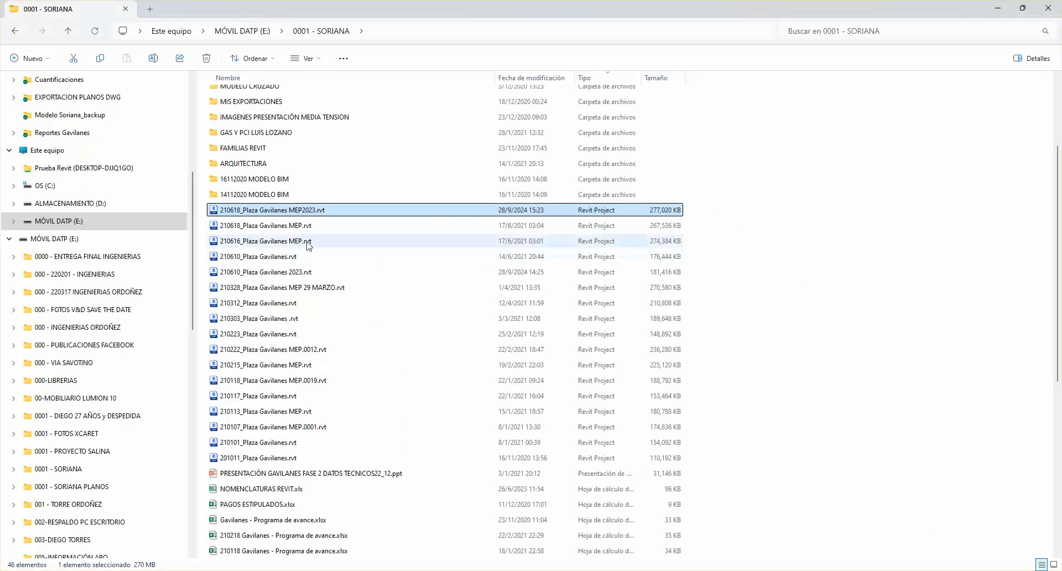
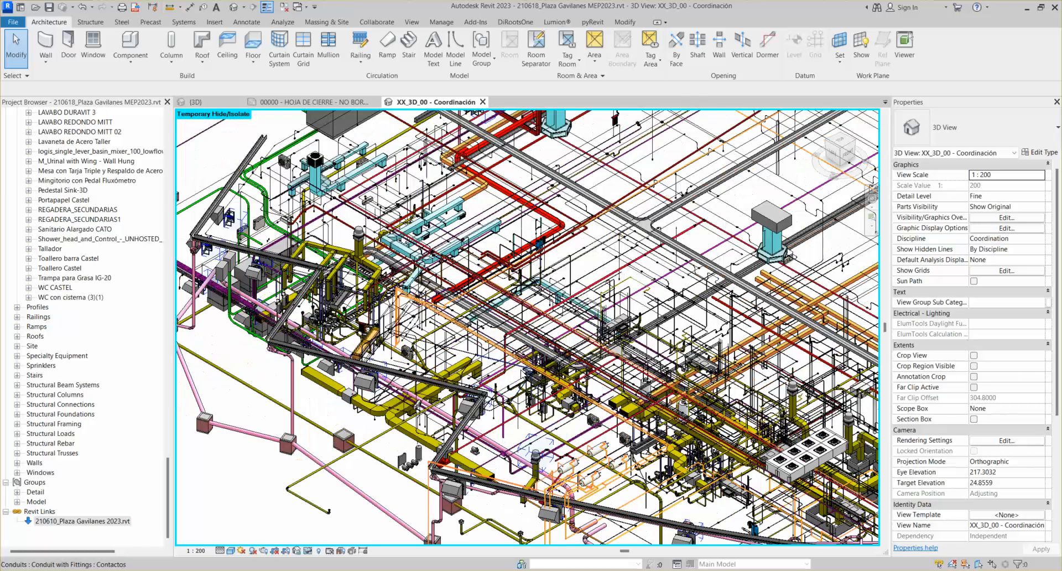
Pan and zoom to fit the MEP model, then select a pipe elbow to inspect it
middle_click_drag(522, 371, 381, 551)
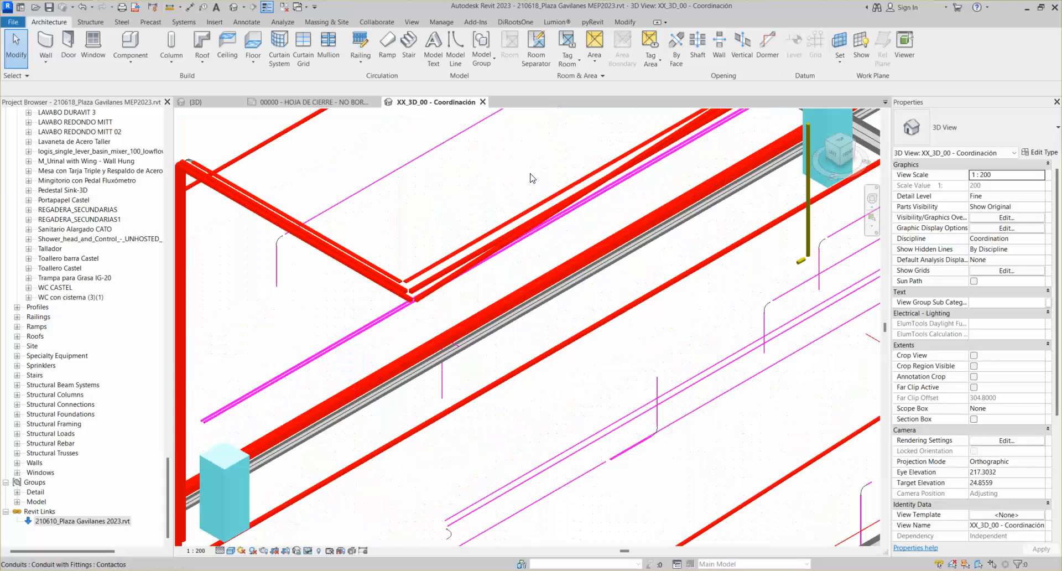
middle_click(530, 178)
middle_click(530, 178)
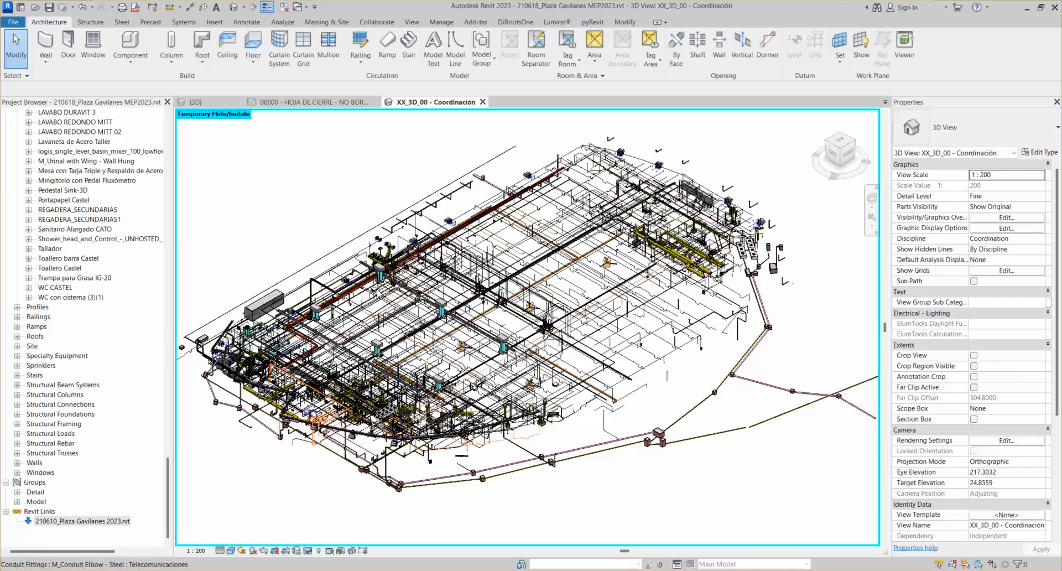
scroll(508, 343, "up", 10)
left_click(508, 343)
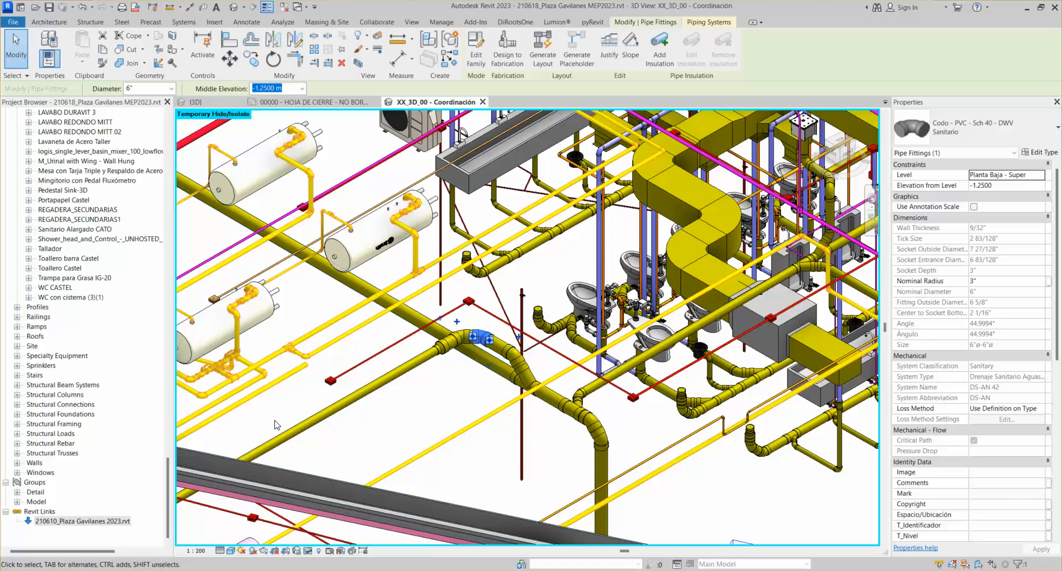
Bring the EI100 lighting plan PDF forward in Edge and open a new Google tab
scroll(520, 332, "down", 10)
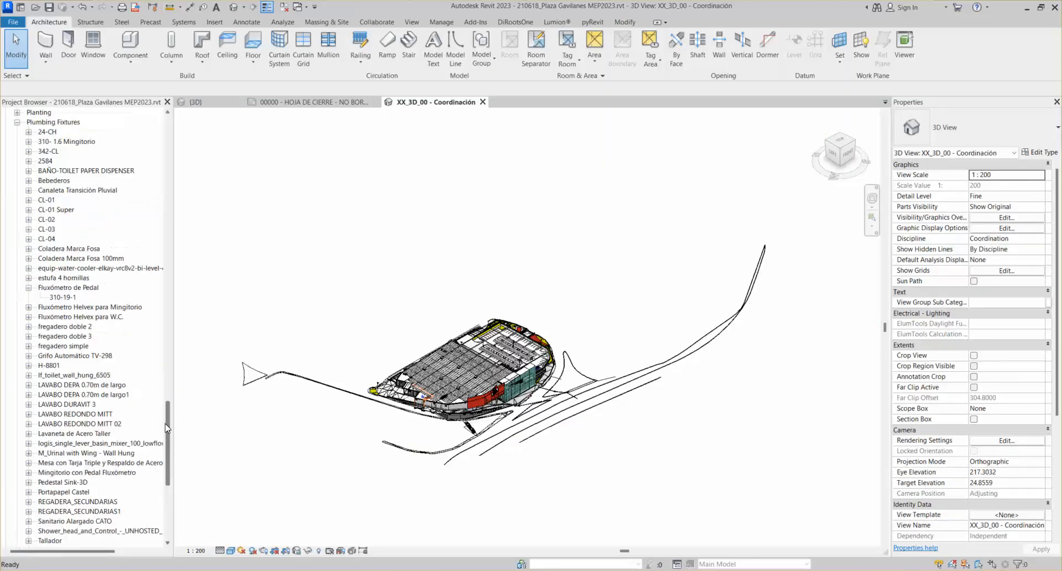
scroll(168, 405, "up", 5)
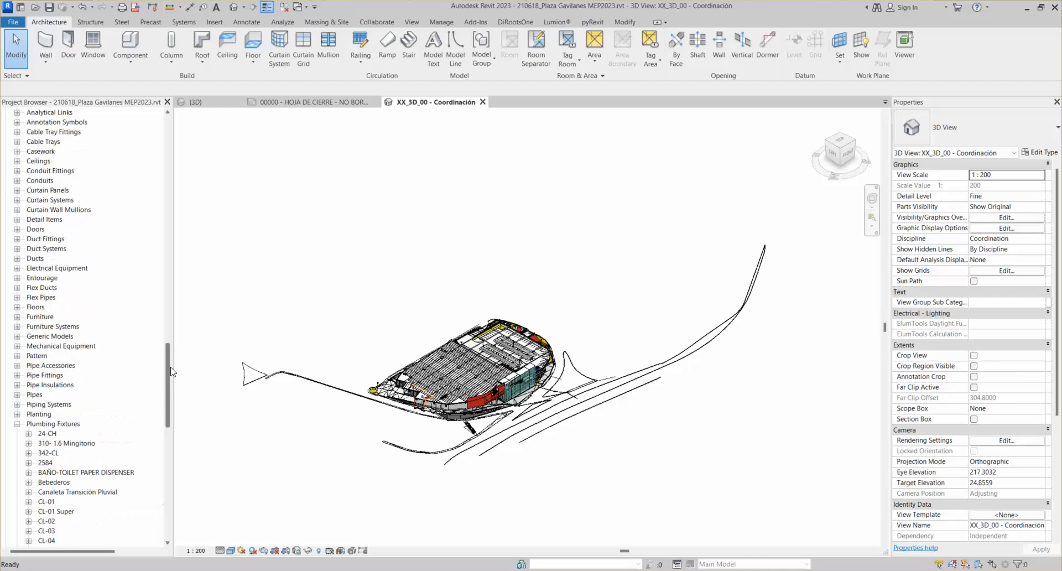
left_click_drag(168, 372, 168, 143)
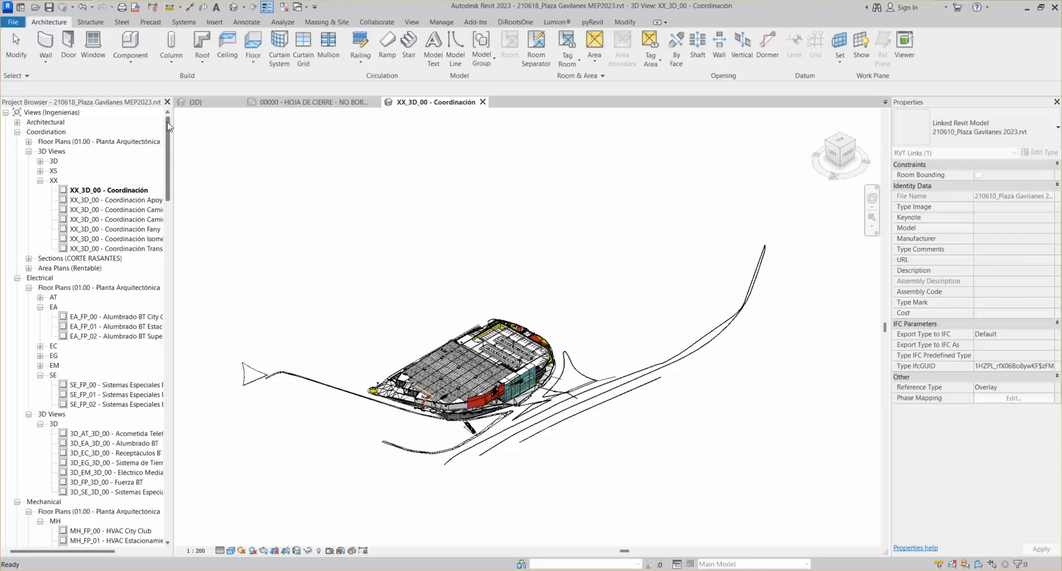
left_click_drag(167, 122, 154, 494)
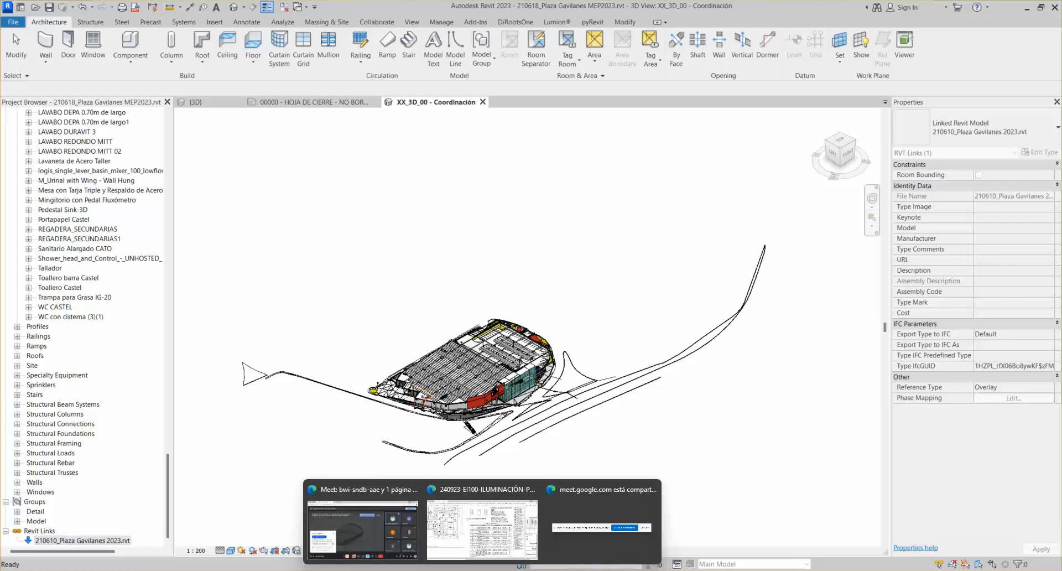
left_click(481, 517)
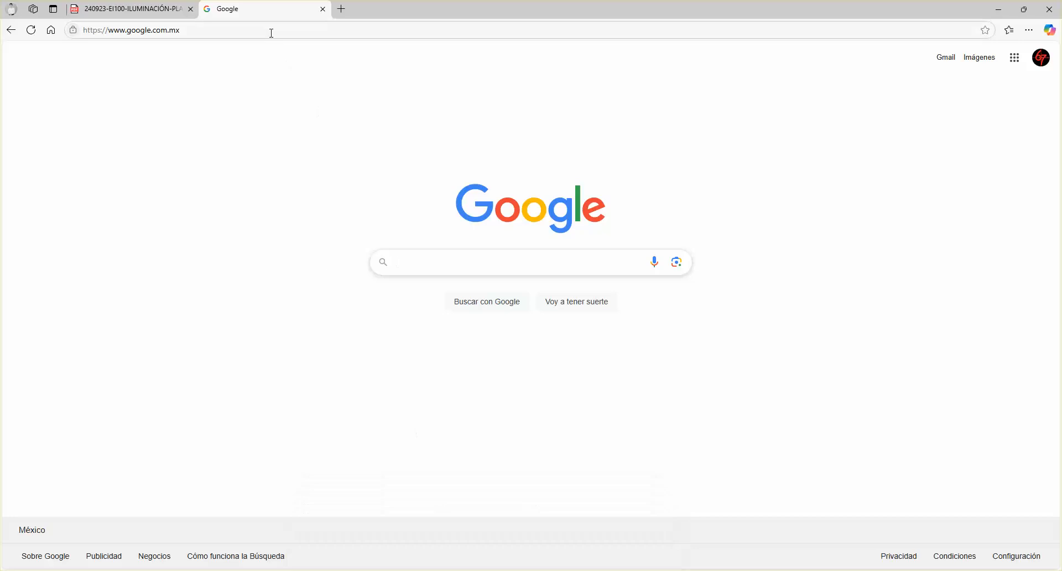
left_click(271, 33)
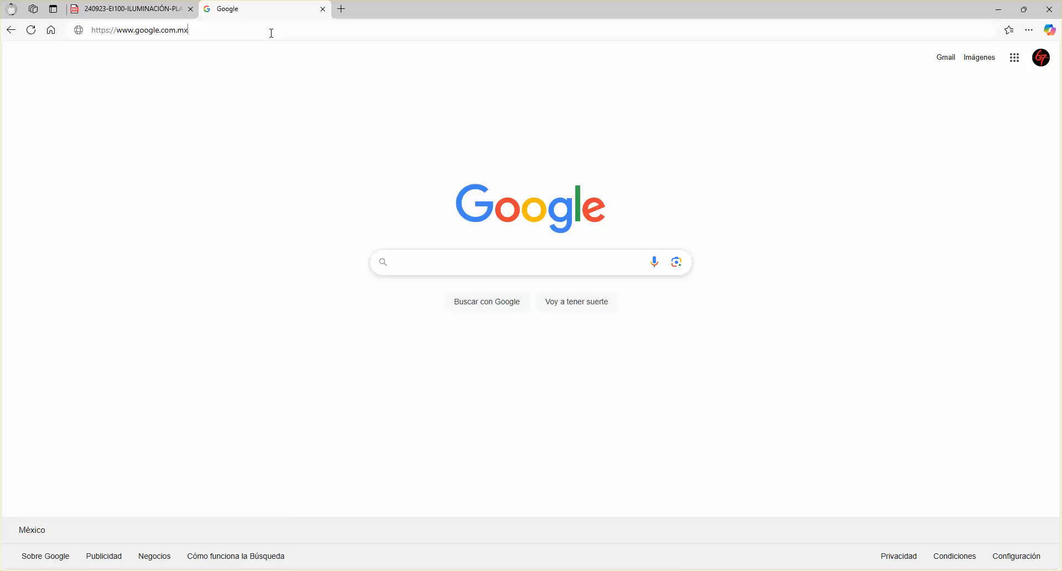
Search Google for greenheck and browse the Greenheck México Ventiladores product page
left_click(422, 263)
type("greenheck")
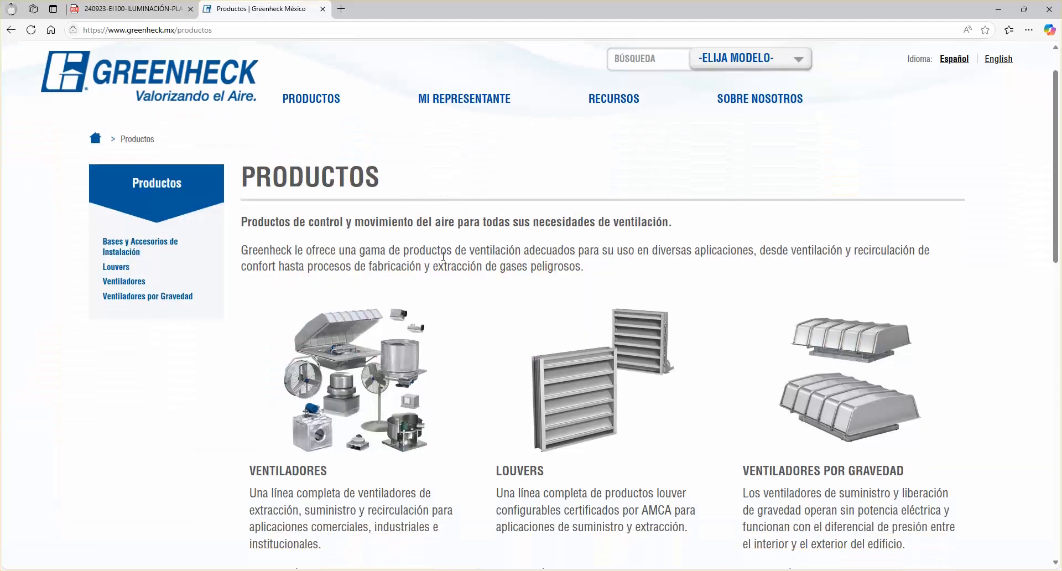
scroll(360, 340, "down", 2)
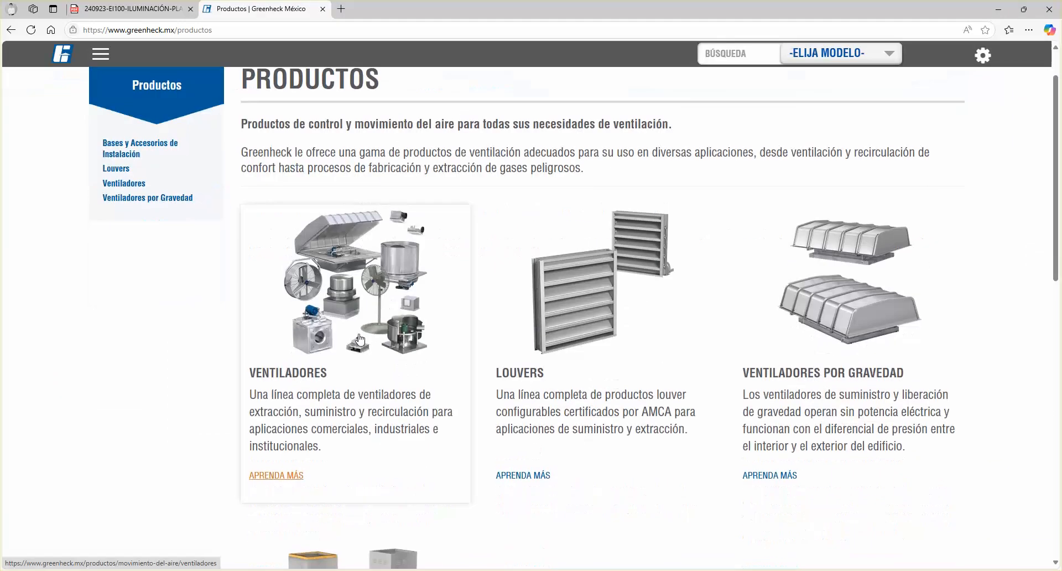
left_click(360, 340)
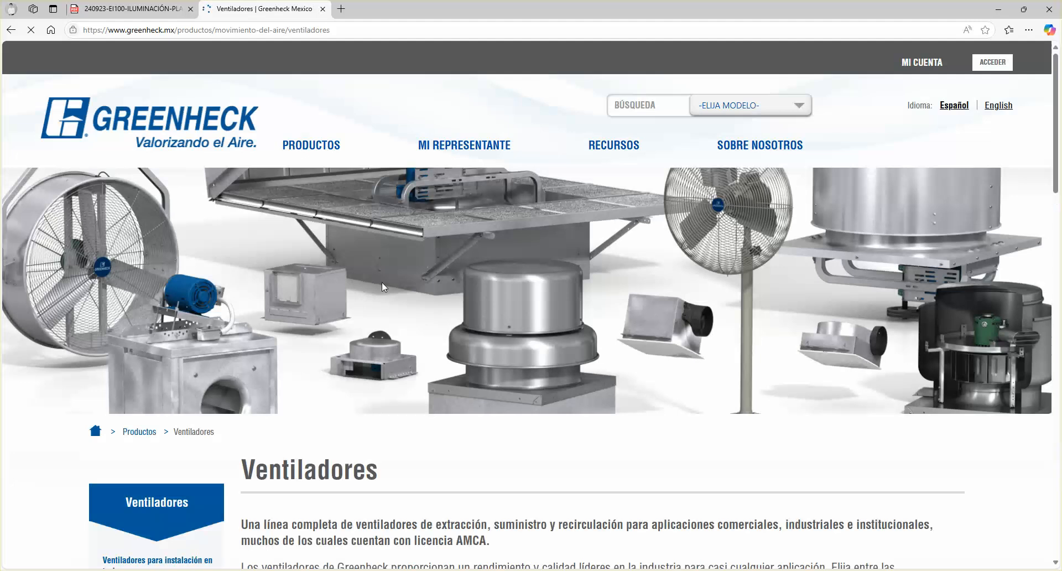
scroll(360, 235, "down", 10)
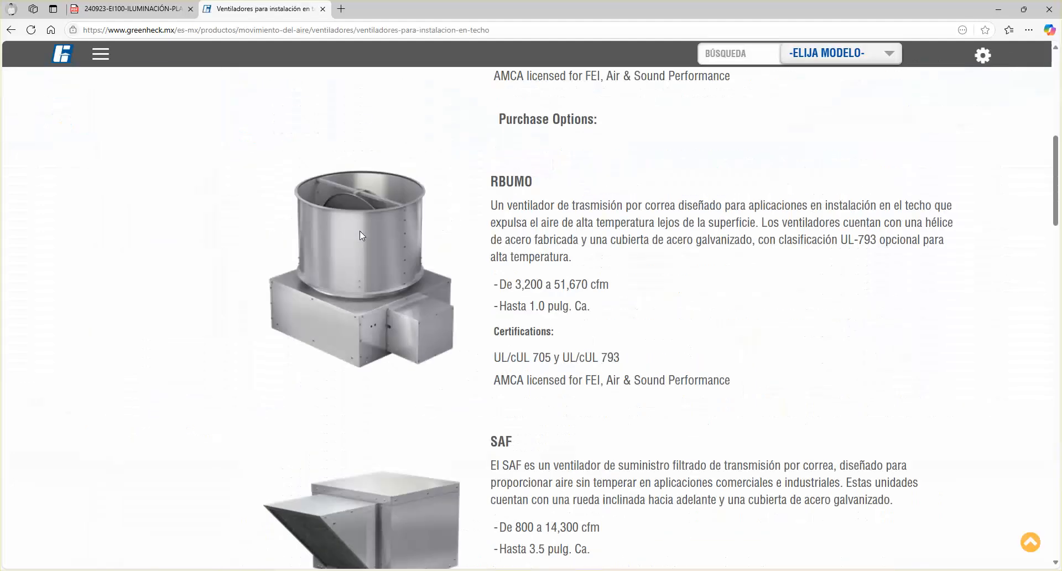
scroll(360, 235, "down", 5)
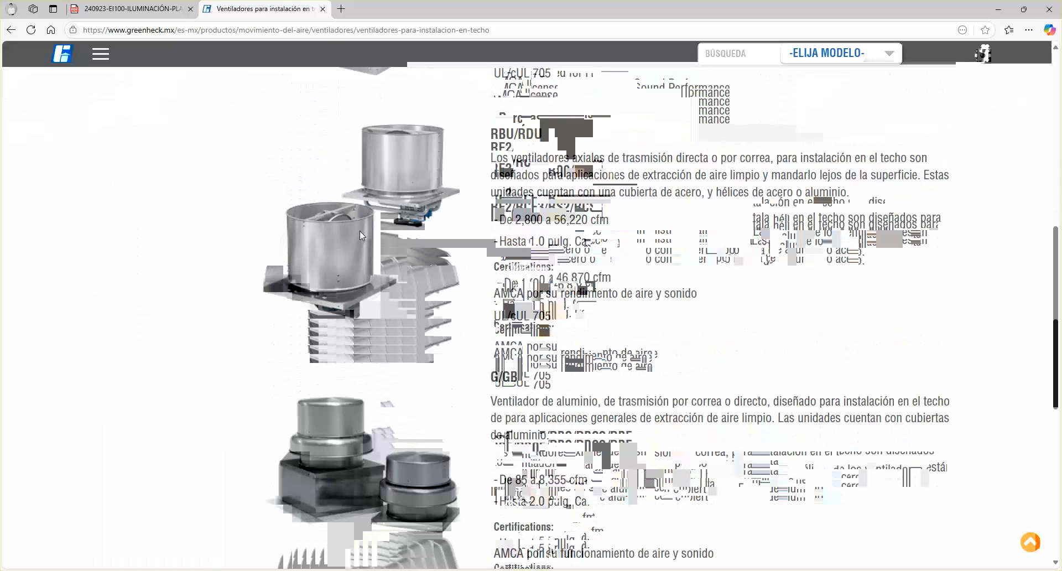
scroll(290, 310, "down", 10)
scroll(346, 309, "down", 2)
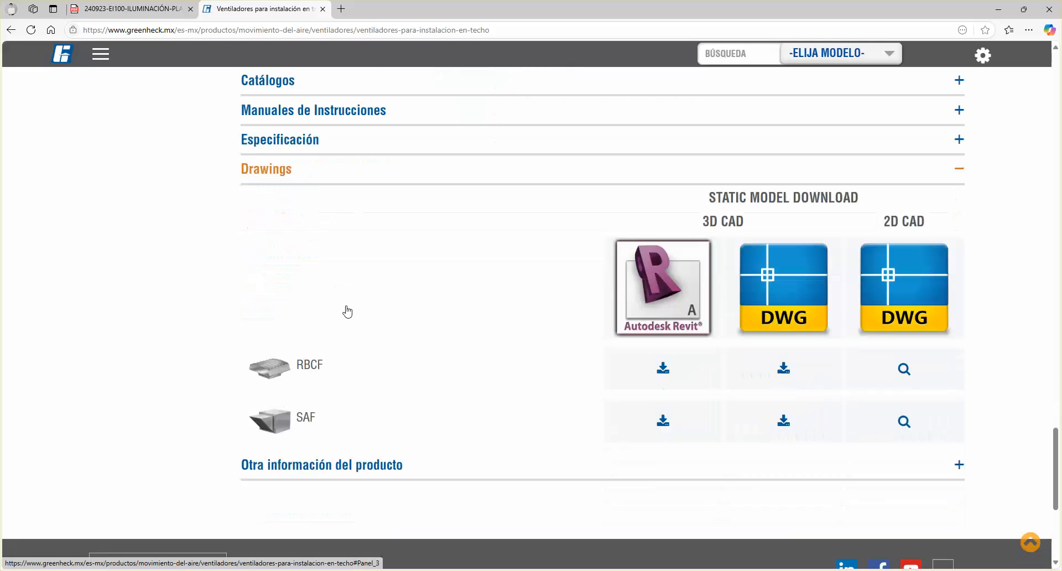
scroll(347, 311, "down", 1)
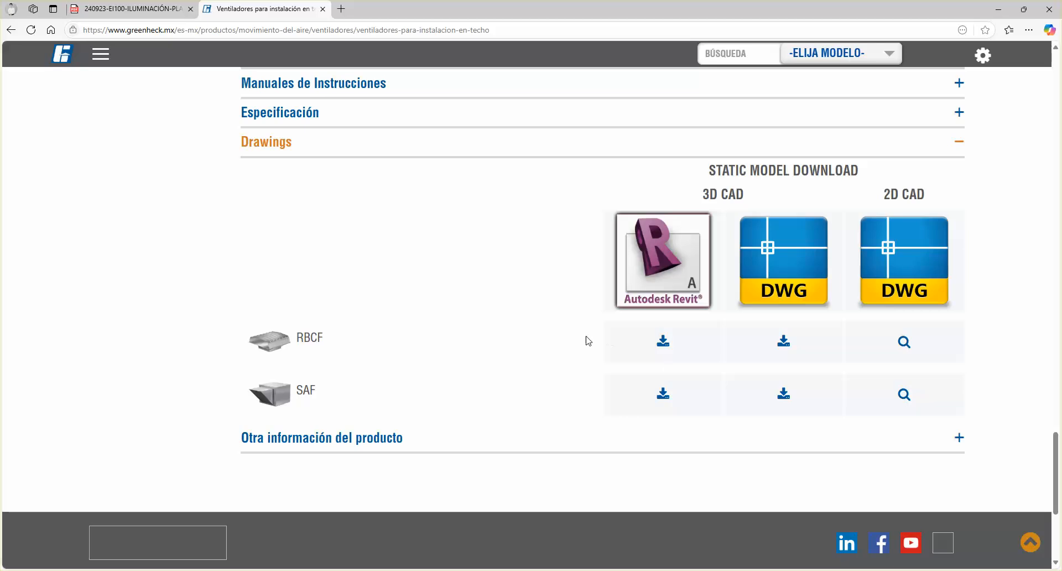
scroll(500, 323, "down", 1)
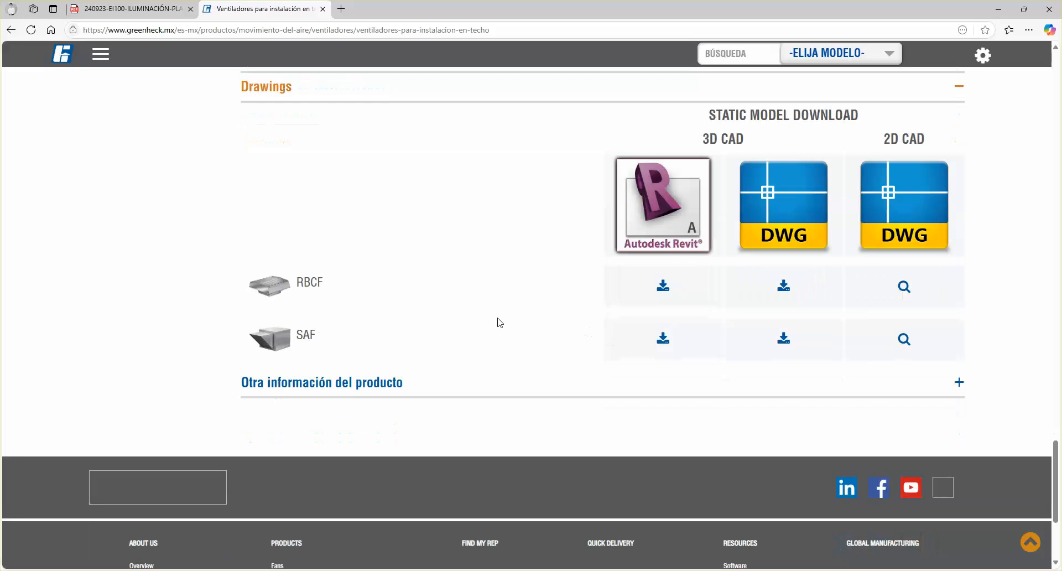
scroll(499, 323, "up", 5)
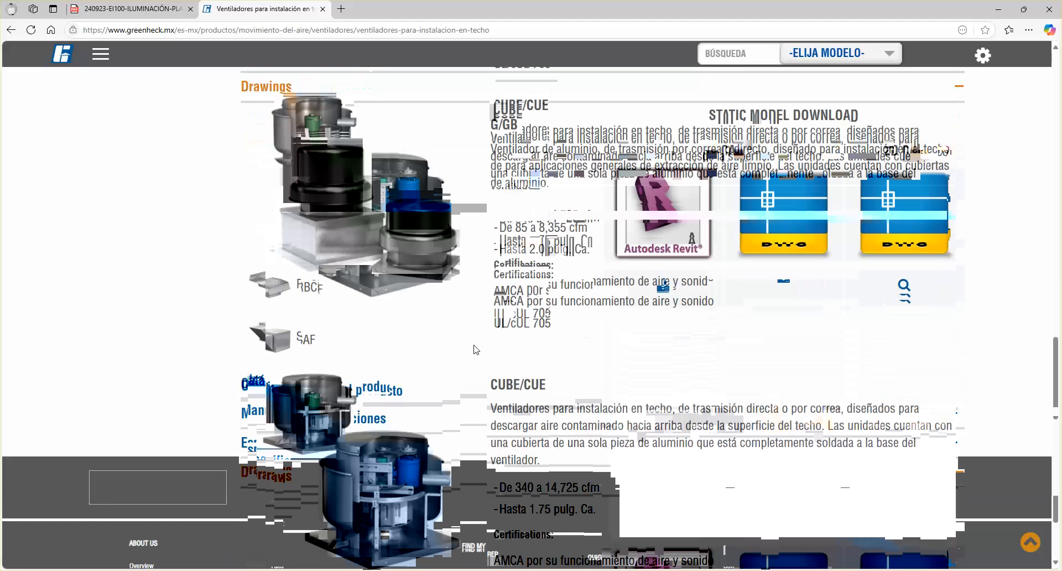
scroll(474, 349, "up", 10)
Return to Greenheck's Productos page and scroll through the Ventiladores, Louvers and Ventiladores por Gravedad lines
left_click(321, 147)
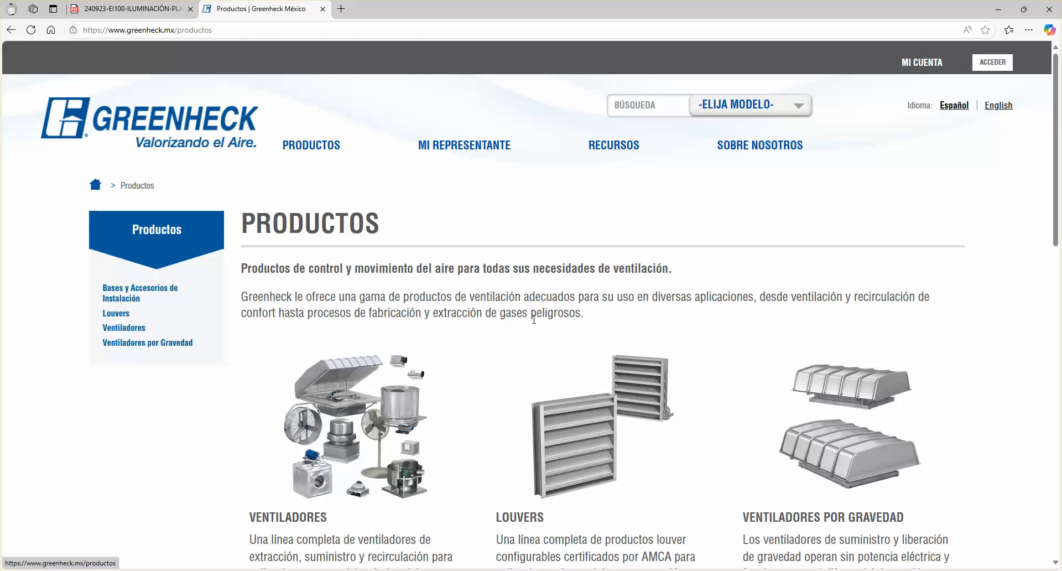
scroll(513, 320, "down", 4)
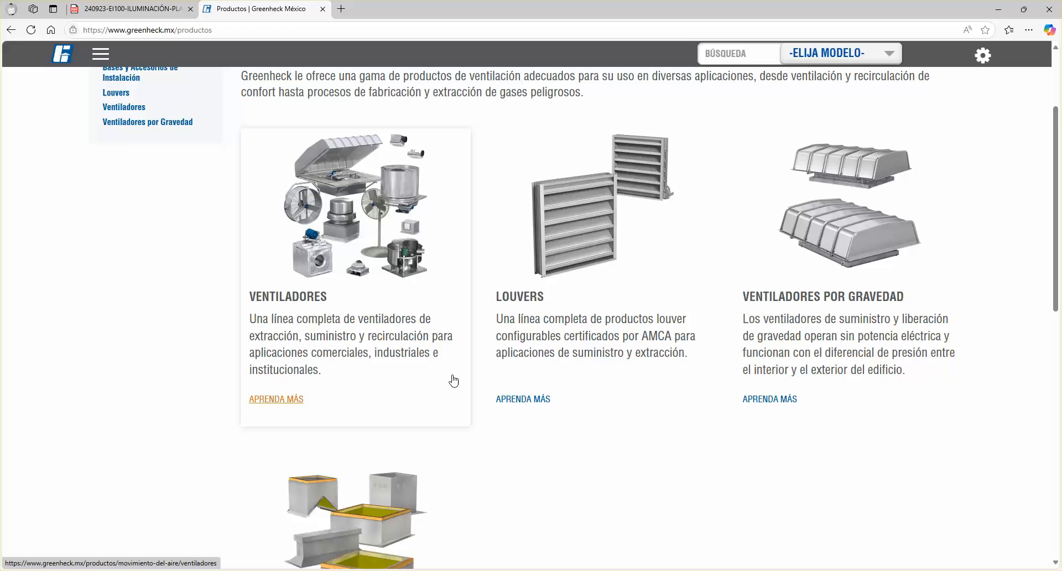
scroll(453, 381, "up", 4)
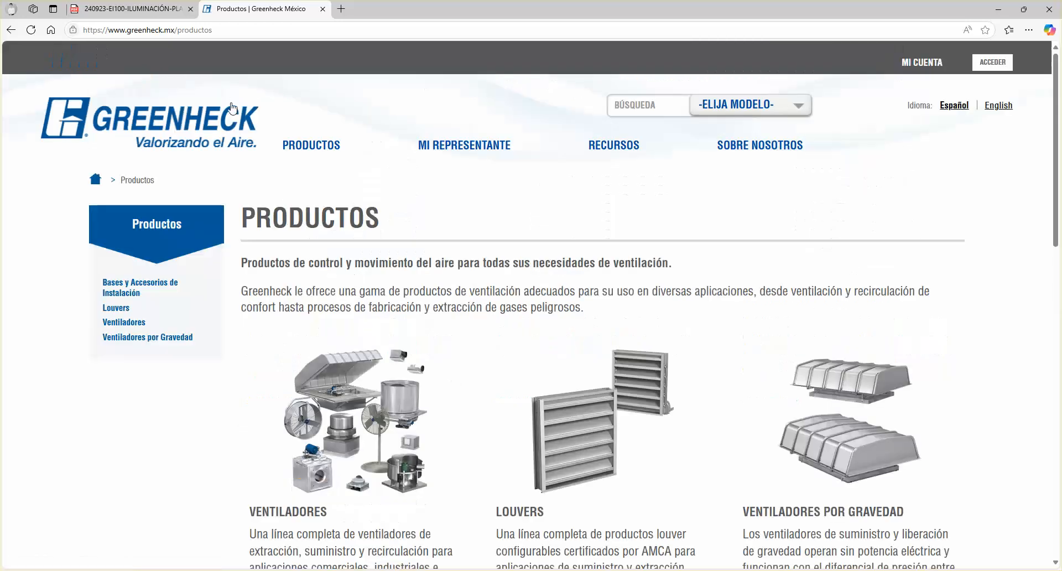
Minimize Edge and switch to the CLASE 01 project's 3D view, zoomed out
left_click(998, 10)
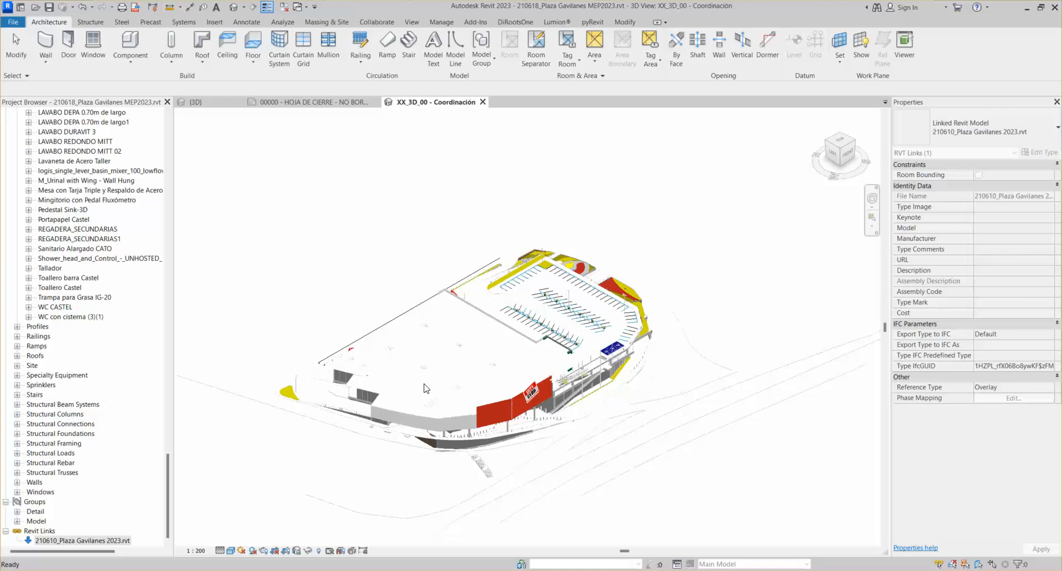
key("ctrl+Tab")
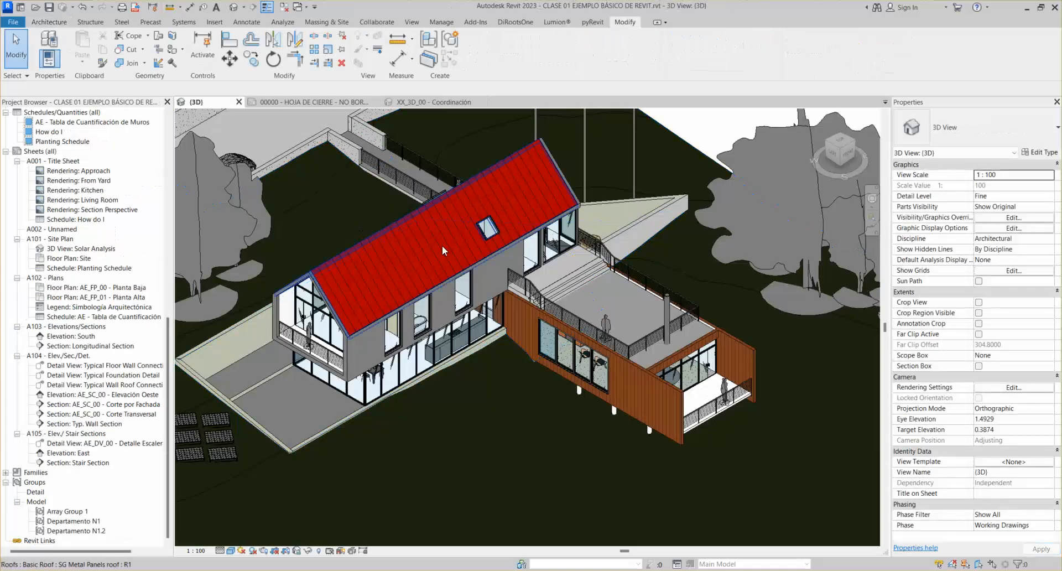
scroll(463, 284, "down", 1)
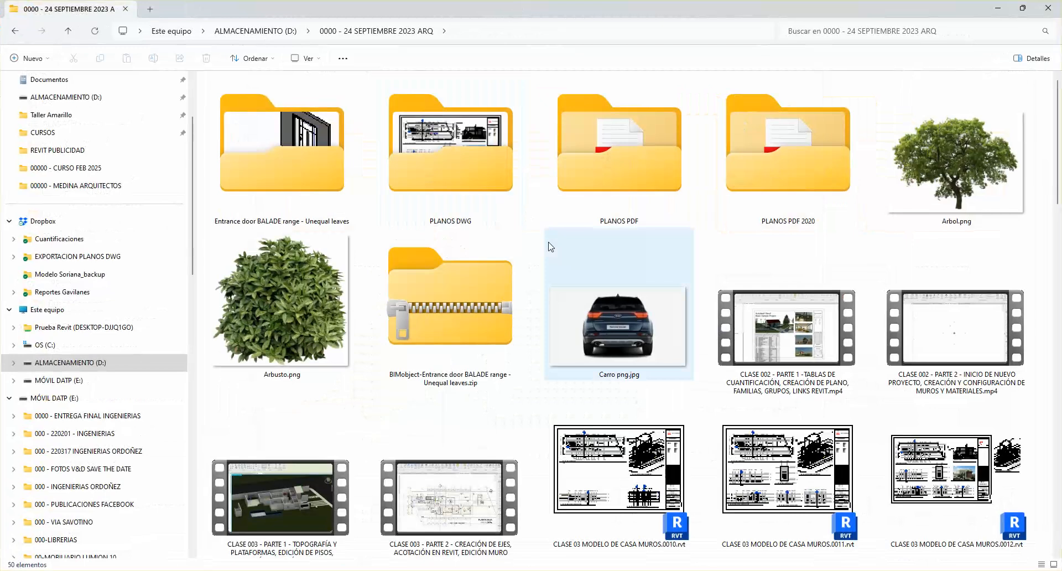
scroll(550, 246, "down", 15)
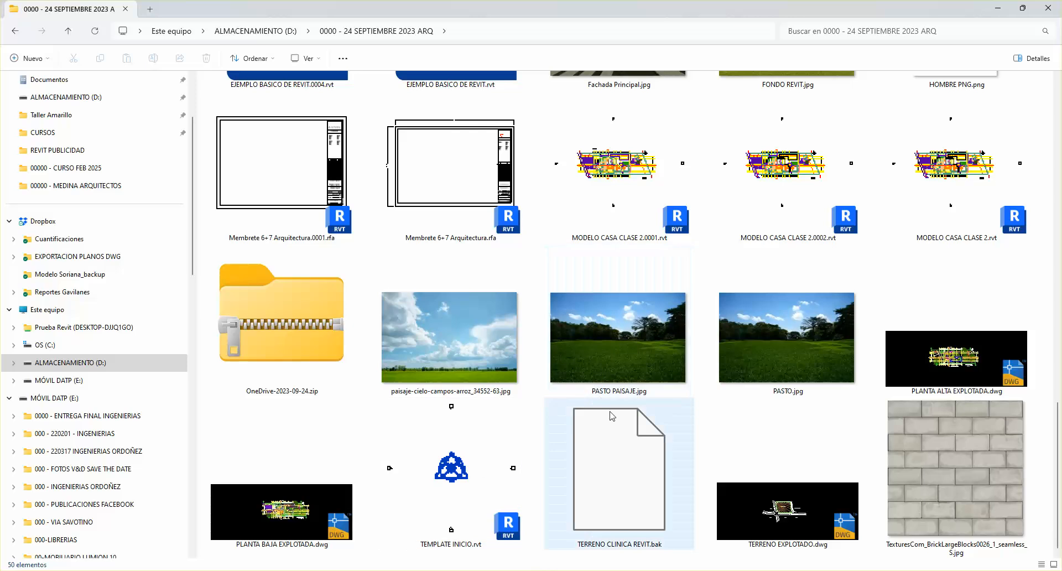
scroll(611, 415, "up", 5)
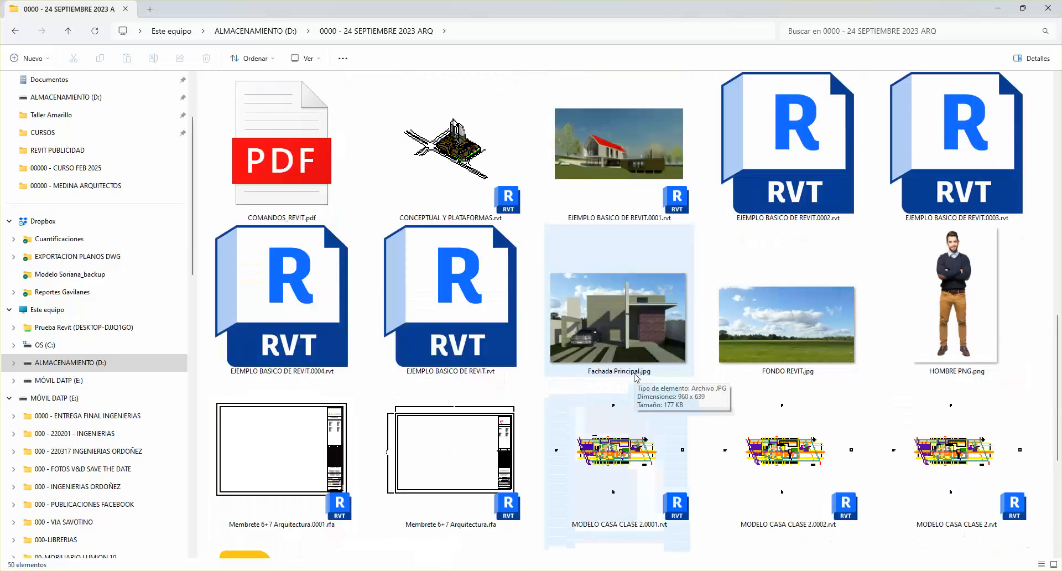
scroll(635, 376, "up", 10)
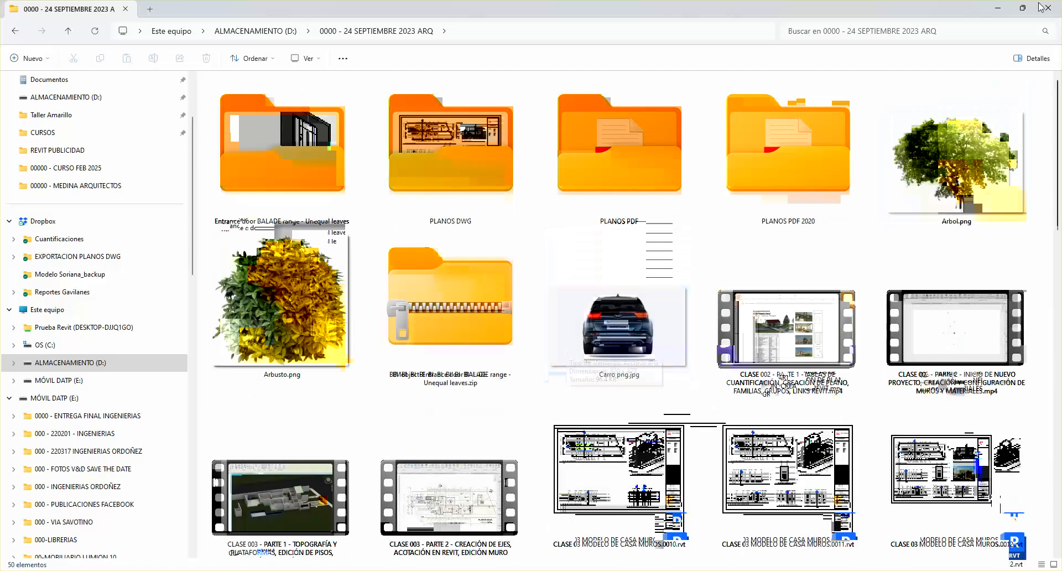
Return to Revit and collapse the Sheets (all) node in the Project Browser
left_click(995, 9)
scroll(167, 531, "down", 5)
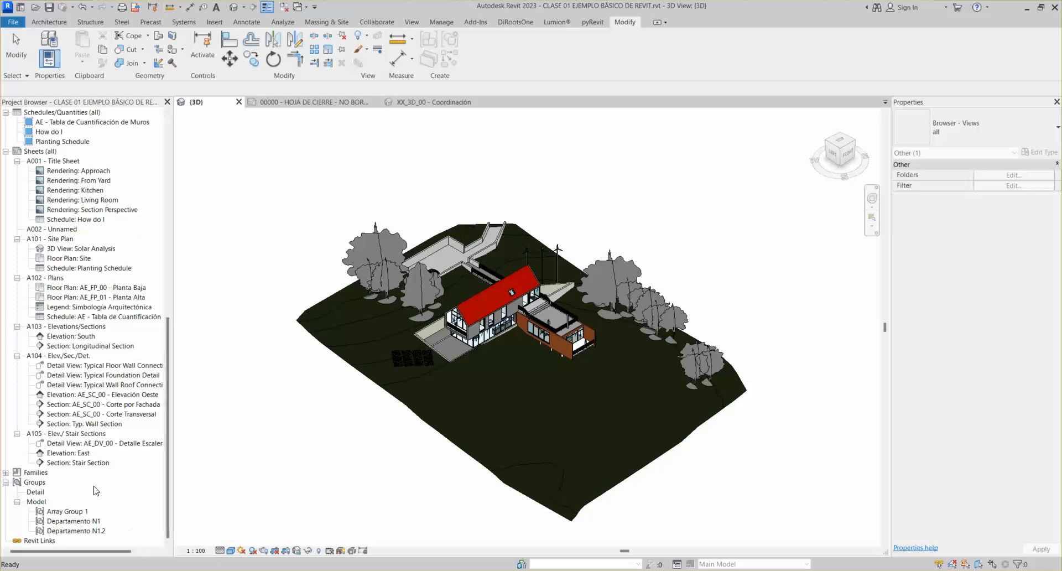
scroll(94, 199, "up", 1)
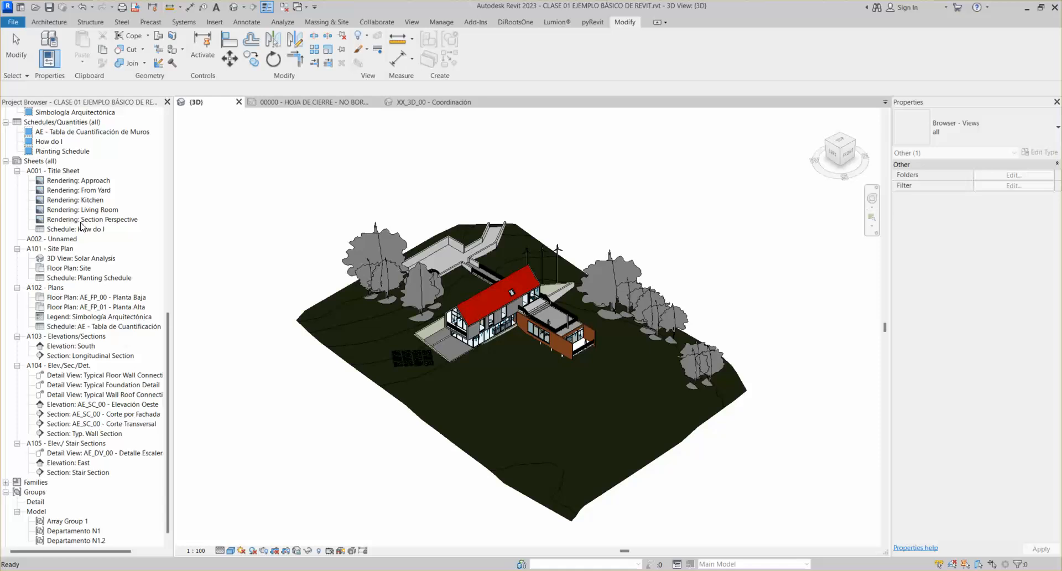
scroll(168, 320, "up", 6)
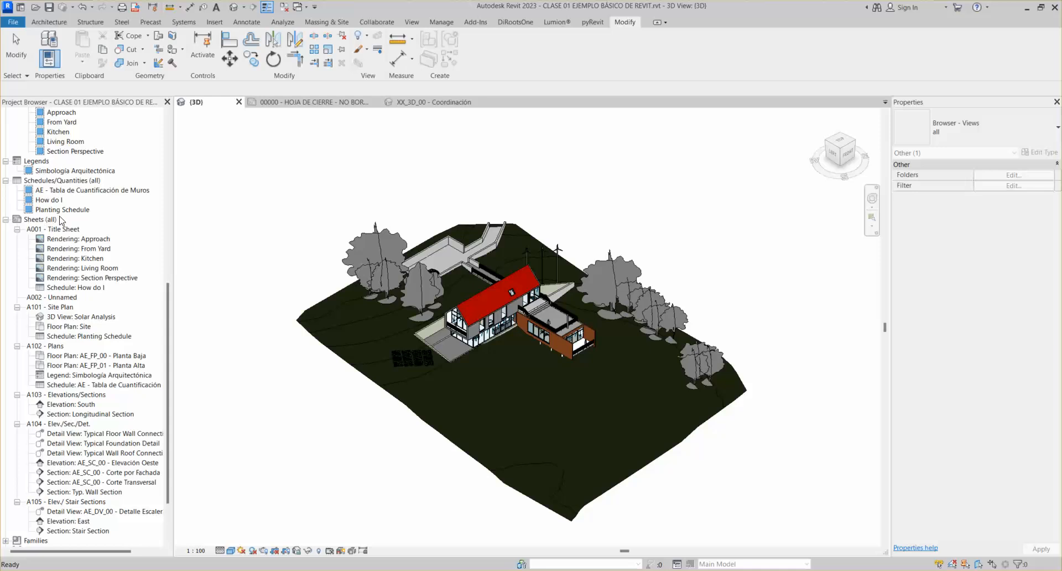
left_click(7, 219)
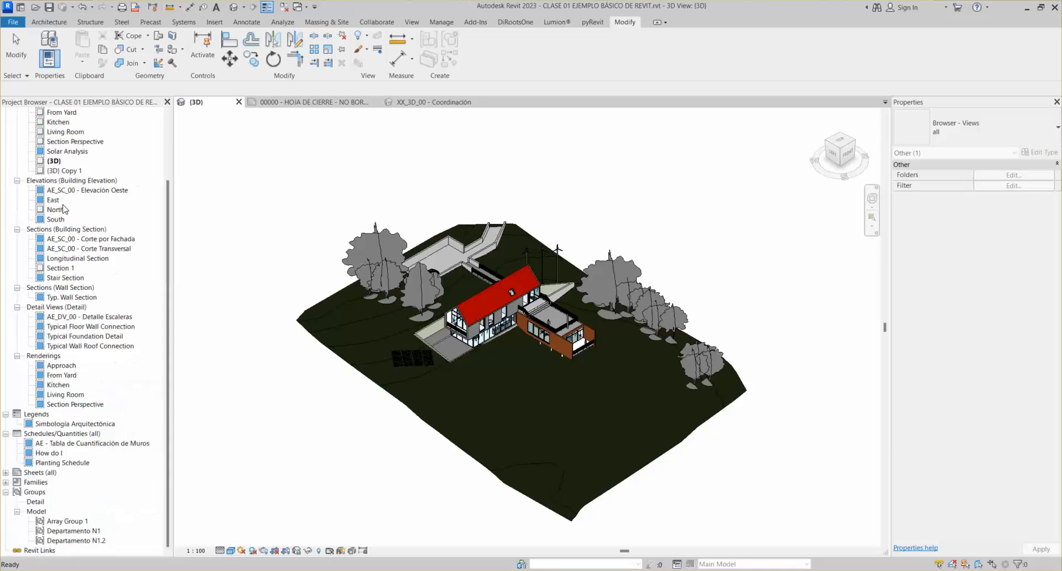
right_click(43, 472)
left_click(72, 489)
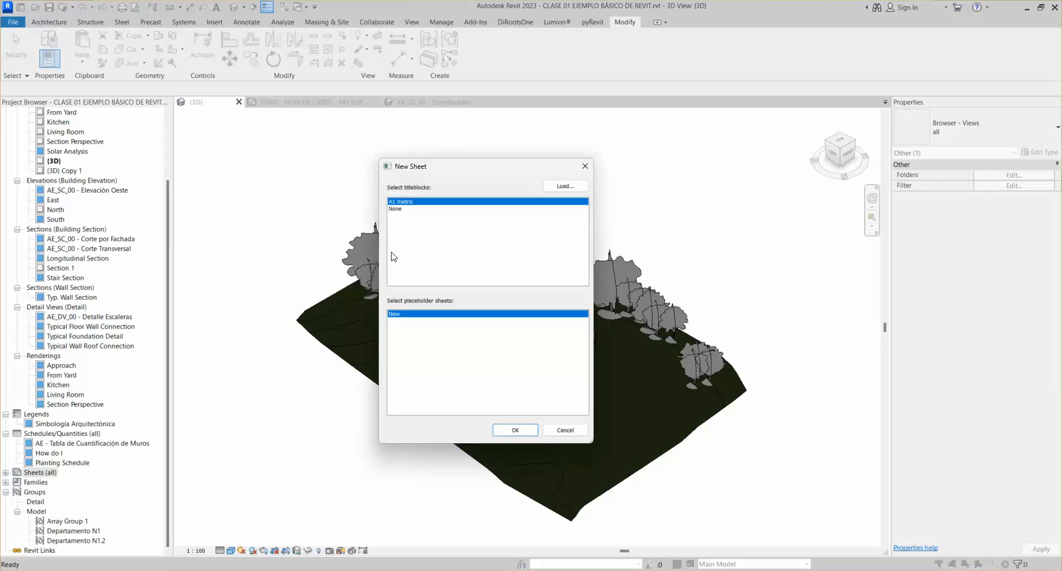
left_click_drag(476, 168, 499, 175)
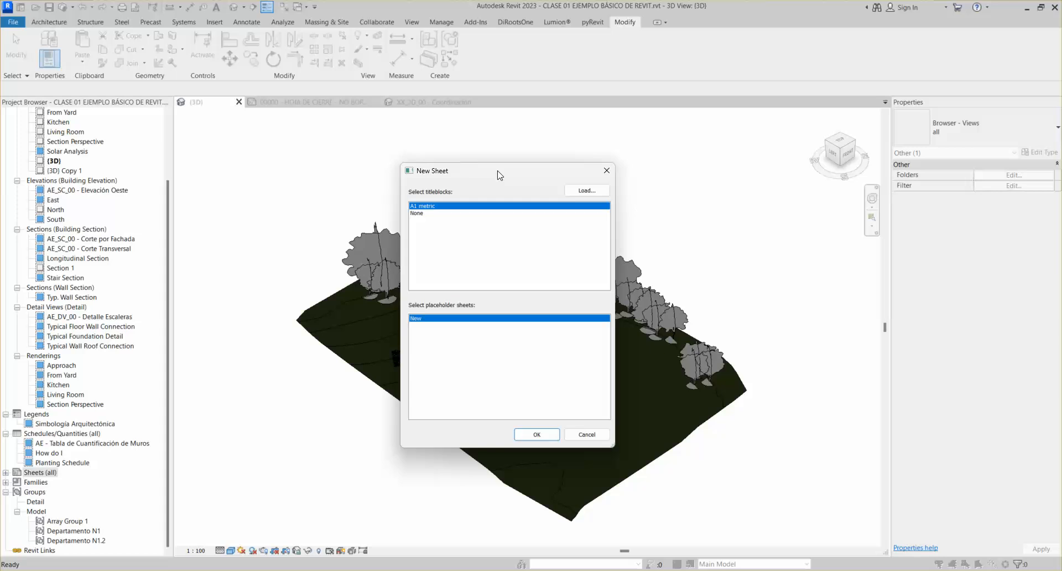
left_click_drag(499, 175, 499, 176)
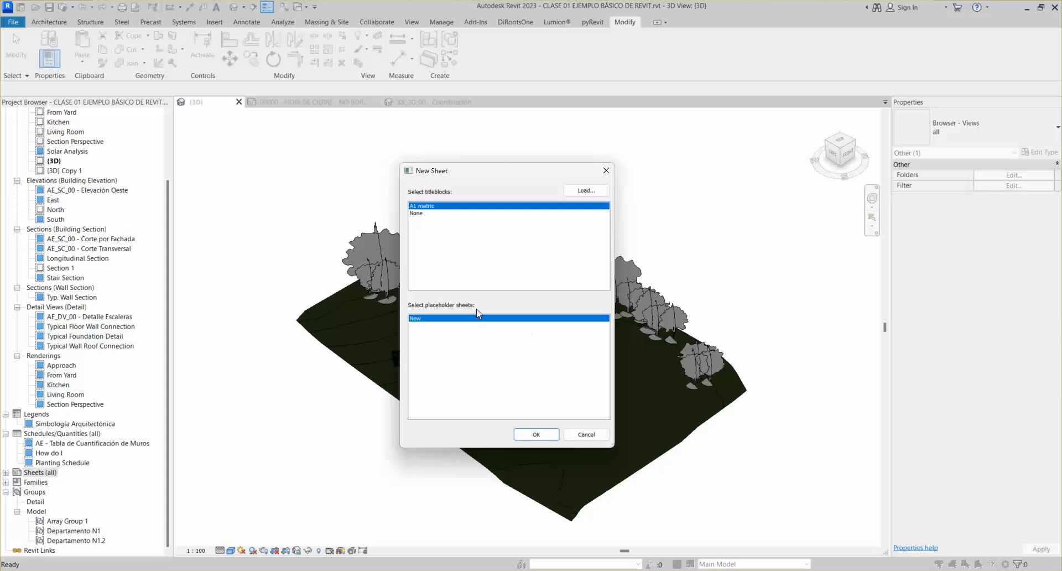
left_click(605, 171)
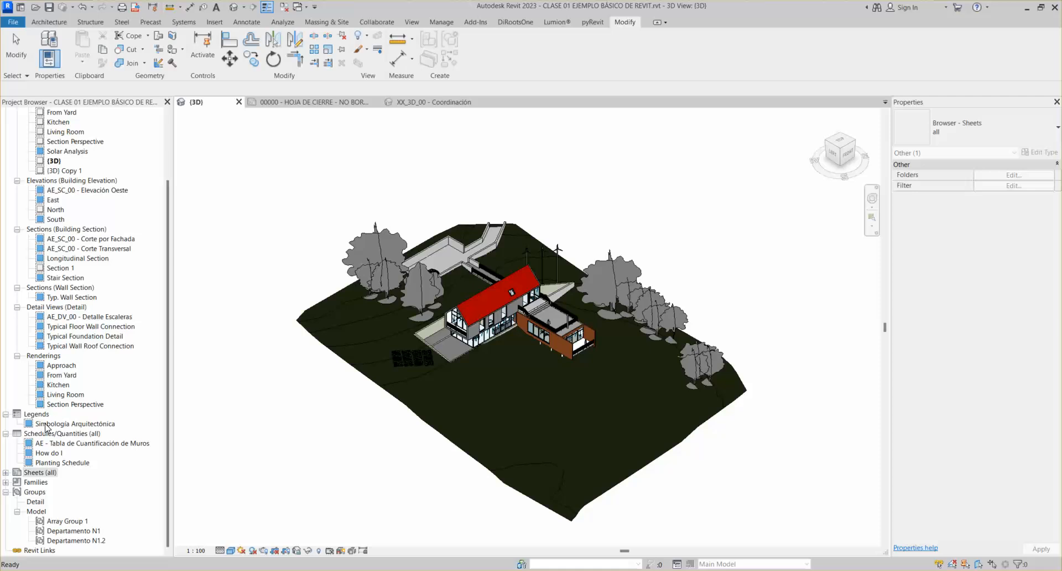
Create a new sheet from Sheets (all) using the A1 metric title block
right_click(40, 471)
left_click(258, 235)
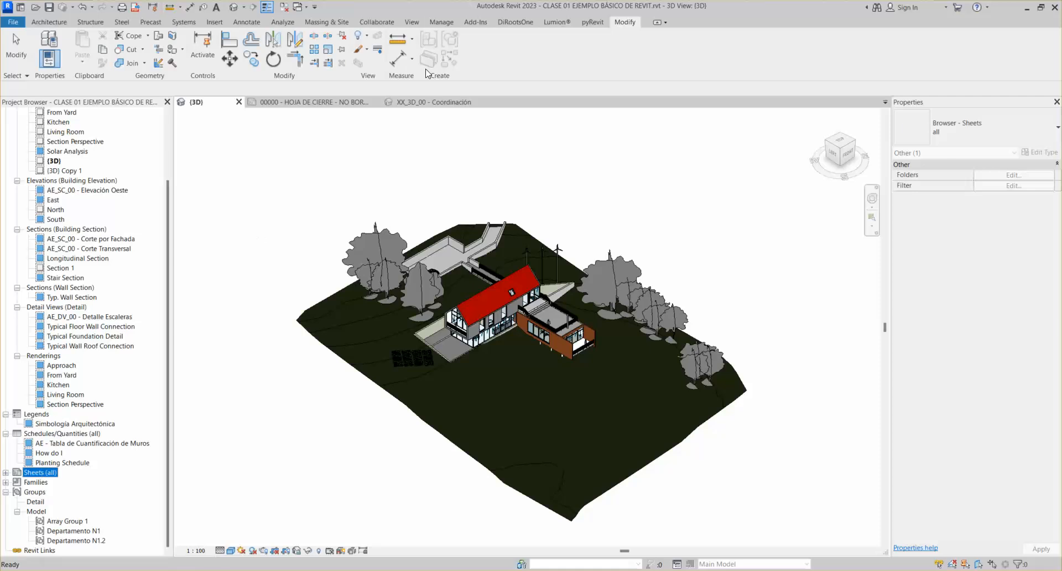
left_click(412, 22)
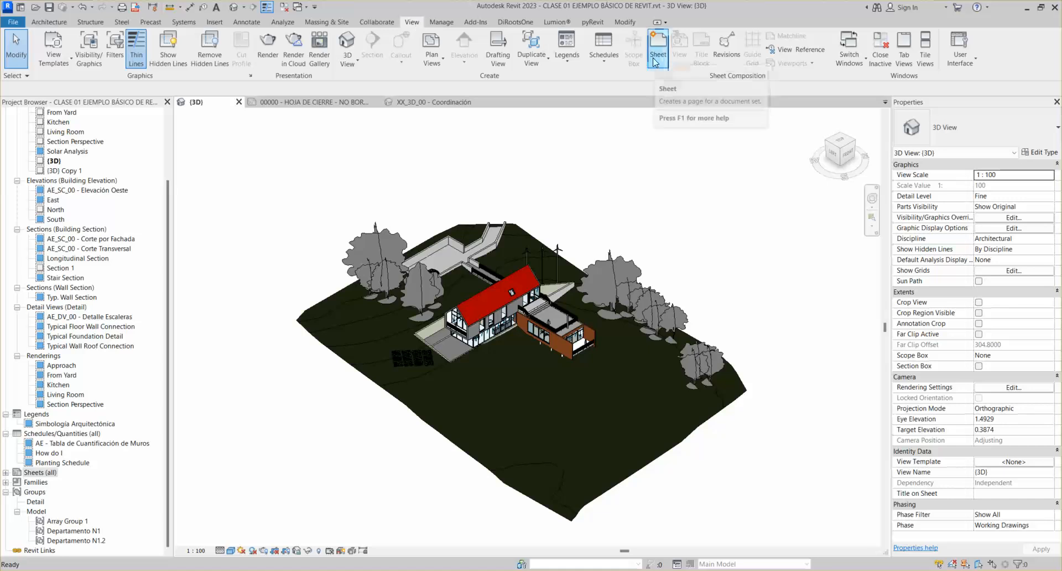
right_click(41, 475)
left_click(72, 479)
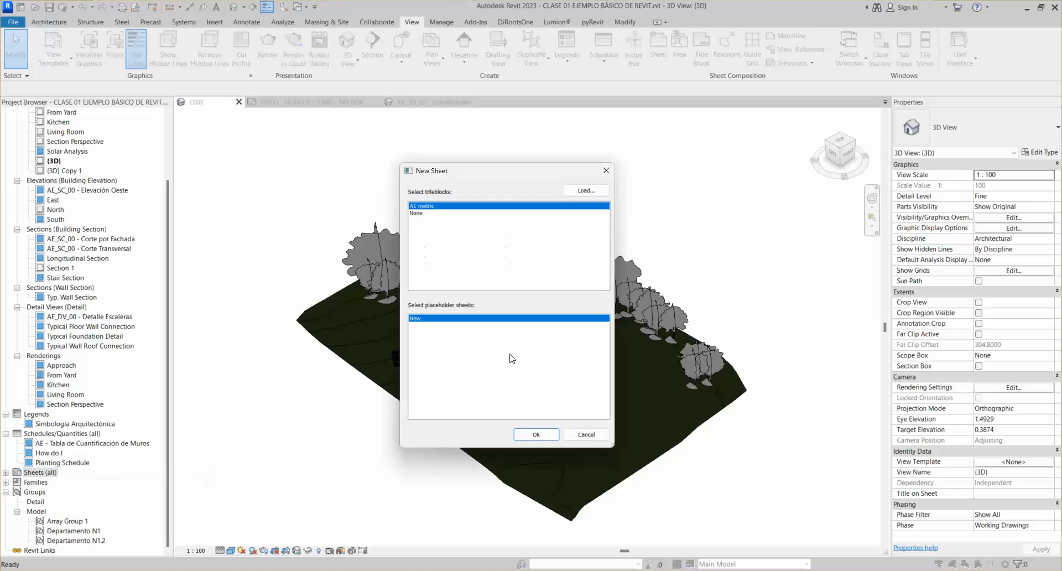
left_click(537, 436)
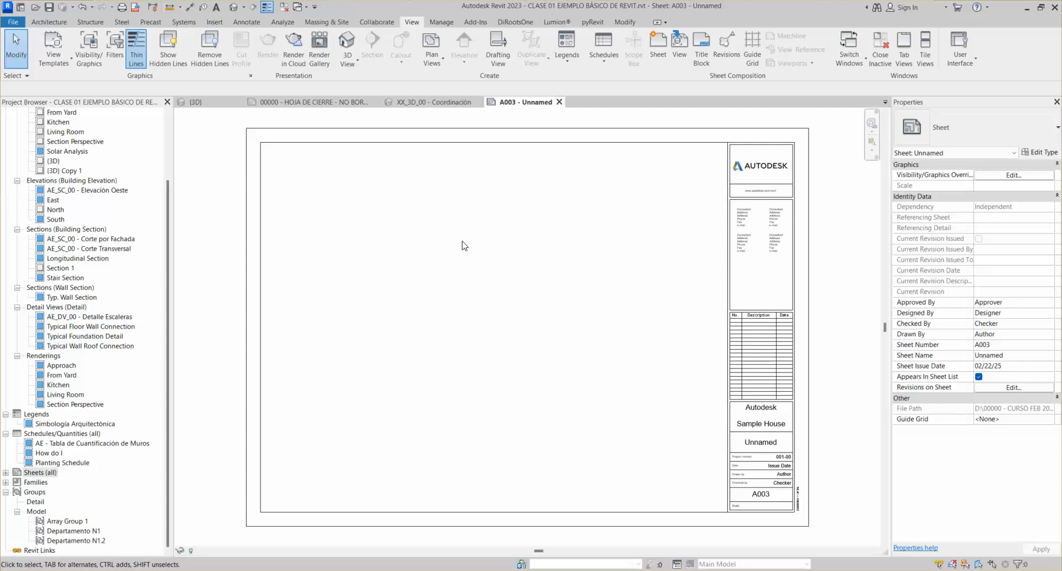
Collapse the A001 and A101–A104 sheet nodes and select the new A003 - Unnamed sheet
scroll(464, 245, "down", 1)
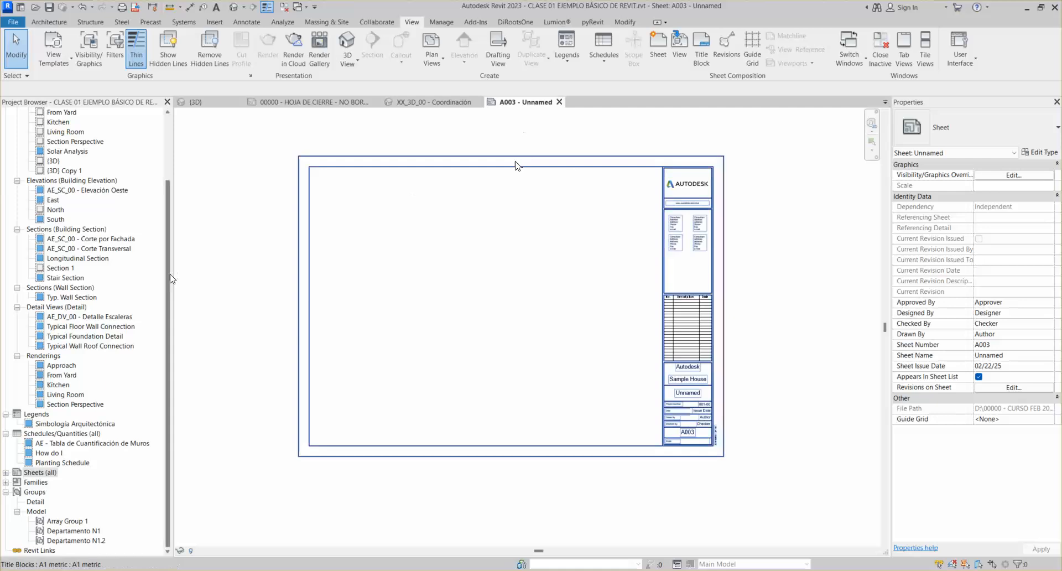
double_click(40, 472)
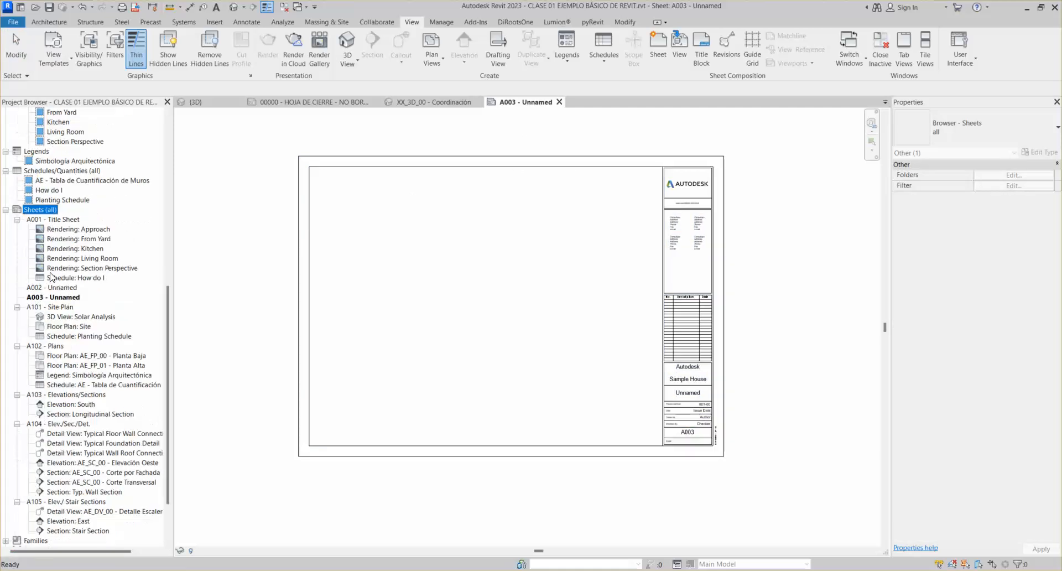
left_click(5, 210)
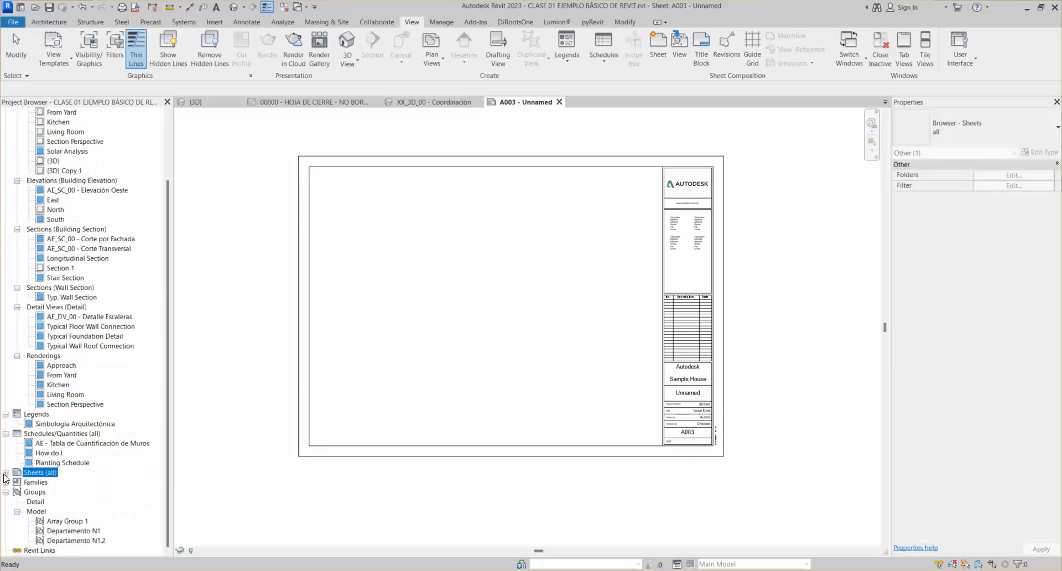
left_click(5, 472)
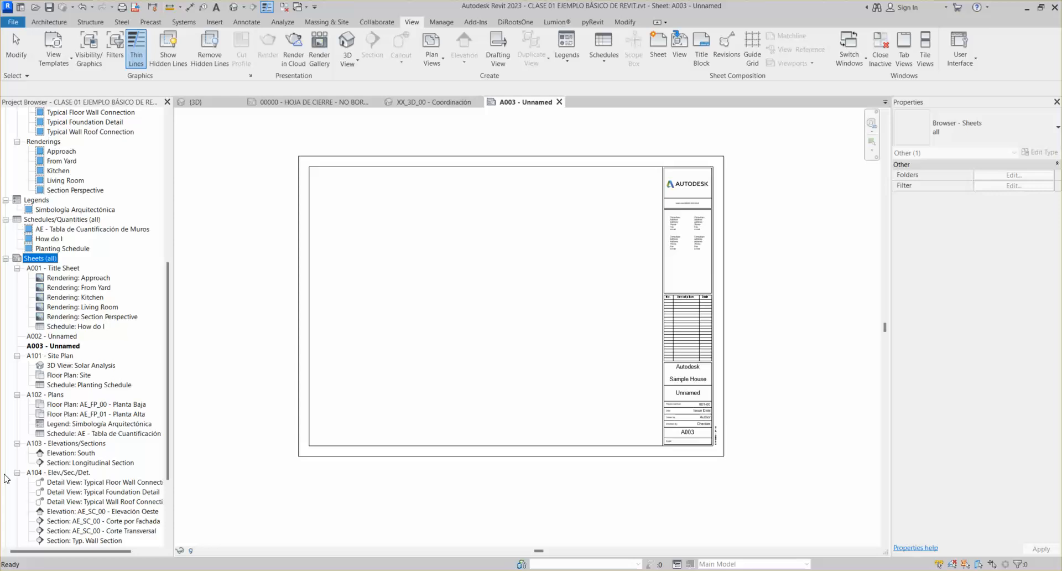
left_click(18, 268)
left_click(18, 297)
left_click(17, 306)
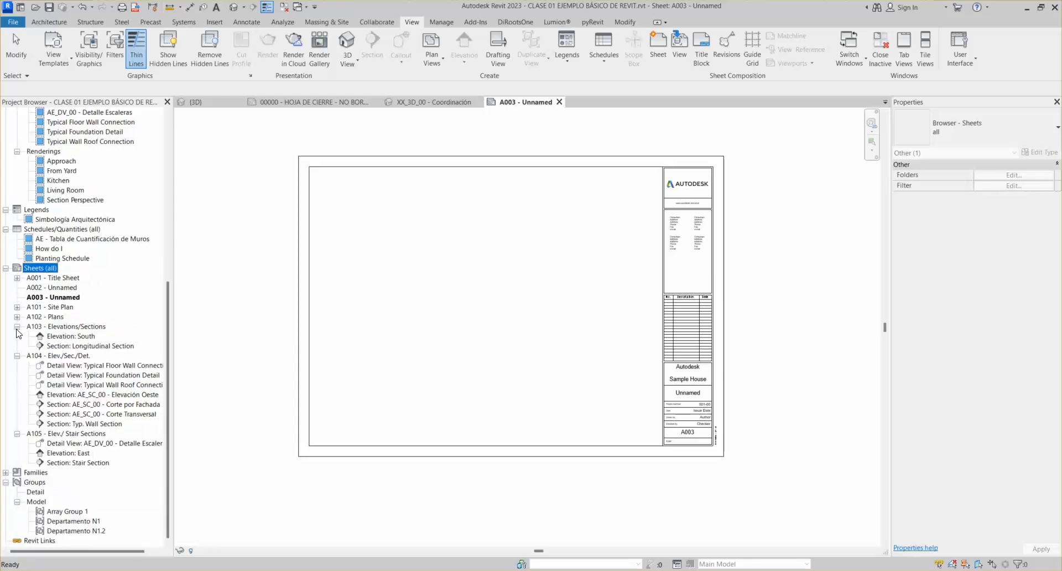
left_click(18, 326)
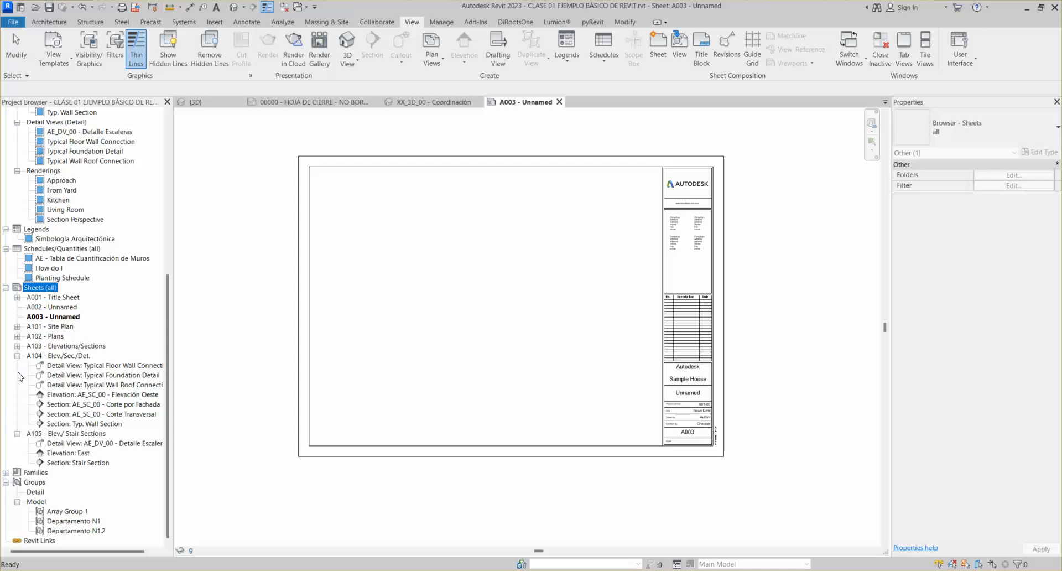
left_click(17, 355)
left_click(66, 385)
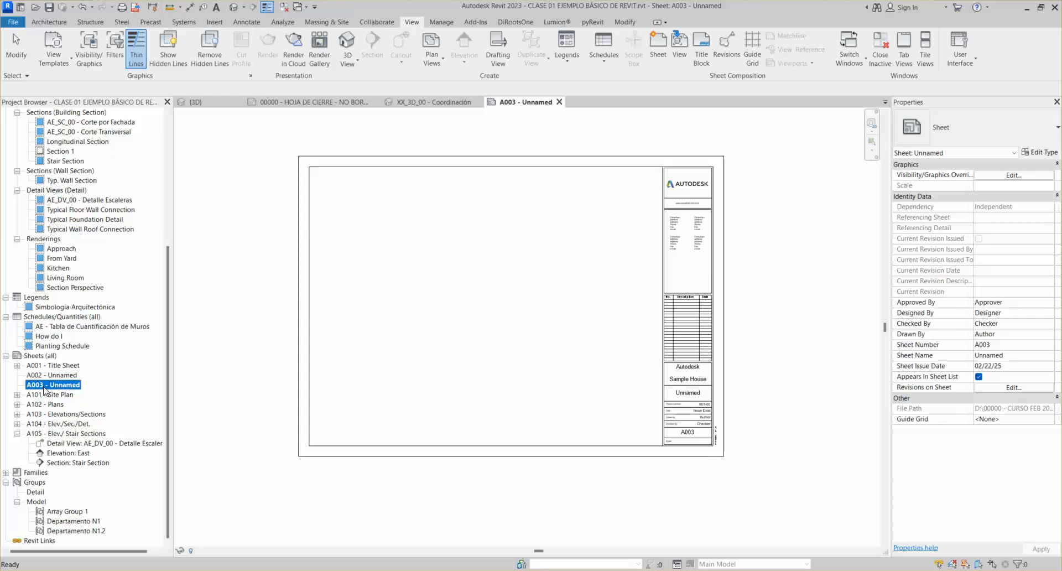
Rename sheet A003 to number AE100 with the name Plano Arquitectónico
right_click(61, 385)
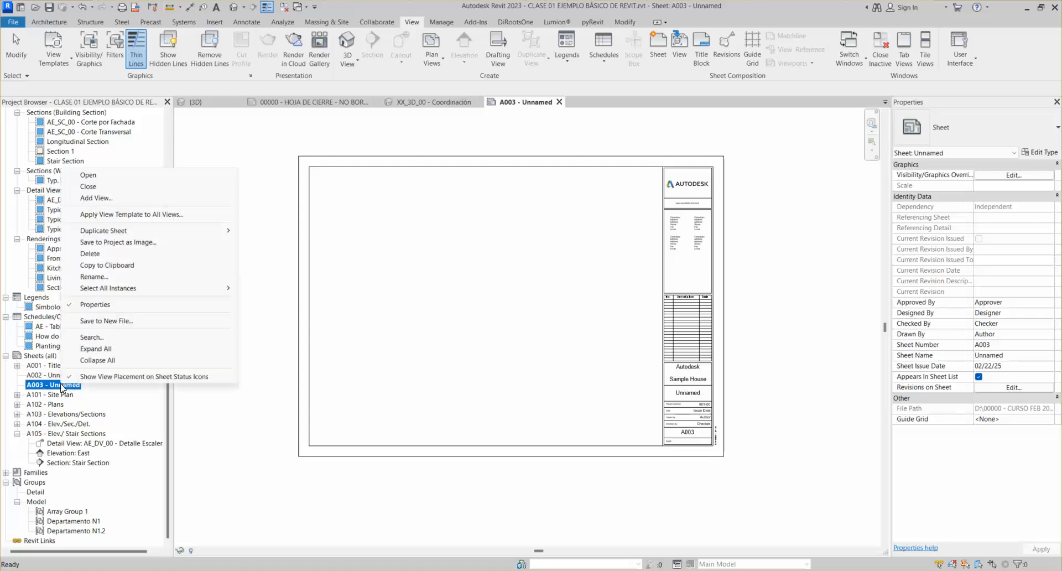
left_click(104, 278)
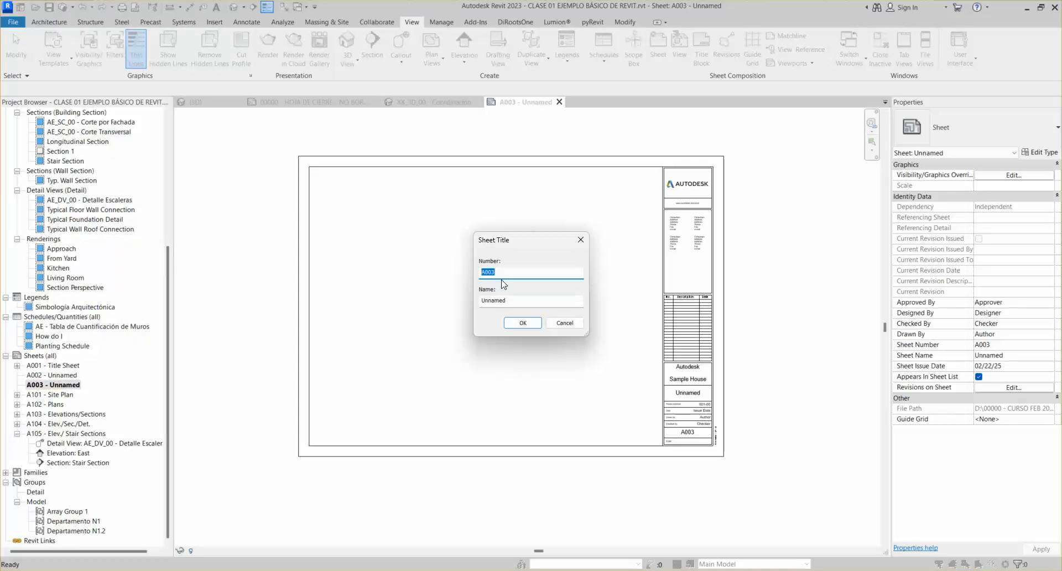
type("AE_Arq")
key("BackSpace")
key("BackSpace")
type("100")
double_click(523, 302)
type("Plano Arquite")
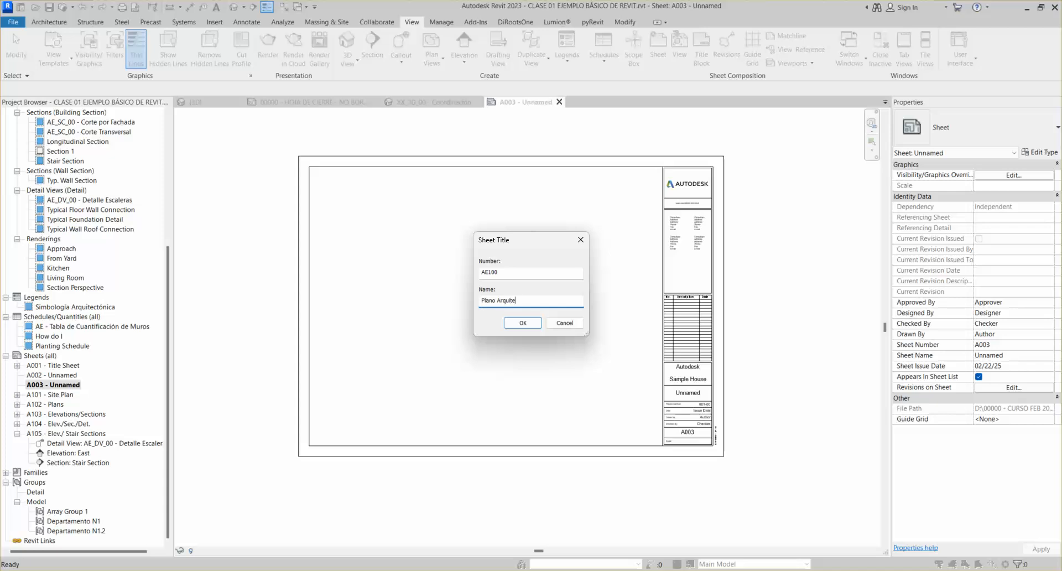
type("ctónico")
key("Return")
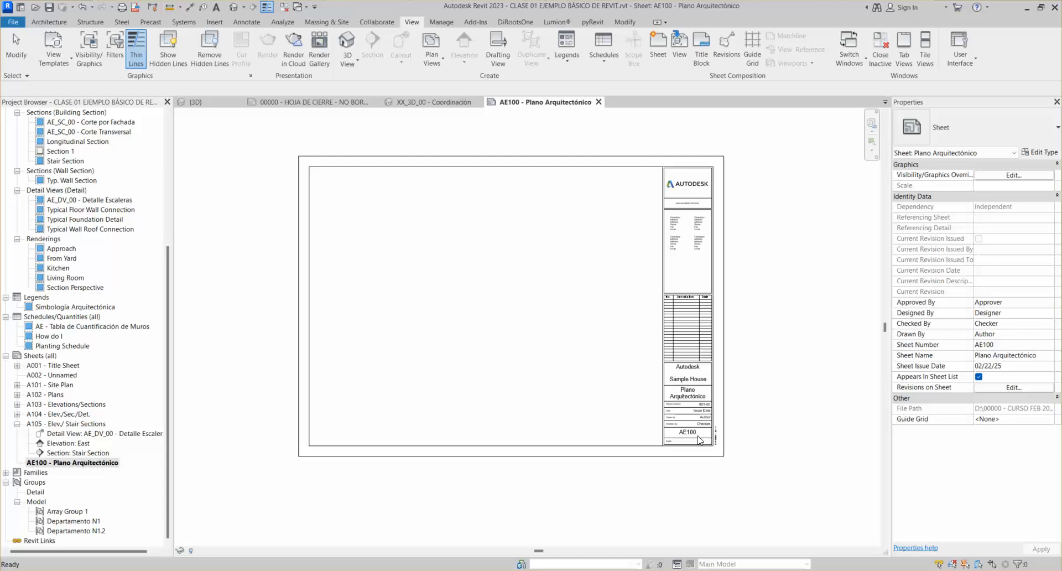
scroll(702, 437, "up", 2)
scroll(709, 439, "up", 3)
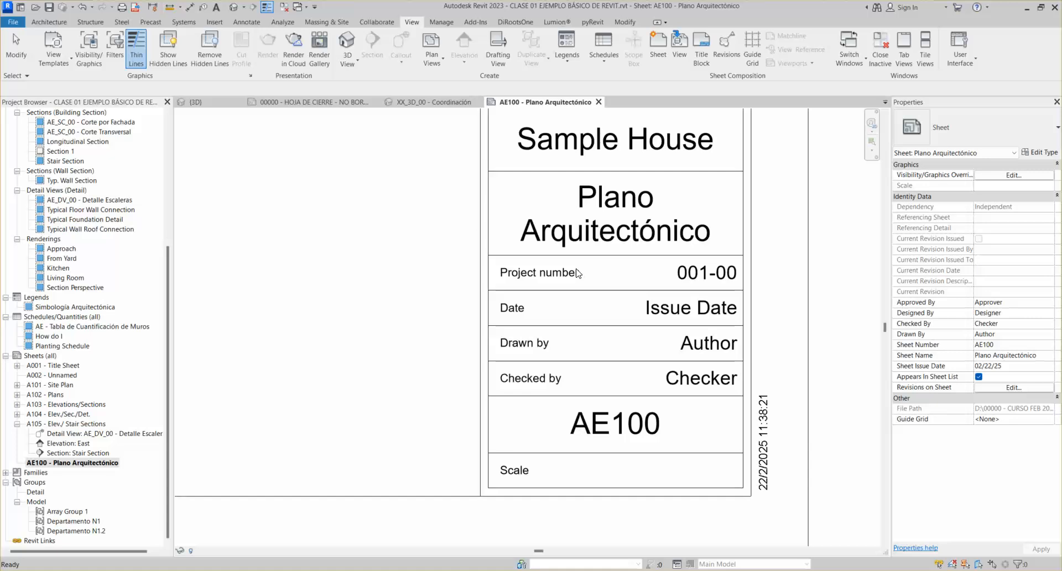
scroll(578, 273, "down", 1)
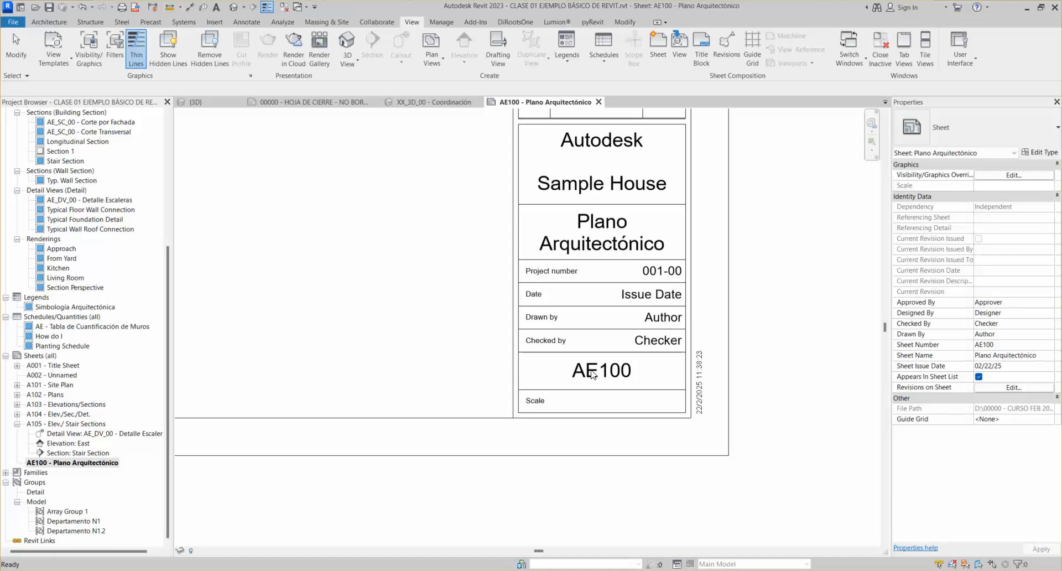
scroll(519, 302, "down", 1)
middle_click_drag(472, 281, 452, 316)
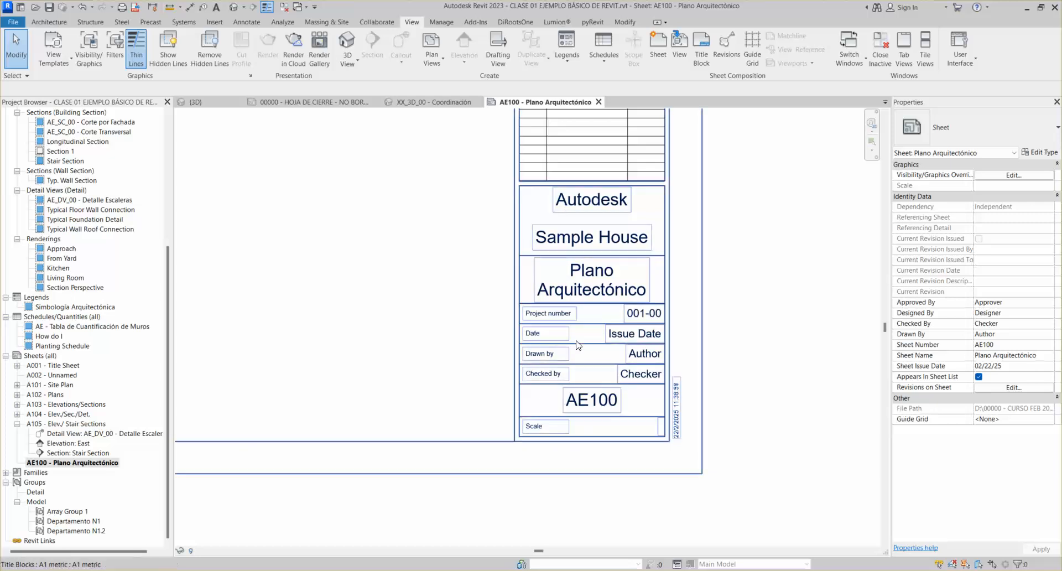
scroll(581, 307, "down", 2)
middle_click_drag(581, 309, 698, 375)
scroll(668, 351, "down", 2)
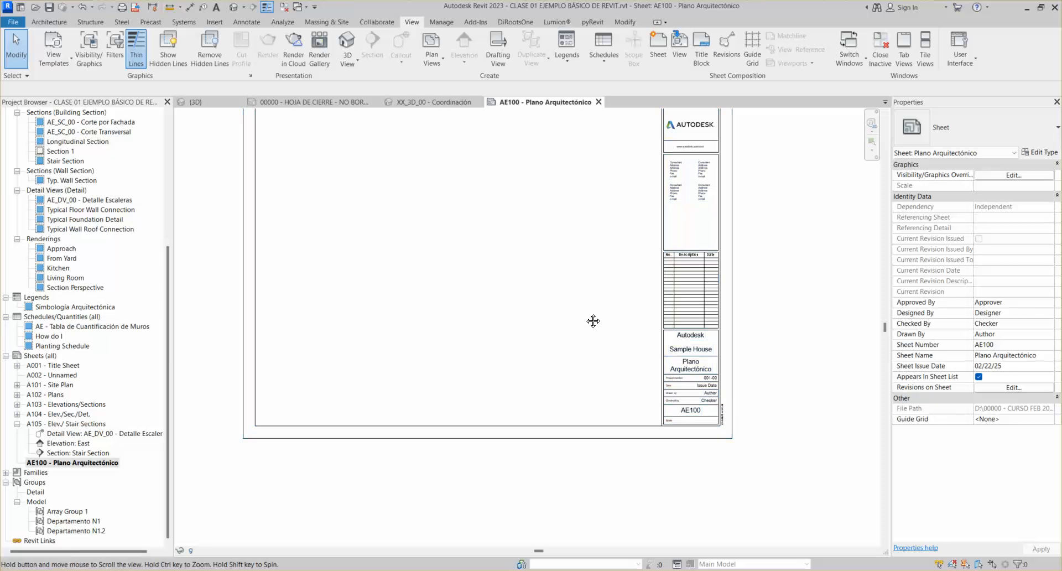
middle_click_drag(592, 321, 625, 372)
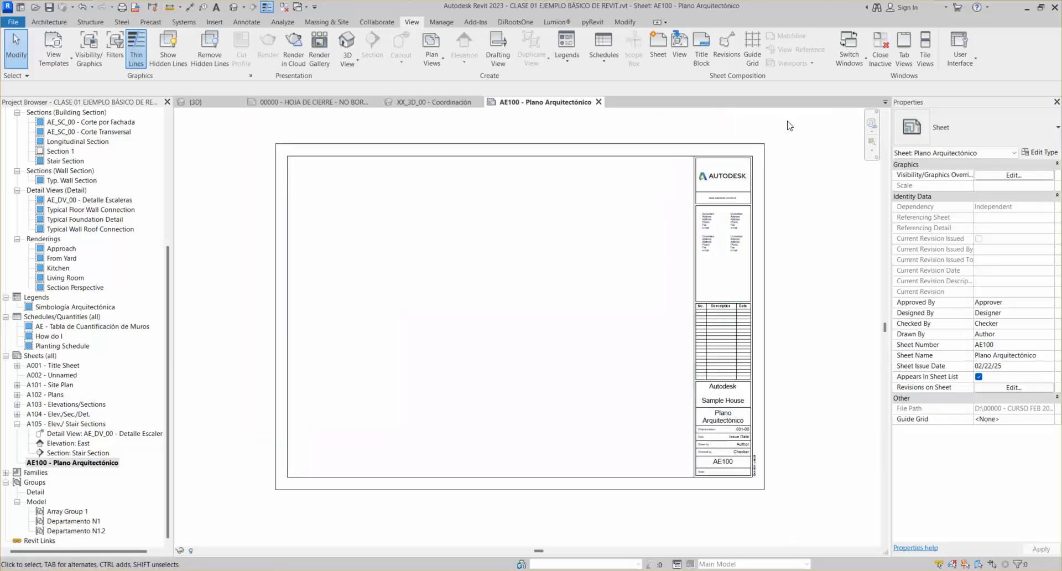
Open the AE100 sheet's A1 metric title block family for editing
left_click(697, 177)
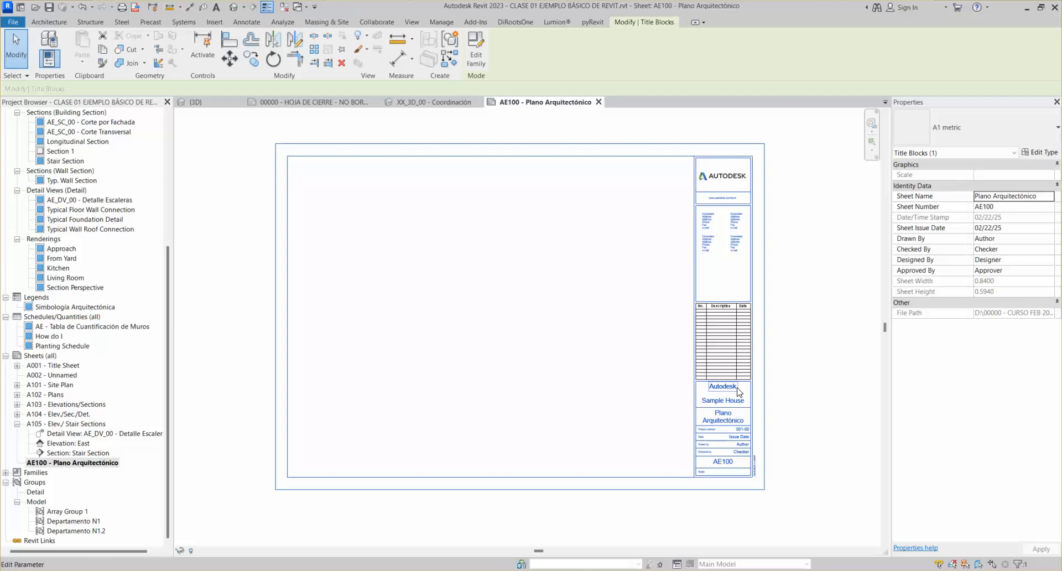
left_click(799, 239)
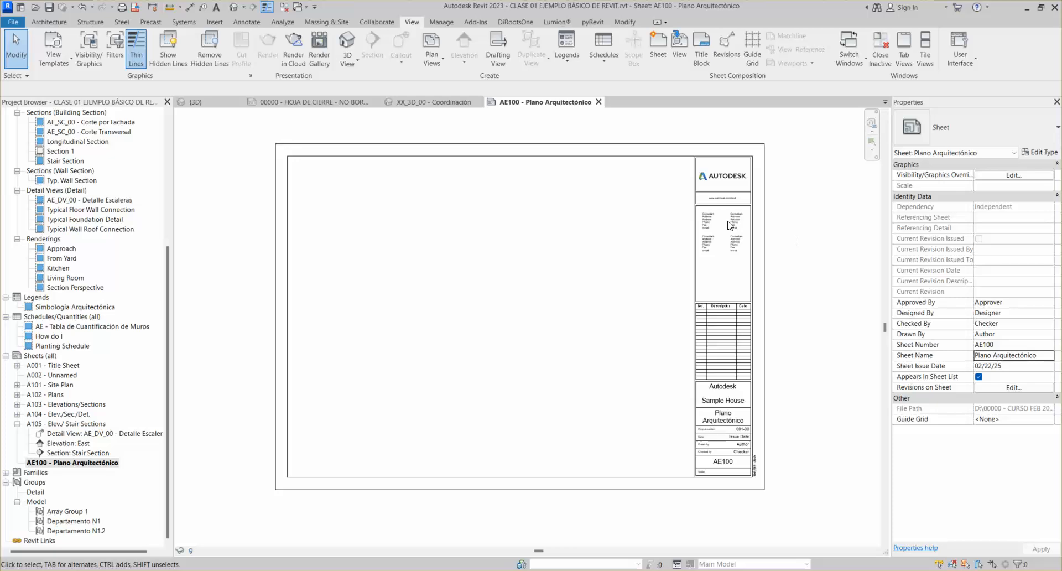
left_click(589, 160)
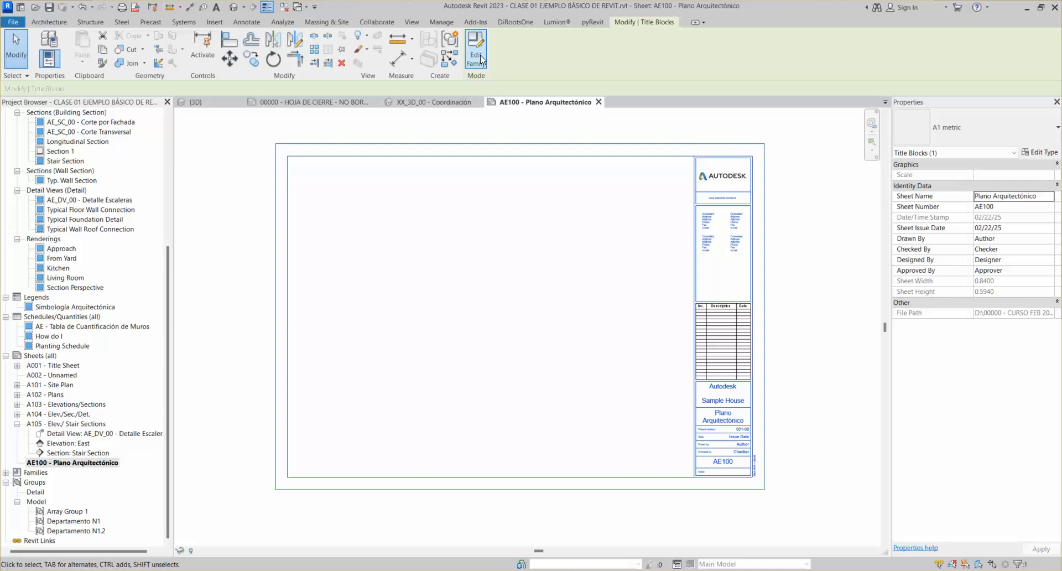
key("Escape")
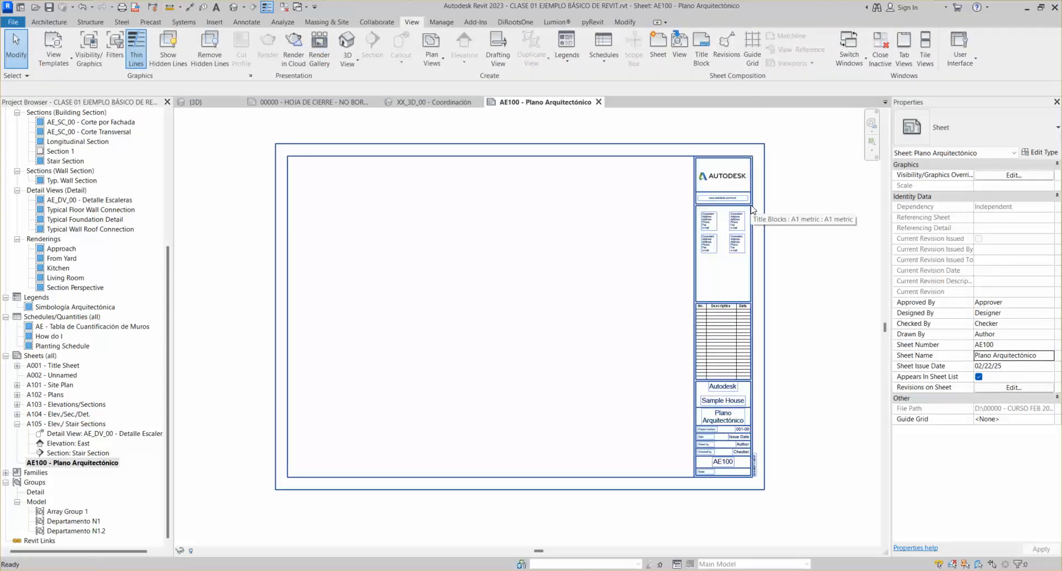
double_click(751, 210)
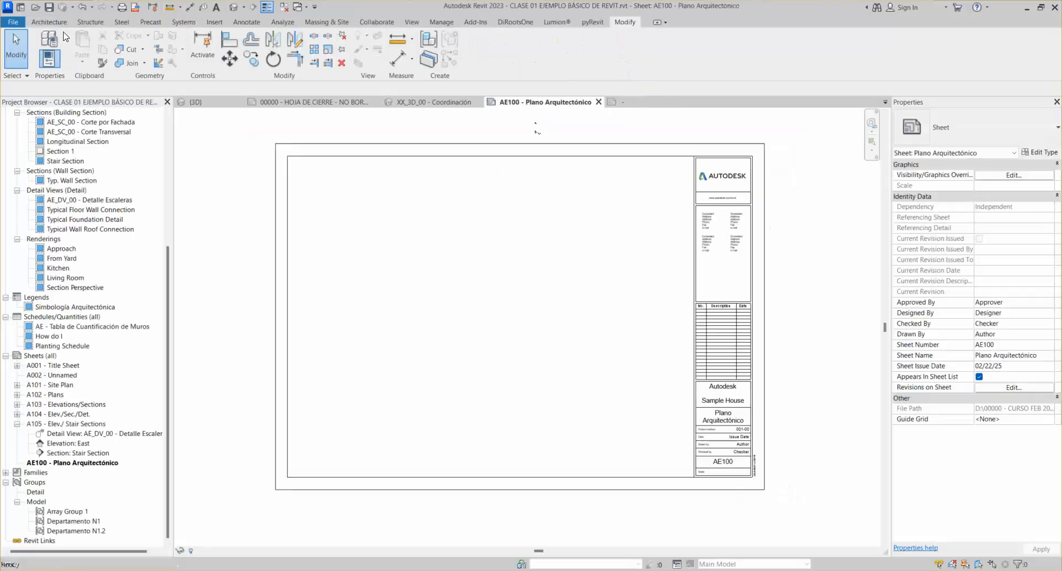
Compare the AE100 sheet with the A1 metric family view, then close the family tab
left_click(535, 102)
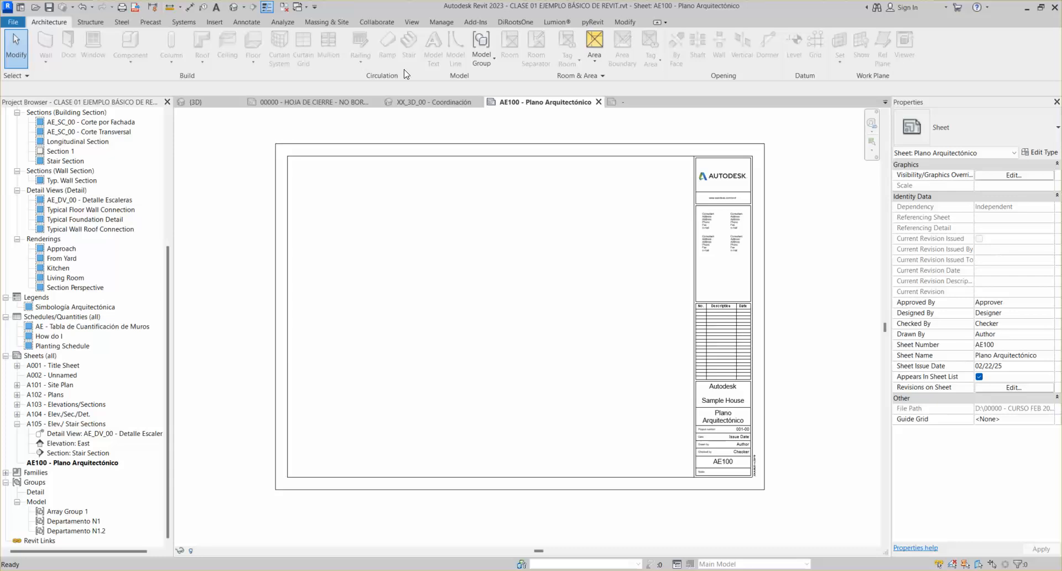
left_click(630, 103)
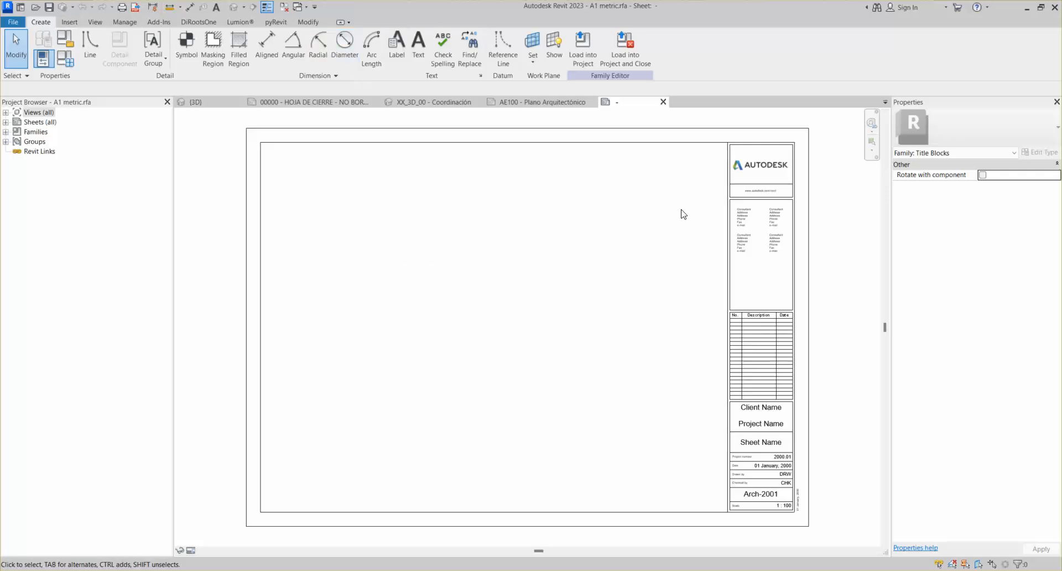
scroll(608, 209, "down", 1)
scroll(609, 209, "down", 1)
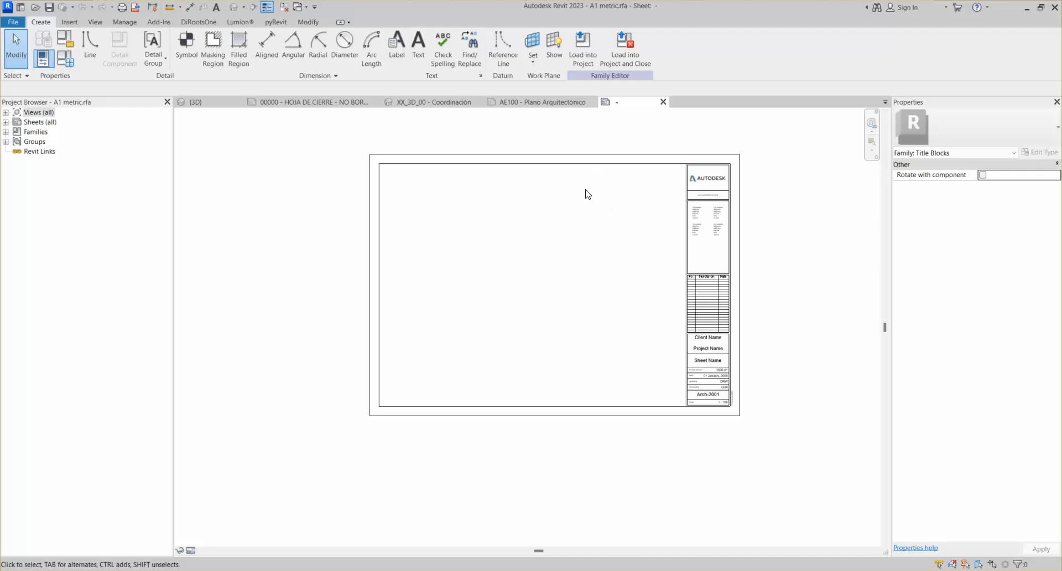
scroll(415, 256, "up", 1)
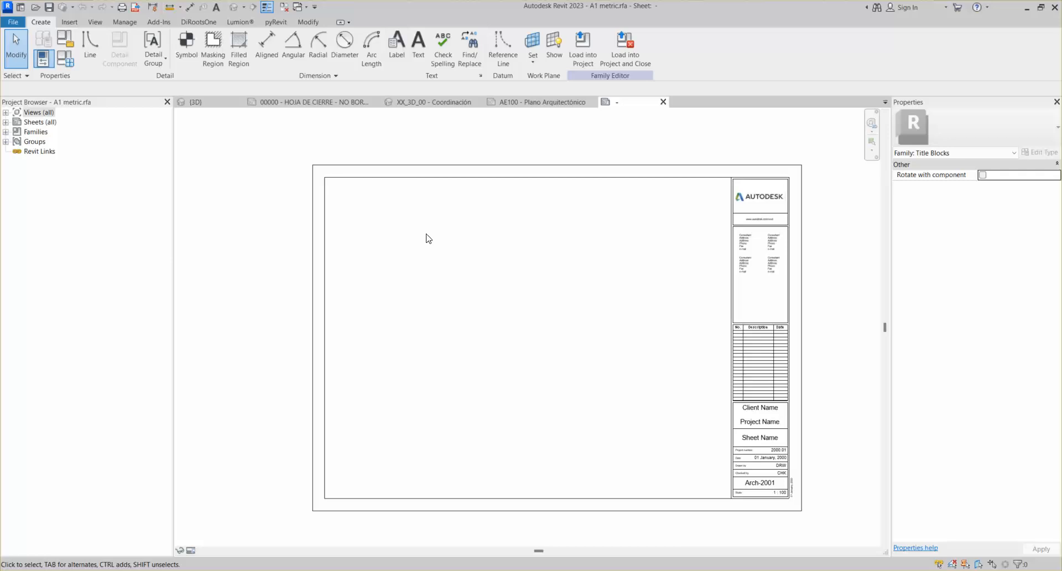
left_click(662, 103)
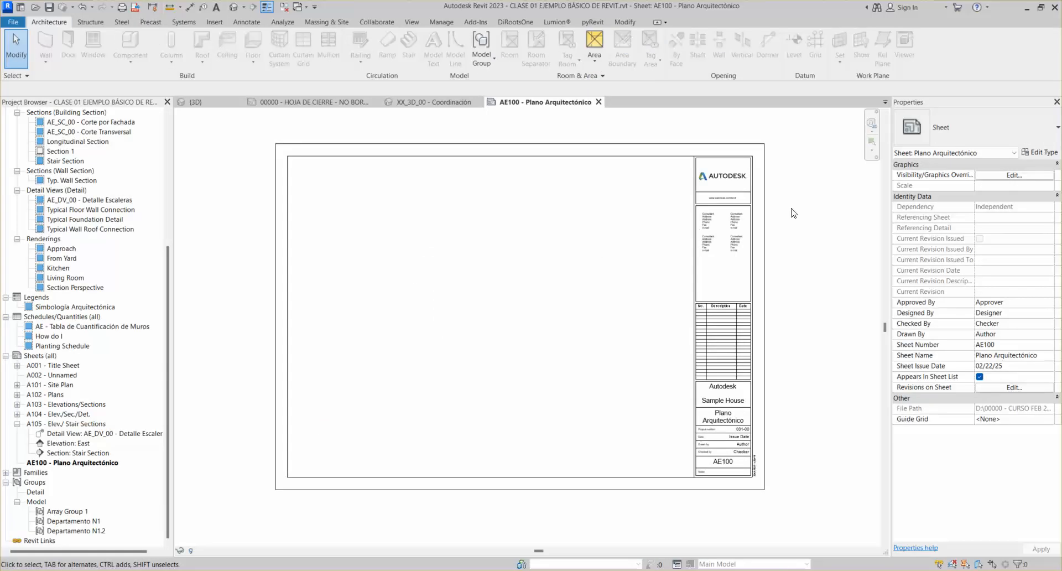
Open the AE100 sheet's A1 metric title block family for editing in the Family Editor
left_click(765, 231)
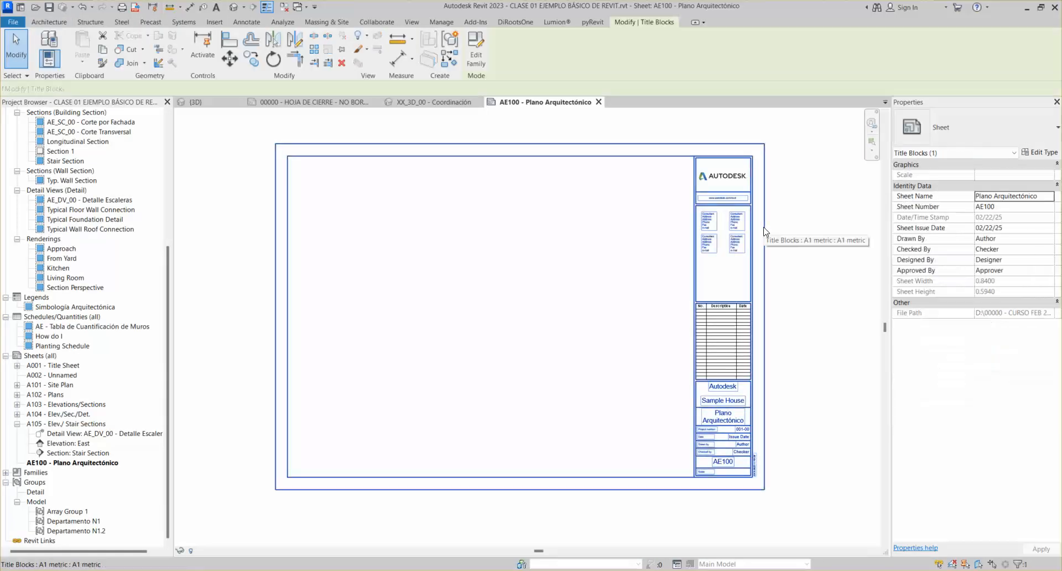
left_click(476, 58)
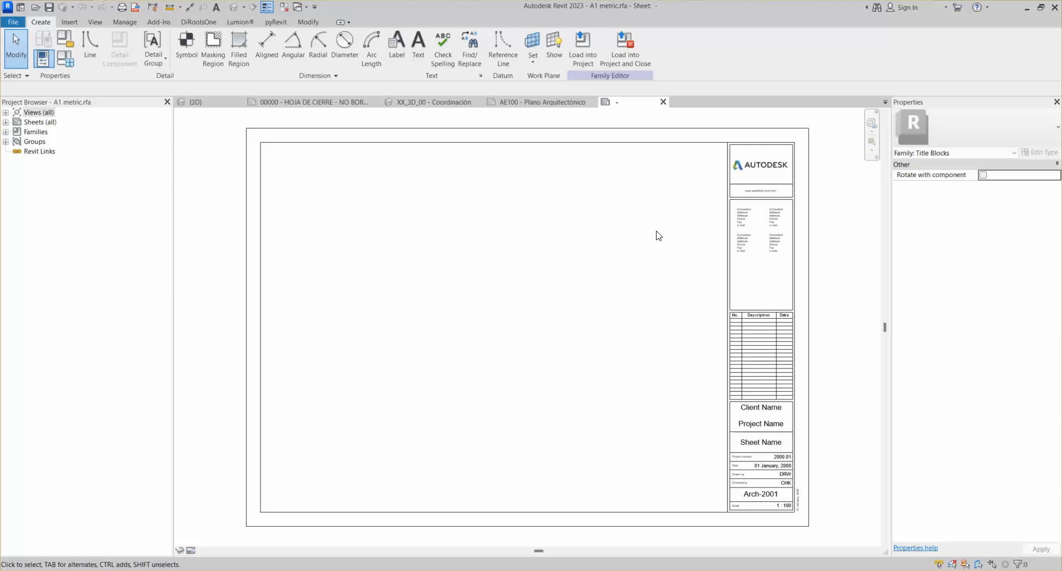
Using UN, set the family's Length units to Meters with rounding to 2 decimal places
scroll(535, 247, "down", 2)
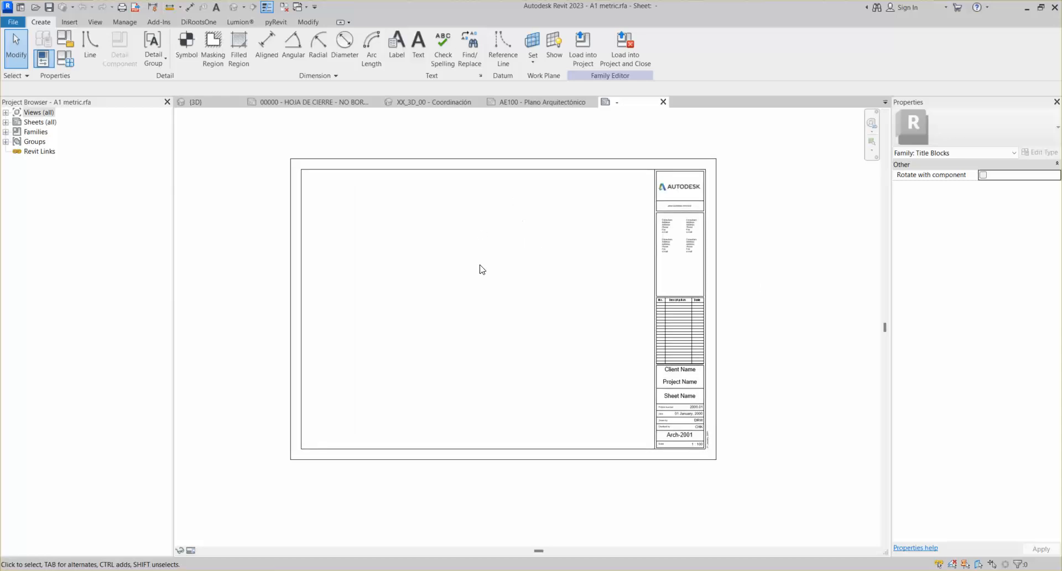
scroll(397, 212, "up", 1)
key("u")
key("n")
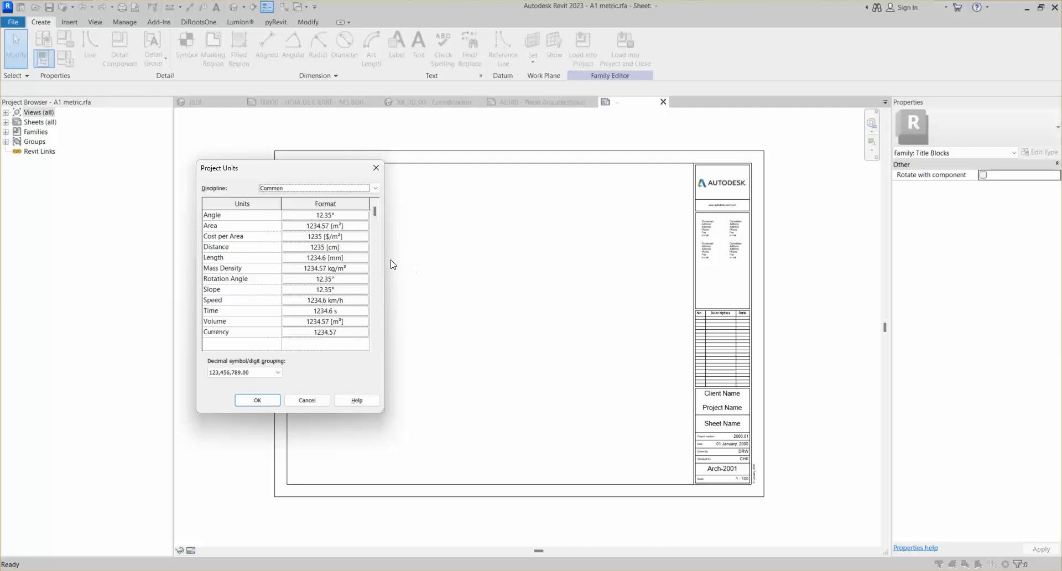
left_click(324, 257)
left_click(319, 232)
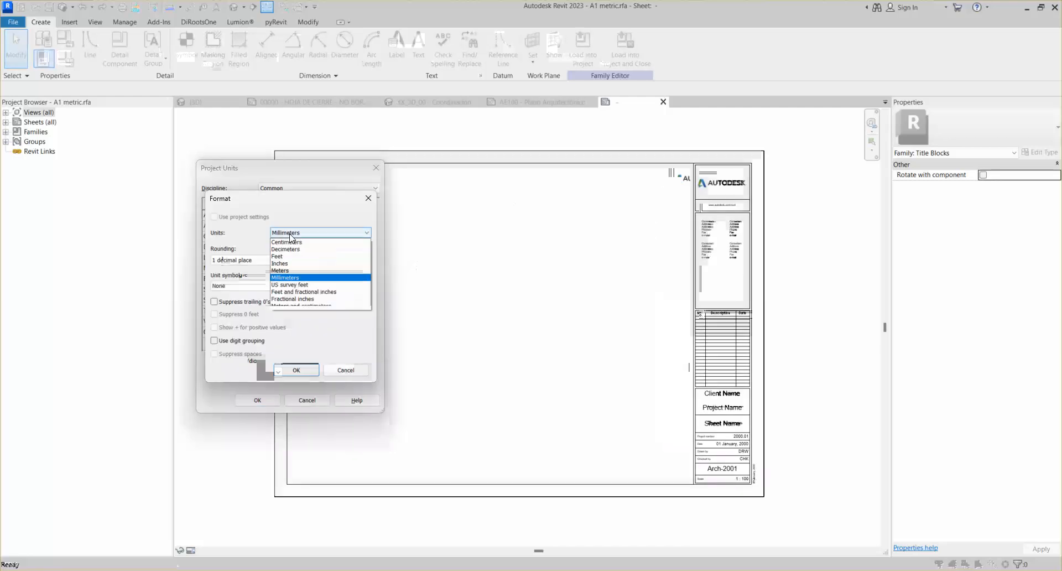
left_click(289, 271)
left_click(238, 259)
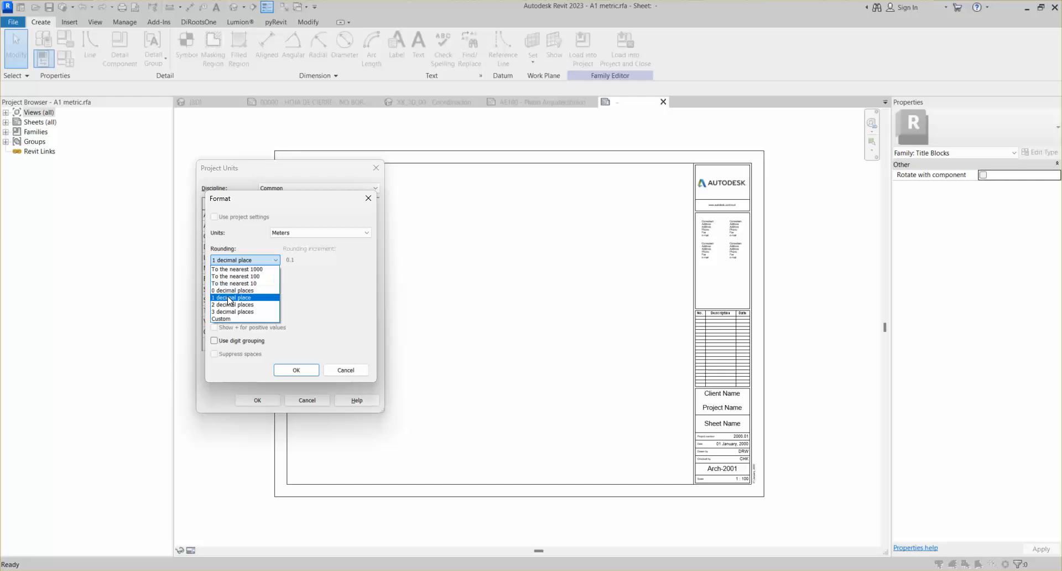
left_click(235, 304)
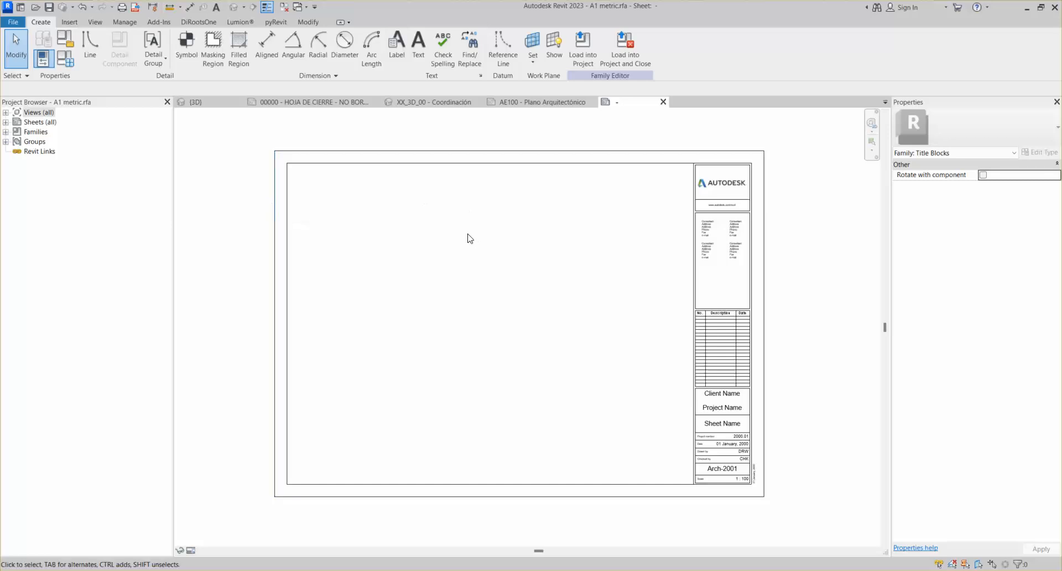
Dimension the sheet's 0.84 overall width above it and its 0.59 height on the left
left_click(265, 47)
key("Escape")
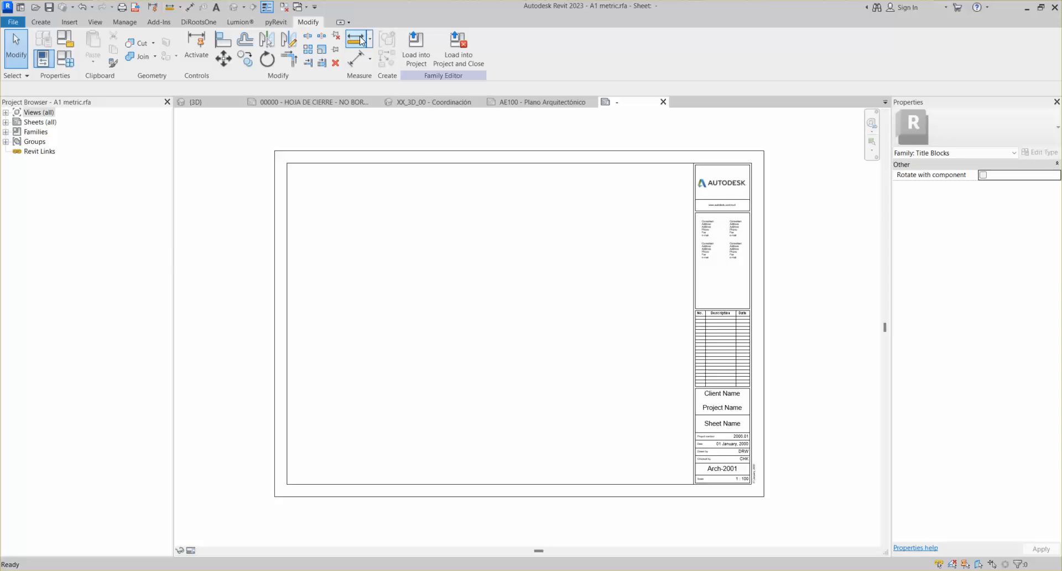
left_click(353, 65)
left_click(275, 178)
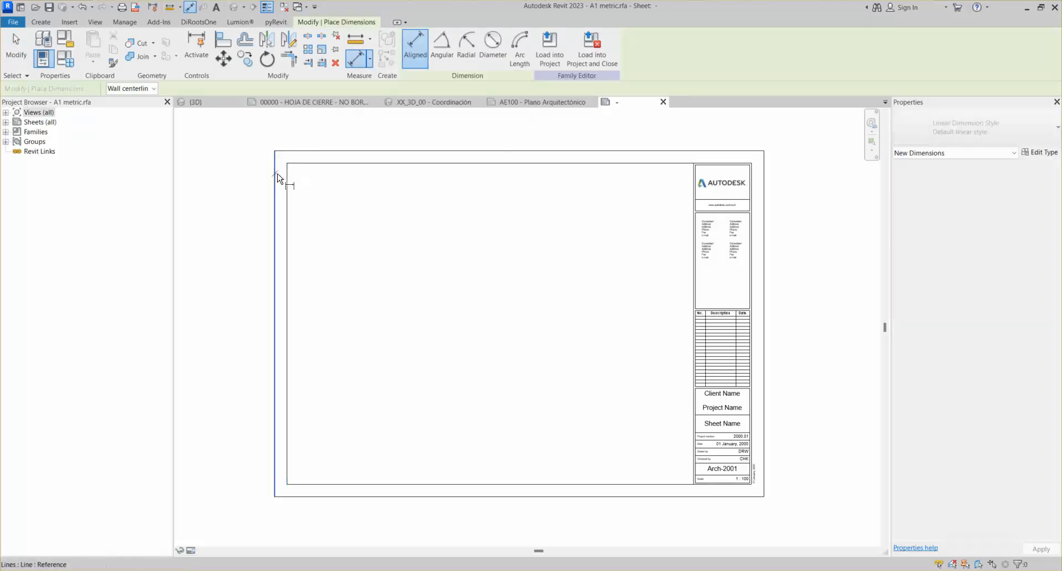
left_click(764, 181)
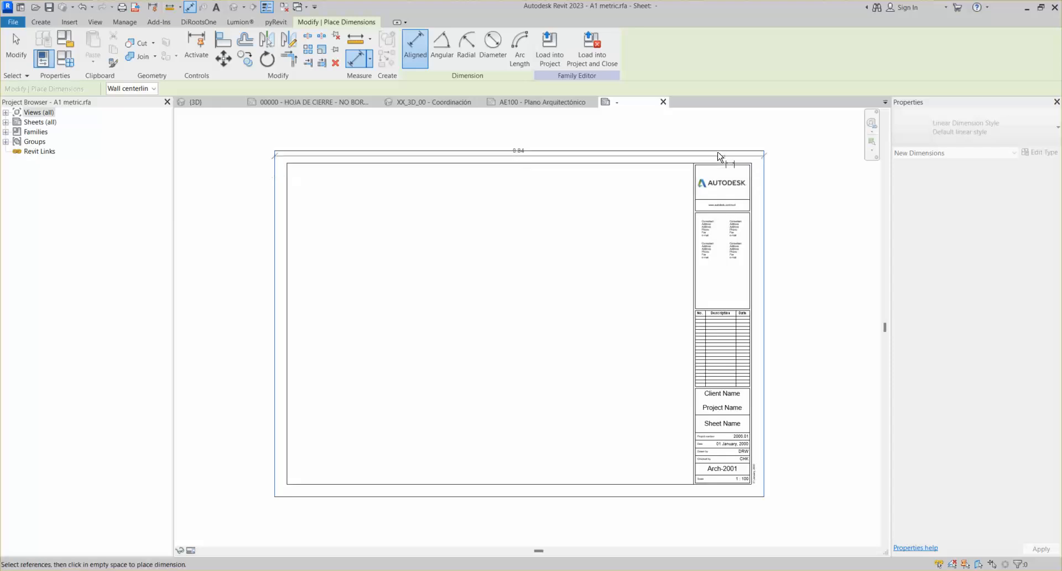
left_click(671, 138)
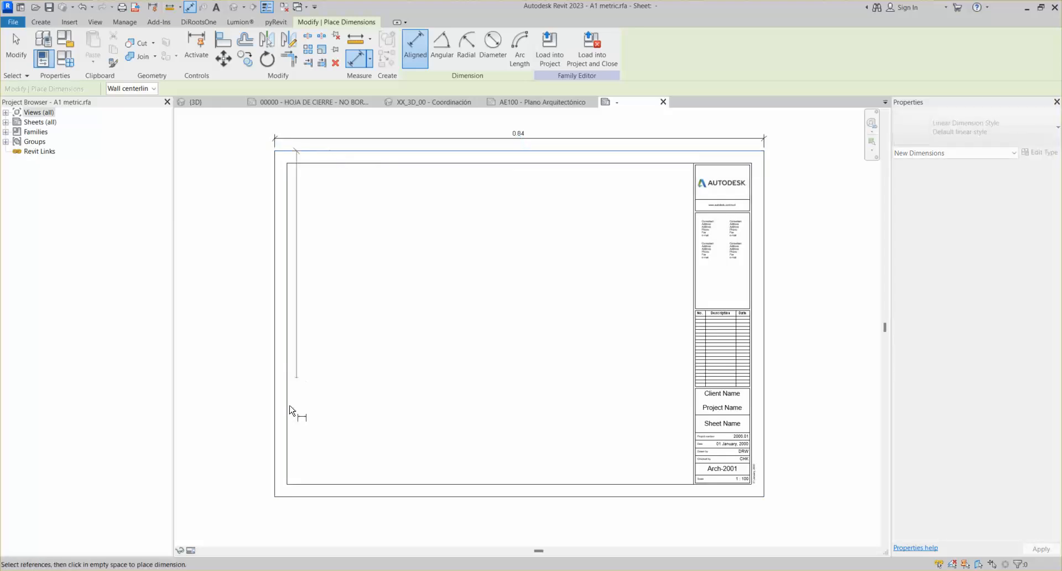
left_click(314, 495)
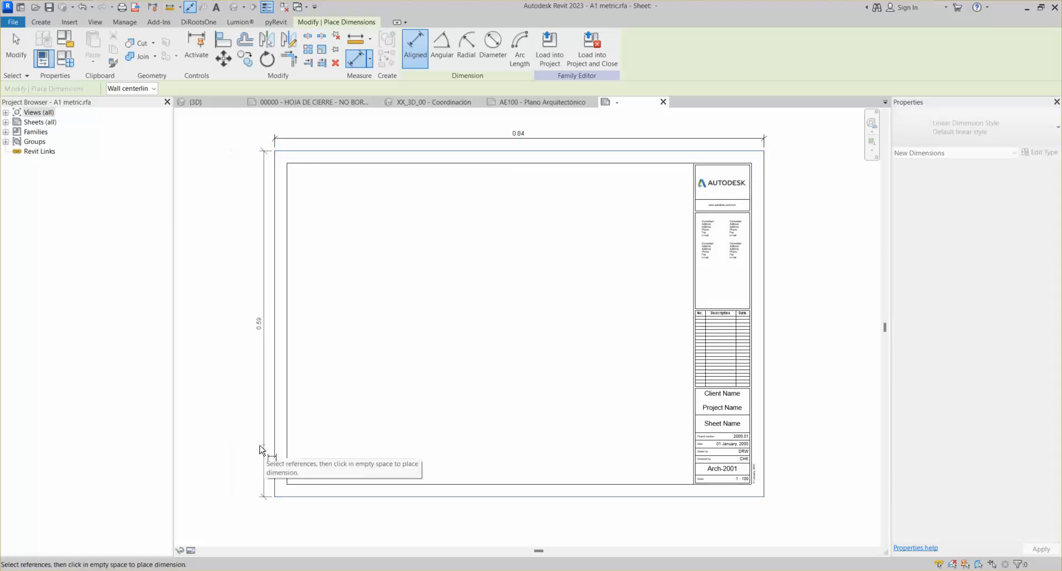
left_click(260, 449)
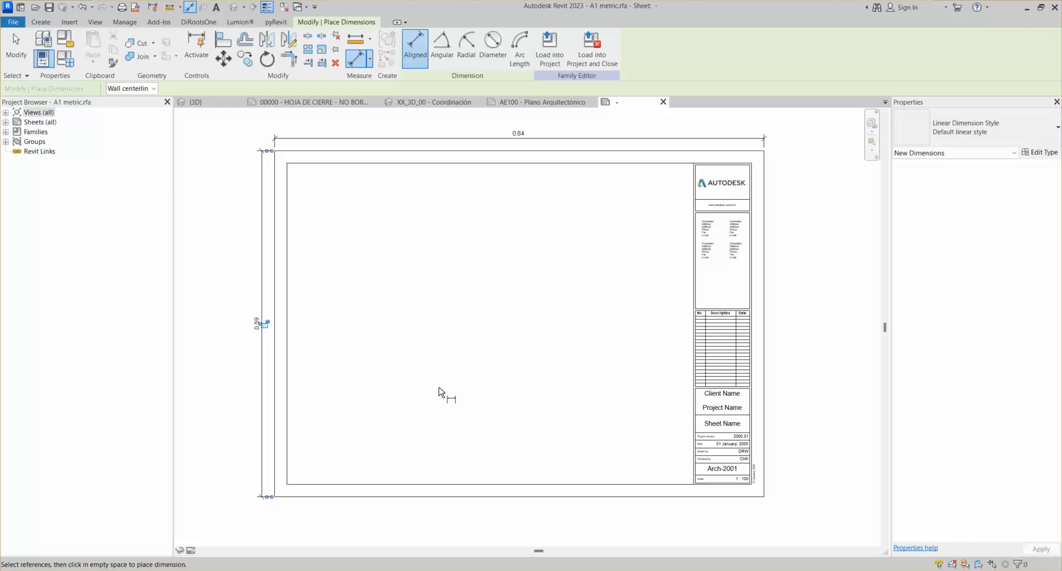
key("Escape")
key("Escape")
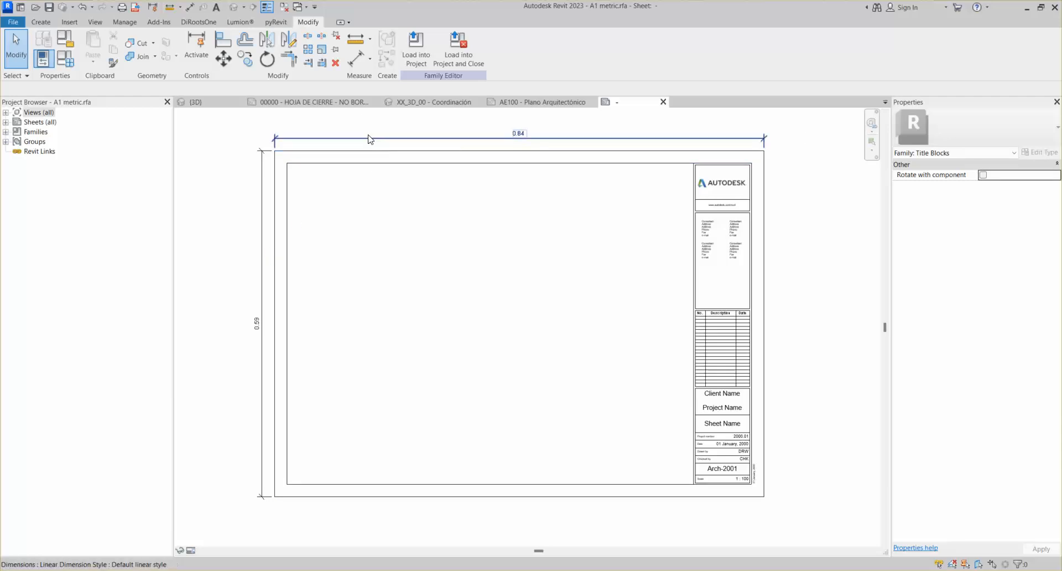
Add a second aligned 0.84 overall width dimension below the sheet
middle_click_drag(357, 161, 355, 179)
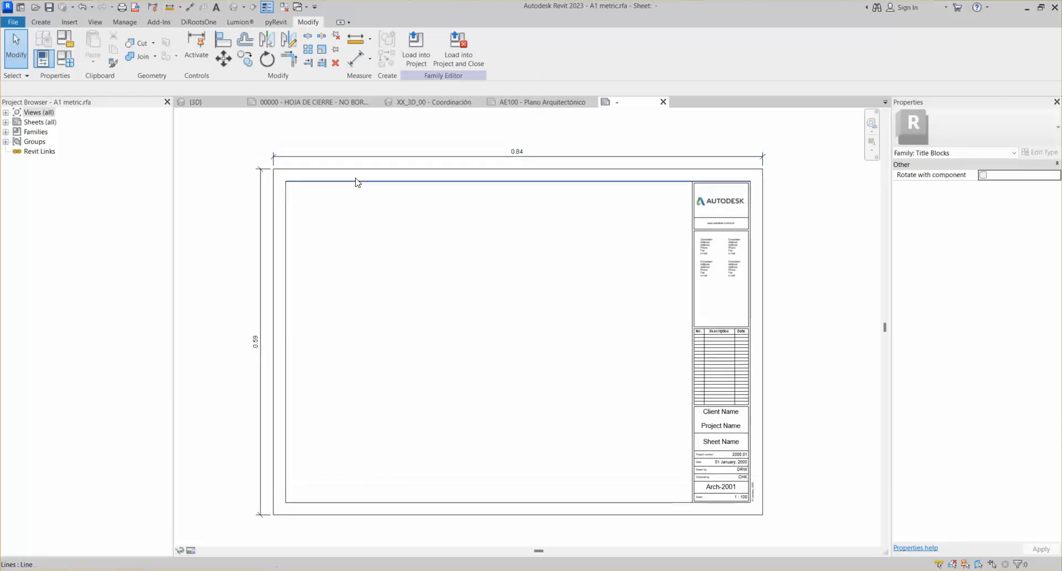
left_click(358, 63)
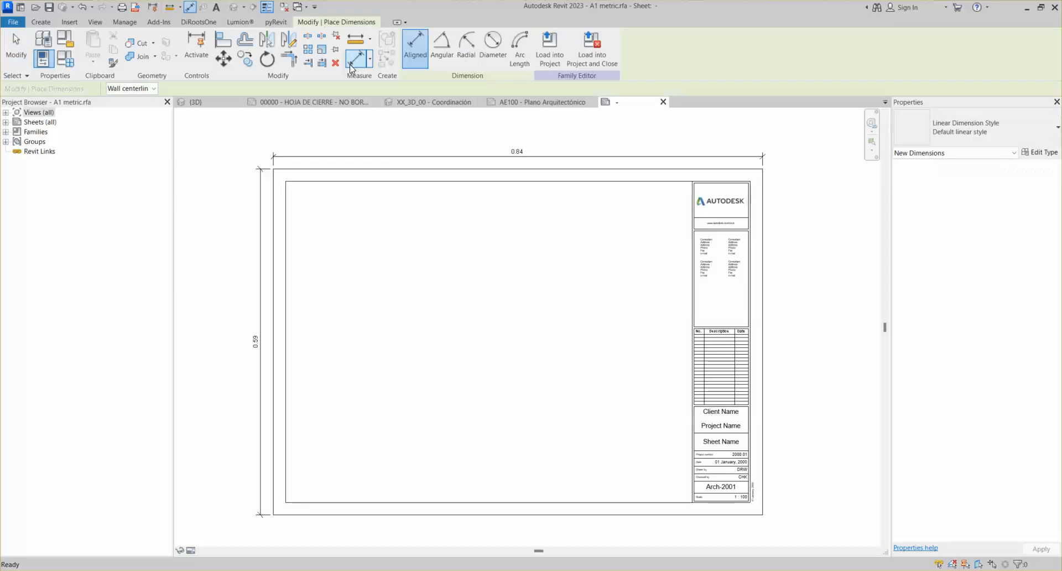
left_click(369, 59)
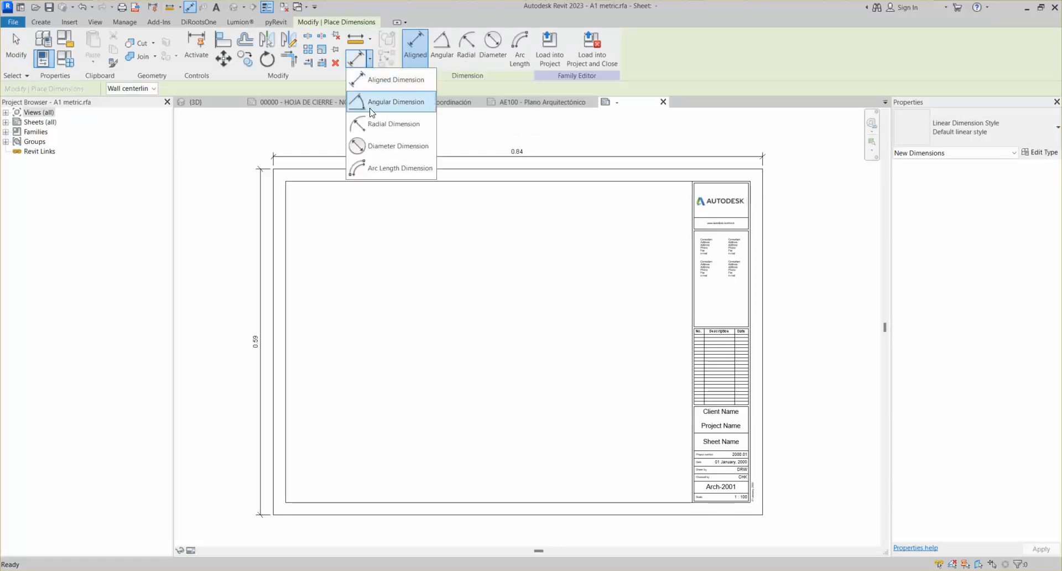
left_click(387, 81)
scroll(415, 205, "down", 2)
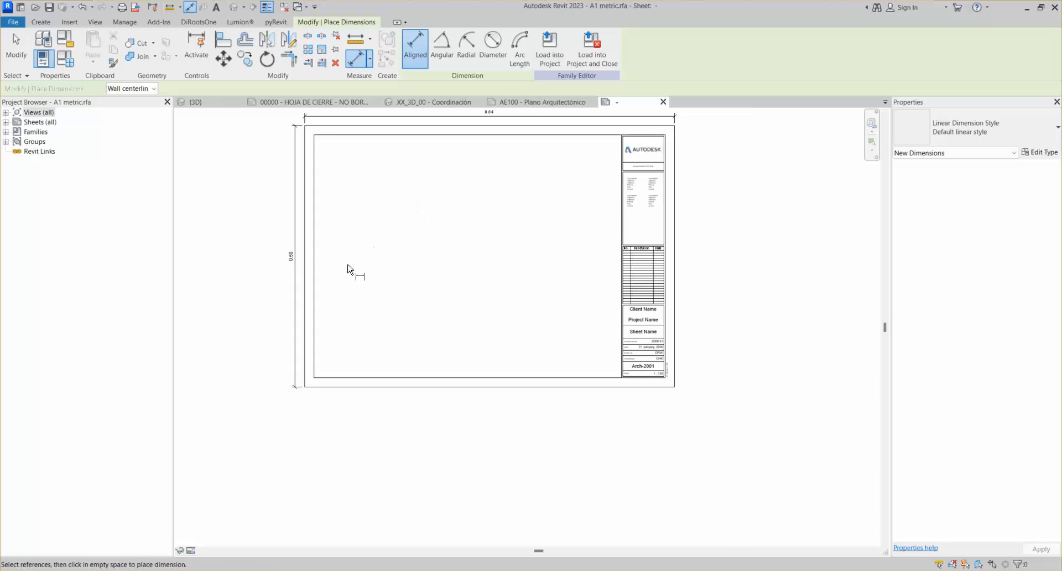
left_click(306, 354)
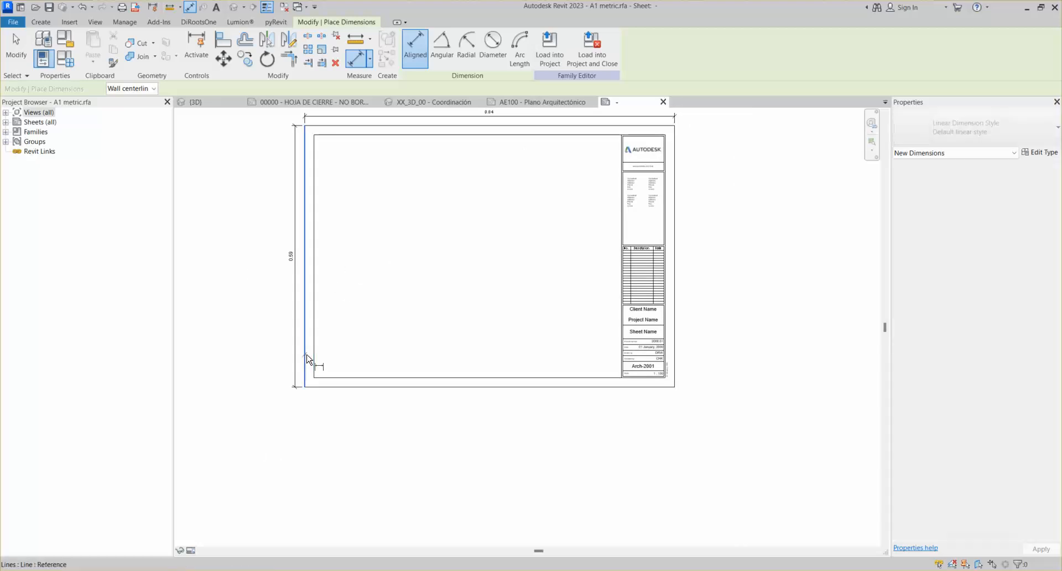
left_click(675, 369)
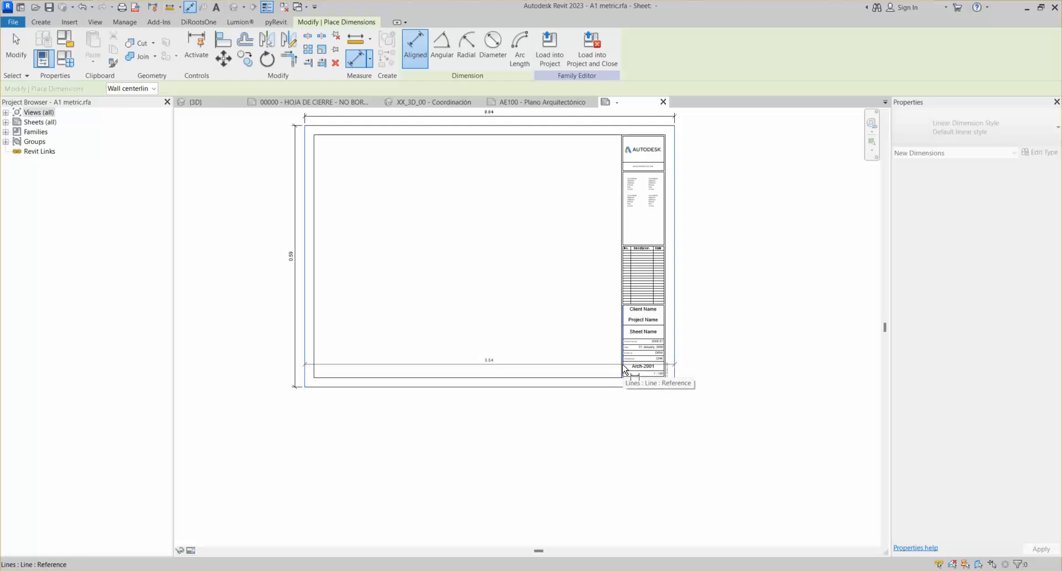
left_click(622, 369)
scroll(621, 367, "up", 3)
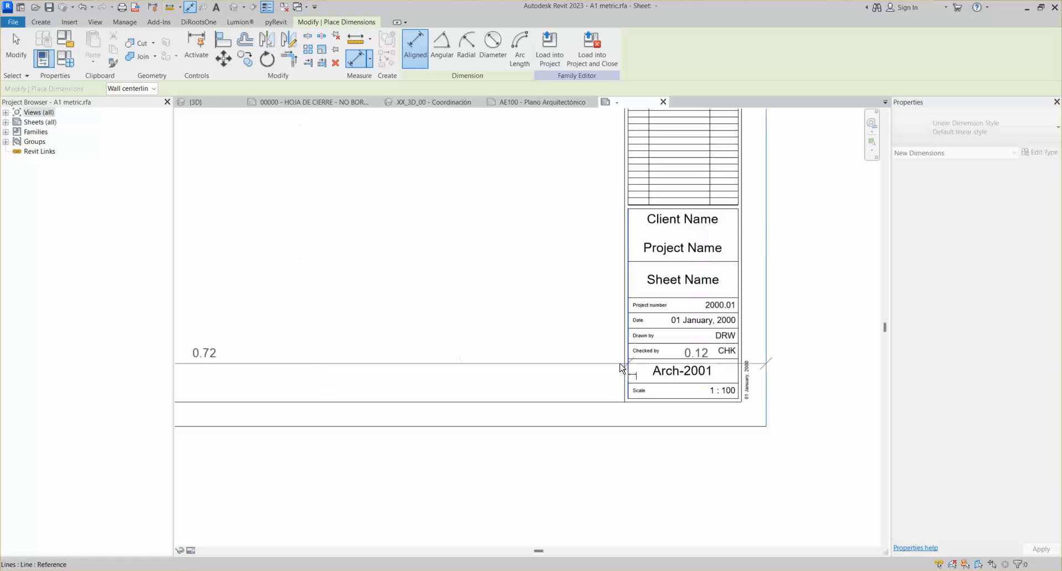
scroll(633, 371, "down", 3)
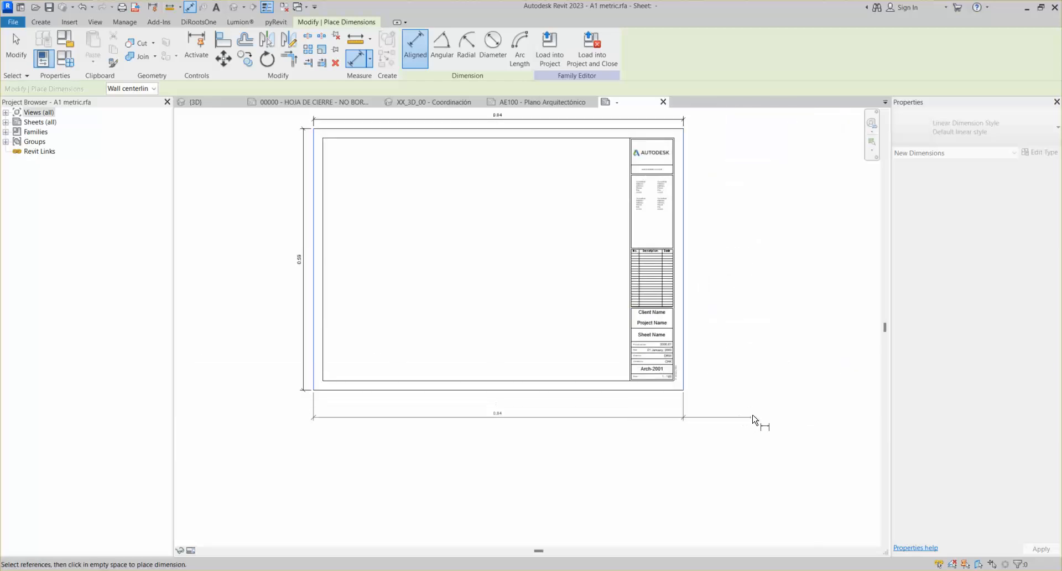
left_click(754, 415)
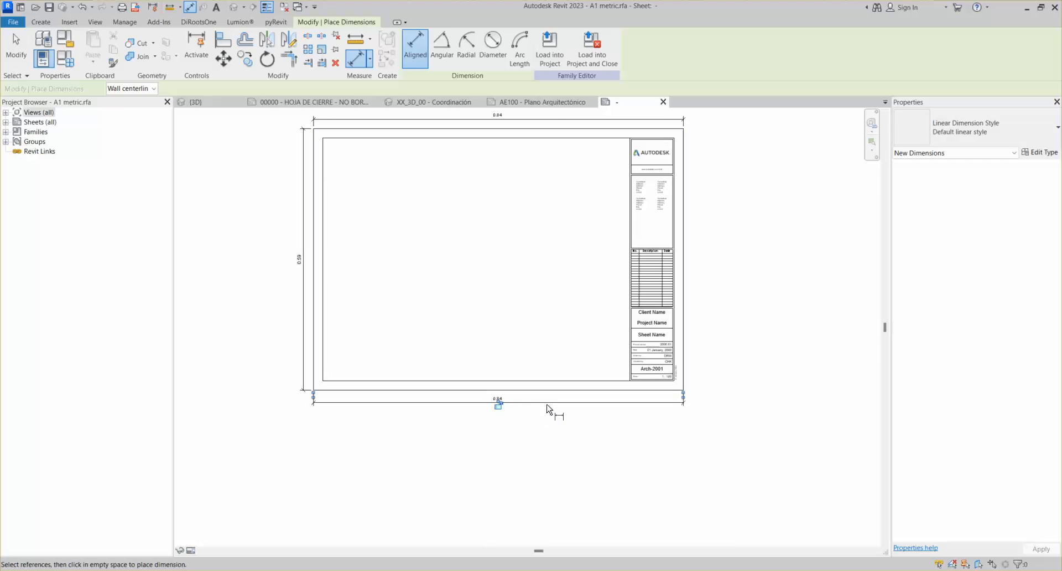
key("Escape")
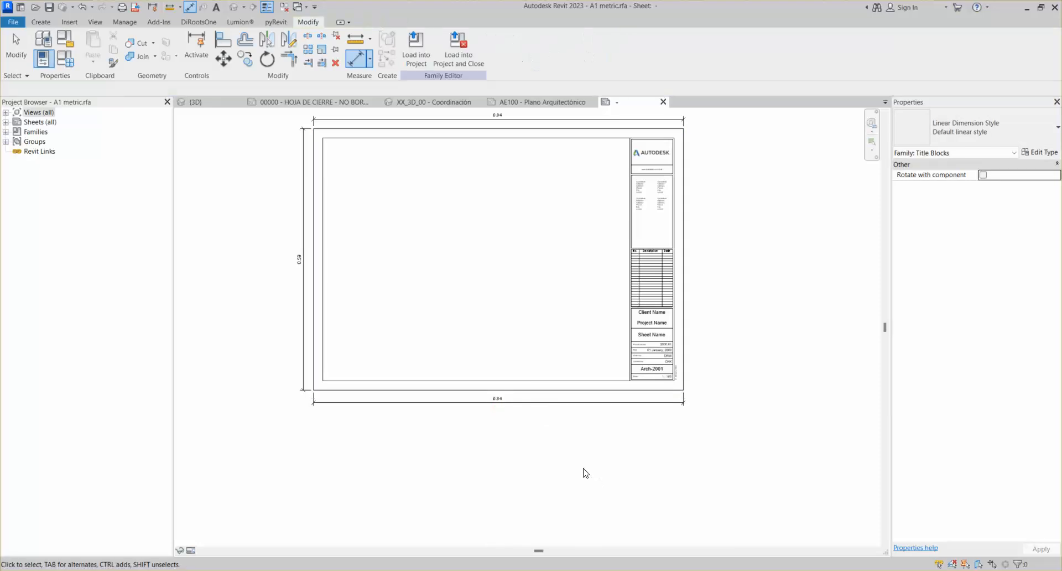
Delete the redundant bottom 0.84 width dimension and fit the sheet in view
left_click(551, 405)
key("Delete")
middle_click_drag(547, 349, 581, 410)
middle_click(580, 405)
middle_click(580, 405)
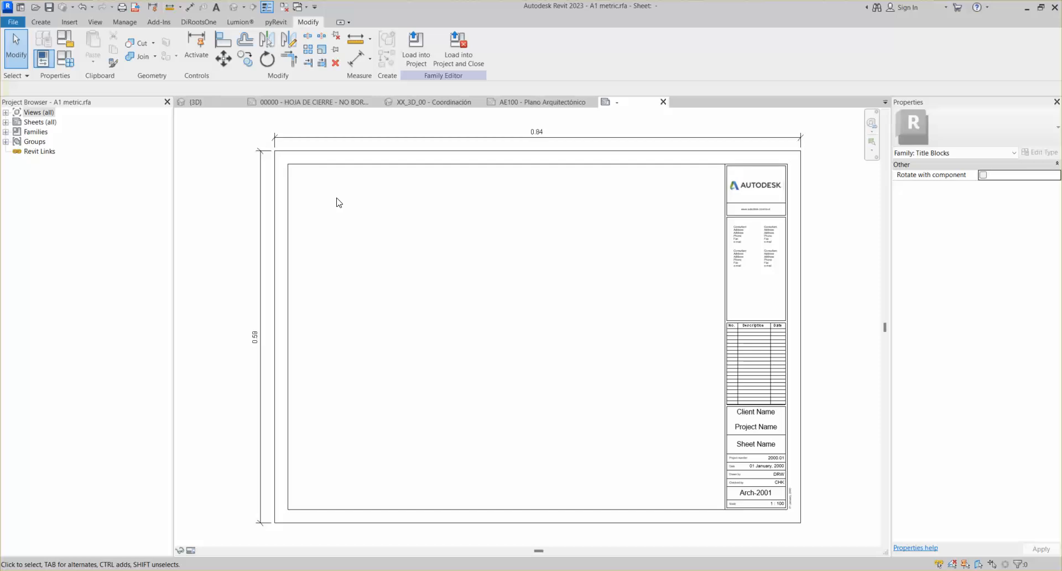
Select both left border lines and nudge them left to widen the sheet
left_click(288, 231)
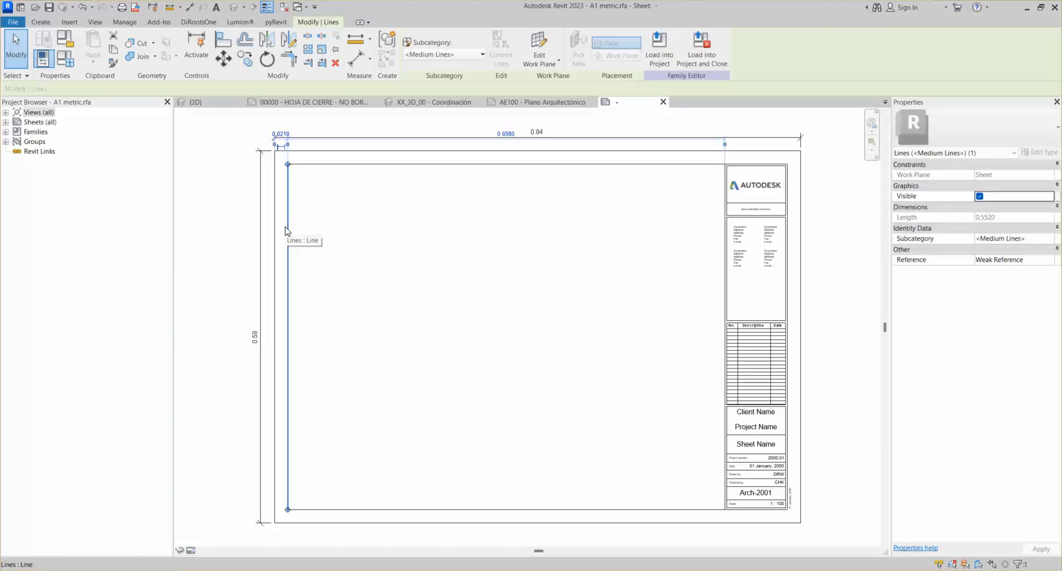
left_click(332, 235)
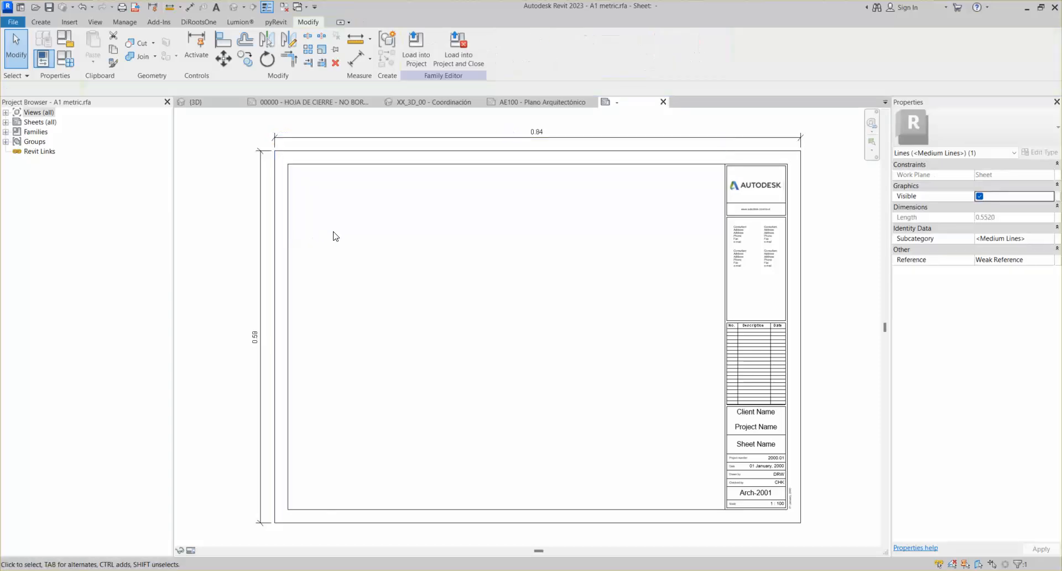
left_click(287, 239)
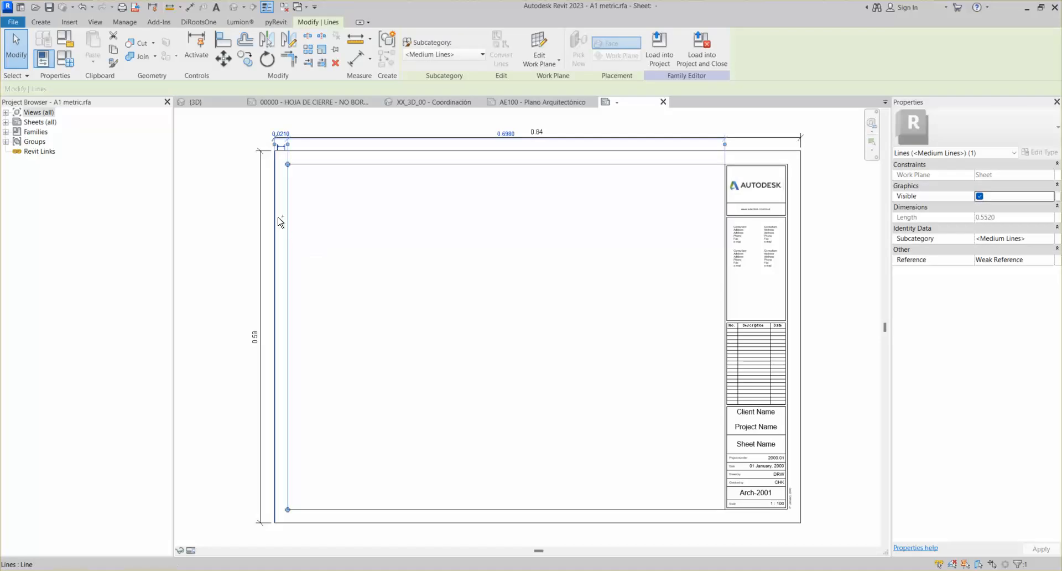
left_click(471, 253)
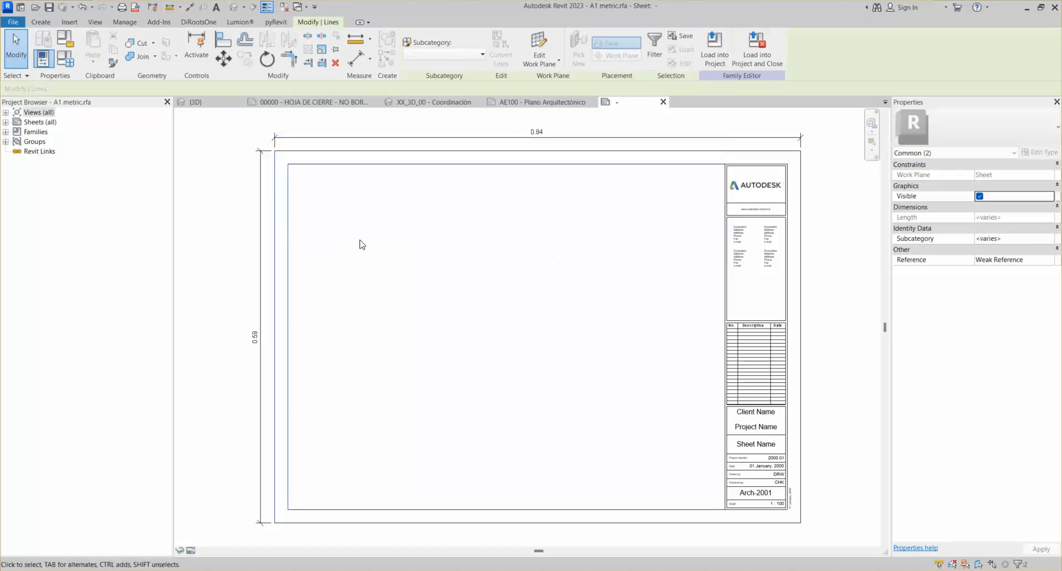
left_click(288, 210)
left_click(274, 216, "ctrl")
key("Left")
key("Left")
key("Left")
key("Left")
key("Left")
key("Left")
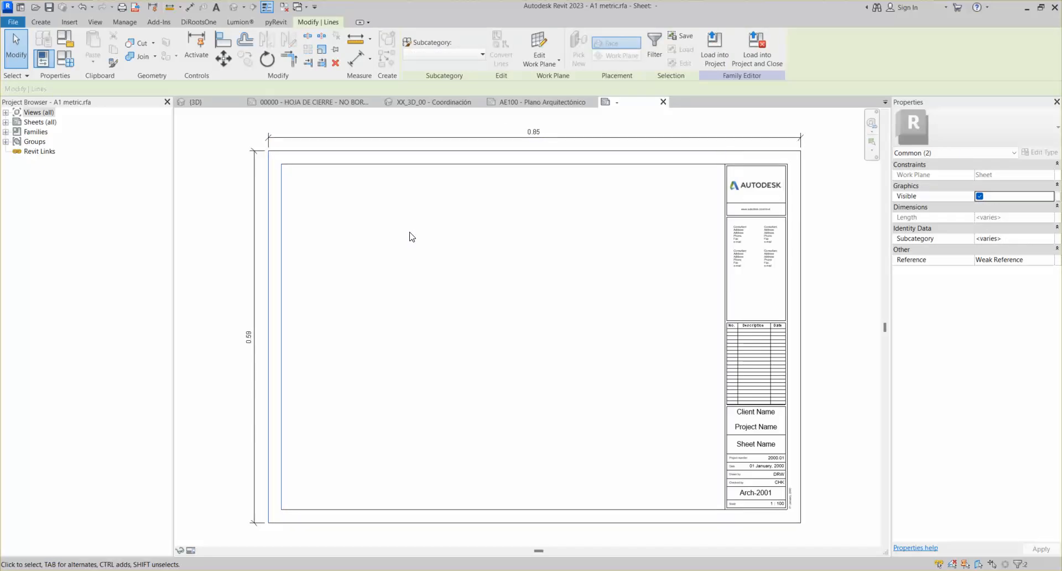
key("Left")
key("Left")
key("Left")
key("Left")
key("Left")
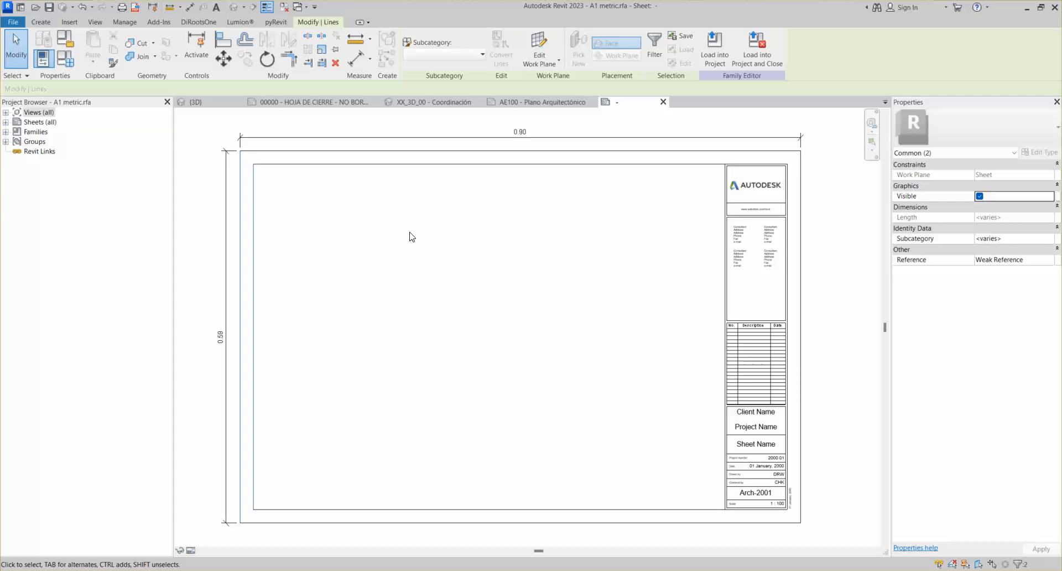
Nudge both bottom border lines down so the sheet is 0.60 tall
left_click(330, 367)
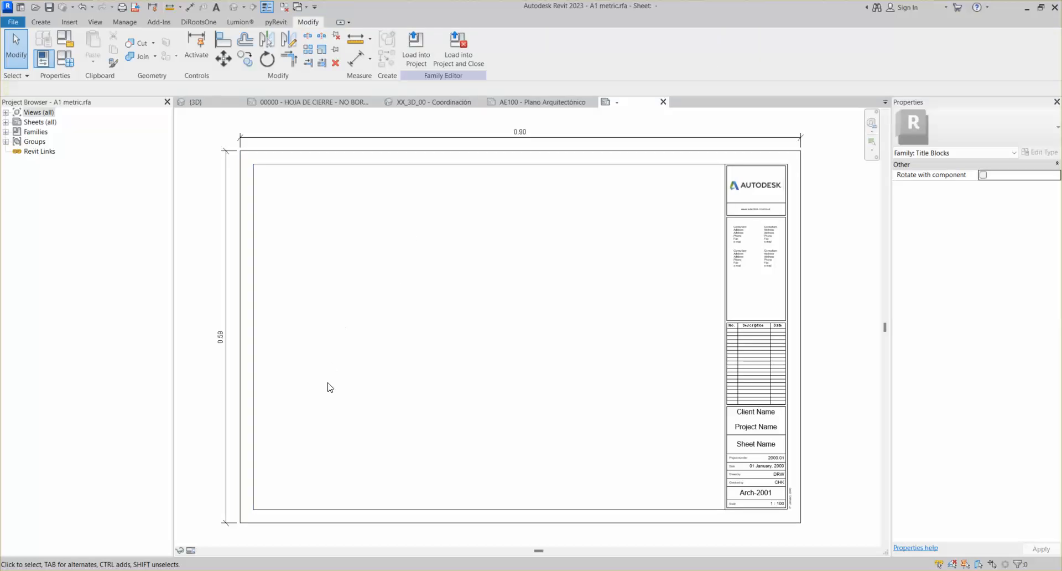
middle_click_drag(330, 367, 347, 304)
left_click(391, 438)
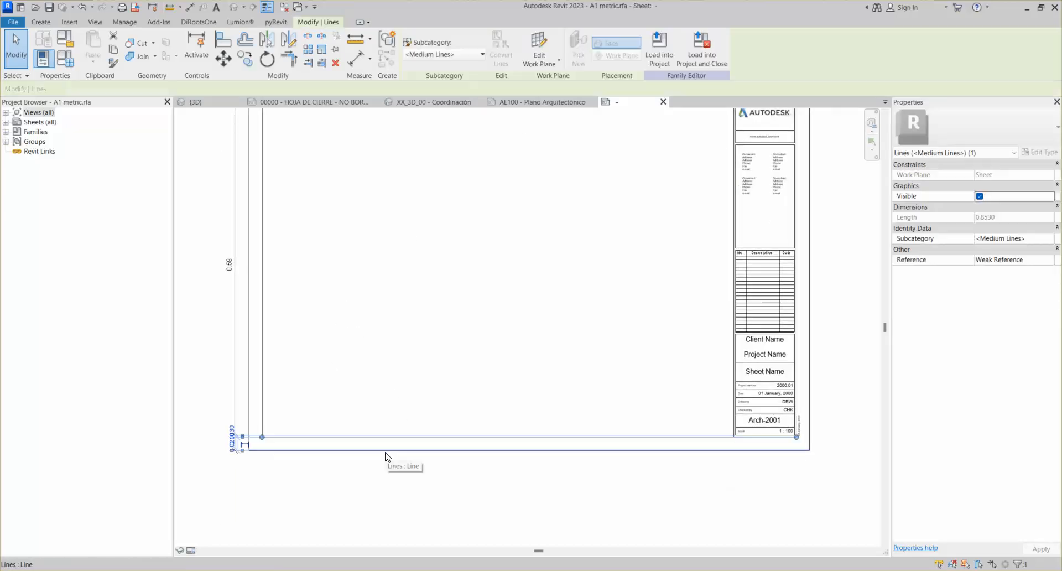
left_click(385, 451, "ctrl")
key("Down")
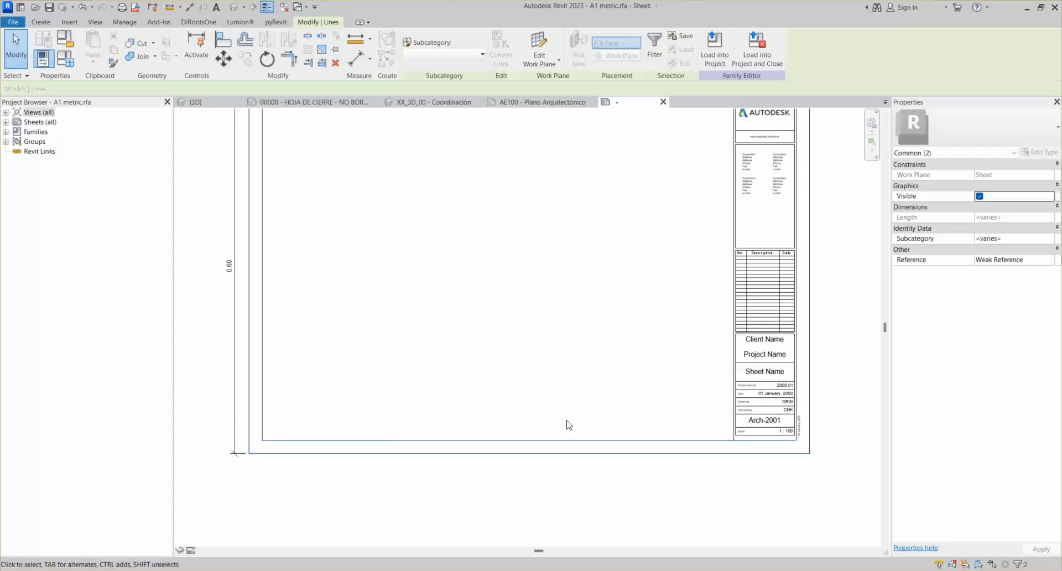
left_click(577, 385)
Change the inner left and top border offsets from 0.0210 to 0.01
scroll(386, 381, "down", 2)
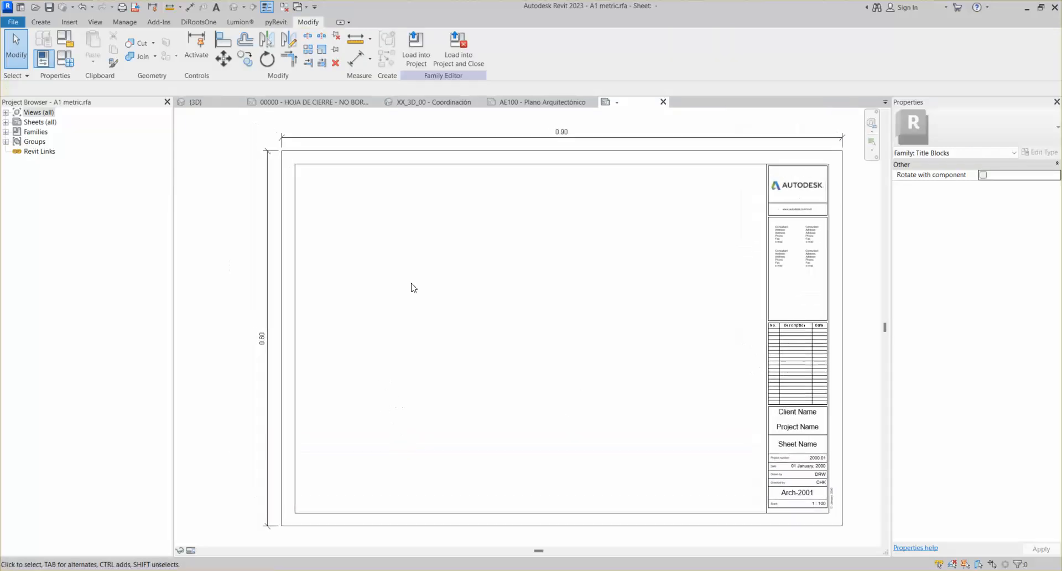
scroll(398, 259, "down", 1)
scroll(364, 233, "down", 1)
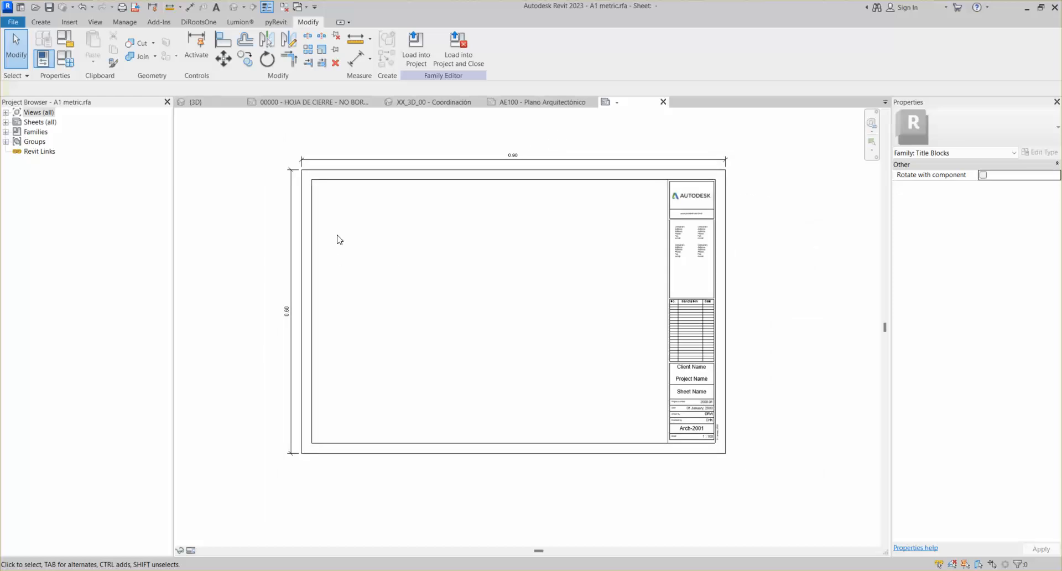
left_click(312, 219)
scroll(310, 188, "up", 2)
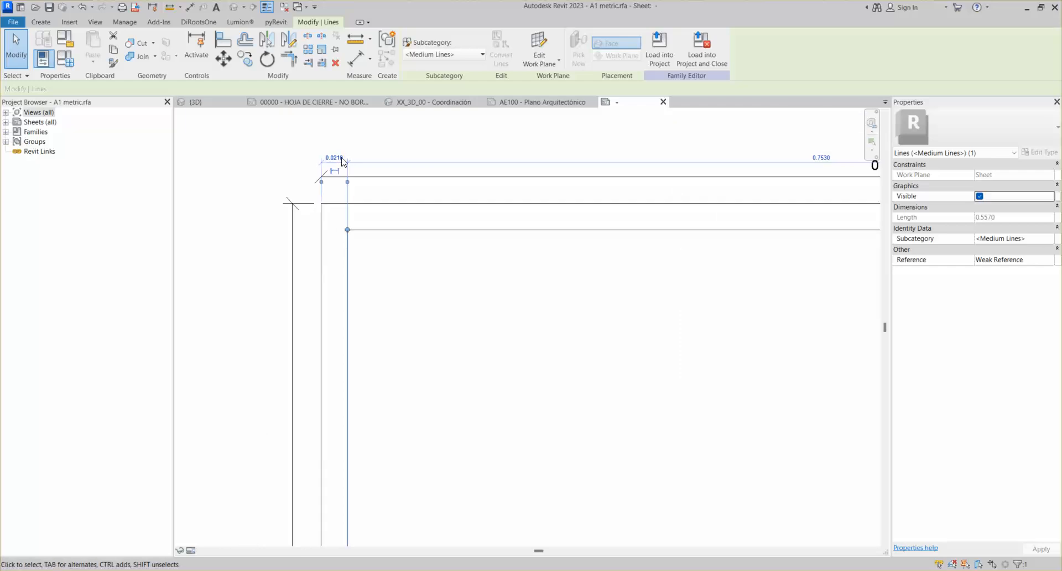
left_click(334, 158)
type("0.01")
key("Return")
left_click(379, 252)
left_click(372, 231)
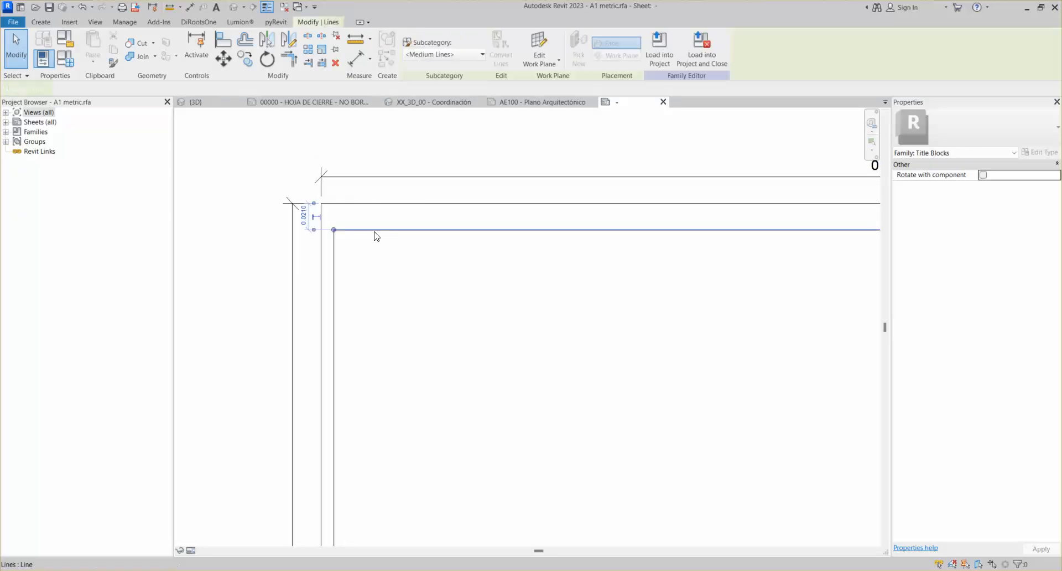
left_click(293, 215)
type(".01")
key("Return")
Change the inner bottom border offset from 0.0210 to 0.01
scroll(335, 204, "down", 5)
scroll(396, 408, "up", 5)
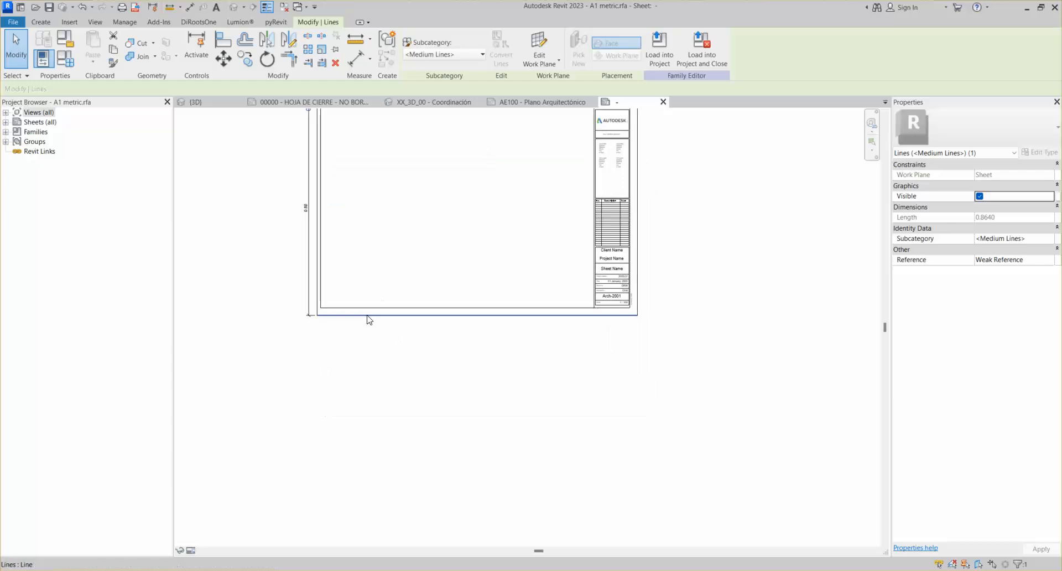
scroll(273, 308, "up", 3)
left_click(255, 293)
scroll(258, 343, "up", 3)
left_click(267, 289)
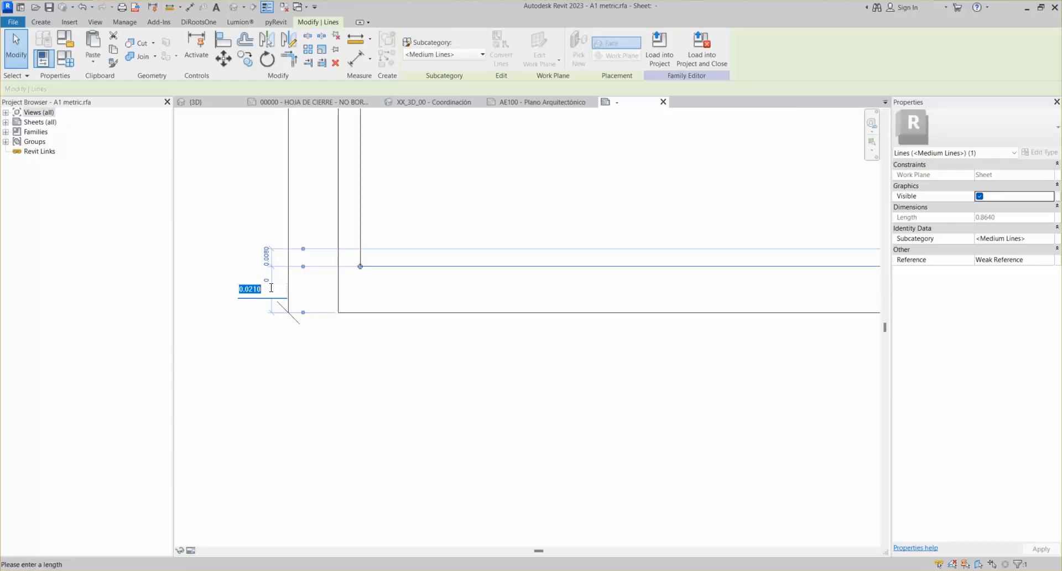
type(".01")
key("Return")
scroll(424, 219, "down", 5)
middle_click_drag(619, 343, 386, 374)
left_click(443, 282)
Change the inner right border offset from 0.0210 to 0.01
scroll(438, 264, "up", 5)
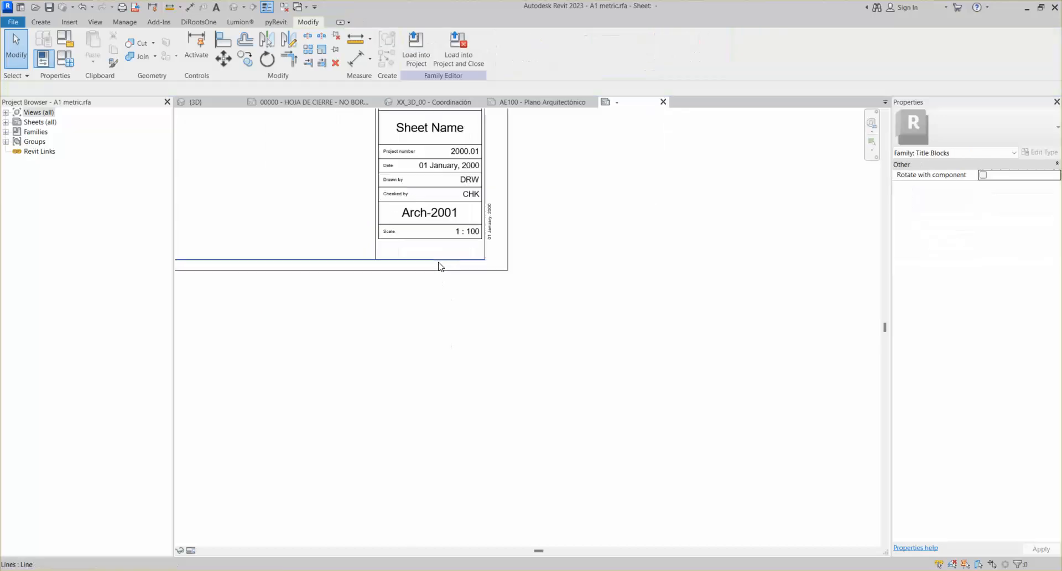
left_click(482, 248)
middle_click_drag(509, 242, 483, 450)
middle_click_drag(518, 119, 486, 485)
scroll(460, 178, "up", 5)
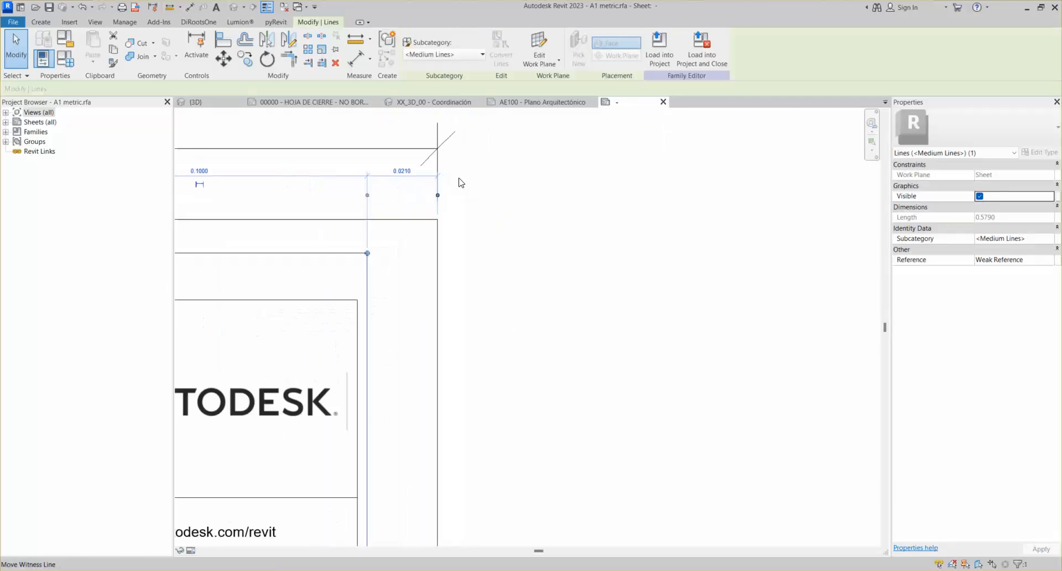
left_click(401, 173)
key("BackSpace")
type(".01")
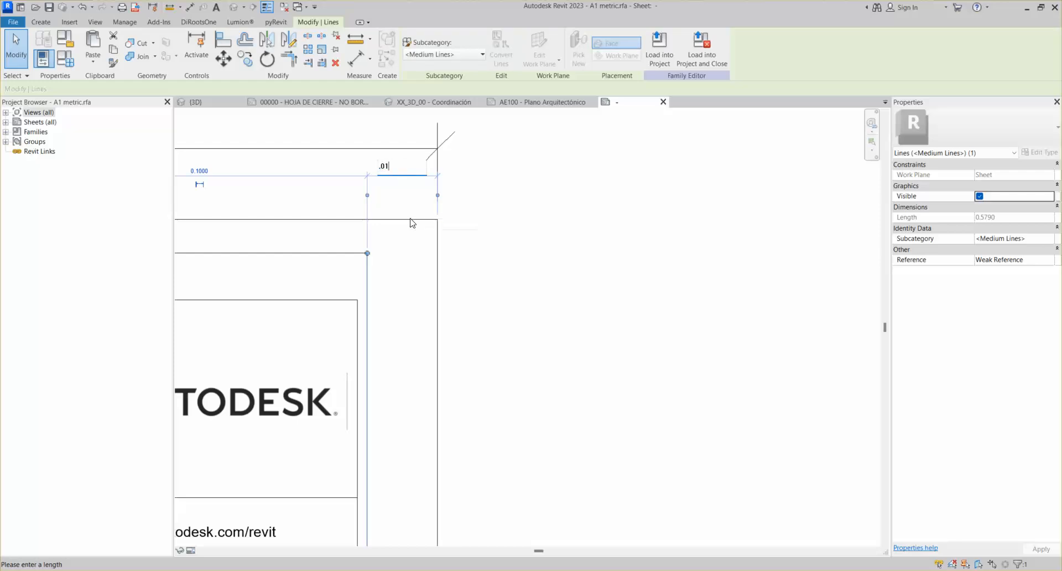
key("Return")
left_click(426, 287)
Select the title column contents, excluding the right border, and nudge them right to fit the new border
scroll(426, 287, "down", 4)
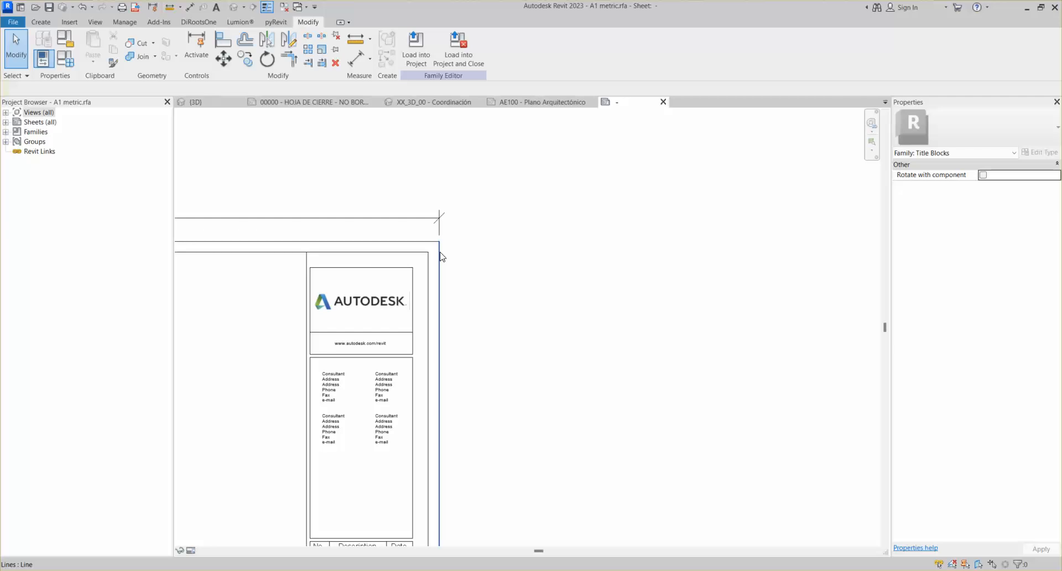
middle_click_drag(462, 294, 502, 177)
scroll(400, 130, "up", 2)
left_click_drag(401, 118, 486, 509)
scroll(445, 218, "down", 3)
scroll(483, 446, "up", 2)
scroll(479, 521, "down", 3)
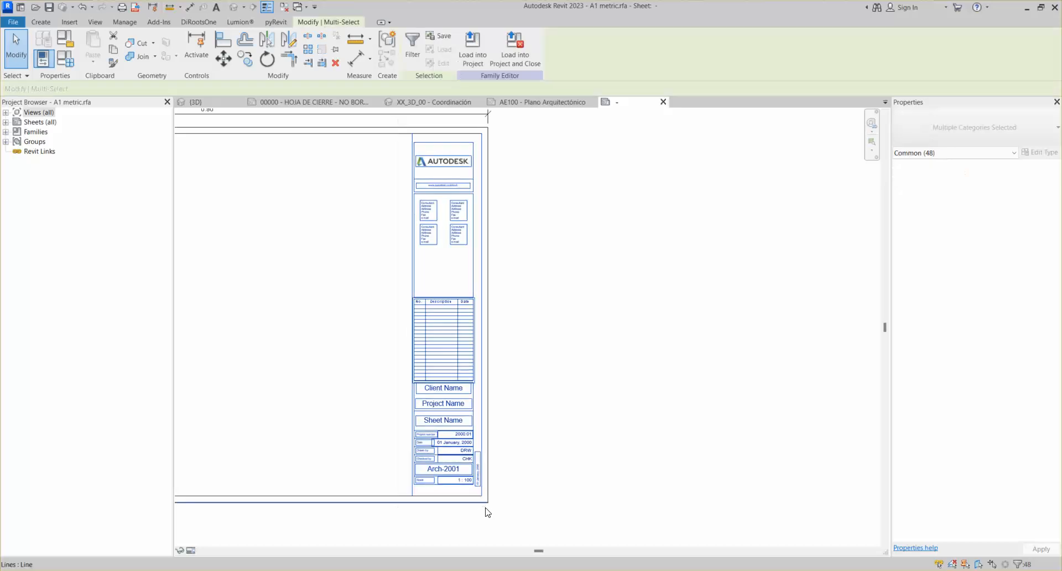
left_click(483, 183, "shift")
scroll(442, 132, "up", 3)
scroll(375, 137, "up", 1)
key("Right")
key("Right")
key("Right")
key("Right")
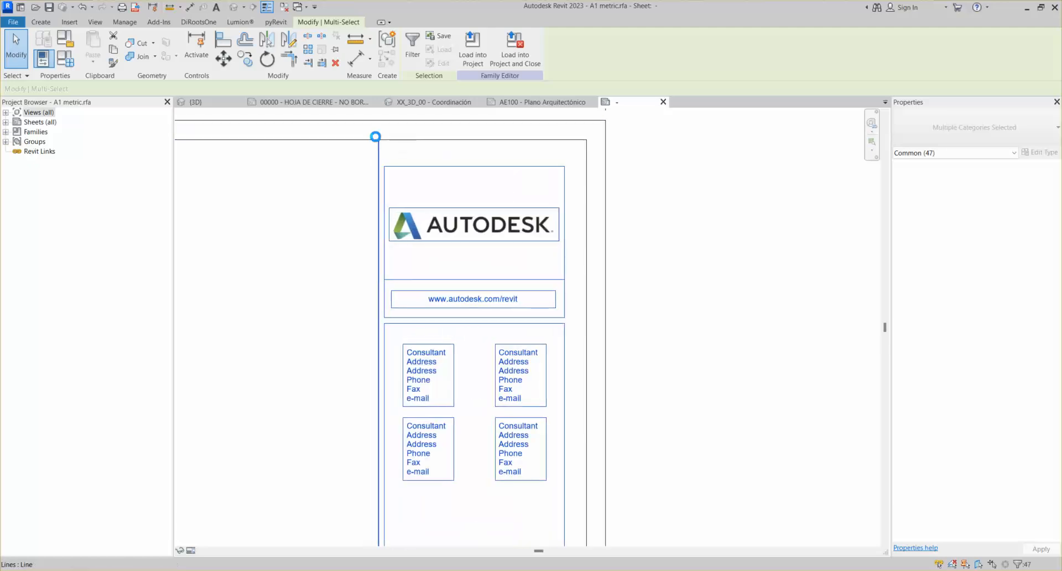
key("Right")
key("Right")
key("Right")
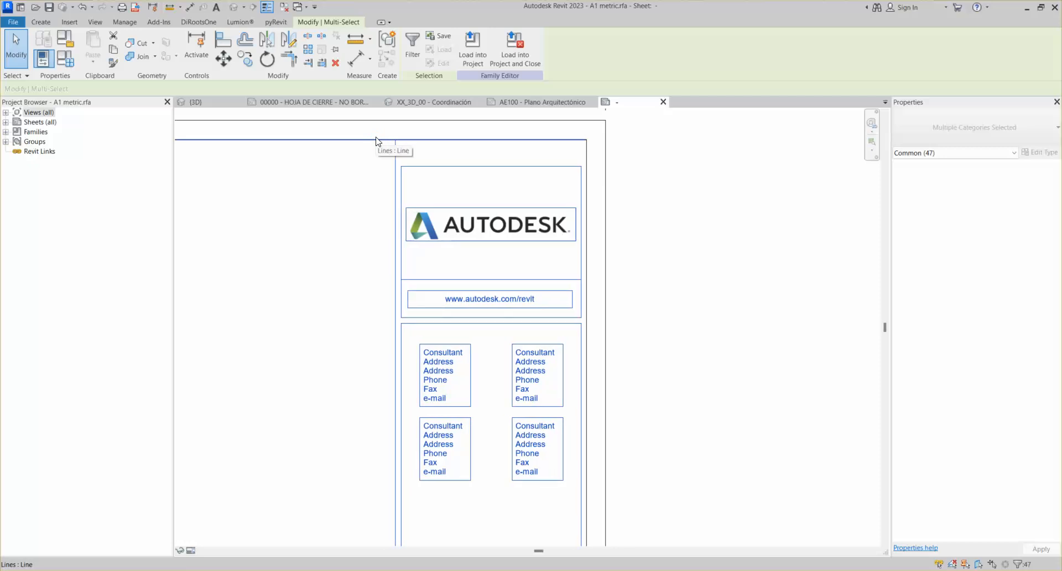
Fit the whole 0.90 × 0.60 sheet in view and clear the selection
scroll(573, 377, "down", 3)
middle_click_drag(489, 397, 713, 263)
scroll(713, 263, "down", 1)
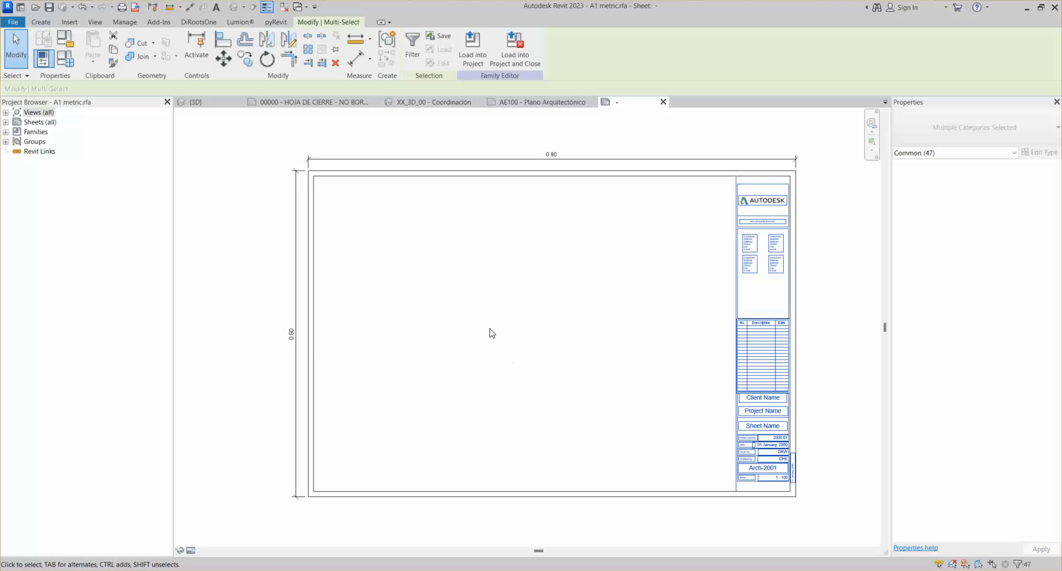
middle_click_drag(734, 253, 712, 256)
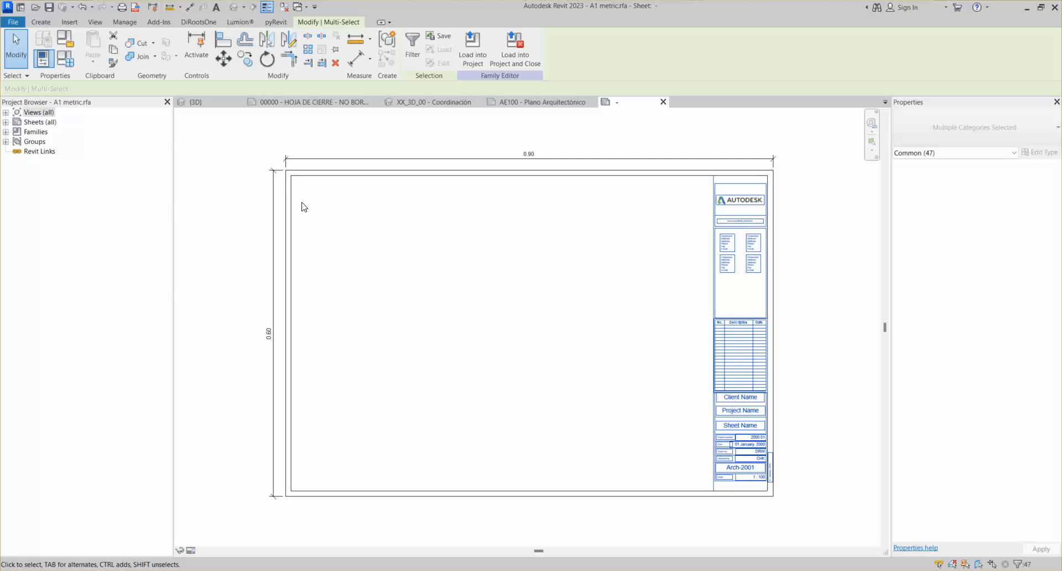
scroll(794, 213, "up", 3)
middle_click_drag(794, 220, 784, 234)
scroll(691, 285, "down", 3)
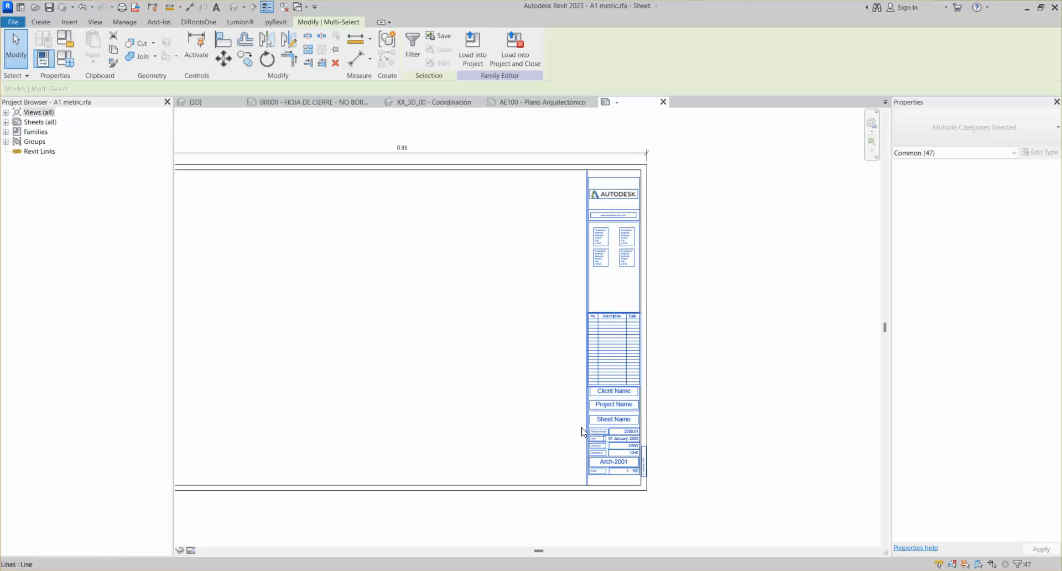
middle_click_drag(514, 360, 569, 332)
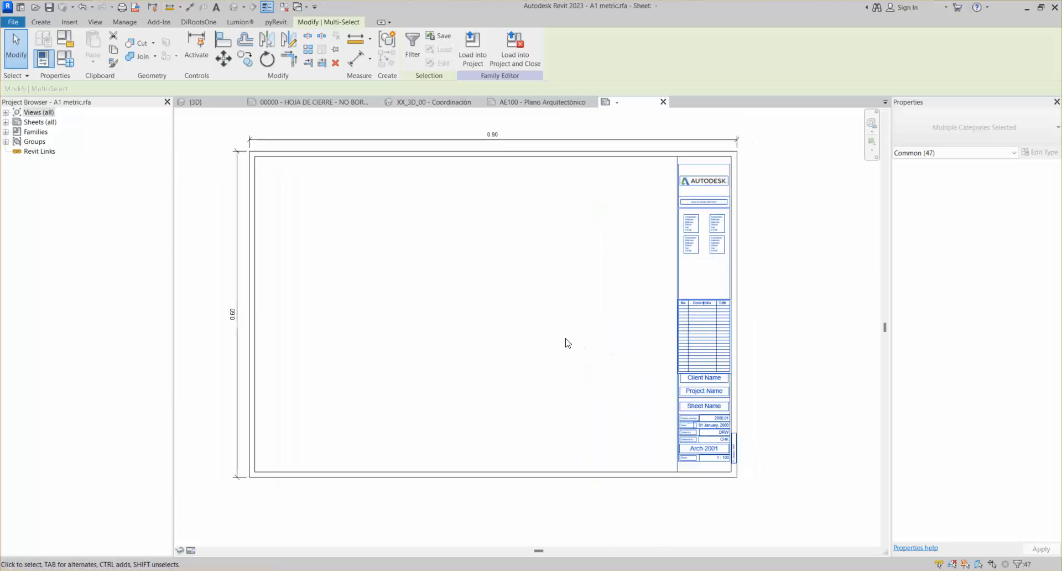
middle_click(565, 337)
middle_click(566, 337)
left_click(190, 222)
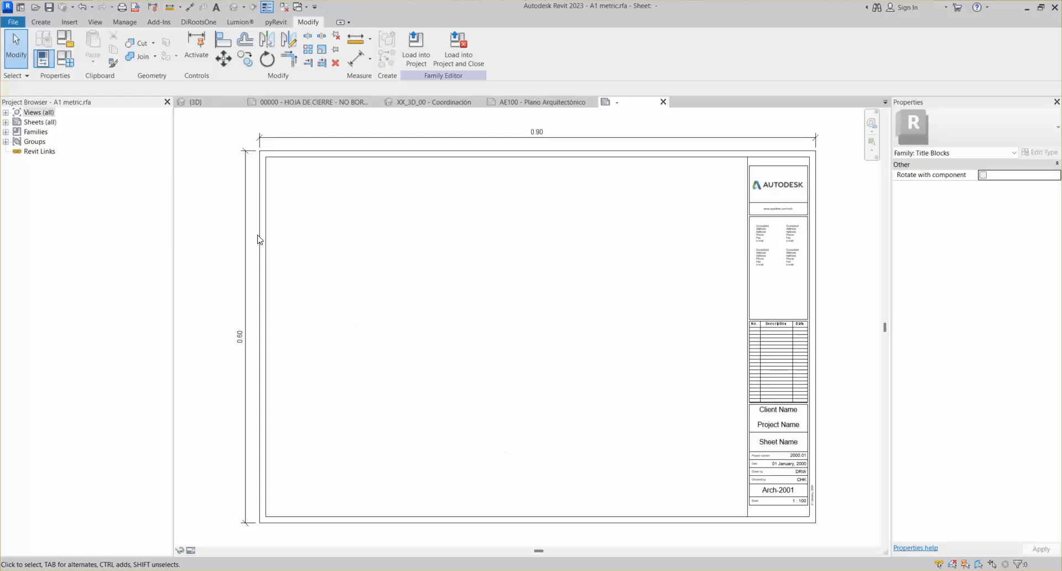
middle_click_drag(287, 232, 308, 237)
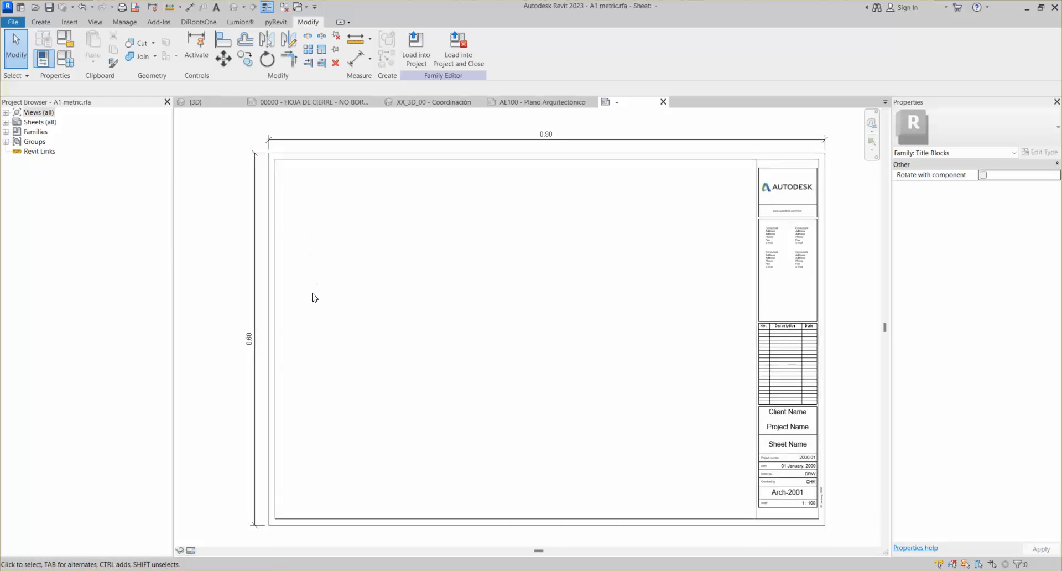
left_click(275, 211)
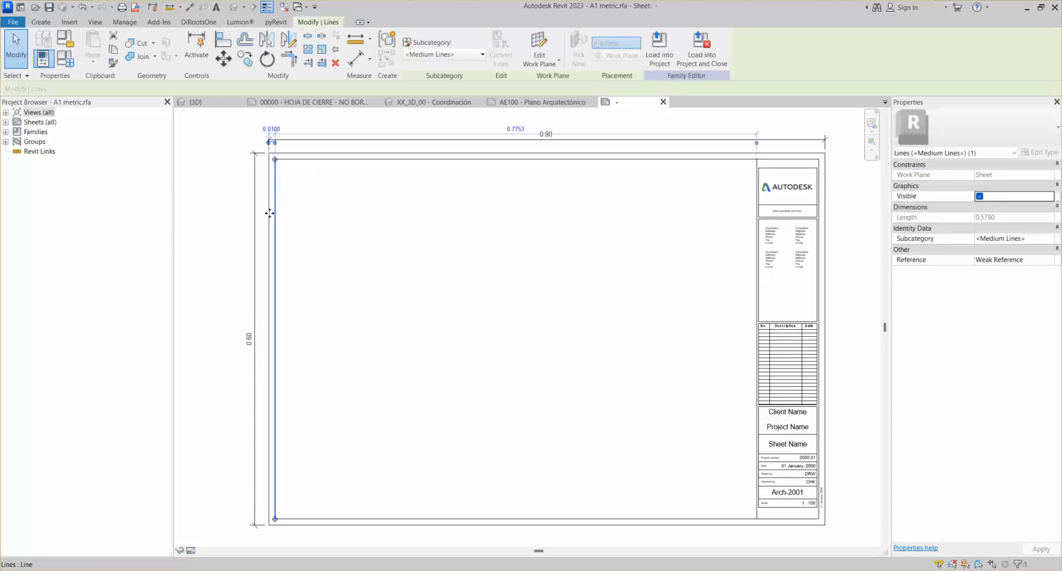
key("Right")
key("Right")
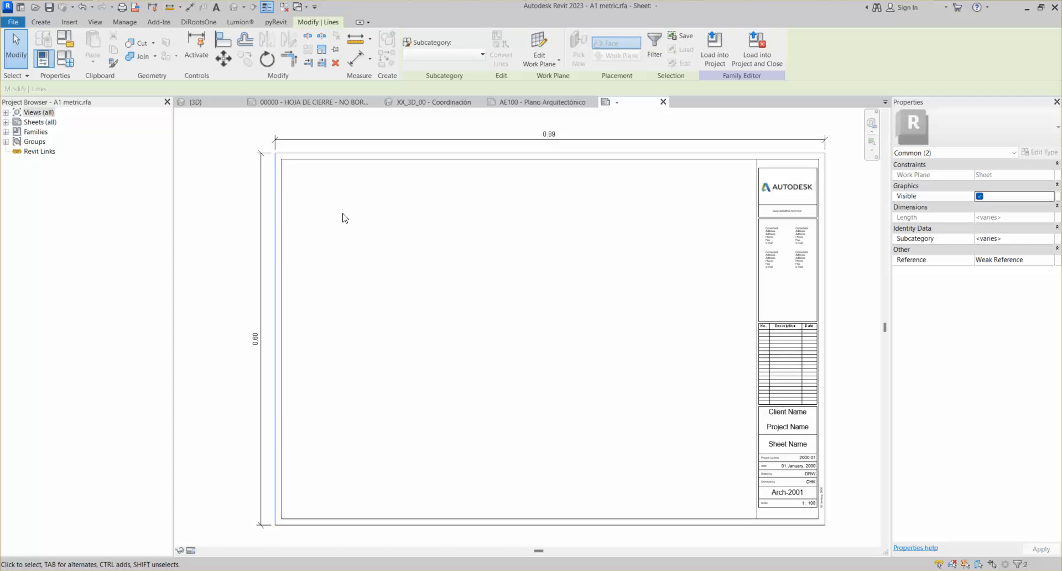
key("Right")
key("Right")
key("Right")
key("Left")
key("Left")
key("Left")
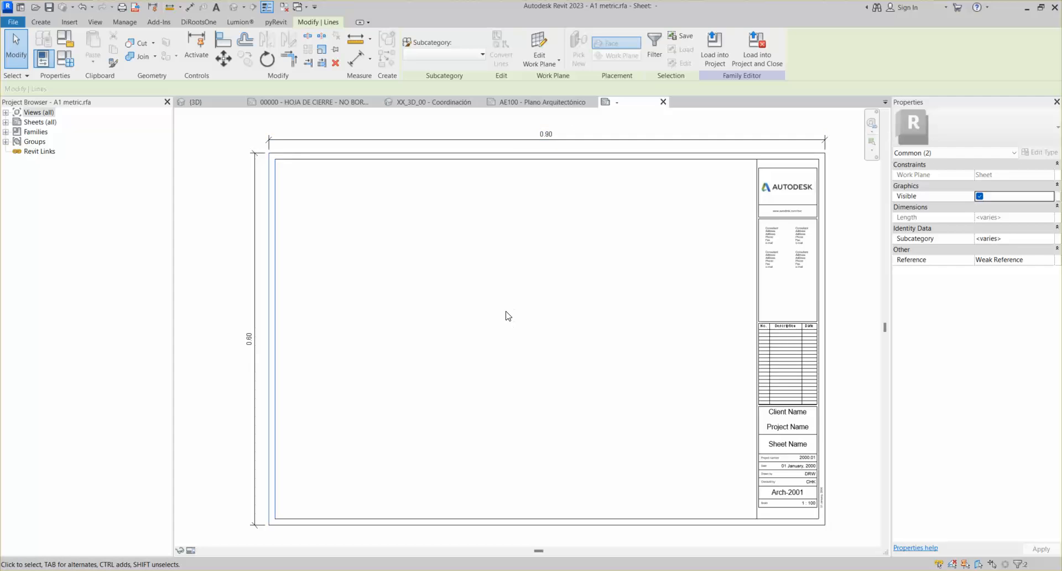
left_click(460, 319)
scroll(264, 155, "up", 5)
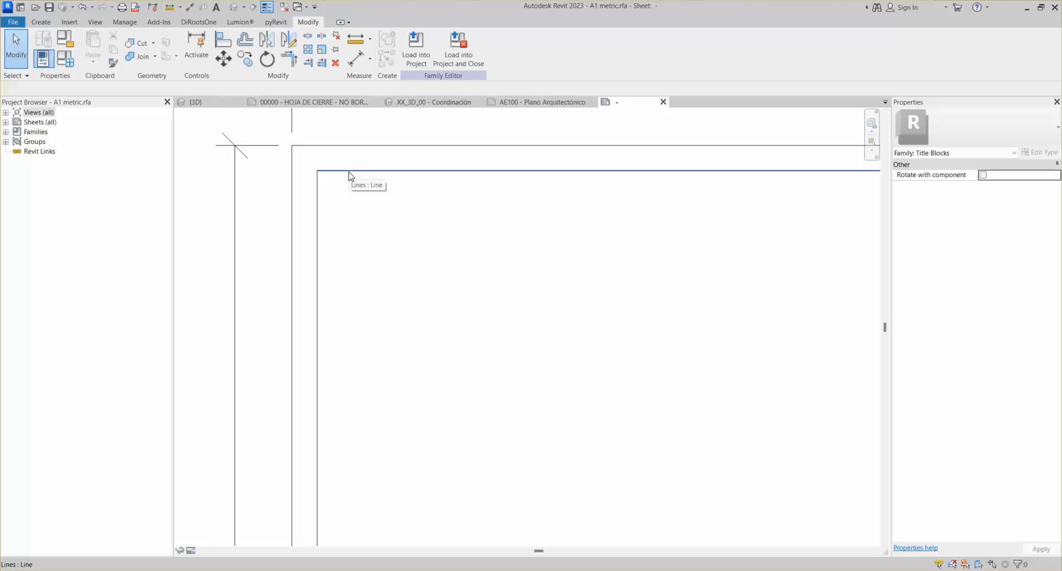
left_click(347, 171)
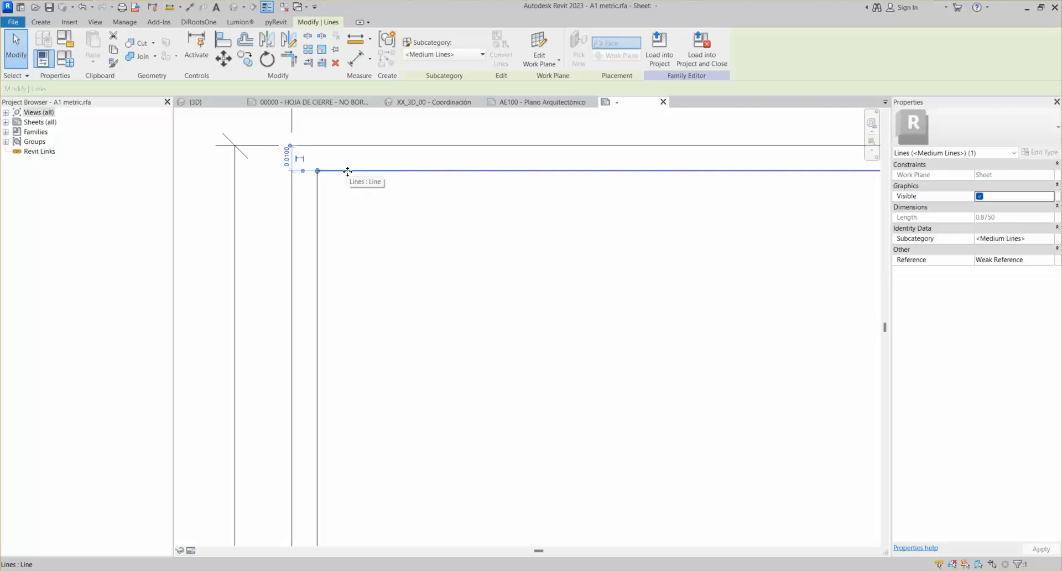
middle_click_drag(343, 180, 365, 205)
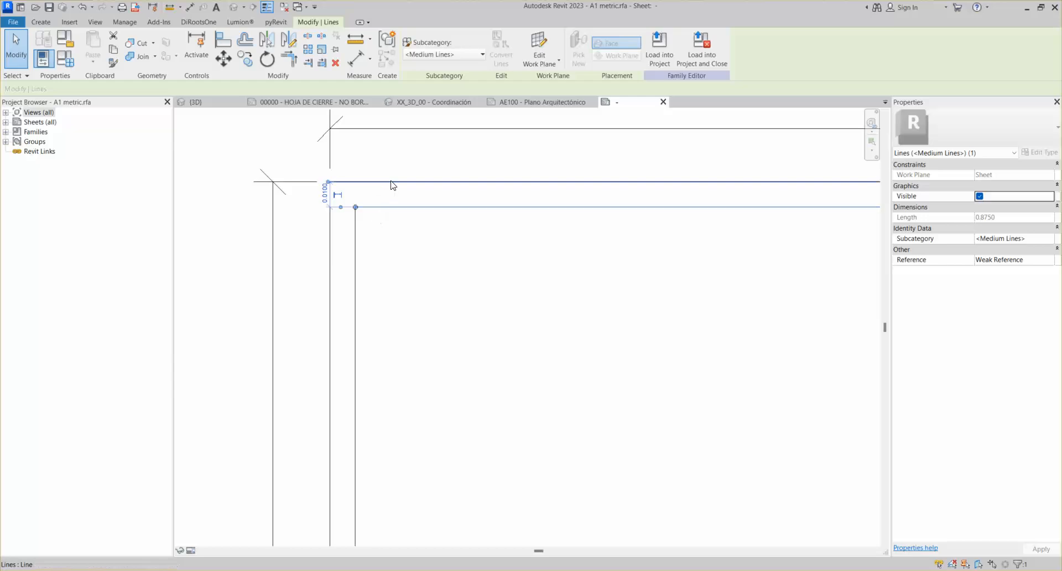
left_click(380, 207)
left_click(326, 185)
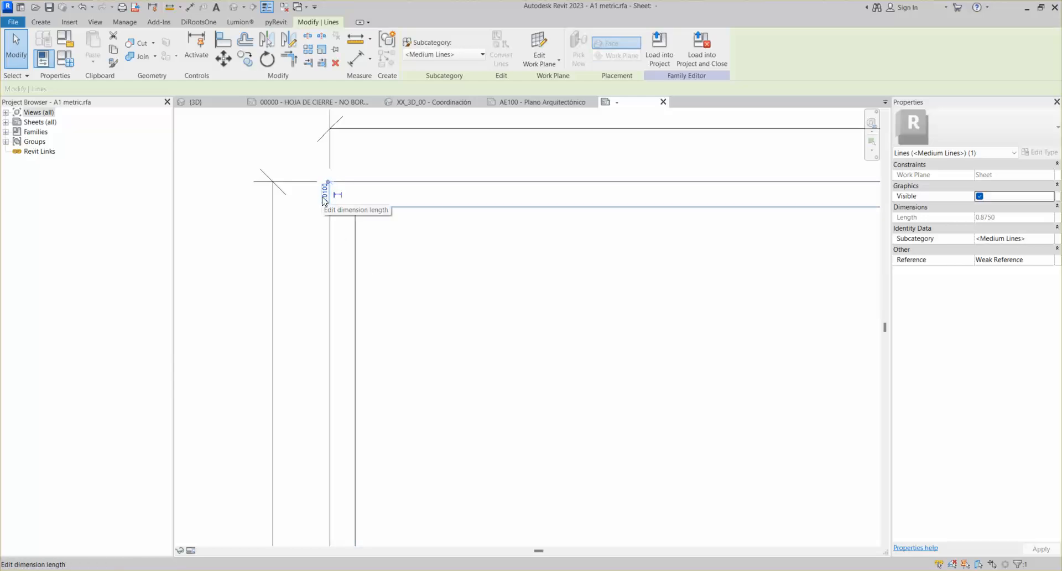
left_click(325, 197)
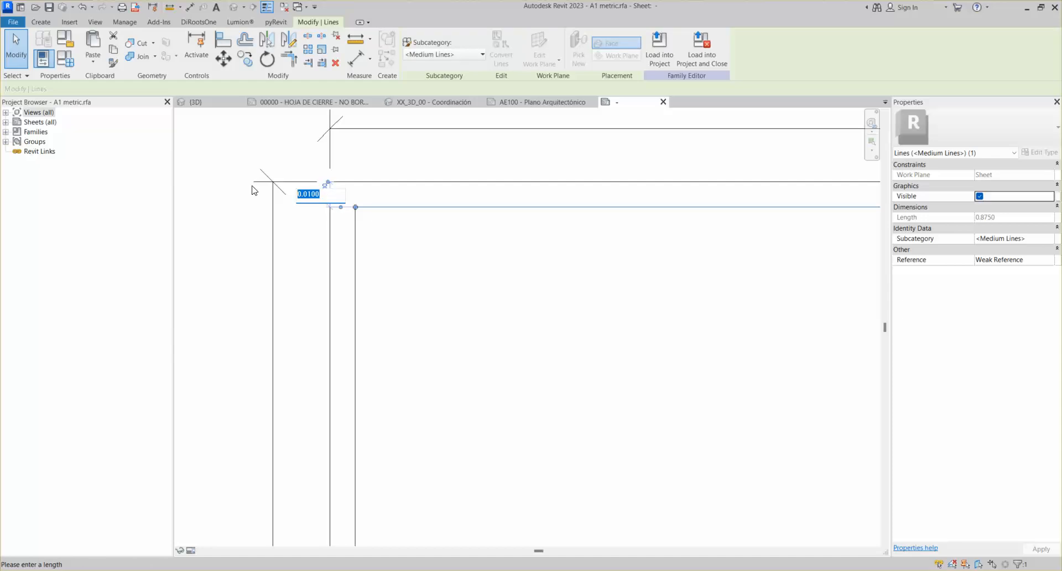
type(".04")
key("Return")
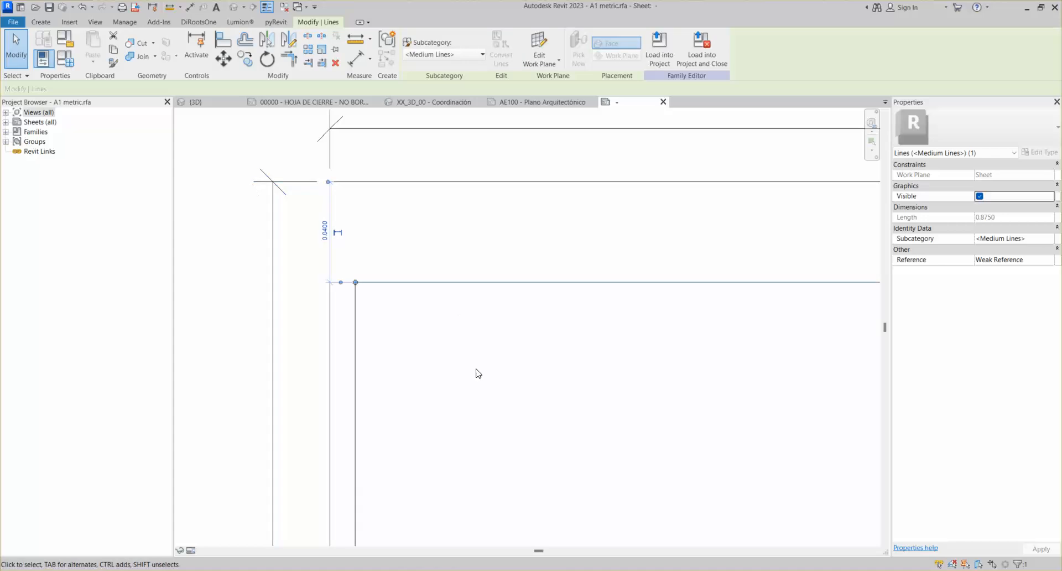
left_click(476, 374)
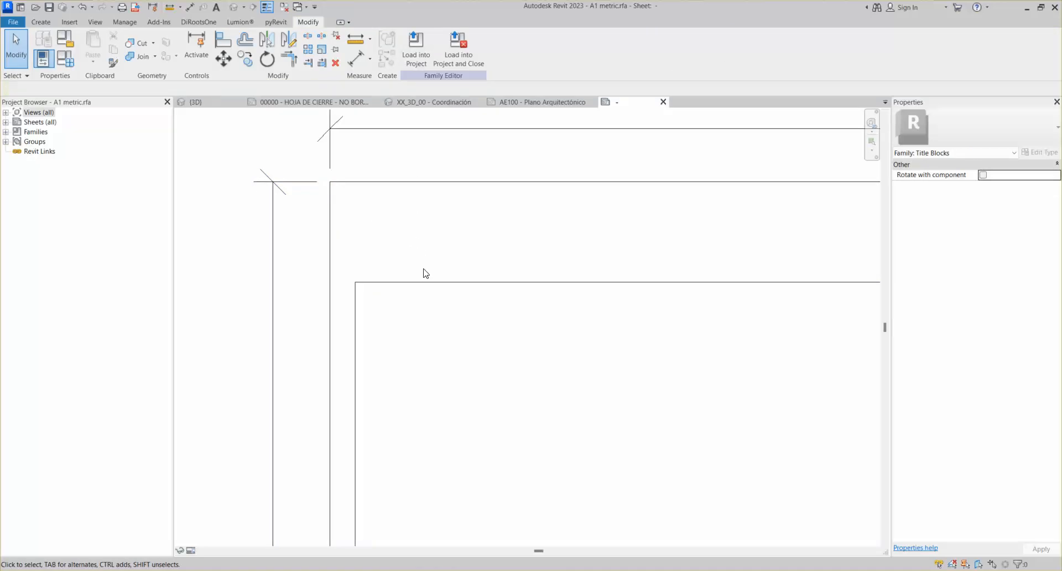
key("ctrl+z")
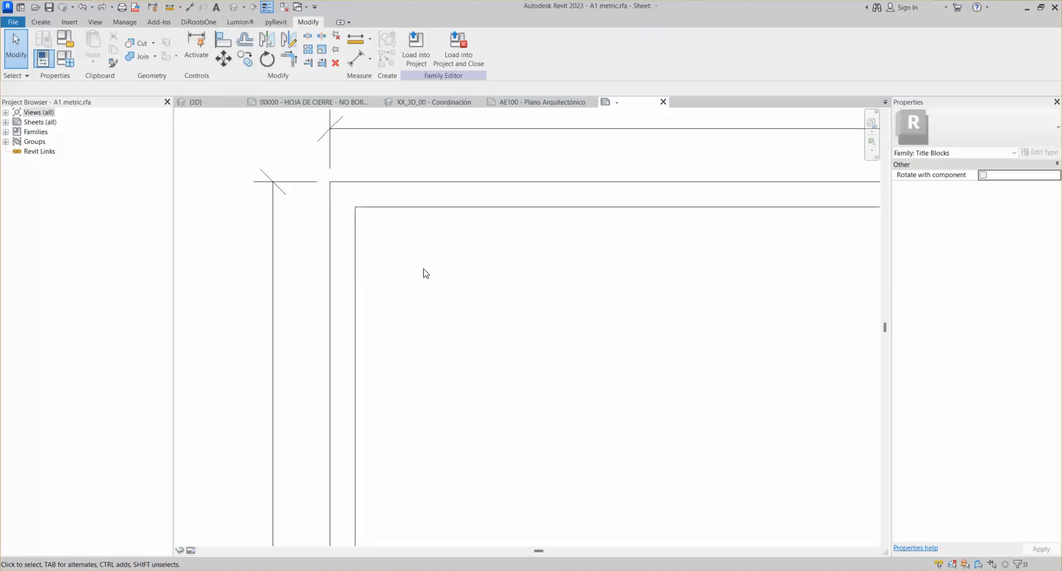
scroll(425, 273, "down", 5)
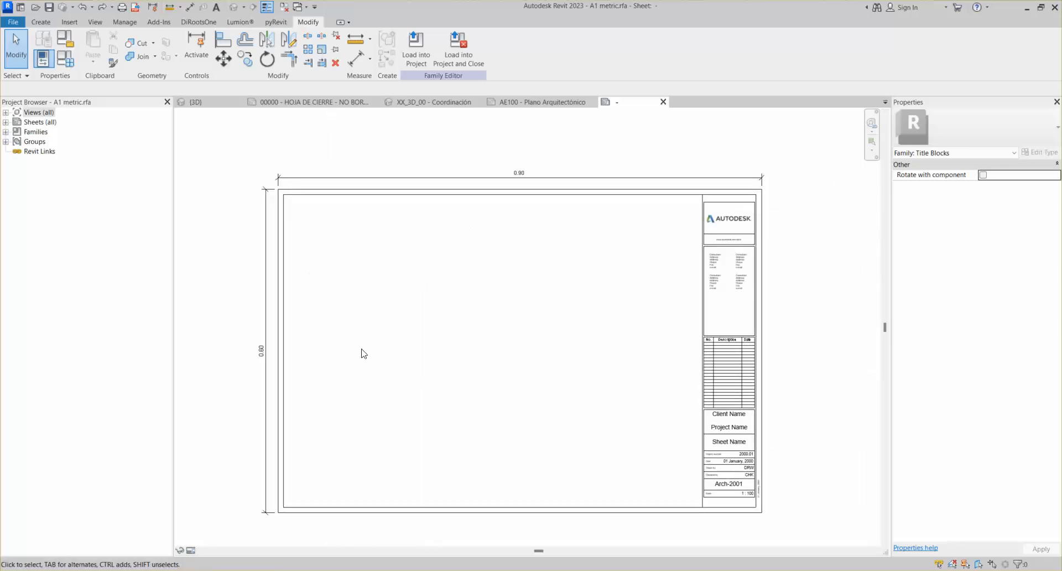
middle_click_drag(519, 303, 489, 289)
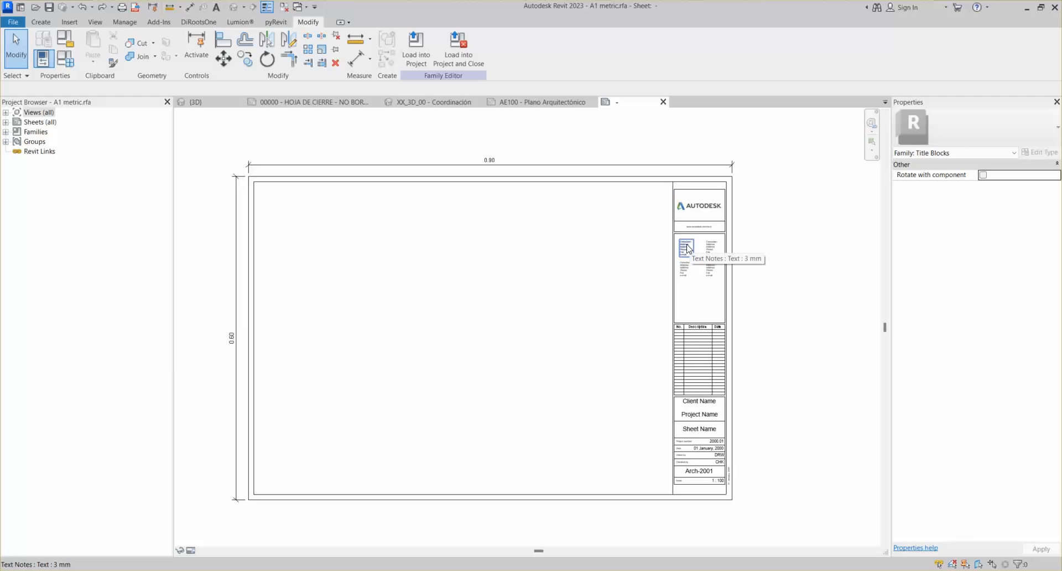
middle_click_drag(518, 320, 553, 307)
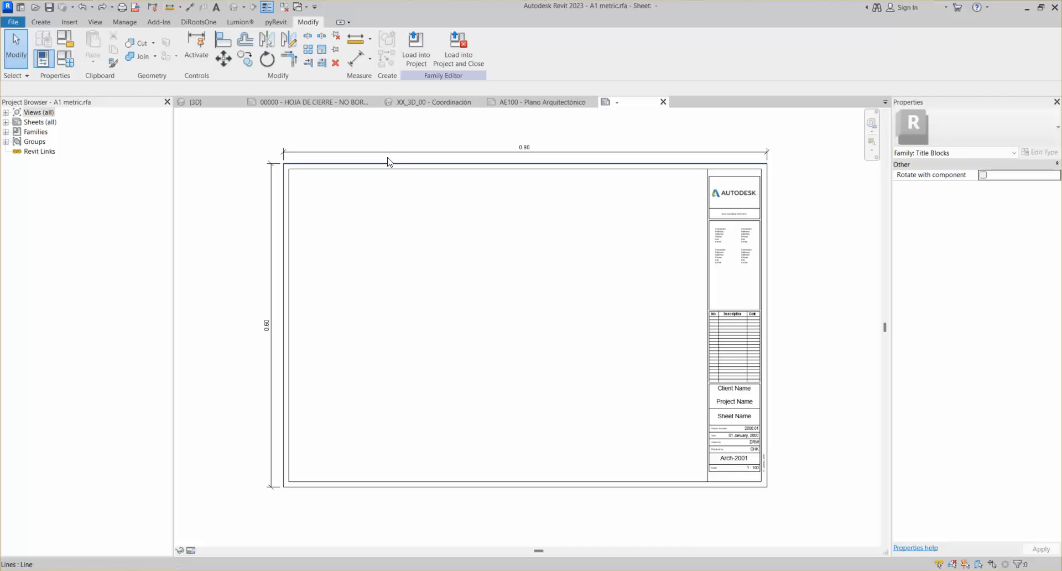
Delete the Autodesk logo image from the top box of the title column
scroll(771, 169, "up", 5)
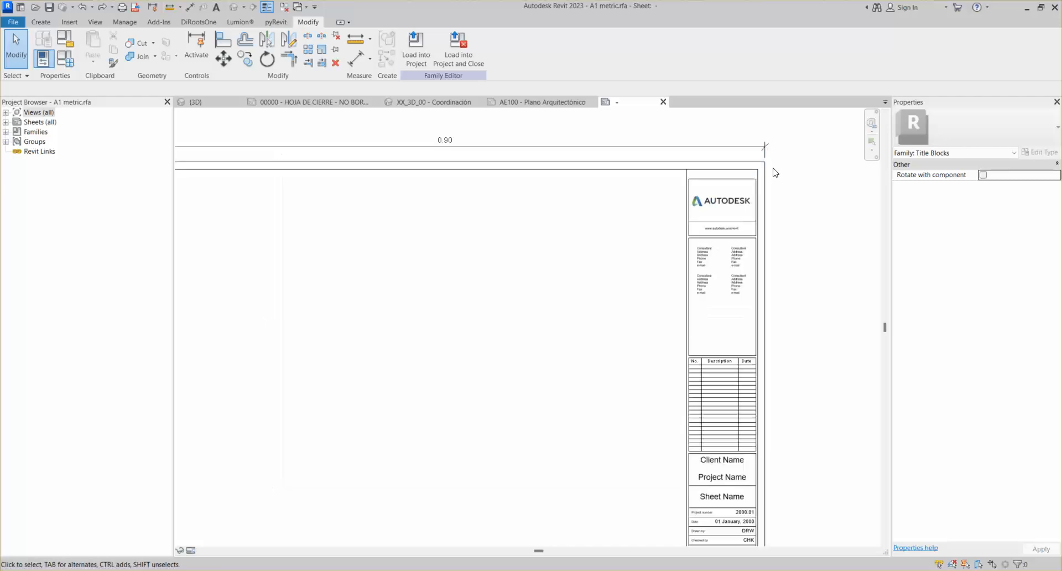
left_click(637, 171)
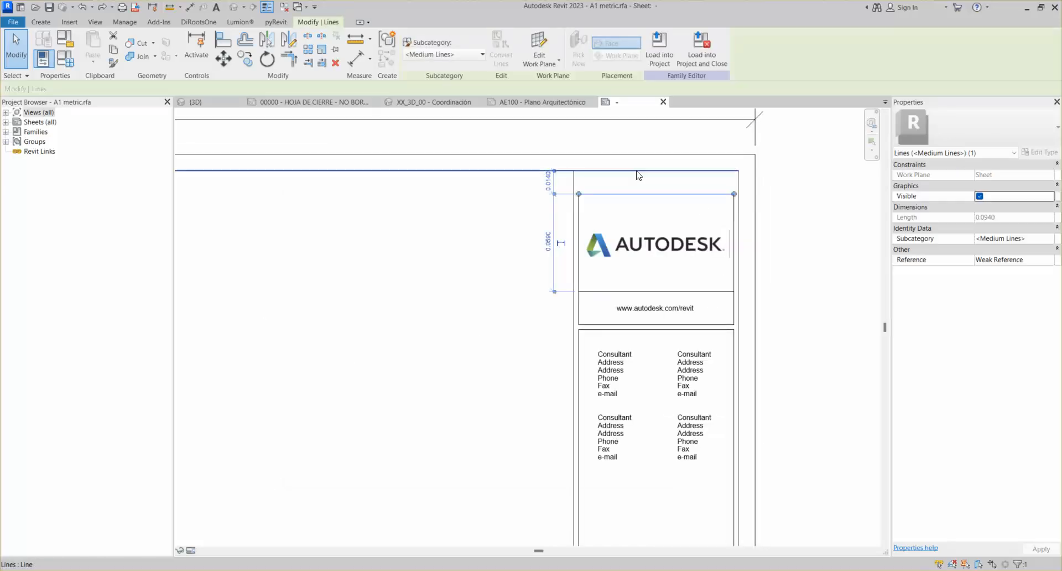
scroll(573, 212, "down", 3)
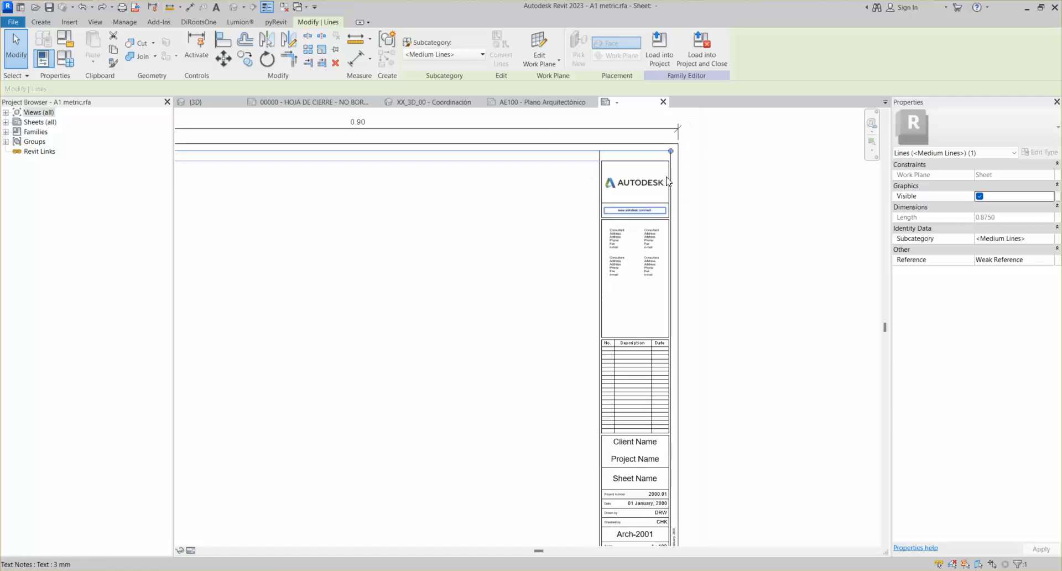
scroll(636, 180, "up", 4)
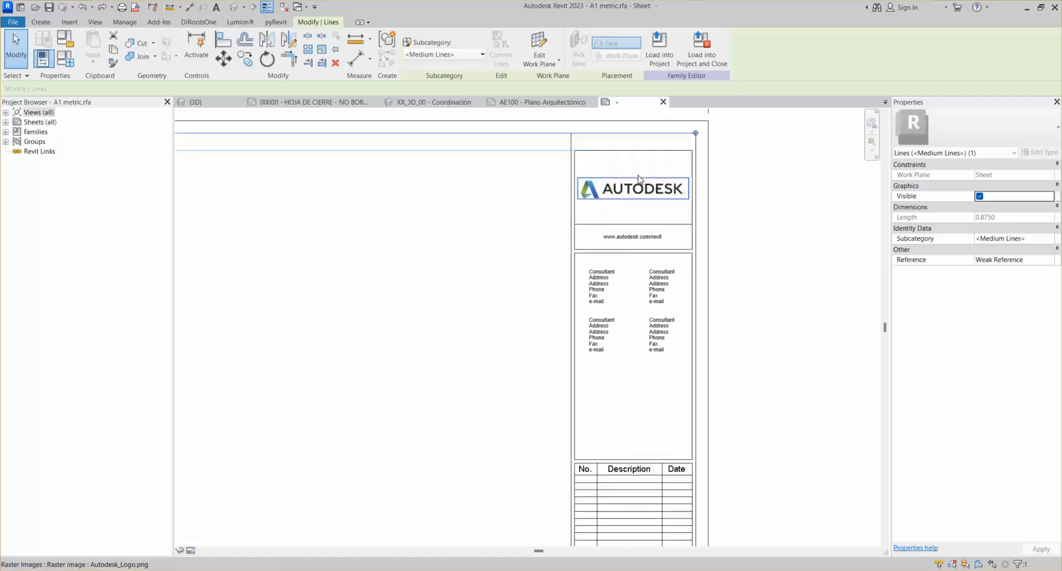
scroll(644, 288, "down", 3)
middle_click_drag(642, 426, 578, 196)
scroll(579, 225, "down", 1)
middle_click_drag(584, 433, 584, 533)
scroll(590, 237, "up", 3)
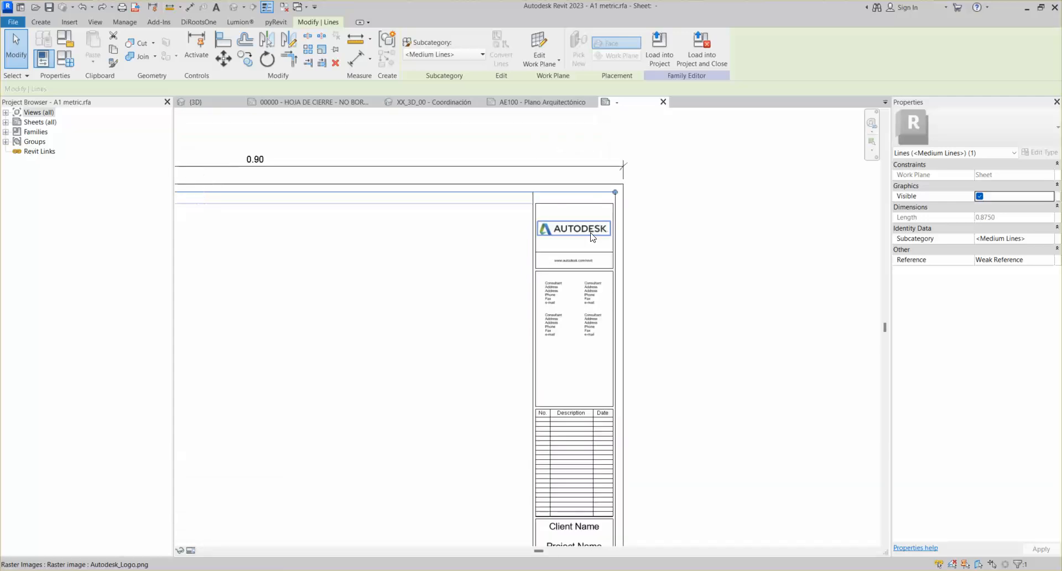
left_click(590, 221)
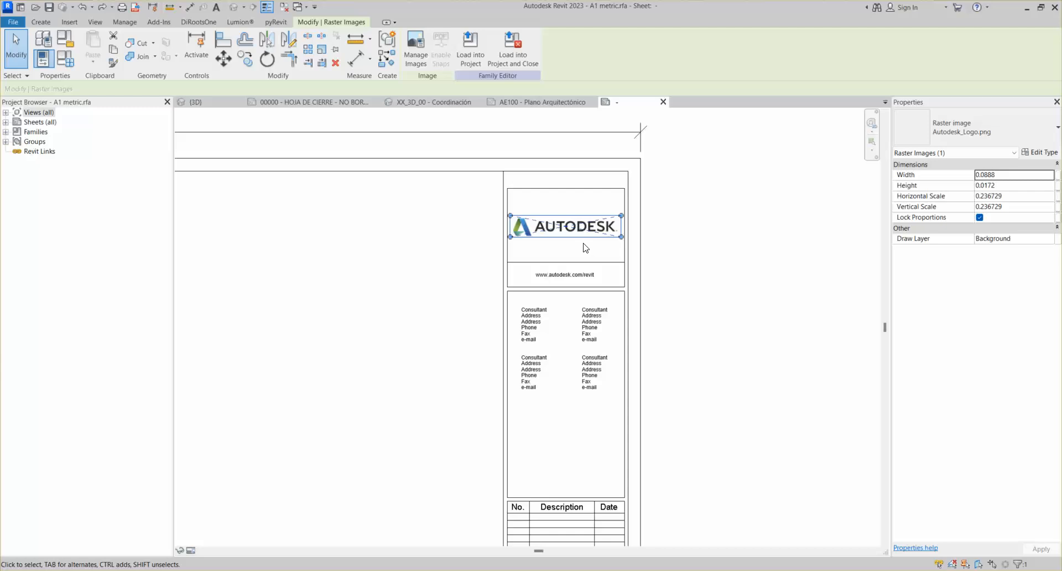
left_click(433, 267)
left_click(530, 228)
key("Delete")
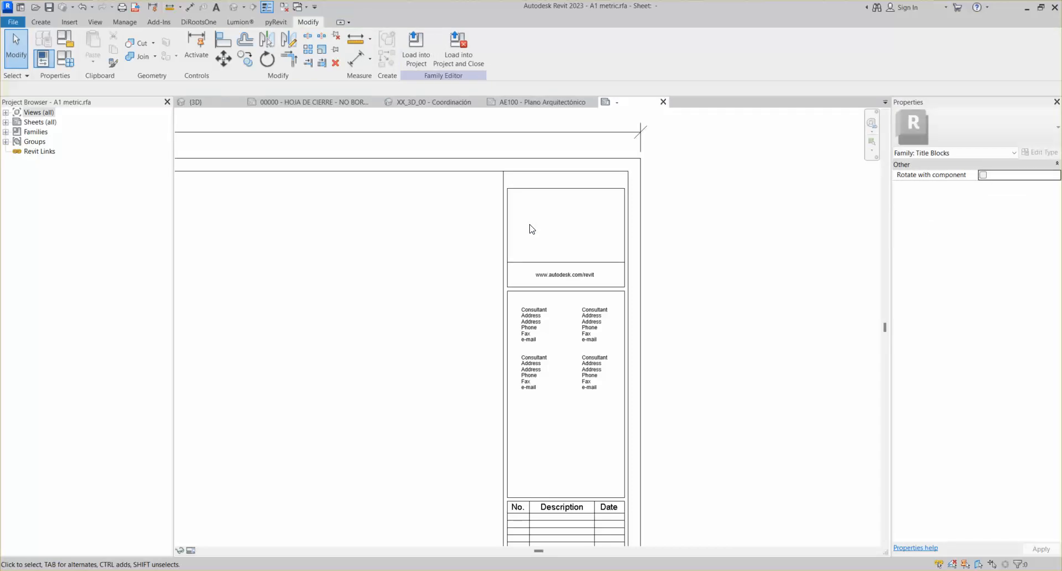
Start an image import and browse to the E: drive's SMS\LOGOTIPO folder
scroll(486, 292, "down", 4)
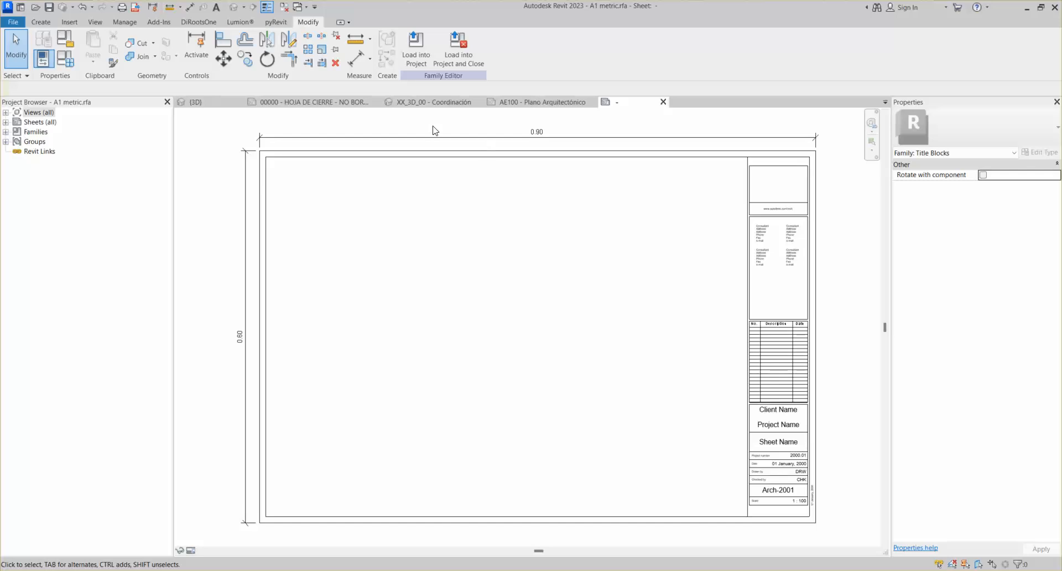
left_click(70, 23)
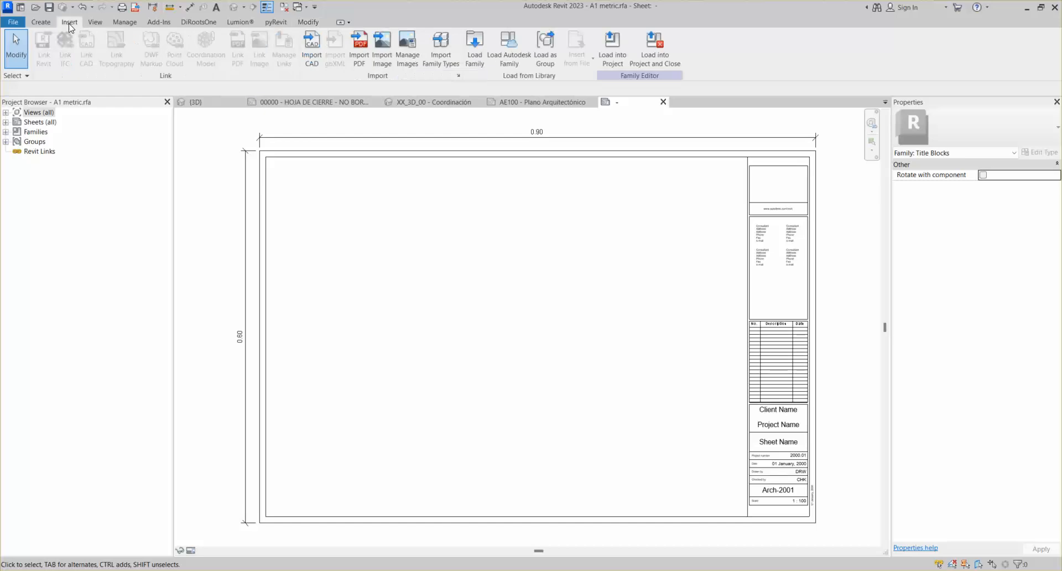
left_click(381, 48)
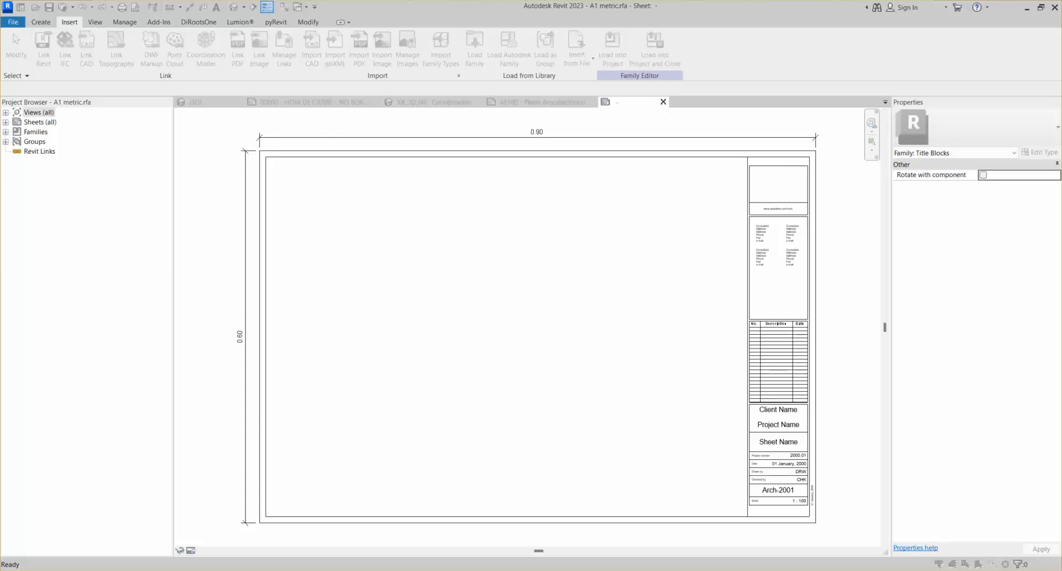
left_click_drag(752, 15, 345, 133)
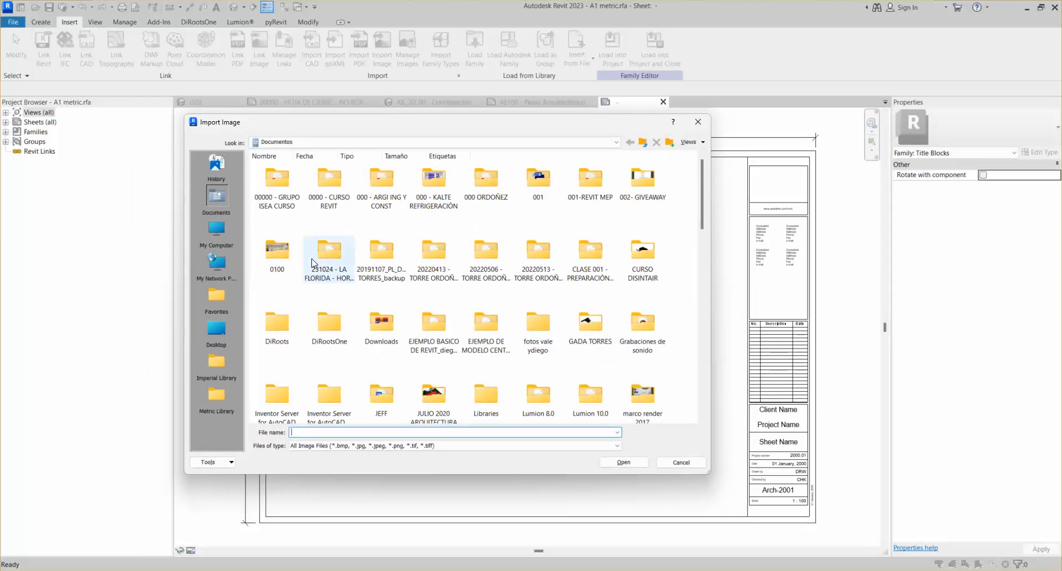
left_click(310, 142)
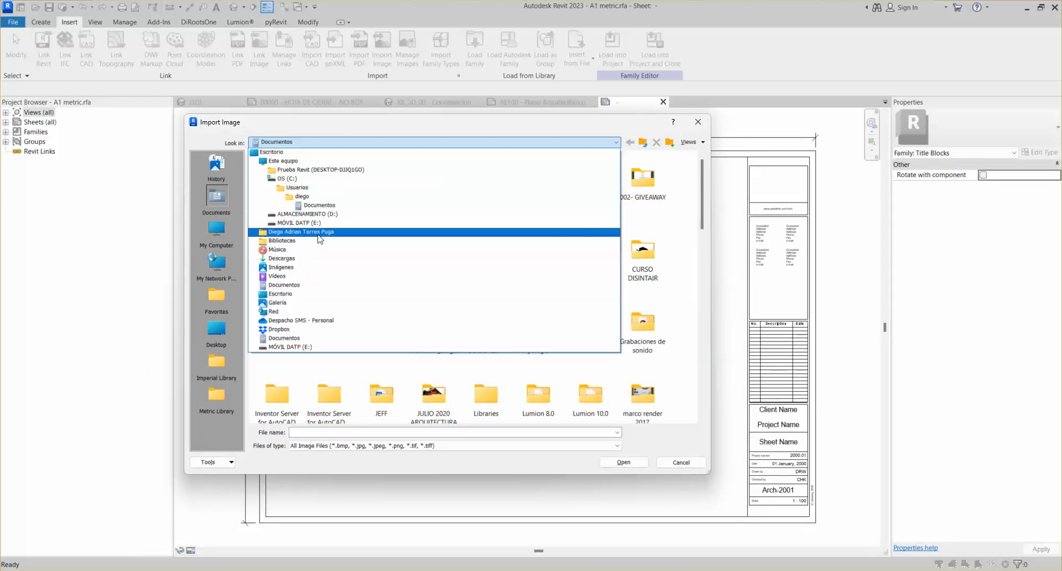
left_click(315, 224)
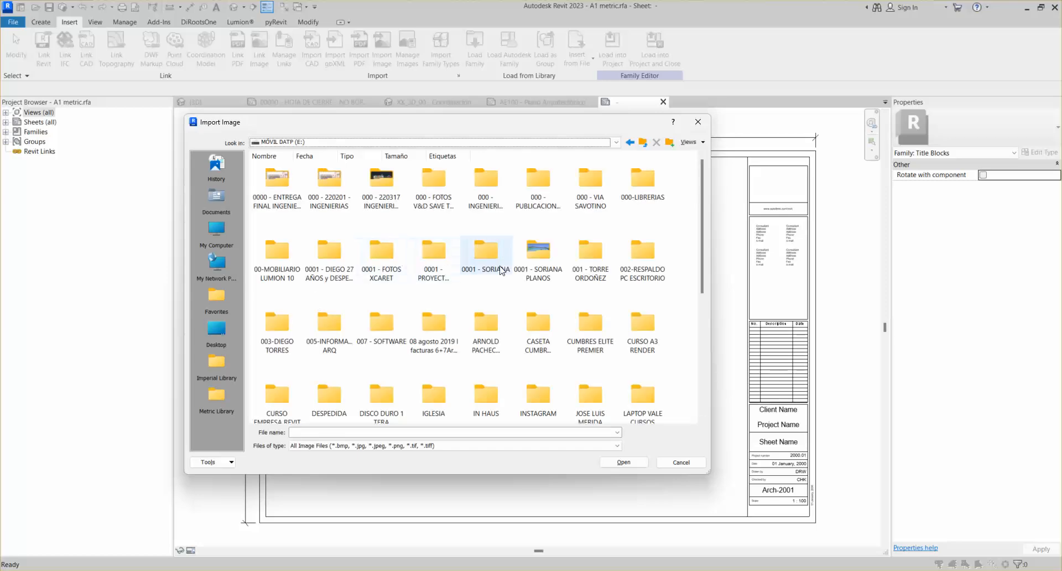
double_click(636, 262)
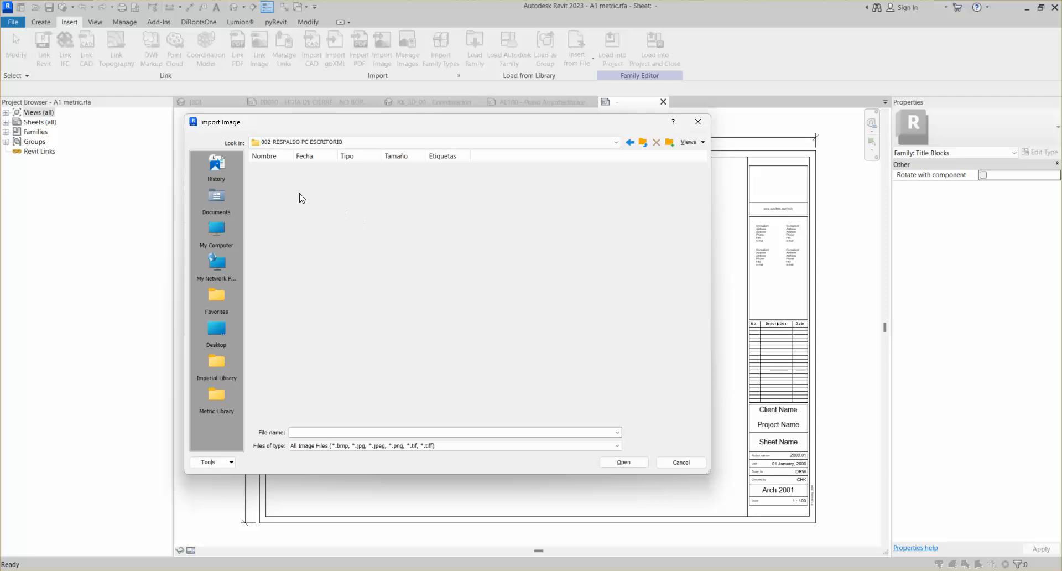
double_click(276, 181)
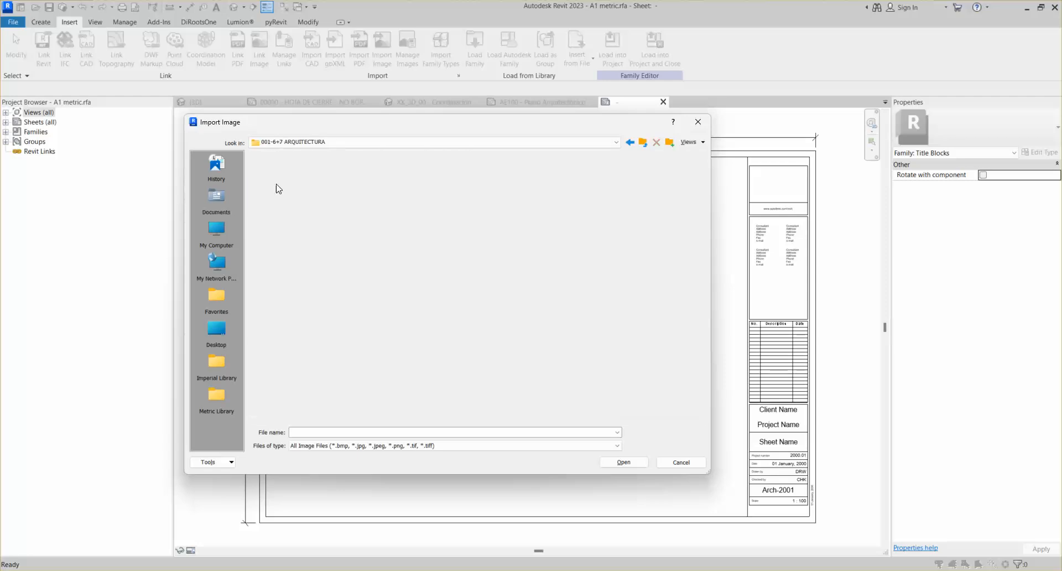
double_click(641, 254)
left_click(486, 181)
double_click(486, 181)
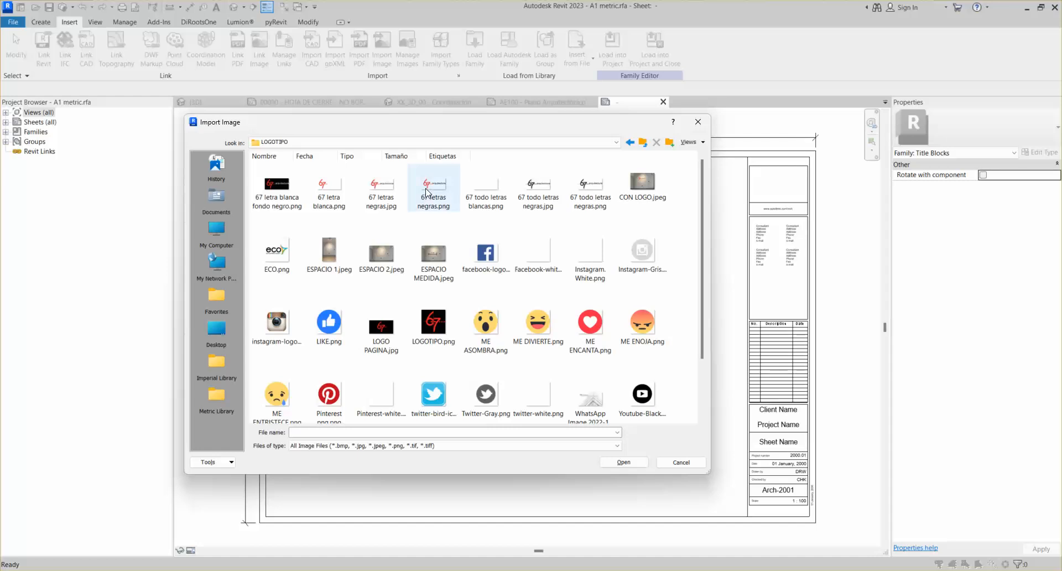
Import 67 letras negras.png and place it on the title block sheet
left_click(425, 190)
left_click(618, 463)
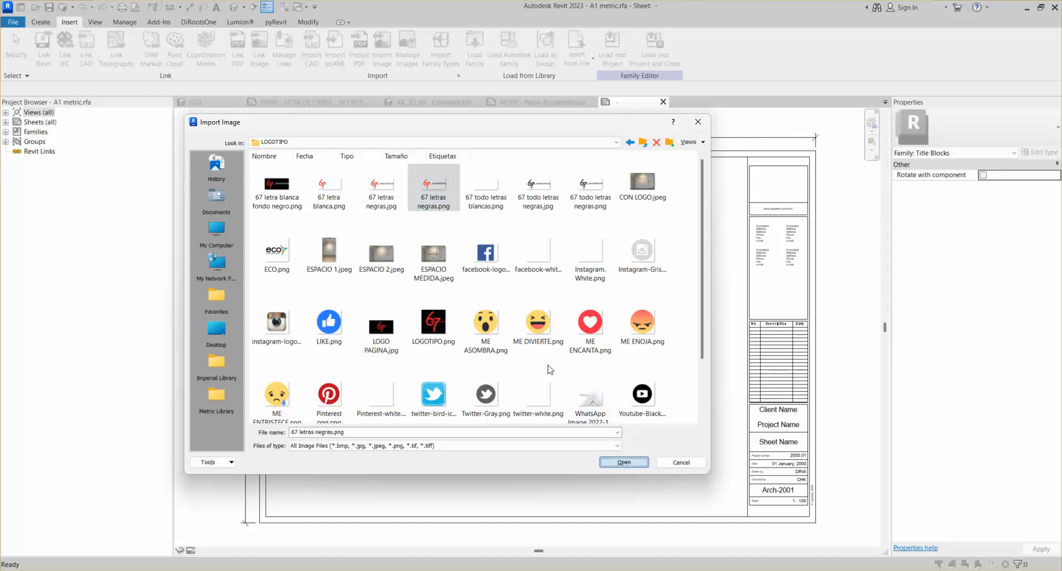
left_click(528, 274)
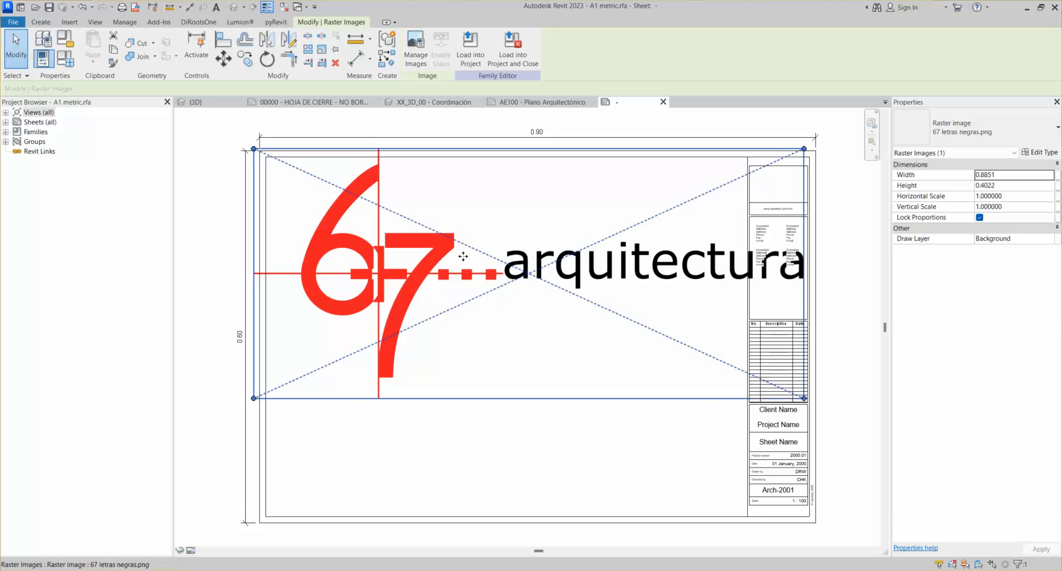
Shrink the large 67 arquitectura logo and move it up into the top logo cell
scroll(463, 256, "down", 2)
left_click_drag(421, 235, 595, 359)
left_click_drag(616, 317, 676, 353)
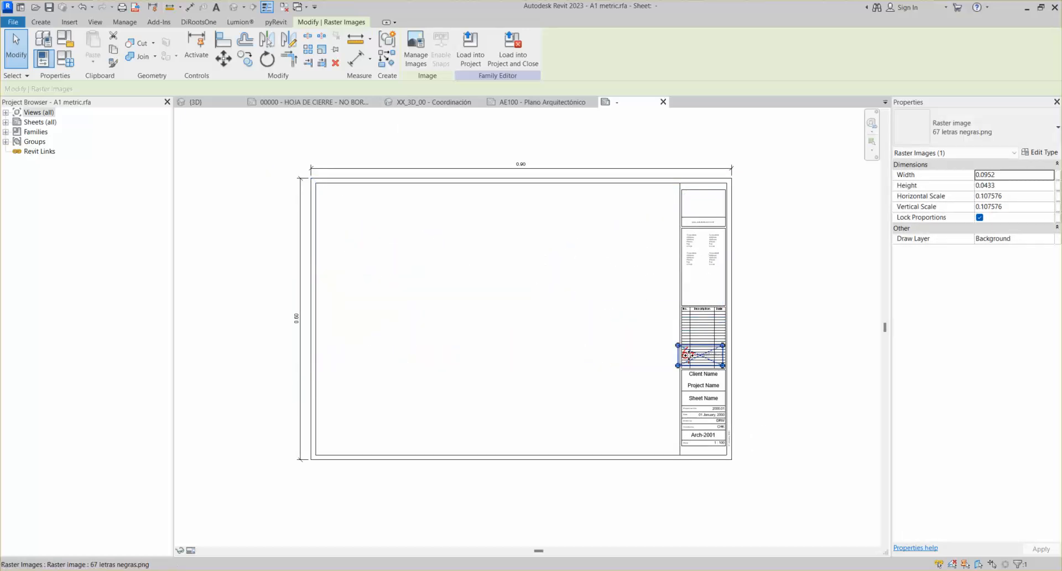
left_click_drag(693, 306, 699, 195)
Fine-tune the logo's size and position to fit the cell at 0.0883 by 0.0401
scroll(699, 195, "up", 4)
middle_click_drag(713, 219, 661, 219)
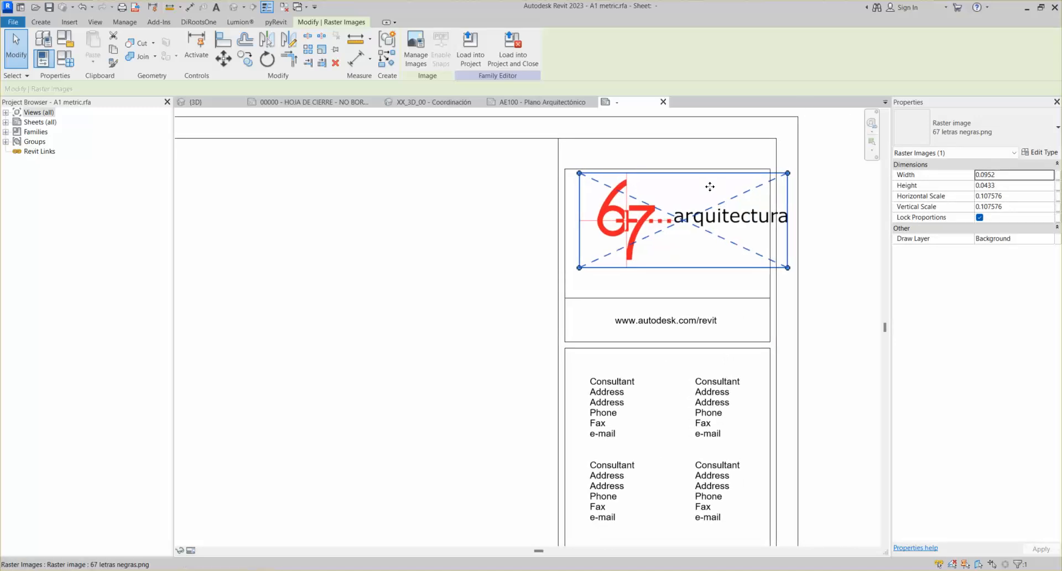
key("Left")
key("Left")
key("Left")
key("Left")
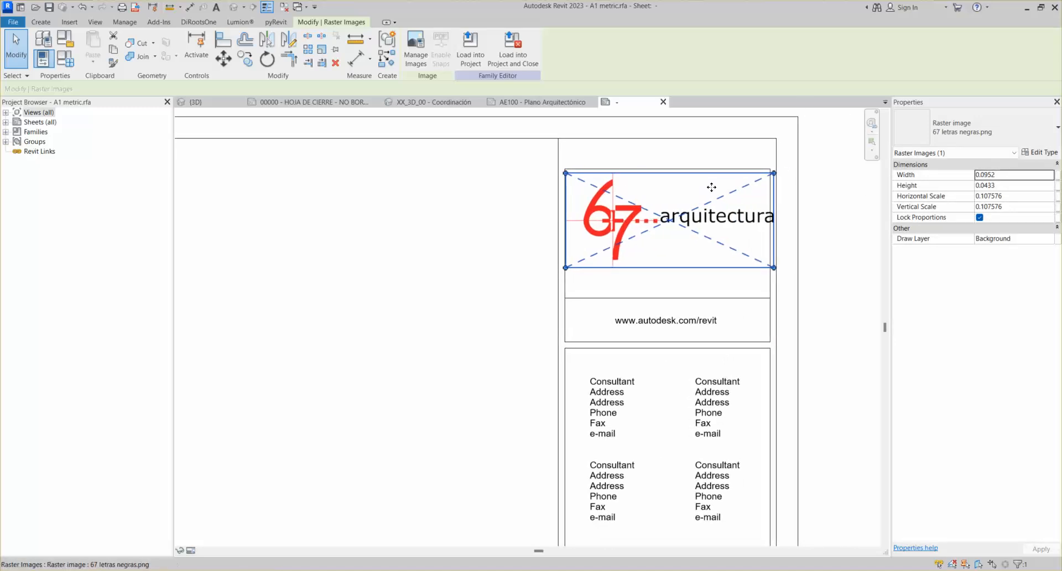
left_click_drag(773, 173, 758, 179)
key("Right")
key("Right")
key("Down")
key("Down")
key("Down")
key("Down")
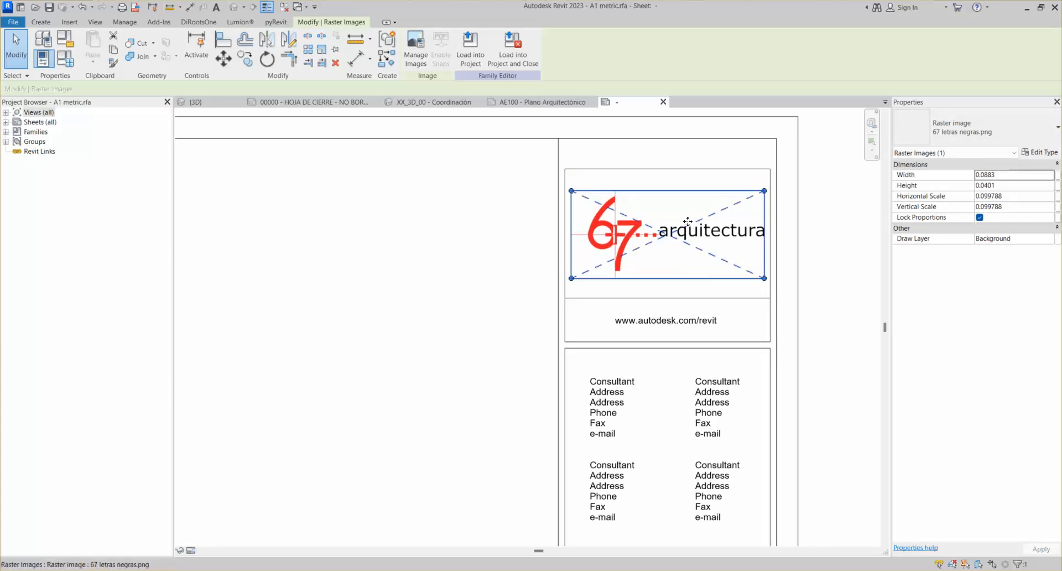
left_click(438, 225)
scroll(619, 221, "down", 3)
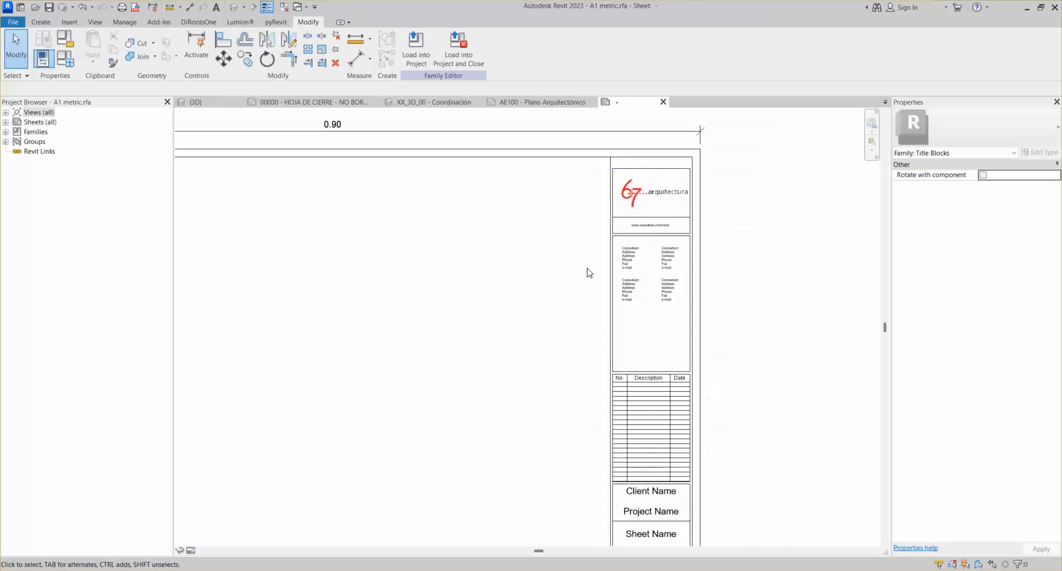
scroll(588, 272, "down", 3)
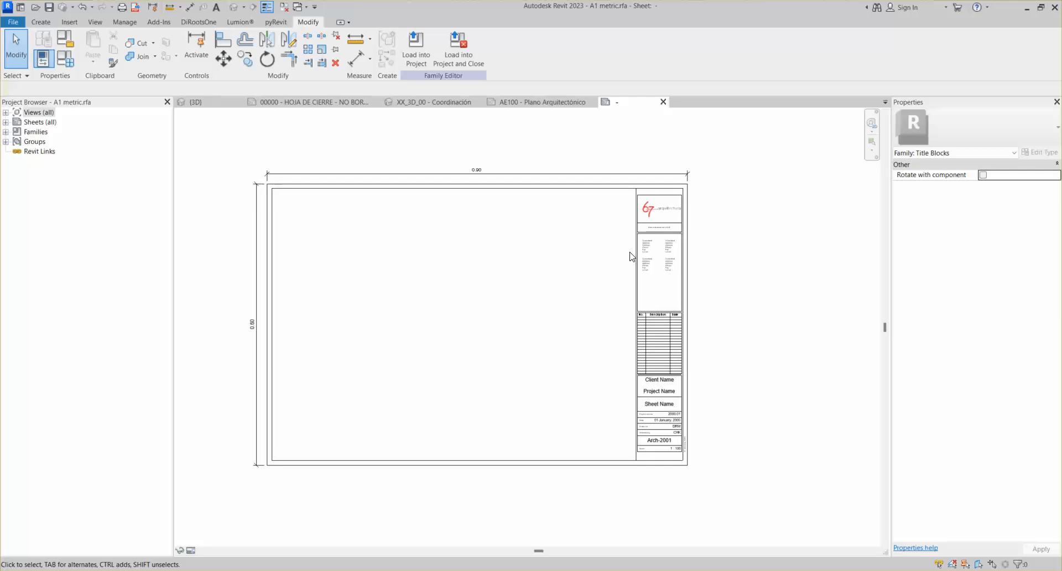
scroll(669, 245, "up", 4)
scroll(672, 276, "down", 2)
middle_click_drag(671, 313, 609, 345)
middle_click_drag(593, 411, 657, 358)
scroll(655, 359, "down", 5)
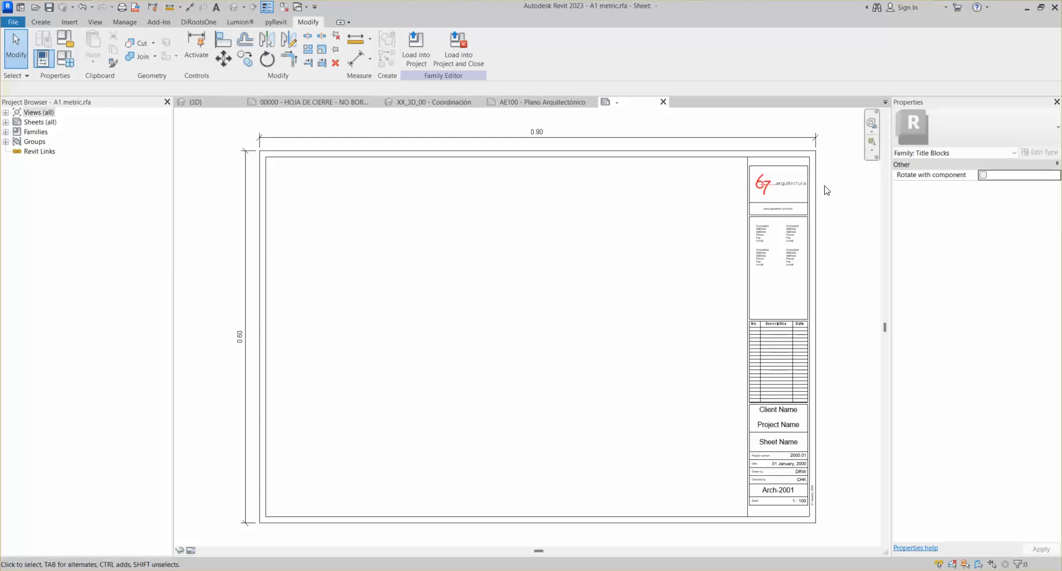
scroll(792, 190, "up", 4)
middle_click_drag(635, 275, 639, 178)
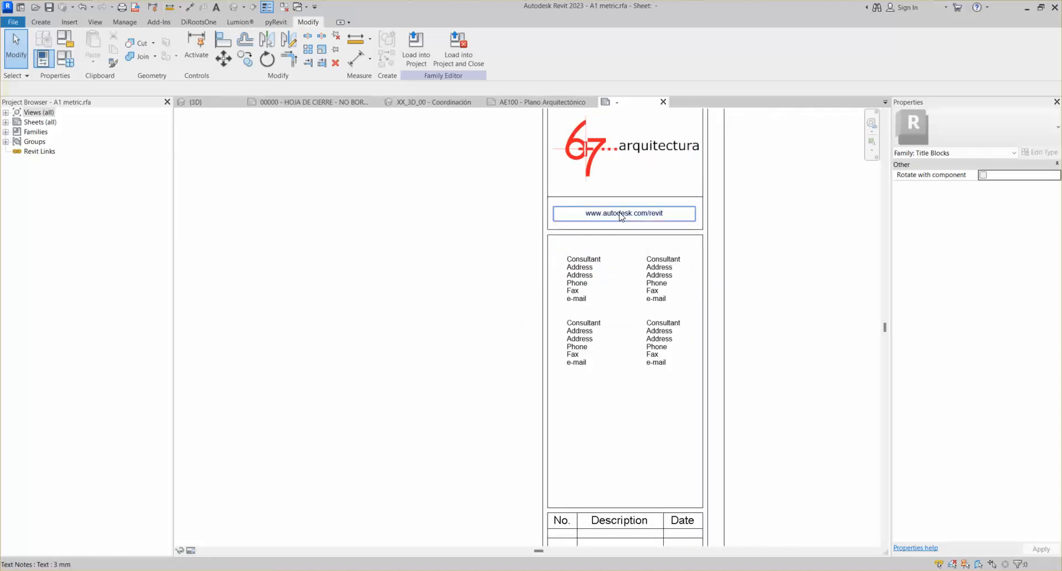
scroll(614, 215, "down", 2)
middle_click_drag(616, 246, 604, 92)
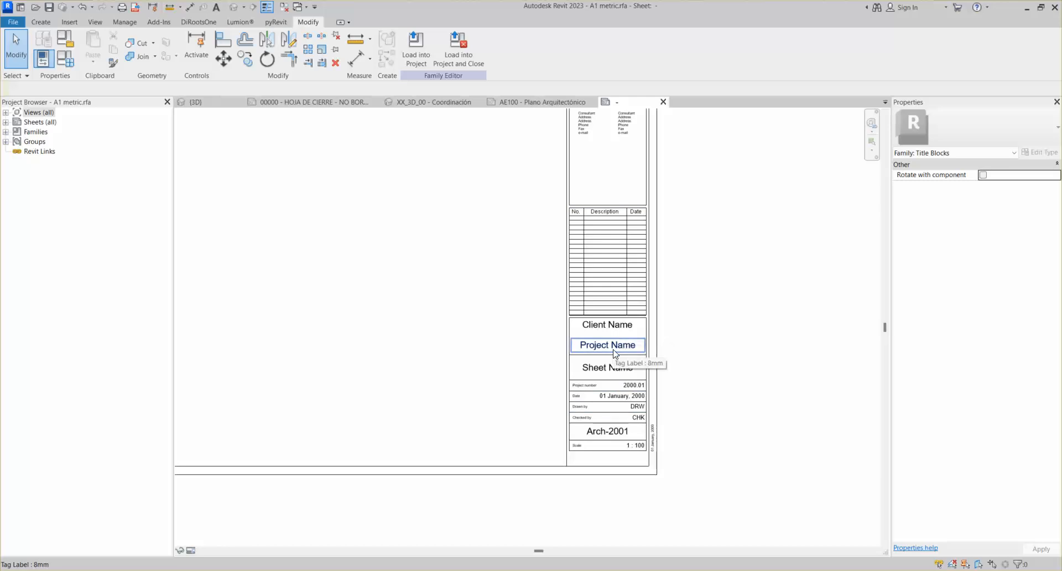
middle_click_drag(635, 254, 611, 277)
scroll(559, 182, "up", 5)
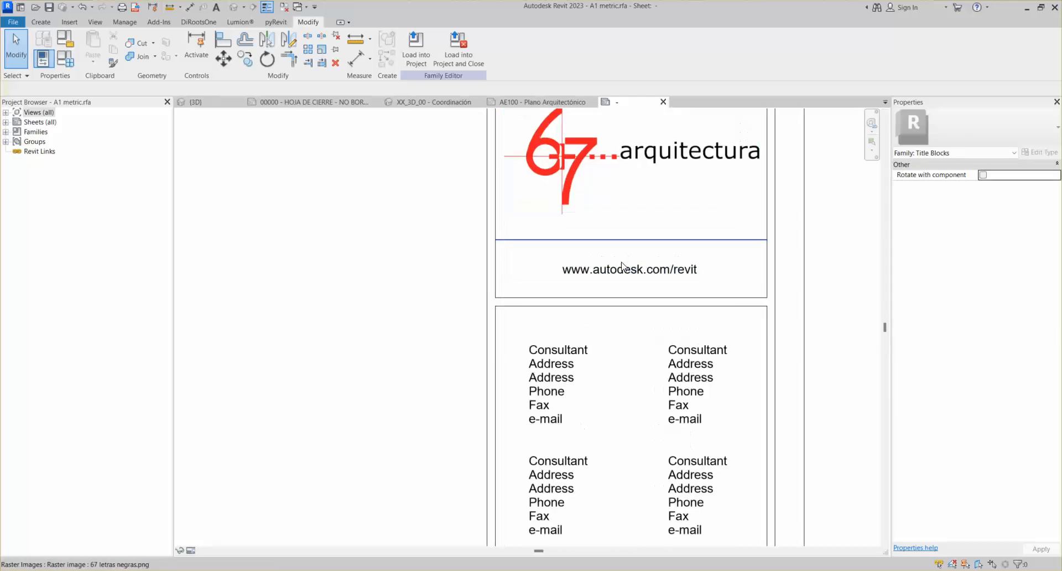
left_click(628, 272)
left_click(938, 133)
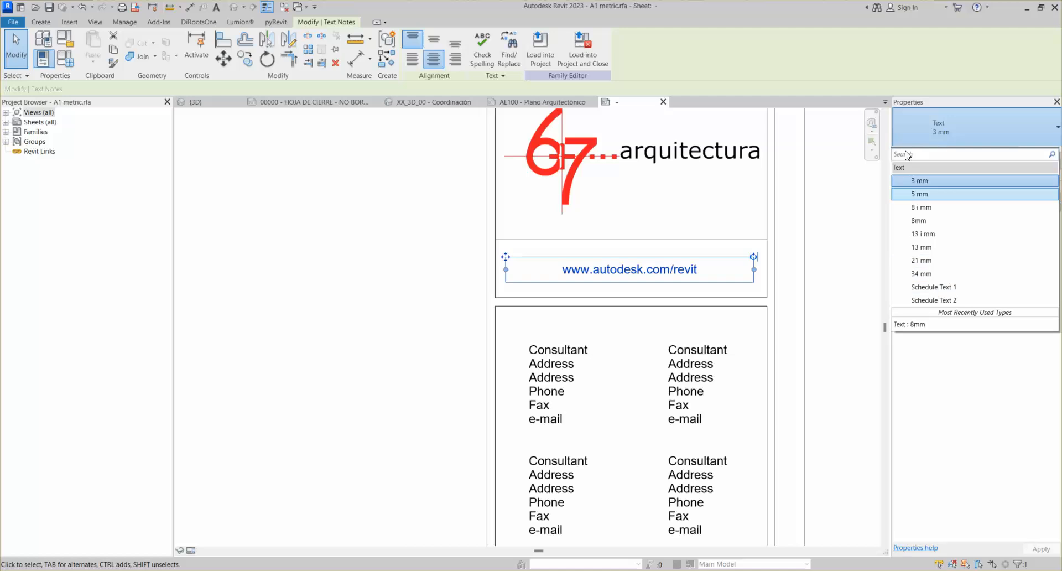
left_click(462, 281)
left_click(569, 268)
left_click(598, 273)
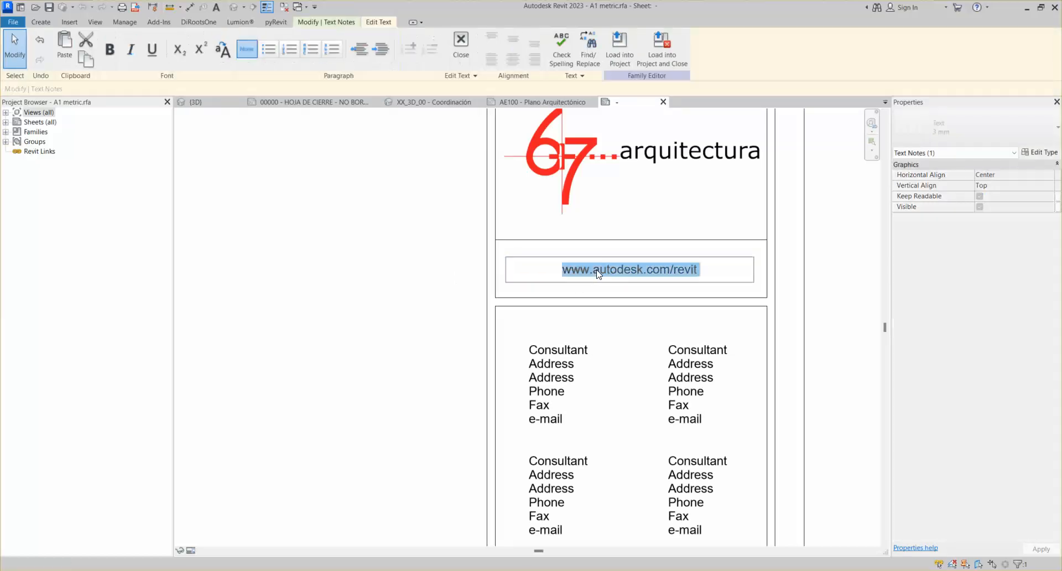
type("www.")
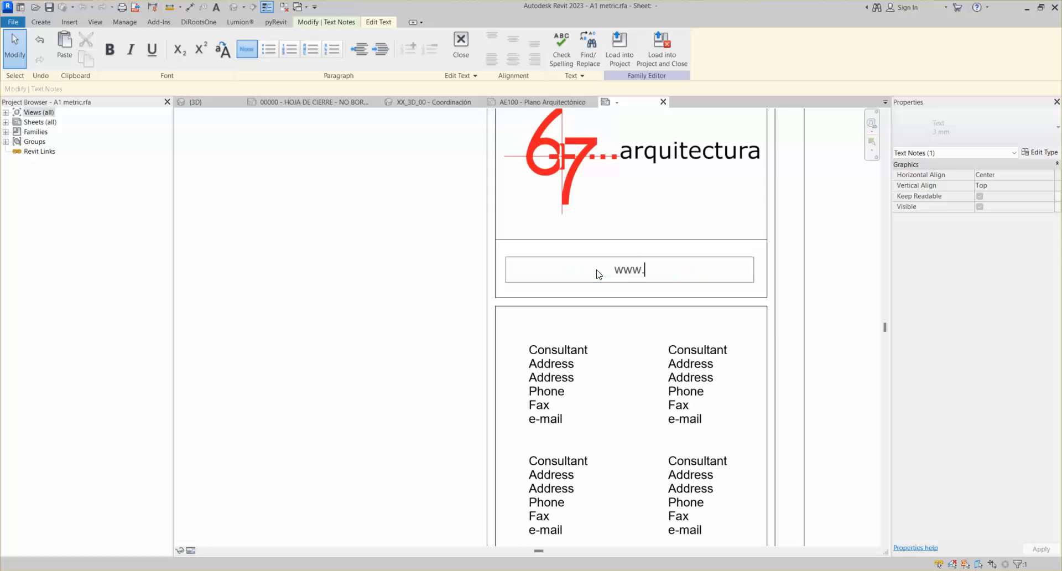
type(",smsarquitectura.com")
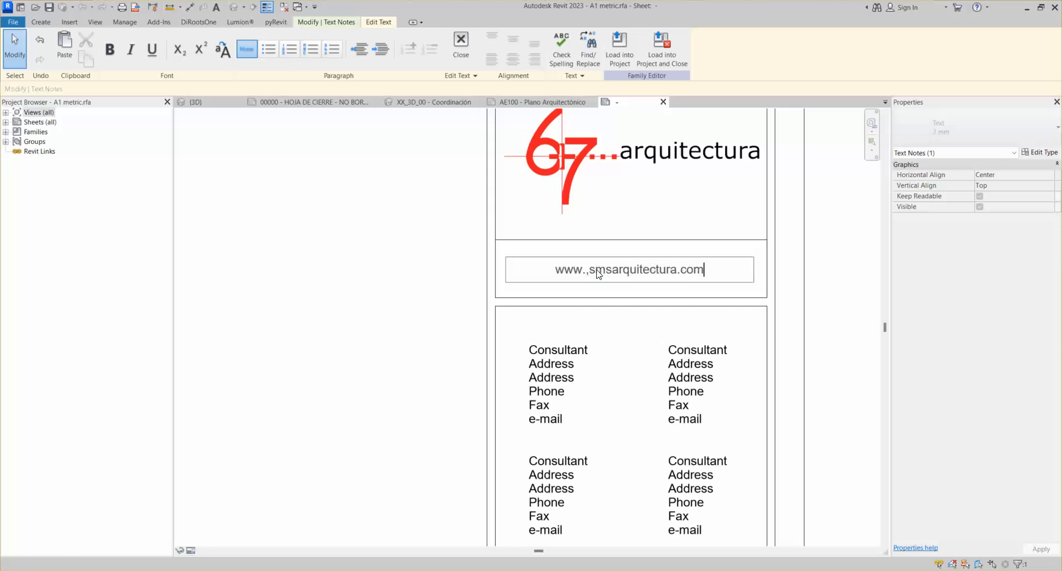
left_click(453, 279)
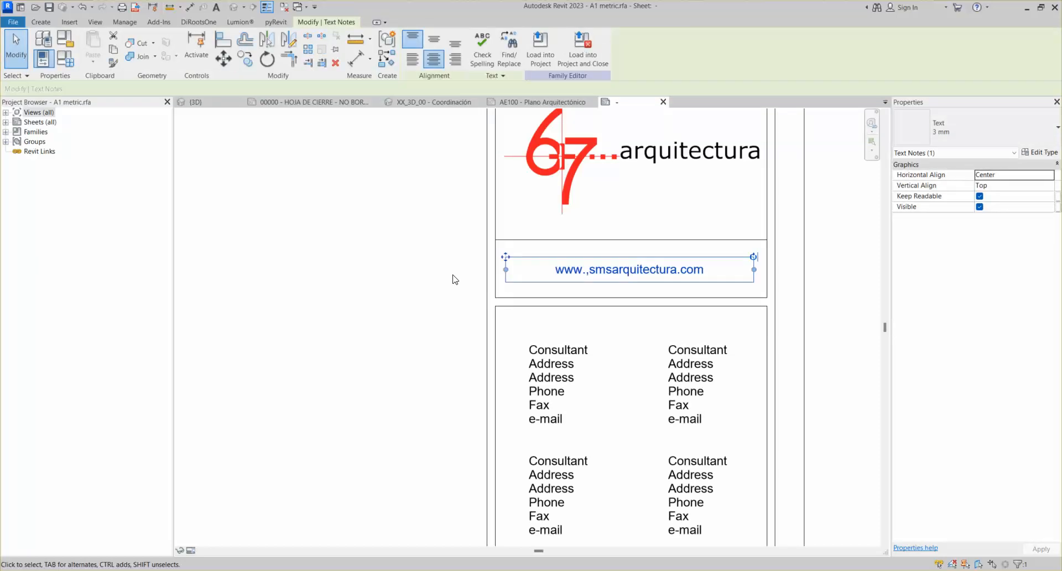
left_click(586, 269)
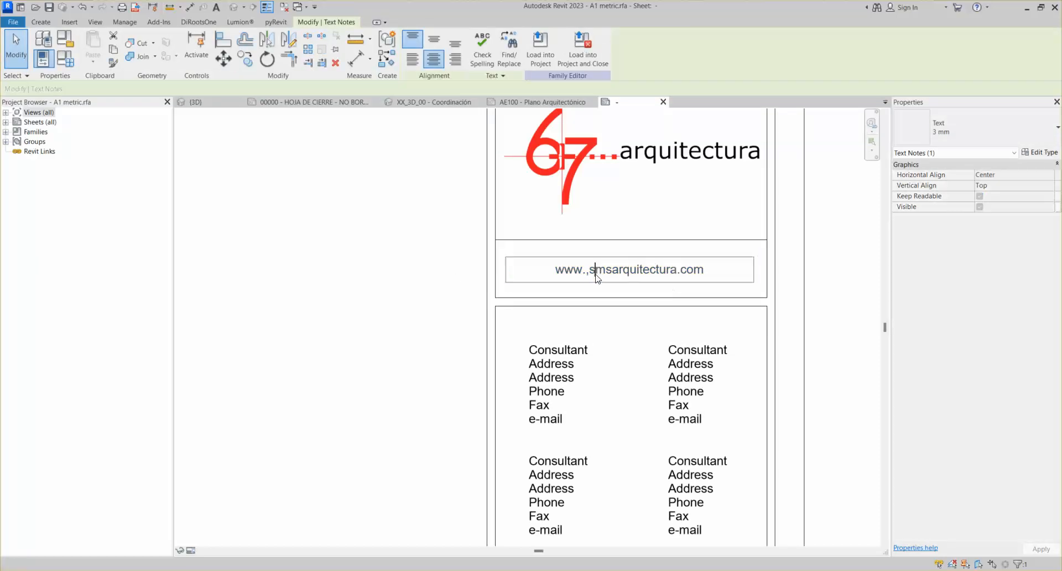
key("BackSpace")
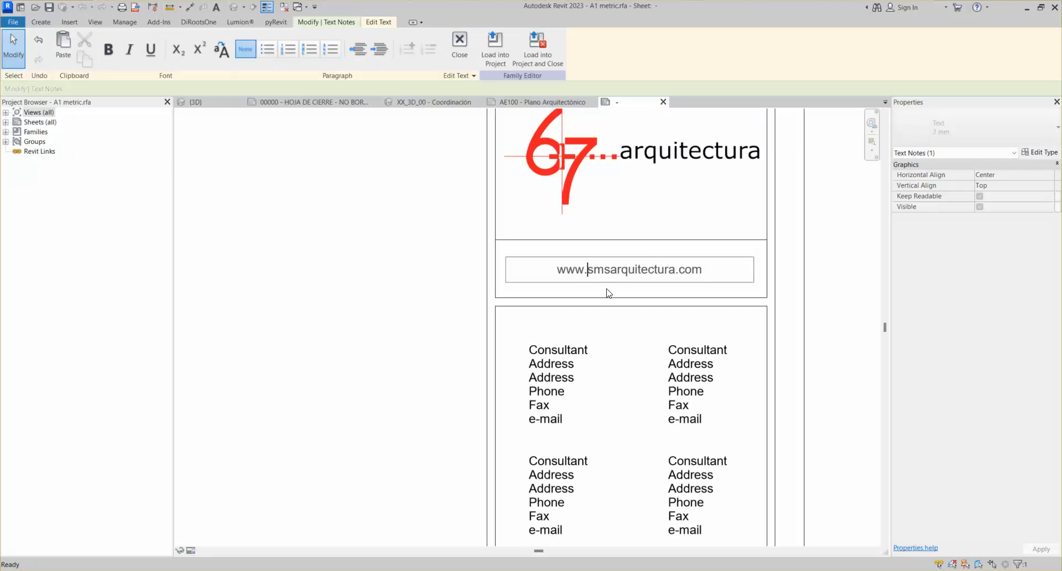
left_click(452, 287)
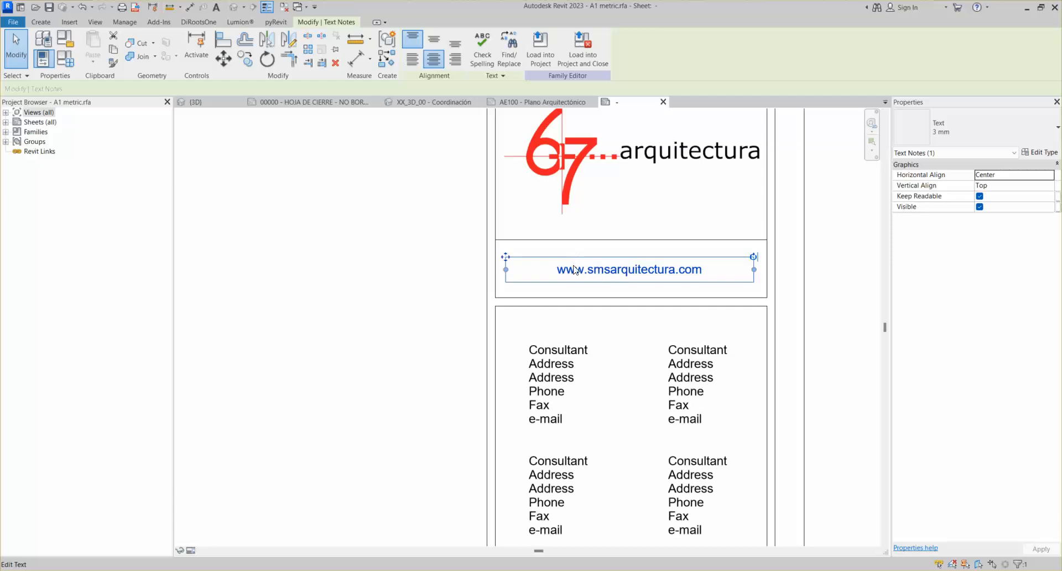
left_click(446, 266)
scroll(536, 256, "down", 2)
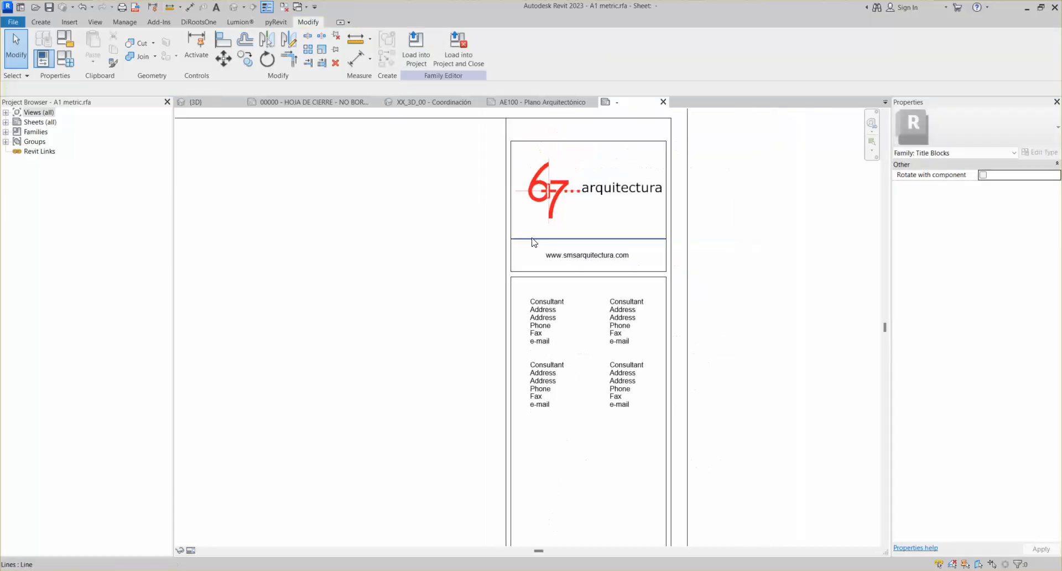
middle_click_drag(597, 360, 580, 289)
scroll(530, 206, "up", 2)
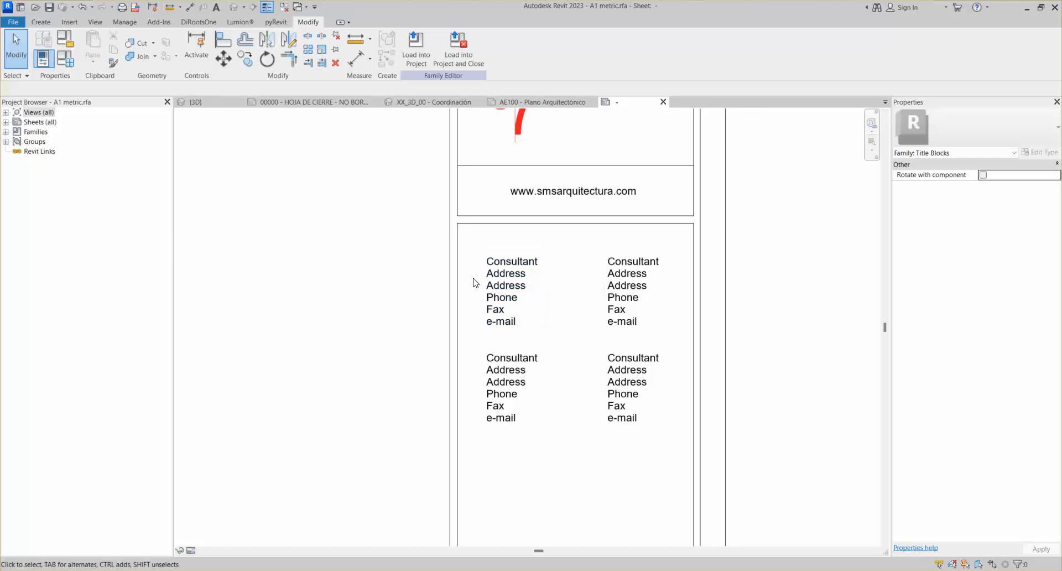
scroll(486, 279, "down", 2)
Pan up to the Consultant text blocks and select the lower-left one
scroll(509, 274, "up", 2)
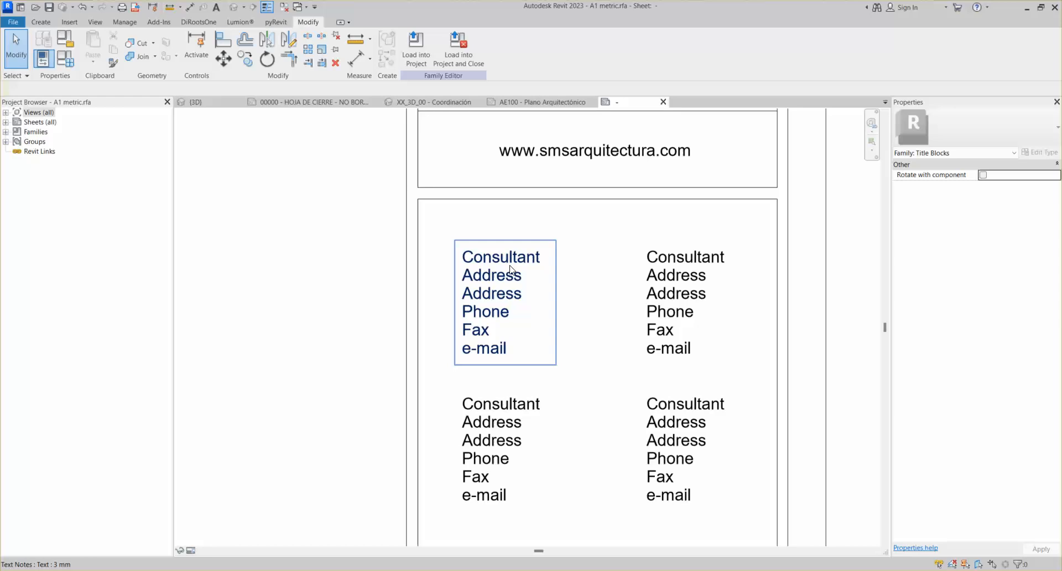
middle_click_drag(560, 380, 554, 306)
left_click(502, 353)
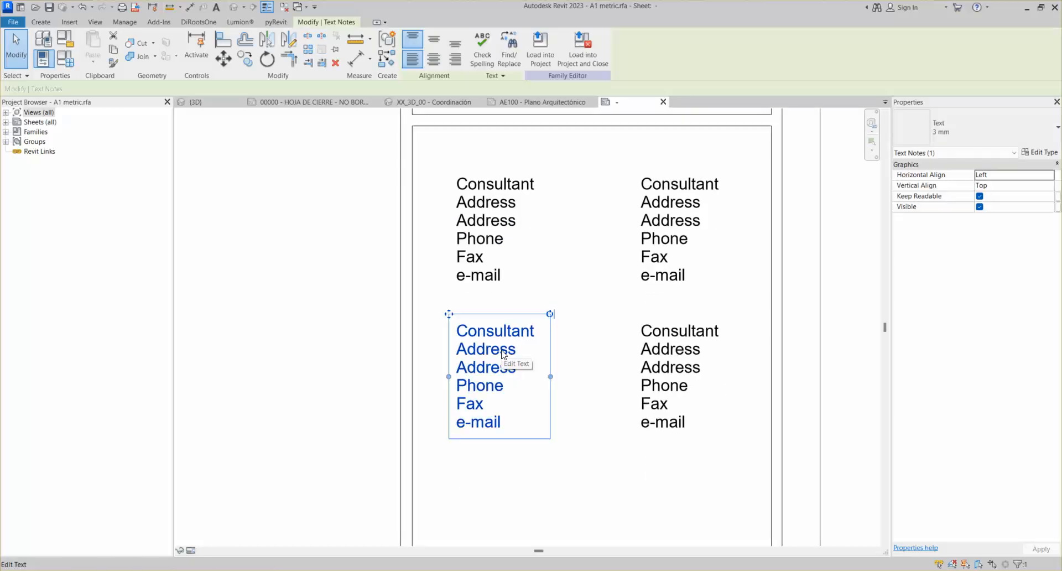
scroll(531, 290, "down", 3)
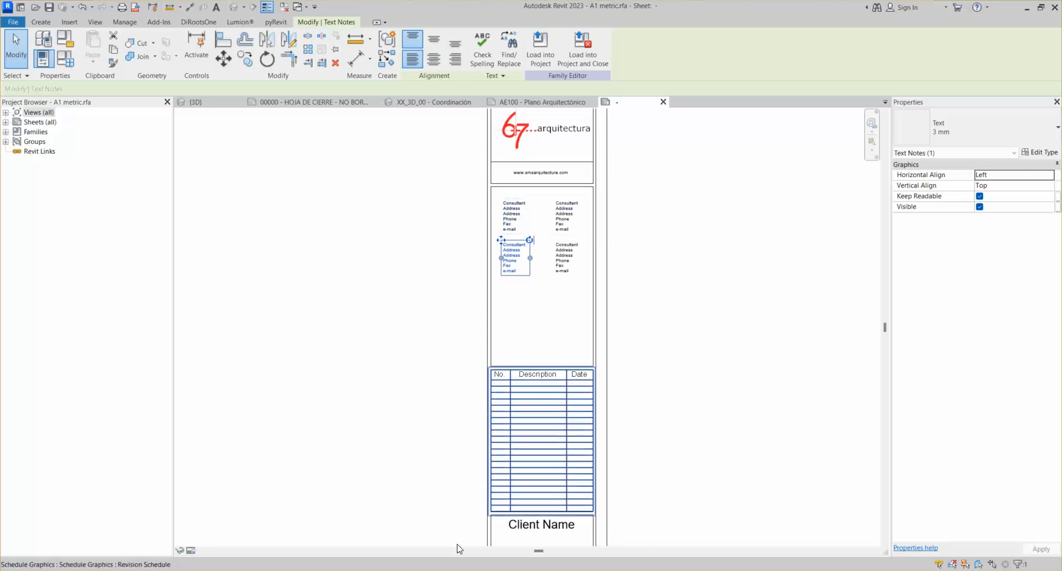
mouse_move(482, 570)
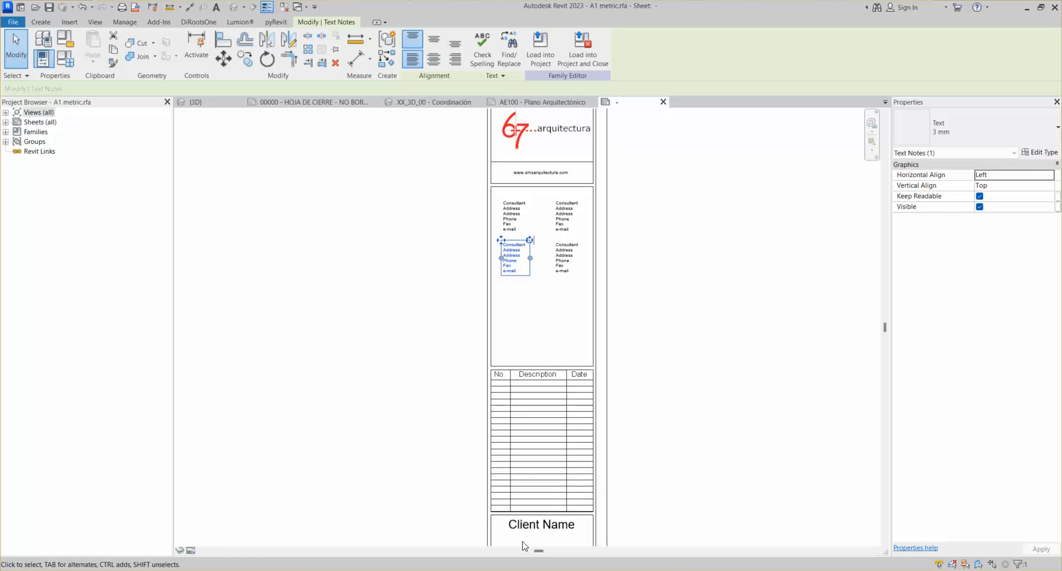
View the ILUMINACIÓN lighting plan PDF fit to page in Edge, then minimize the browser
left_click(488, 538)
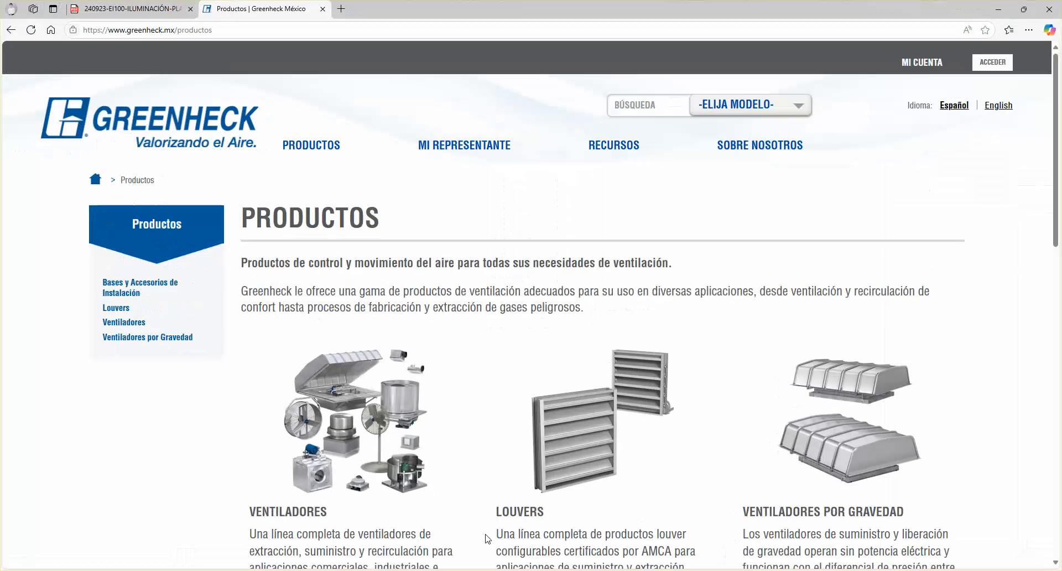
left_click(168, 12)
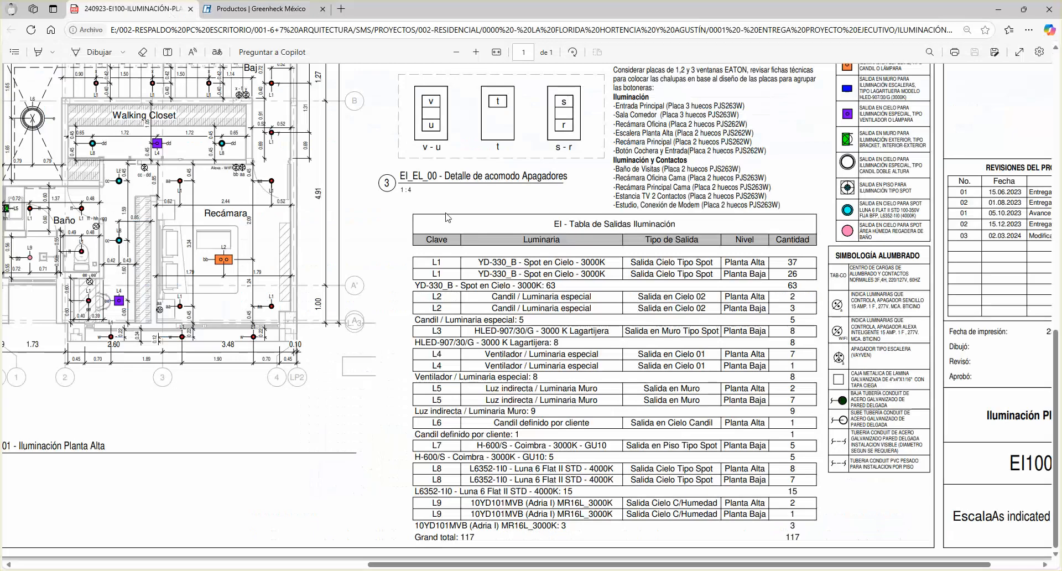
left_click(496, 51)
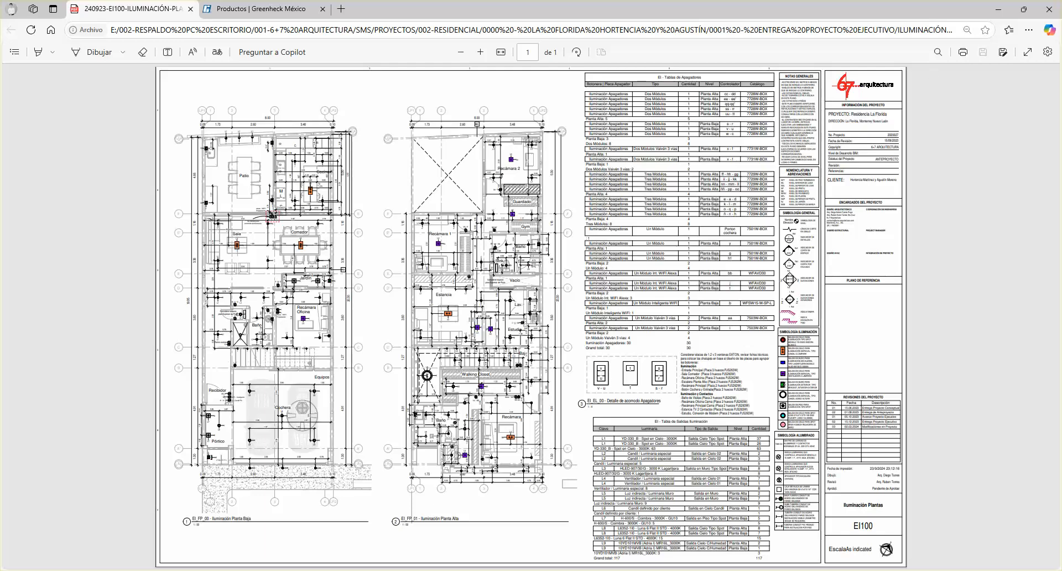
left_click(998, 9)
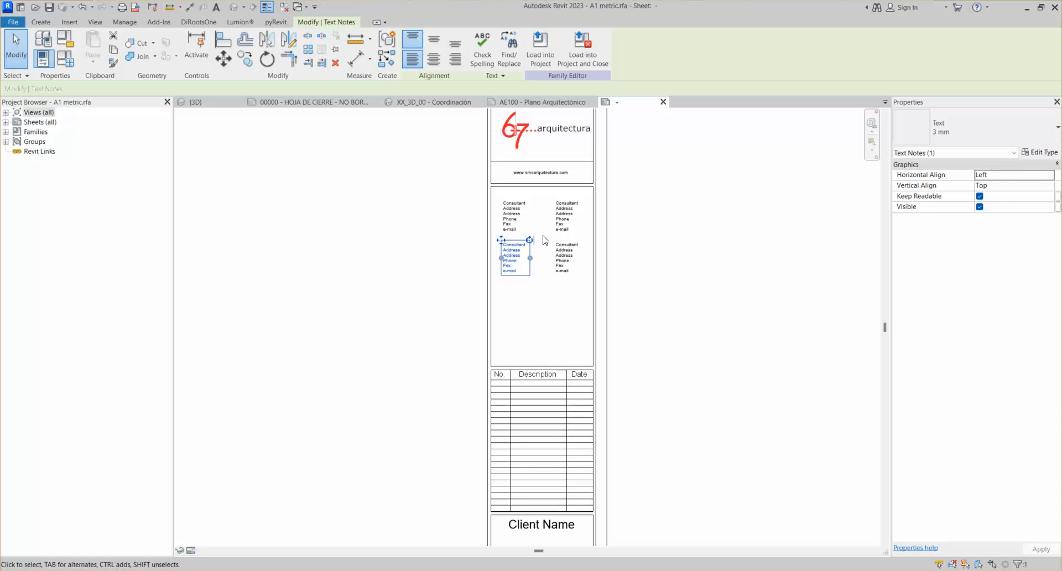
middle_click_drag(554, 218, 572, 274)
middle_click_drag(574, 191, 575, 135)
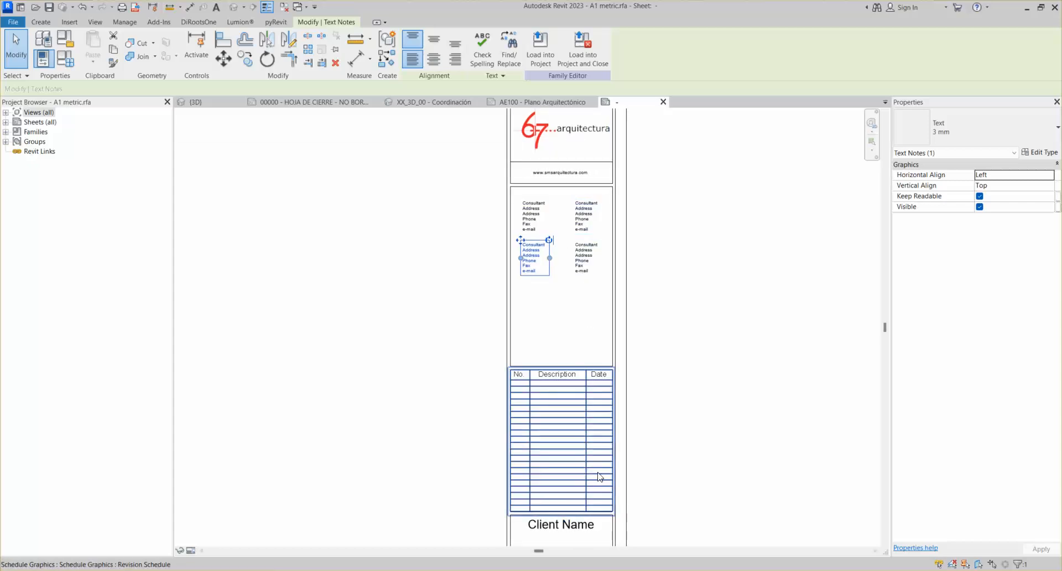
middle_click_drag(588, 474, 593, 384)
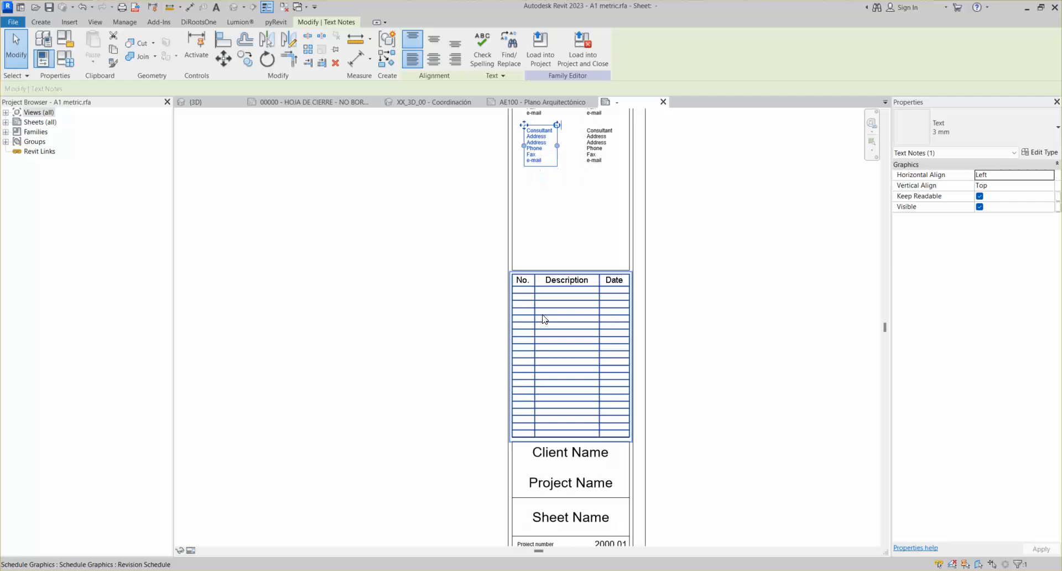
scroll(569, 283, "up", 2)
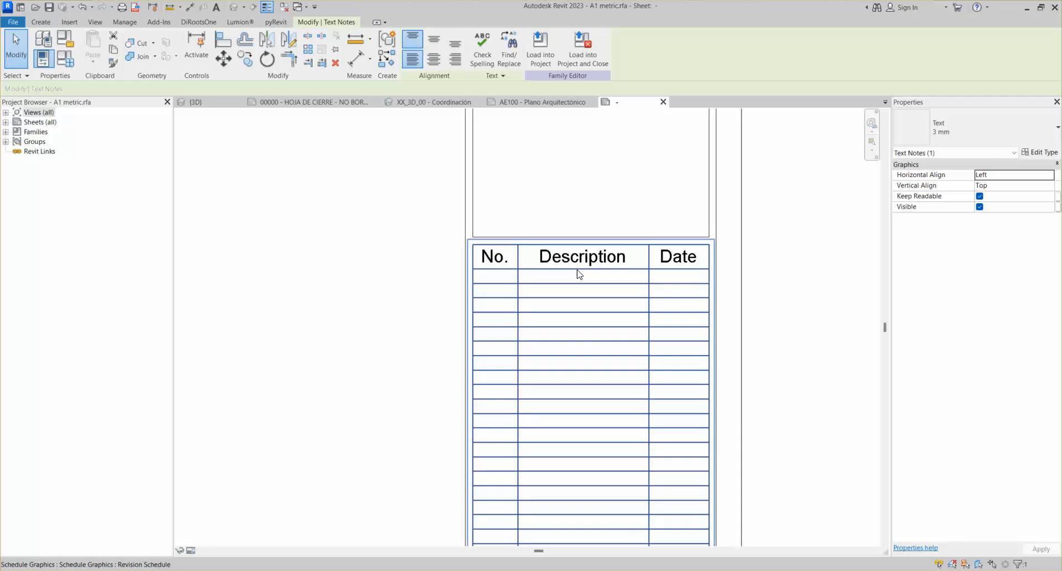
left_click(579, 274)
scroll(578, 271, "down", 2)
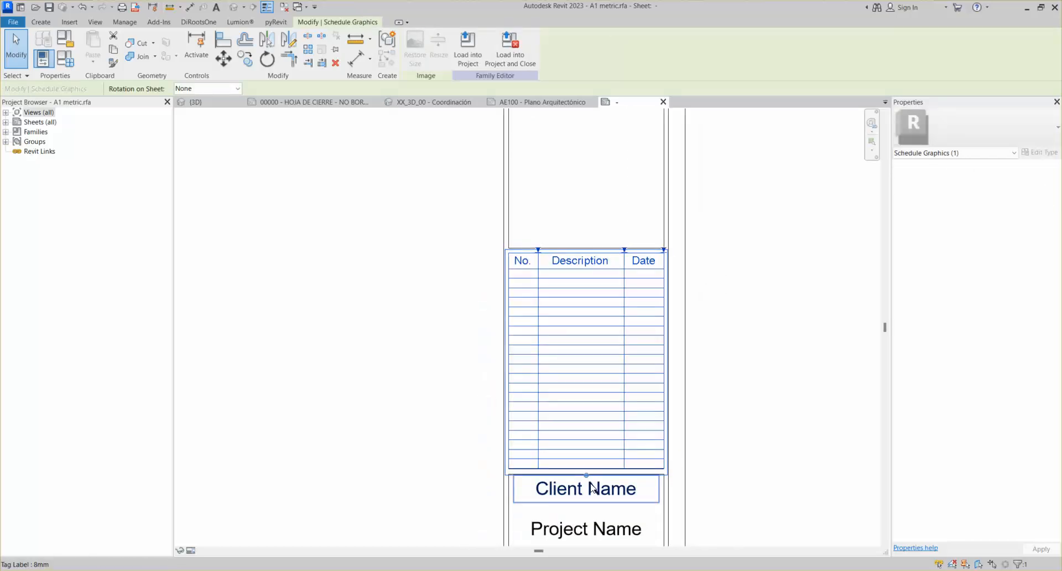
left_click_drag(587, 475, 587, 330)
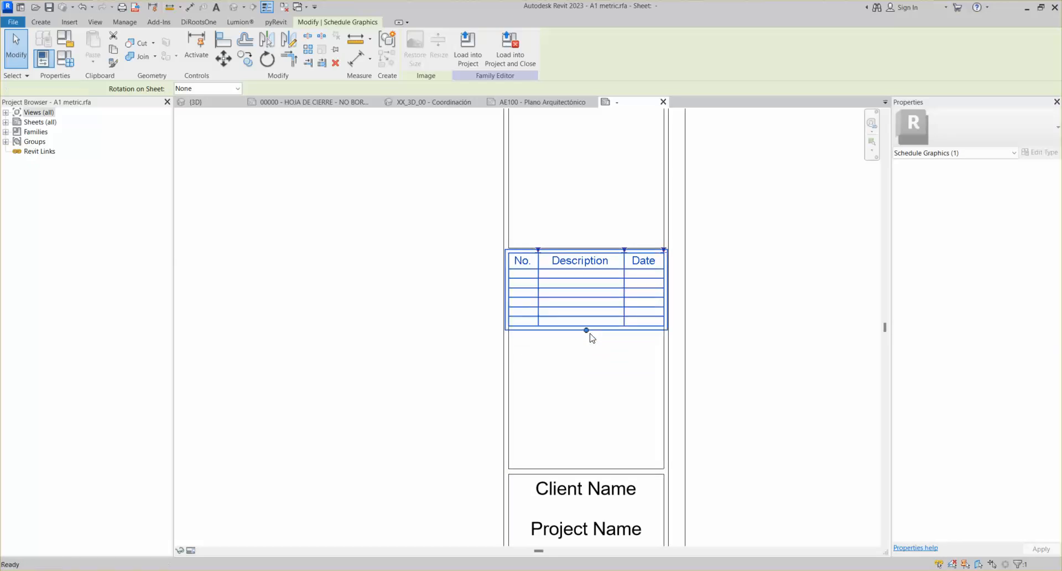
key("ctrl+z")
key("ctrl+z")
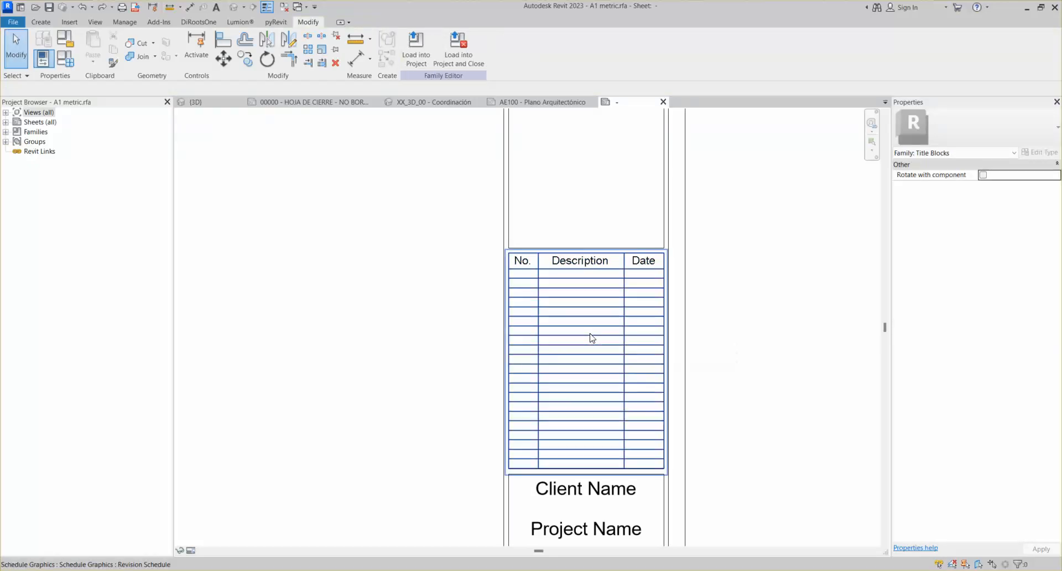
scroll(553, 293, "down", 2)
middle_click_drag(554, 294, 624, 352)
middle_click(597, 228)
middle_click(597, 228)
scroll(834, 382, "up", 2)
scroll(811, 350, "down", 2)
middle_click(810, 351)
middle_click(811, 351)
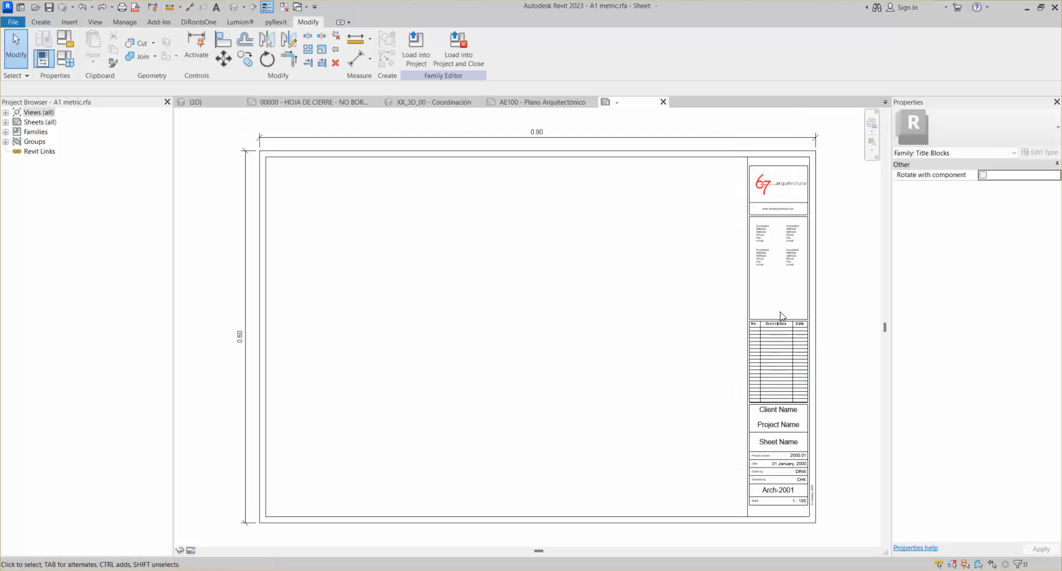
scroll(813, 352, "up", 3)
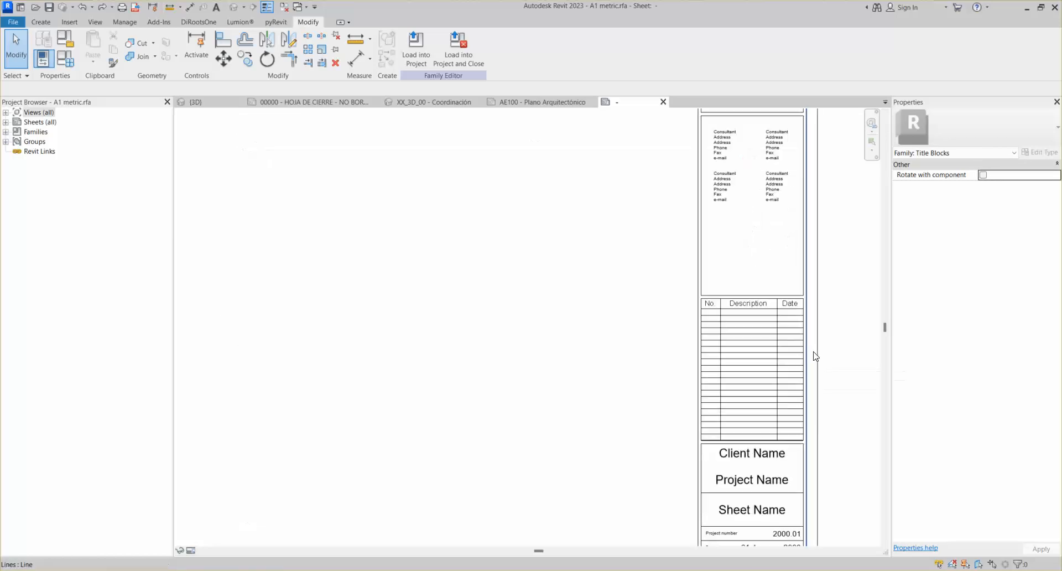
scroll(797, 317, "down", 2)
middle_click_drag(803, 322, 704, 234)
Inspect the Client Name, Project Name, Sheet Name and Arch-2001 labels, ending with Arch-2001 selected
scroll(640, 360, "up", 2)
middle_click_drag(639, 360, 486, 108)
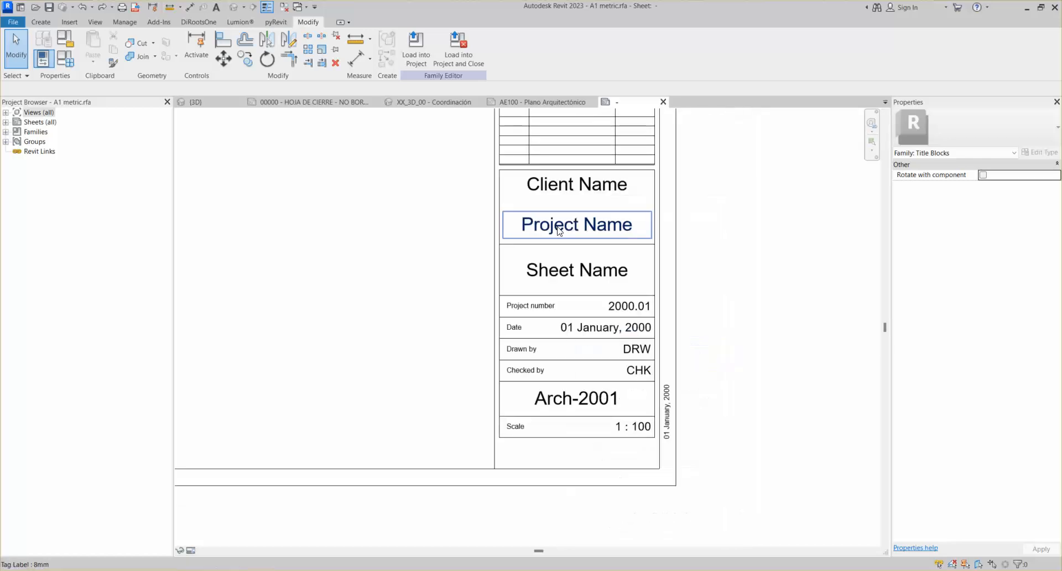
left_click(559, 186)
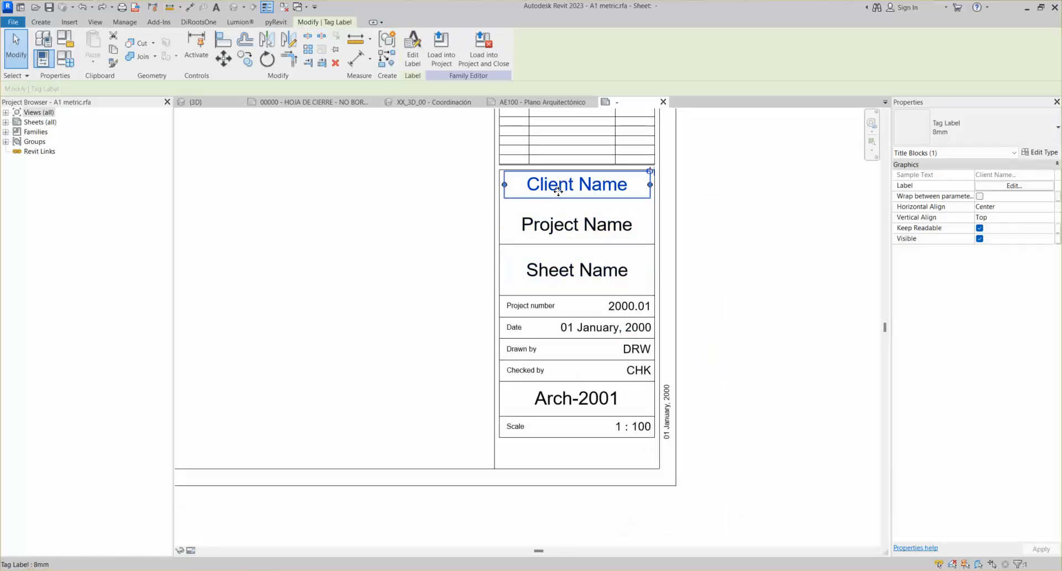
left_click(576, 224)
left_click(576, 270)
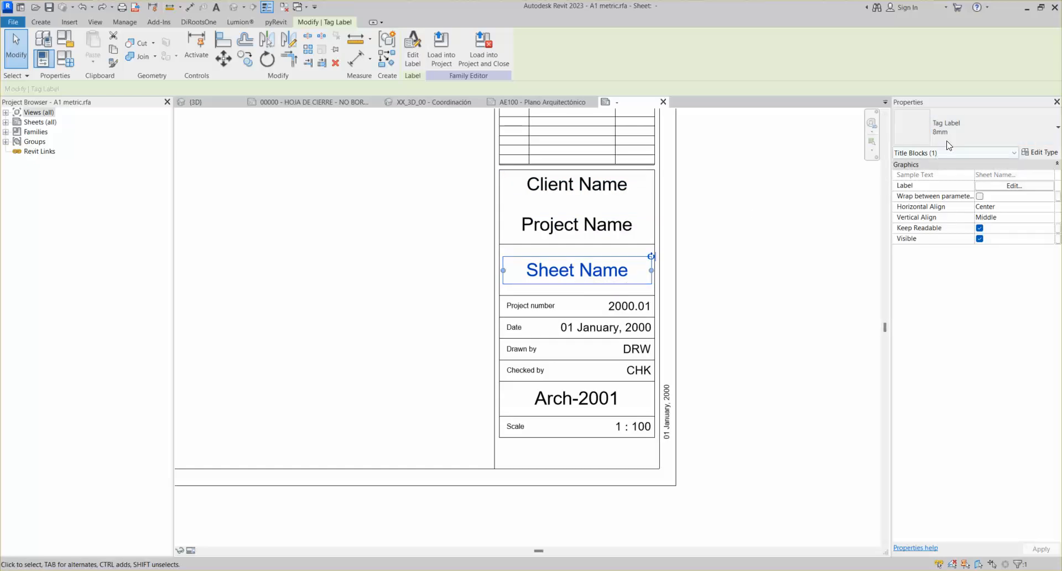
left_click(698, 356)
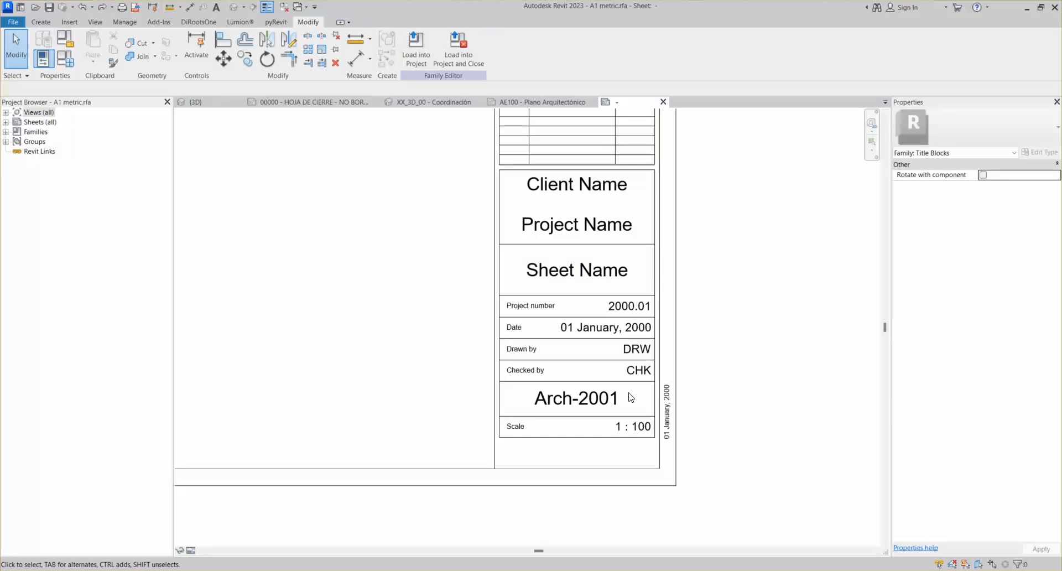
left_click(568, 282)
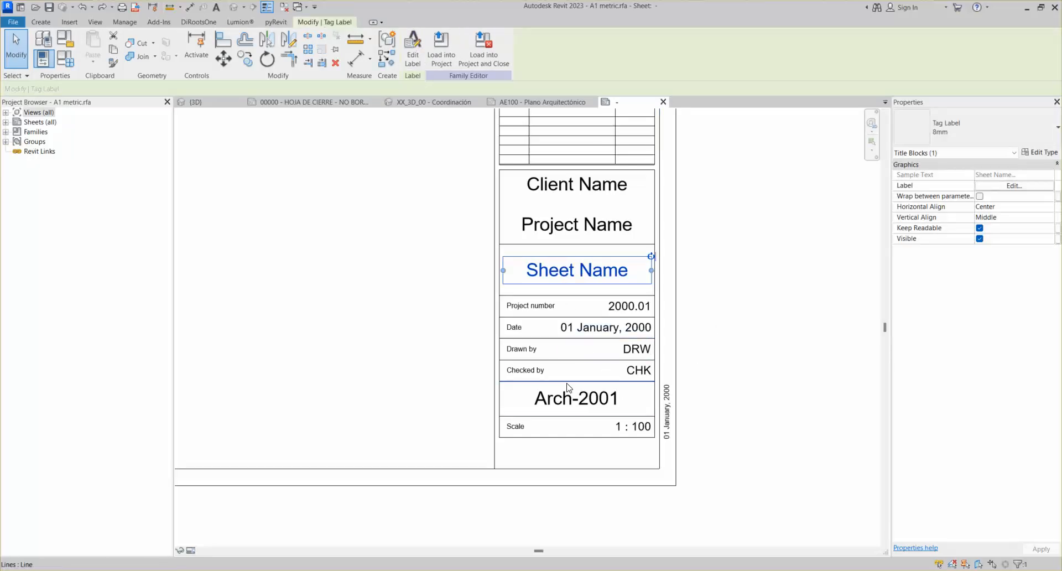
left_click(562, 401)
left_click(575, 283)
left_click(575, 221)
left_click(575, 190)
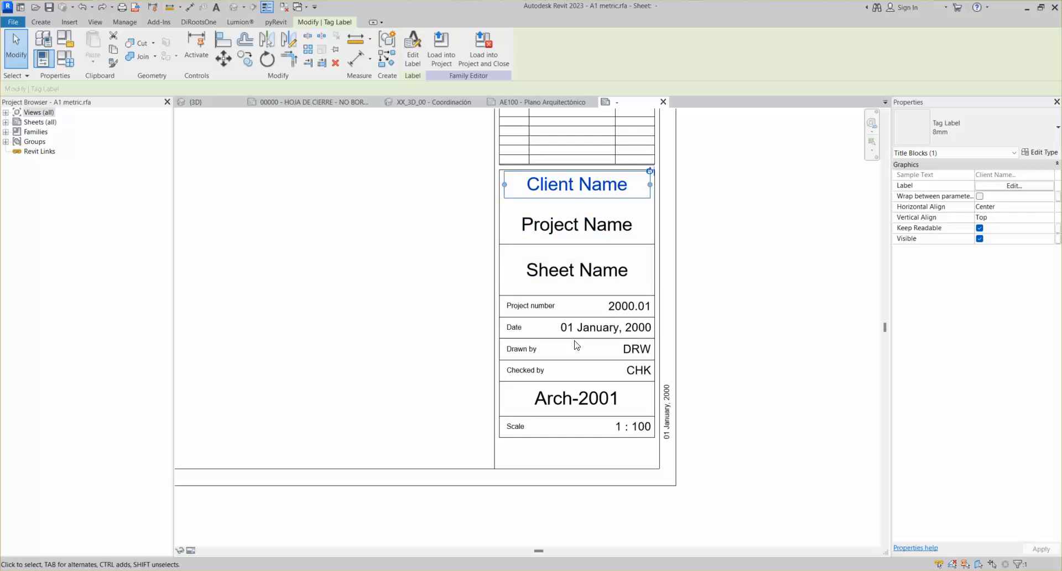
left_click(573, 401)
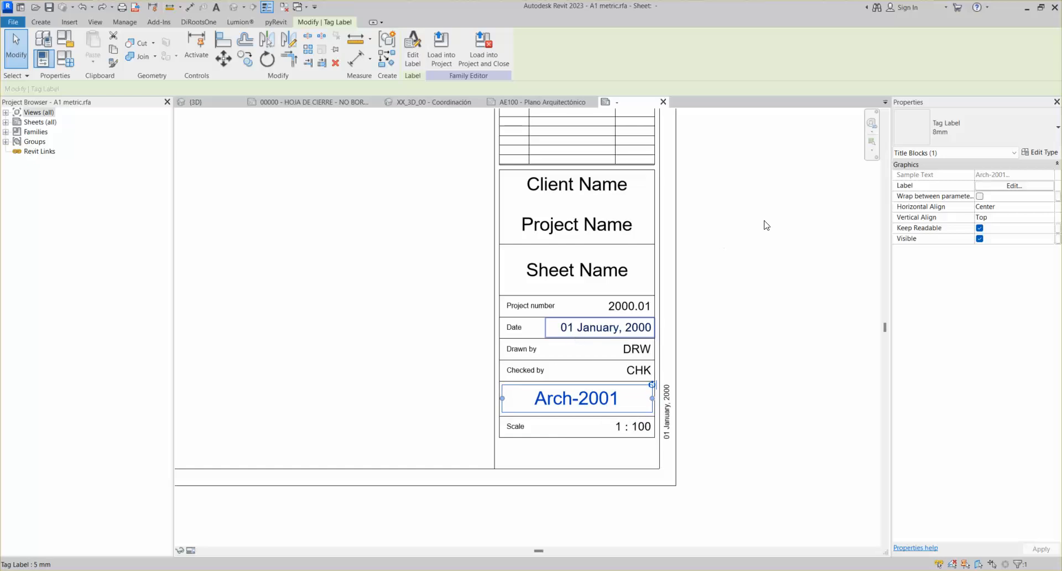
Try the Arch-2001 label at 5 mm and 3 mm text, then restore it to 8mm
left_click(965, 135)
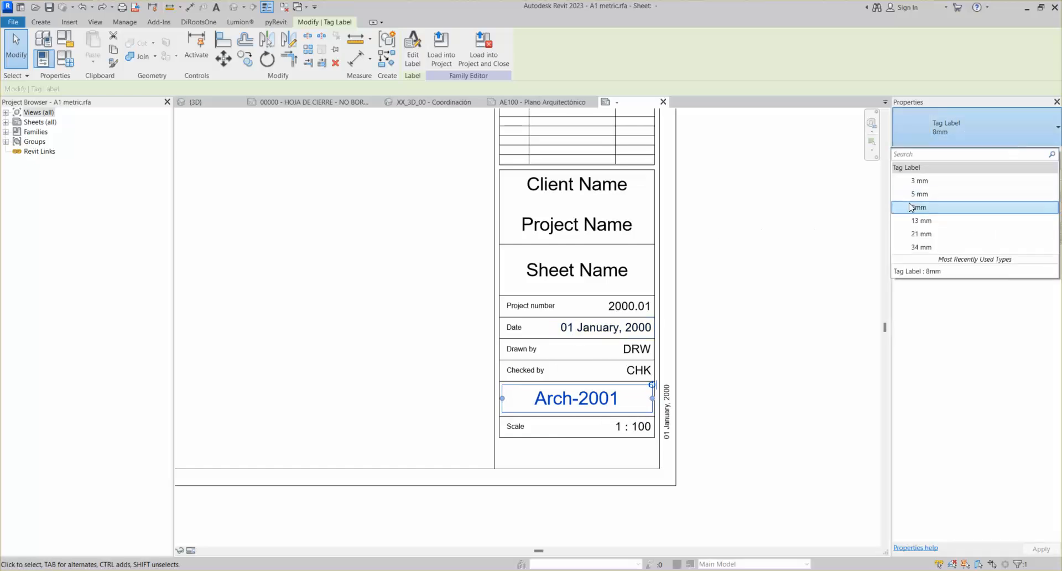
left_click(927, 192)
left_click(939, 126)
left_click(929, 182)
left_click(931, 135)
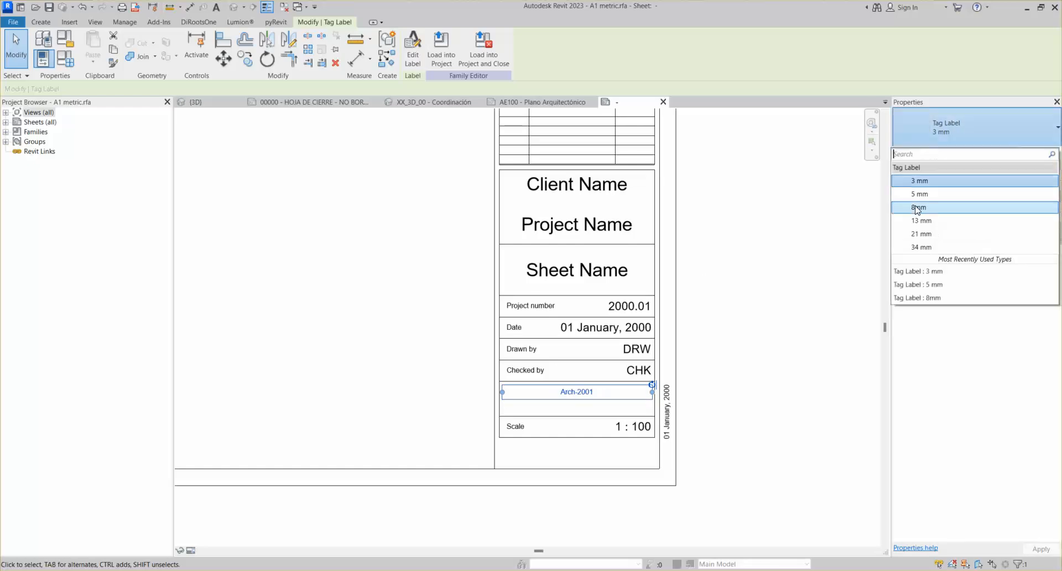
left_click(920, 211)
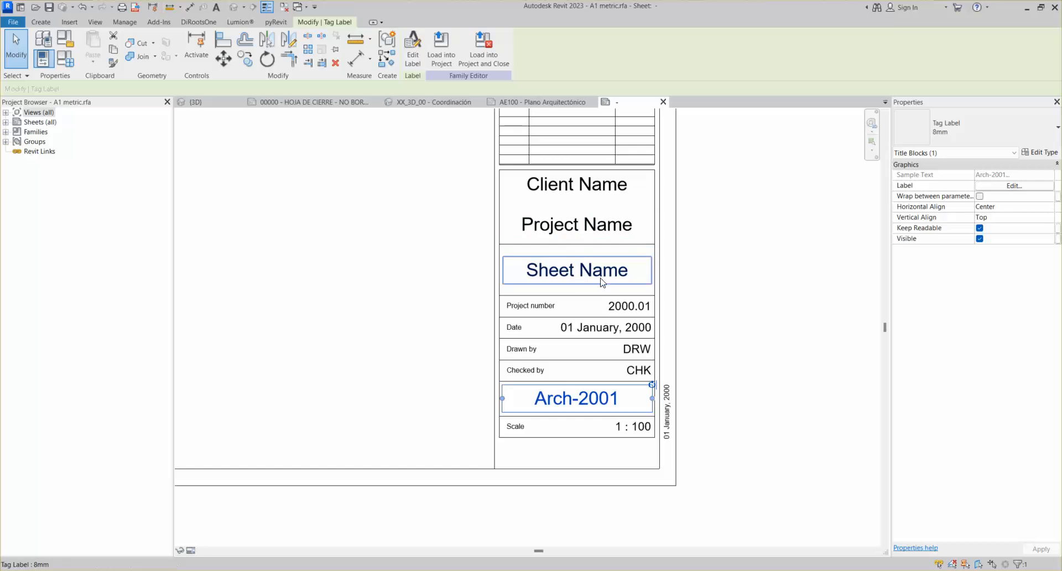
scroll(596, 292, "down", 4)
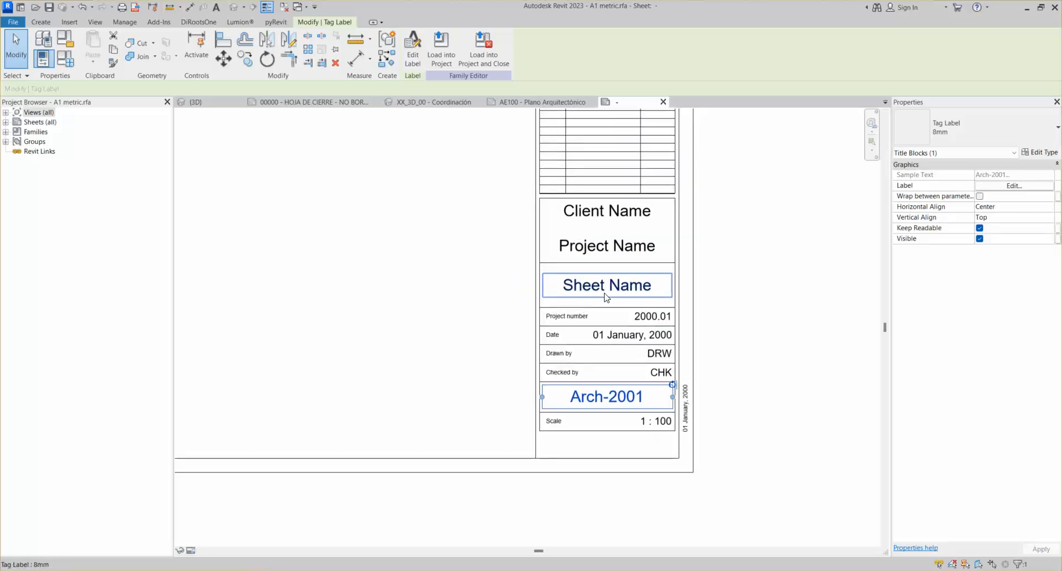
On the AE100 - Plano Arquitectónico sheet, select the title block and open its family for editing
left_click(523, 99)
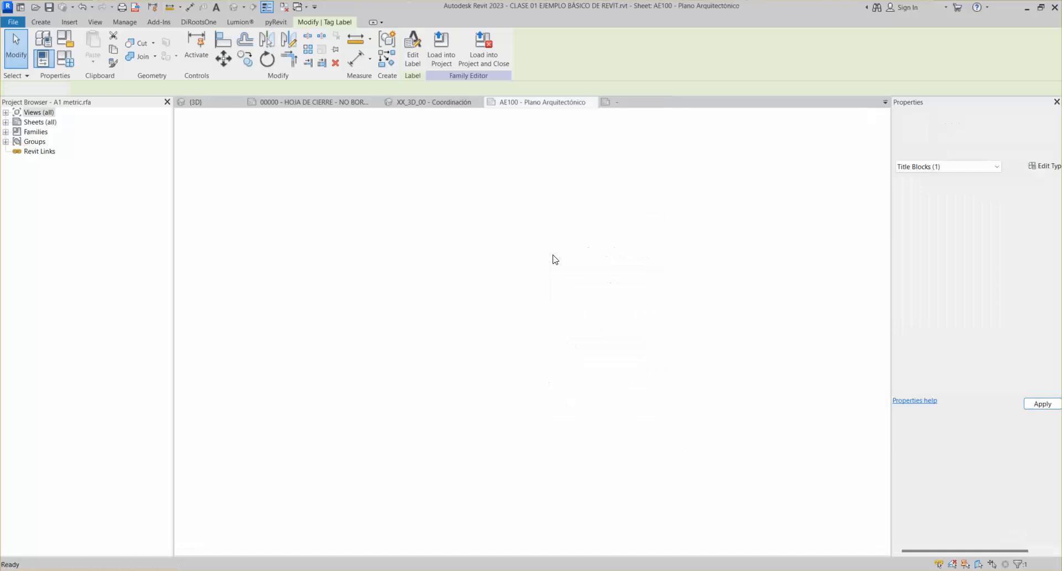
scroll(721, 432, "up", 5)
left_click(722, 433)
scroll(720, 424, "up", 2)
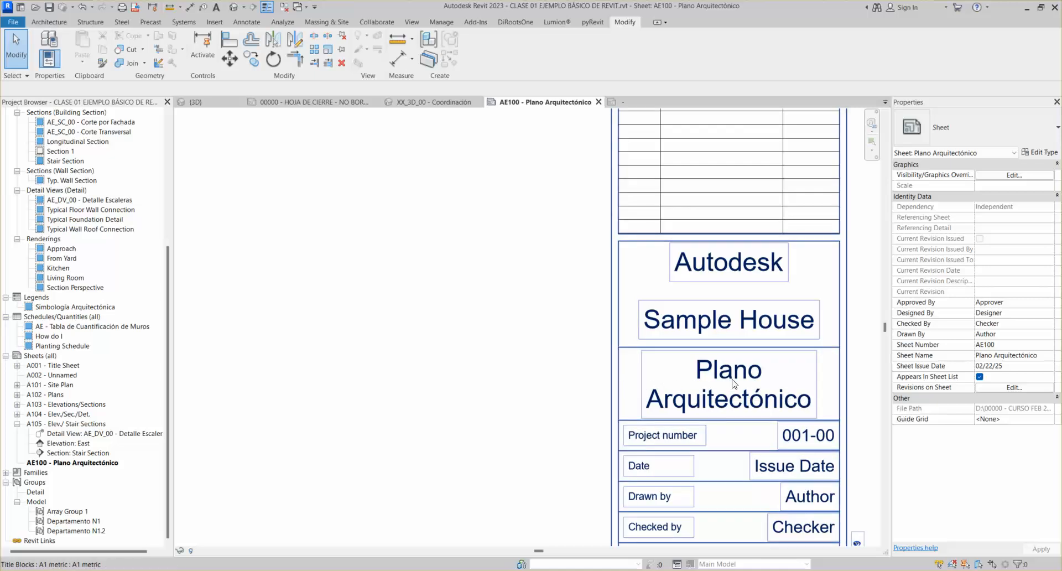
double_click(630, 108)
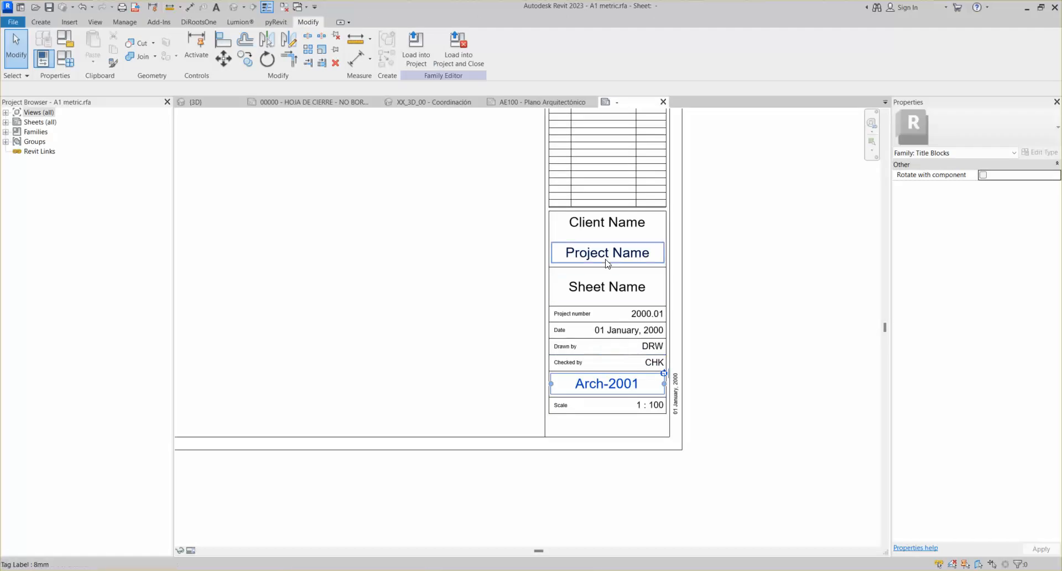
Change the Client Name label to the Tag Label 5 mm type
scroll(607, 264, "up", 3)
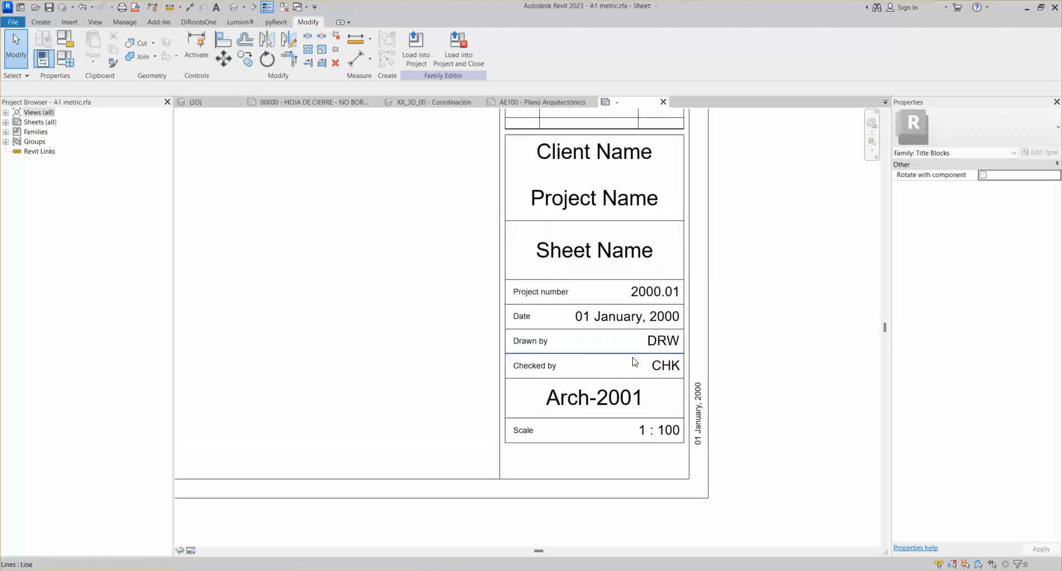
left_click(594, 266)
scroll(591, 264, "up", 3)
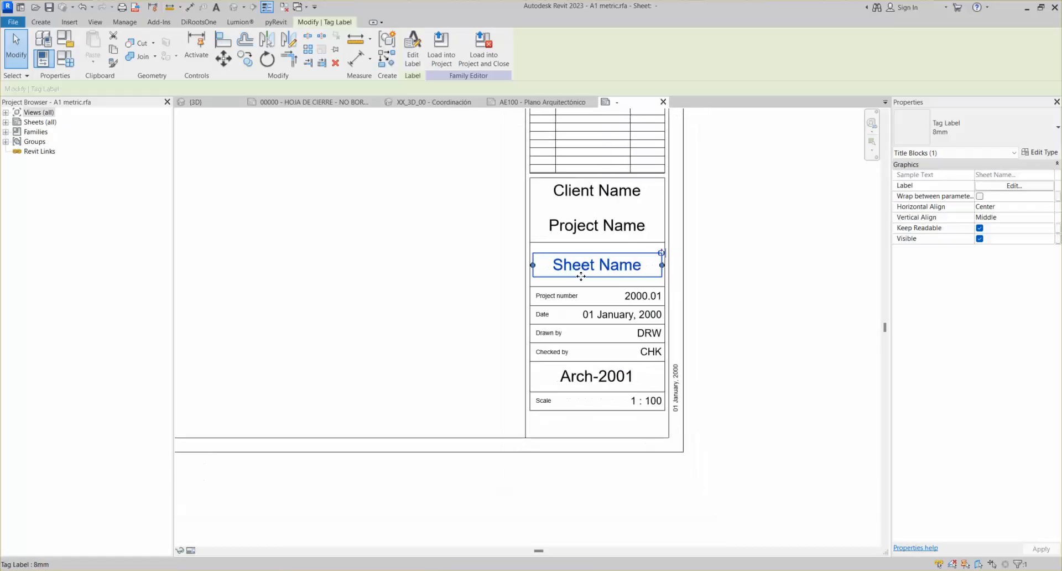
left_click(581, 219)
left_click(575, 255)
left_click(588, 215)
left_click(957, 128)
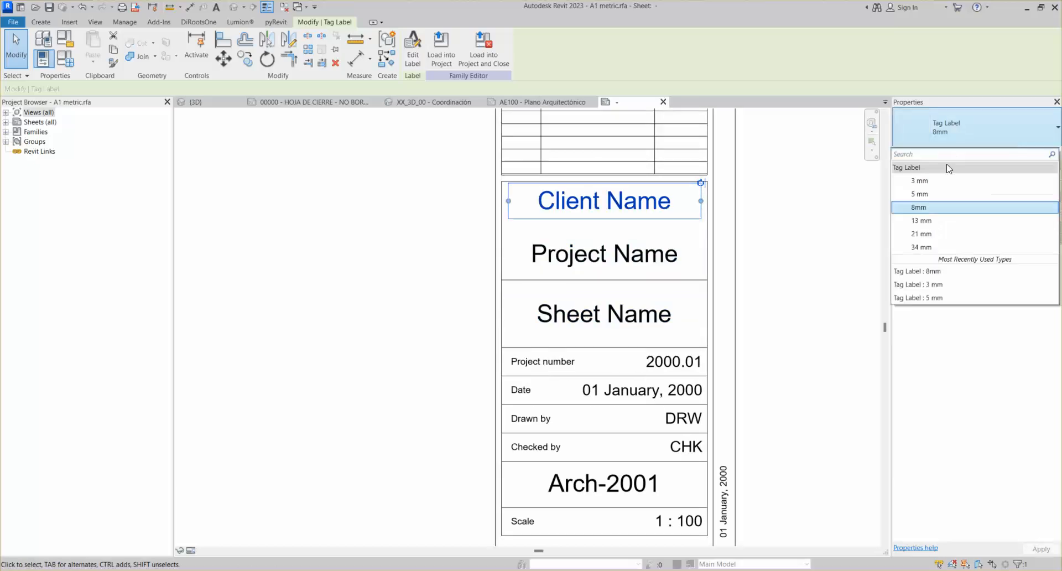
left_click(932, 192)
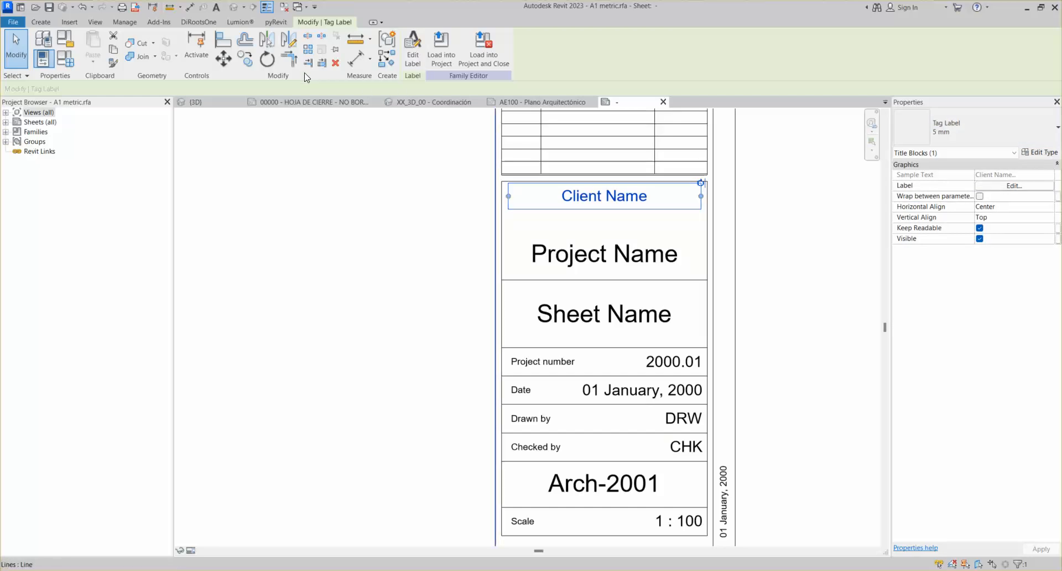
Copy the Client Name label to just below the original and nudge it slightly lower
left_click(244, 58)
left_click(548, 192)
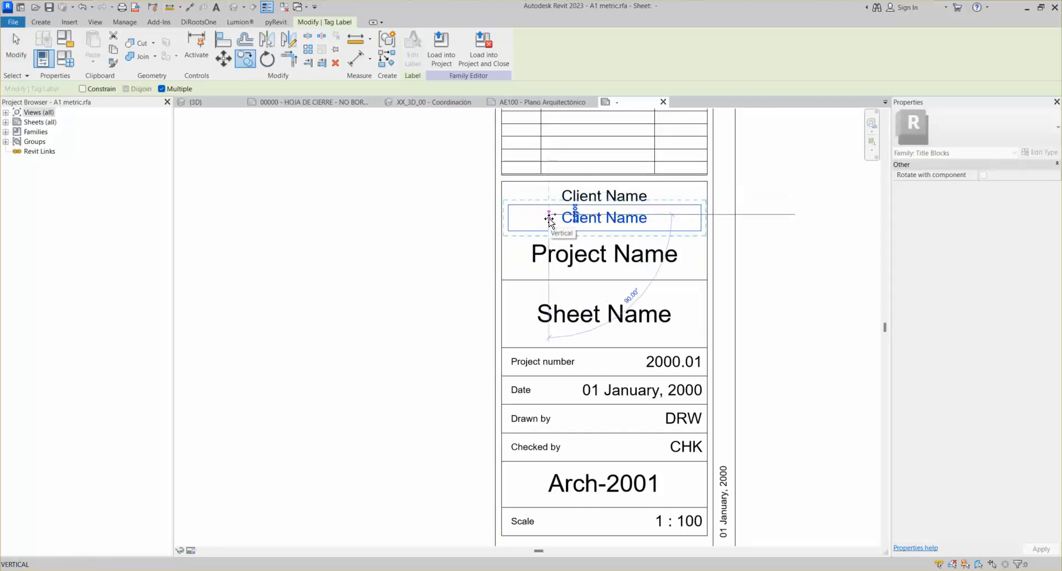
left_click(549, 220)
left_click(584, 230)
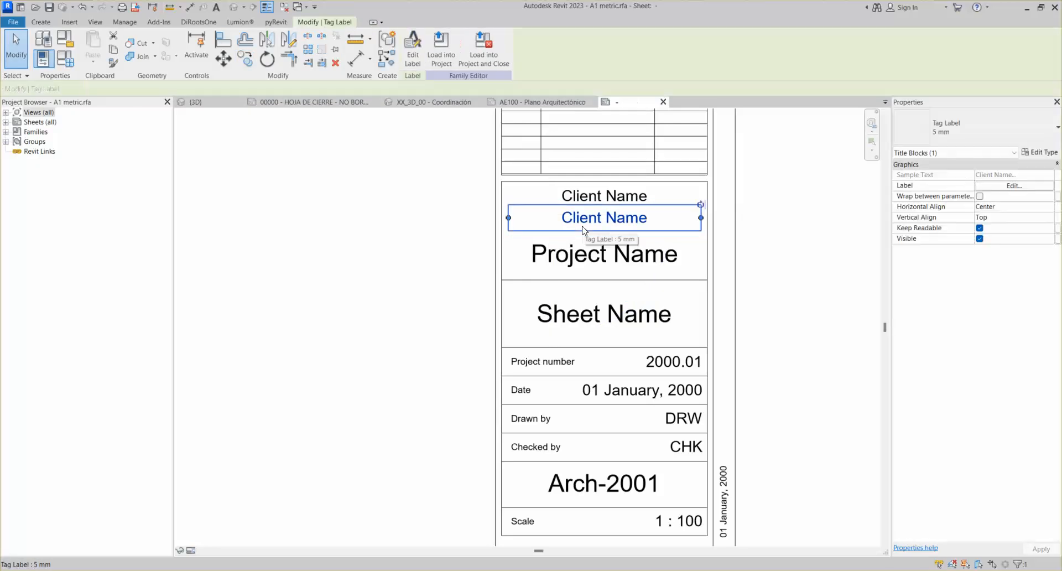
left_click_drag(582, 219, 582, 226)
left_click(415, 230)
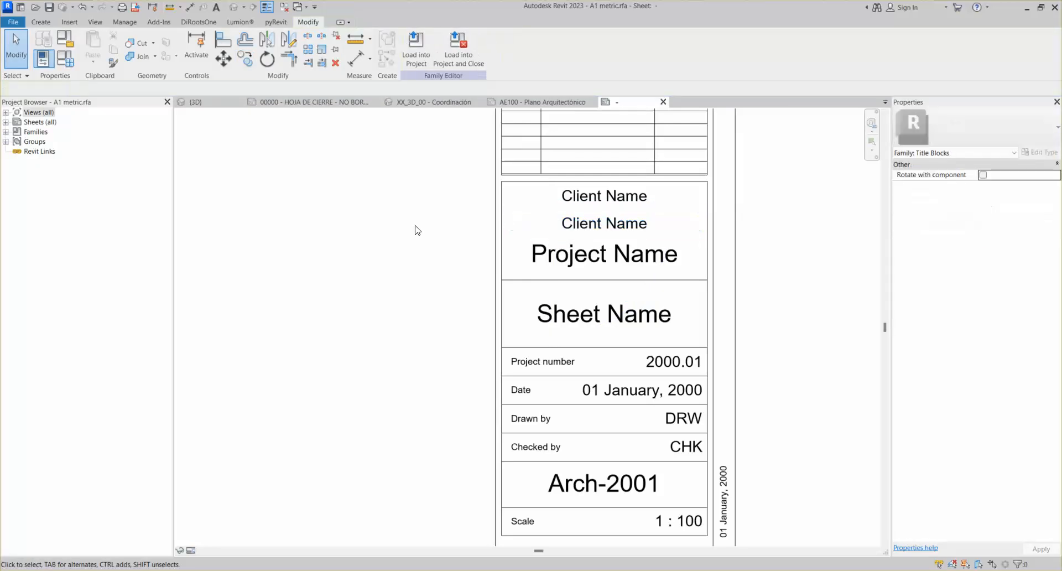
left_click(41, 22)
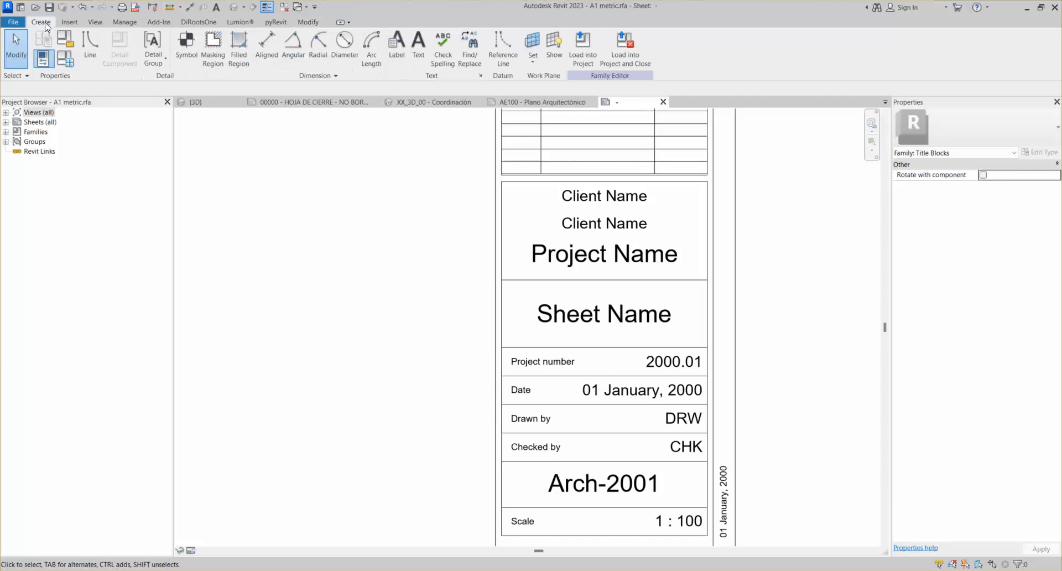
left_click(419, 56)
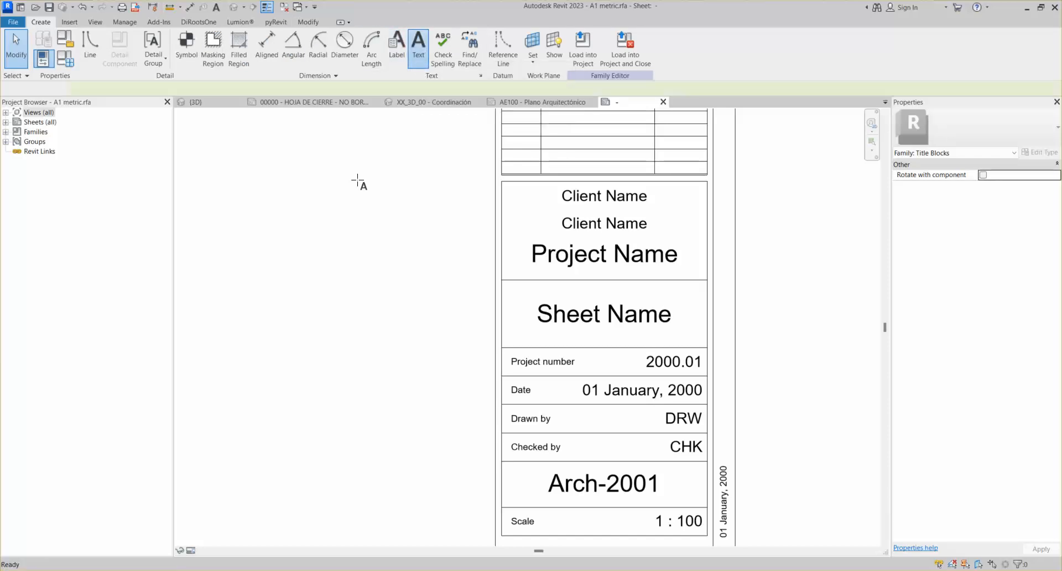
left_click(312, 212)
left_click(387, 285)
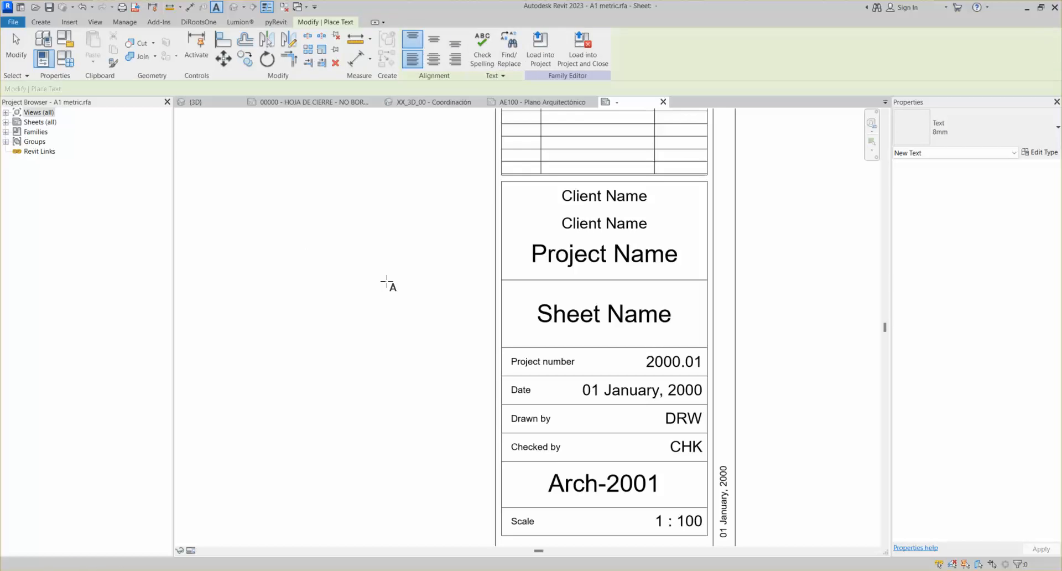
left_click_drag(258, 227, 340, 263)
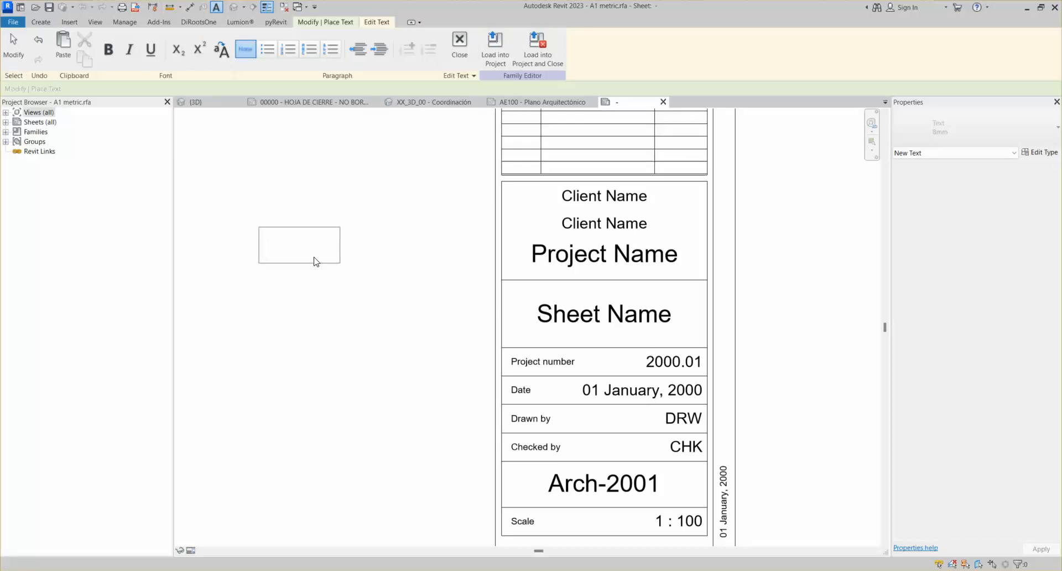
left_click(367, 332)
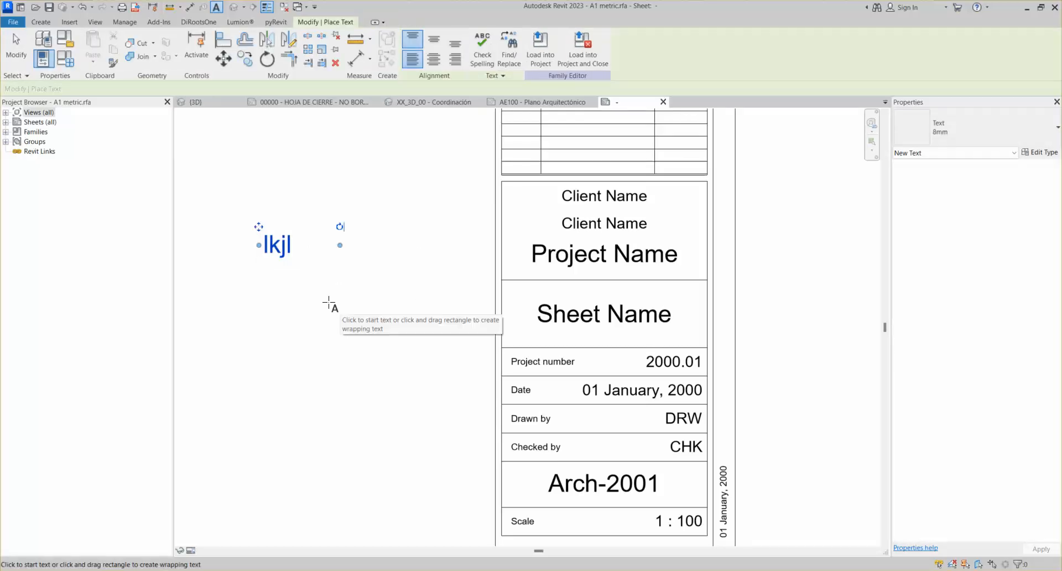
key("Escape")
key("Escape")
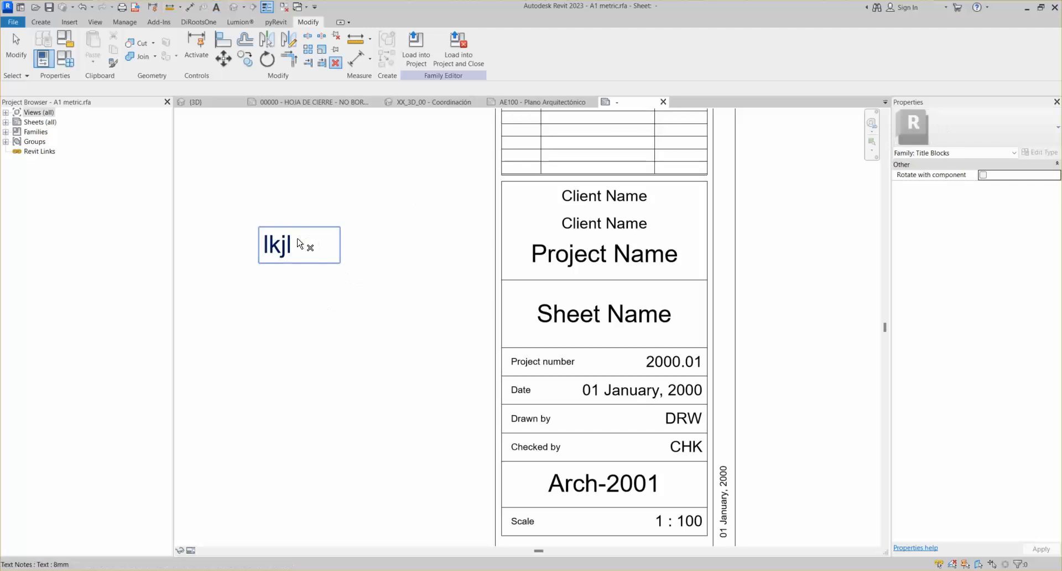
left_click(40, 21)
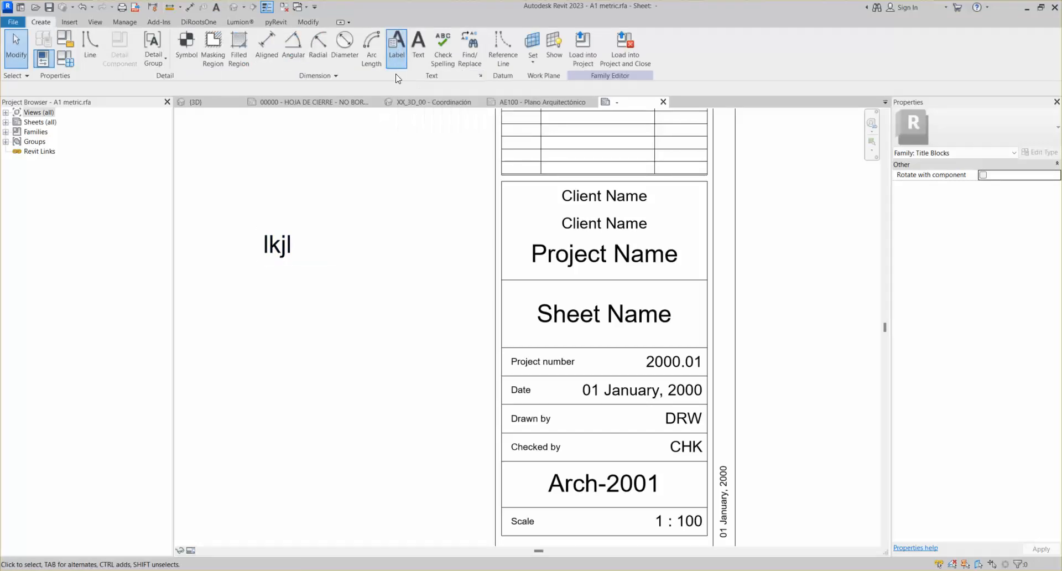
left_click(397, 55)
left_click(277, 303)
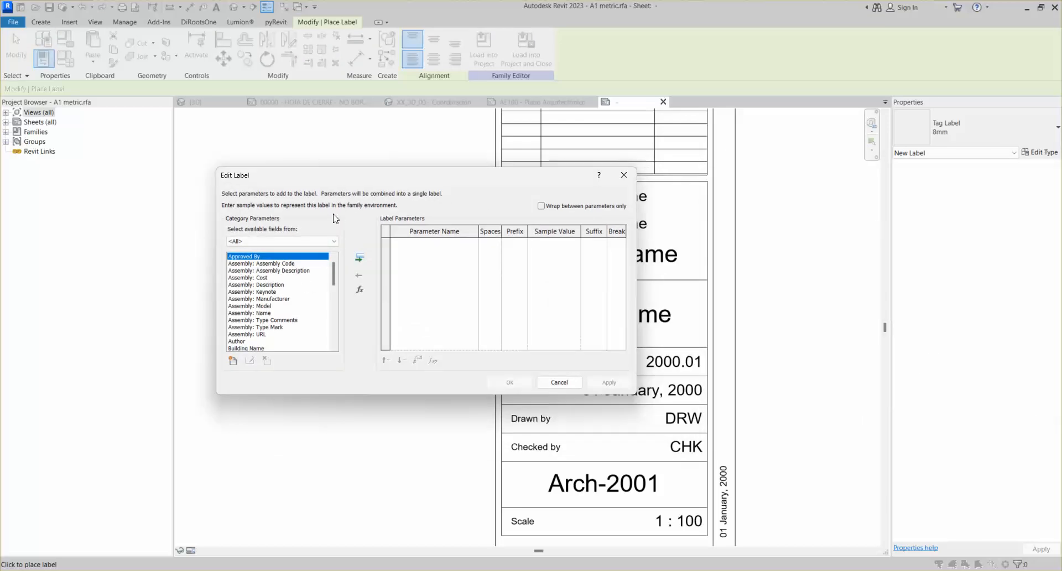
scroll(279, 313, "down", 1)
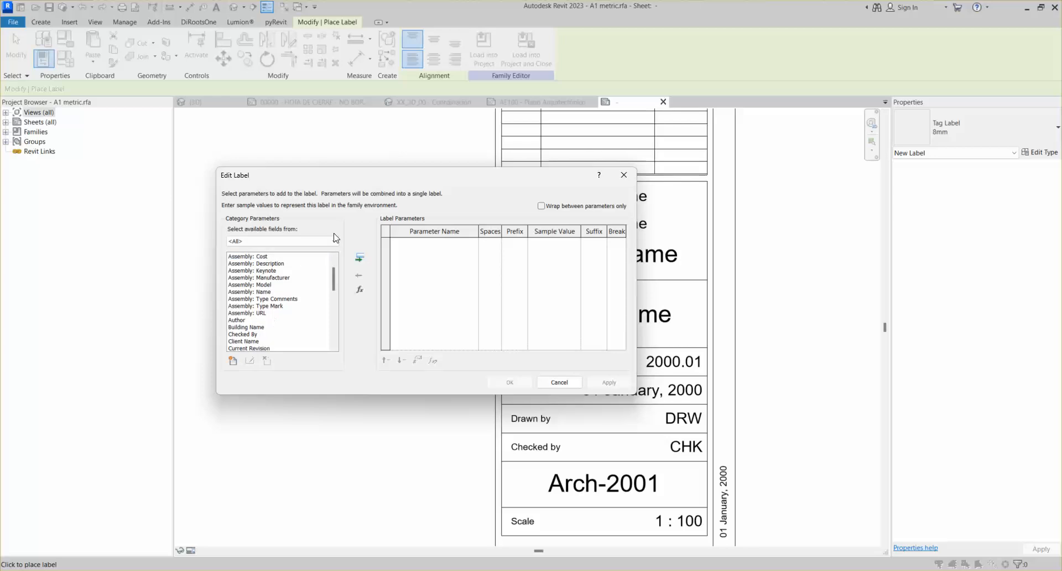
left_click(624, 176)
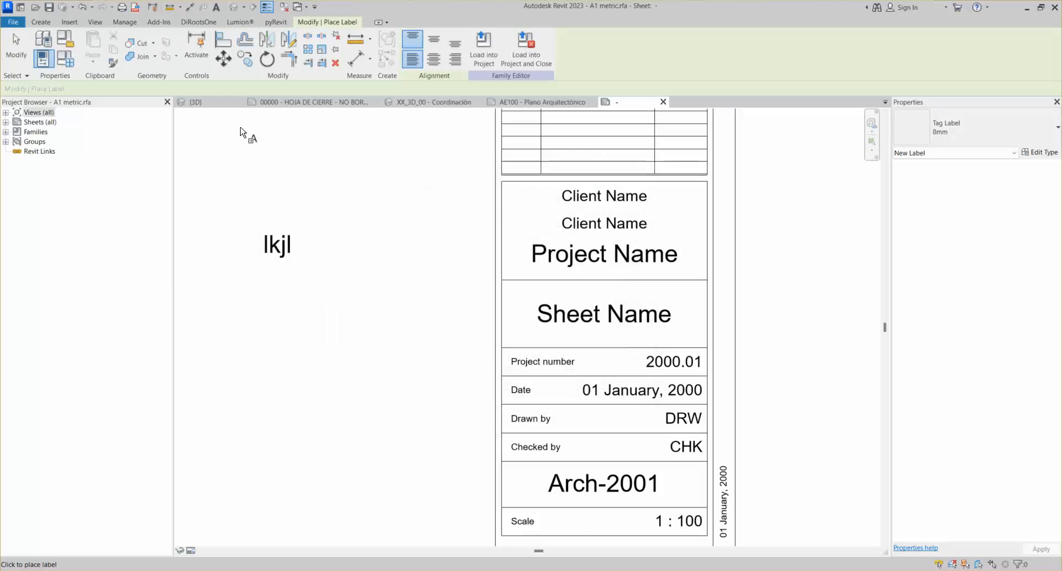
left_click(40, 22)
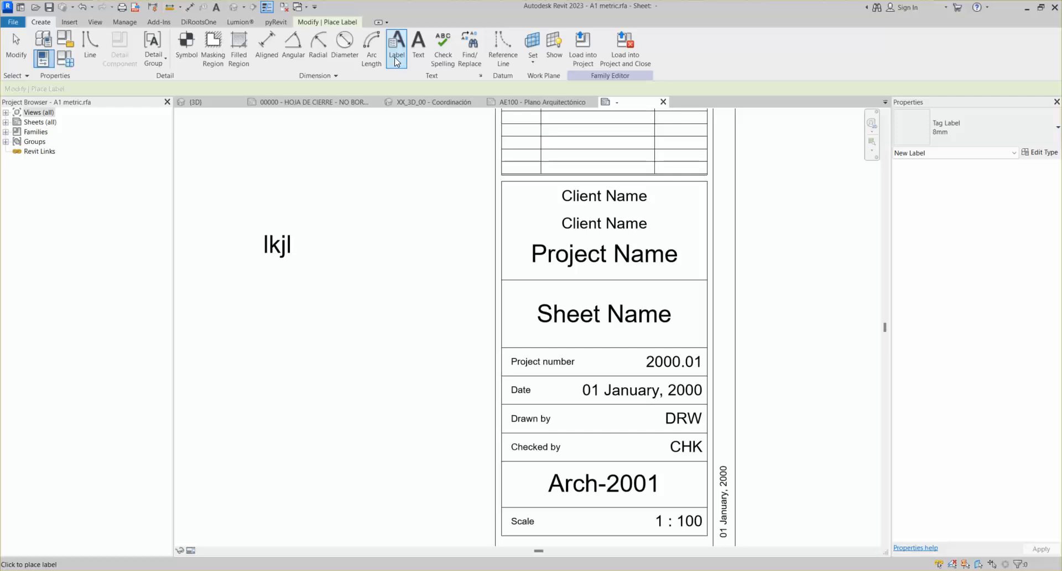
left_click(359, 274)
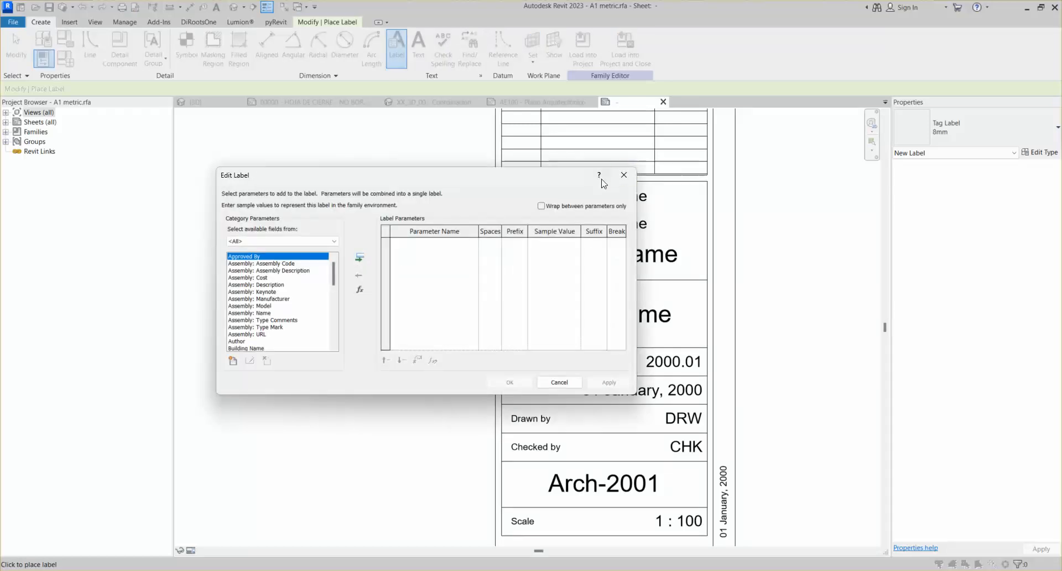
left_click(625, 176)
left_click(282, 246)
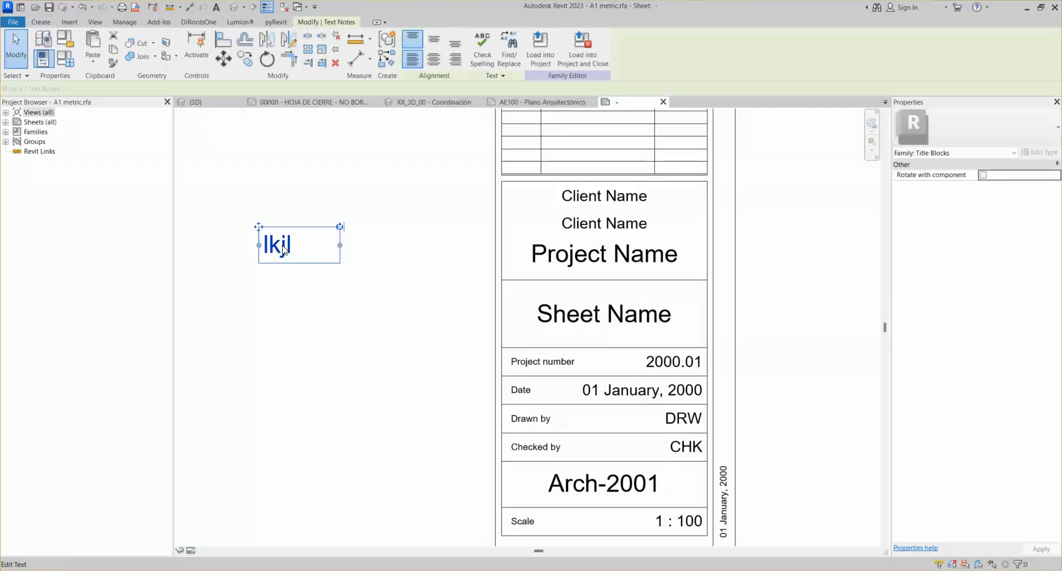
key("Delete")
left_click(662, 229)
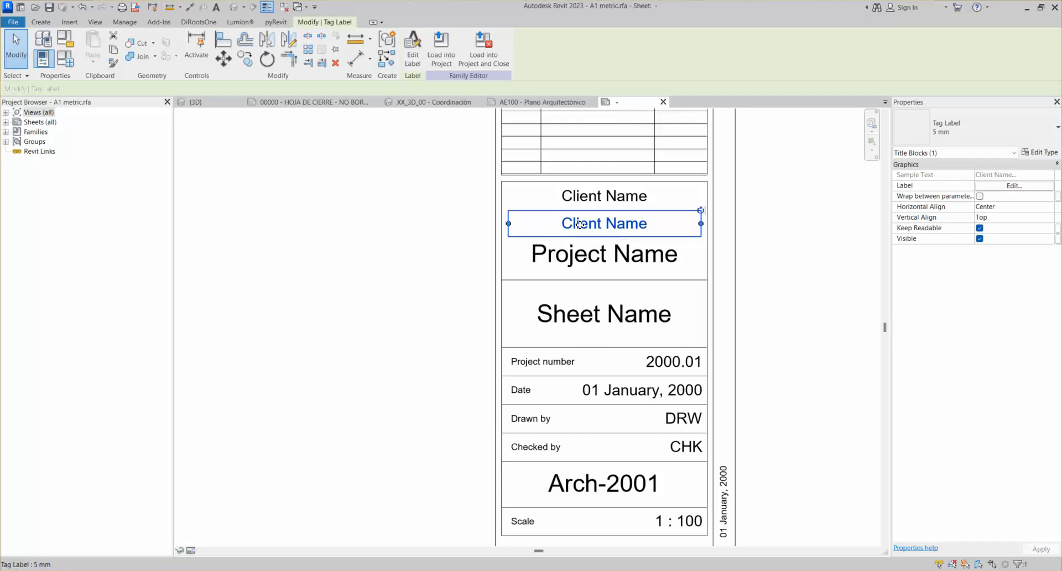
Keep the selected label's text type at 5 mm
left_click(908, 138)
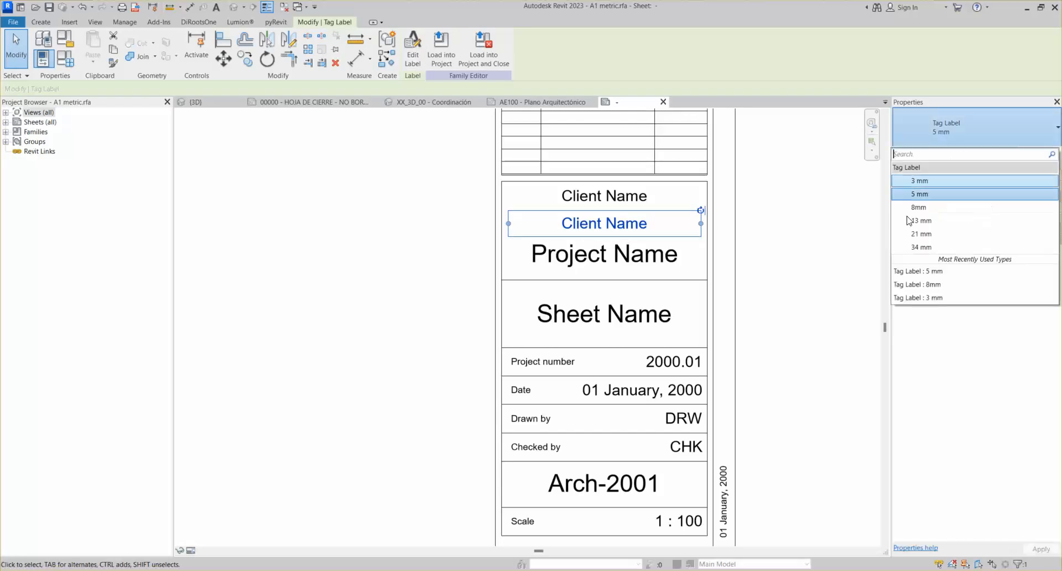
left_click(919, 194)
left_click(928, 130)
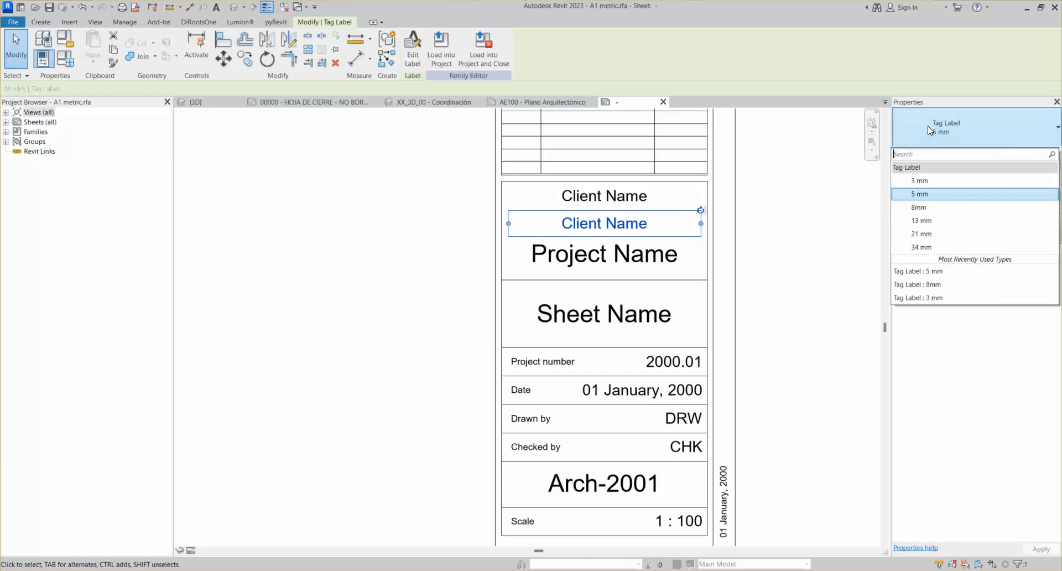
left_click(840, 204)
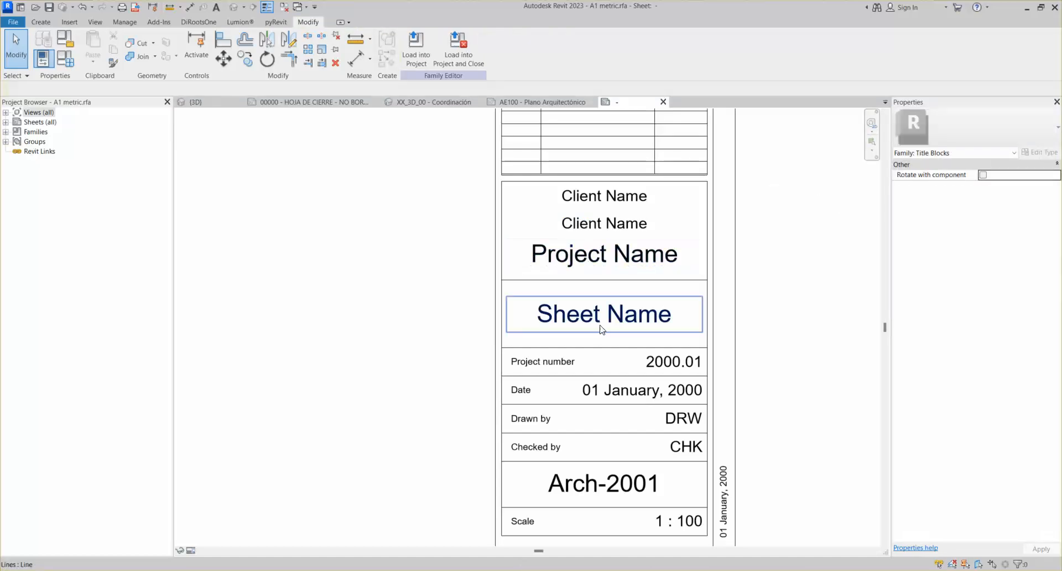
Open Edit Label for the duplicated Client Name label and browse the available fields
left_click(615, 227)
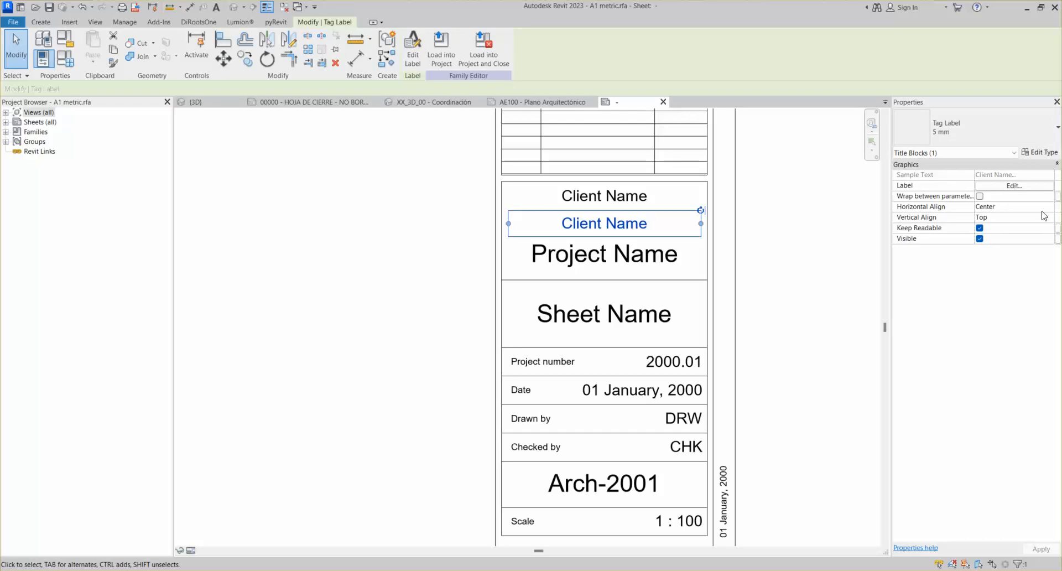
left_click(997, 186)
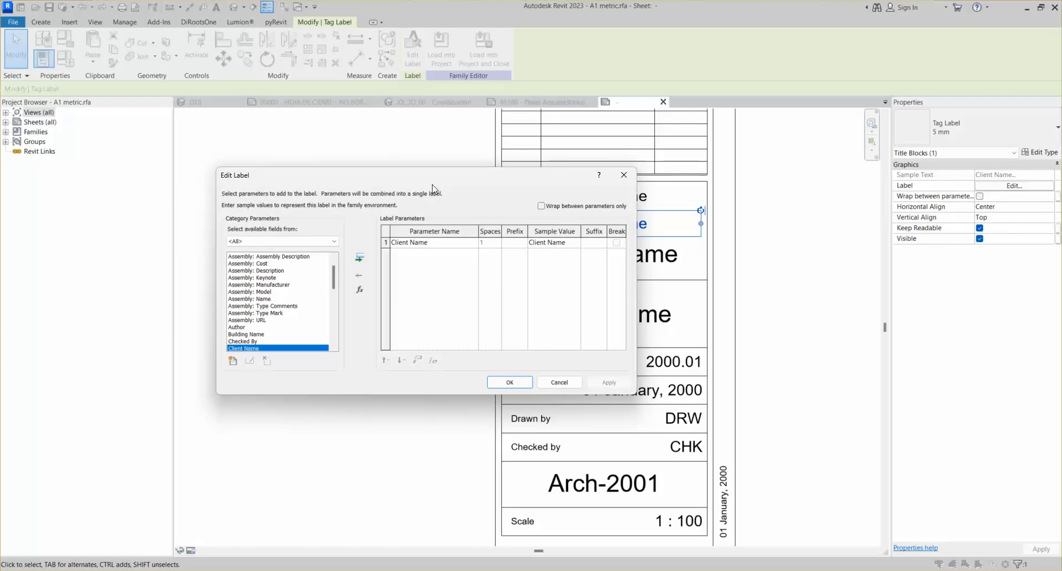
left_click_drag(436, 181, 465, 148)
left_click_drag(365, 244, 375, 228)
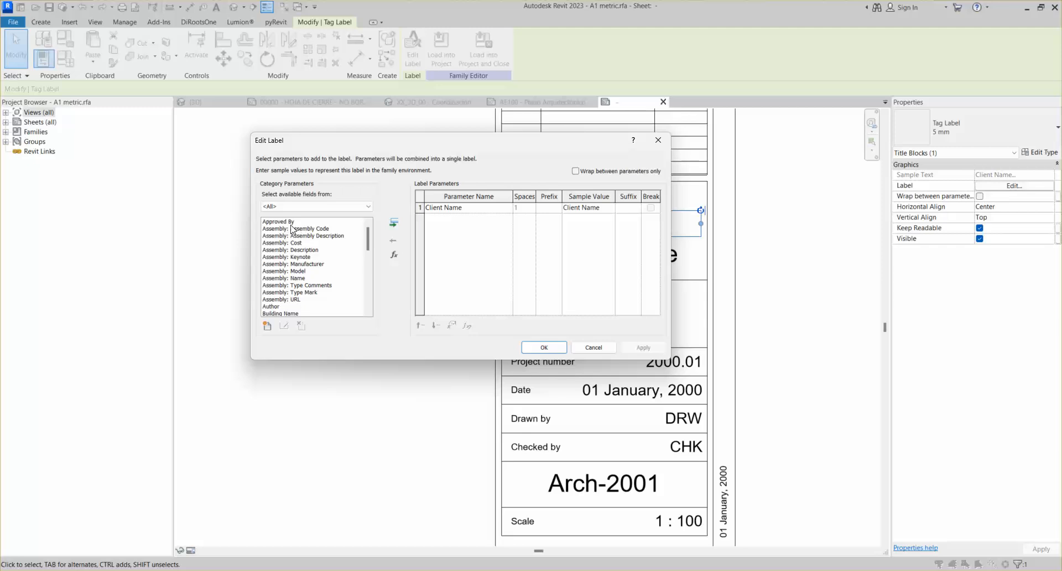
scroll(302, 255, "down", 1)
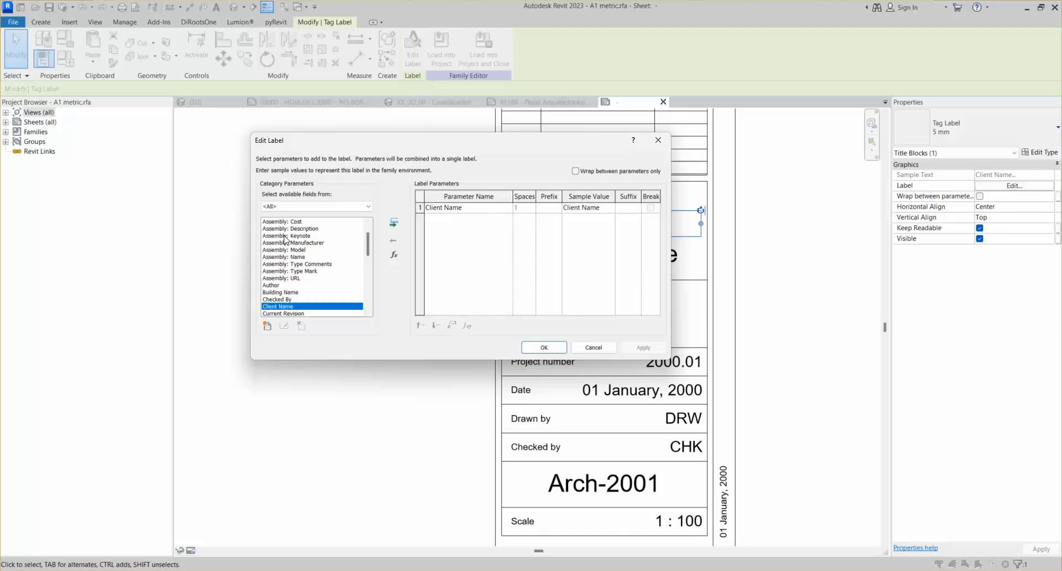
scroll(285, 238, "up", 1)
scroll(297, 250, "down", 3)
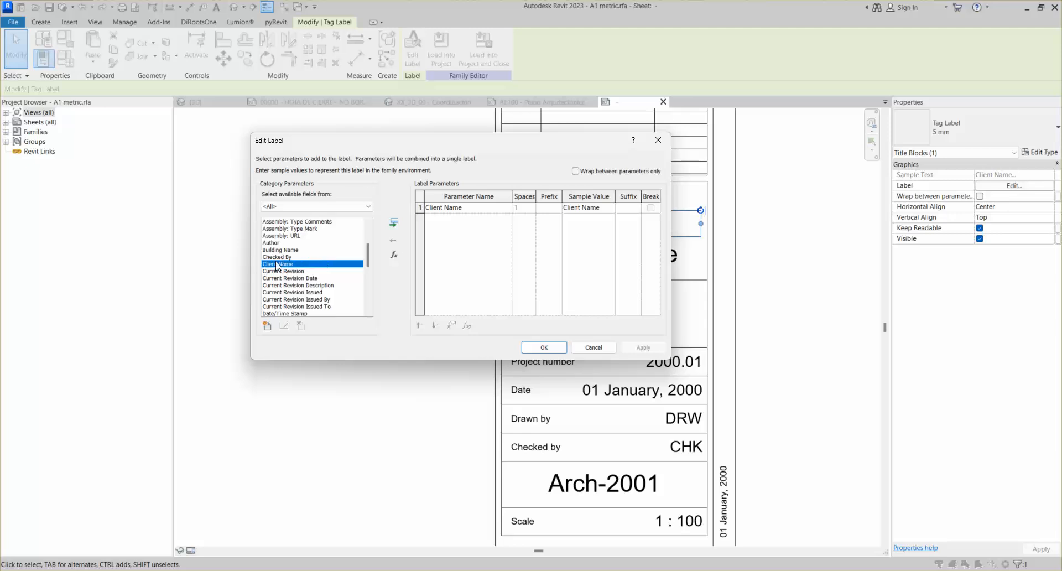
scroll(282, 266, "down", 2)
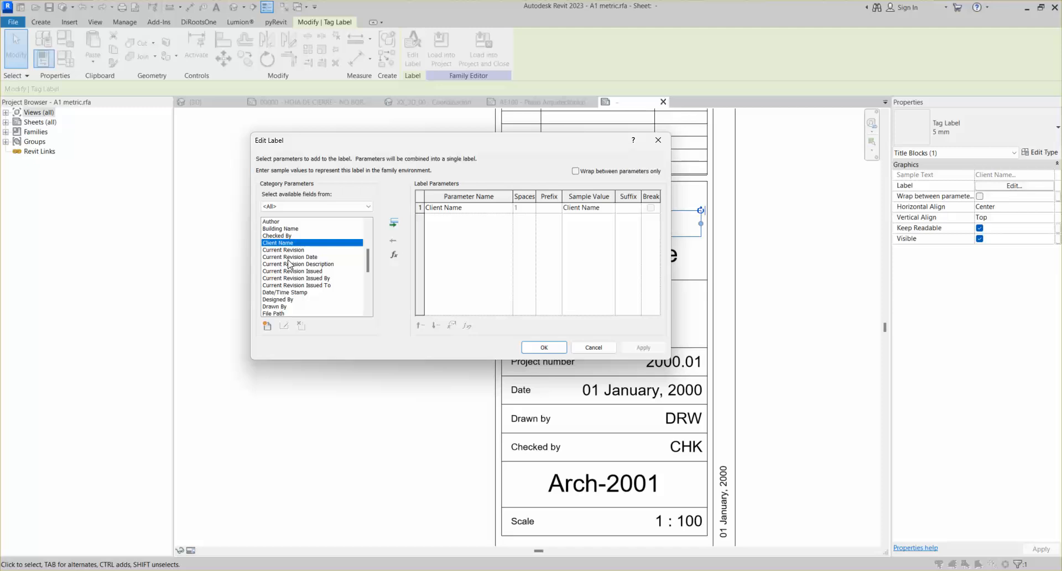
scroll(293, 272, "down", 3)
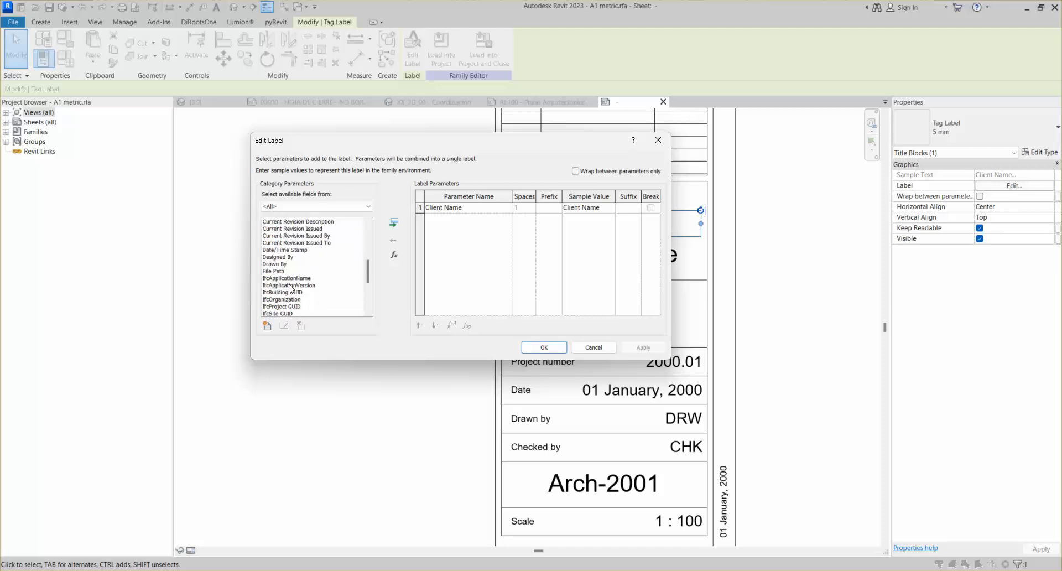
scroll(291, 272, "up", 1)
scroll(276, 263, "down", 3)
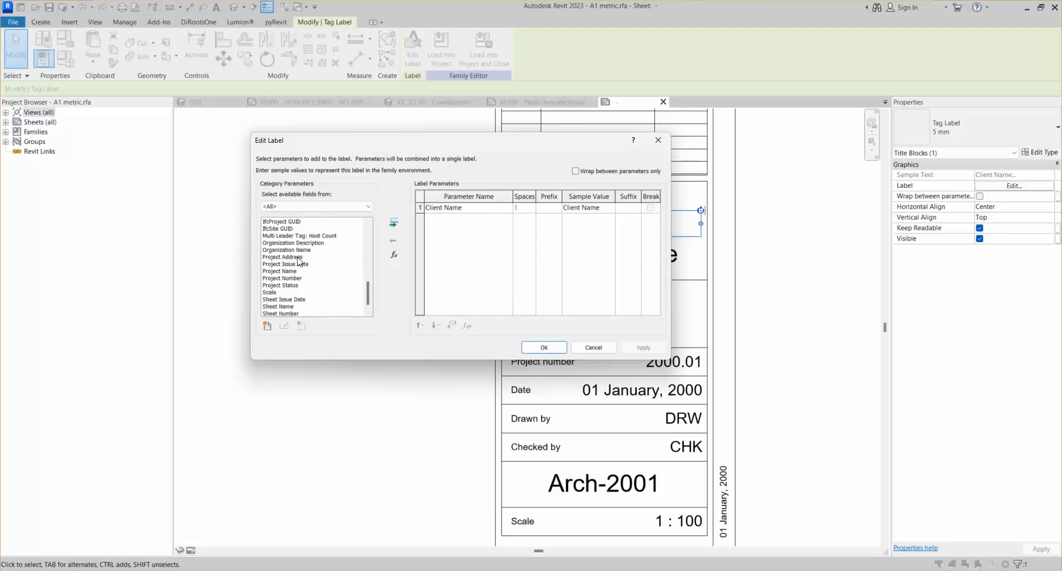
scroll(286, 266, "down", 1)
scroll(286, 266, "down", 1)
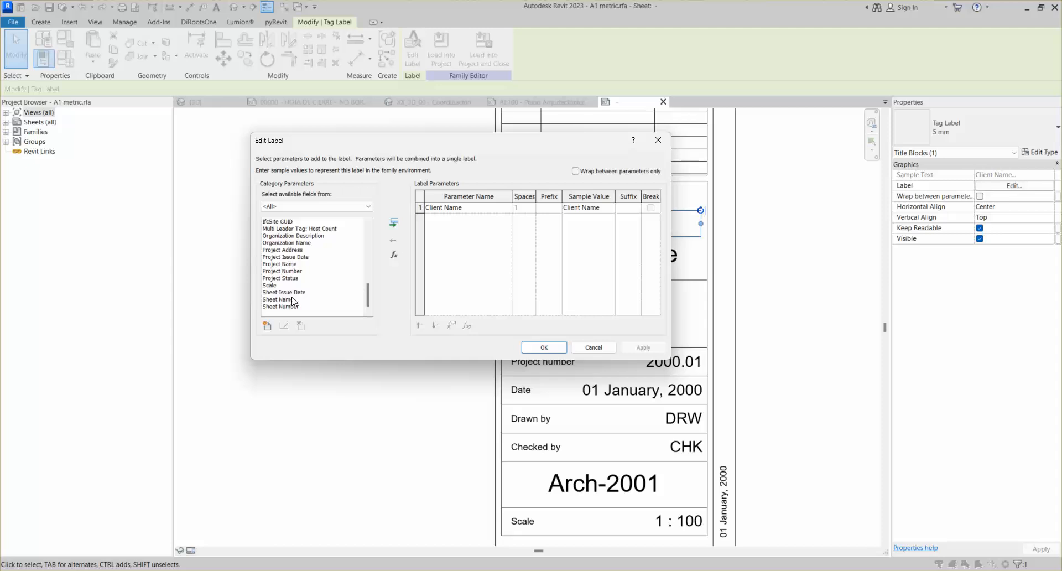
scroll(295, 294, "up", 1)
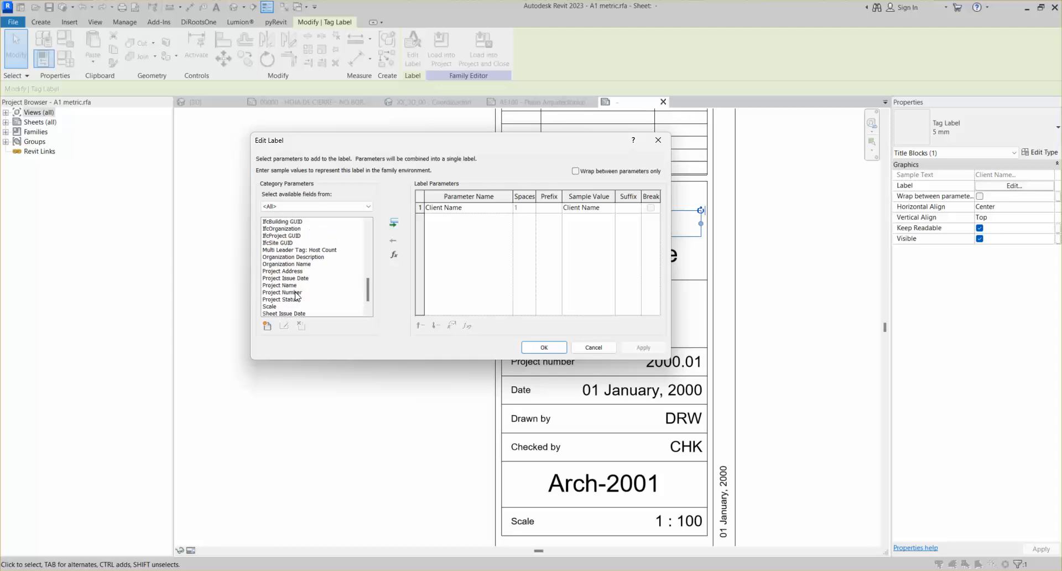
Add Project Address to the label parameters, remove Client Name, and confirm with OK
left_click(282, 271)
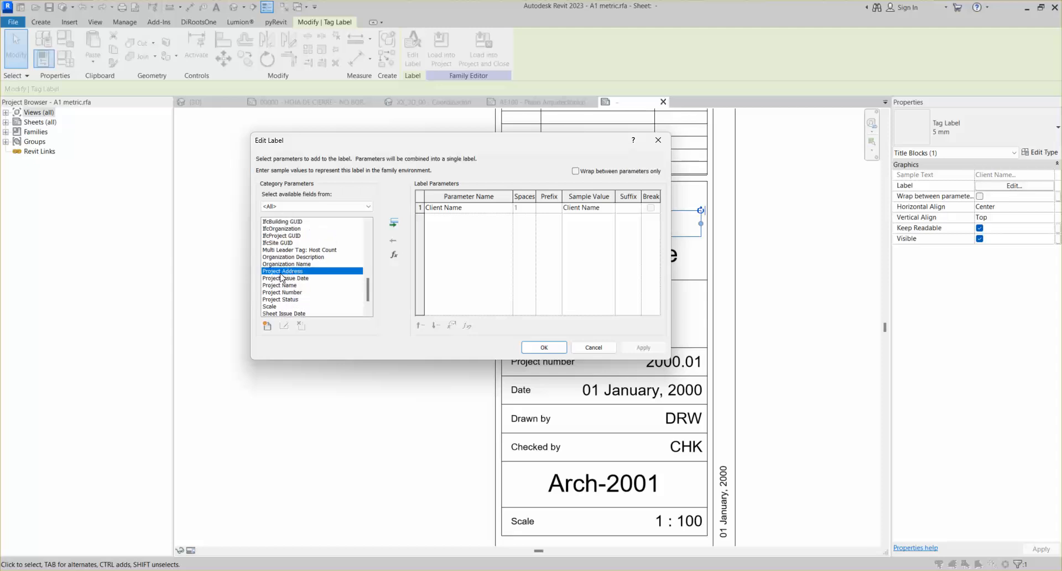
left_click(394, 223)
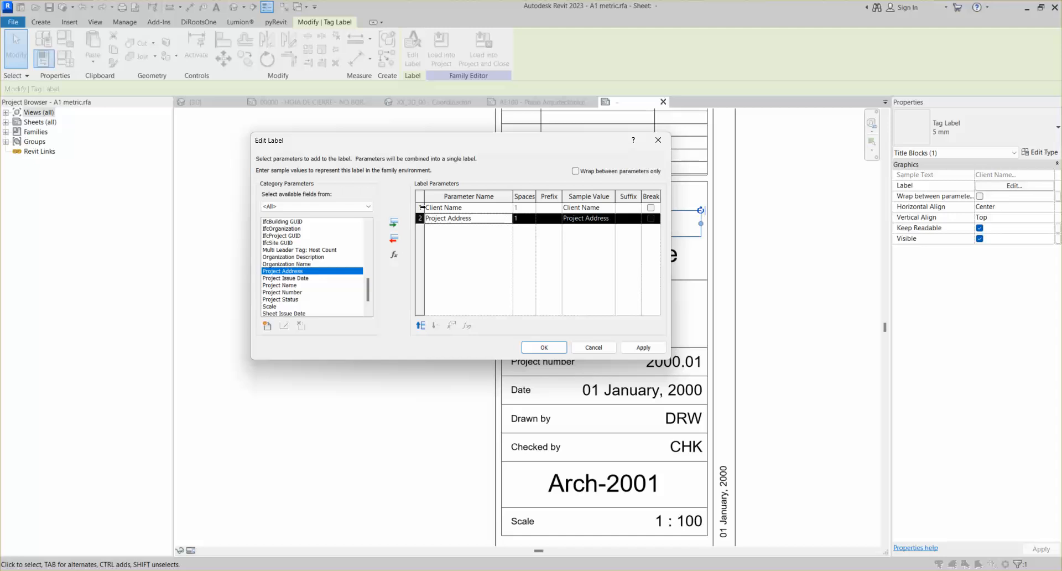
left_click(393, 239)
left_click(464, 209)
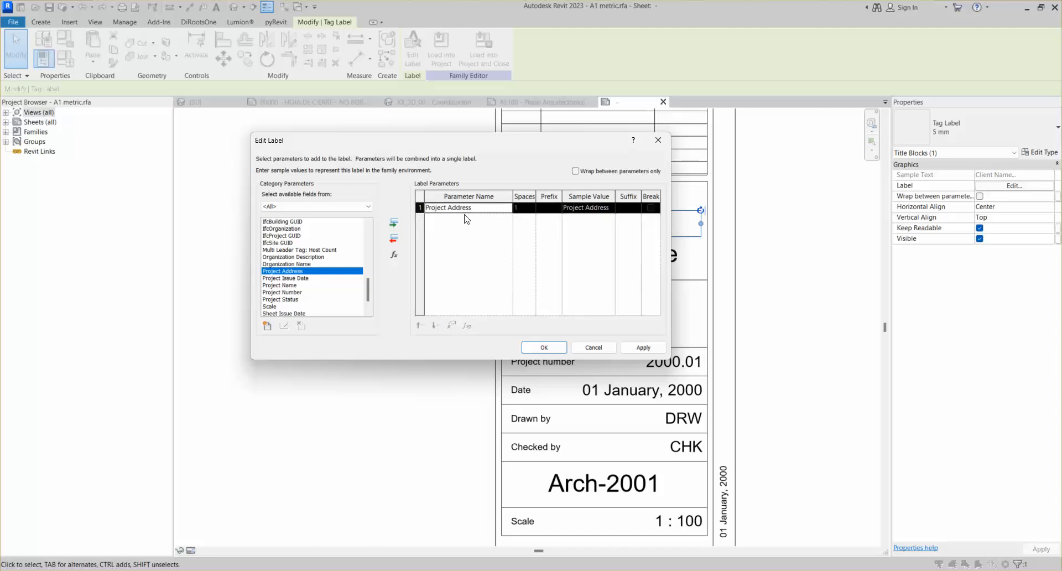
left_click(543, 347)
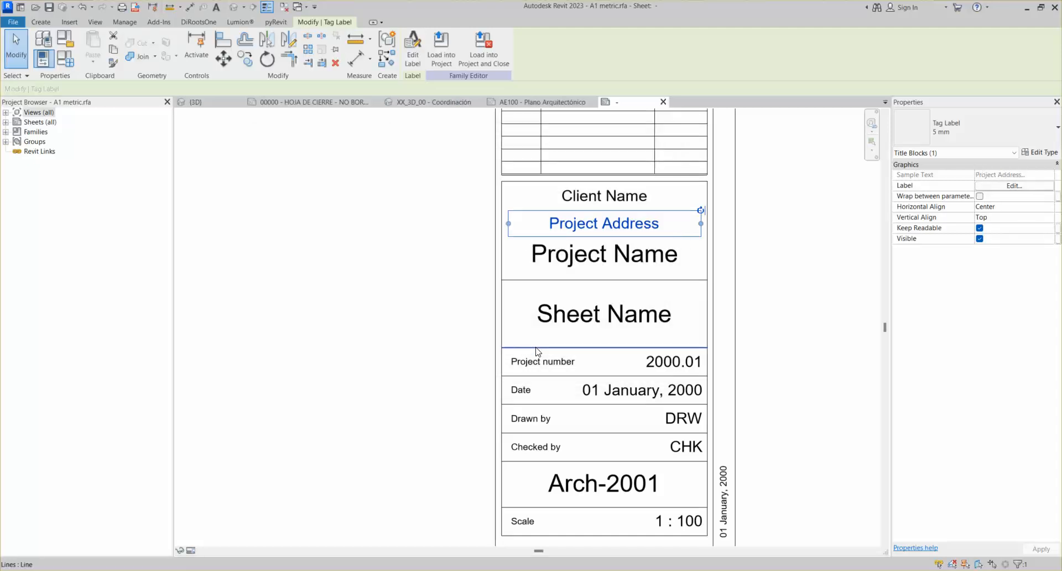
left_click(380, 235)
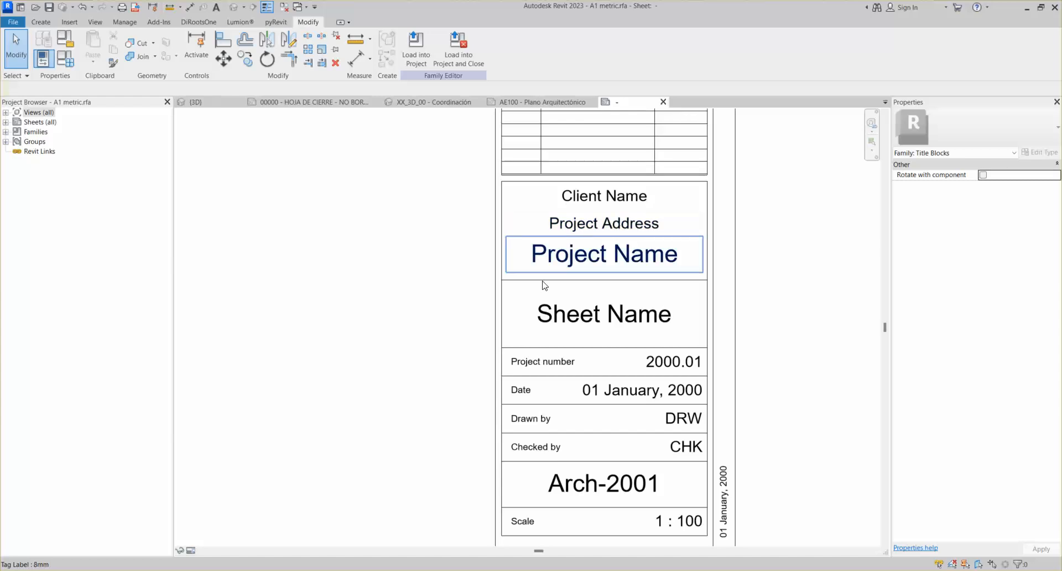
scroll(370, 287, "down", 1)
key("z")
key("f")
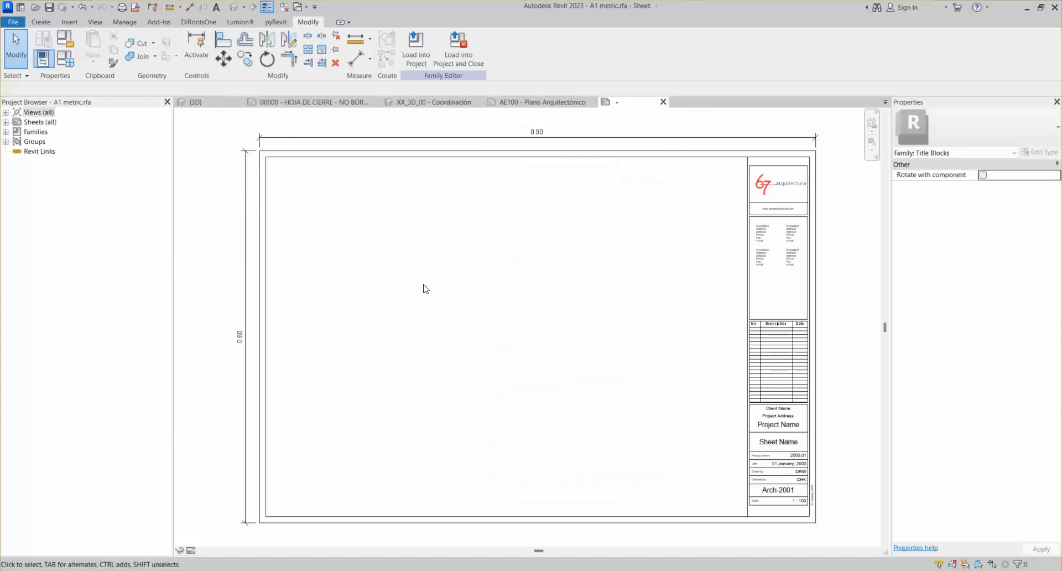
scroll(771, 355, "up", 2)
scroll(777, 370, "up", 3)
middle_click_drag(782, 386, 673, 266)
scroll(652, 396, "down", 1)
middle_click_drag(652, 396, 633, 279)
scroll(643, 316, "up", 4)
scroll(657, 277, "down", 4)
key("z")
key("f")
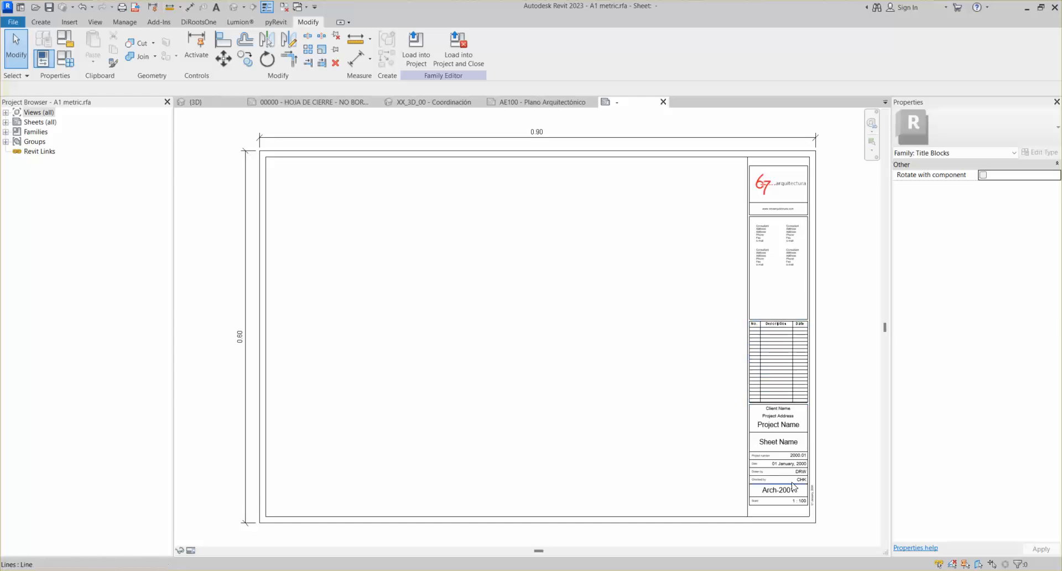
scroll(832, 471, "up", 5)
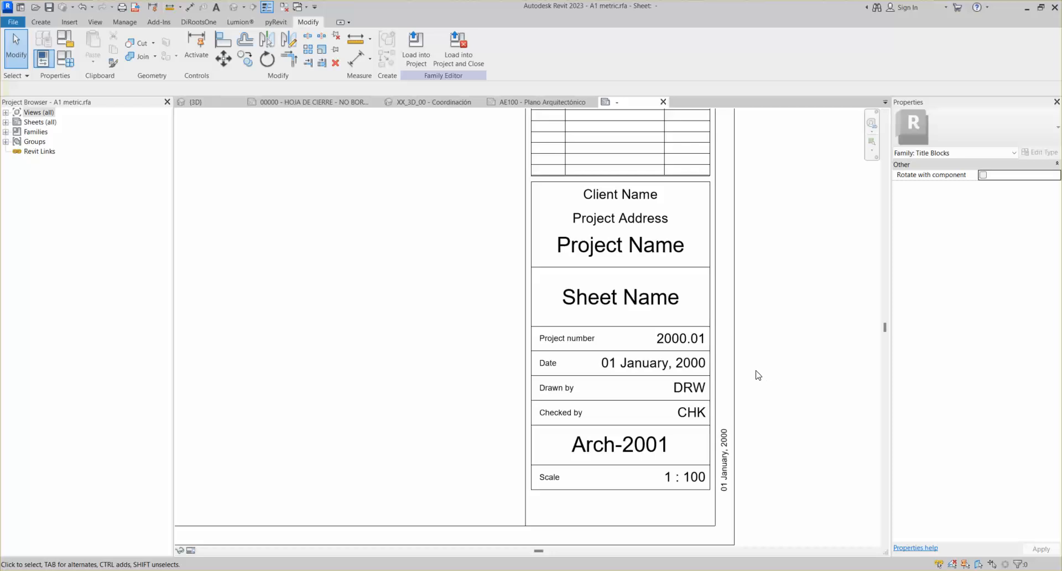
scroll(692, 322, "down", 3)
middle_click(666, 255)
middle_click(666, 255)
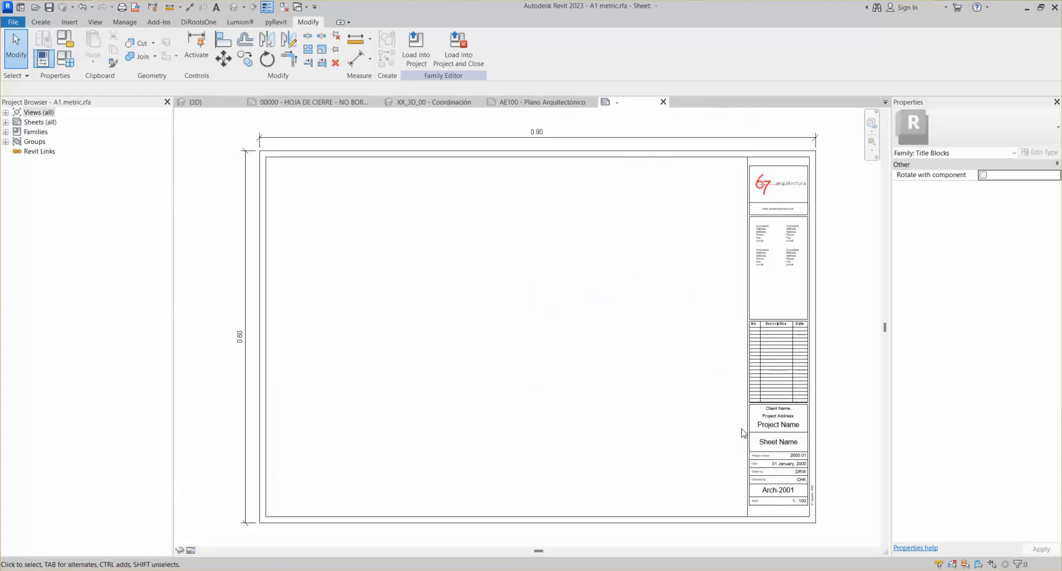
scroll(803, 472, "up", 5)
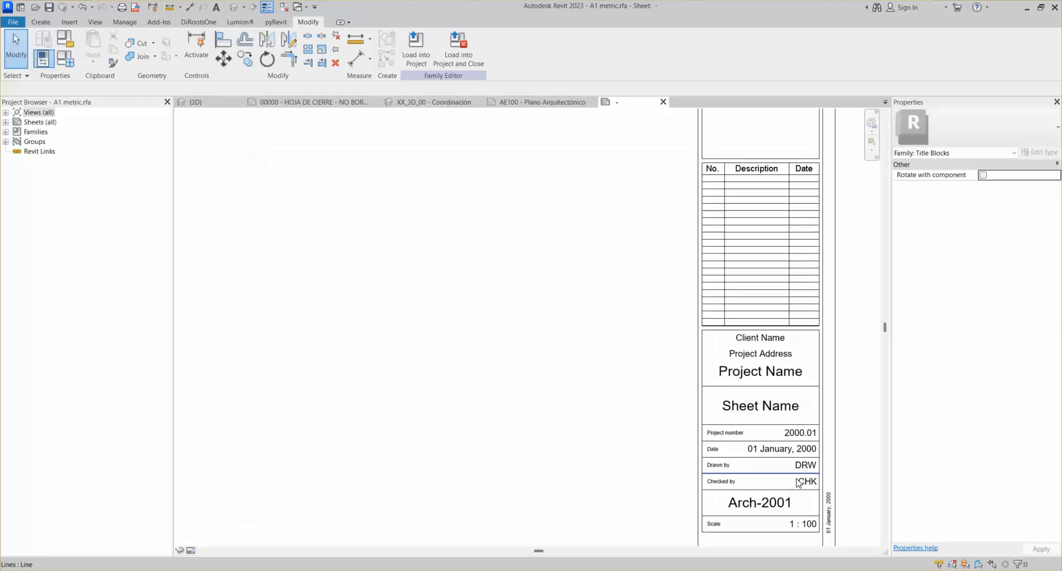
left_click(785, 452)
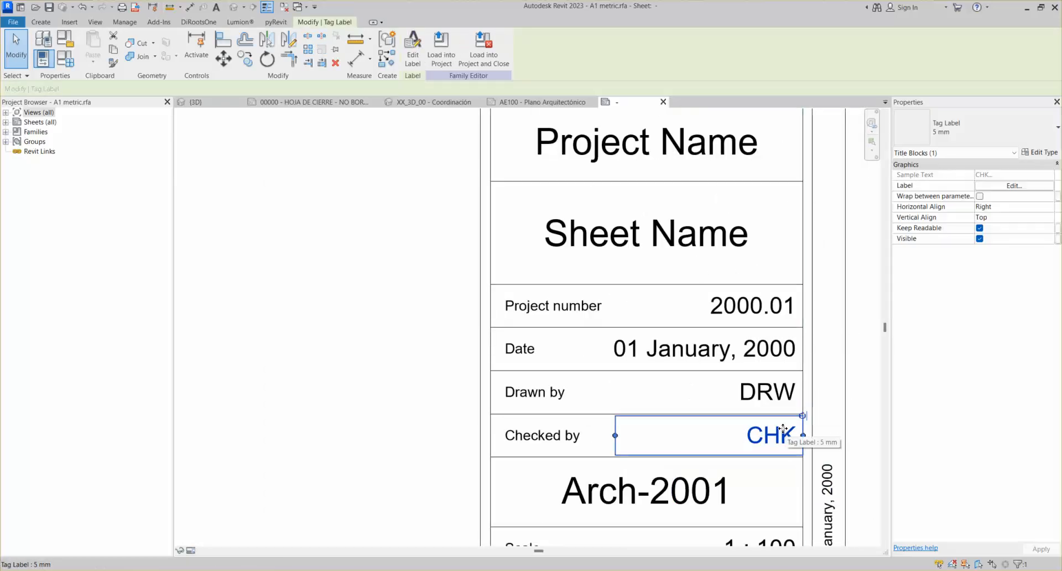
left_click(782, 393)
left_click(737, 354)
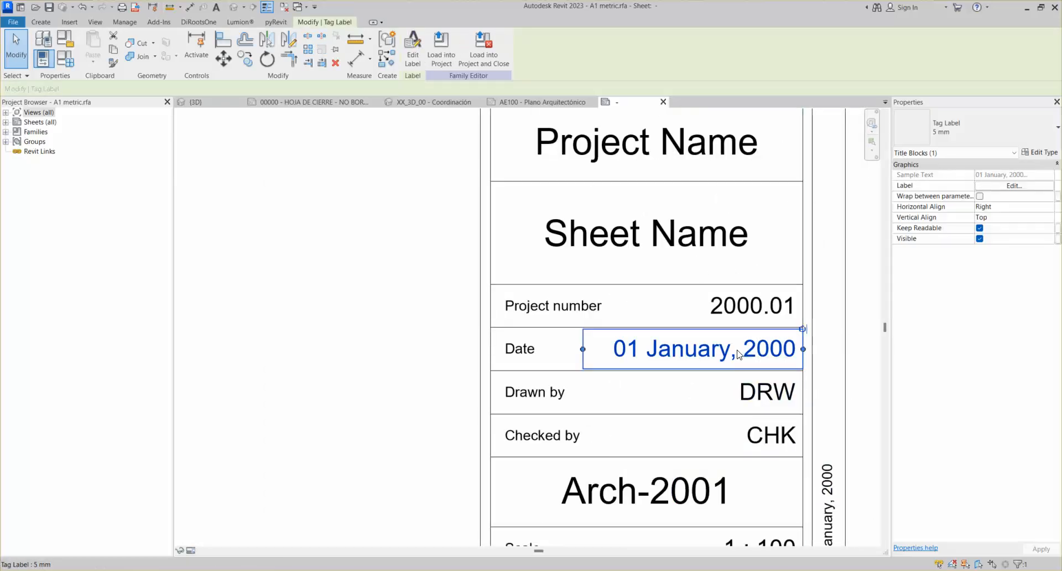
scroll(679, 309, "down", 2)
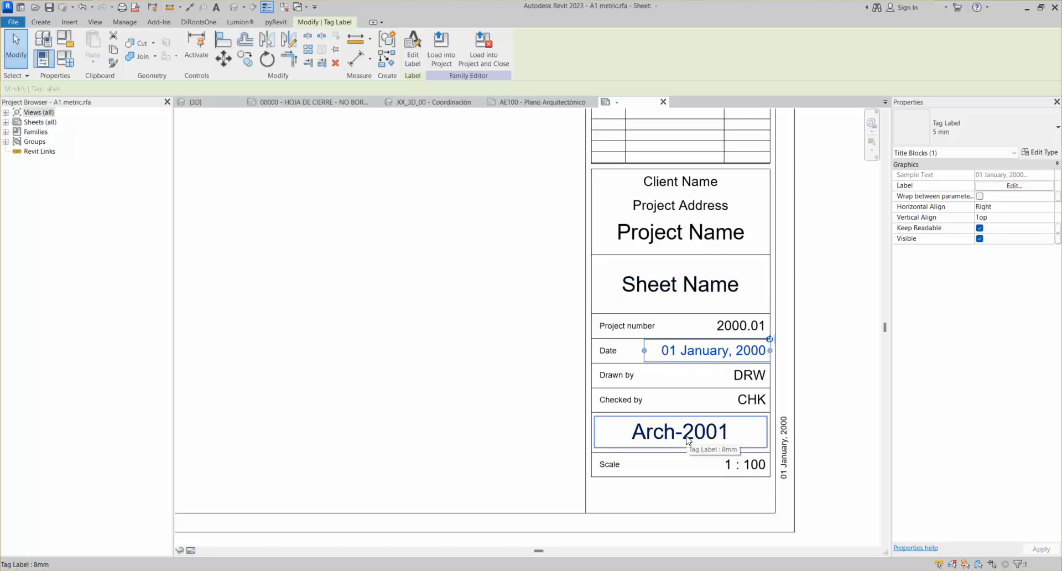
scroll(626, 401, "down", 2)
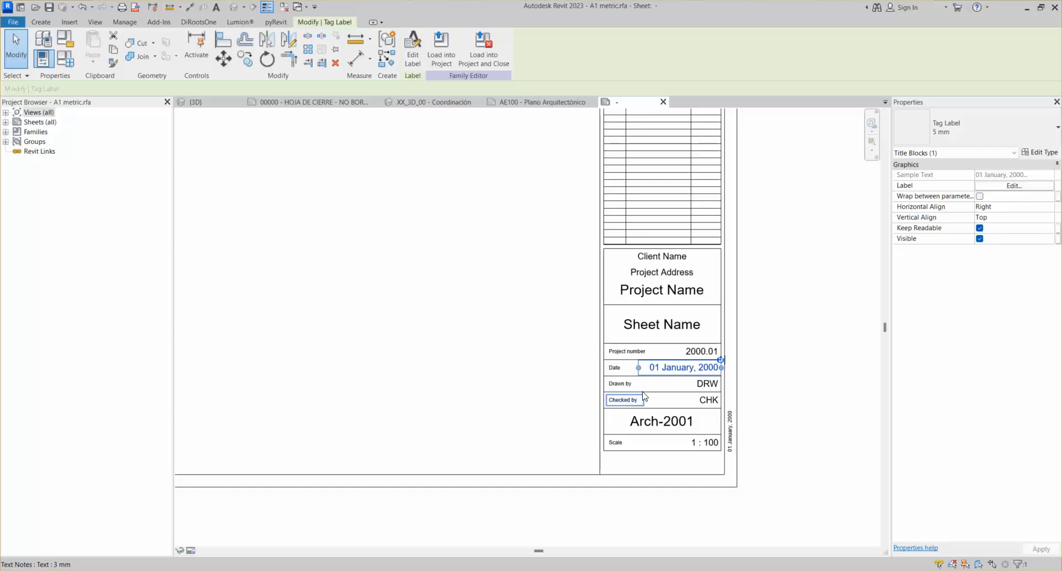
scroll(703, 442, "up", 3)
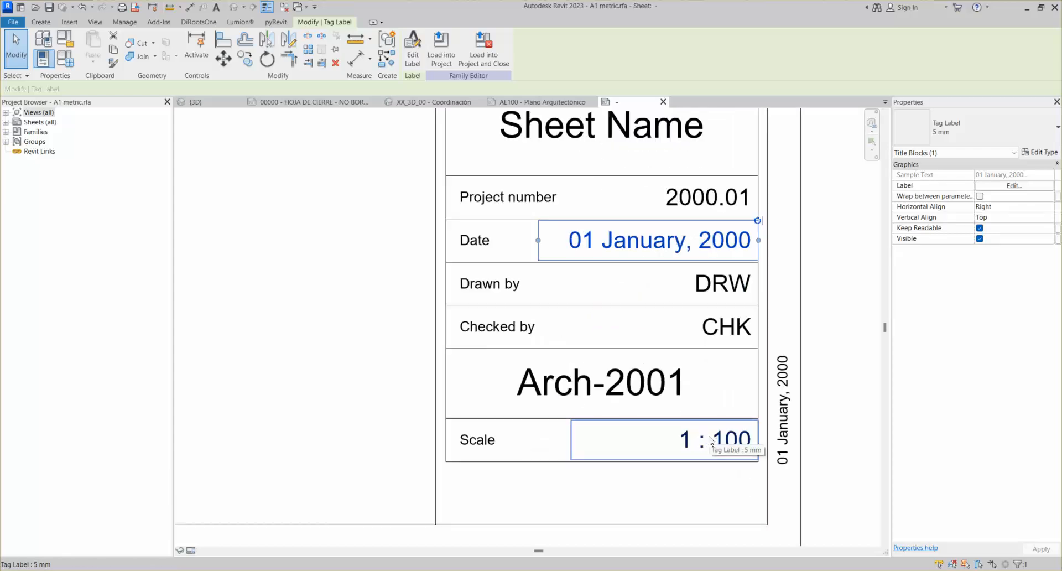
scroll(686, 427, "down", 3)
middle_click(685, 413)
middle_click(685, 414)
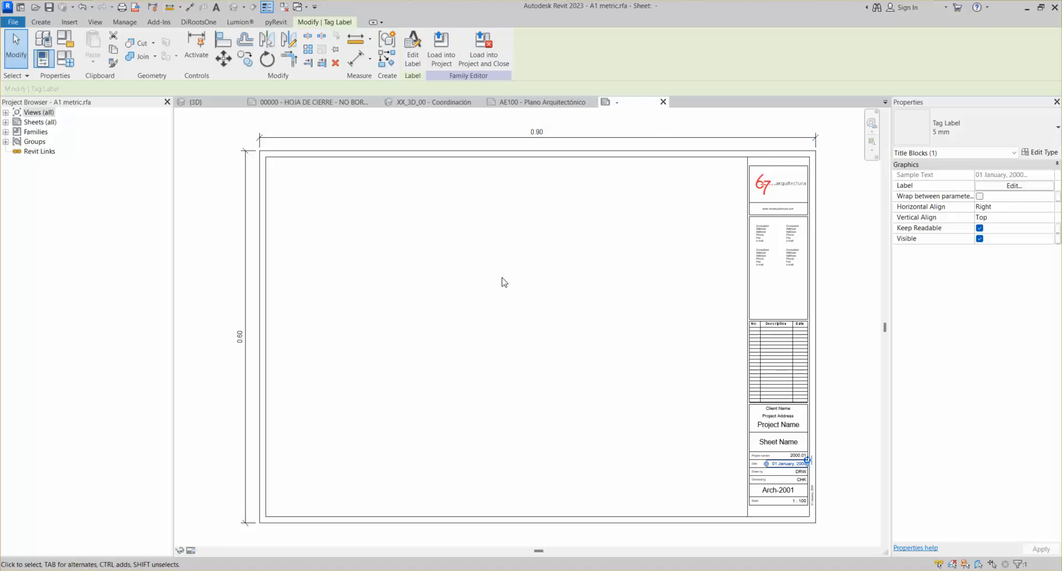
Save the family as Membrete Clase 02 in D:\00000 - CURSO FEB 2025
left_click(14, 22)
mouse_move(50, 167)
left_click(150, 160)
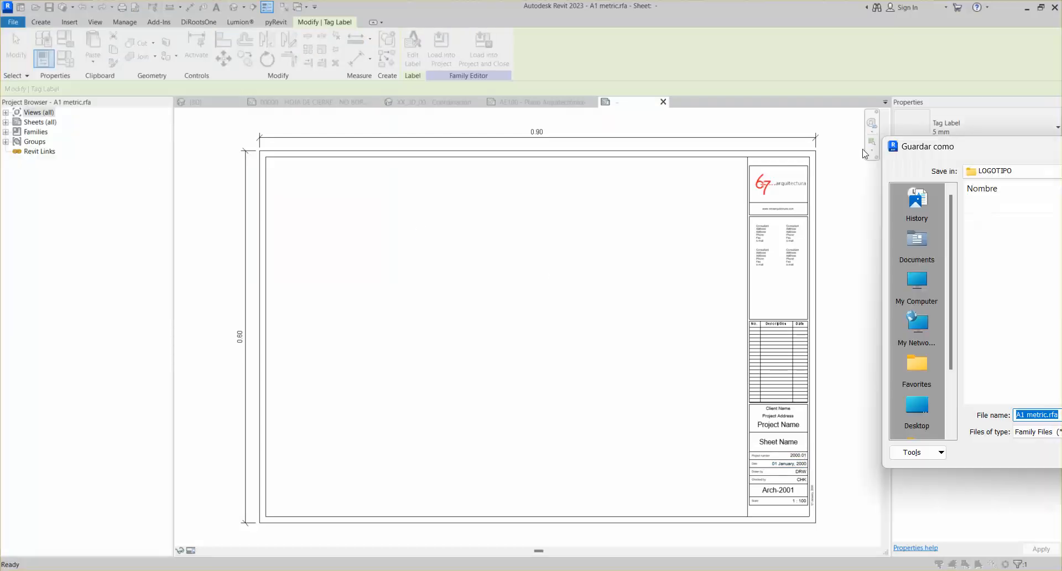
left_click(416, 144)
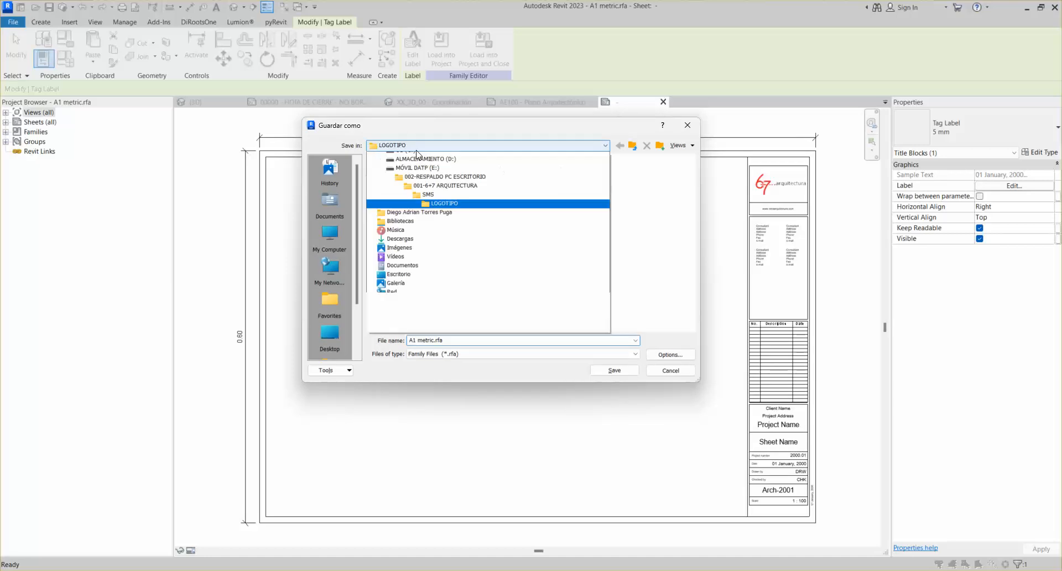
left_click(416, 192)
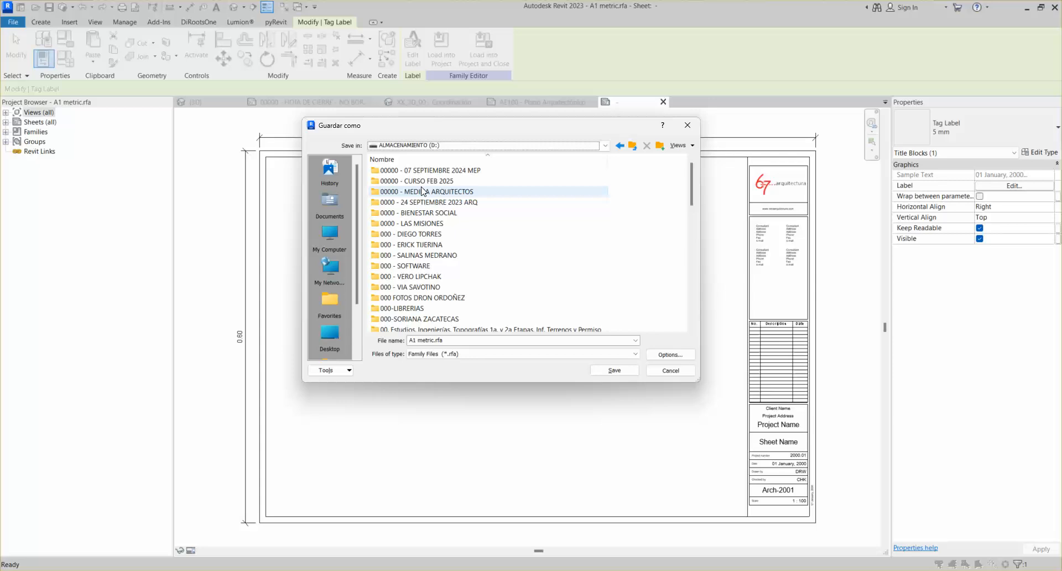
double_click(421, 181)
left_click(448, 339)
type("Membrete Clase 02")
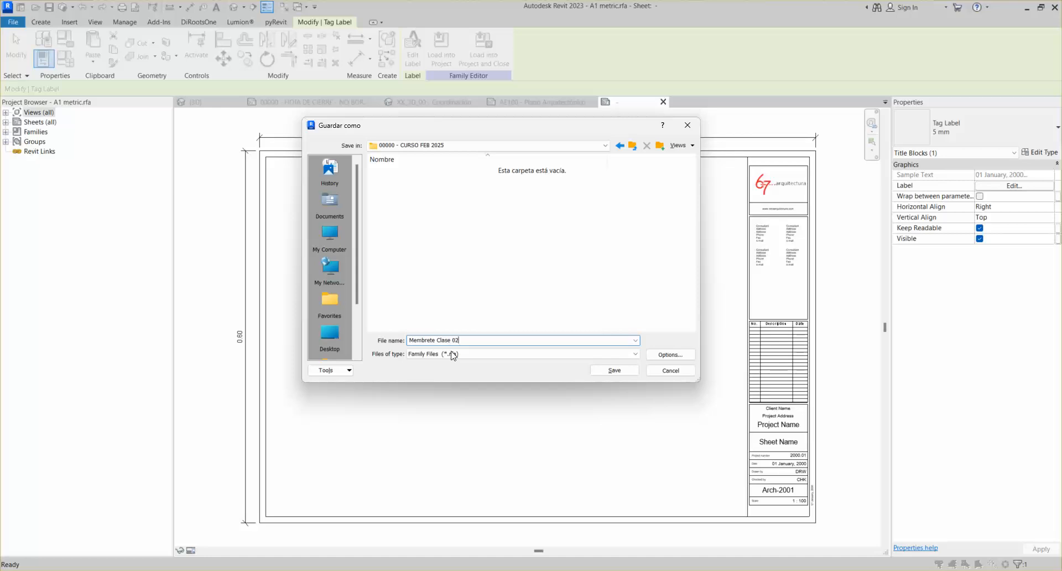
left_click(608, 371)
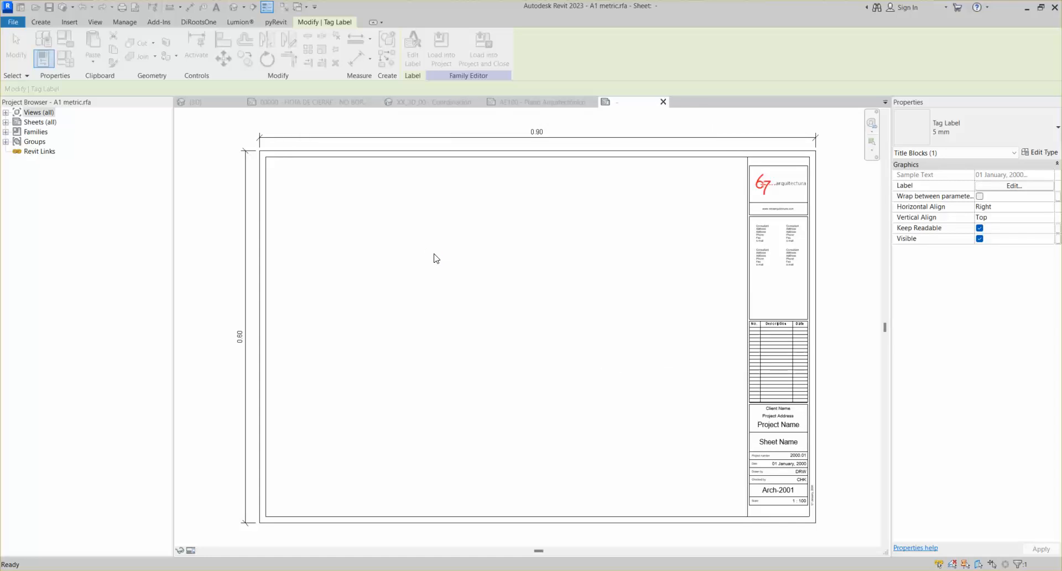
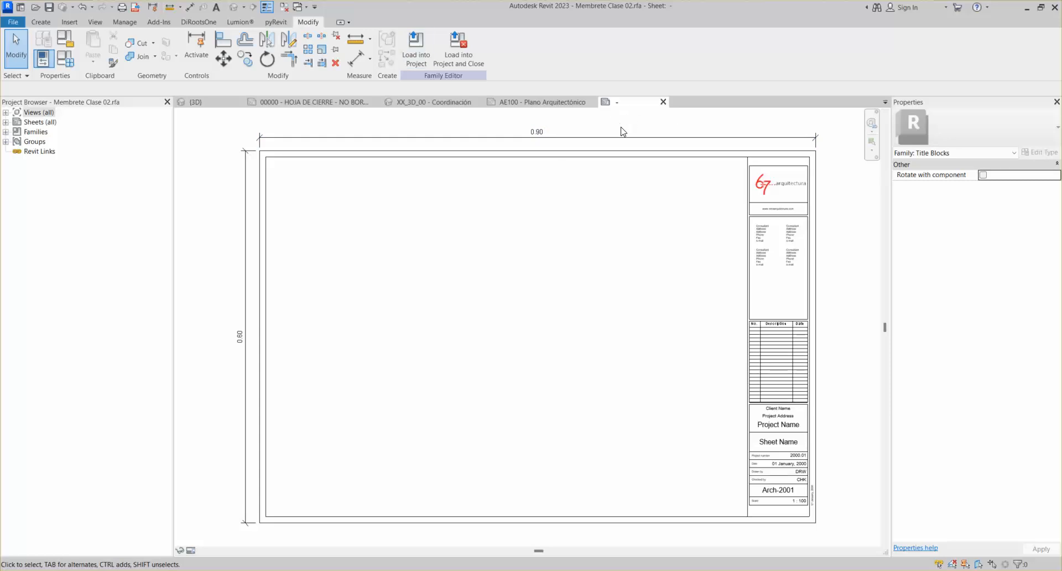
Load the edited title block into the CLASE 01 EJEMPLO BÁSICO DE REVIT project
left_click(457, 54)
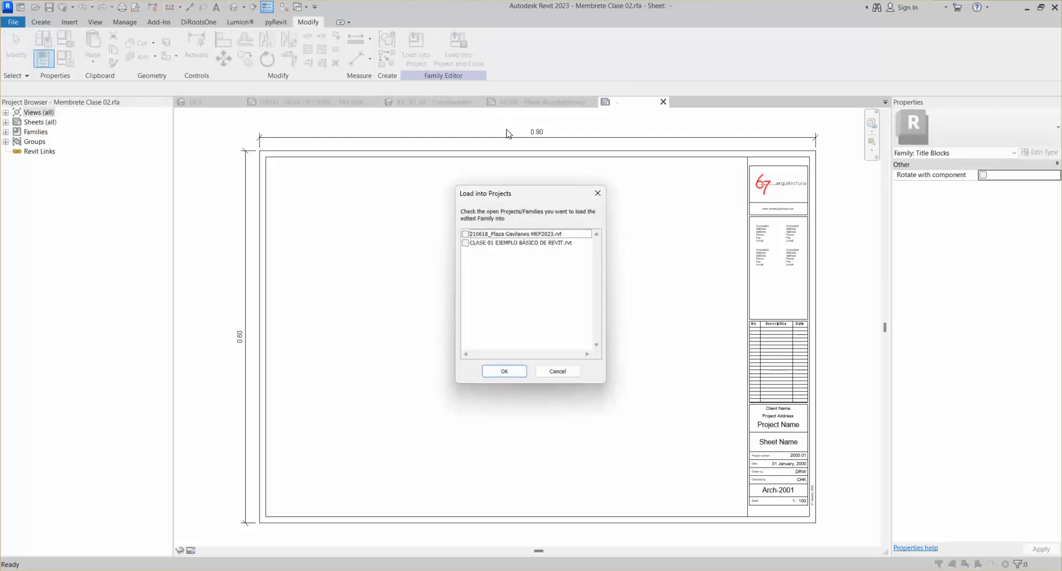
left_click(464, 241)
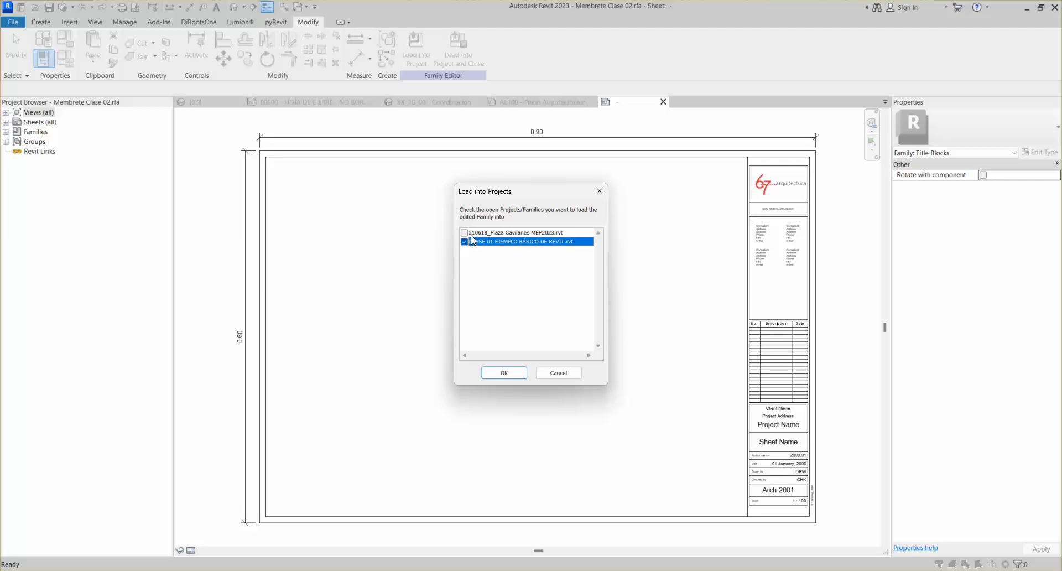
left_click(500, 373)
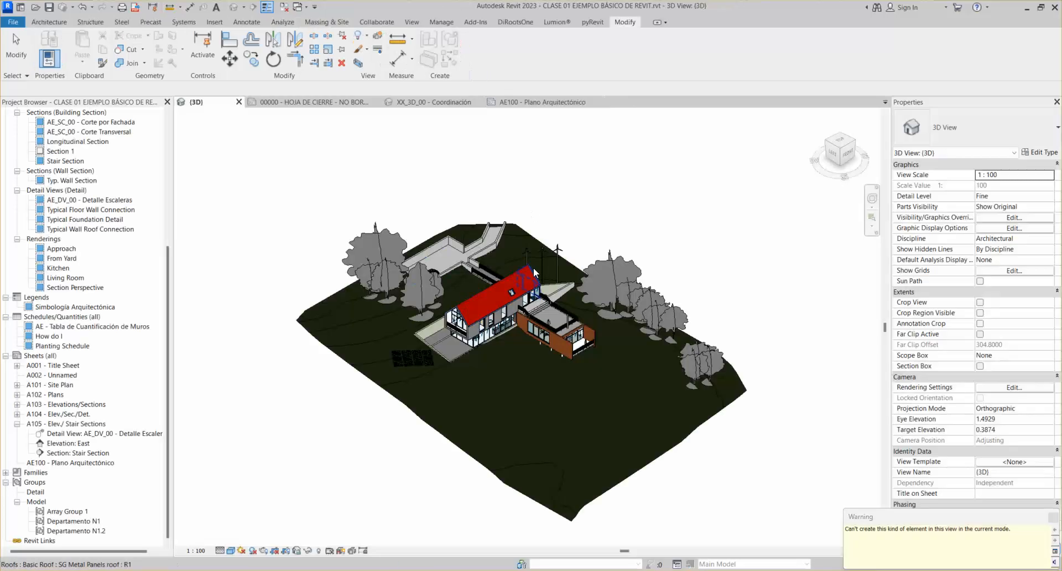
Switch to sheet AE100 - Plano Arquitectónico and zoom to fit the whole sheet
left_click(529, 104)
scroll(465, 289, "down", 5)
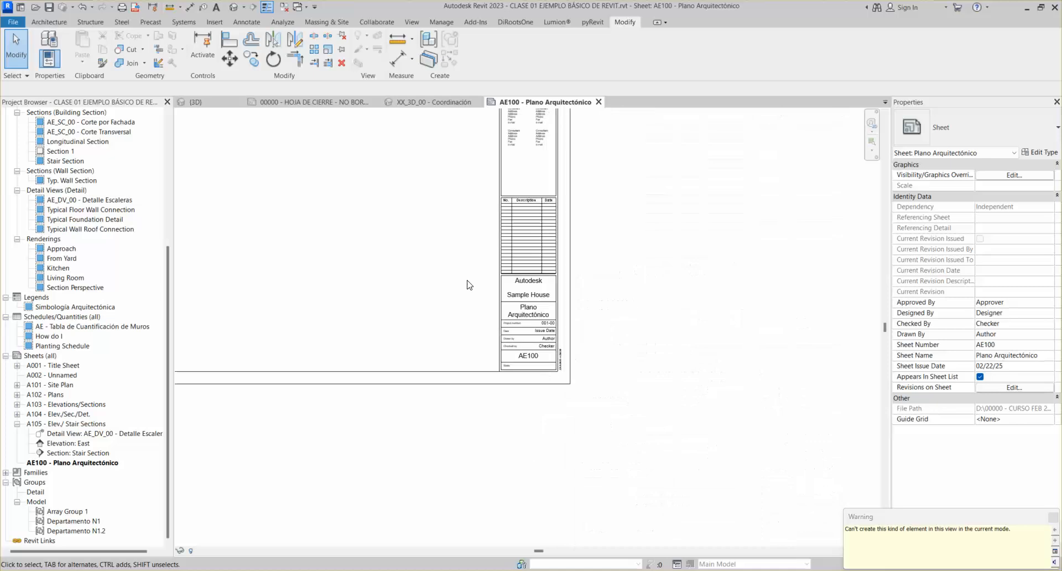
middle_click(471, 281)
middle_click(471, 281)
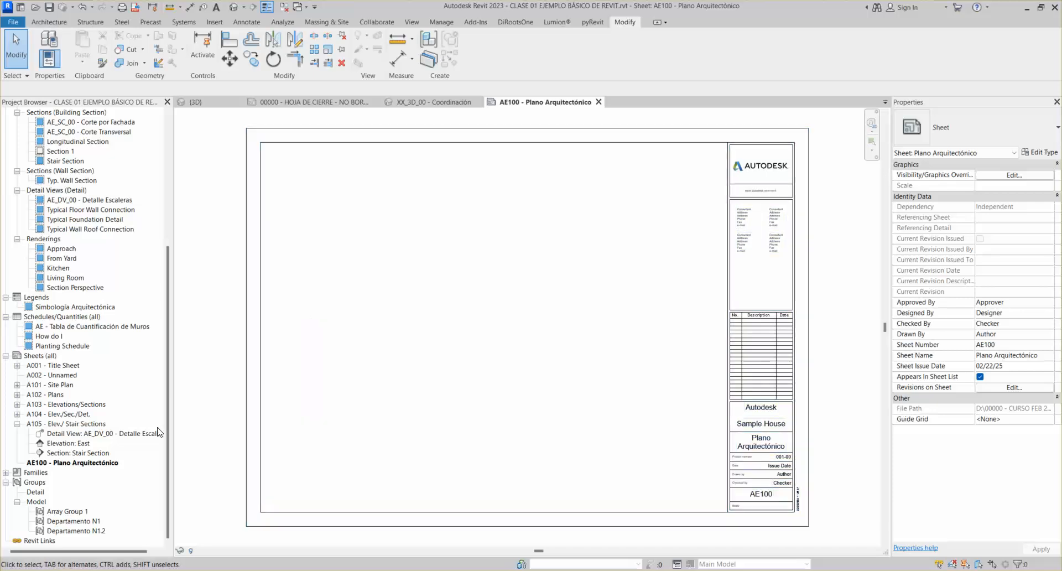
left_click(39, 355)
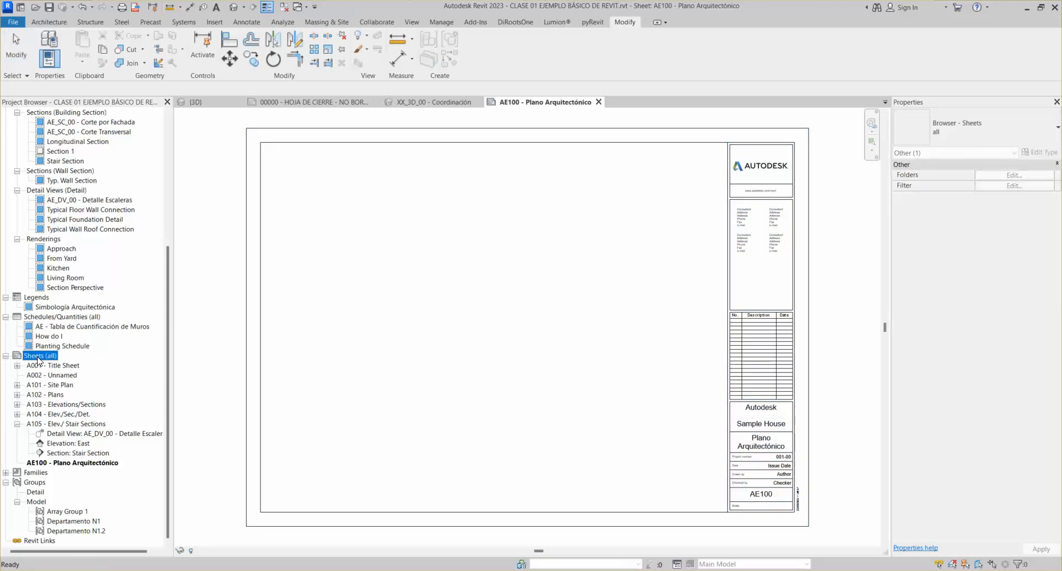
Create a new sheet from Sheets (all) using the Membrete Clase 02 title block
right_click(38, 357)
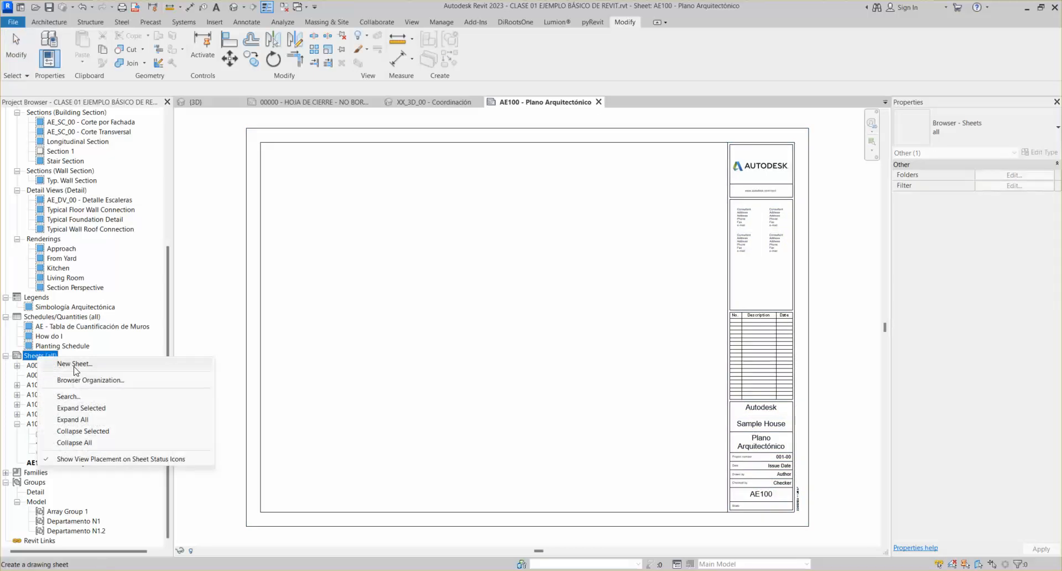
left_click(74, 364)
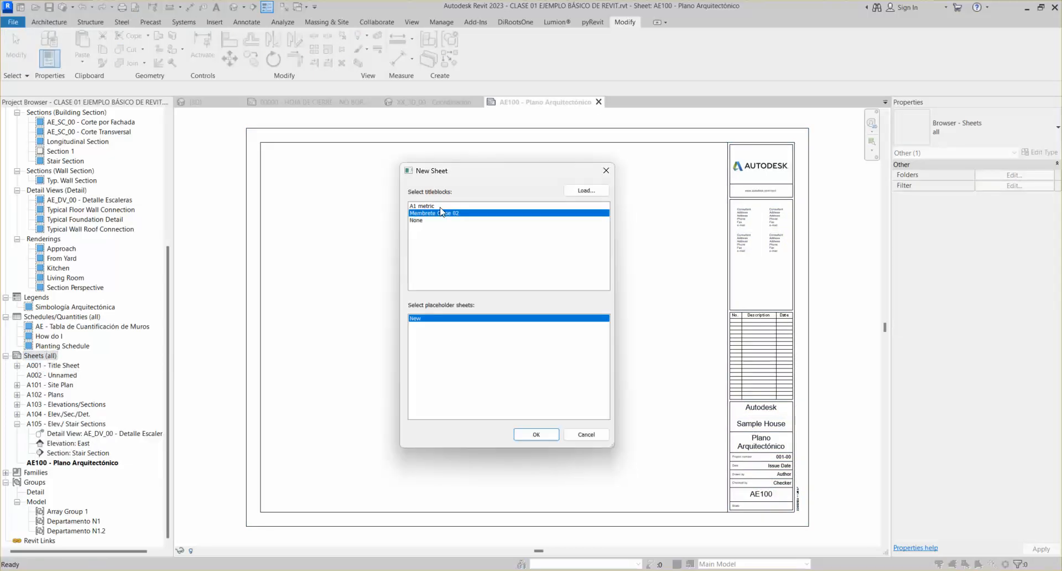
left_click(440, 206)
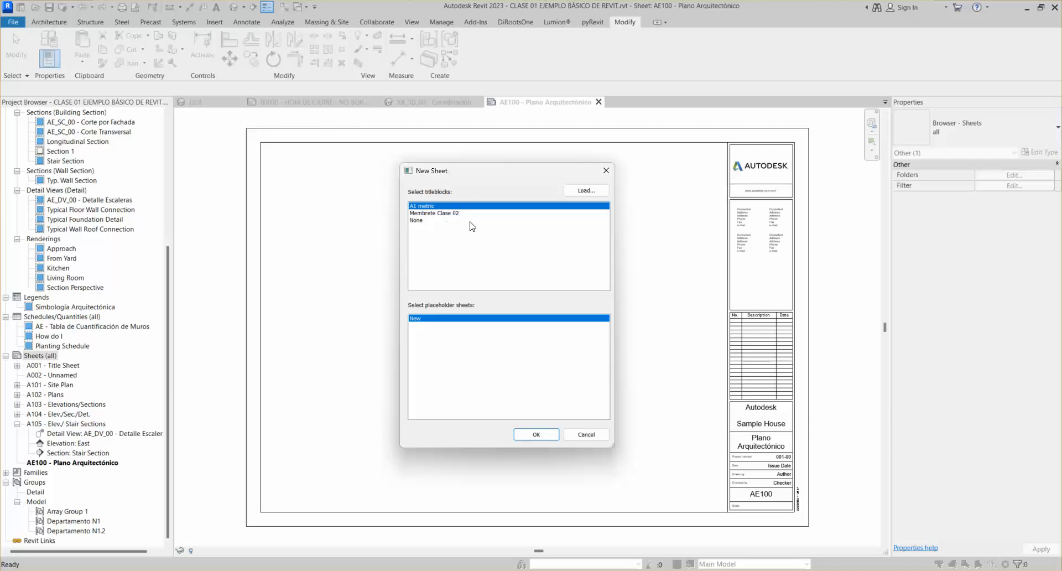
left_click(448, 214)
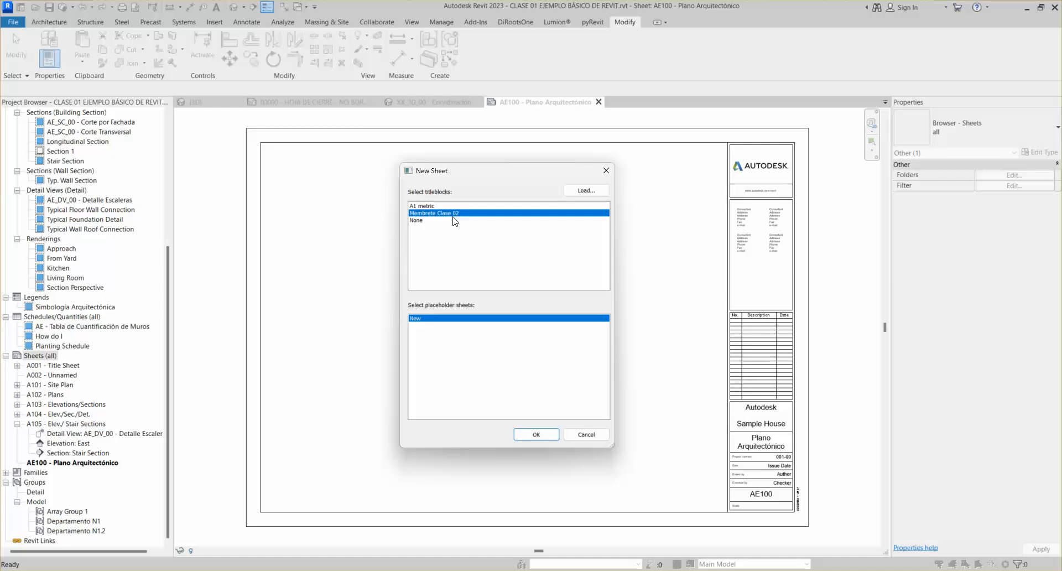
left_click(540, 434)
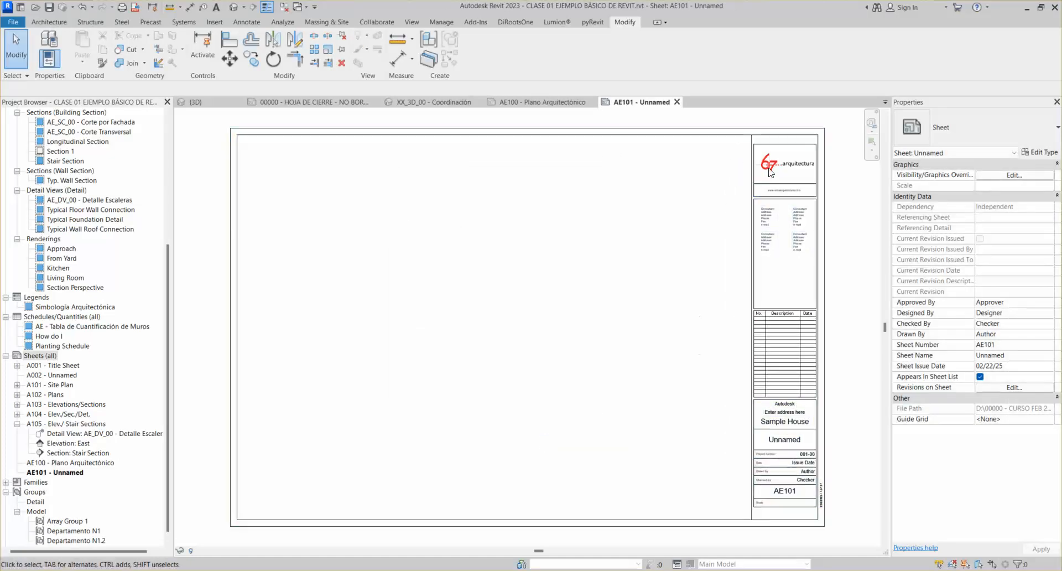
Zoom and pan around the new sheet to inspect the logo, revision table and sheet number
scroll(785, 437, "up", 5)
middle_click_drag(783, 303, 647, 313)
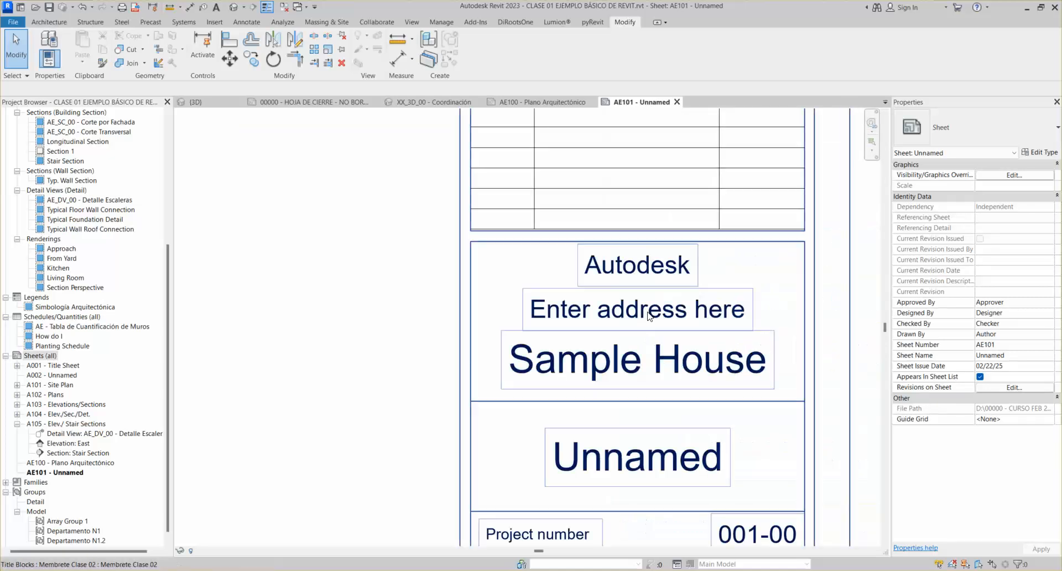
scroll(668, 310, "down", 4)
middle_click_drag(713, 133, 685, 297)
middle_click_drag(686, 246, 682, 325)
scroll(682, 324, "down", 1)
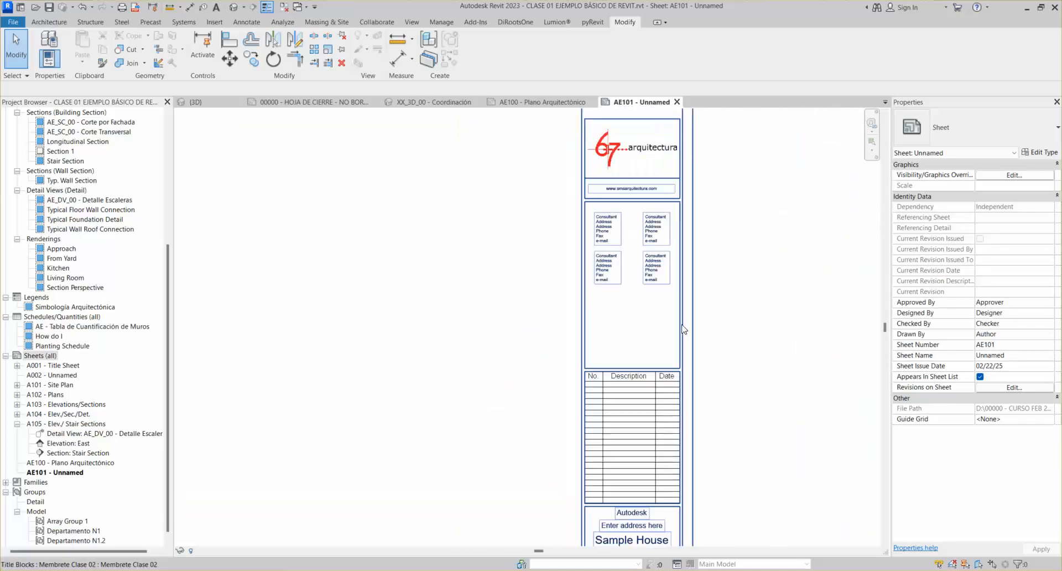
middle_click_drag(668, 279, 668, 298)
scroll(643, 196, "up", 5)
scroll(642, 188, "down", 4)
scroll(636, 171, "down", 5)
scroll(622, 168, "up", 2)
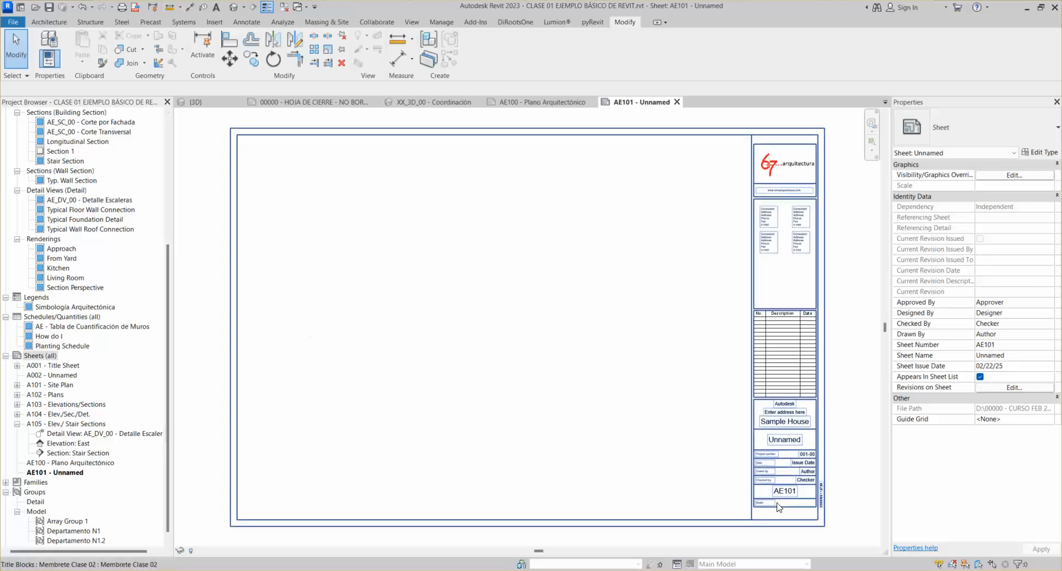
scroll(804, 207, "up", 3)
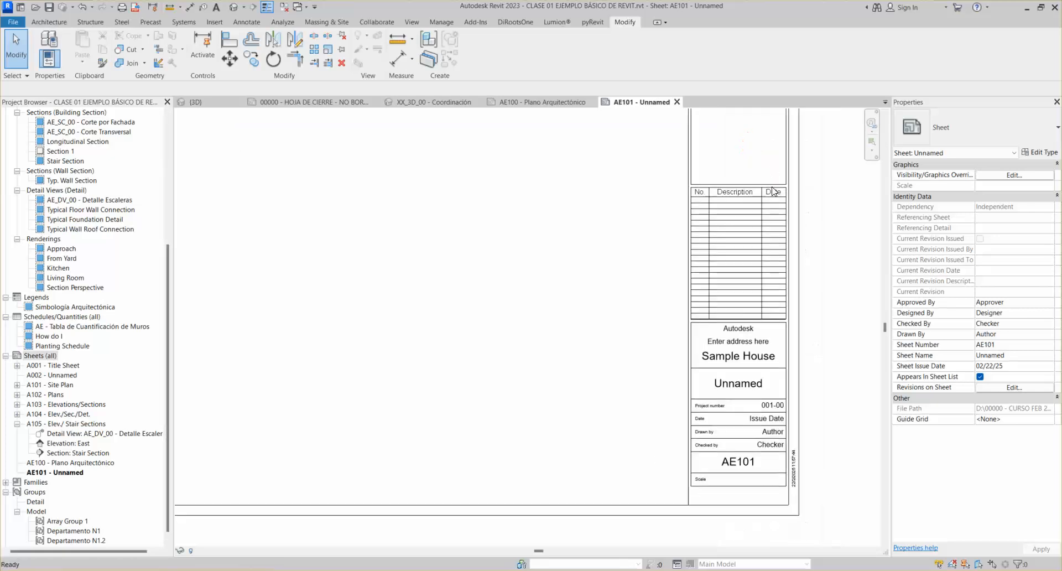
scroll(763, 394, "up", 3)
middle_click_drag(789, 365, 778, 276)
middle_click_drag(672, 352, 658, 280)
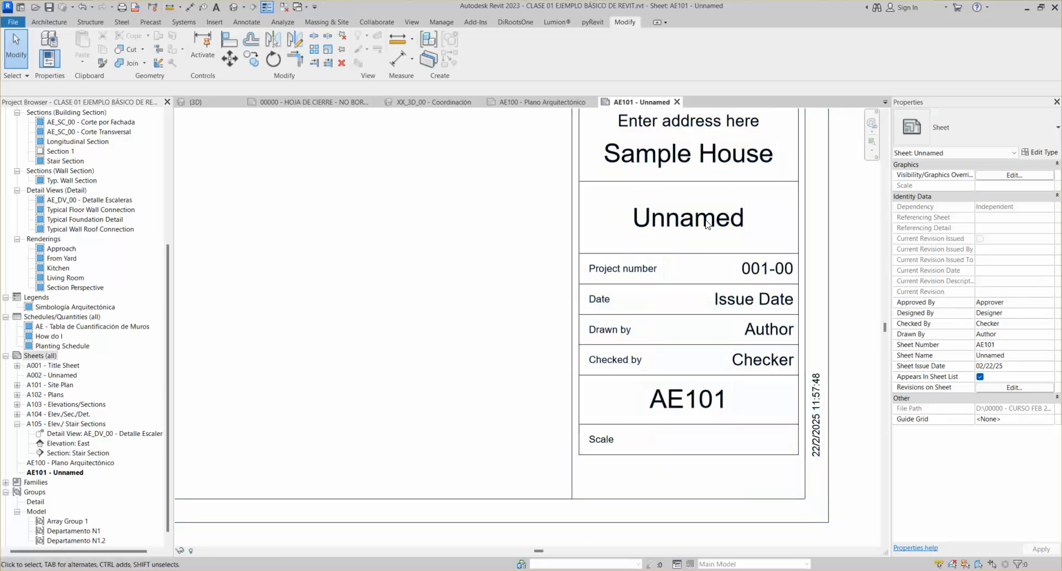
Rename sheet AE101 - Unnamed to number AE200, name Corte Arquitectónico
right_click(60, 473)
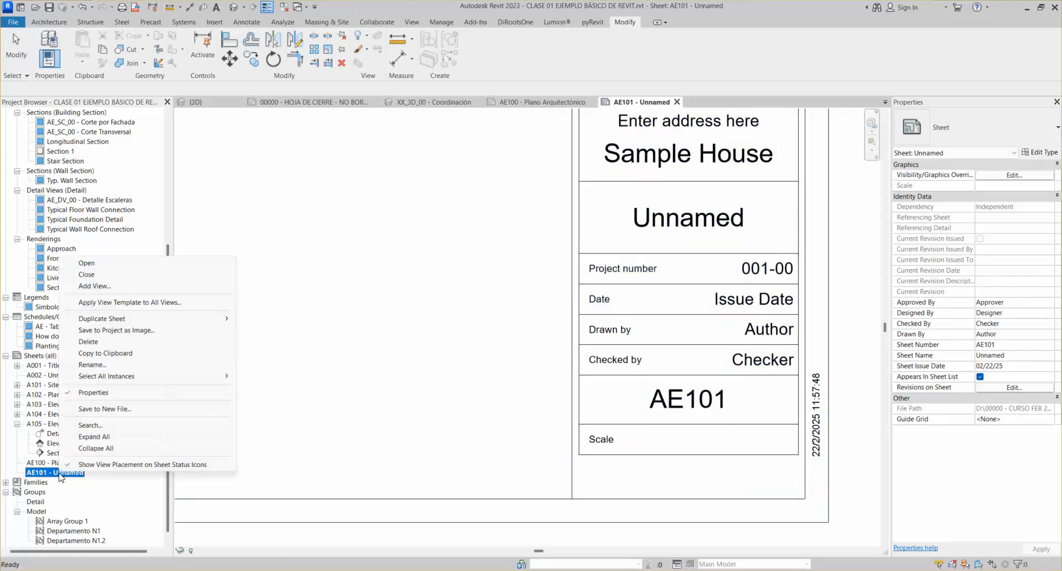
left_click(114, 365)
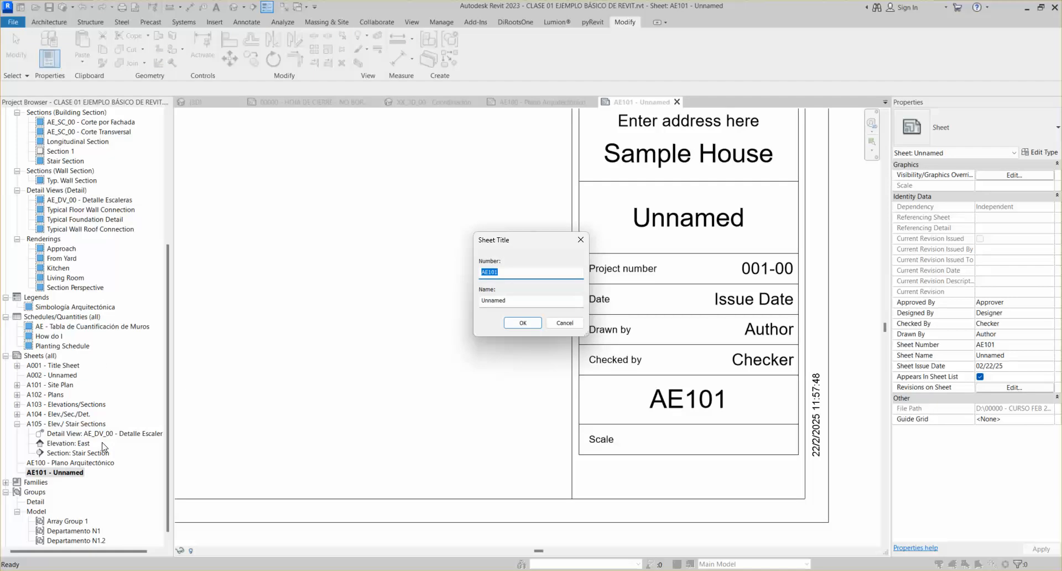
type("A")
key("Tab")
type("Cor")
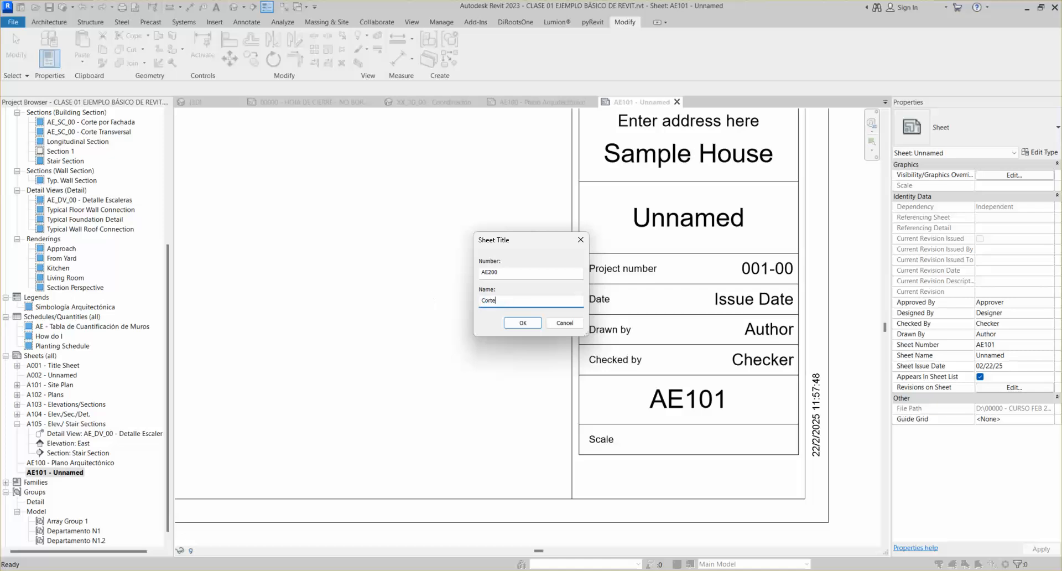
type("te Arquitectónico")
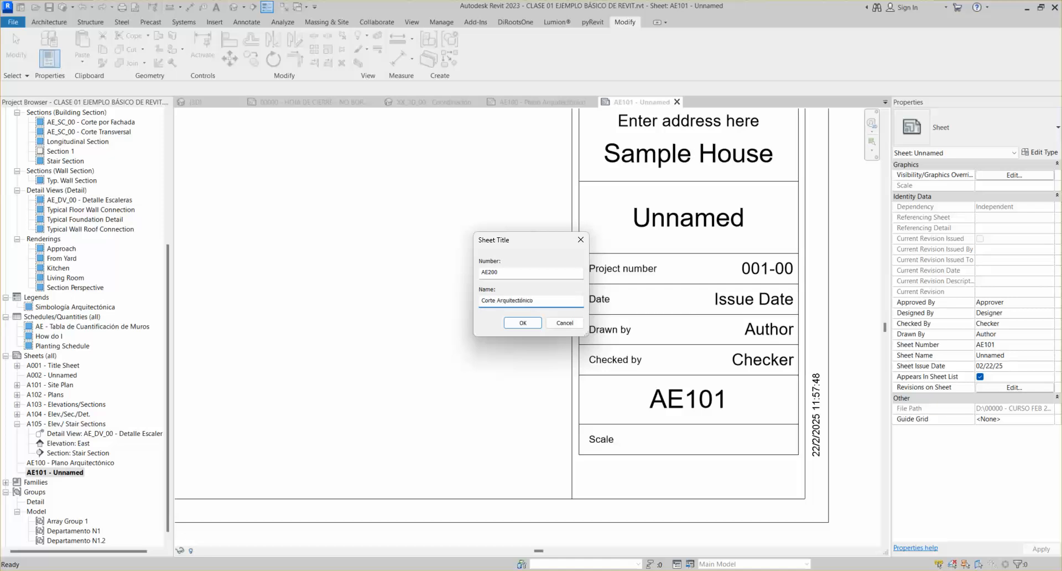
key("Return")
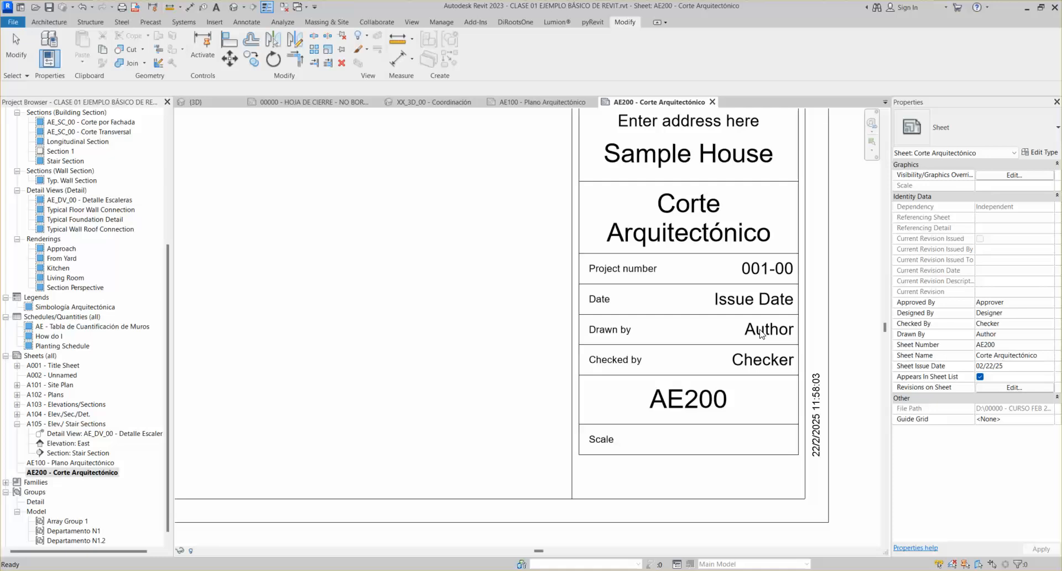
Fill in the AE200 title block's Checked by and Drawn by fields with the reviewer's and drafter's names
scroll(554, 285, "down", 5)
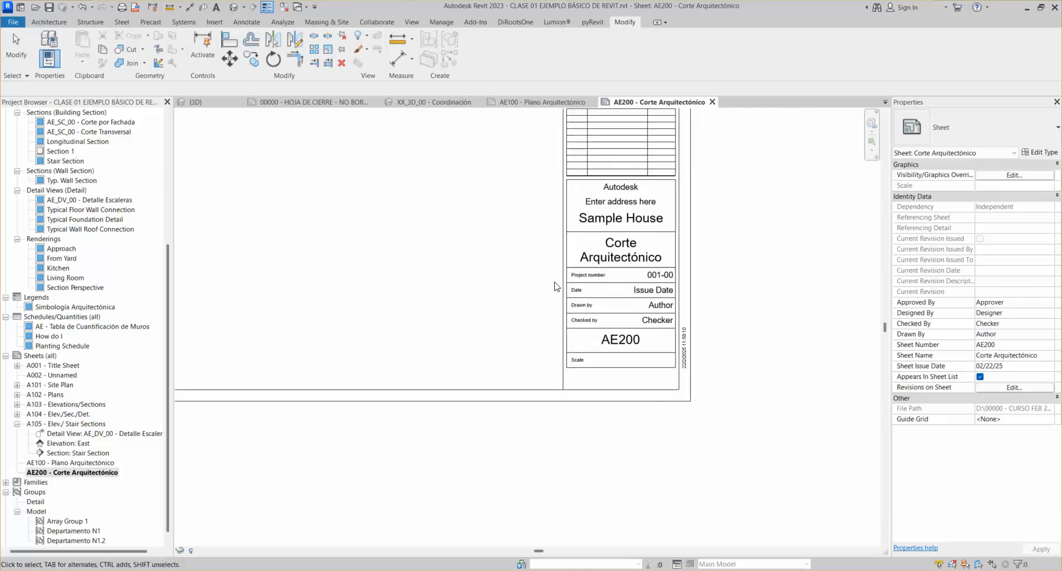
middle_click(555, 285)
middle_click(554, 285)
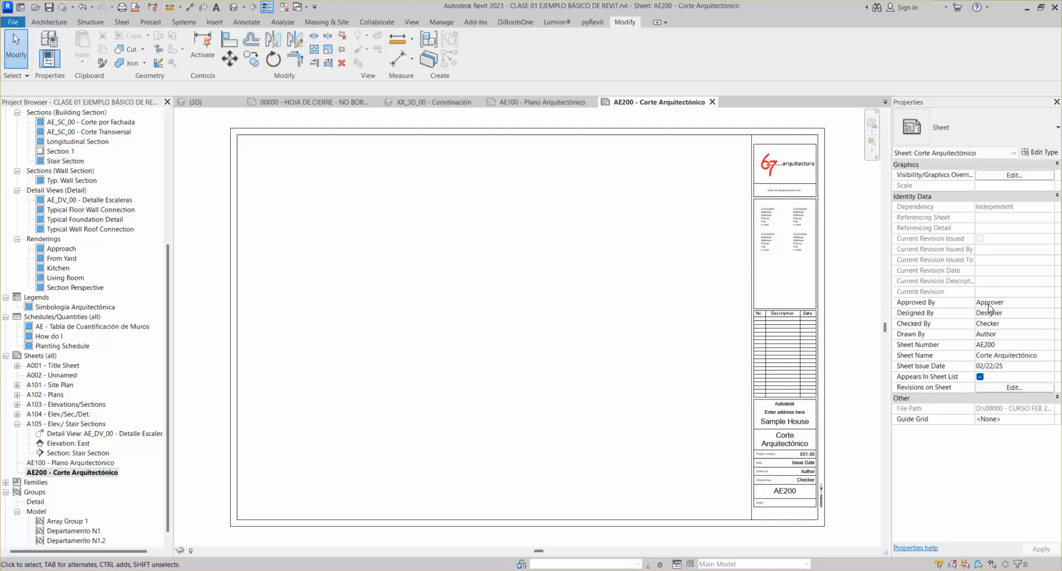
scroll(771, 389, "up", 6)
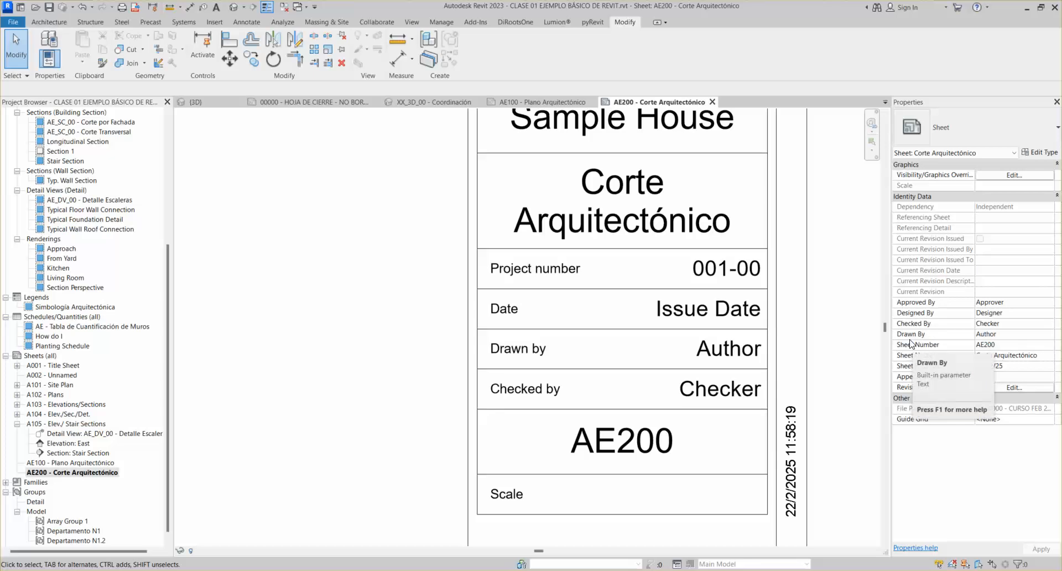
left_click(713, 389)
left_click(714, 389)
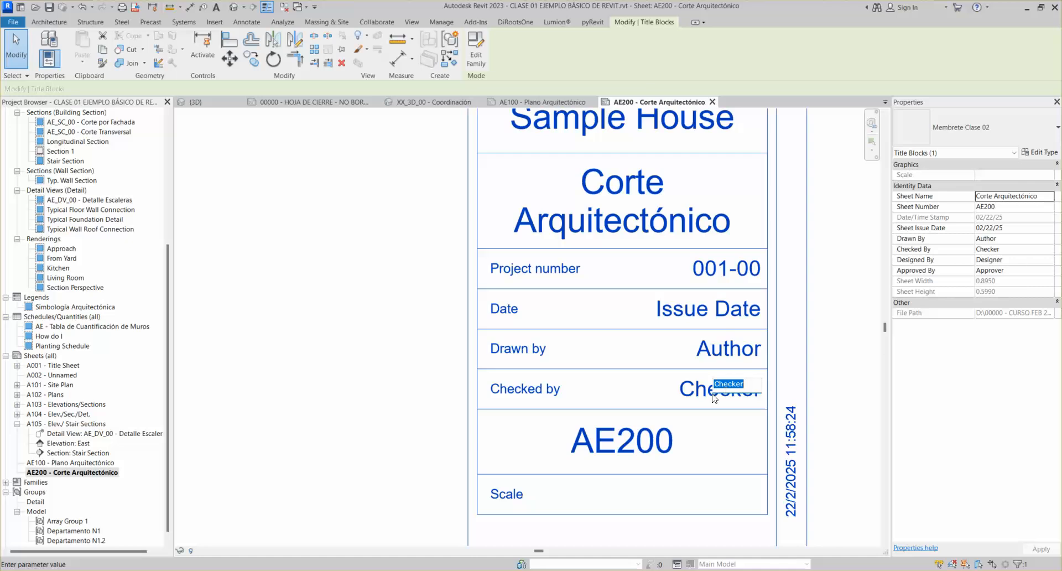
type("A")
type("rq.")
key("Return")
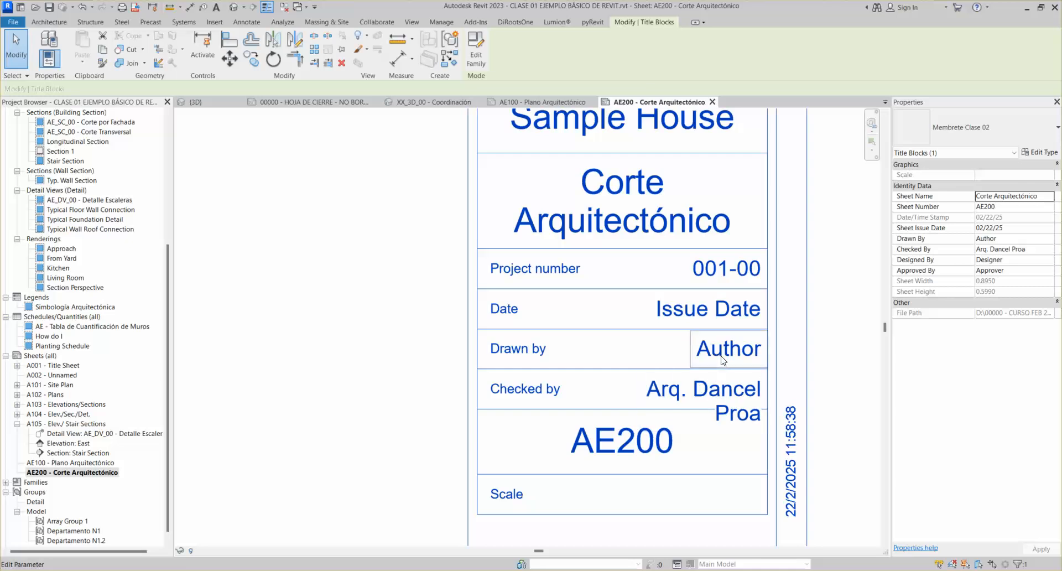
left_click(737, 349)
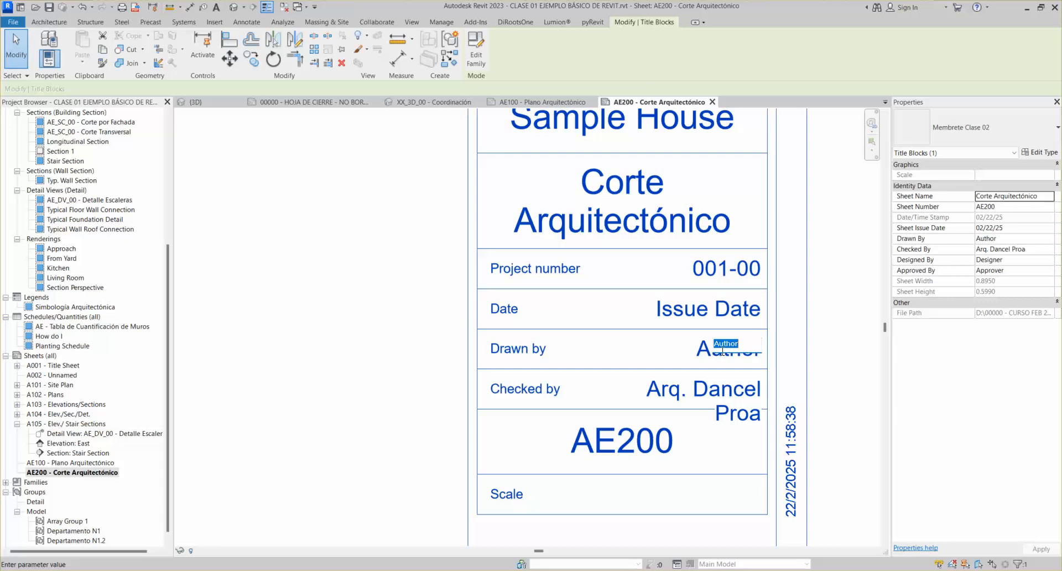
type("Arq. Vanessa")
key("Return")
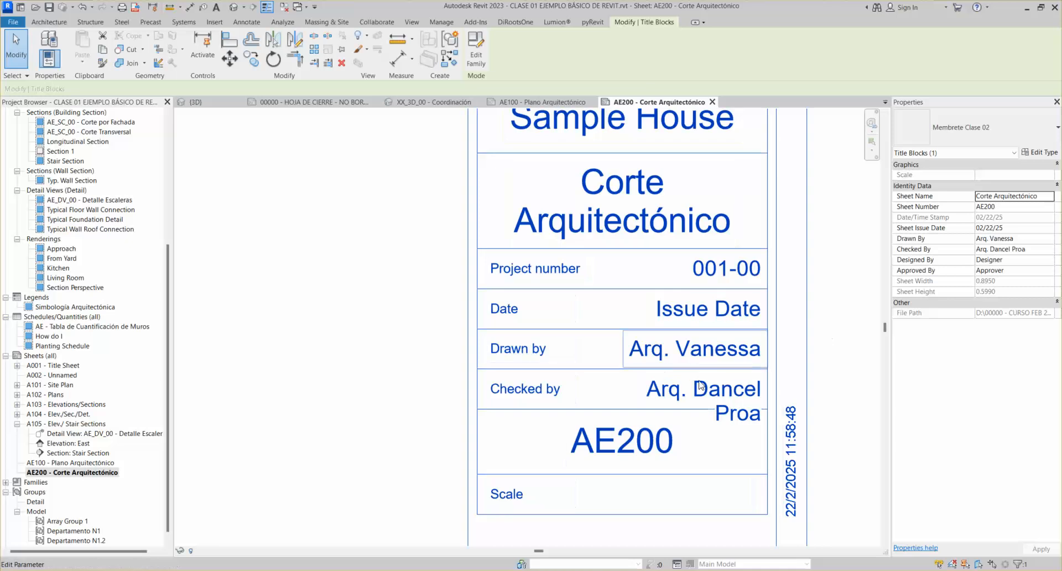
Open the sheet's Membrete Clase 02 title block family for editing
scroll(733, 390, "down", 2)
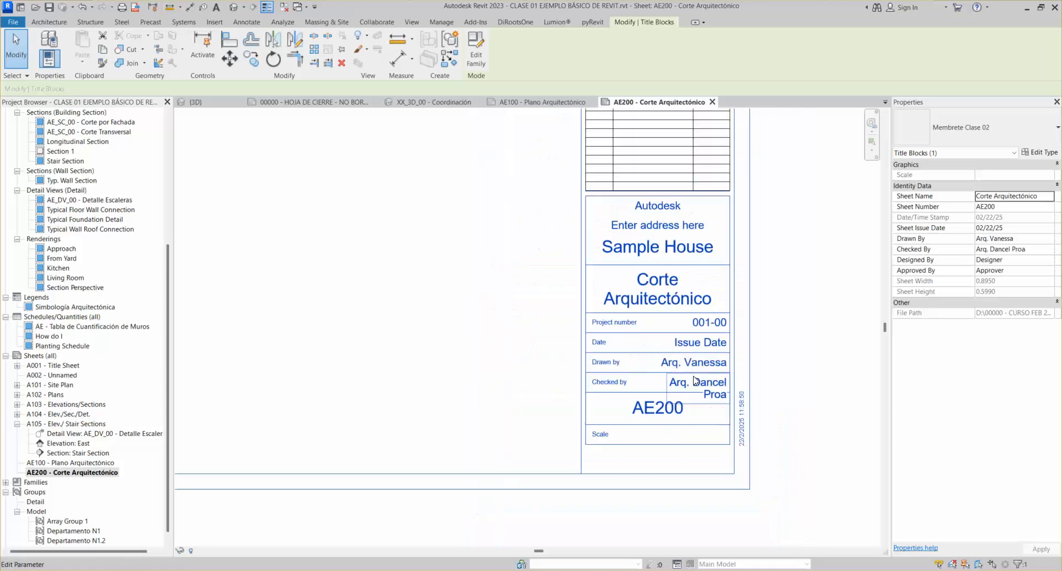
left_click(734, 354)
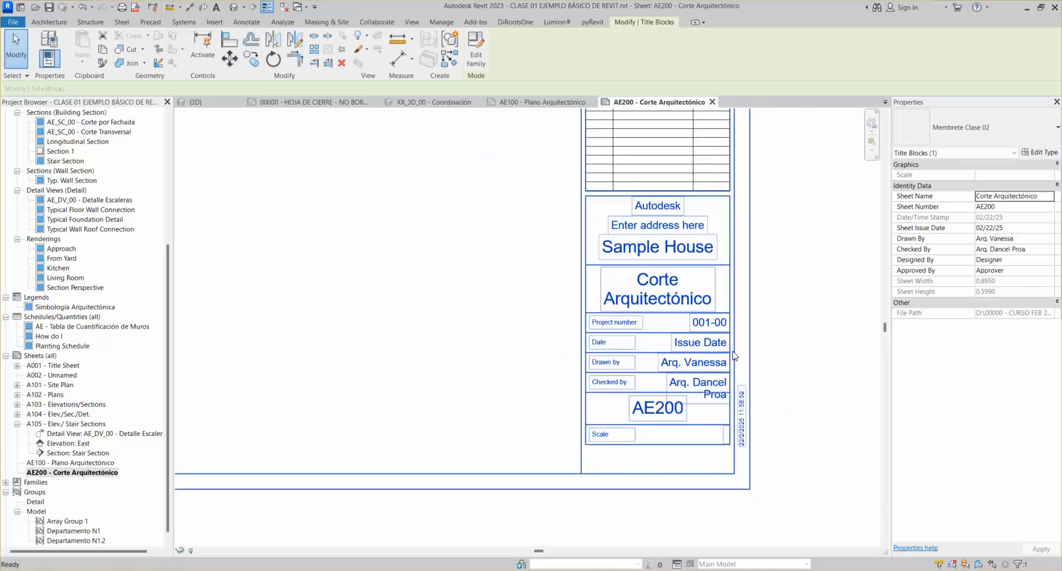
double_click(734, 355)
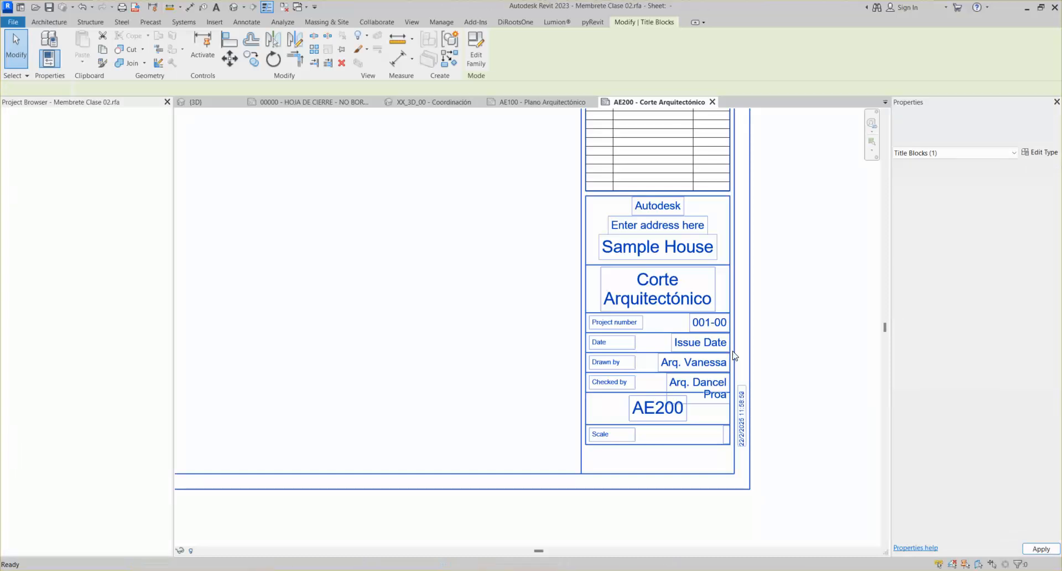
Widen the CHK and DRW label boxes leftward so each fits on one line
scroll(689, 391, "up", 5)
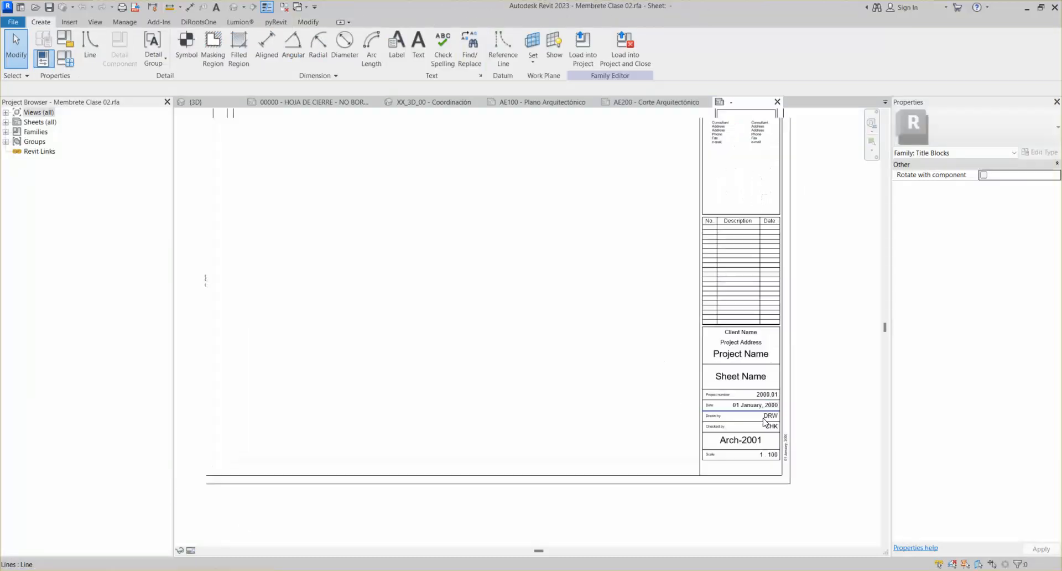
scroll(763, 427, "up", 2)
left_click(788, 439)
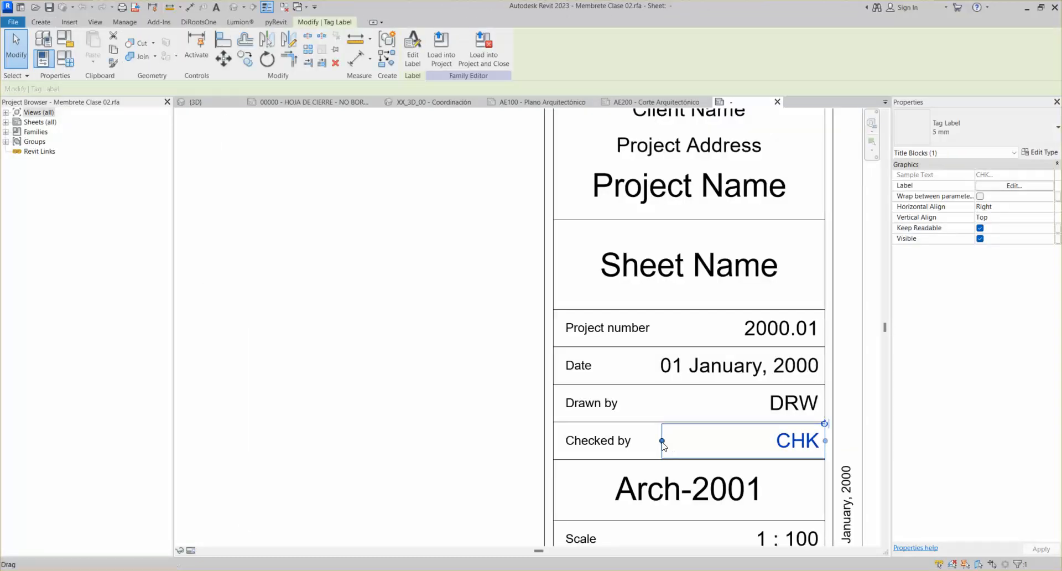
left_click_drag(652, 440, 634, 441)
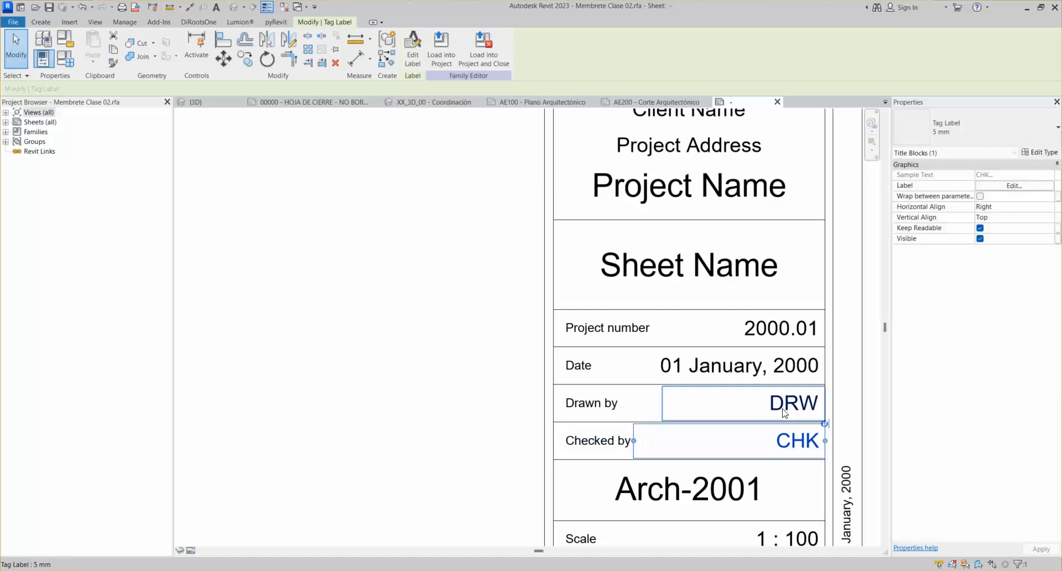
left_click(785, 412)
left_click_drag(663, 403, 619, 408)
Reload the title block into the project without saving the family, overwriting parameter values
left_click(484, 48)
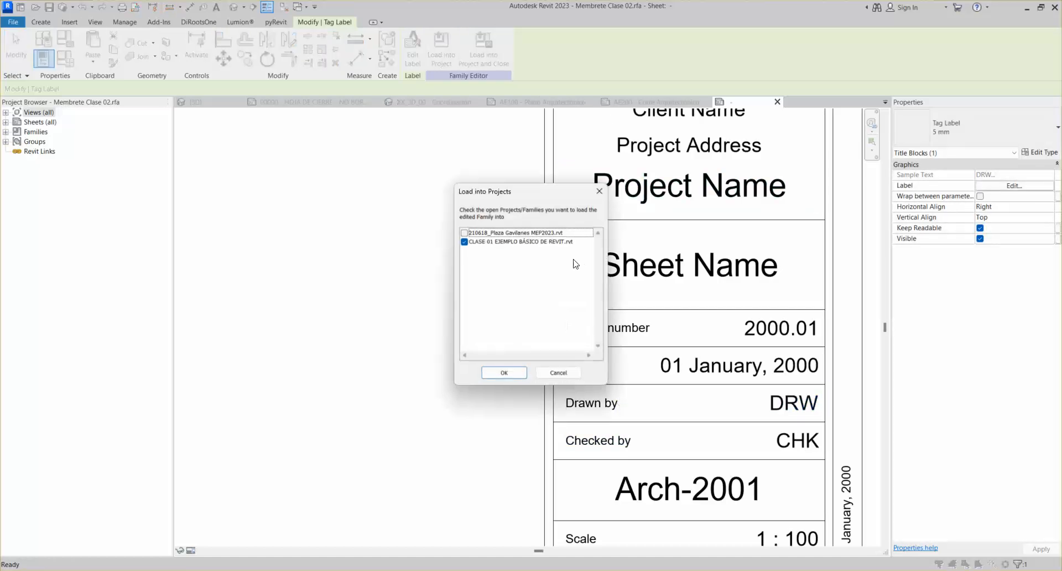
left_click(519, 367)
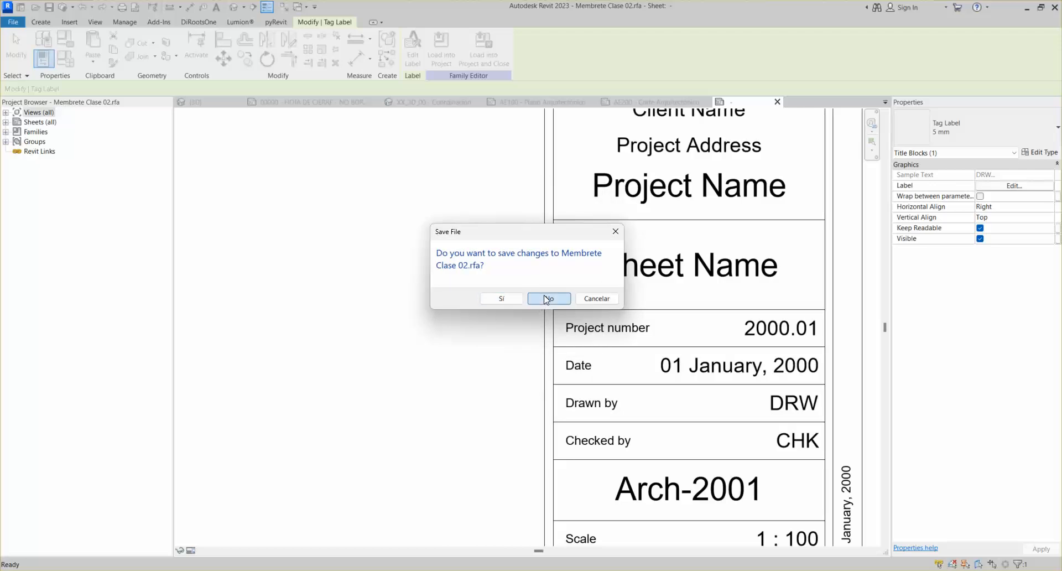
left_click(544, 297)
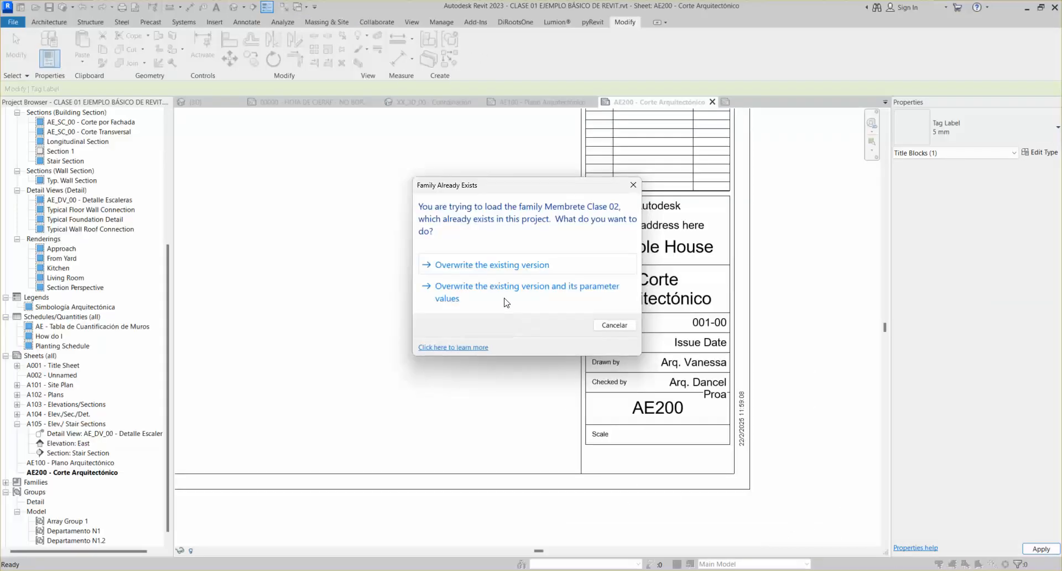
left_click(547, 293)
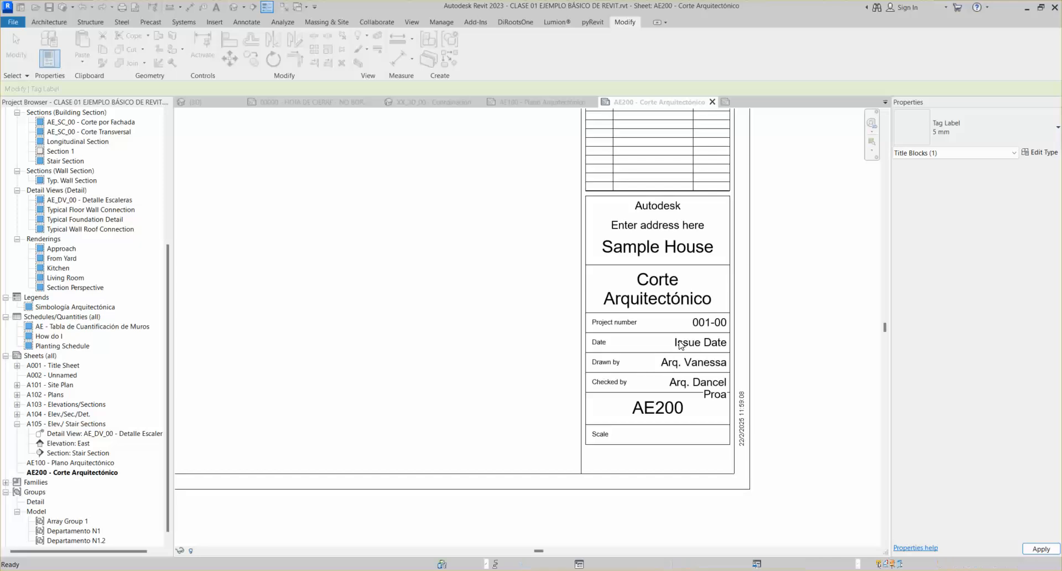
Place the Section 1 view on the upper left of sheet AE200
scroll(696, 400, "up", 2)
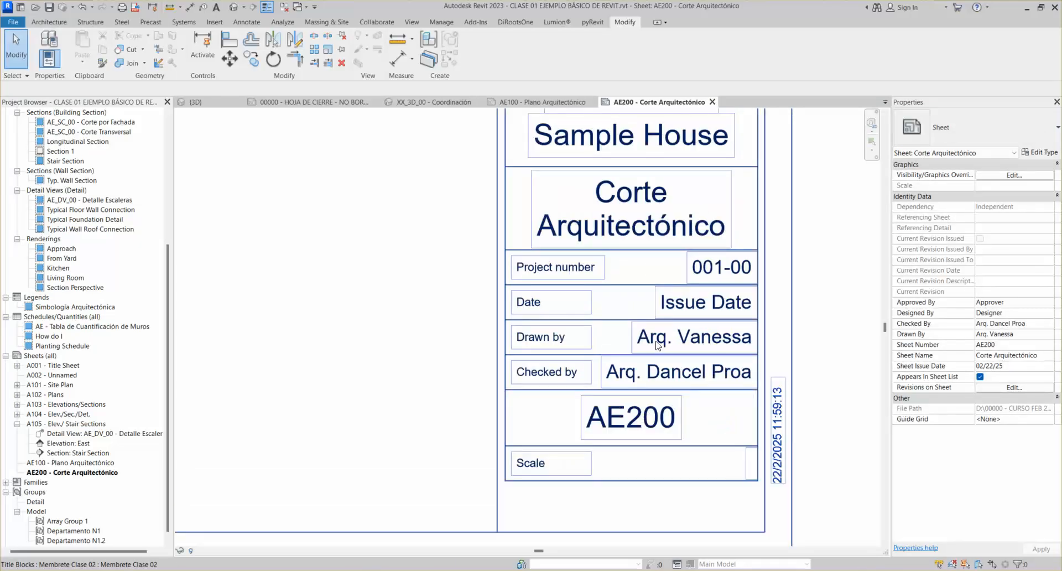
key("Escape")
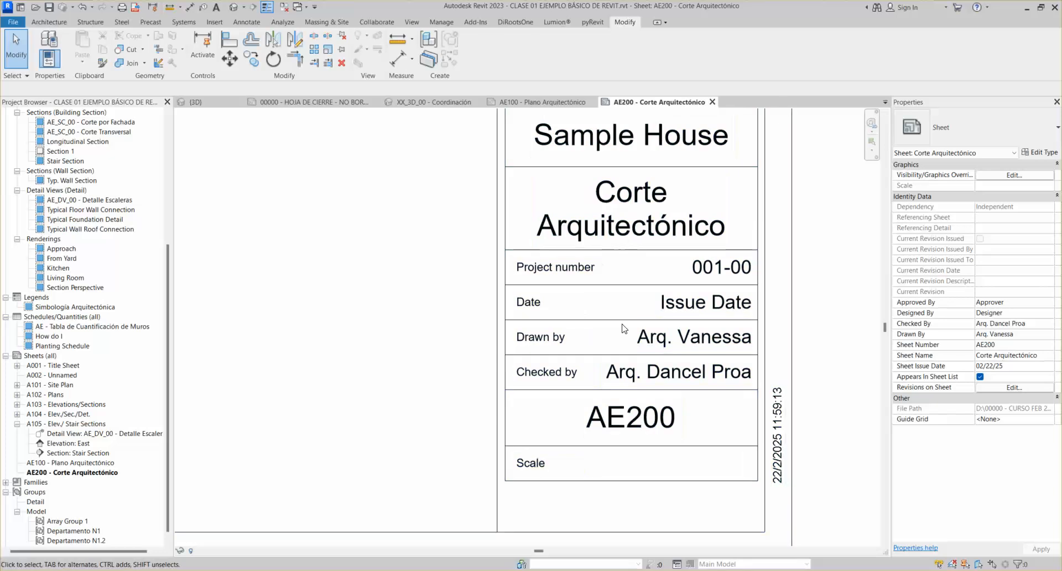
scroll(651, 327, "down", 1)
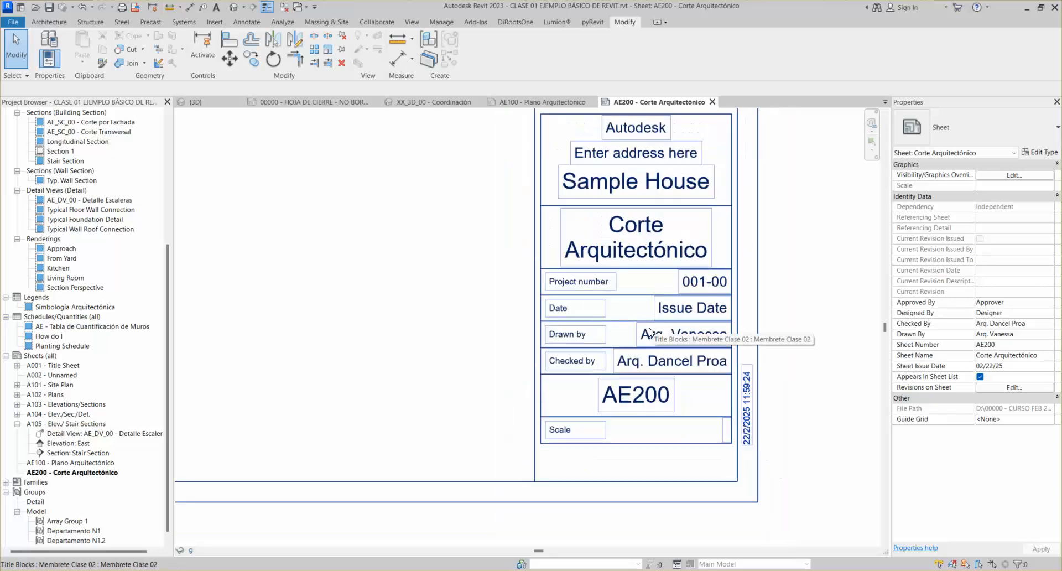
scroll(677, 336, "up", 2)
scroll(653, 336, "down", 3)
scroll(647, 335, "down", 4)
middle_click_drag(589, 336, 720, 410)
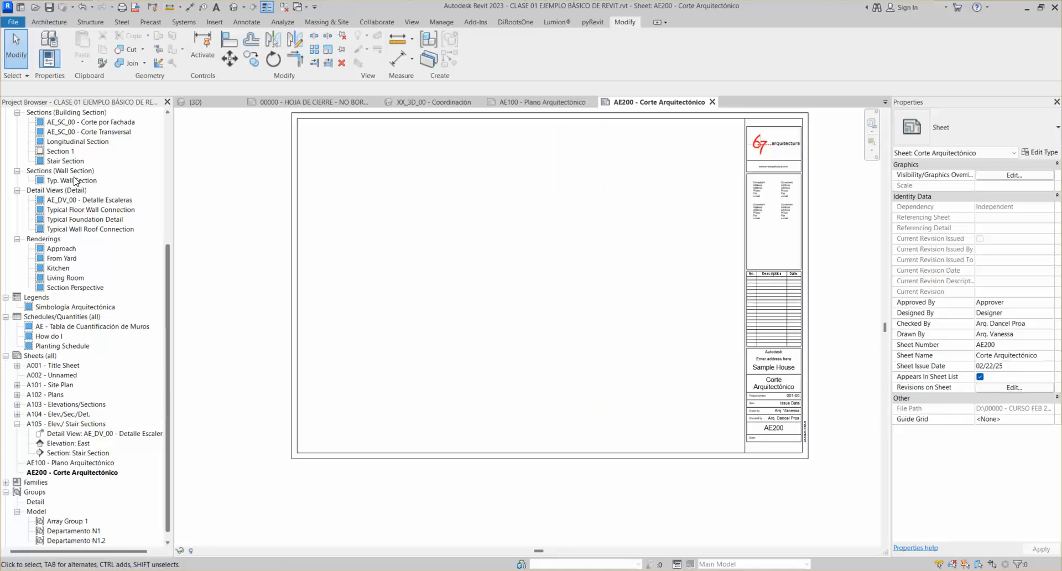
left_click(59, 151)
left_click_drag(397, 230, 419, 241)
left_click(407, 199)
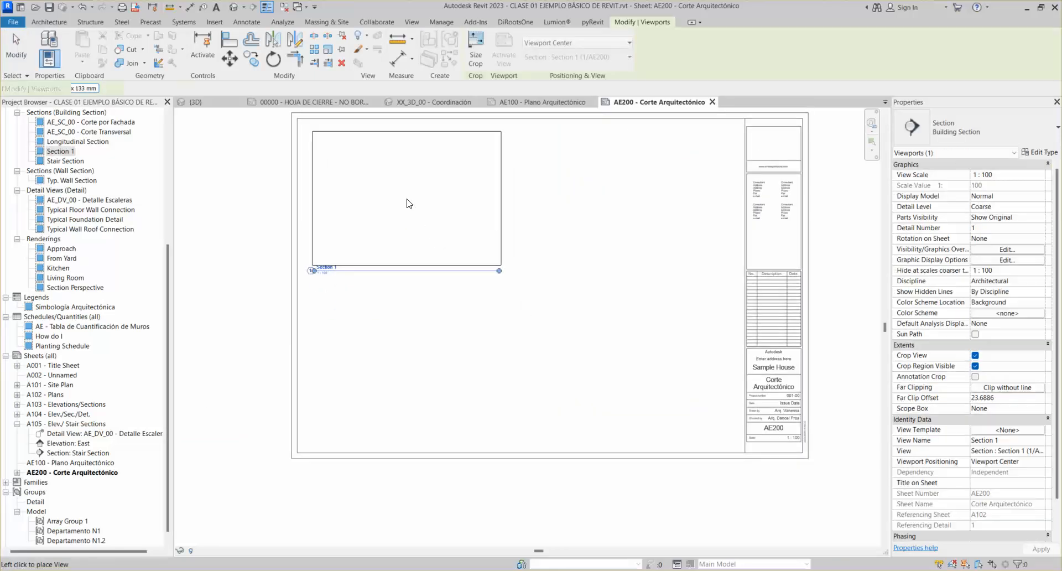
scroll(356, 271, "up", 3)
scroll(353, 284, "down", 4)
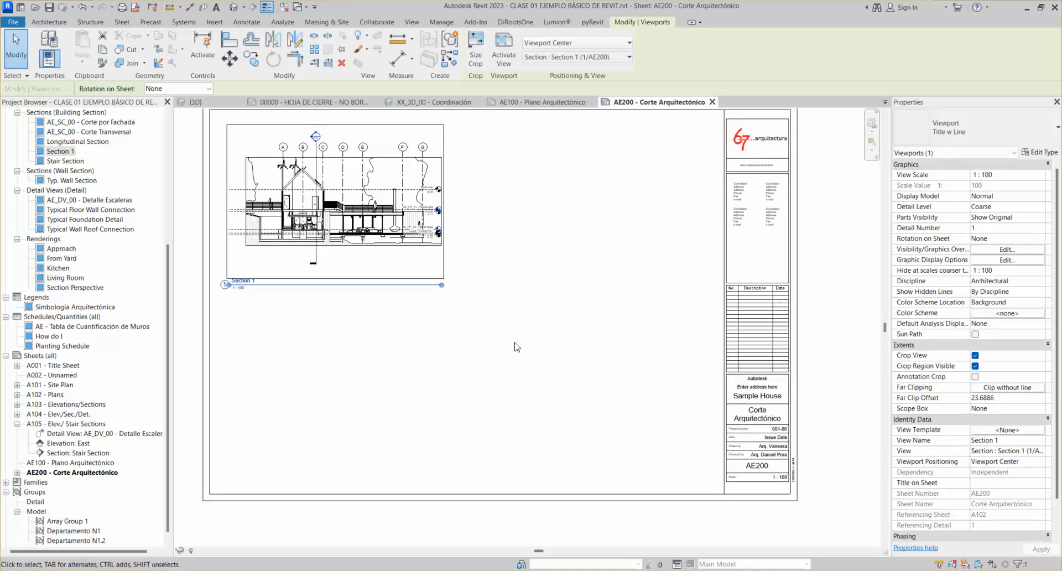
scroll(785, 491, "up", 5)
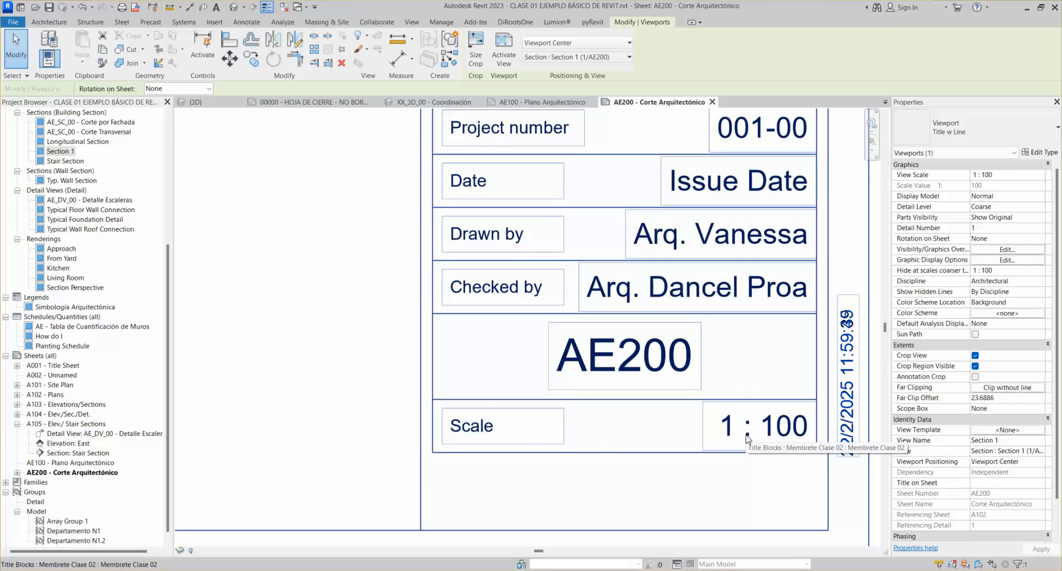
scroll(415, 360, "down", 4)
middle_click_drag(569, 364, 862, 448)
middle_click_drag(381, 362, 856, 477)
middle_click_drag(344, 293, 485, 305)
scroll(485, 269, "up", 2)
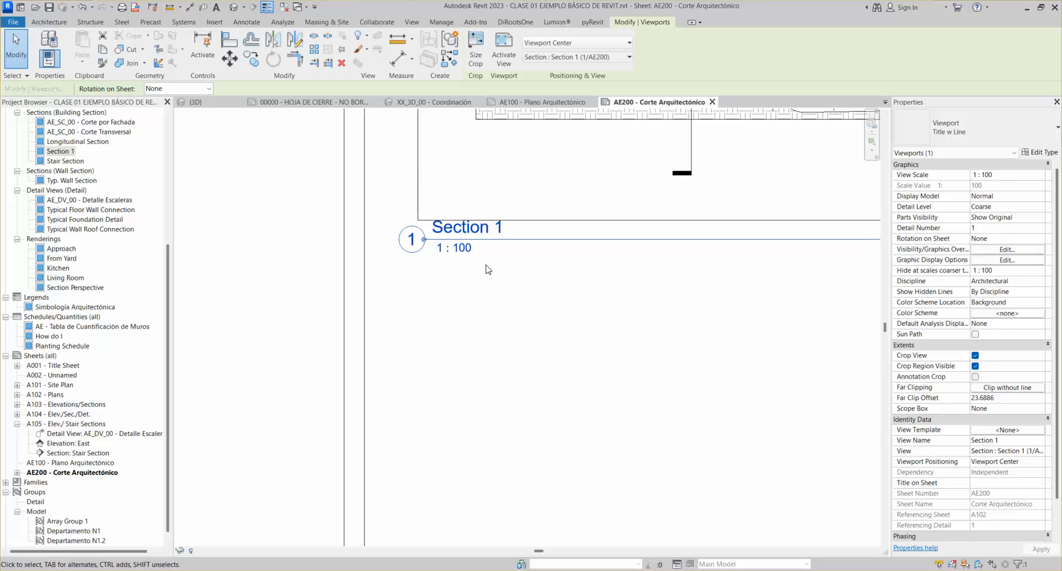
scroll(498, 296, "down", 4)
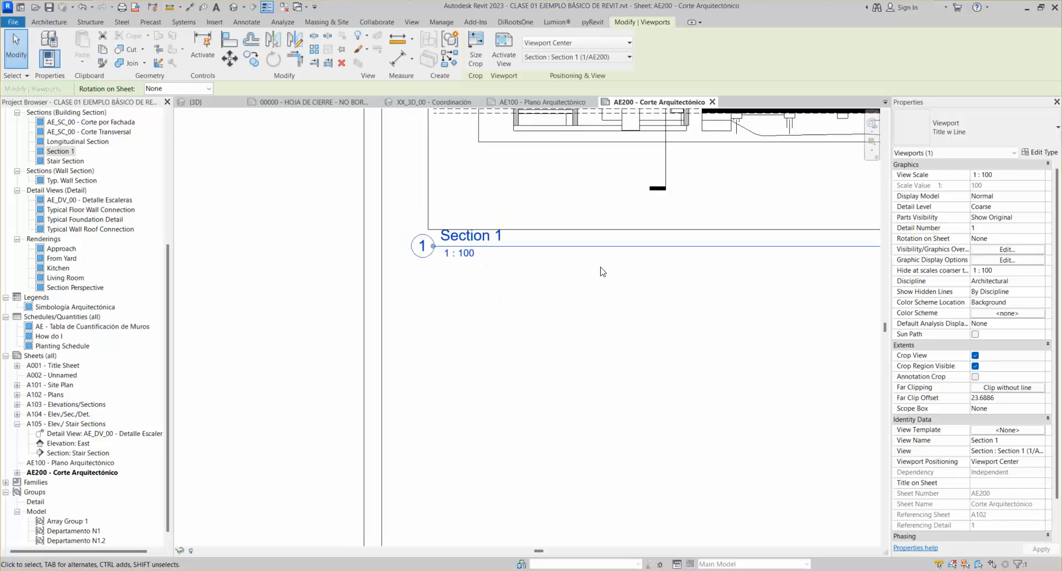
scroll(510, 320, "up", 2)
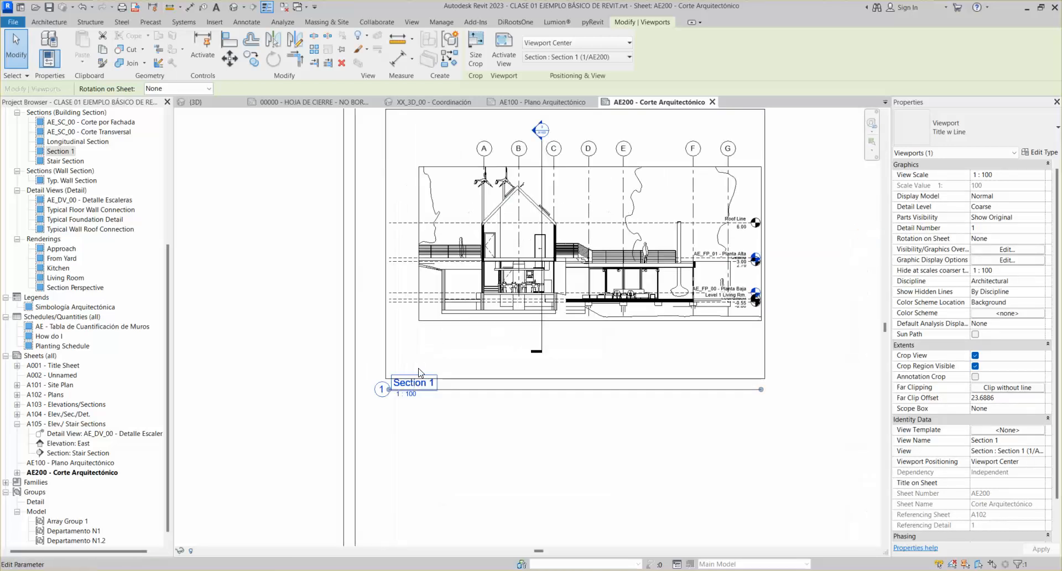
scroll(563, 373, "down", 2)
scroll(562, 373, "down", 3)
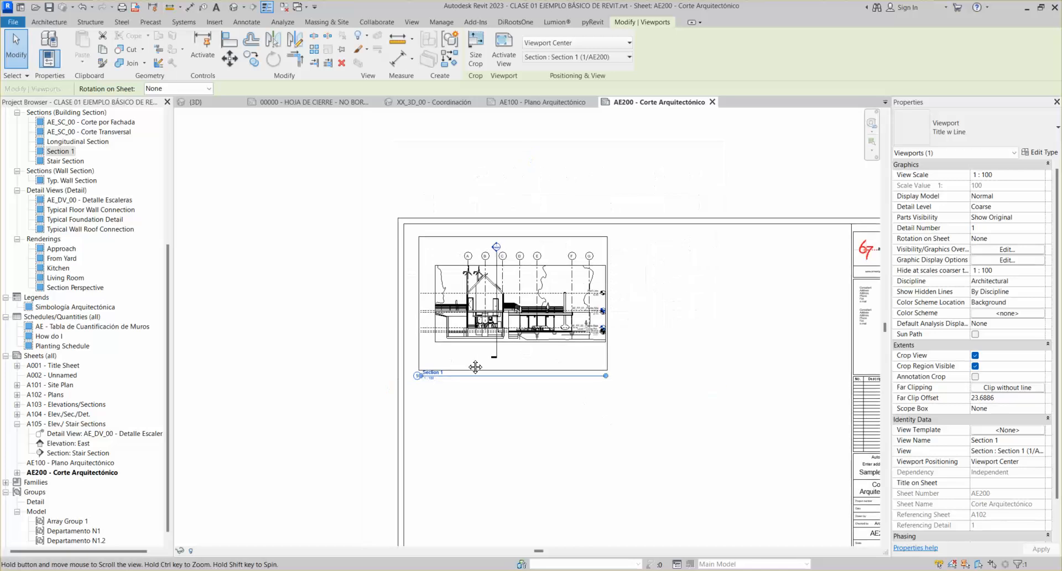
scroll(743, 450, "up", 4)
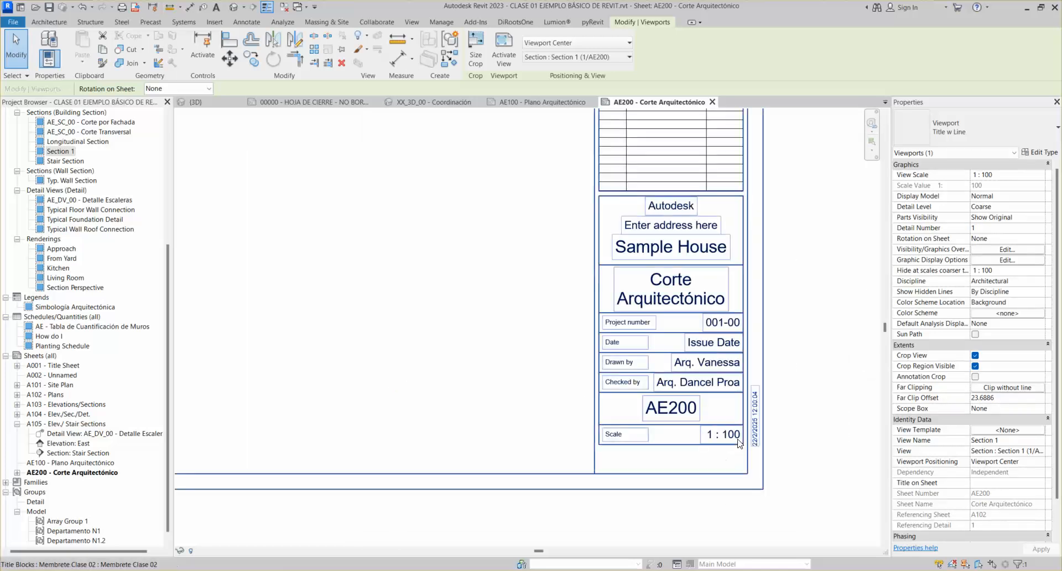
middle_click_drag(727, 408, 671, 427)
middle_click_drag(661, 303, 661, 329)
scroll(617, 256, "up", 2)
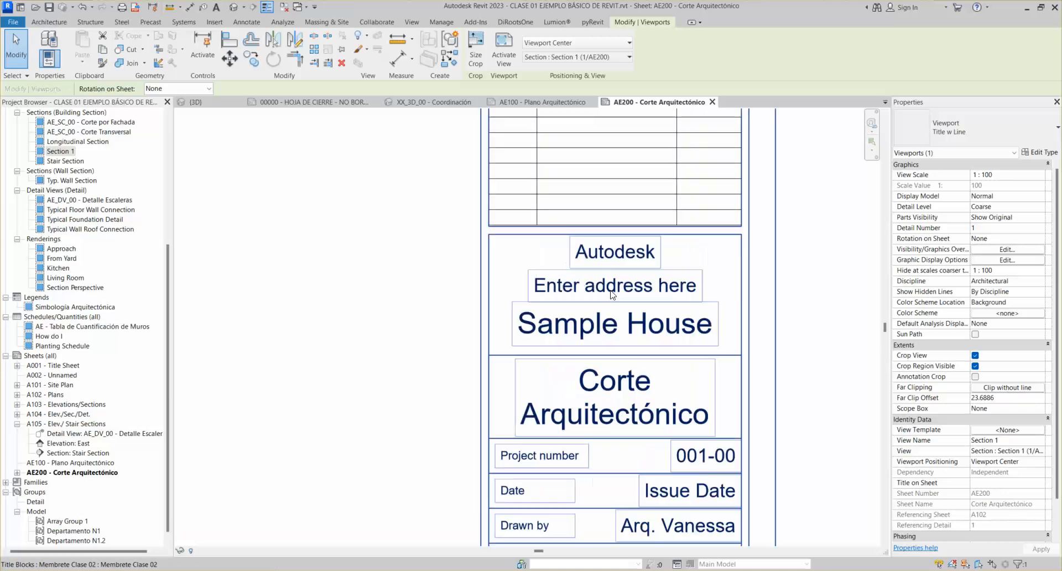
Replace the title block's address placeholder with the project's street address, then zoom to fit AE200
left_click(596, 288)
left_click(584, 291)
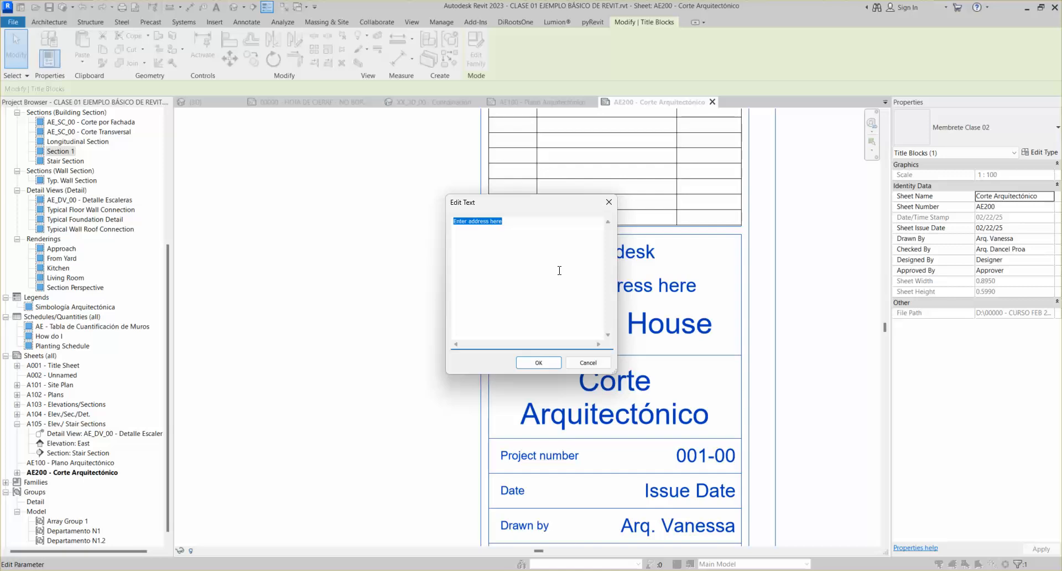
left_click(538, 363)
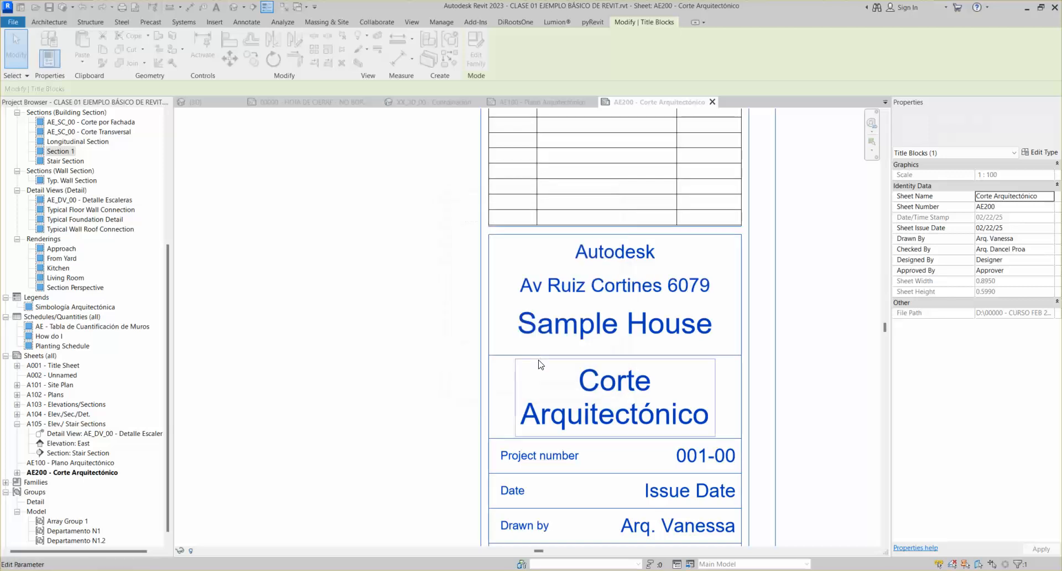
key("Escape")
scroll(712, 300, "down", 3)
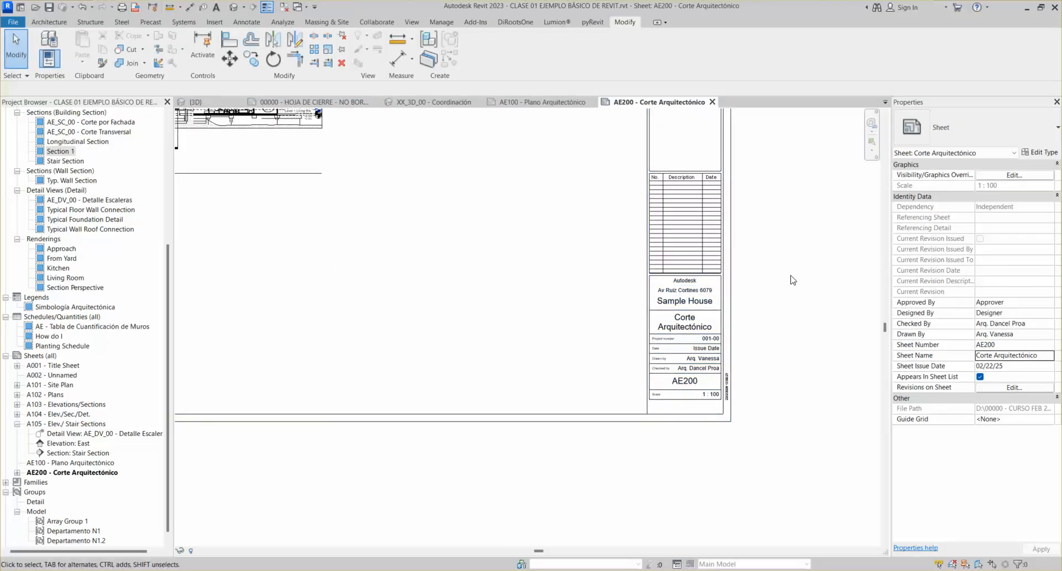
middle_click(671, 268)
middle_click(671, 268)
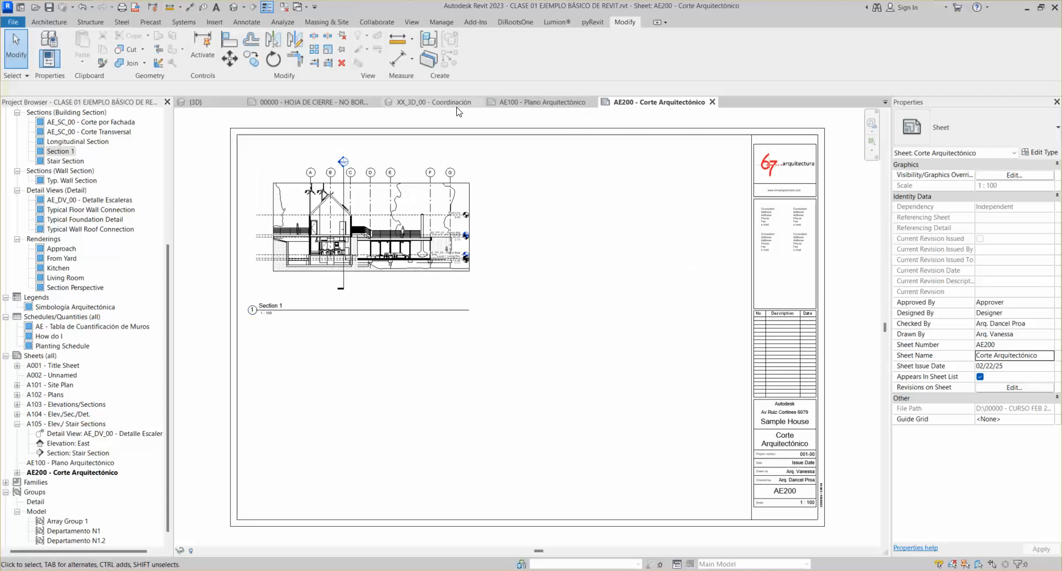
Close the XX_3D_00, AE100, other project's 00000 sheet (unsaved) and 3D view tabs, keeping AE200
left_click(478, 102)
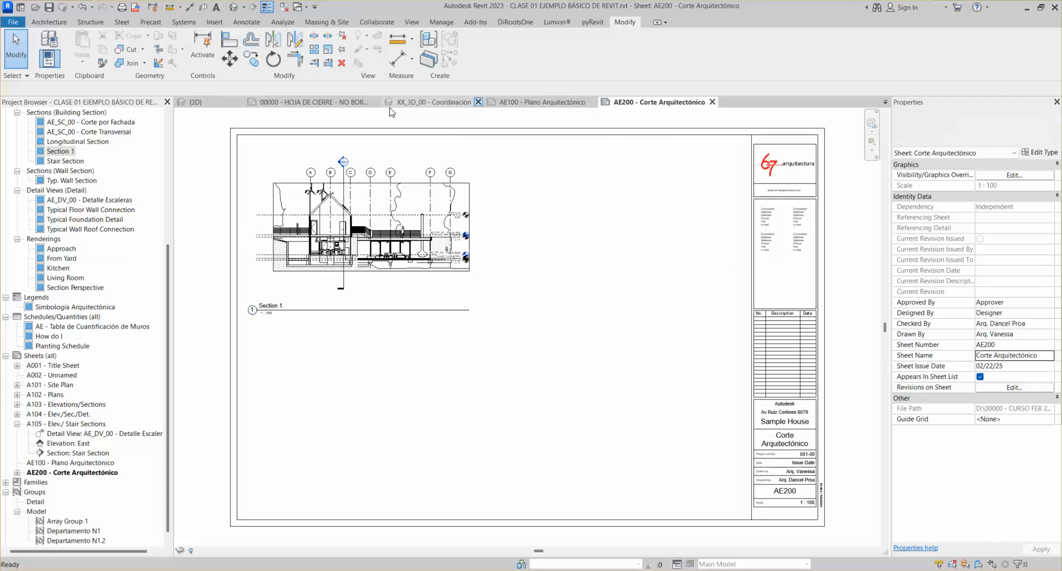
left_click(376, 102)
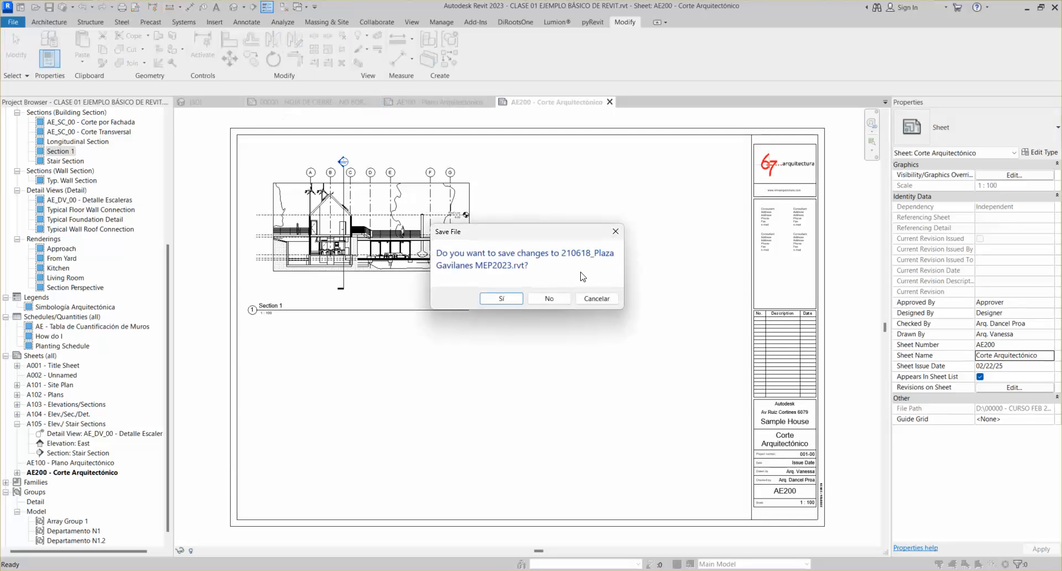
left_click(592, 303)
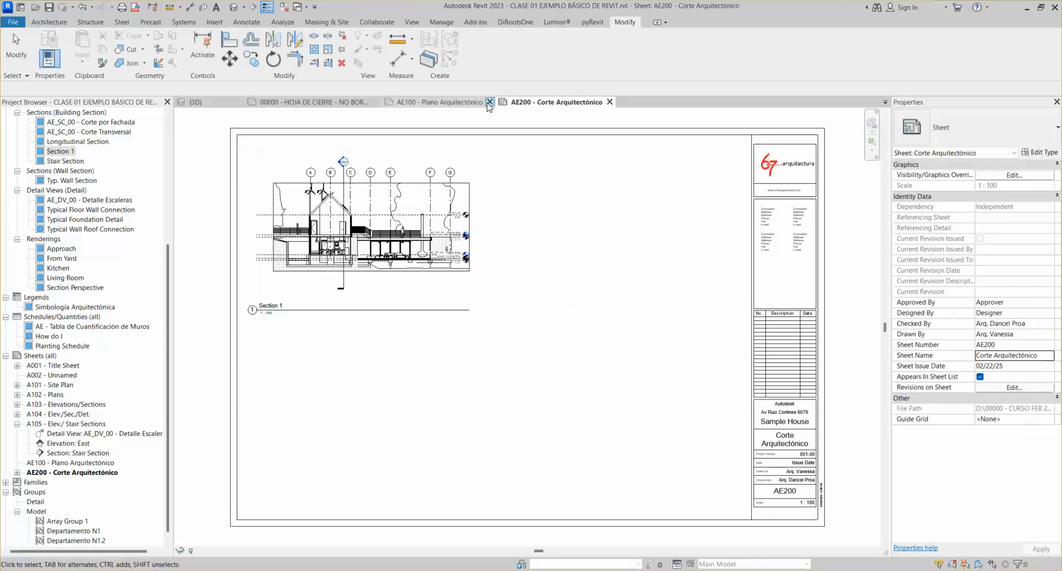
left_click(489, 102)
left_click(249, 101)
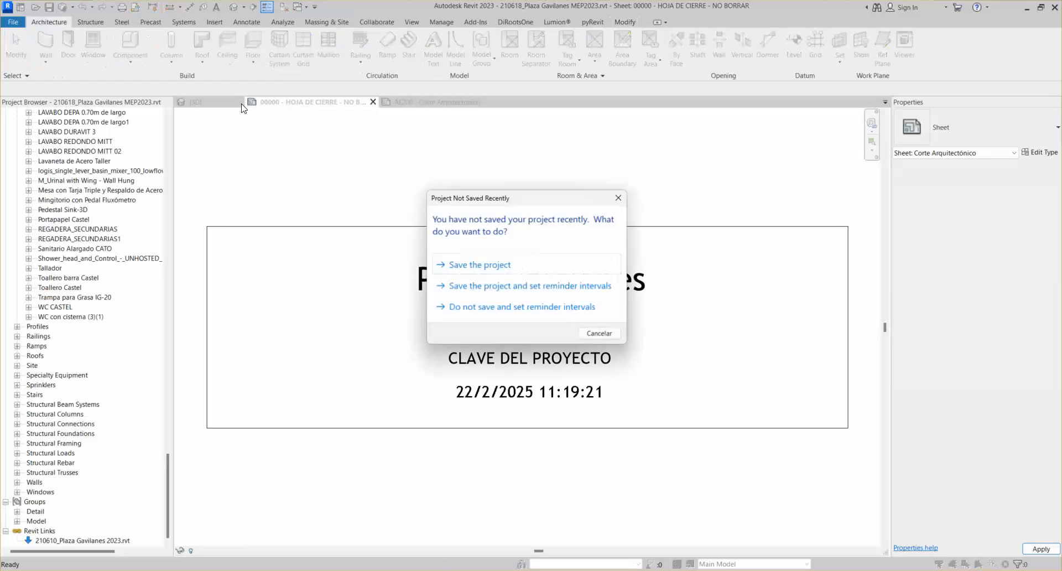
left_click(612, 335)
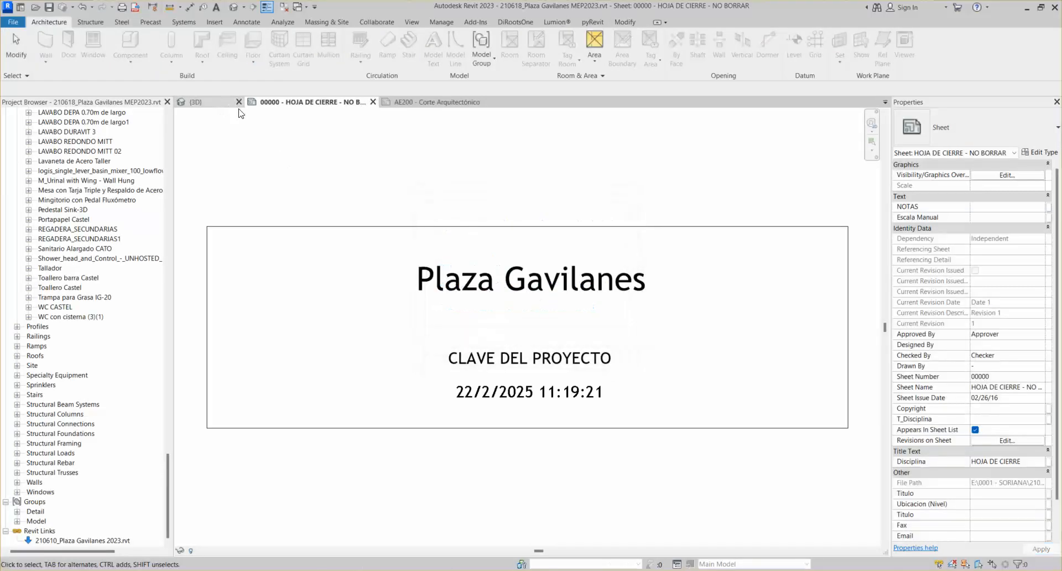
left_click(373, 102)
left_click(547, 297)
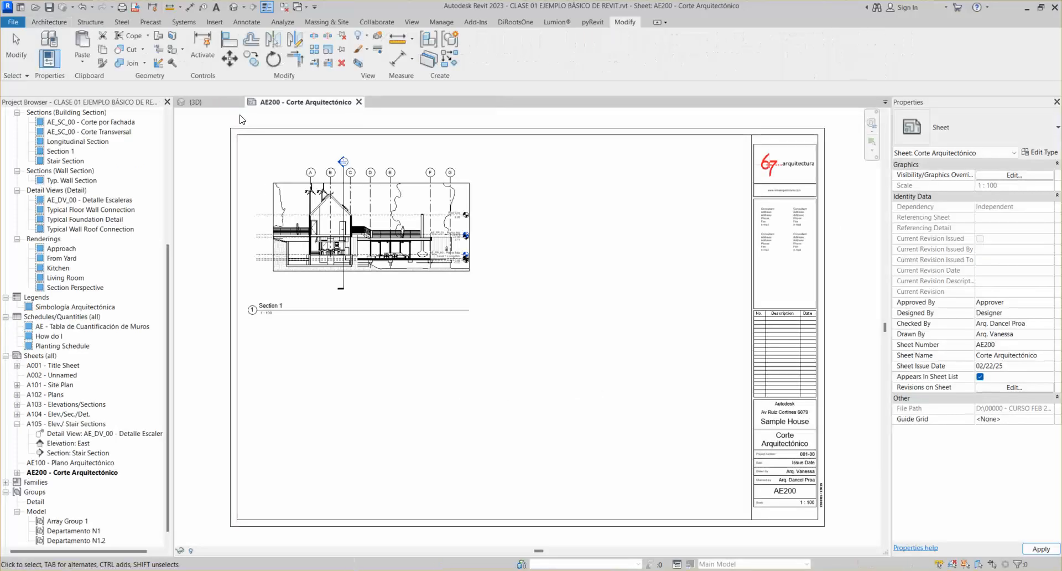
left_click(239, 102)
Open sheets A001 Title Sheet, A102 Plans and A103 Elevations/Sections
double_click(59, 366)
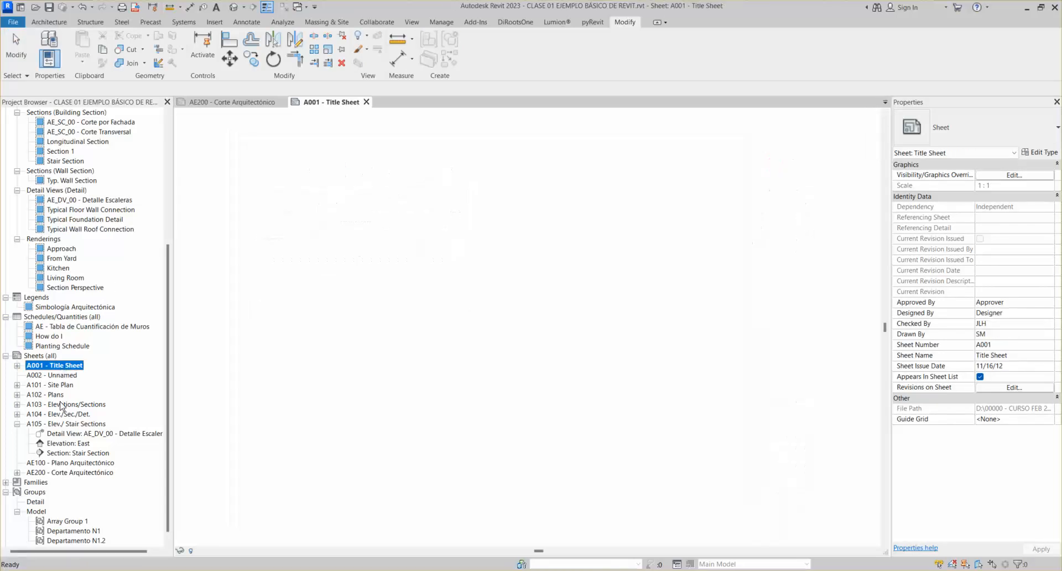
left_click(55, 394)
double_click(58, 394)
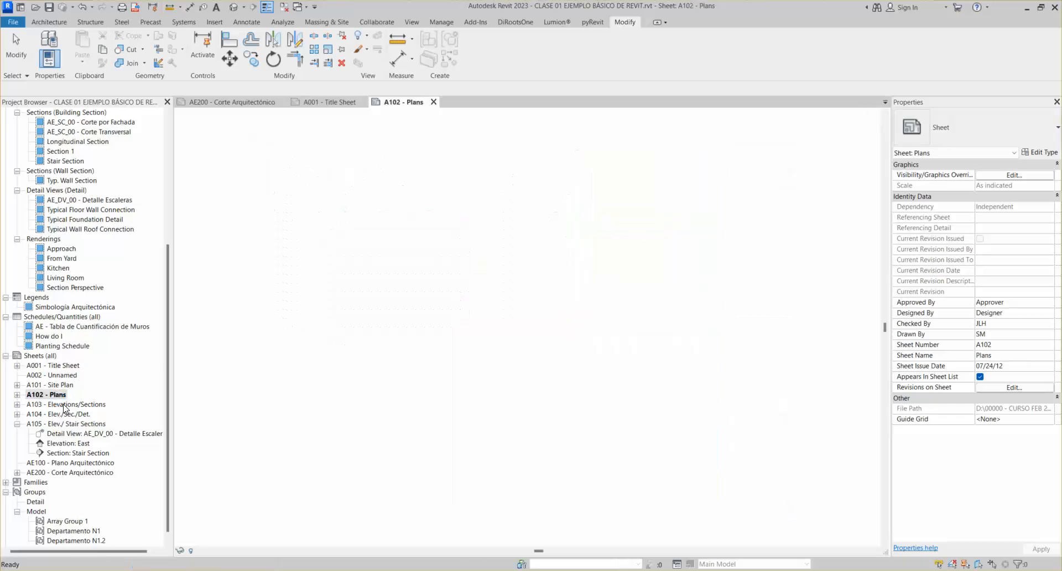
double_click(64, 406)
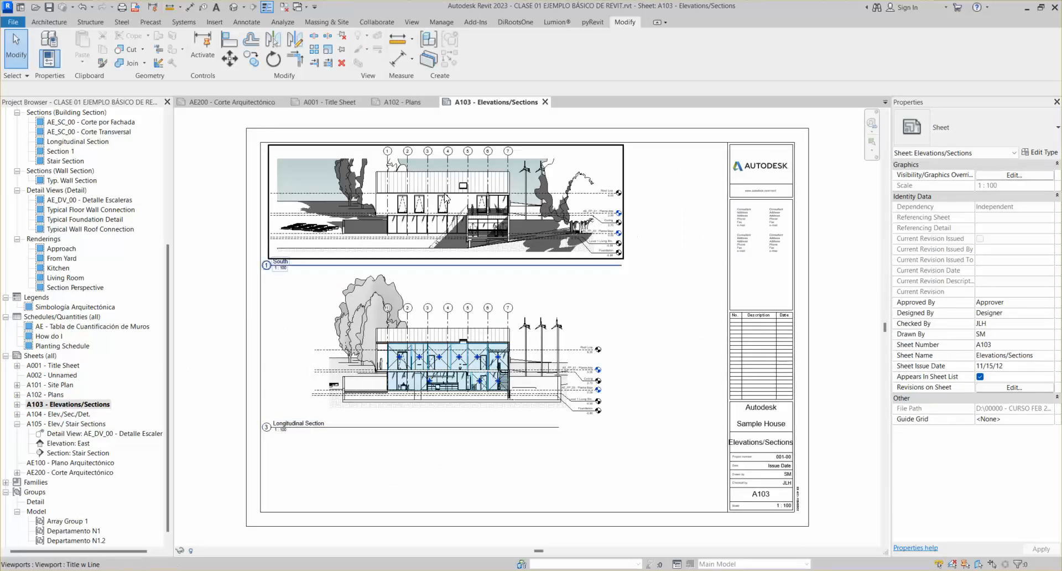
Tile the open sheets with WT and zoom each A001, A102 and AE200 window to fit
key("w")
key("t")
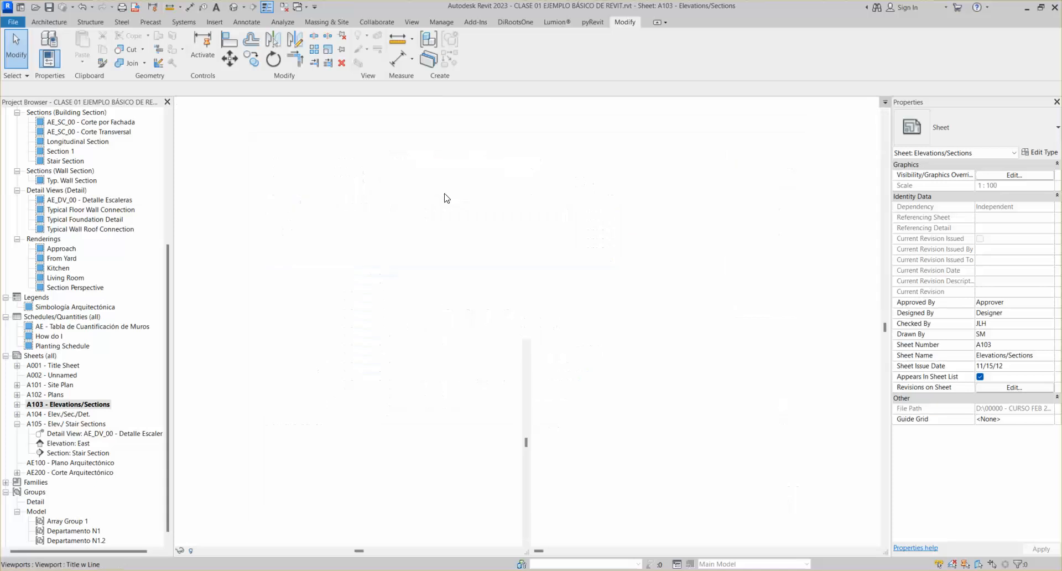
middle_click(747, 221)
middle_click(746, 221)
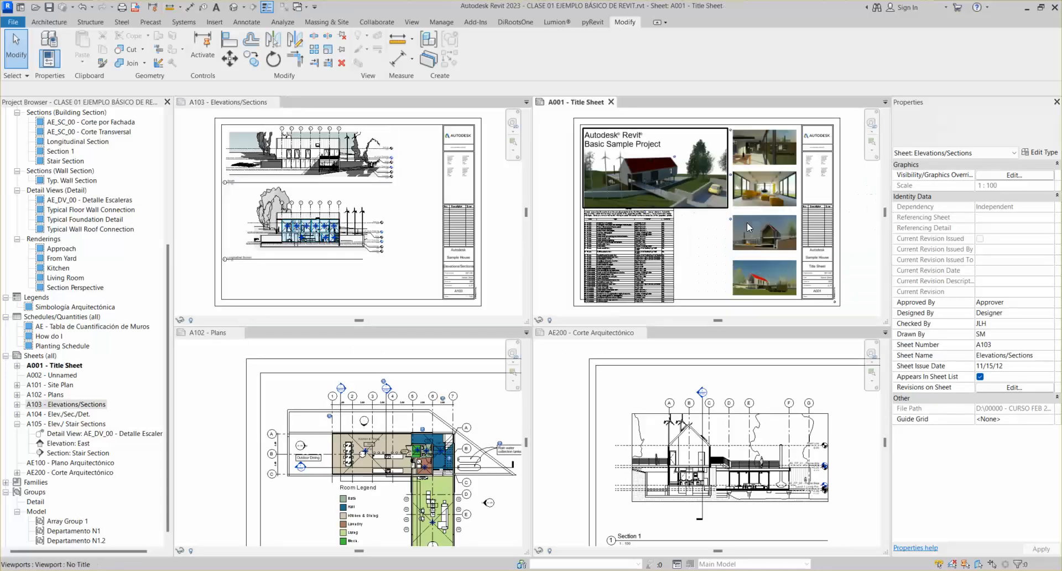
middle_click(470, 415)
middle_click(470, 415)
middle_click(684, 434)
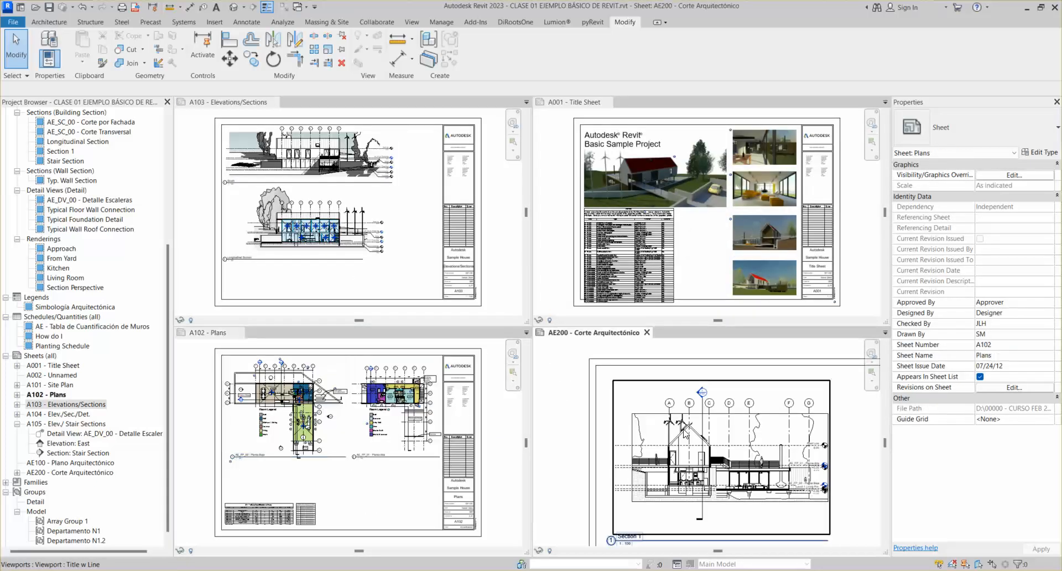
middle_click(685, 434)
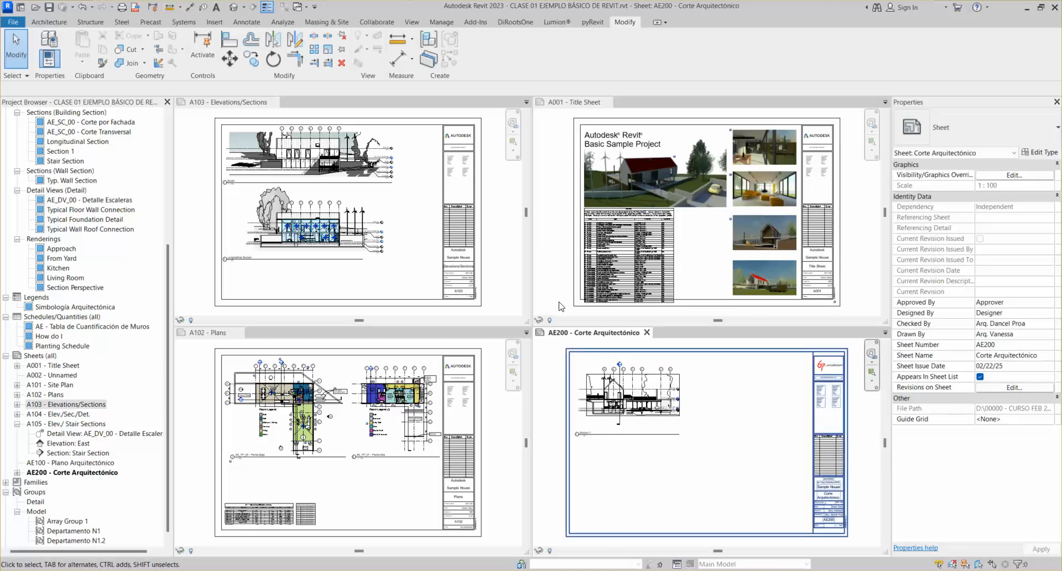
Select all title block instances in the entire project and change them to Membrete Clase 02
left_click(467, 216)
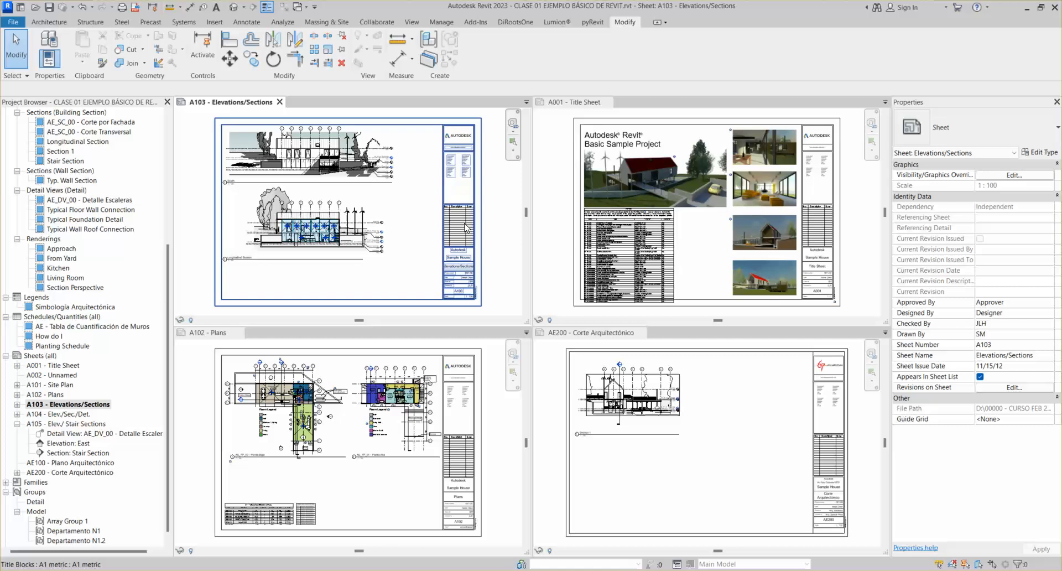
left_click(478, 231)
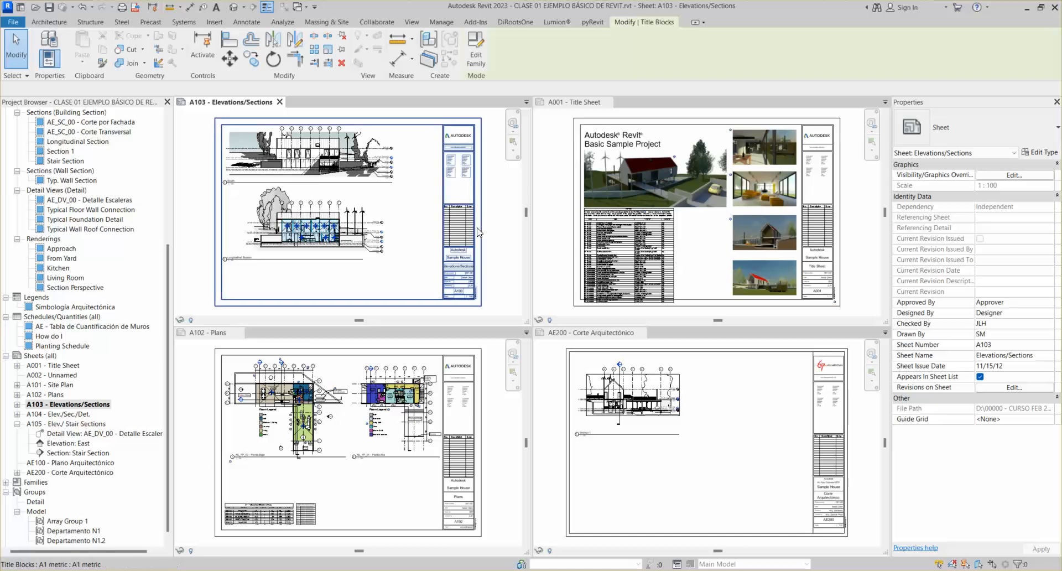
right_click(479, 231)
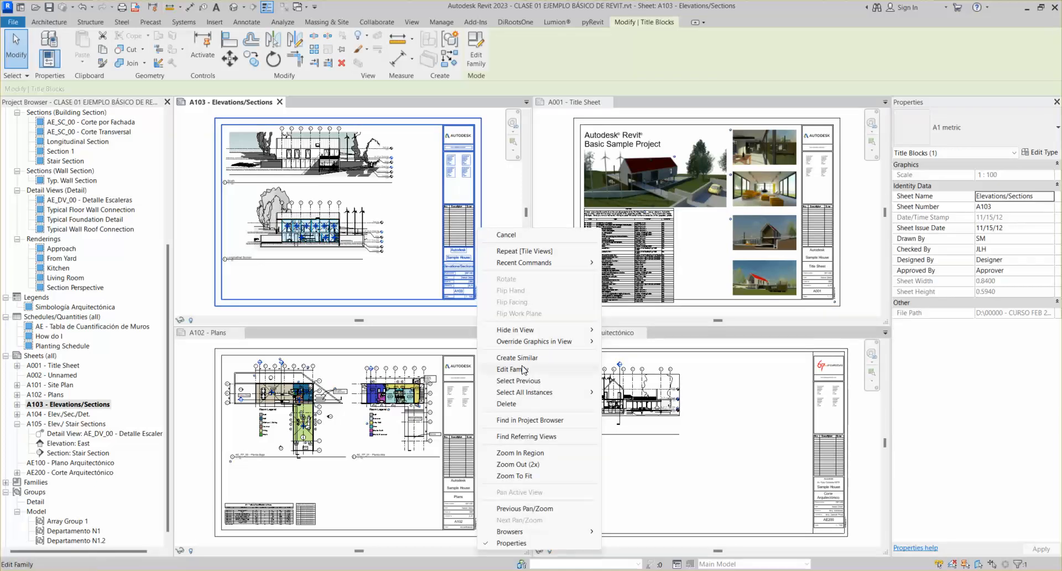
mouse_move(575, 392)
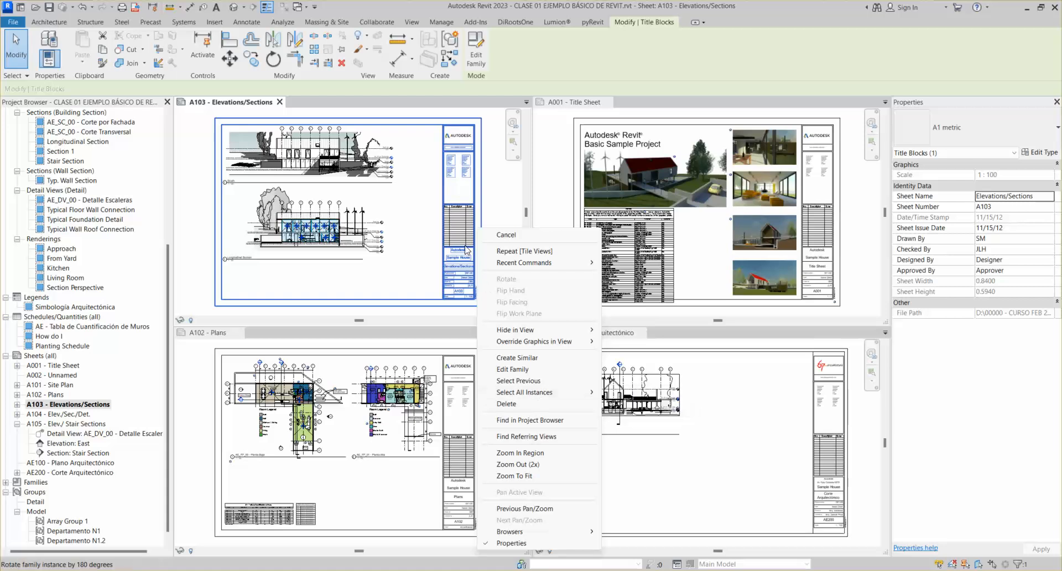
mouse_move(528, 394)
left_click(630, 404)
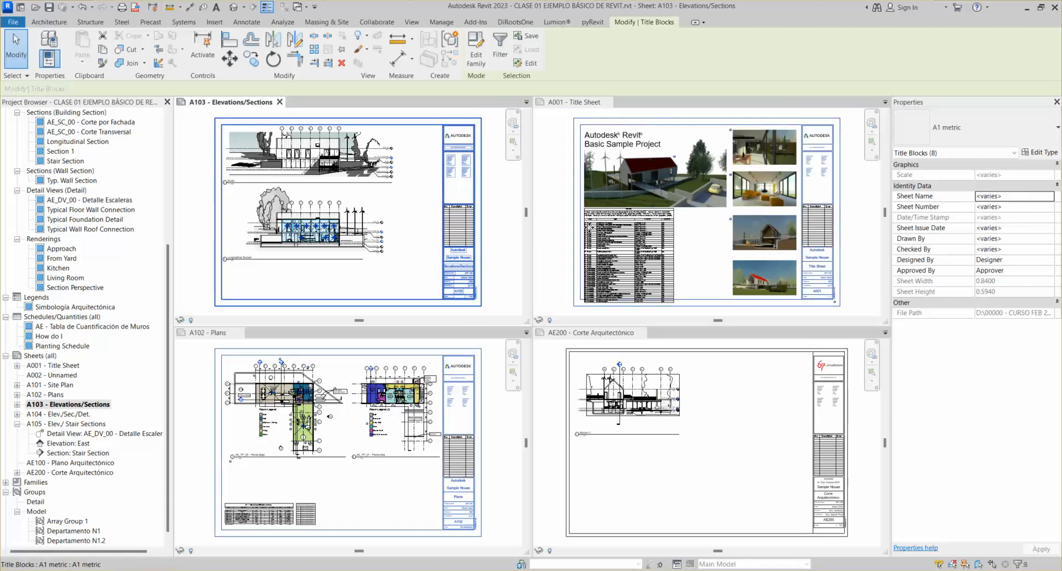
left_click(985, 135)
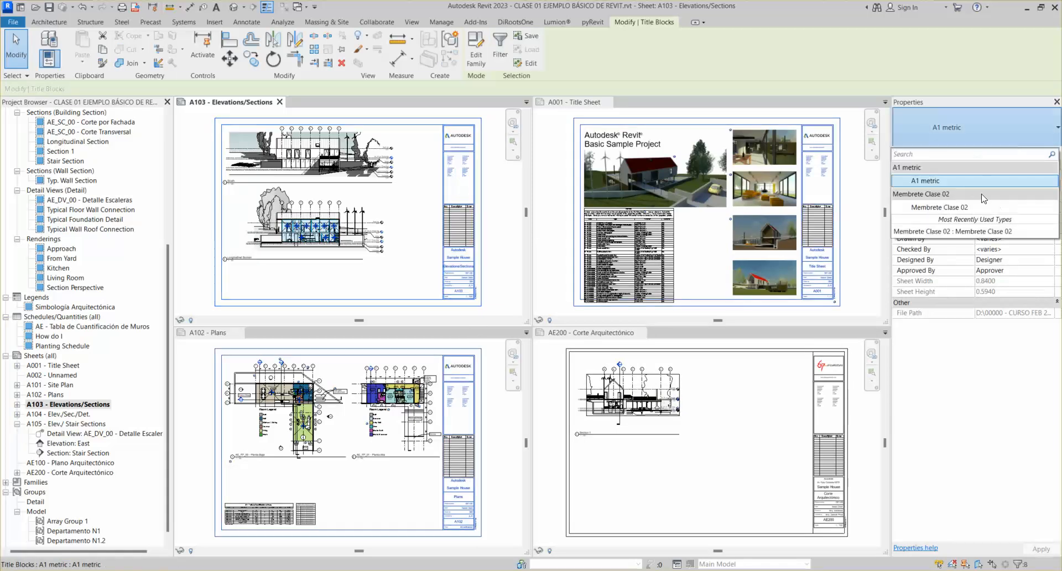
left_click(944, 208)
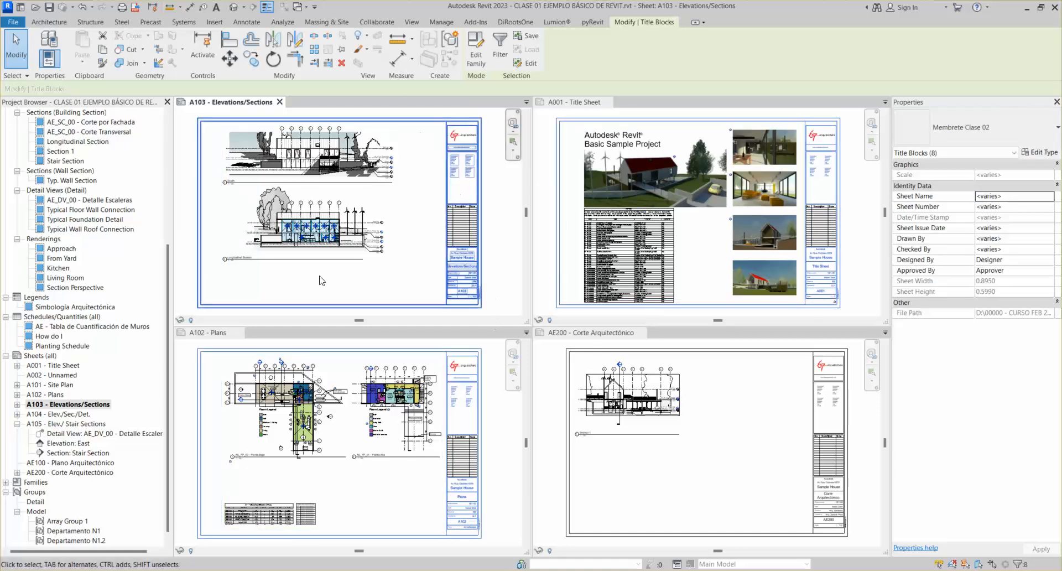
Inspect the updated A103 title block's address, fit A103 in its window, and clear the selection
scroll(470, 296, "up", 5)
scroll(470, 296, "up", 1)
middle_click_drag(469, 250, 403, 220)
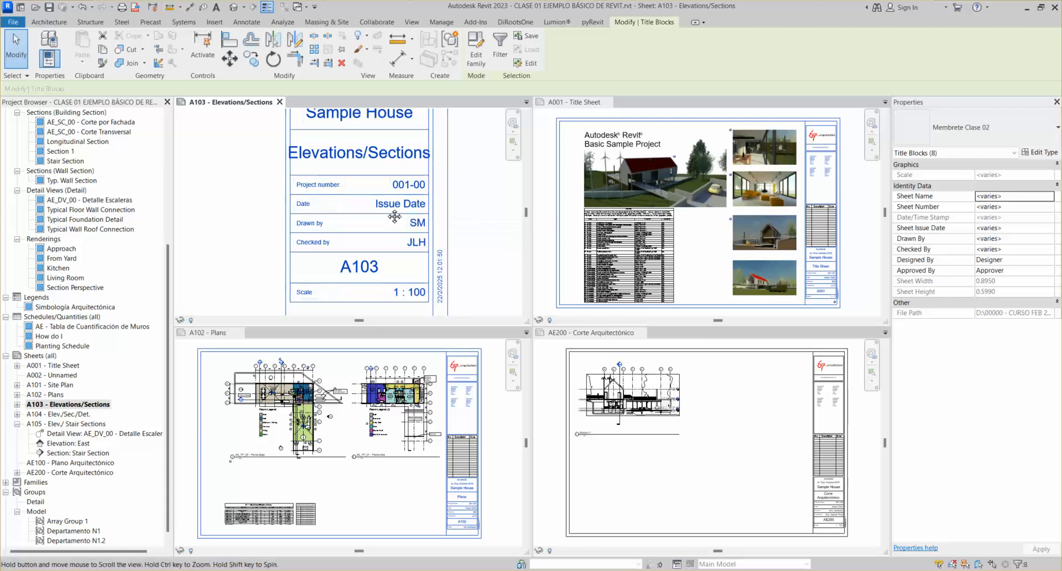
middle_click_drag(387, 197, 386, 224)
scroll(377, 196, "down", 3)
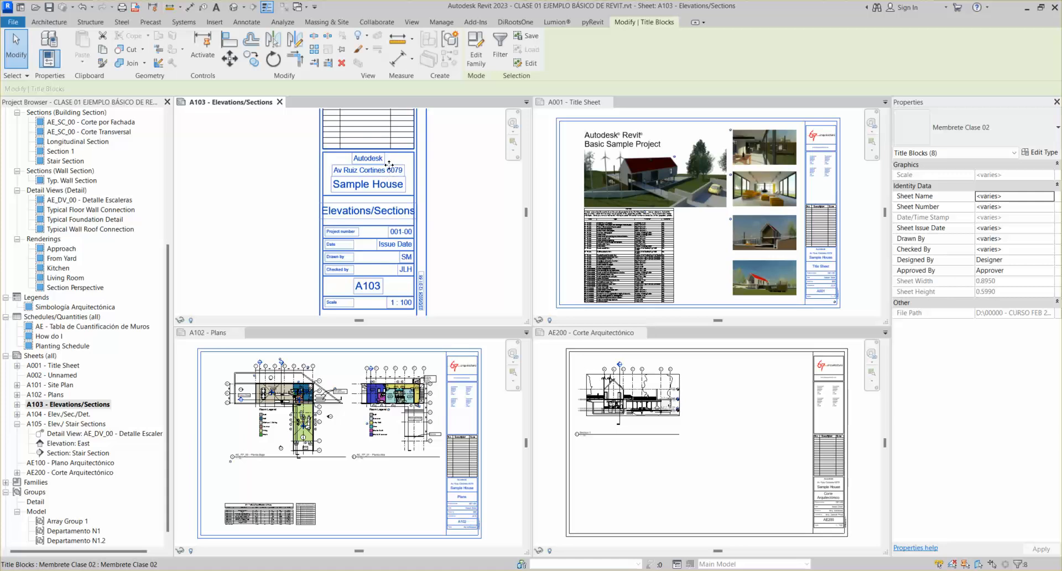
middle_click_drag(388, 274, 388, 235)
middle_click_drag(371, 151, 395, 274)
middle_click(395, 273)
middle_click(395, 273)
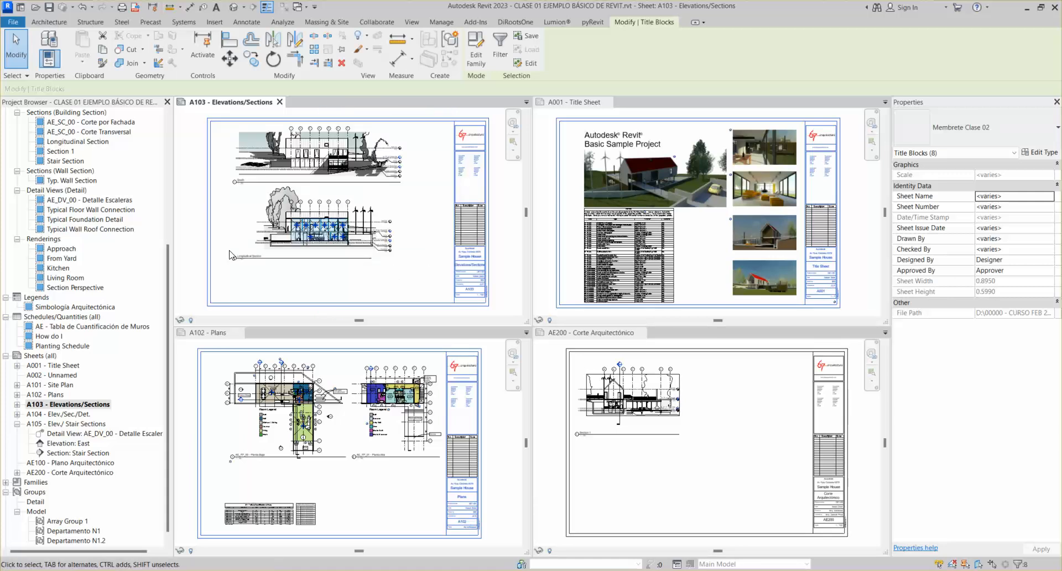
key("Escape")
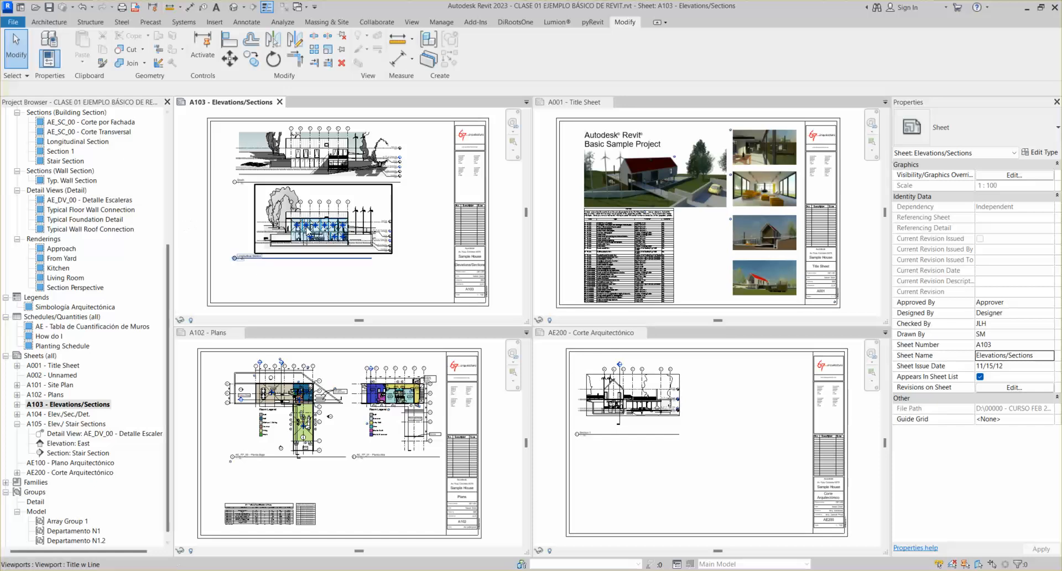
left_click(657, 413)
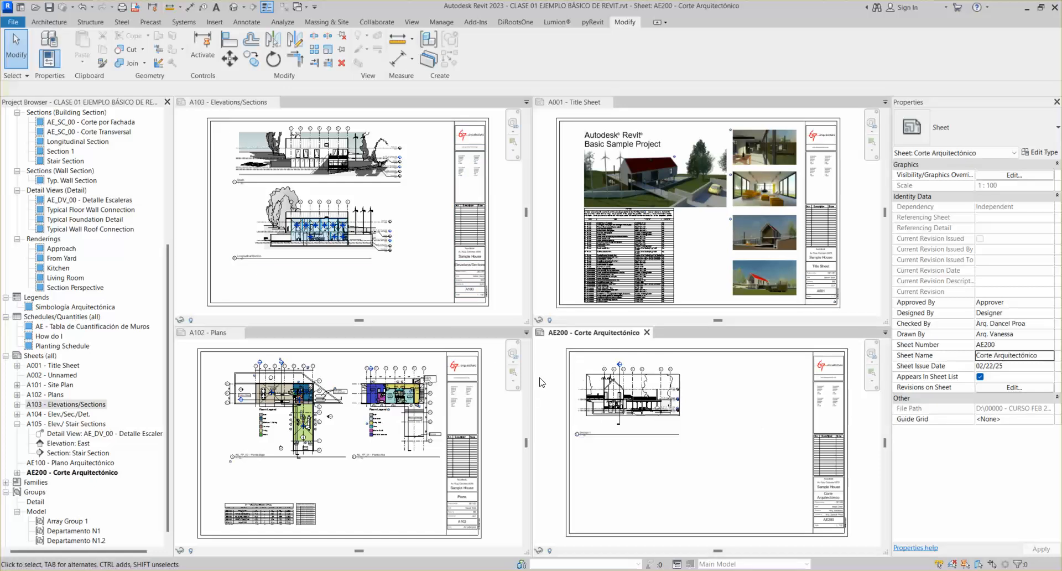